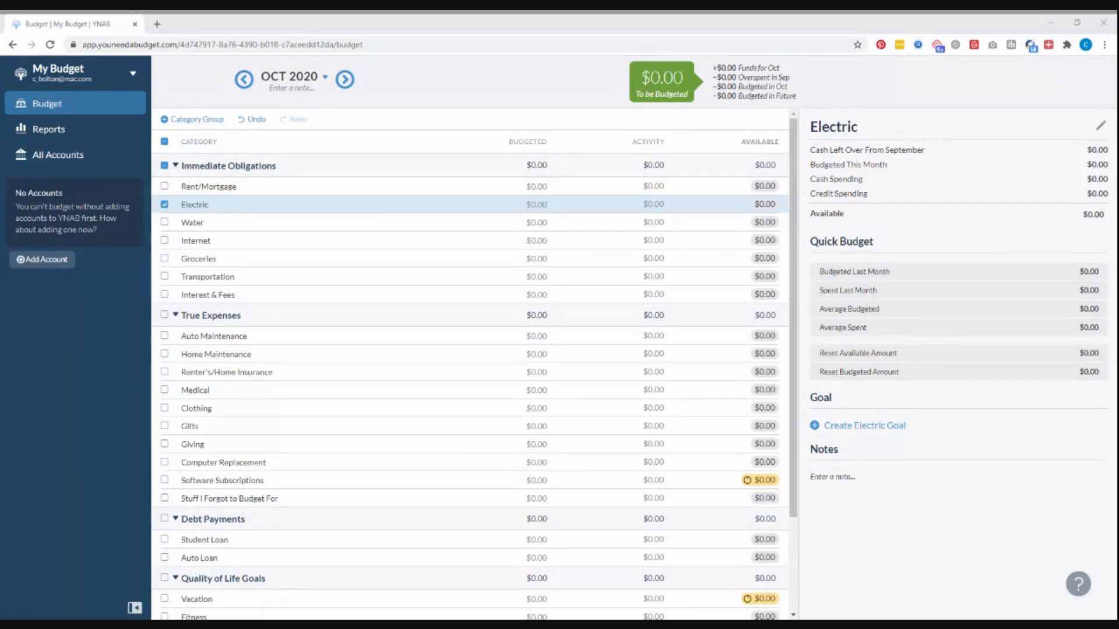
- Delete the savings goal from the Software Subscriptions category
left_click(402, 487)
scroll(914, 518, "down", 1)
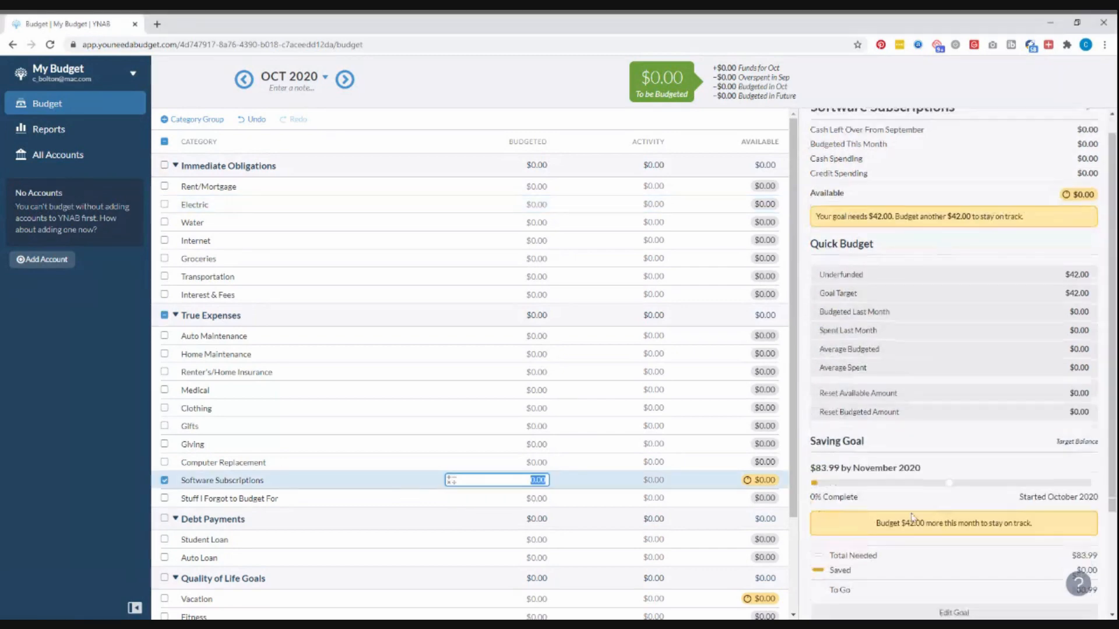
left_click(913, 518)
left_click(822, 478)
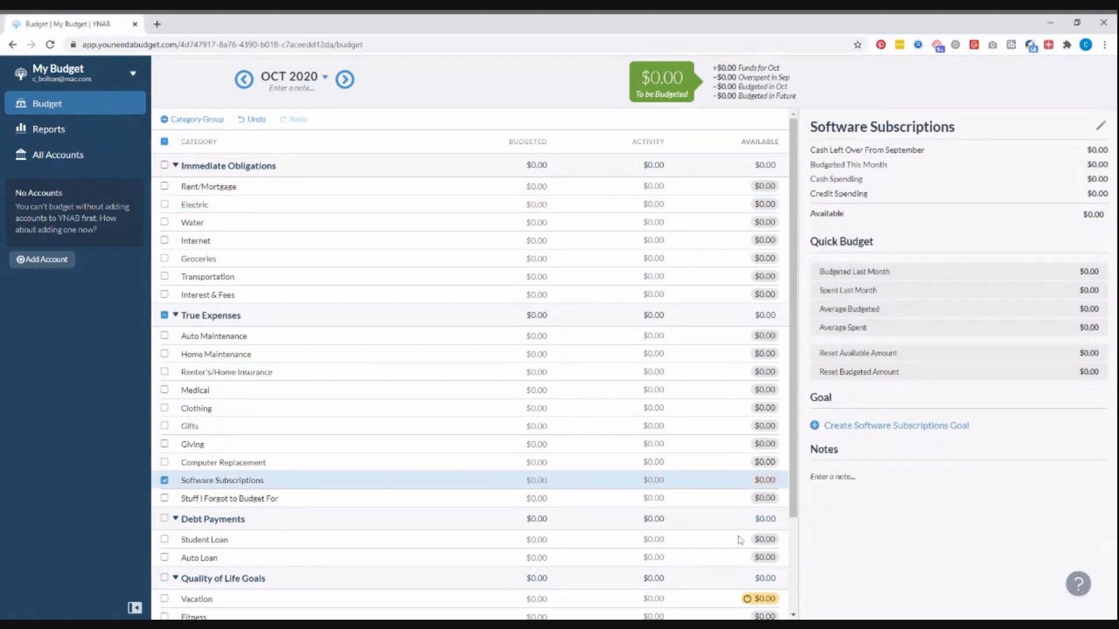
- Delete the monthly savings goal from the Vacation category and deselect that category
left_click(589, 599)
scroll(874, 525, "down", 3)
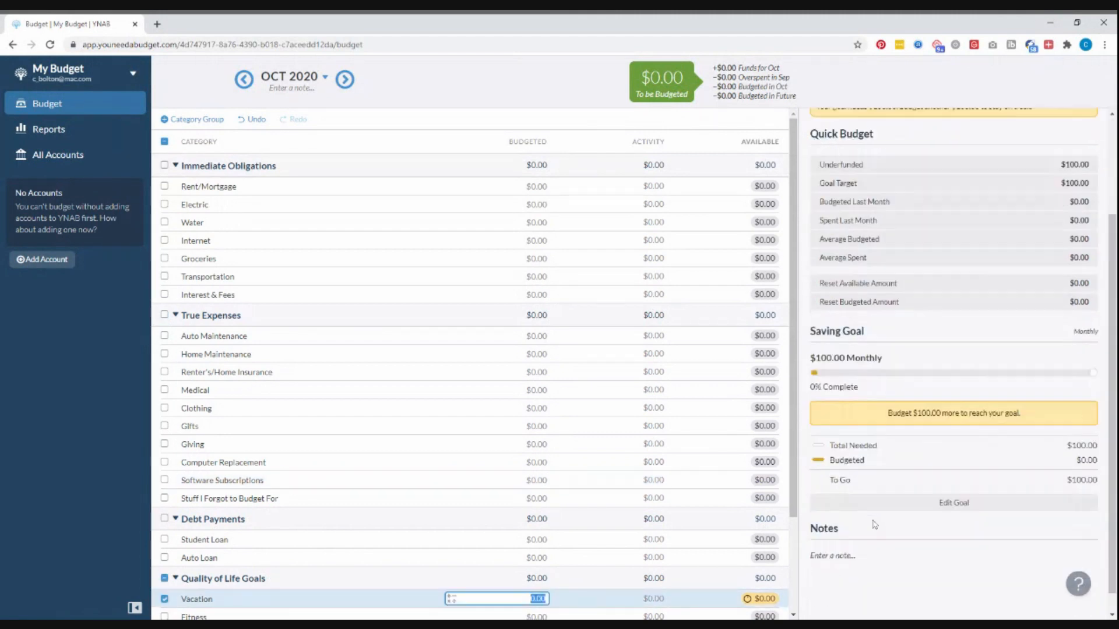
left_click(871, 503)
left_click(825, 478)
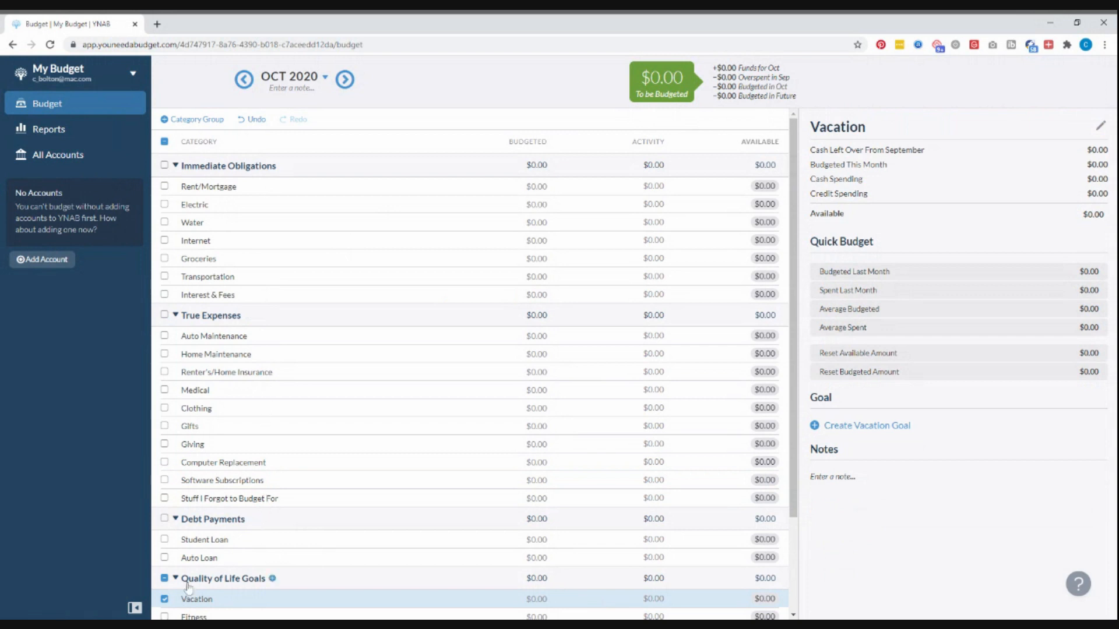
left_click(166, 599)
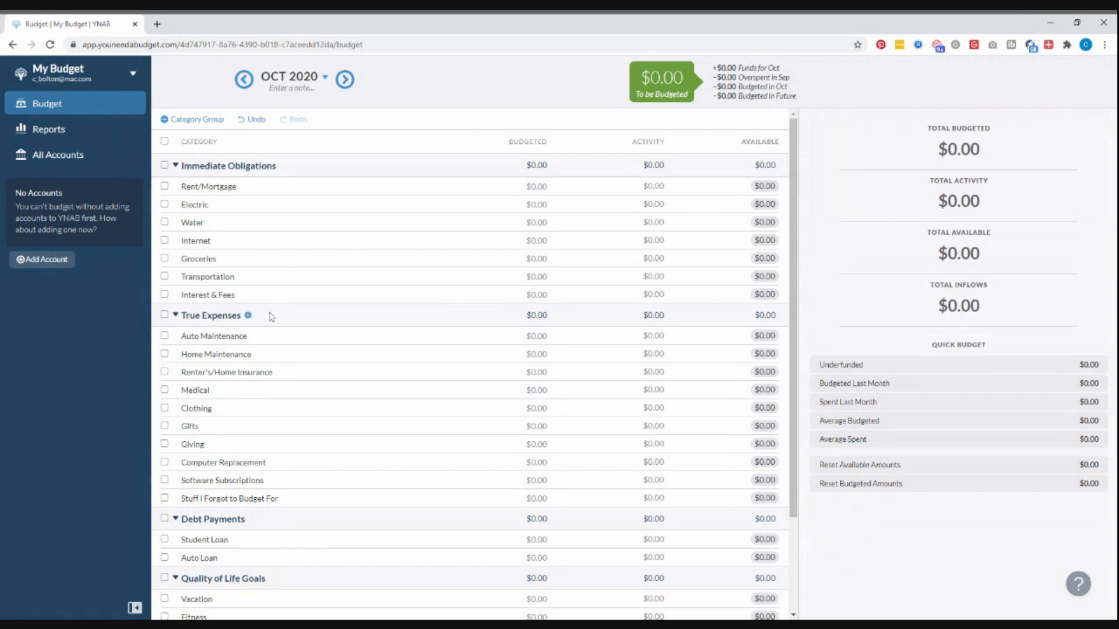
- Start adding a linked account with a new connection and accept Plaid's agreement for importing transactions
left_click(63, 262)
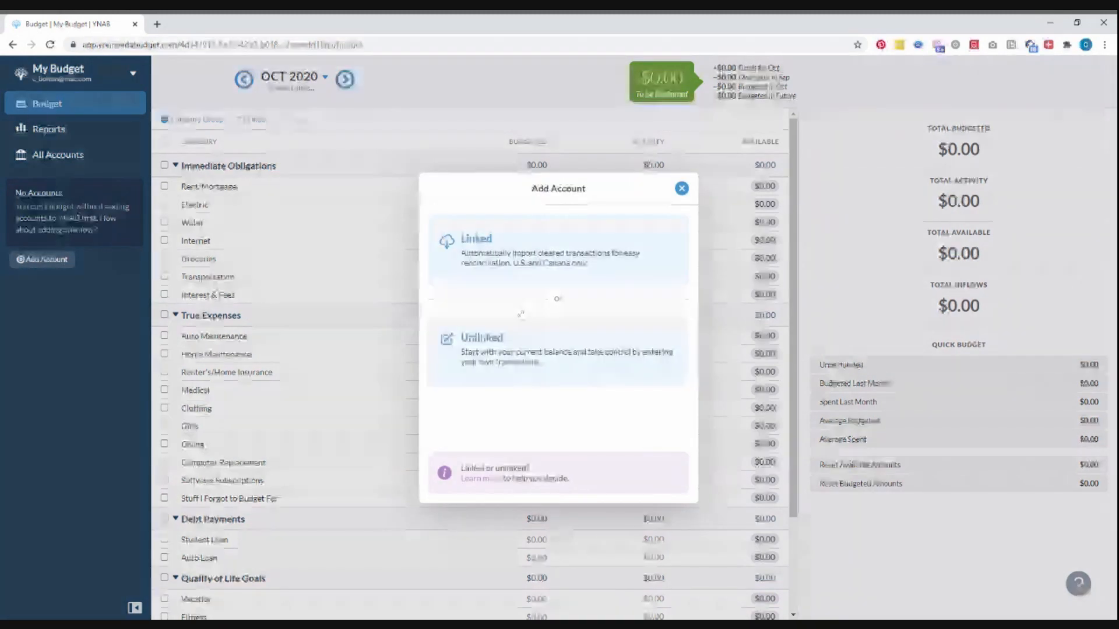
left_click(566, 268)
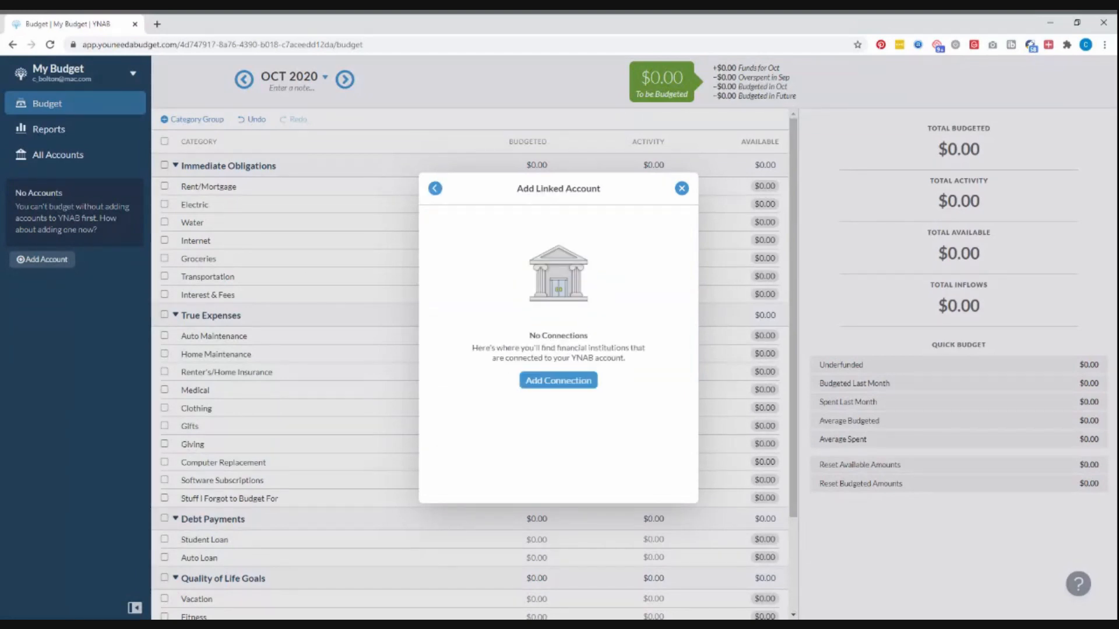
left_click(577, 383)
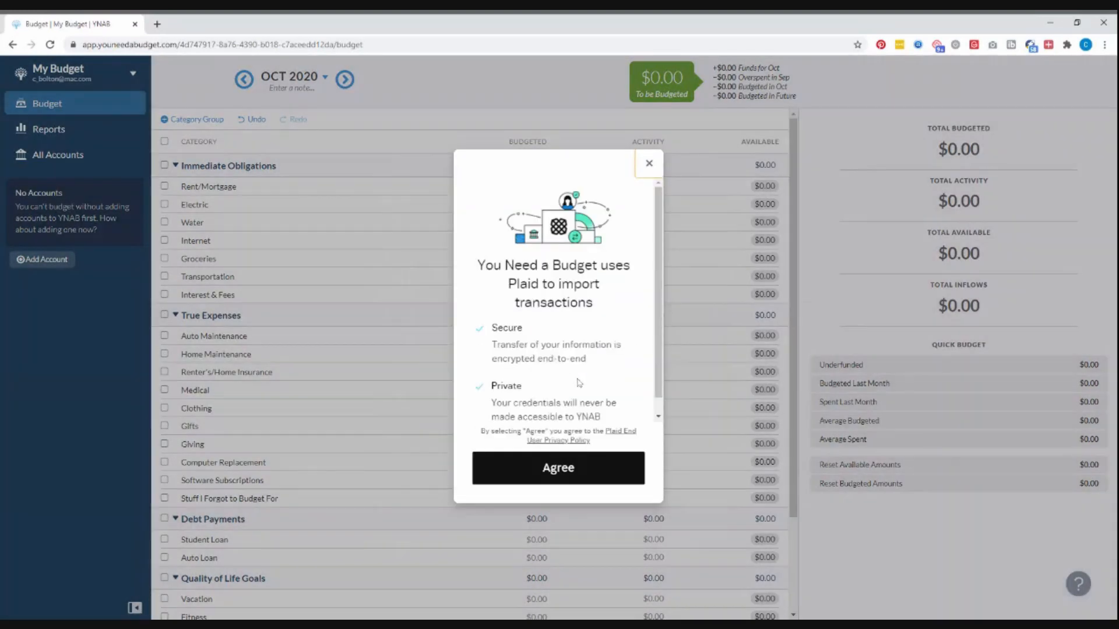
scroll(580, 396, "down", 1)
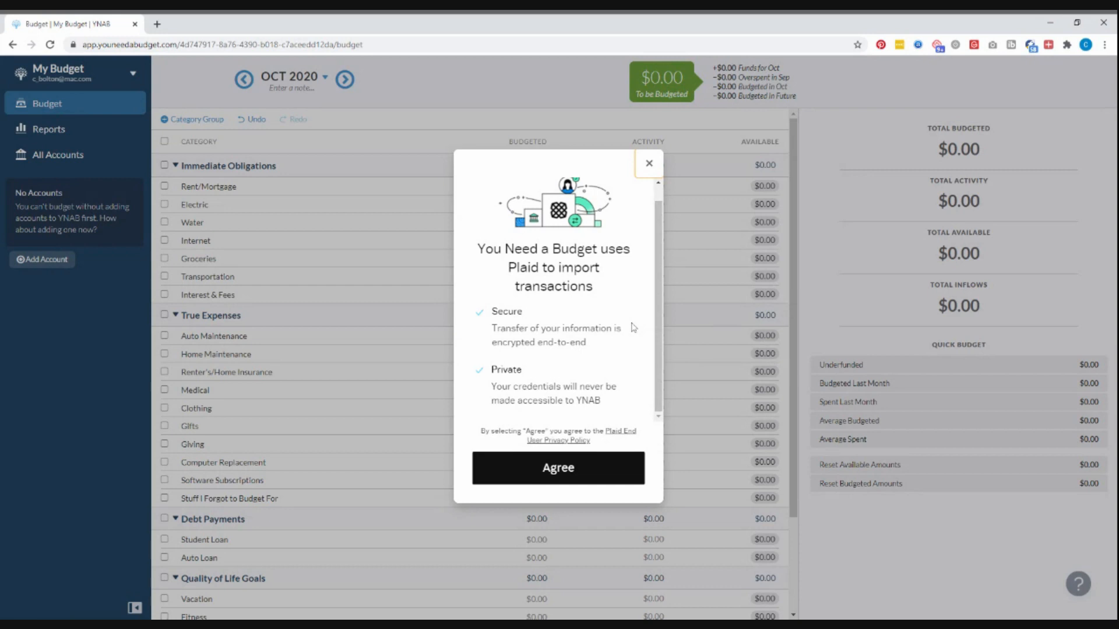
left_click(614, 470)
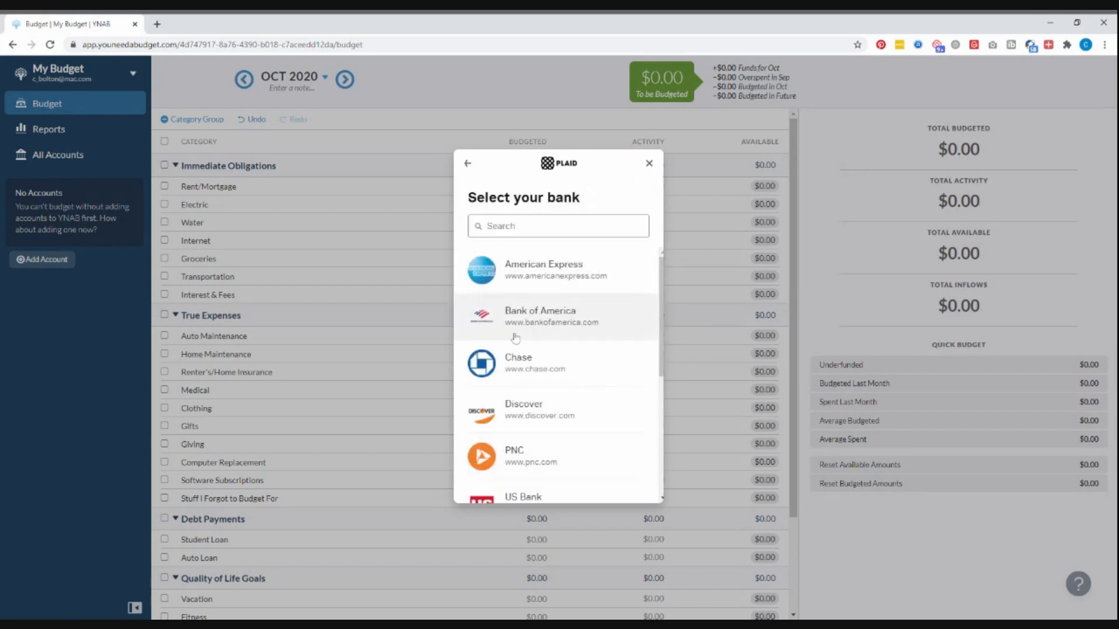
- Search the bank list for "Capital" and open the Capital One sign-in form
scroll(519, 356, "down", 5)
scroll(520, 361, "up", 5)
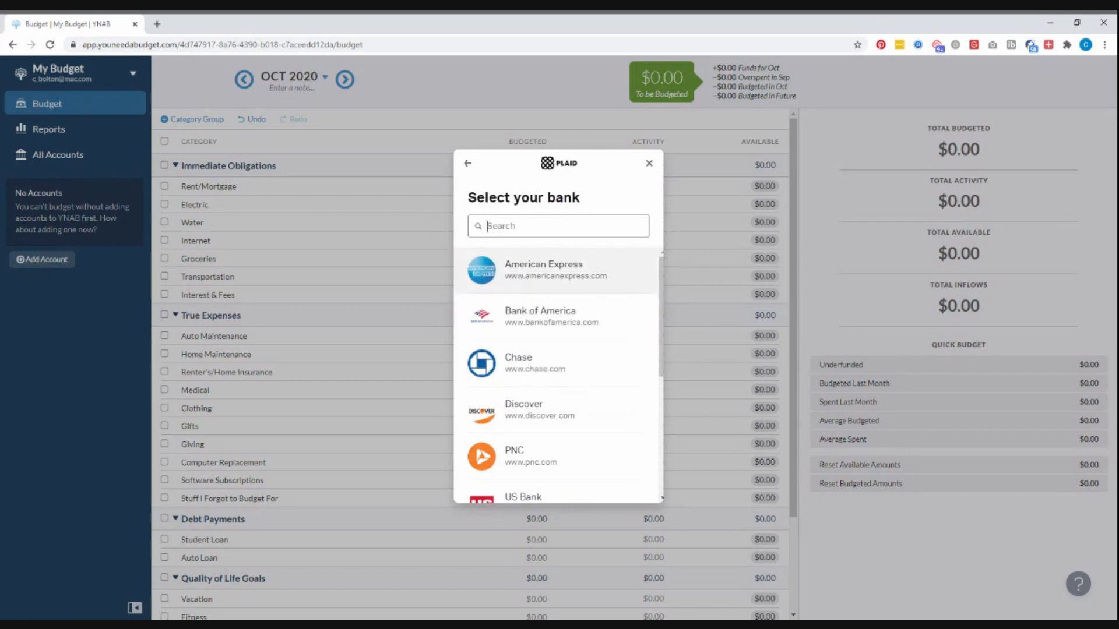
type("Capital")
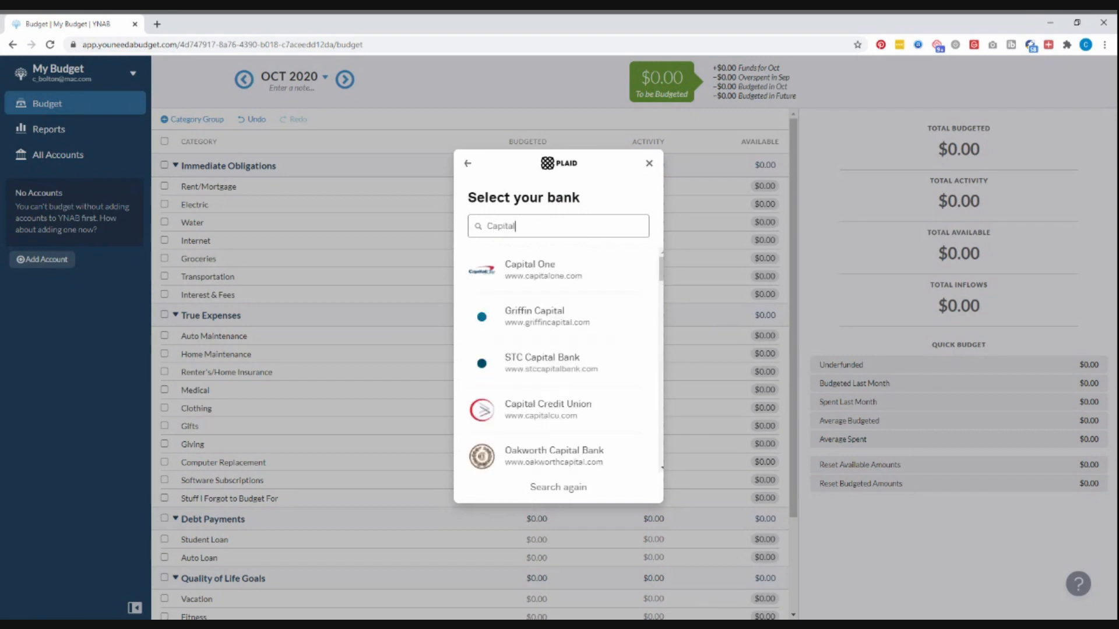
left_click(564, 274)
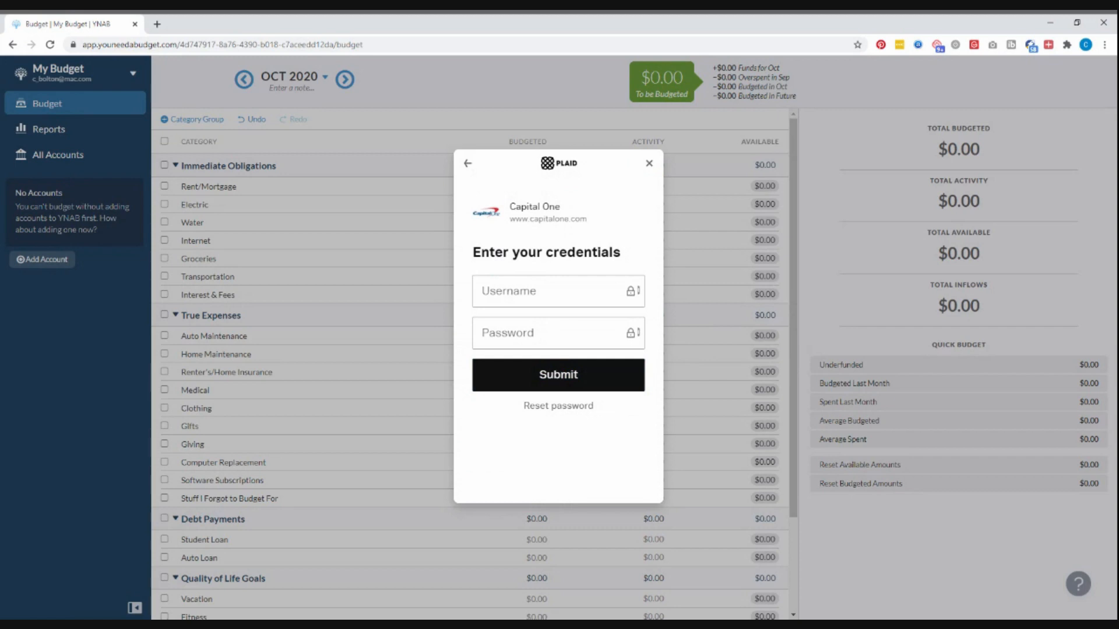
- Abandon the bank connection and return to the choice between linked and unlinked accounts
left_click(469, 167)
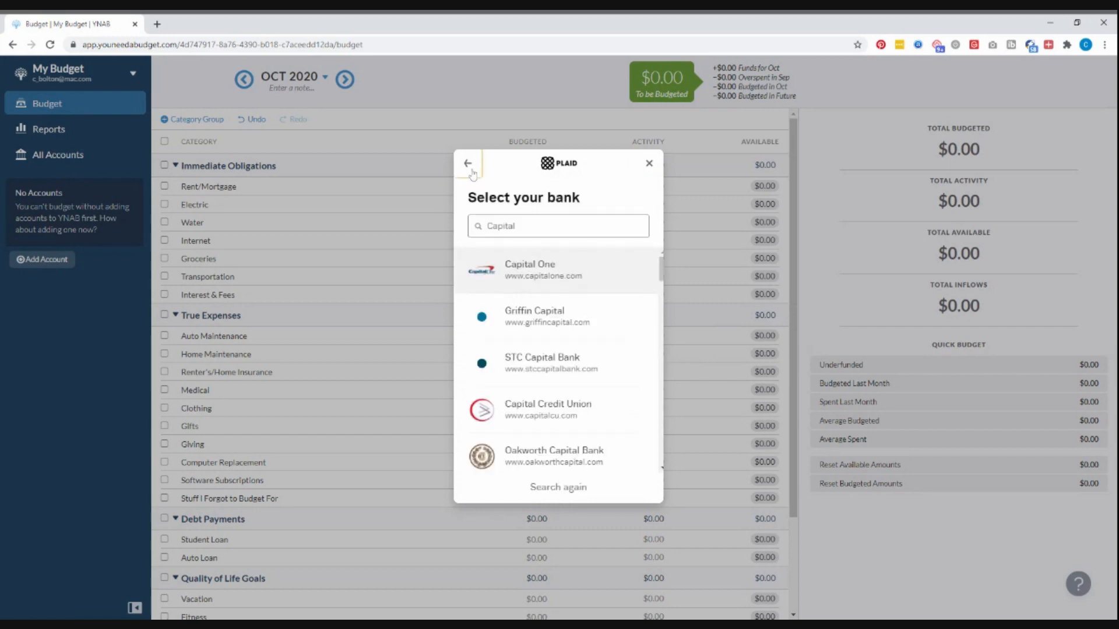
left_click(470, 167)
left_click(649, 163)
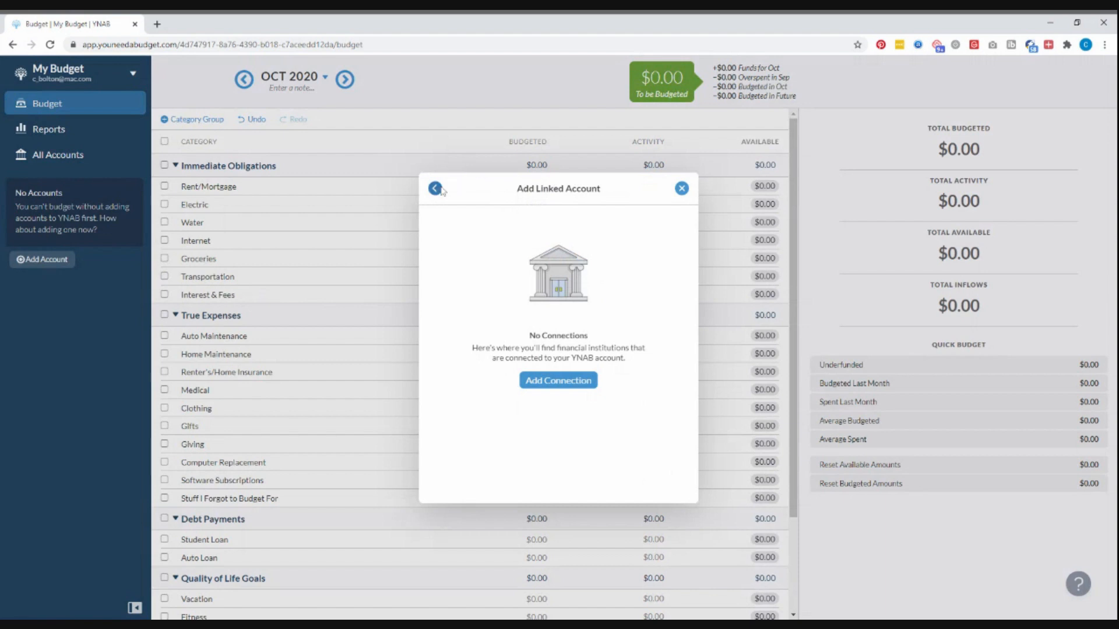
left_click(439, 189)
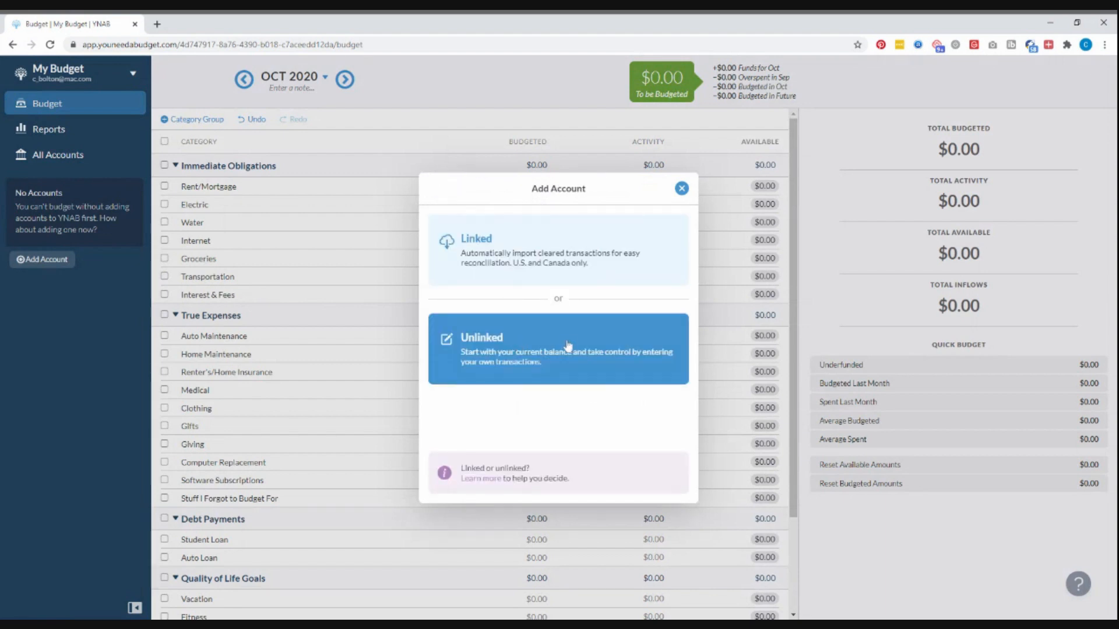
- Add an unlinked Checking account nicknamed "Main Checking" with a current balance of 4500
left_click(541, 361)
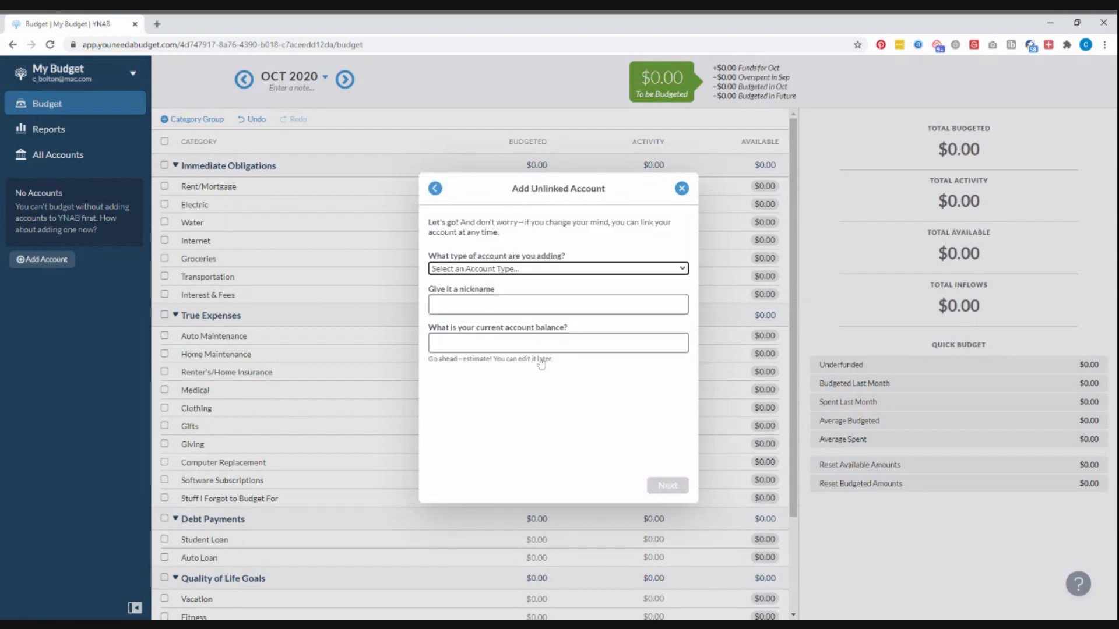
left_click(504, 281)
key("Tab")
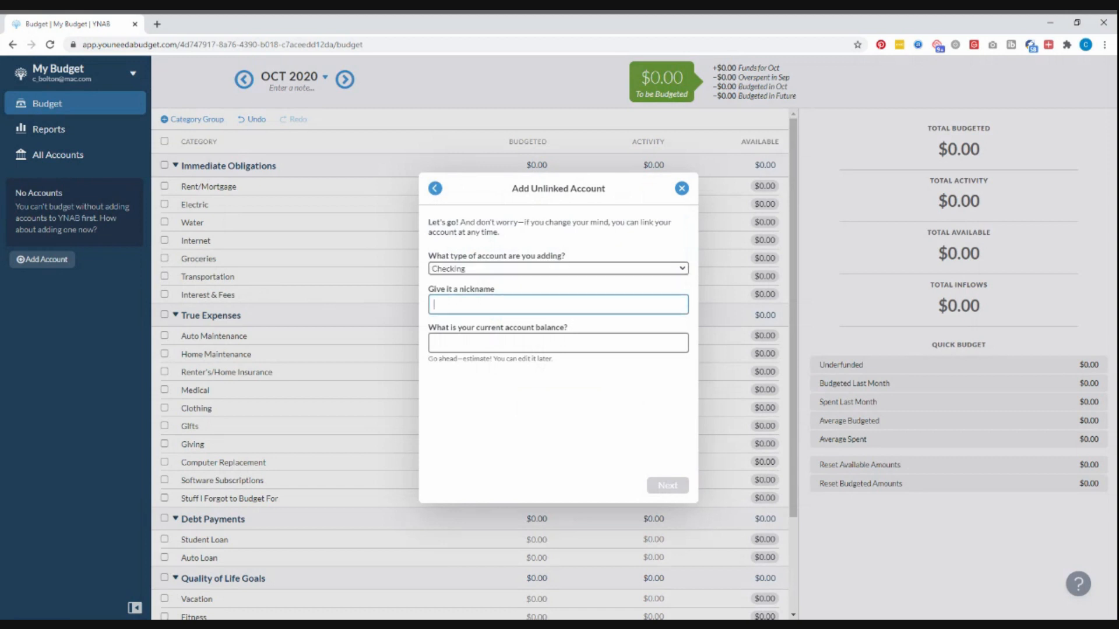
type("Main Checkin")
type("g")
type("4500")
left_click(668, 486)
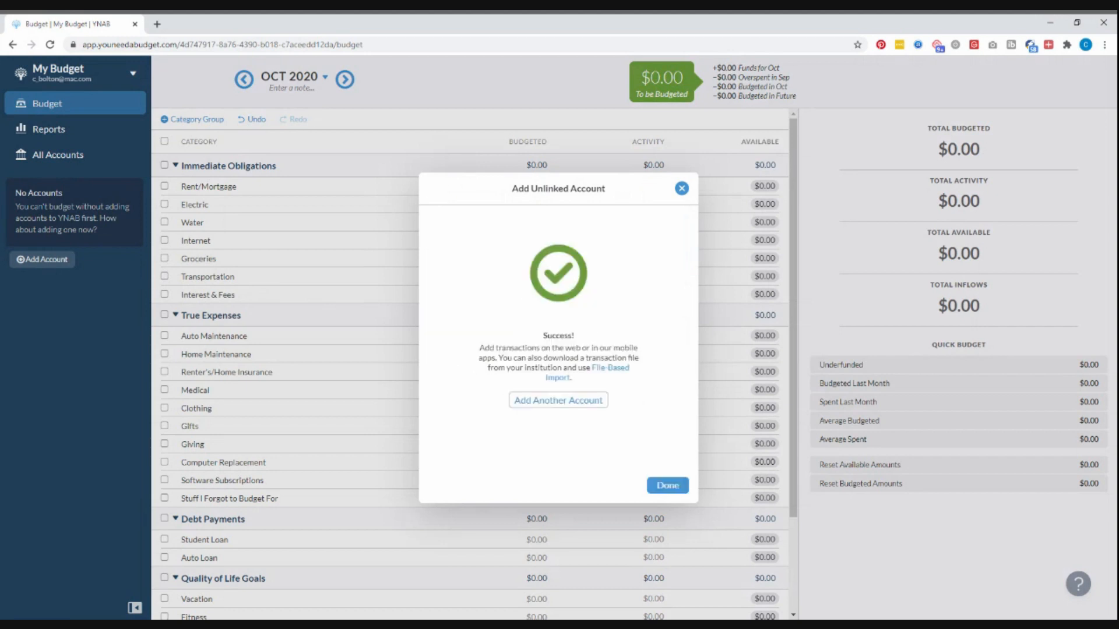
- Add another unlinked account of type Savings, nicknamed "Emergency Fund", with a current balance of 2000
left_click(548, 400)
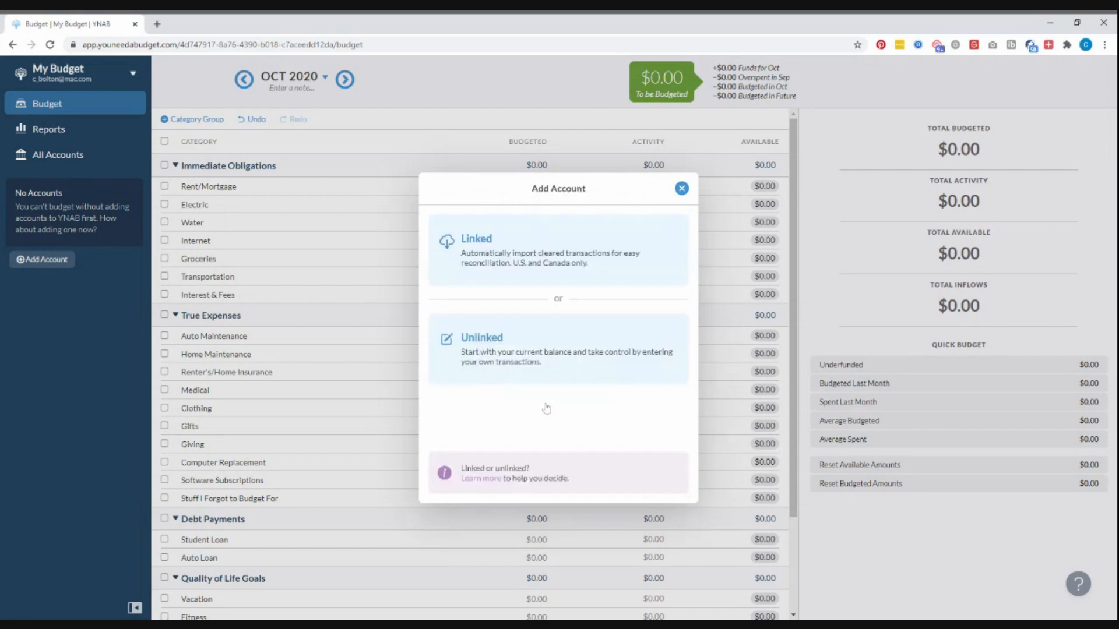
left_click(507, 376)
left_click(501, 269)
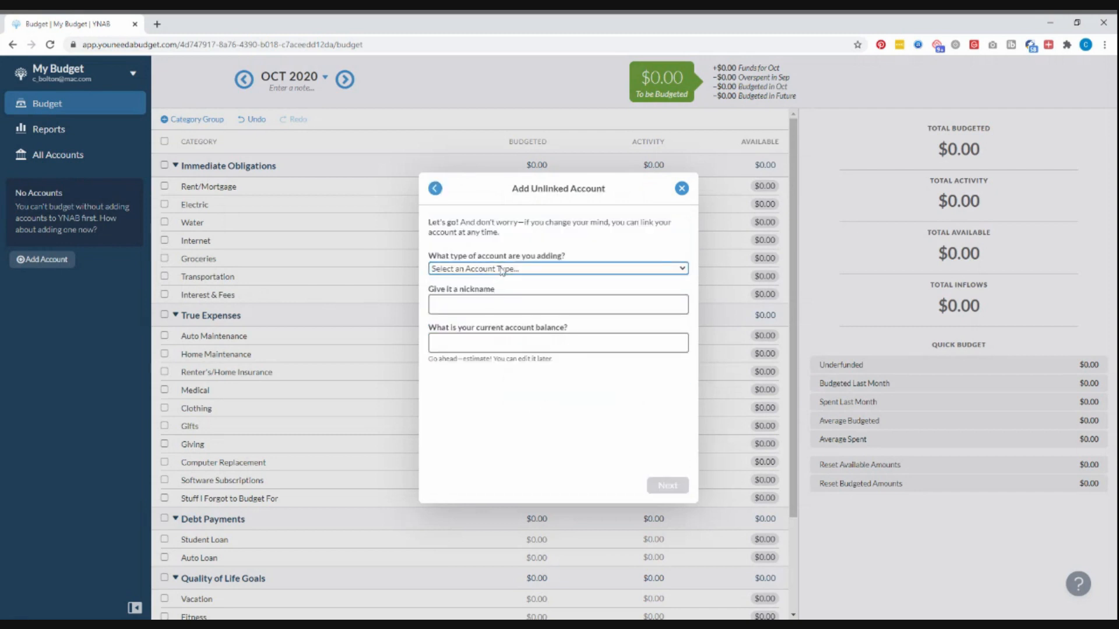
left_click(499, 313)
left_click(500, 312)
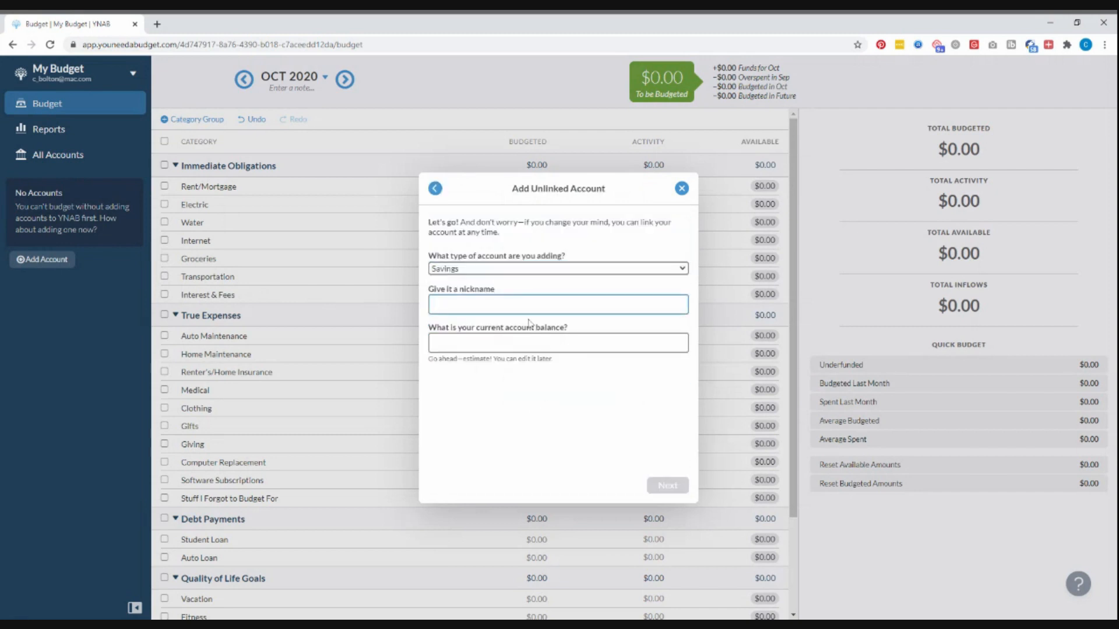
type("Emergency Fund2000")
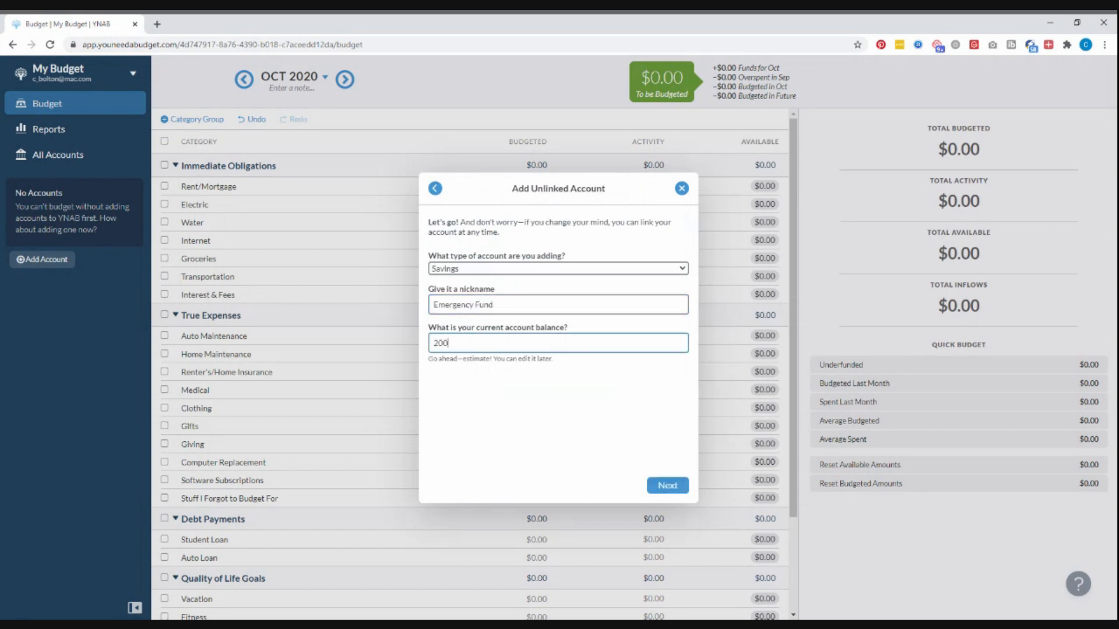
left_click(648, 487)
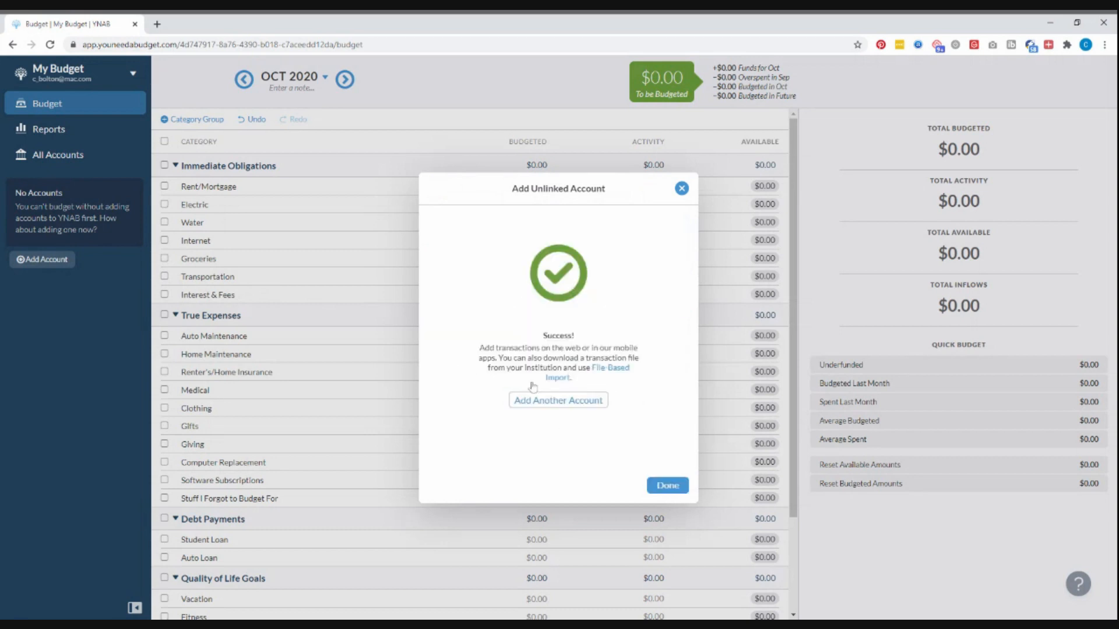
- Enter a further unlinked account of type Credit Card, nicknamed "Discover Card", with a current balance of 550
left_click(566, 401)
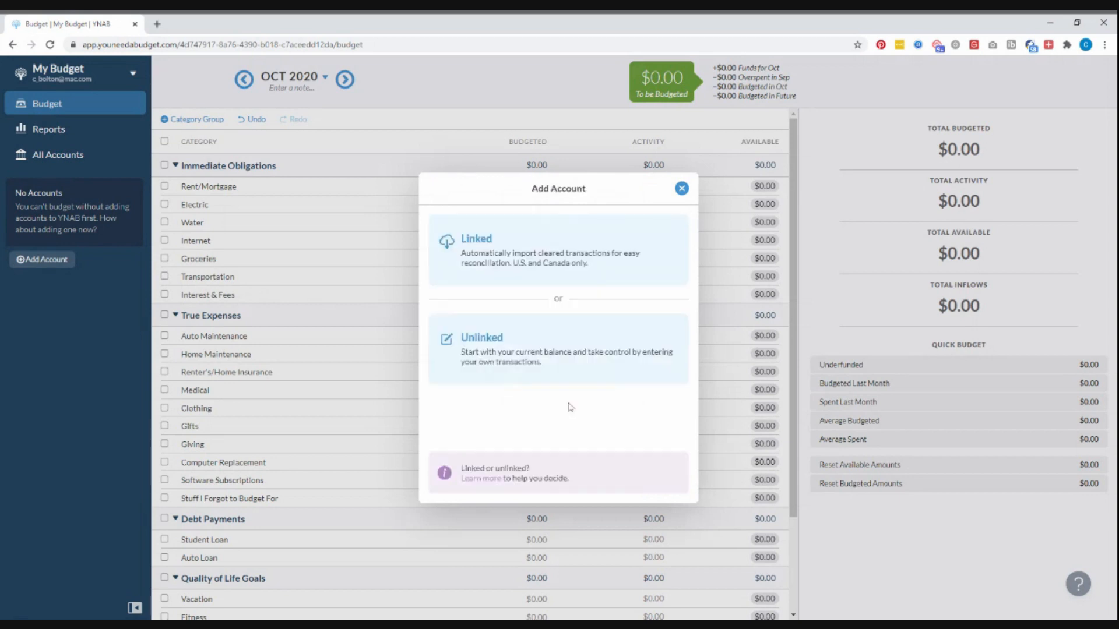
left_click(540, 362)
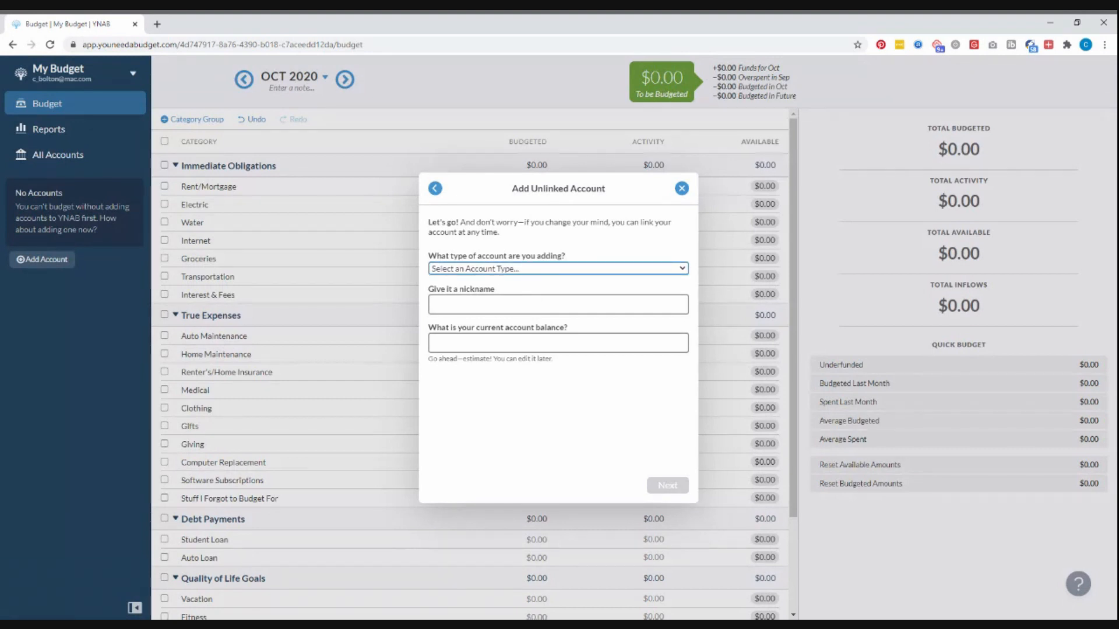
left_click(520, 330)
left_click(520, 308)
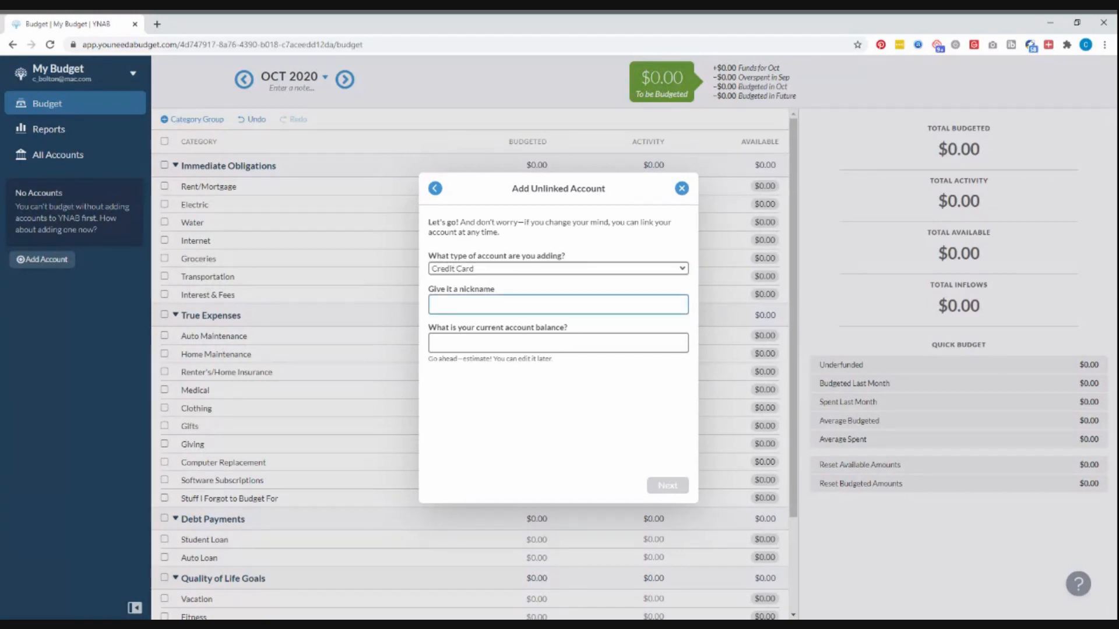
type("Discover Card")
type("250")
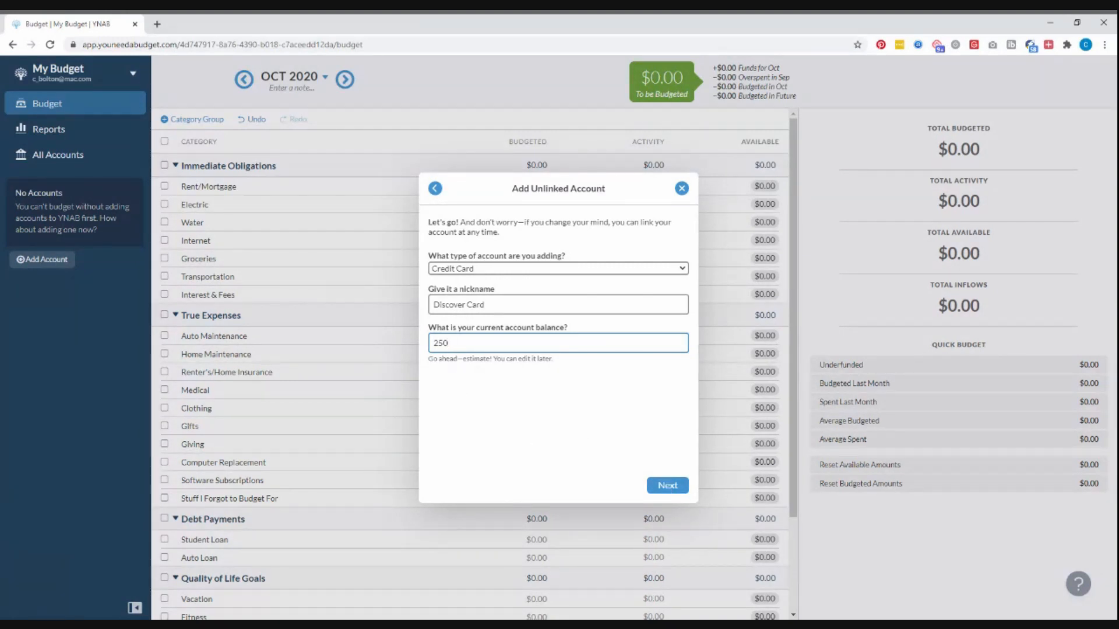
left_click_drag(439, 344, 424, 347)
type("5")
left_click(666, 487)
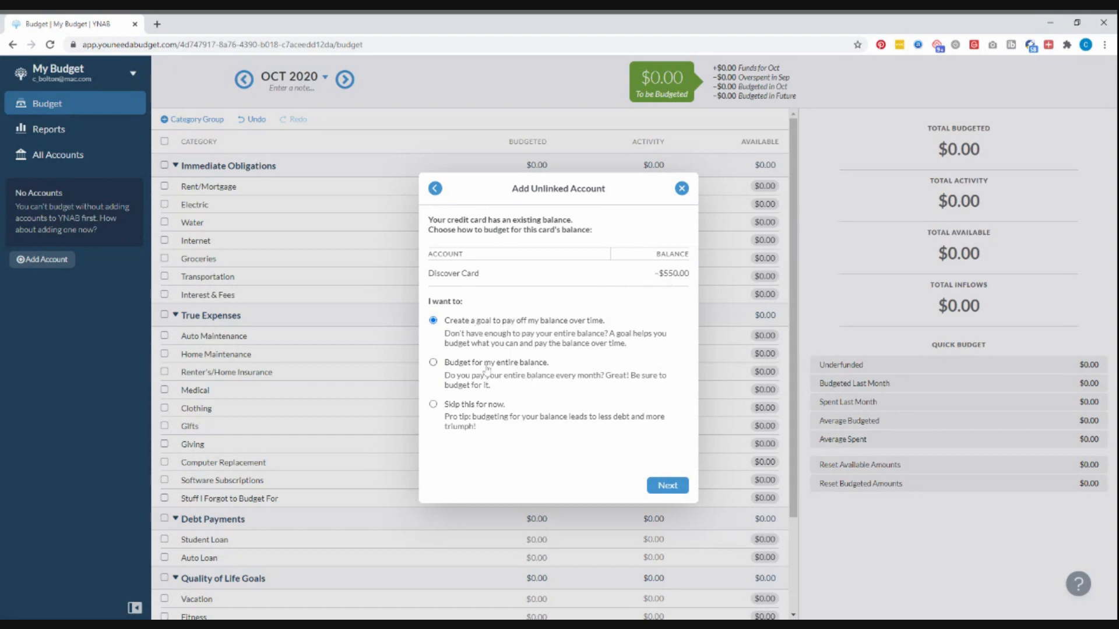
- Choose to budget for the Discover Card's entire balance and complete adding that account
left_click(506, 383)
left_click(662, 487)
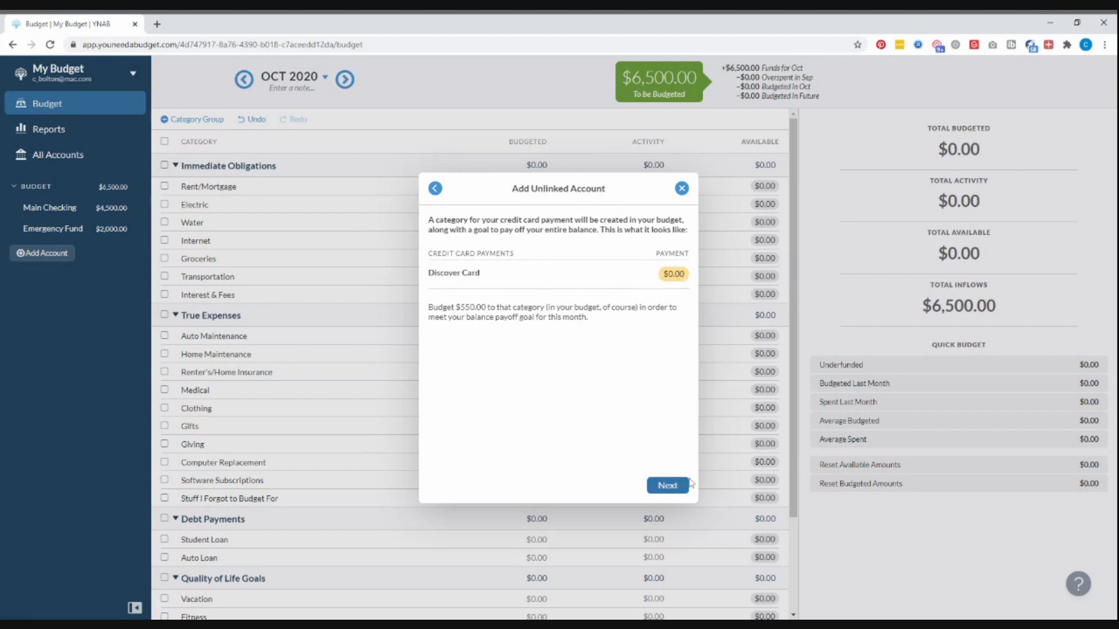
left_click(660, 487)
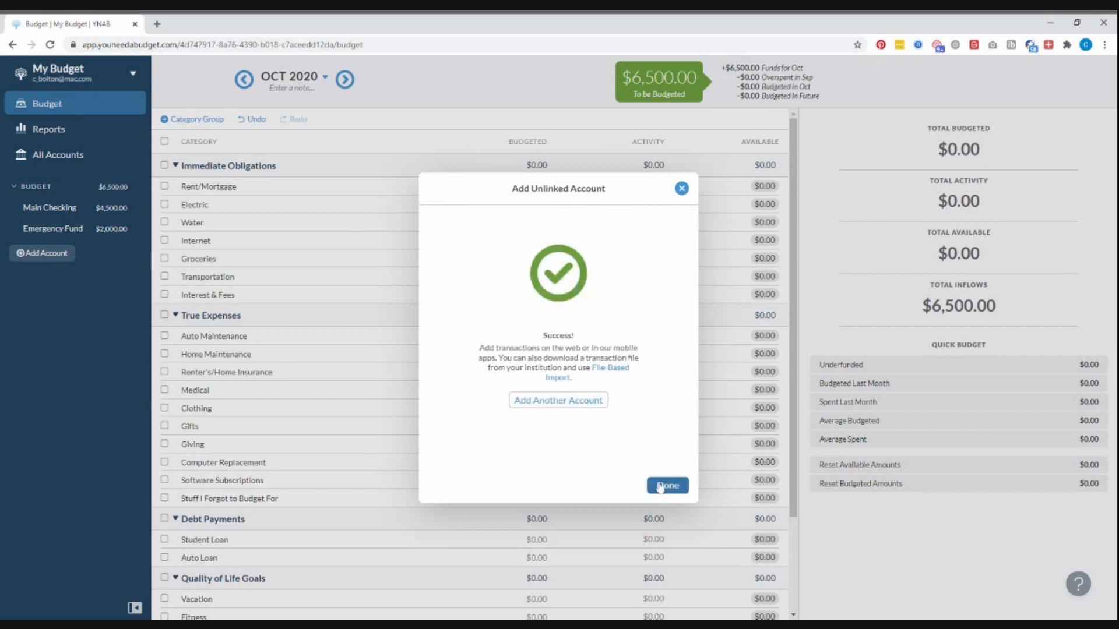
- Enter another unlinked account of type Credit Card, nicknamed "JetBlue", with a current balance of 1500
left_click(546, 407)
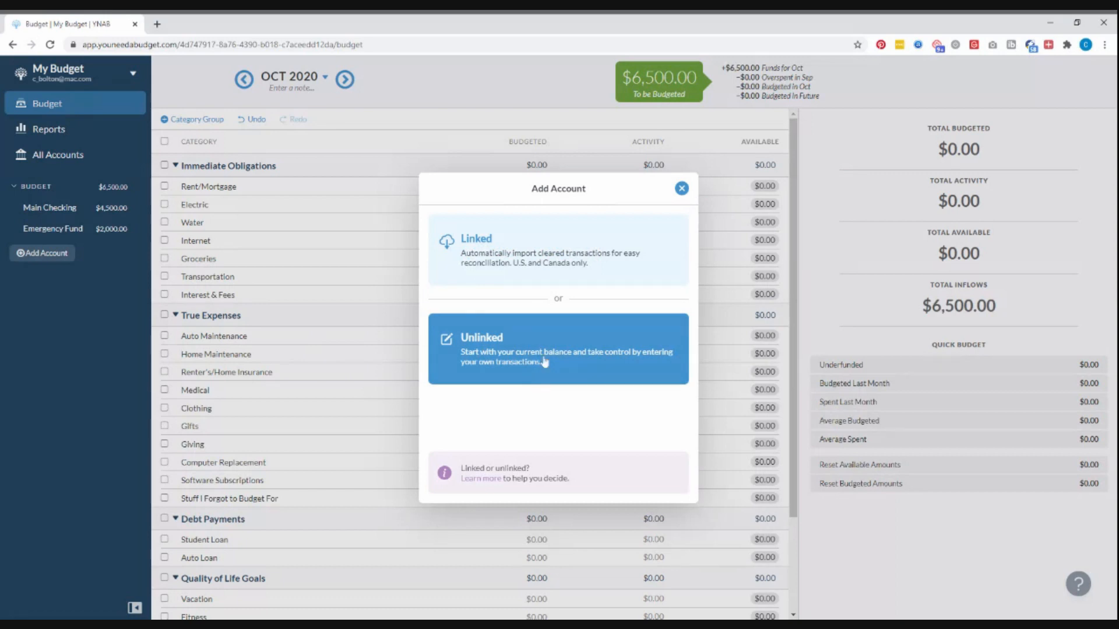
left_click(545, 362)
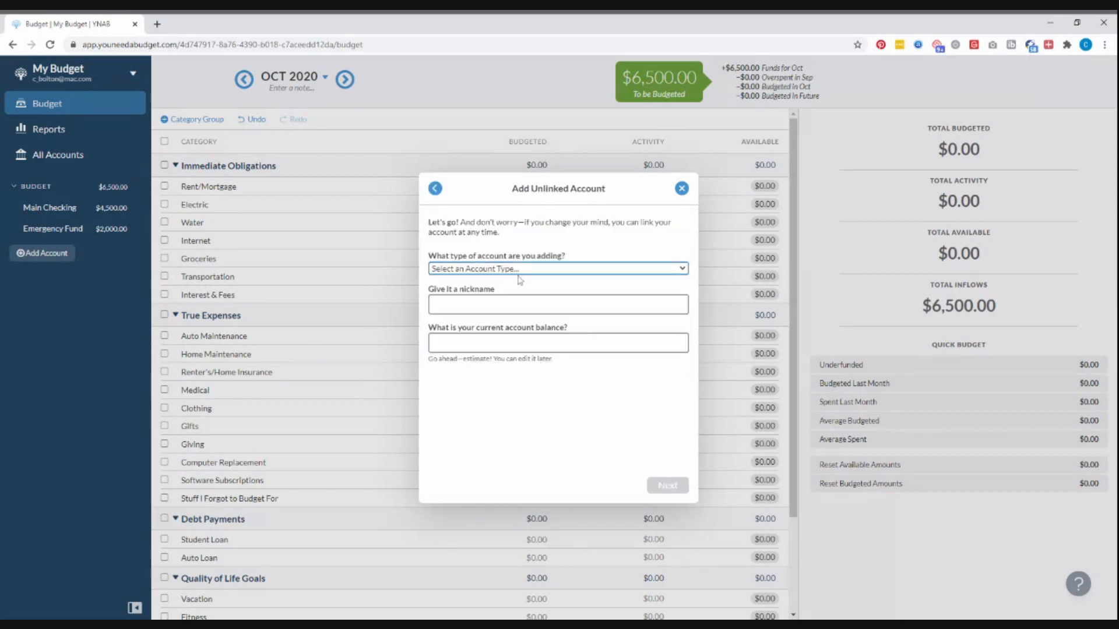
left_click(528, 334)
key("Tab")
type("JetC")
type("lue")
type("1500")
left_click(658, 487)
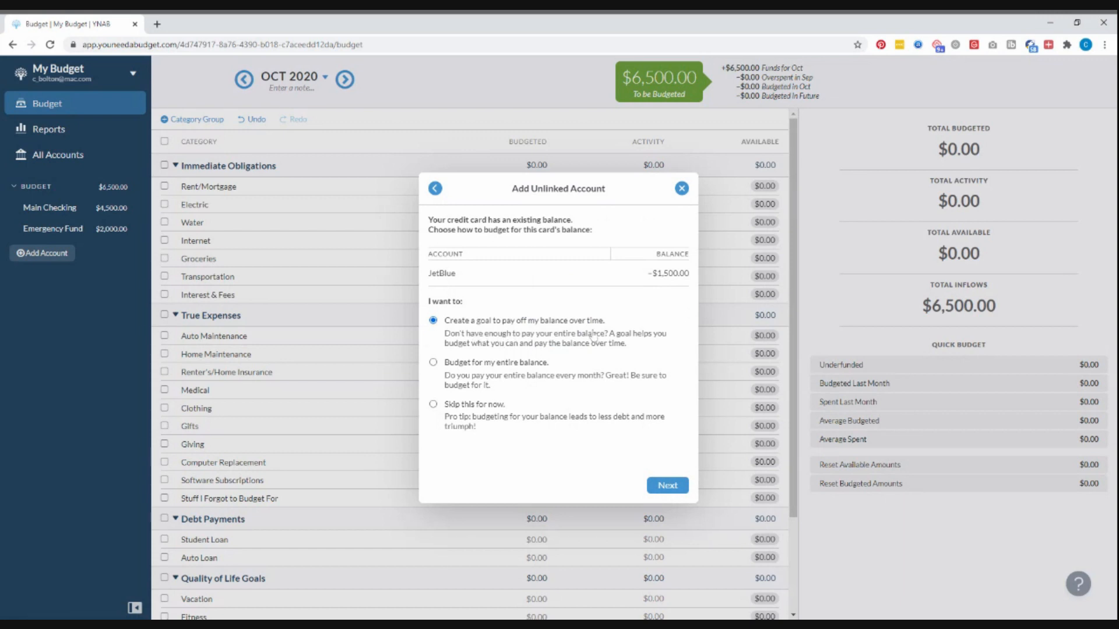
- Create a goal to pay off the JetBlue balance by April 2021 and complete adding the account
left_click(669, 486)
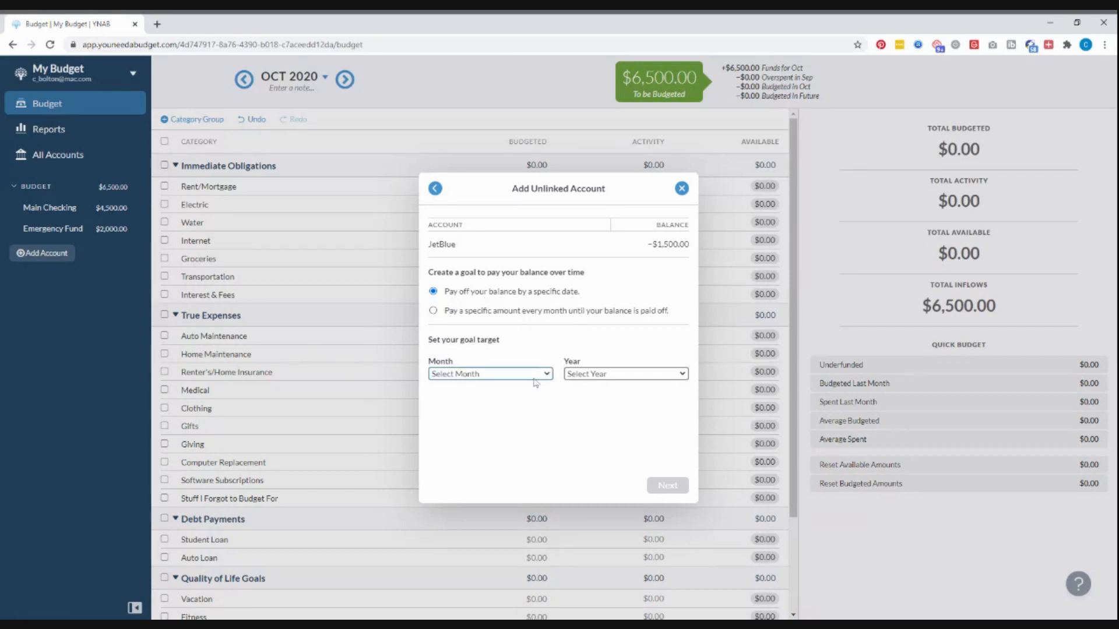
left_click(535, 427)
left_click(597, 379)
left_click(596, 406)
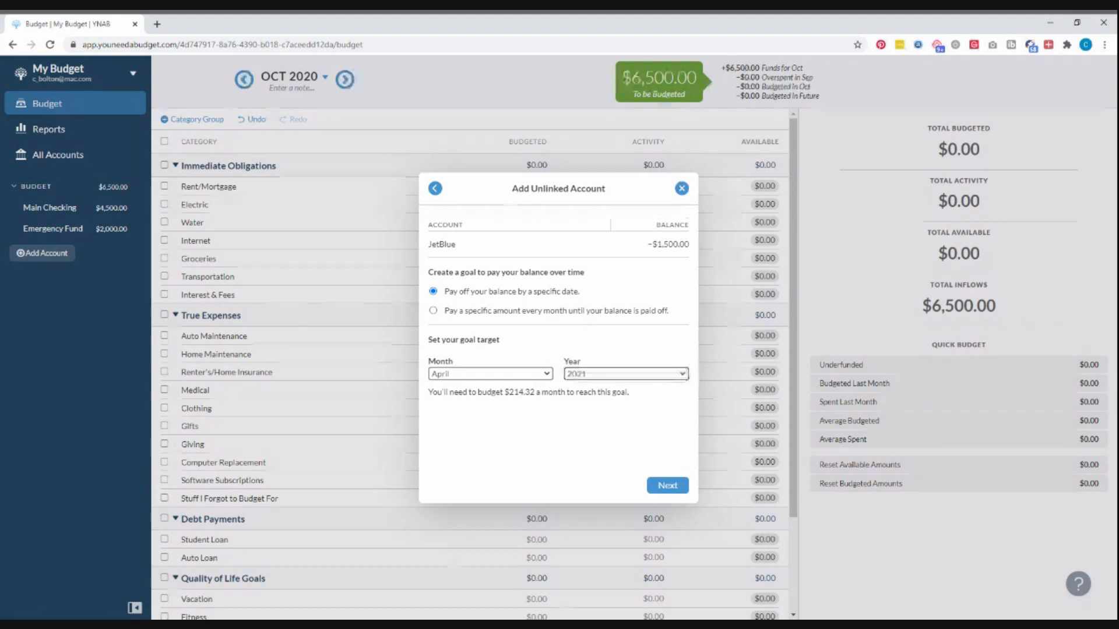
left_click_drag(429, 392, 634, 401)
left_click(634, 400)
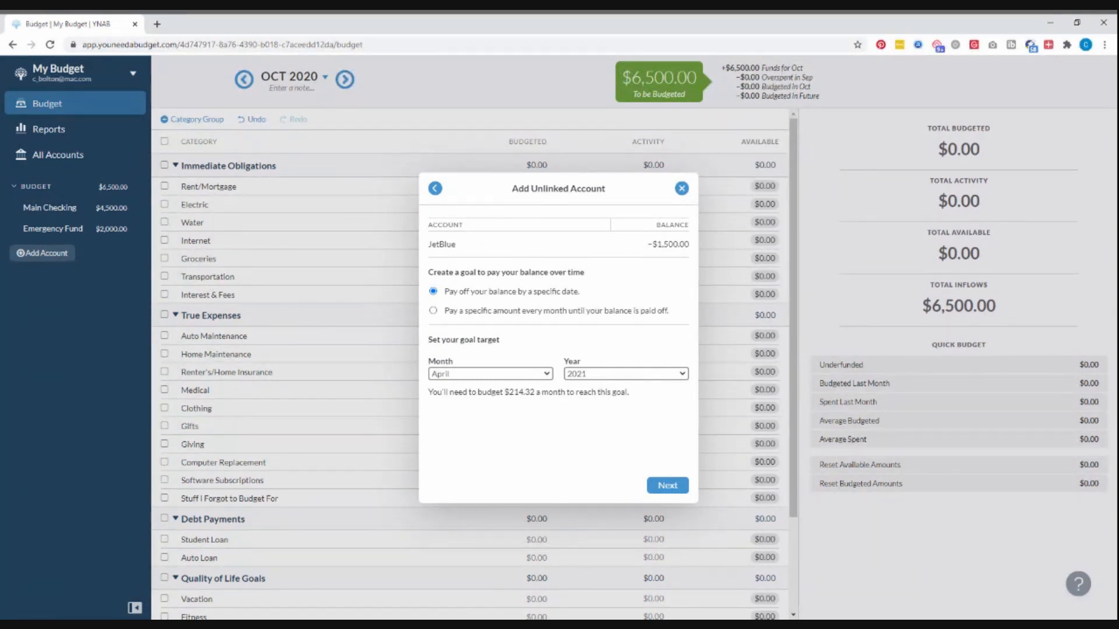
double_click(532, 393)
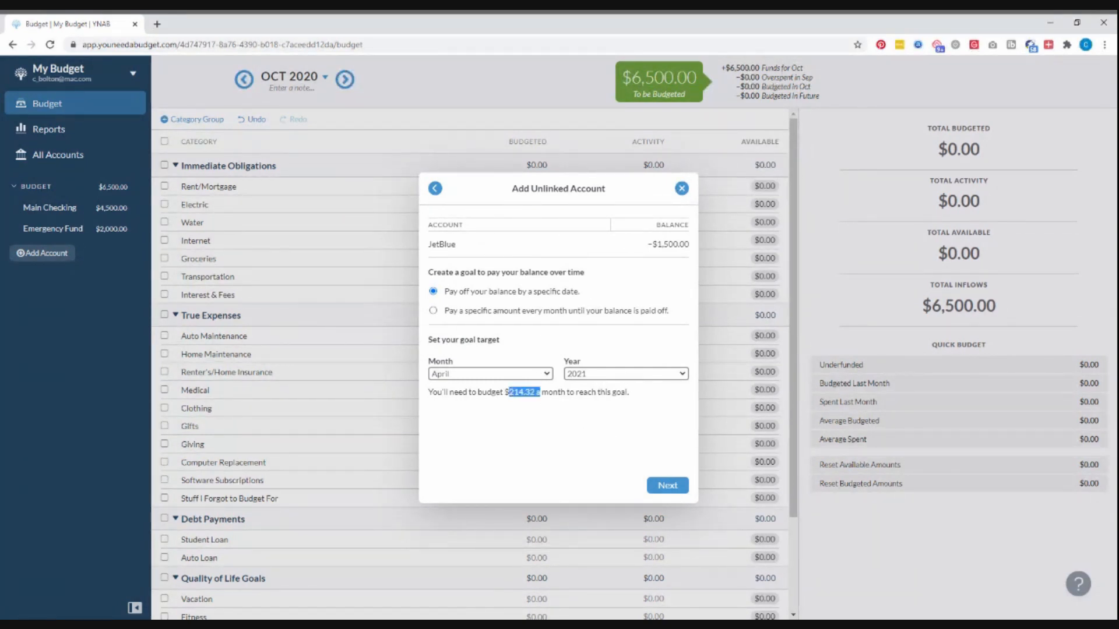
left_click(535, 402)
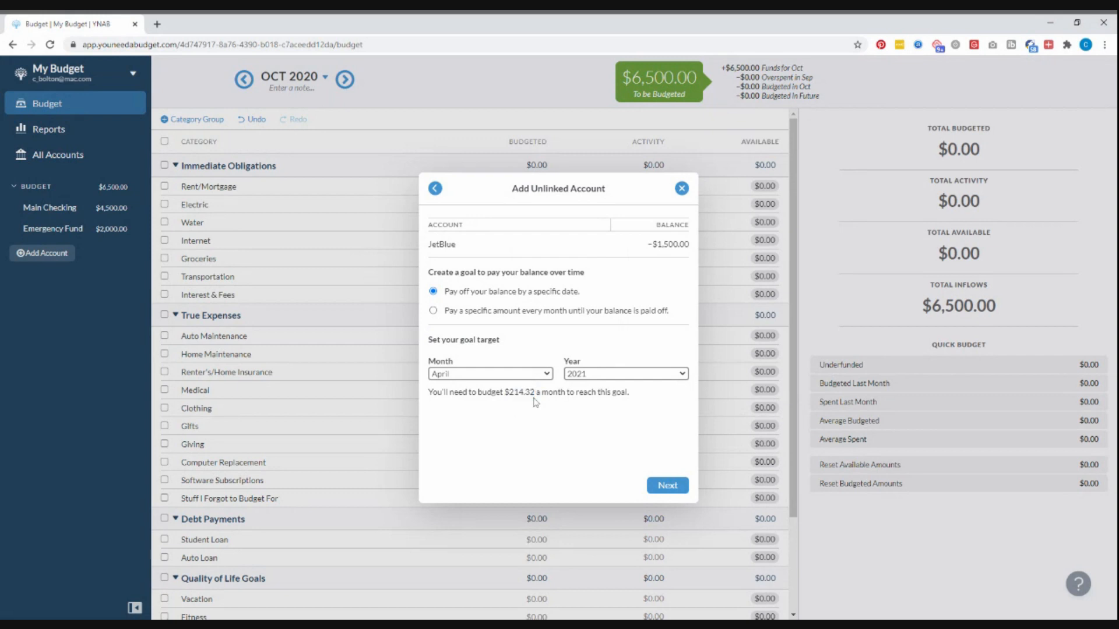
left_click(667, 487)
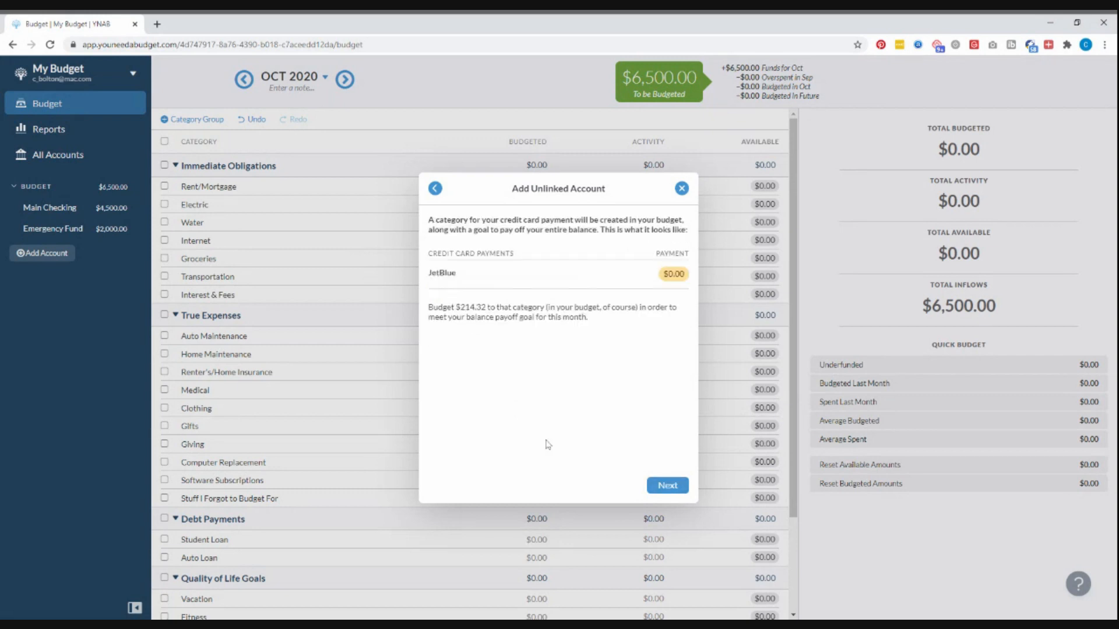
left_click(686, 489)
left_click(661, 485)
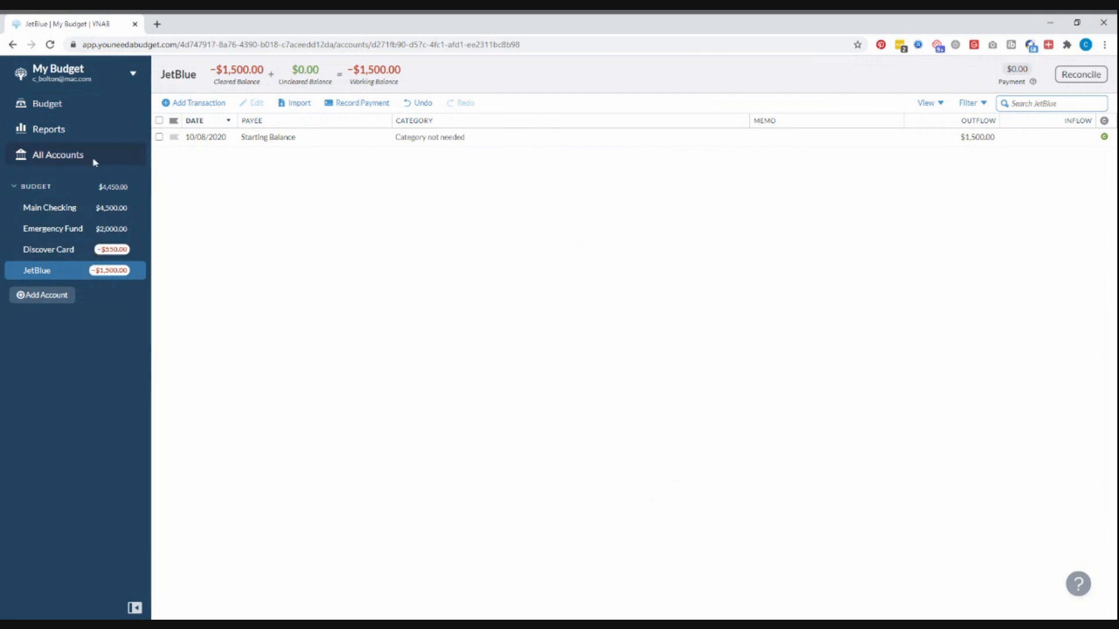
- In the October 2020 budget, assign 550 to the Discover Card payment category
left_click(83, 113)
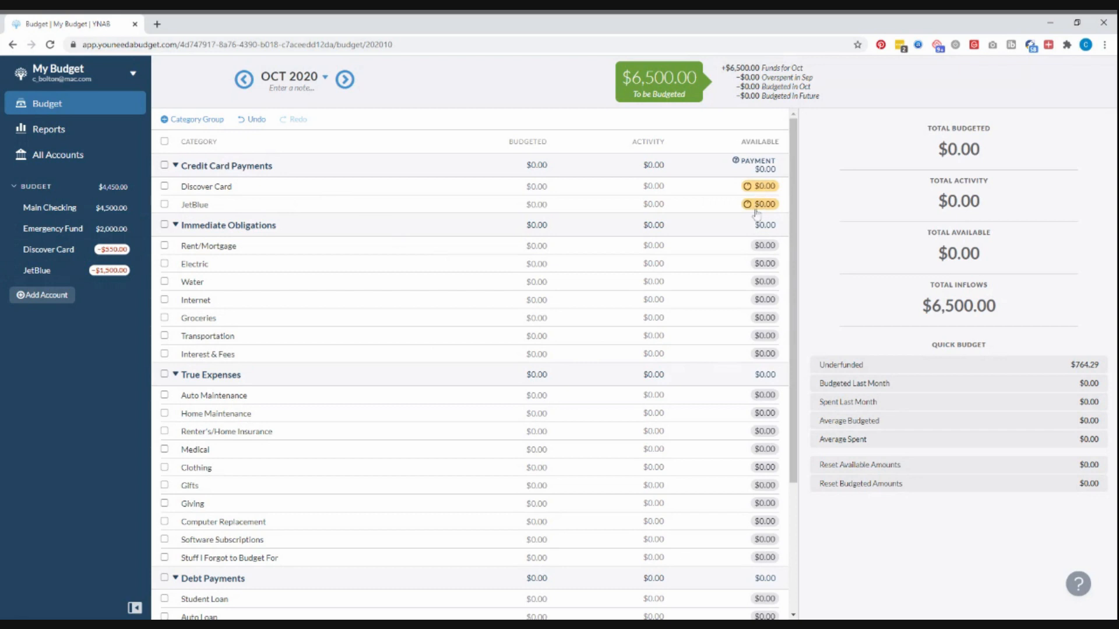
left_click(265, 191)
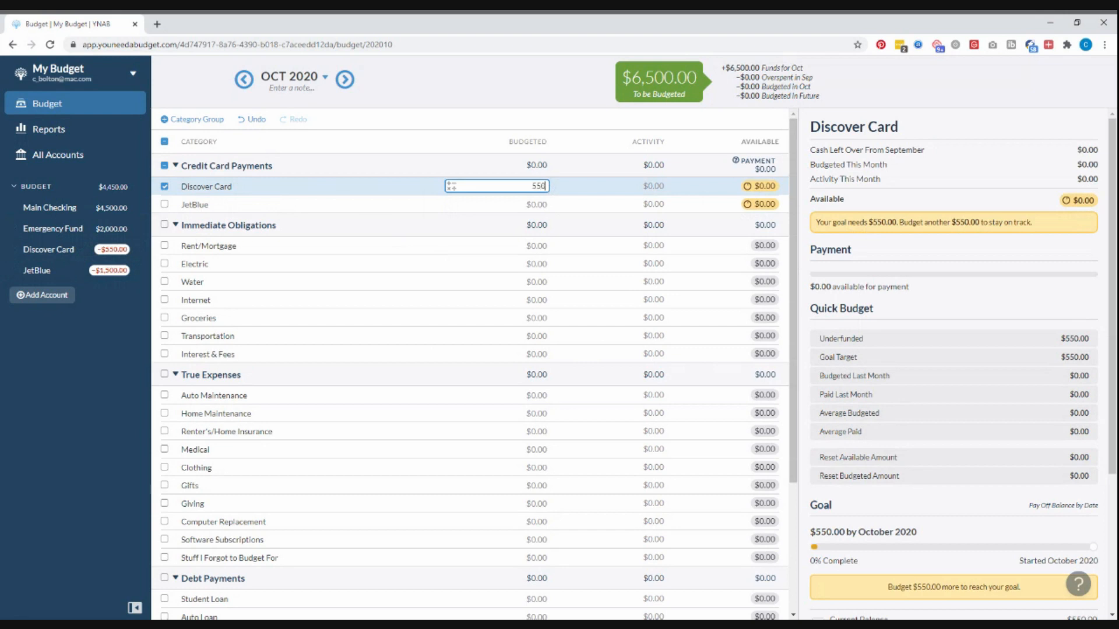
key("Return")
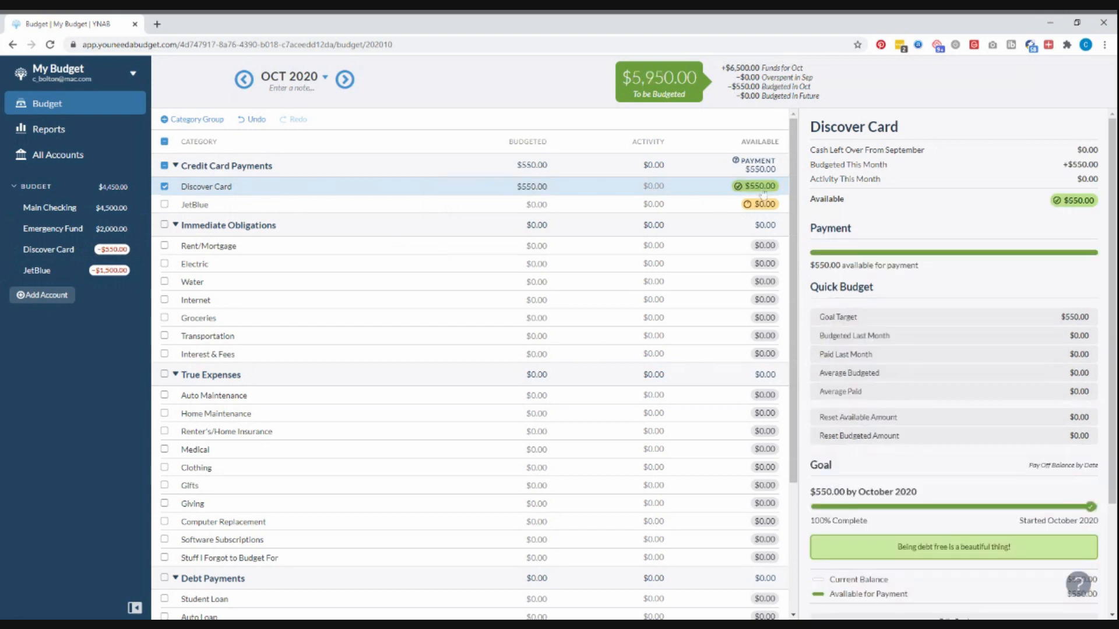
left_click_drag(896, 548, 1013, 548)
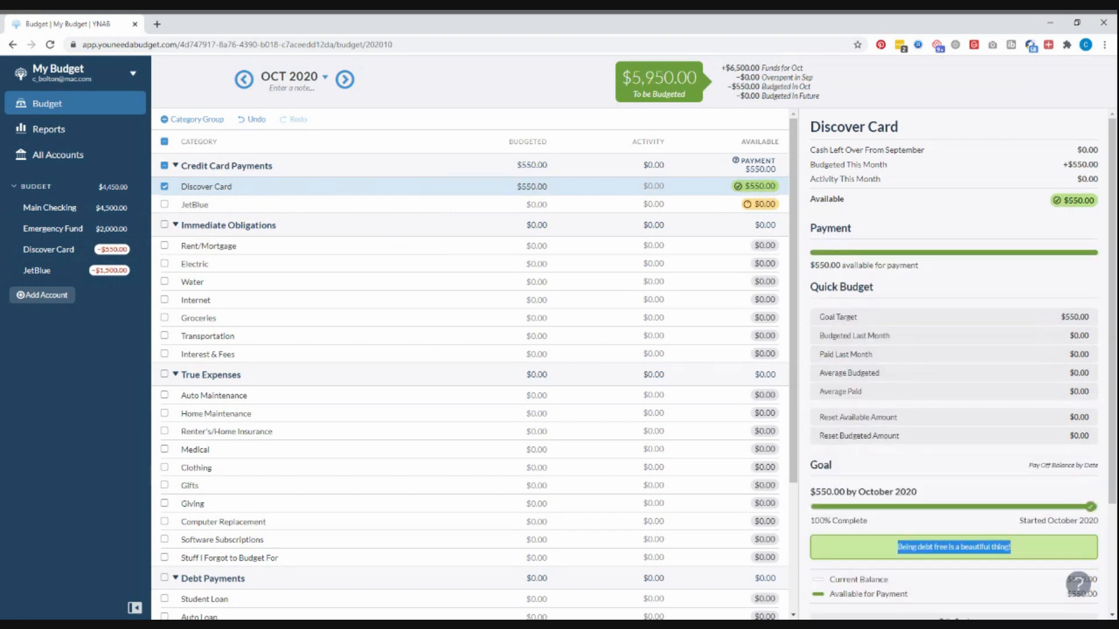
left_click(1021, 550)
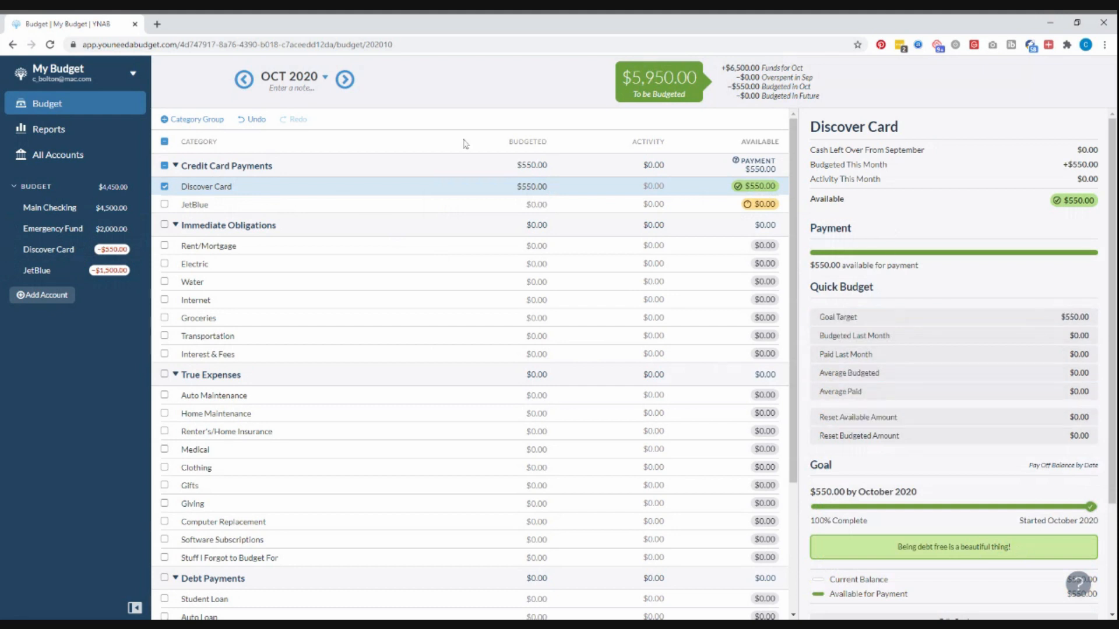
- Budget 80 for the JetBlue card payment in October 2020 and deselect the category
left_click(402, 212)
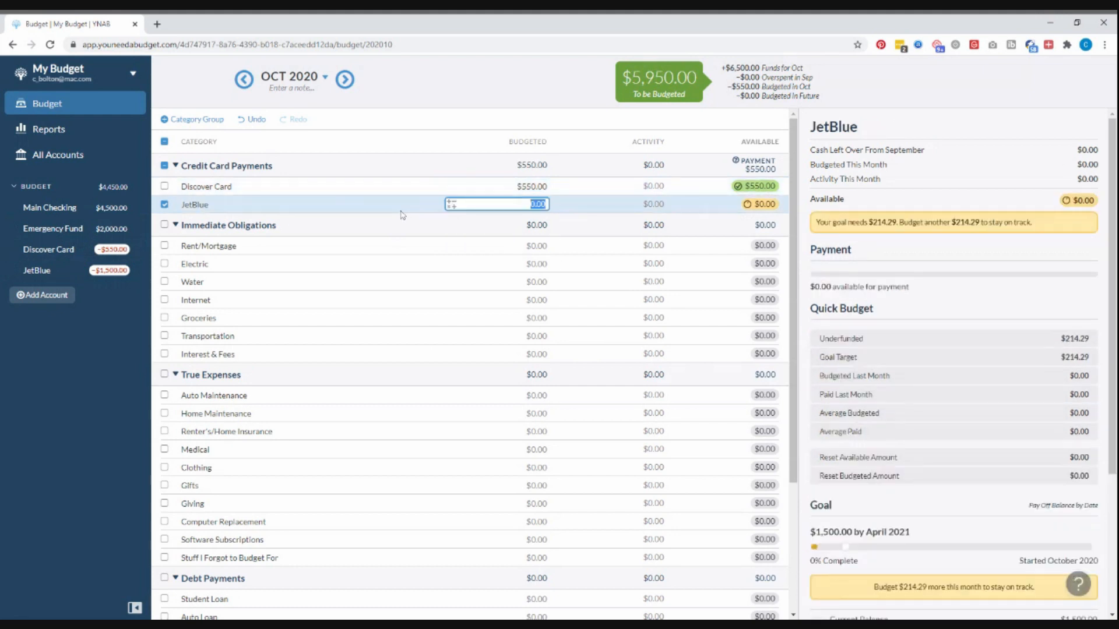
left_click(874, 223)
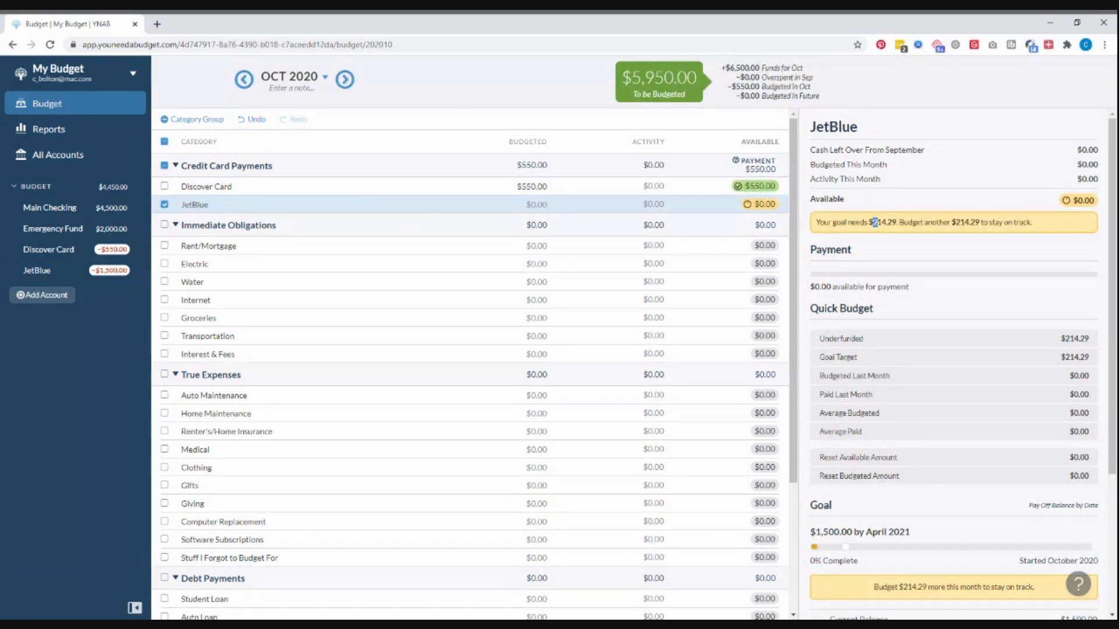
left_click_drag(874, 222, 896, 223)
left_click(546, 205)
left_click(513, 204)
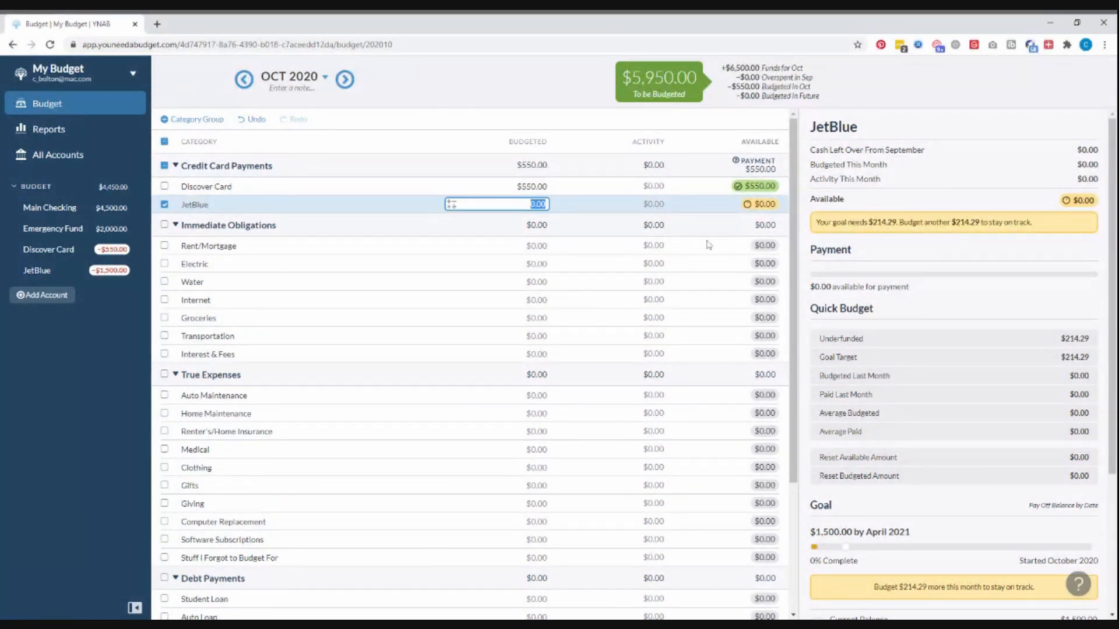
type("80")
key("Return")
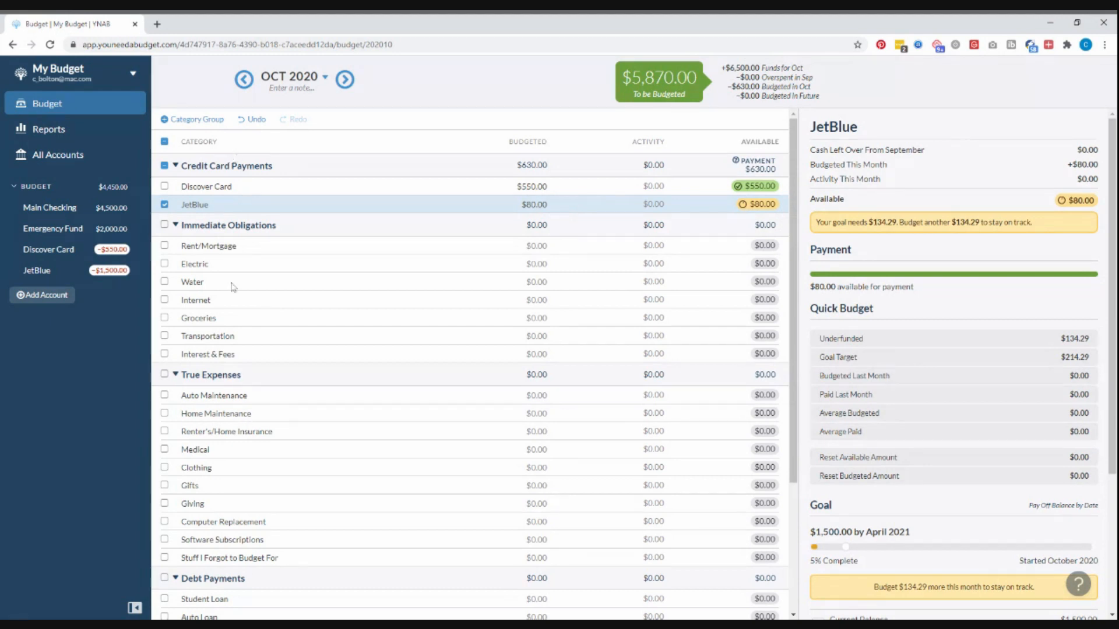
left_click(164, 205)
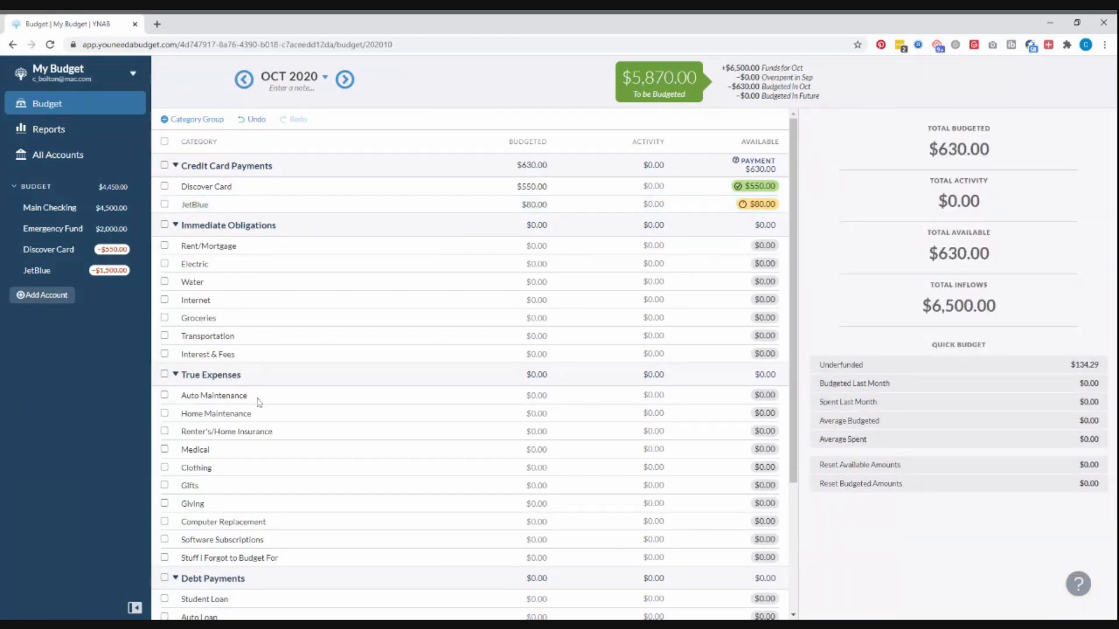
- Rename the Immediate Obligations category group as "Fixed Expenses"
scroll(258, 402, "down", 3)
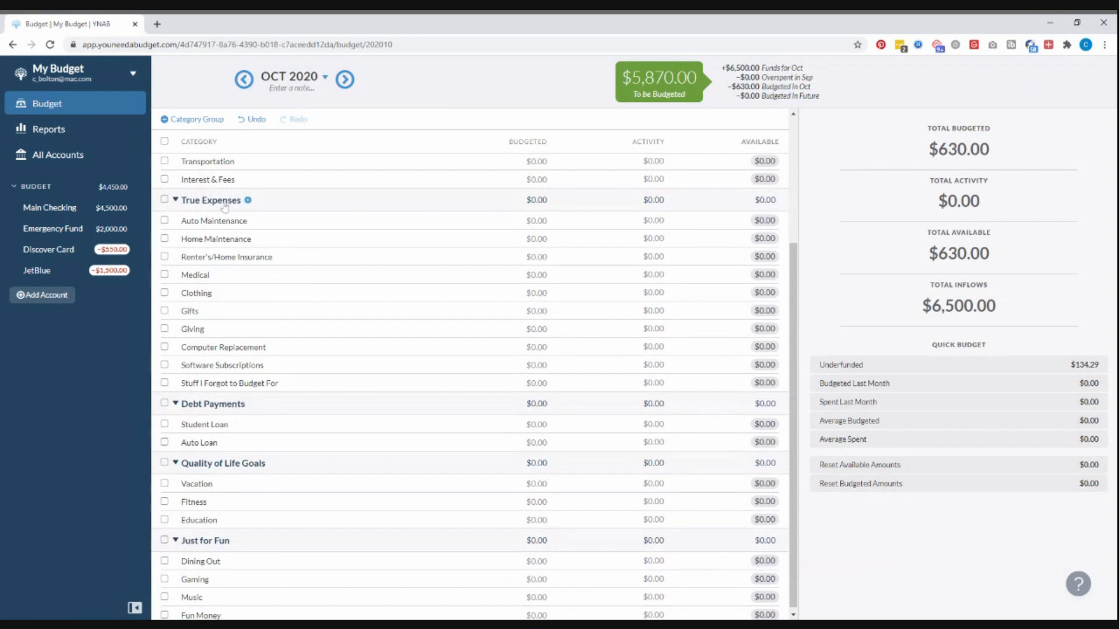
scroll(240, 240, "up", 3)
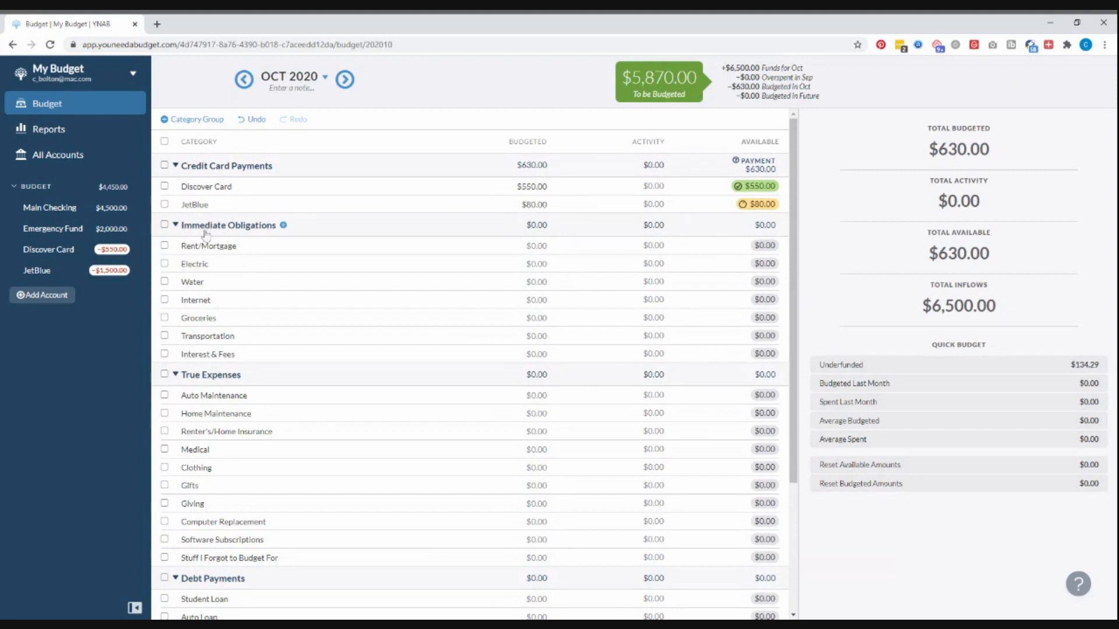
left_click(240, 226)
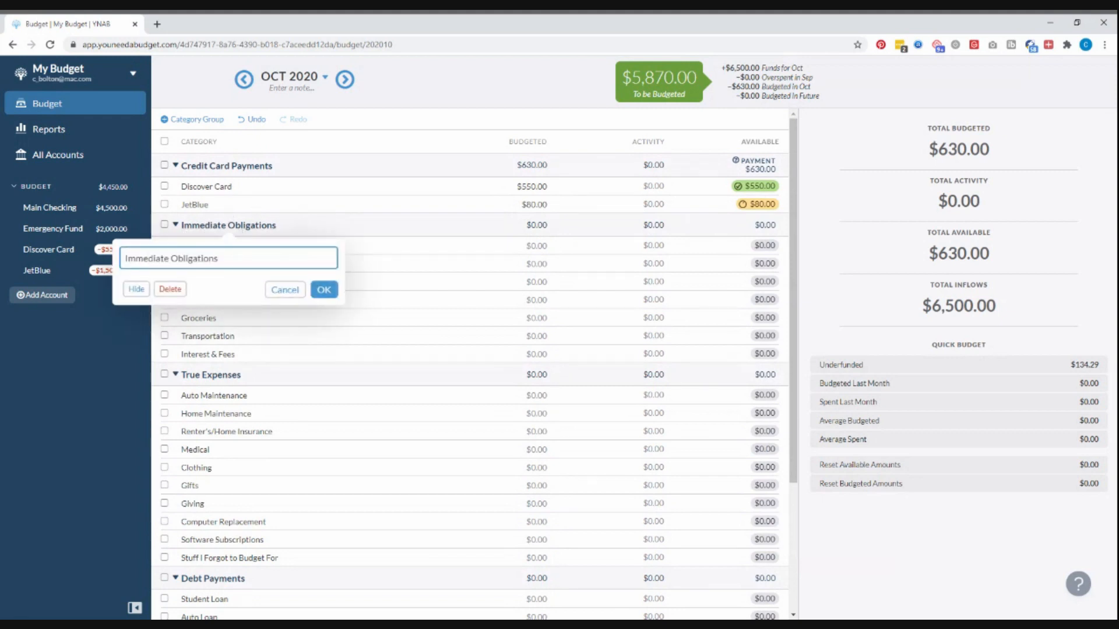
key("ctrl+a")
type("Fixed Expenses")
key("Return")
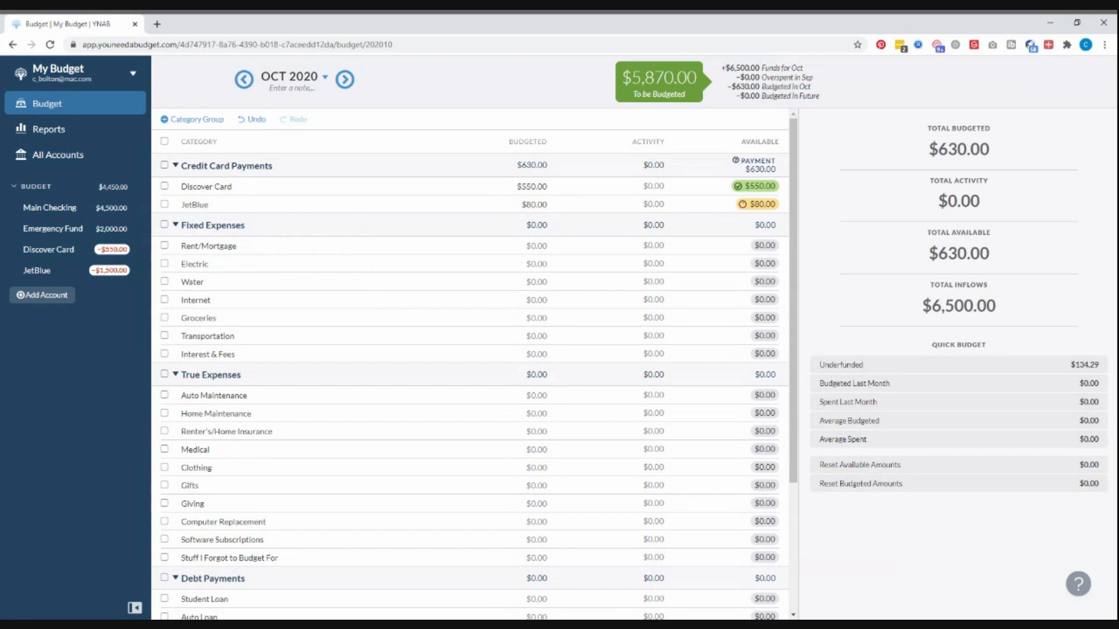
- Rename the Rent/Mortgage category as "Mortgage [6th of month]"
left_click(233, 247)
left_click(233, 247)
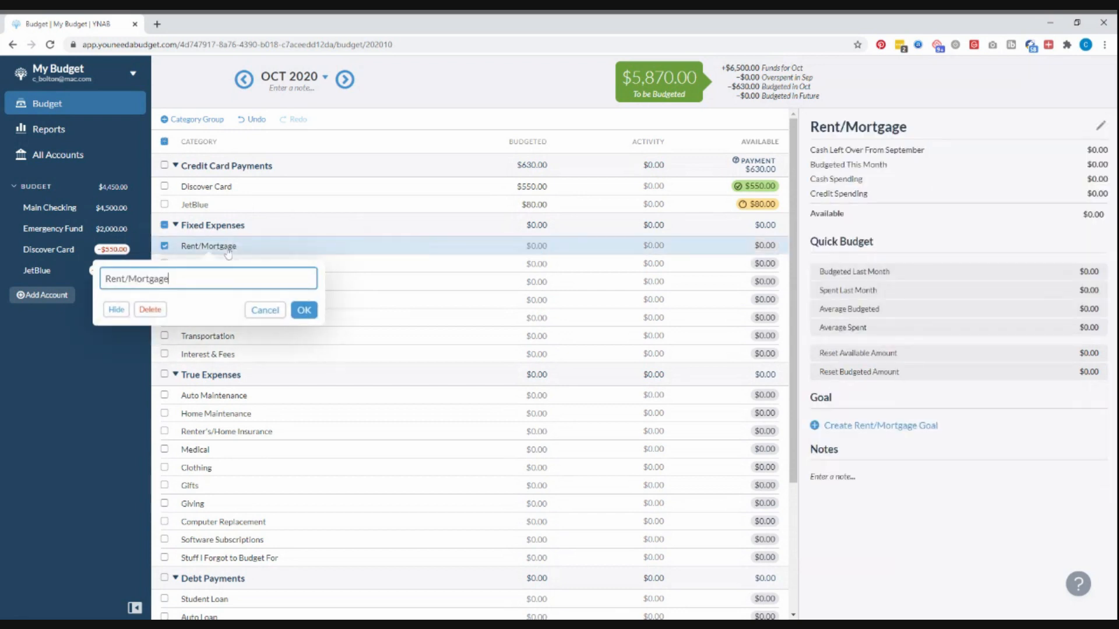
type("Mortgage [6th of month]")
key("Return")
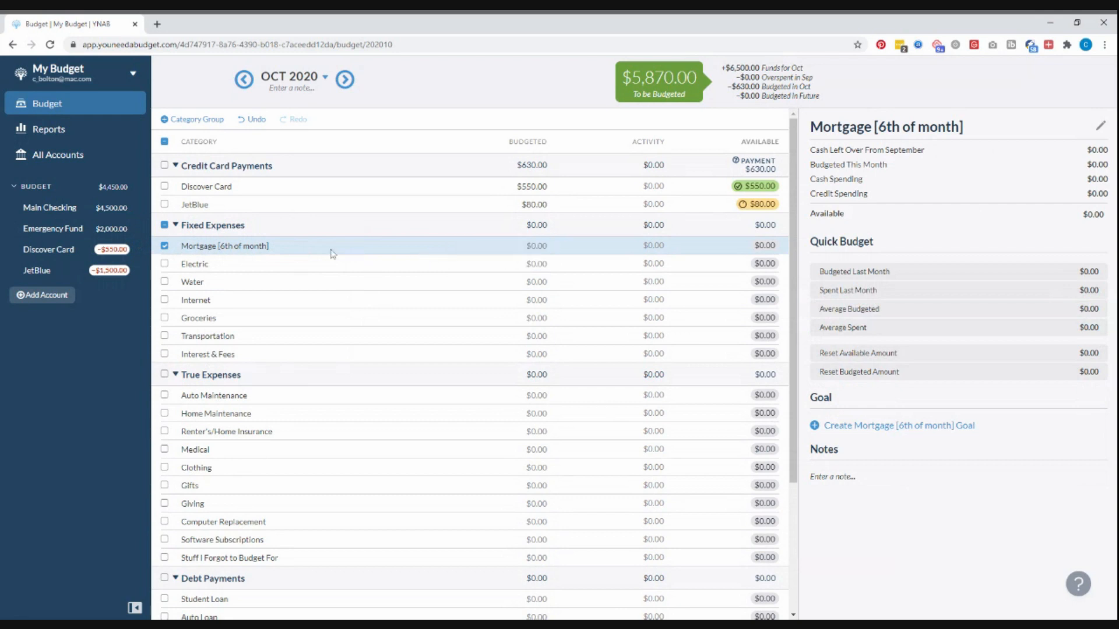
- Add the due date to the Electric category's name so it reads "Electric [12th of month]"
left_click(201, 267)
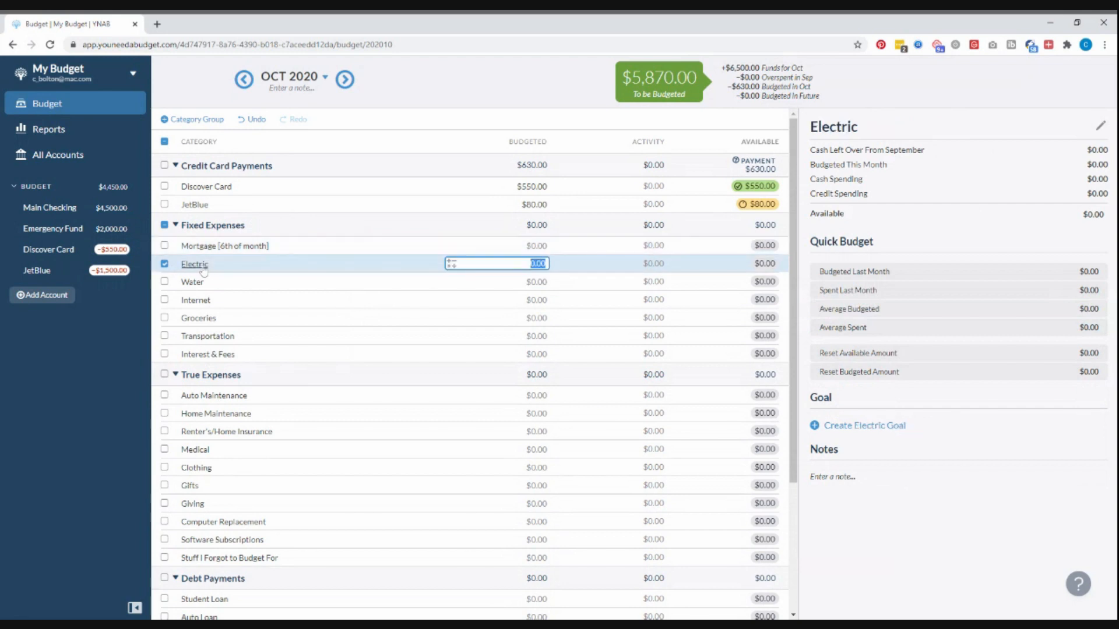
left_click(202, 265)
type("[1")
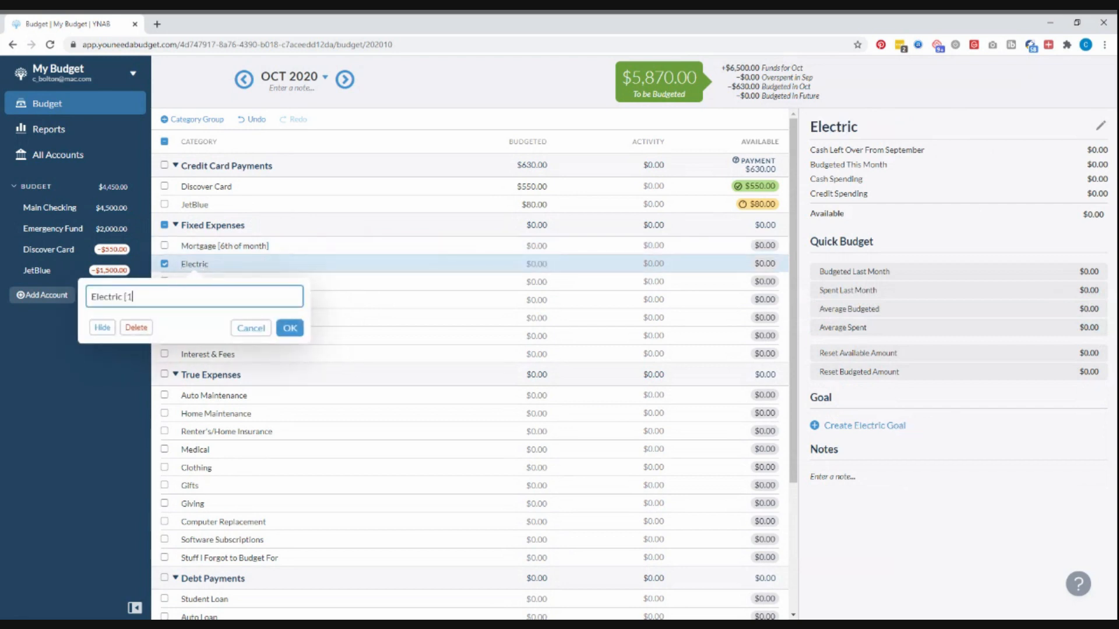
type("2th of month]")
key("Return")
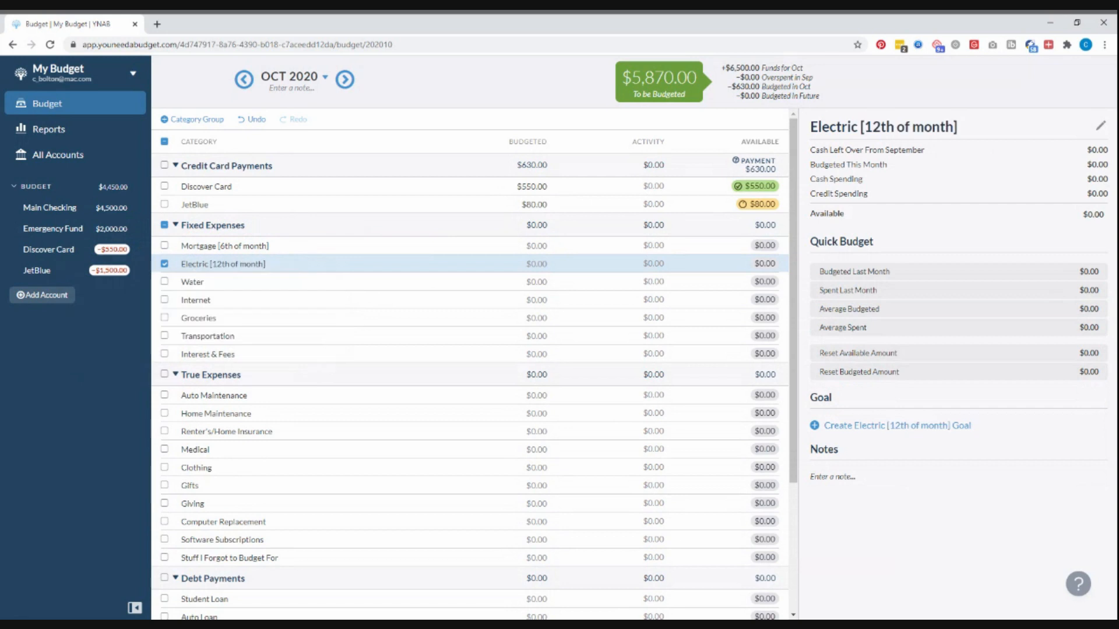
- Rename the Water category as "Water [12th of month]" and deselect it
left_click(201, 284)
left_click(192, 284)
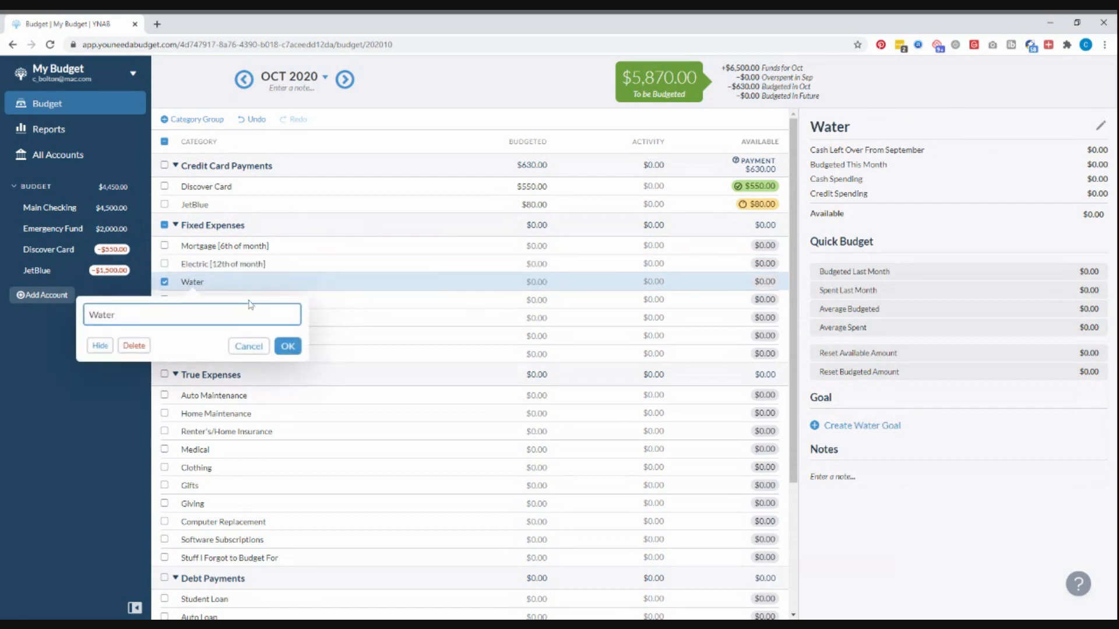
type("[12th of month]")
key("Return")
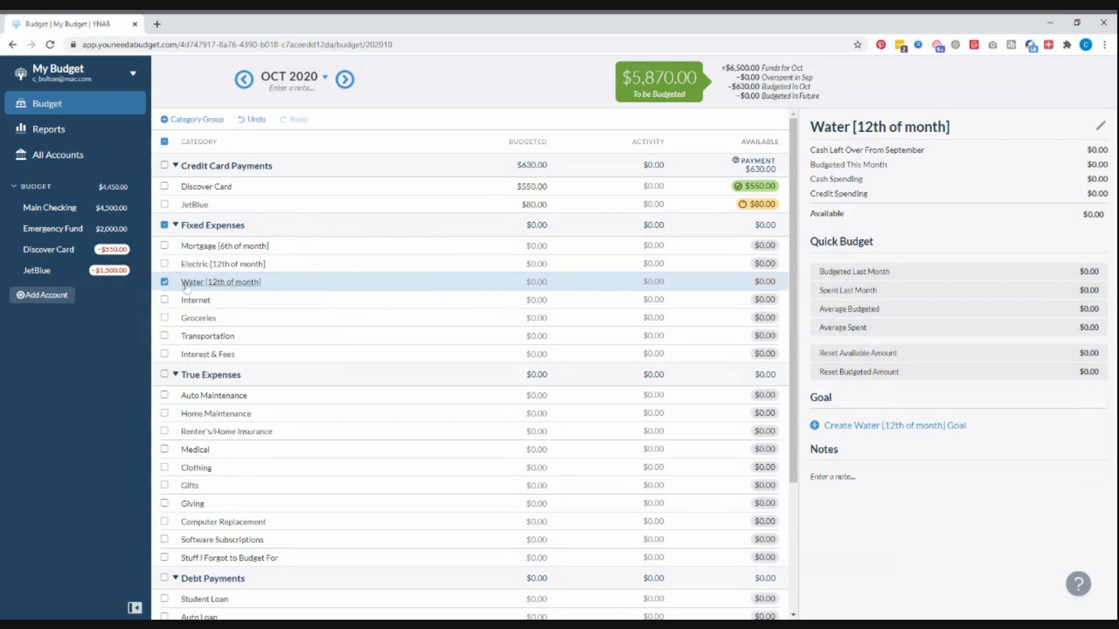
left_click(165, 283)
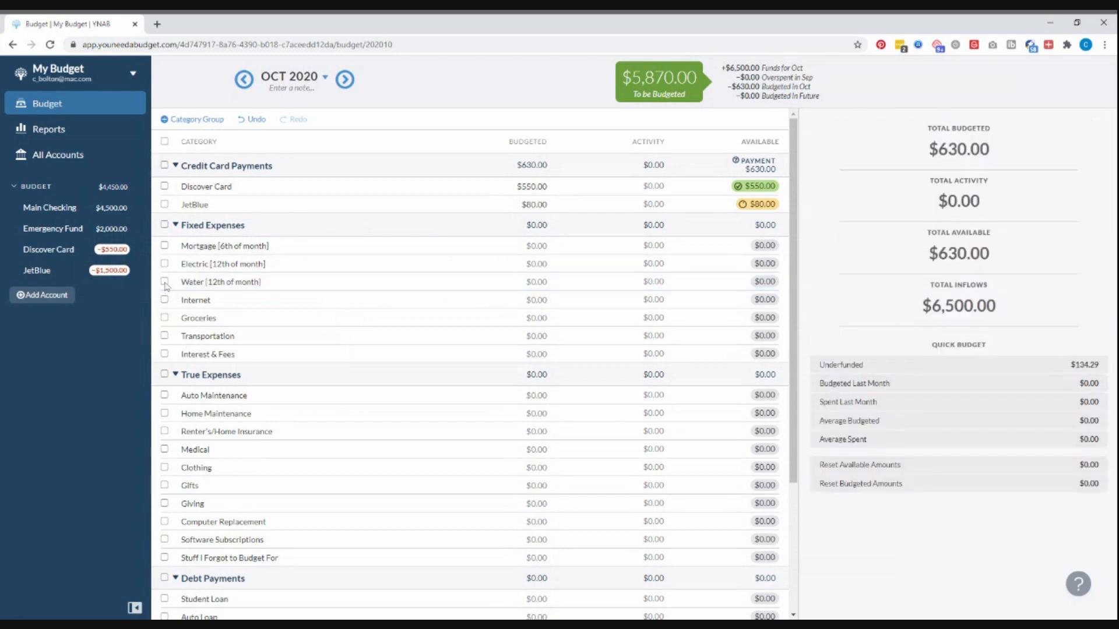
- Add a category group named "Living Expenses" and move it between the Fixed Expenses and True Expenses groups
left_click(191, 124)
type("Living")
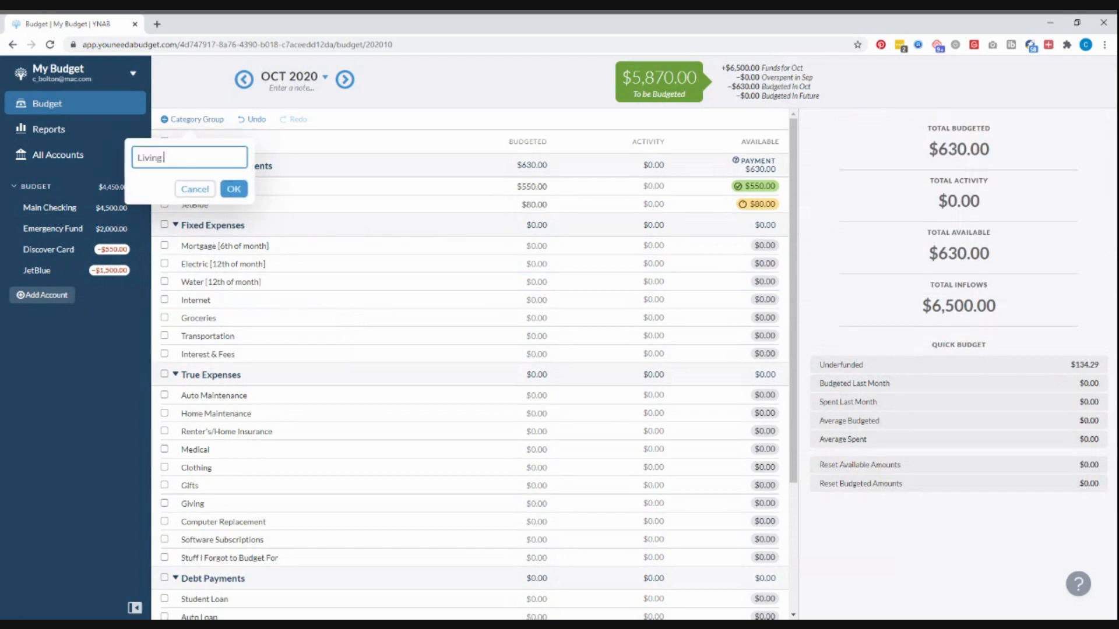
type(" Expenses")
key("Return")
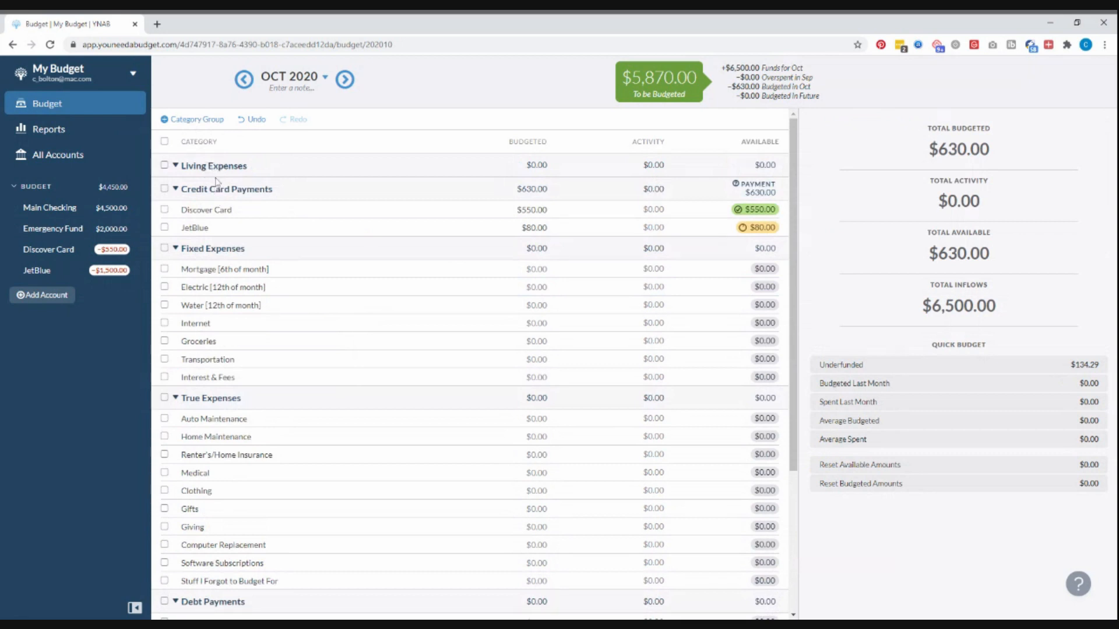
left_click_drag(211, 168, 213, 239)
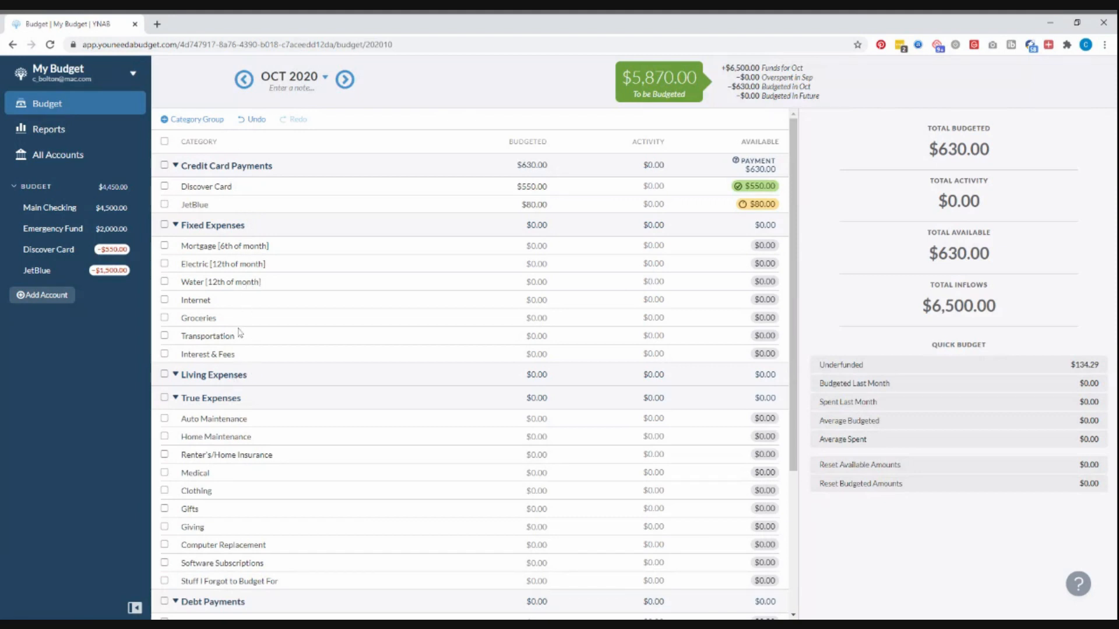
- Move the Groceries and Clothing categories into the Living Expenses group
left_click_drag(232, 325, 233, 326)
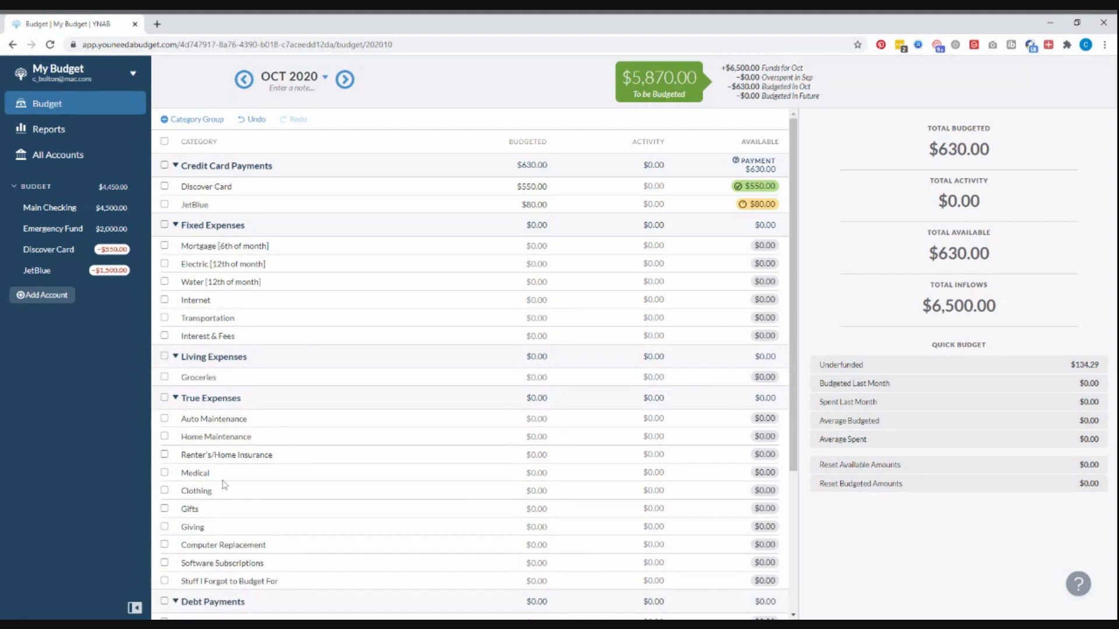
left_click_drag(214, 494, 213, 395)
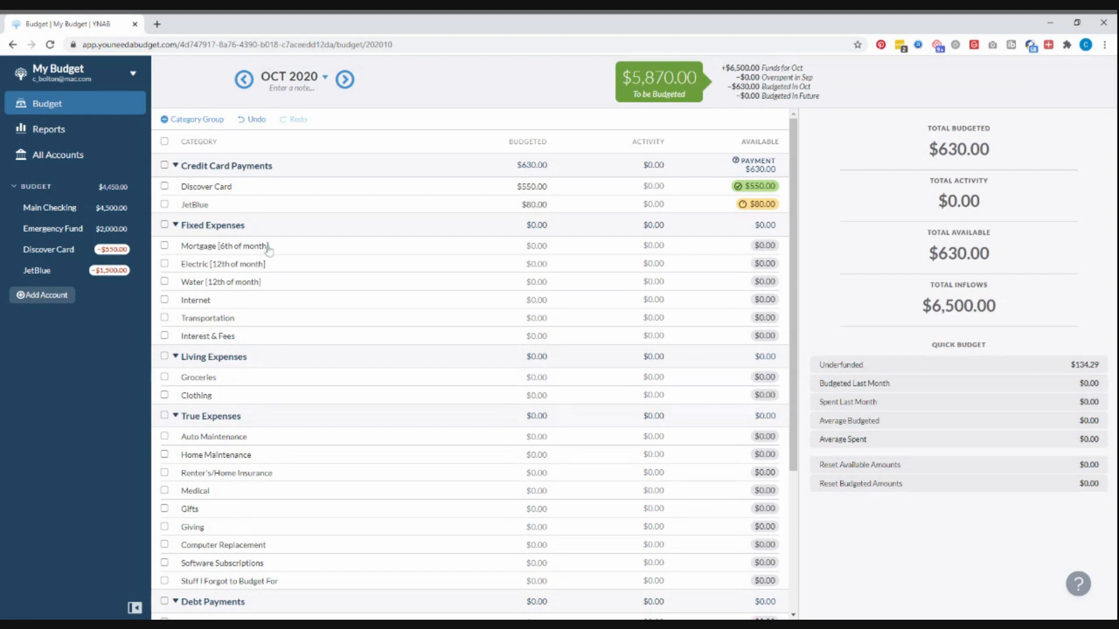
- Add a category named "Netflix [28th of month]" to Fixed Expenses and place it directly below the Water category
left_click(251, 226)
type("Ne")
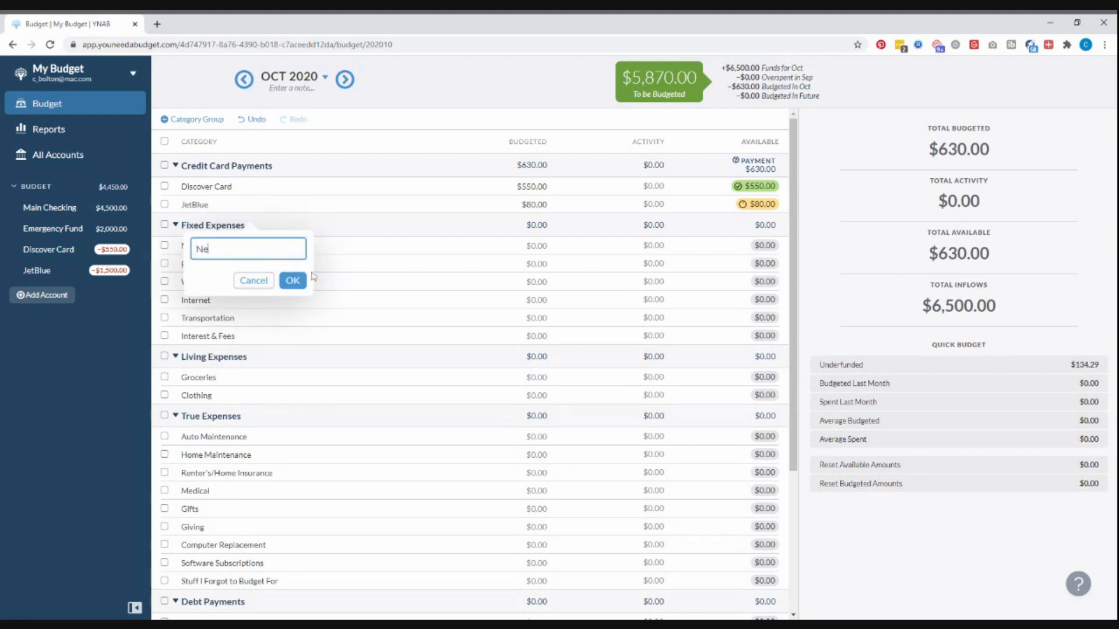
type("tllix [28th of month]")
key("Return")
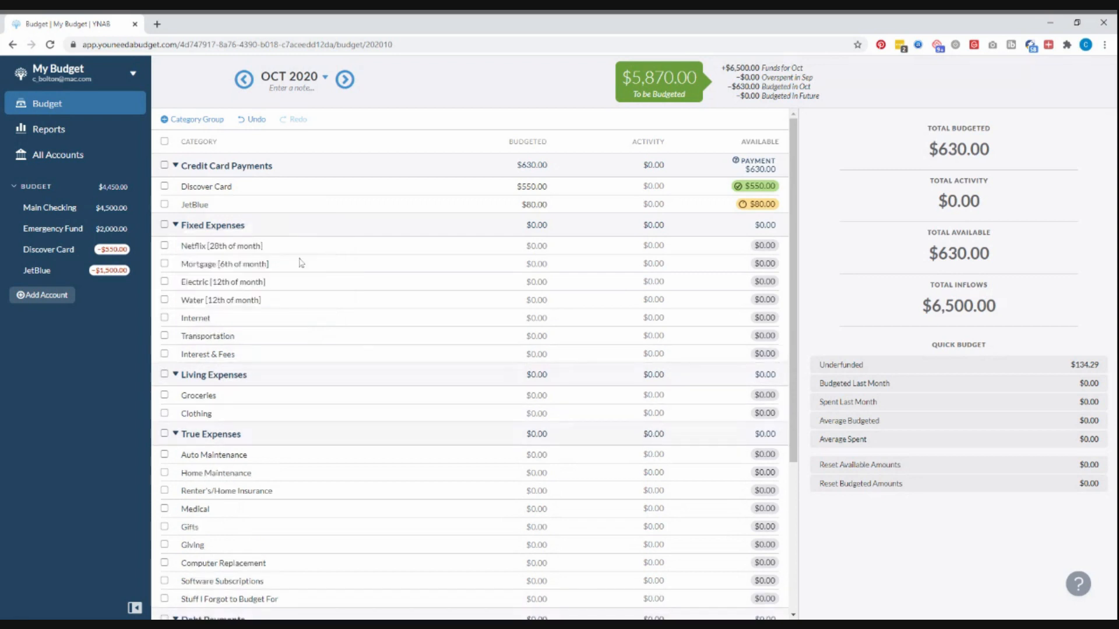
left_click_drag(244, 248, 246, 290)
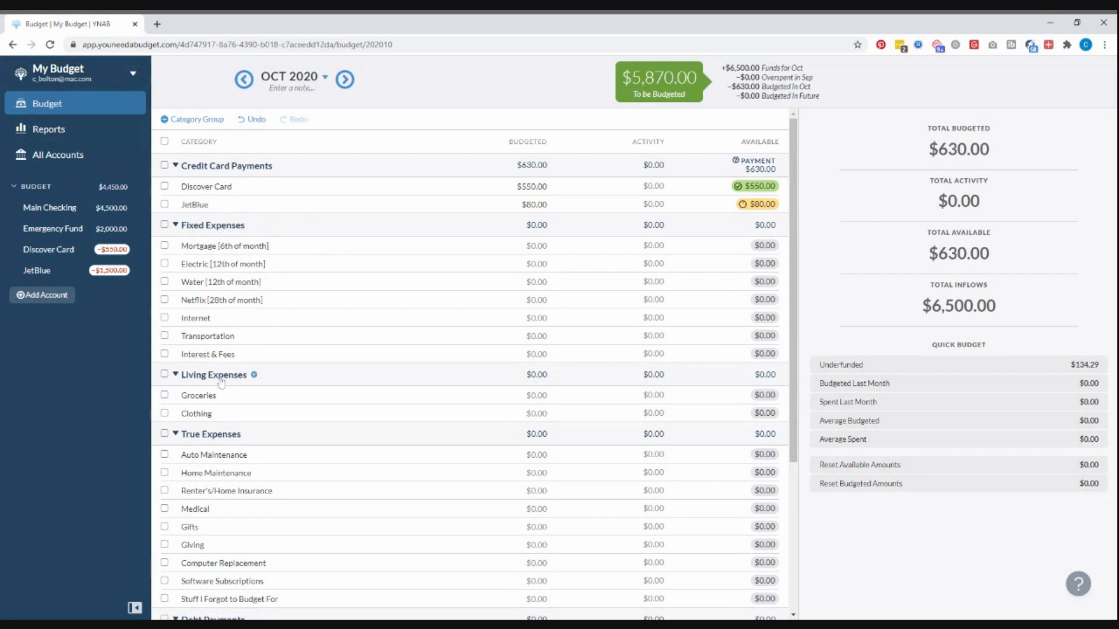
- Rename the True Expenses category group as "Long-Term Expenses"
scroll(223, 429, "down", 1)
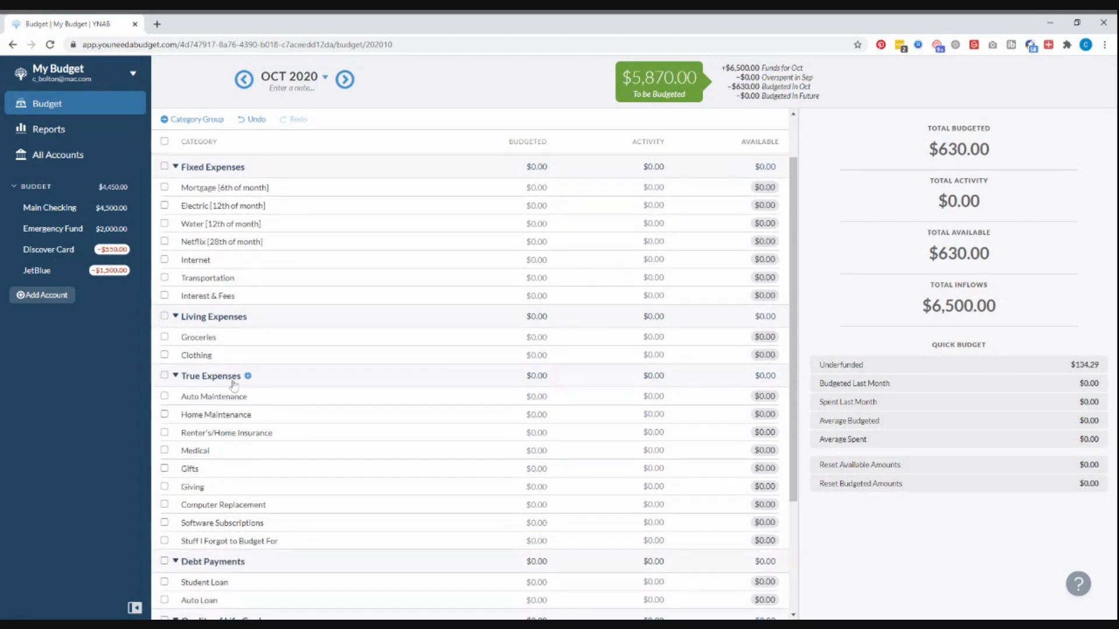
left_click(228, 376)
left_click_drag(168, 409, 107, 410)
type("Long-Term expenses")
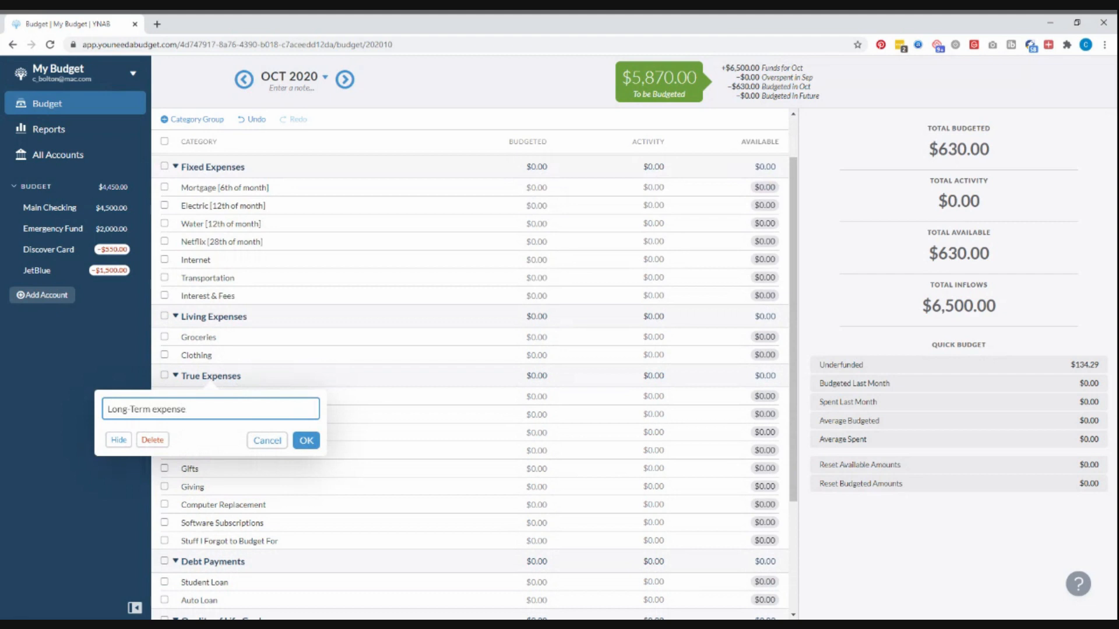
key("BackSpace")
key("BackSpace")
key("BackSpace")
type("Expense")
key("Return")
- Rename the Quality of Life Goals category group as "Savings"
scroll(221, 421, "down", 2)
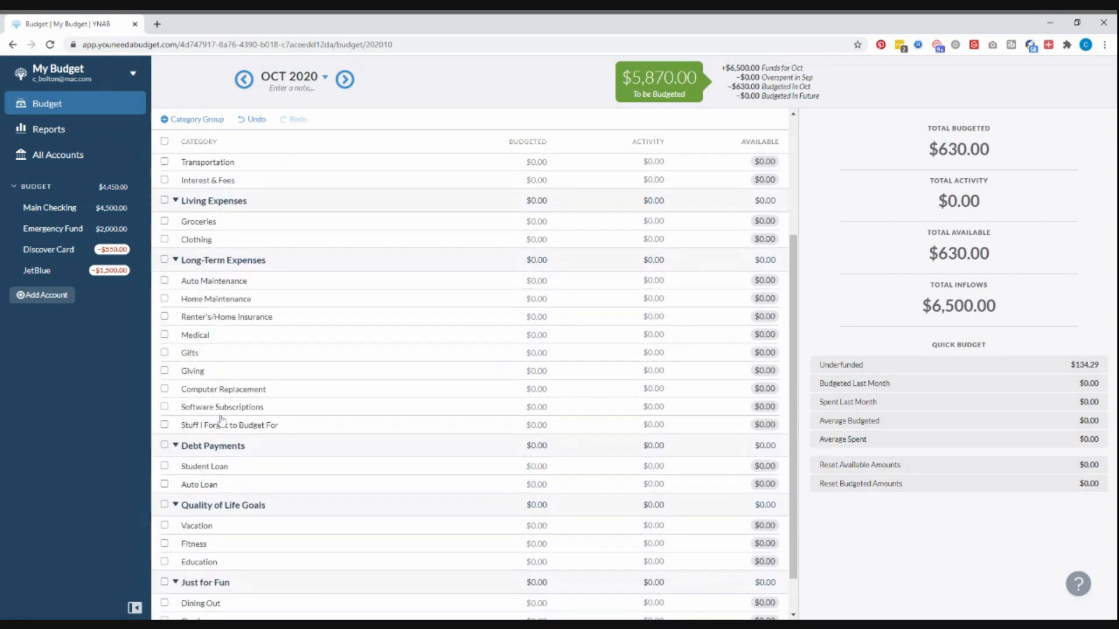
left_click(244, 507)
key("ctrl+shift+Left")
key("ctrl+shift+Left")
key("ctrl+shift+Left")
key("ctrl+shift+Left")
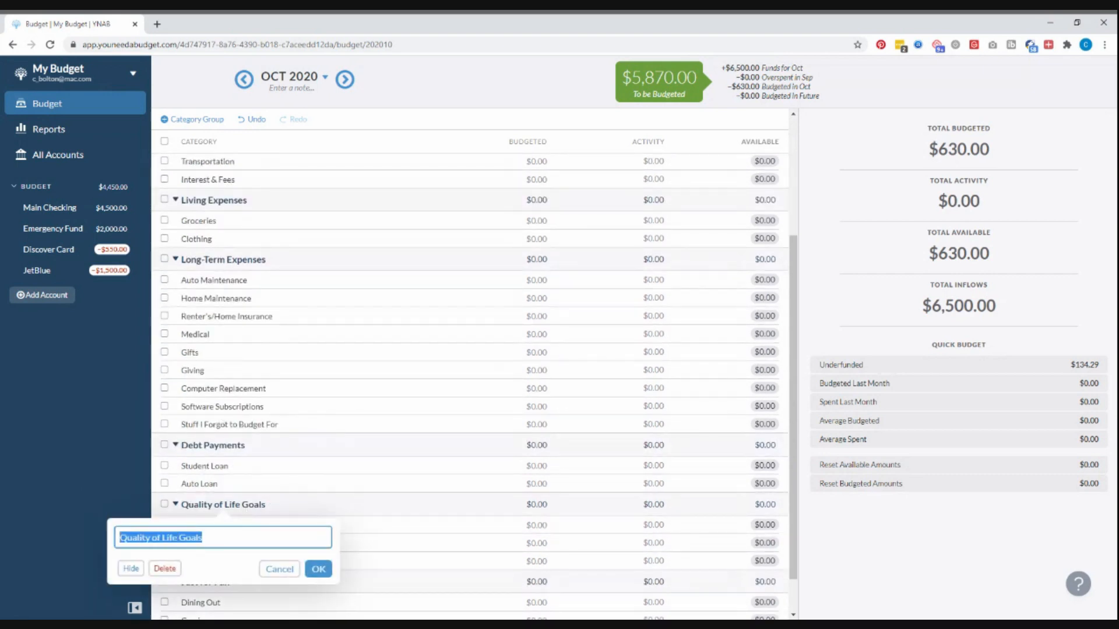
type("Savings")
key("Return")
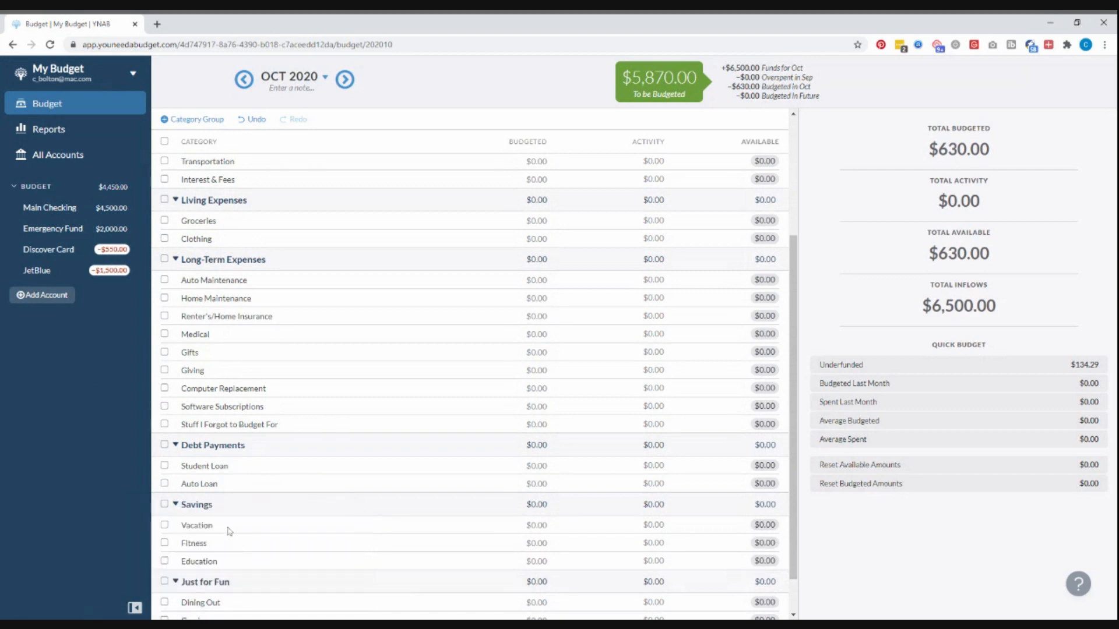
- Add a category named "Retirement" to the Savings group
scroll(204, 545, "down", 1)
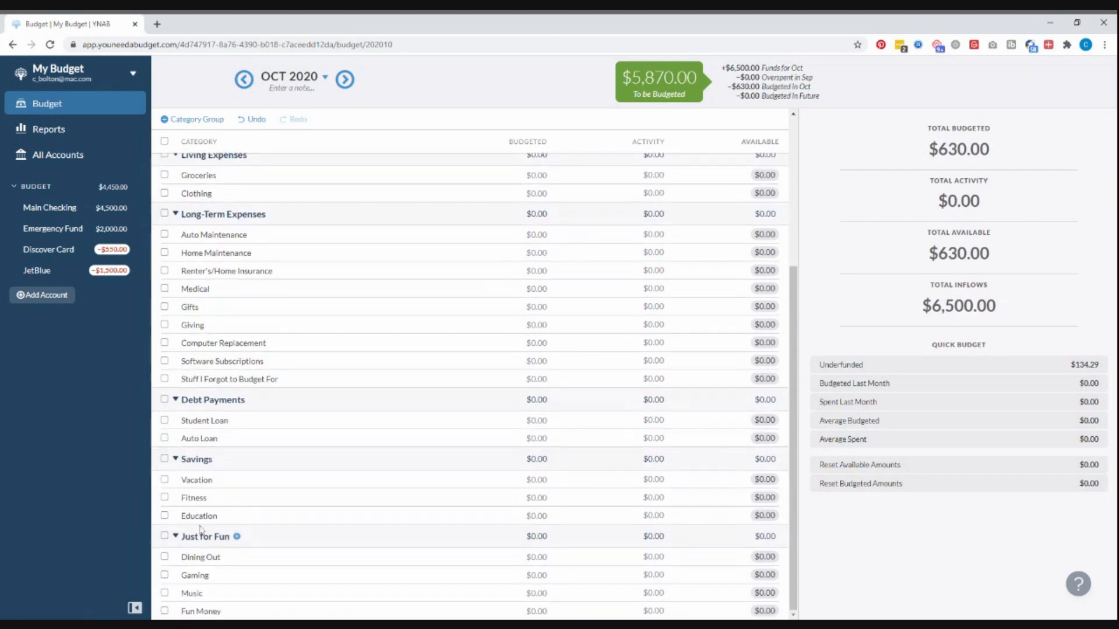
left_click(220, 460)
left_click(220, 460)
left_click(221, 460)
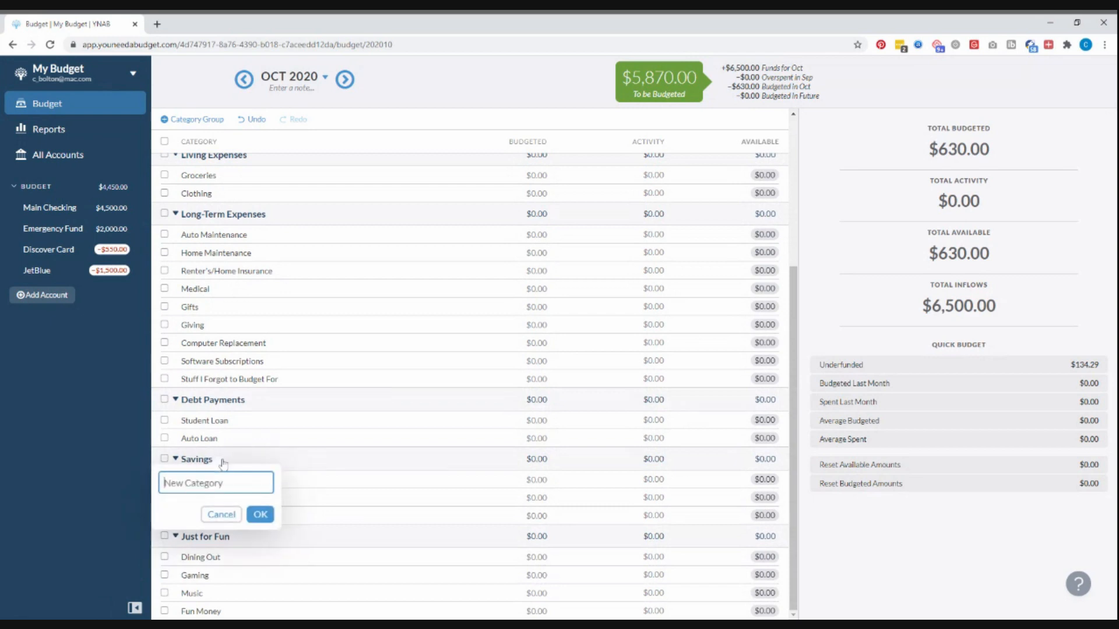
type("Ri")
type("tirement")
key("Return")
- Move the Just for Fun category group between the Living Expenses and Long-Term Expenses groups
scroll(212, 507, "down", 1)
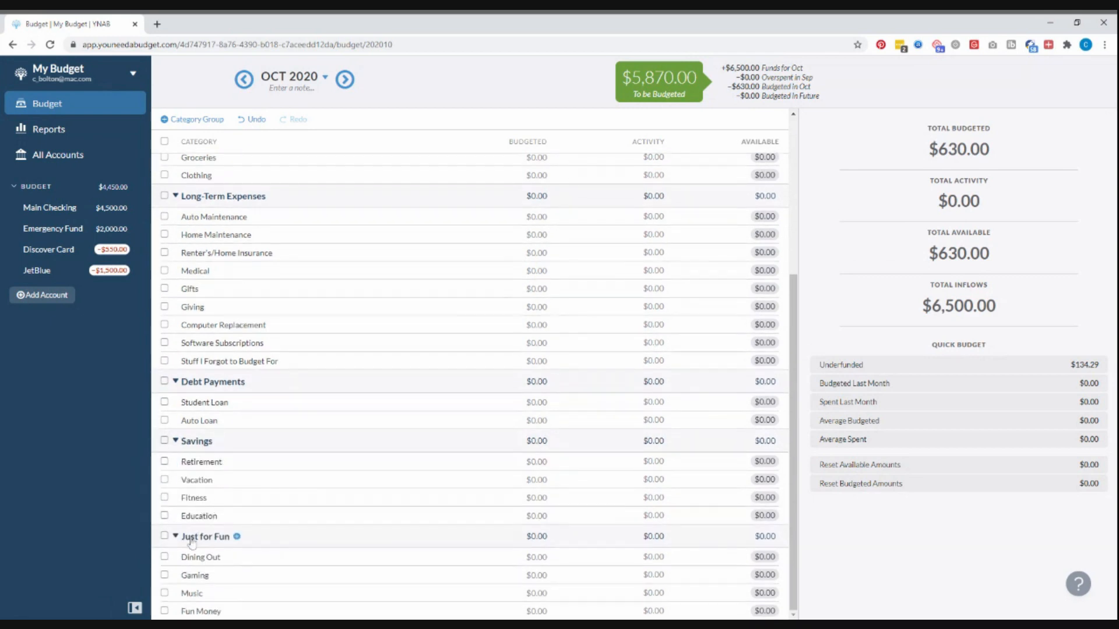
left_click_drag(195, 537, 200, 233)
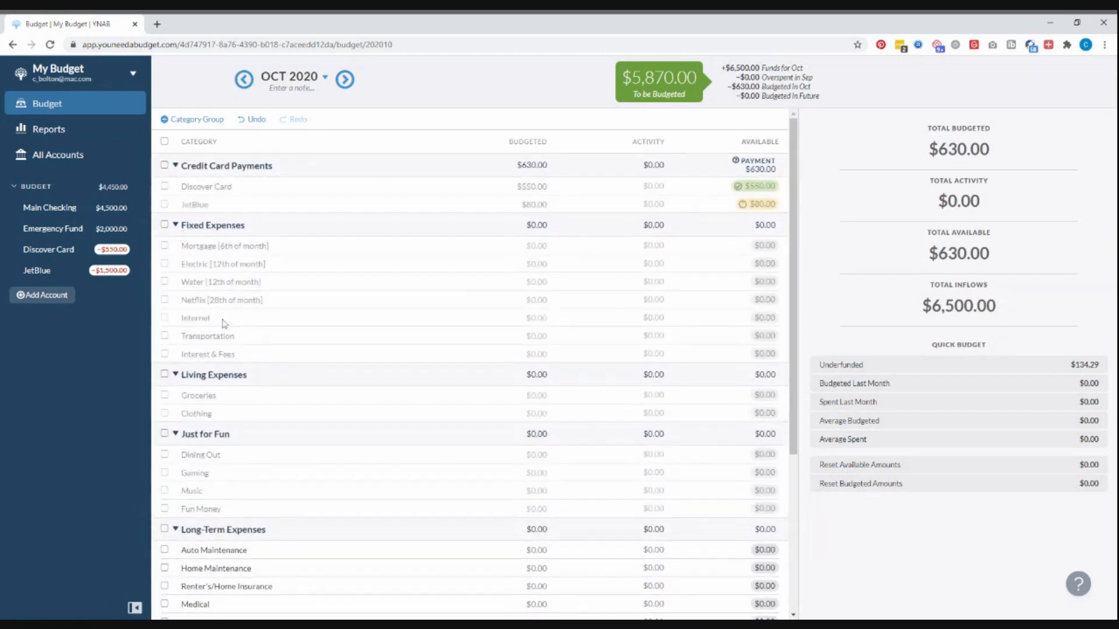
- Add a category named "Spending Money - C" to the Just for Fun group
scroll(223, 328, "down", 3)
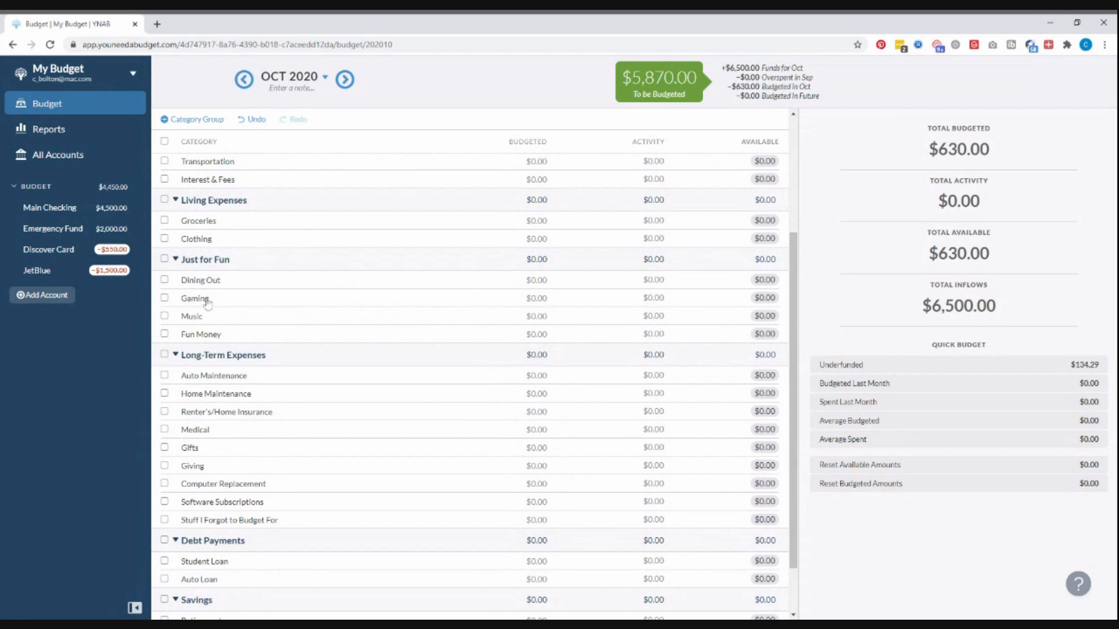
left_click(238, 260)
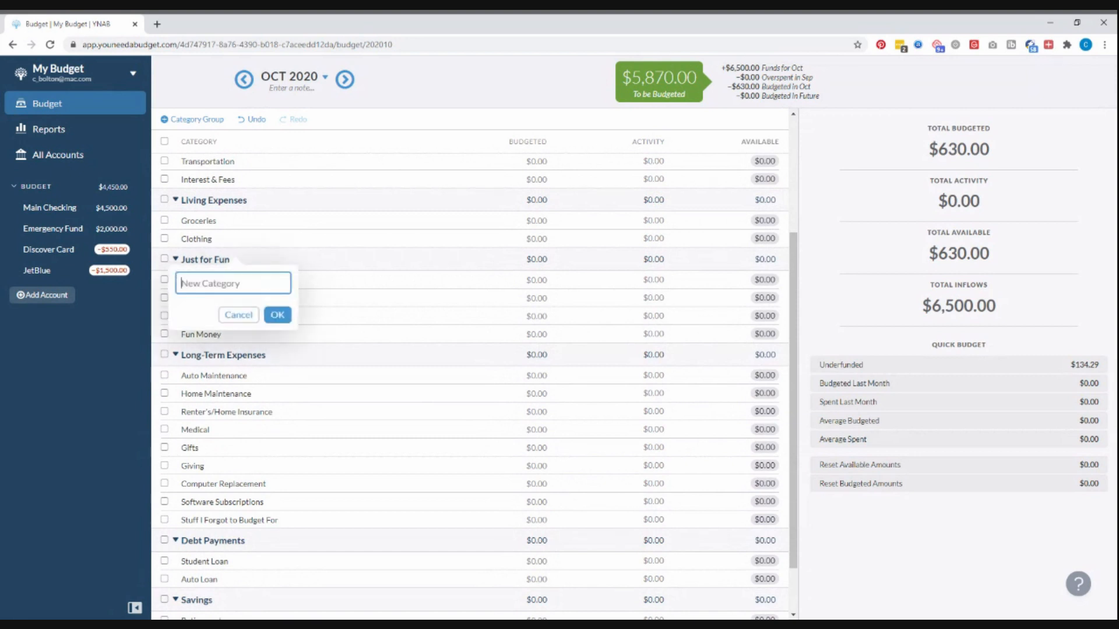
type("Sendi")
type("pending Money ")
type("- C")
key("Return")
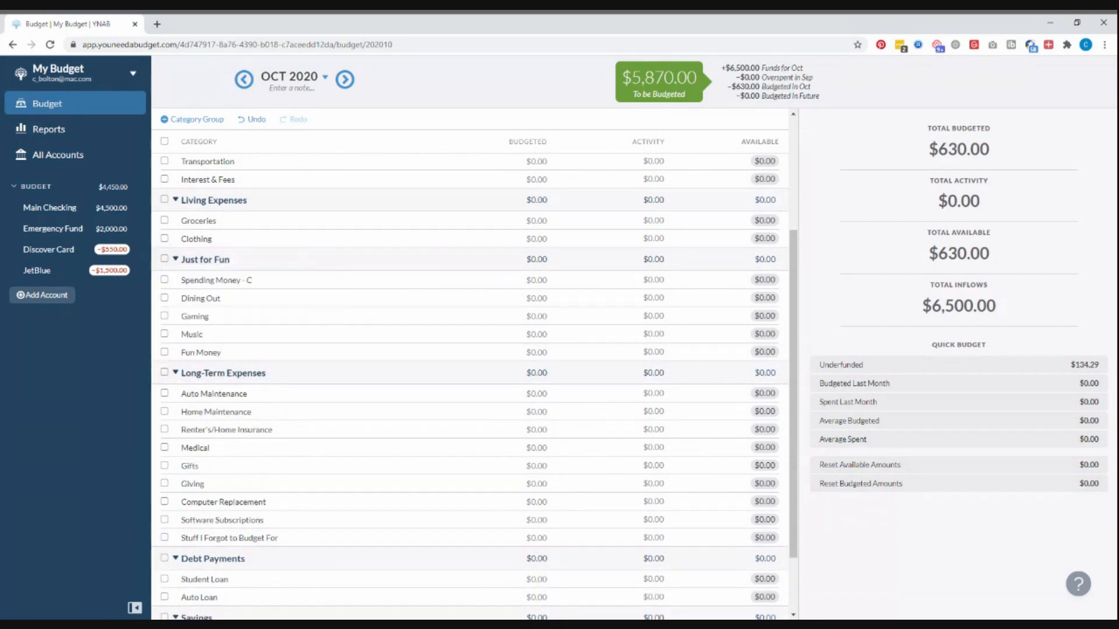
- Add a "Spending Money - J" category to Just for Fun and move Dining Out to the start of that group
left_click(237, 260)
type("Spend")
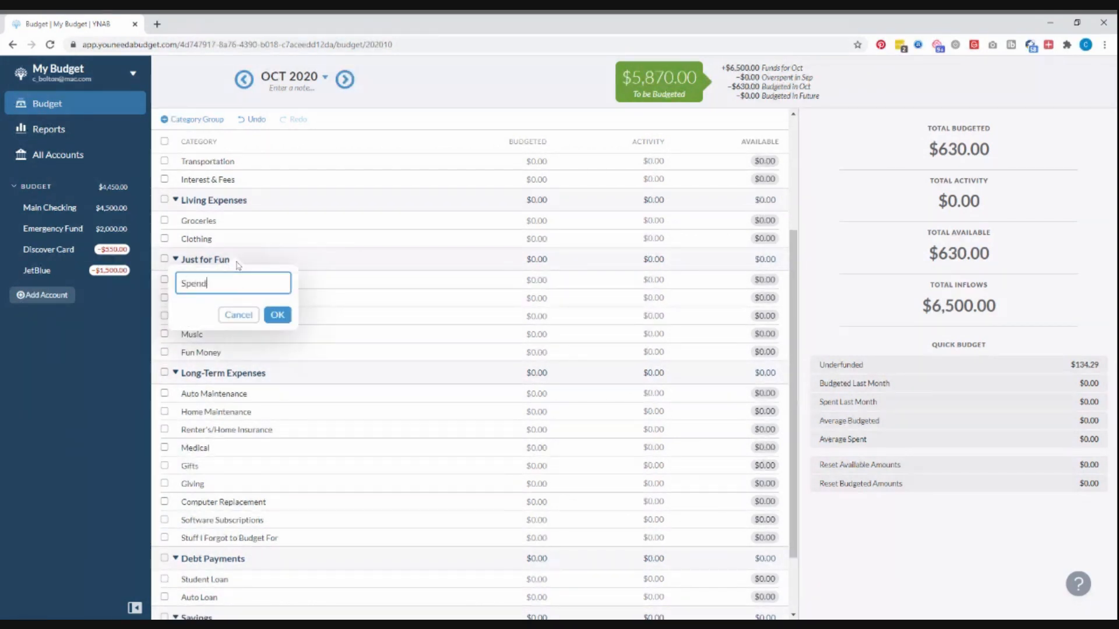
type("ing Money - J")
key("Return")
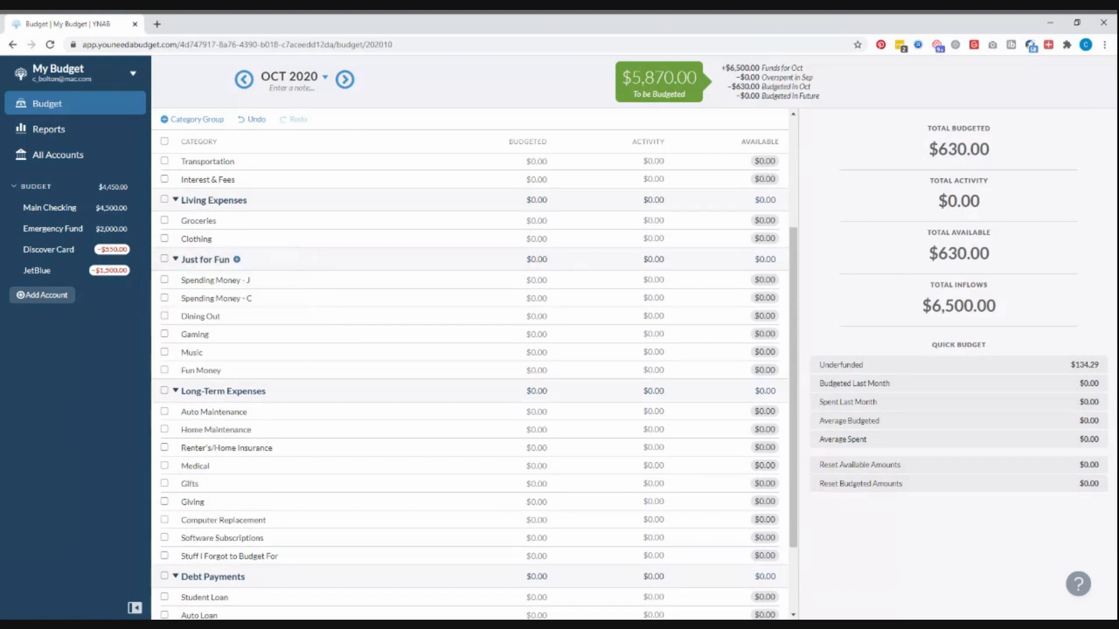
left_click_drag(201, 316, 210, 280)
- Add a "Car Insurance" category to Long-Term Expenses and place it directly below Renter's/Home Insurance
scroll(276, 441, "down", 1)
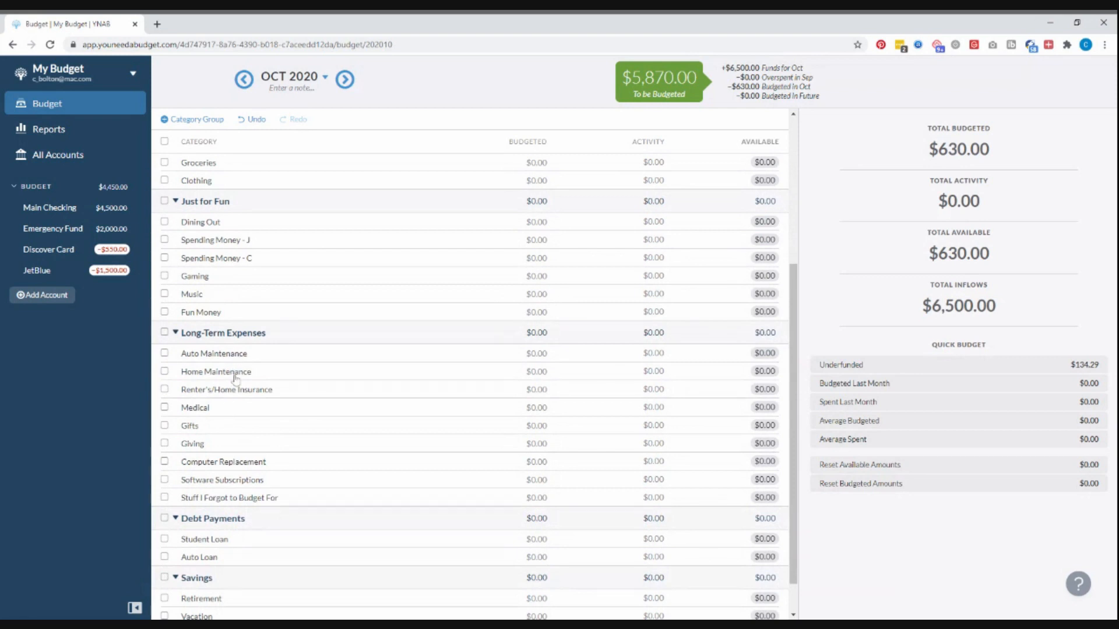
left_click(273, 332)
type("Car")
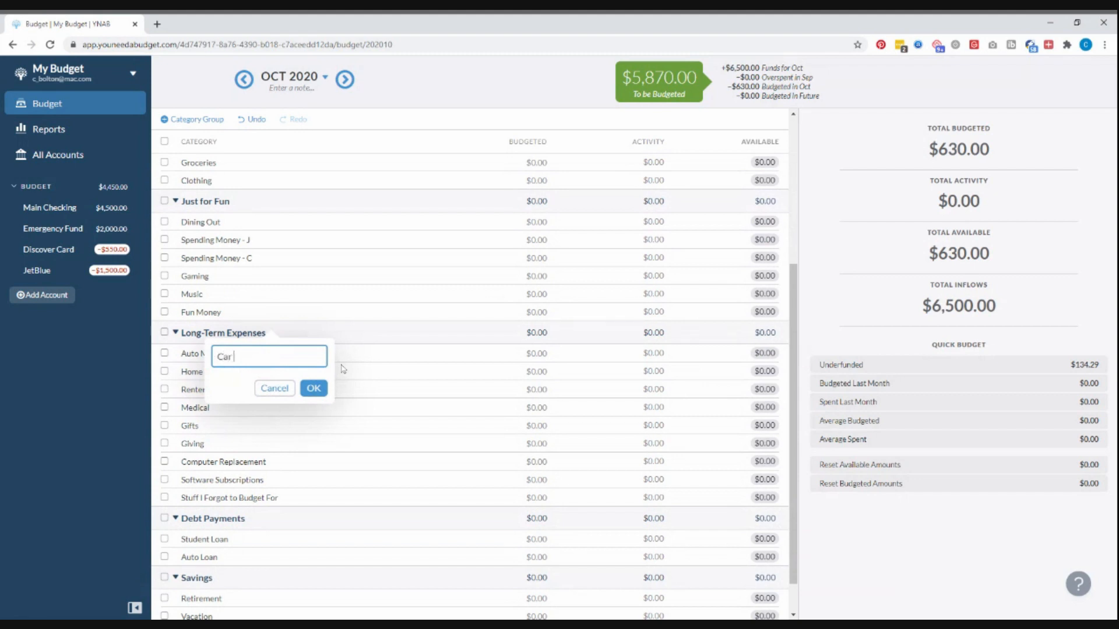
type(" Insurance")
key("Return")
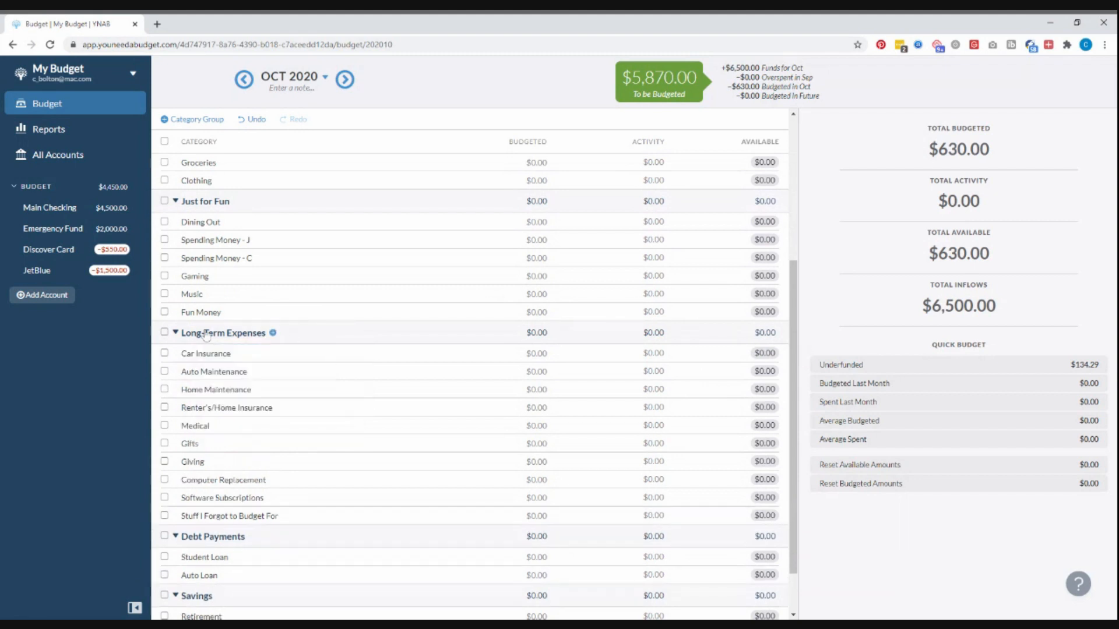
left_click_drag(200, 356, 244, 420)
- Move the Transportation category into Living Expenses between Groceries and Clothing and rename it "Fuel"
scroll(241, 396, "up", 4)
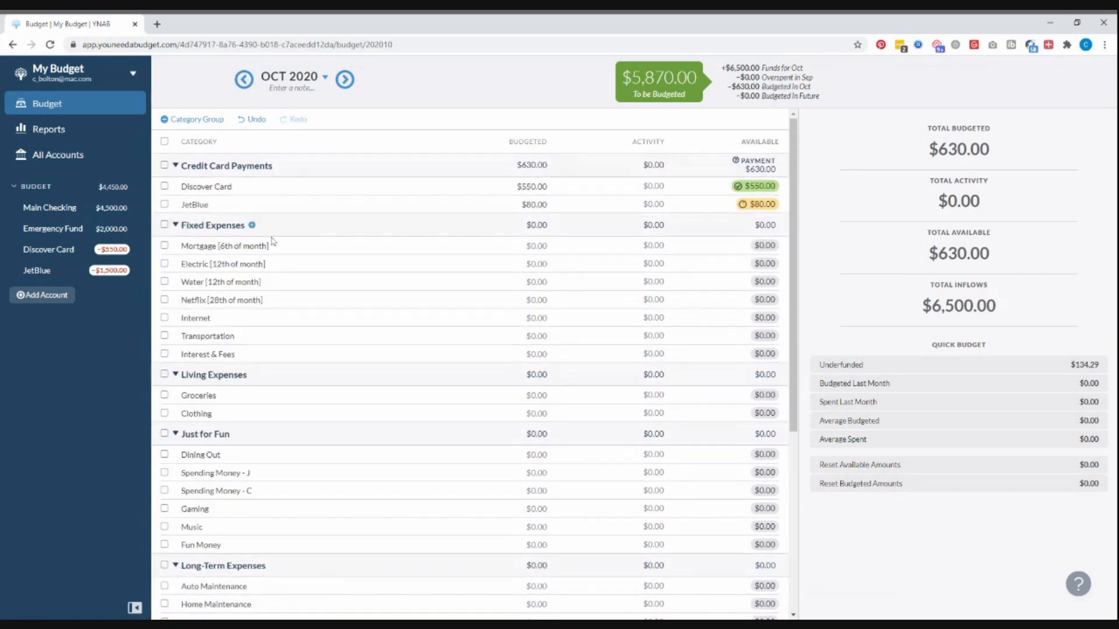
scroll(216, 318, "down", 1)
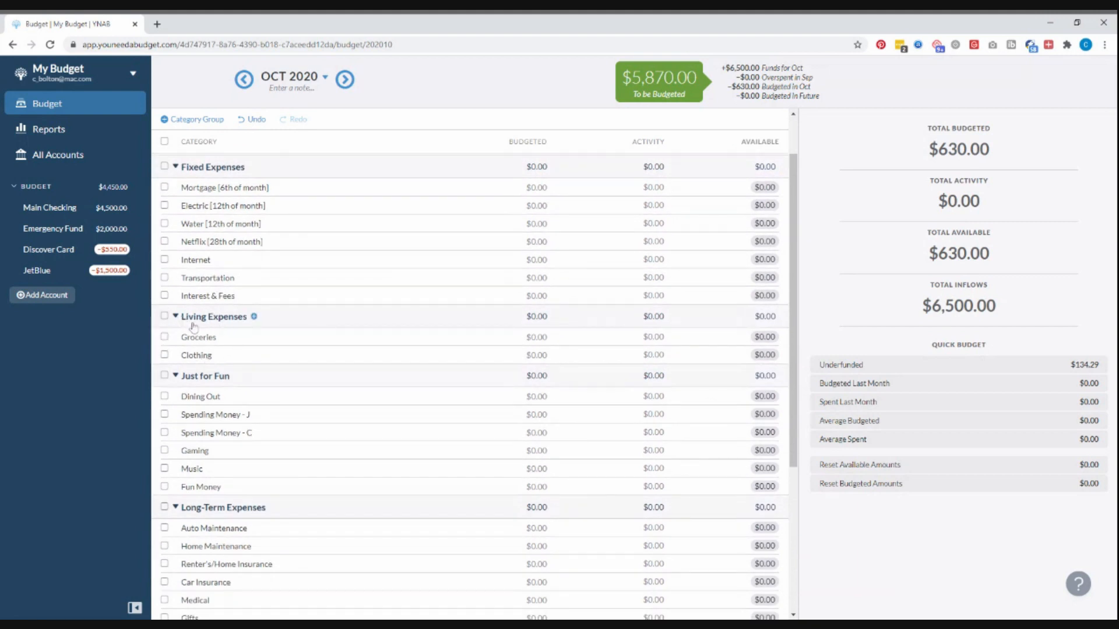
scroll(241, 286, "down", 1)
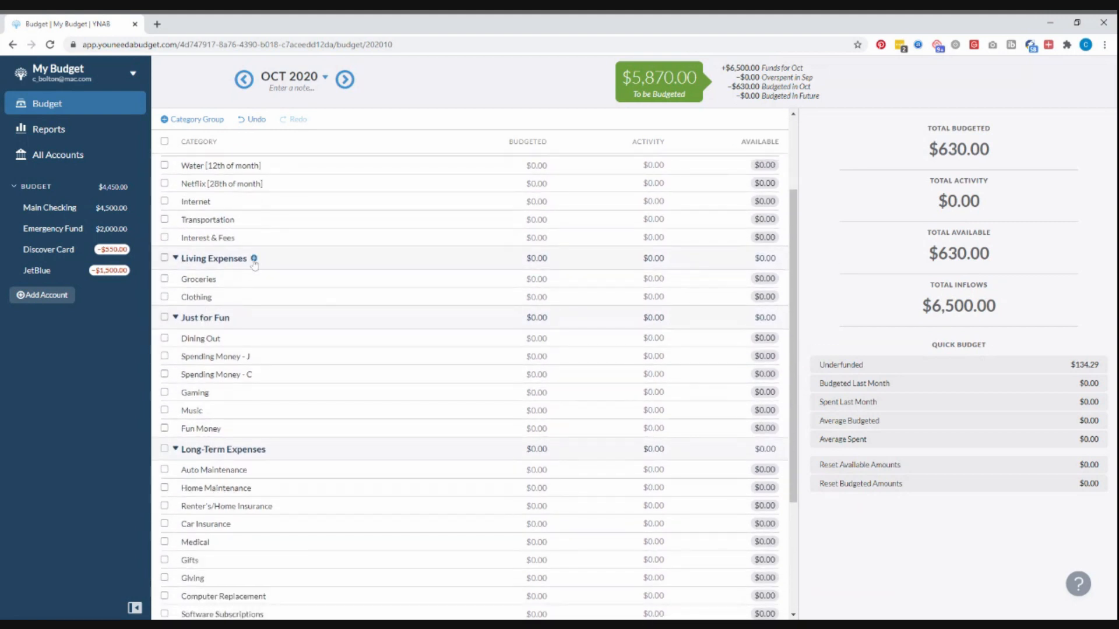
left_click_drag(210, 226, 211, 306)
left_click(217, 287)
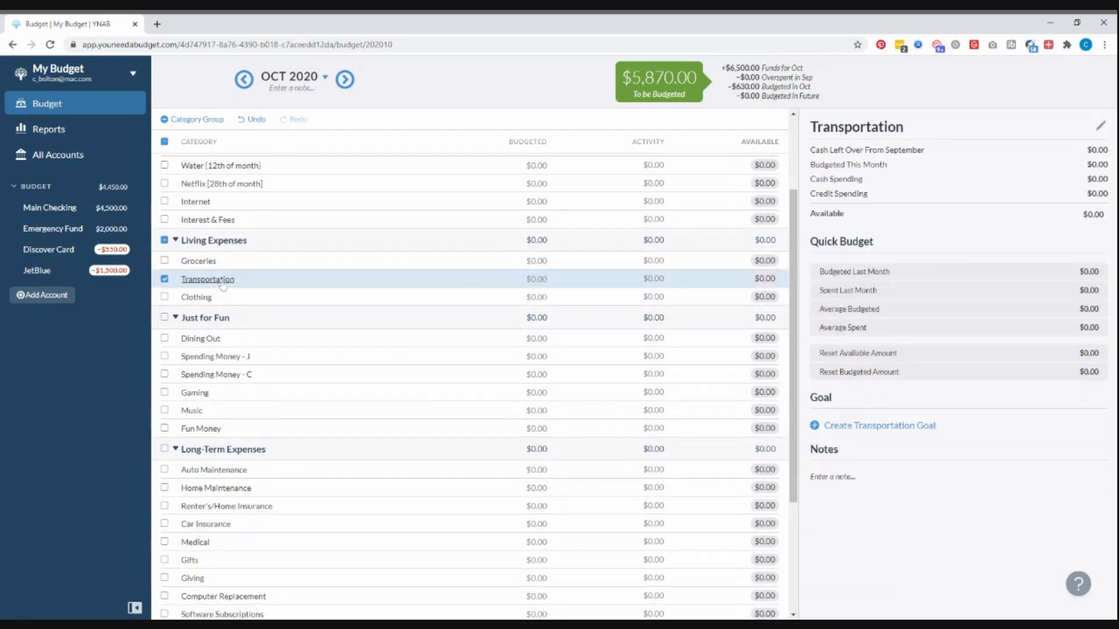
left_click(222, 285)
type("fu")
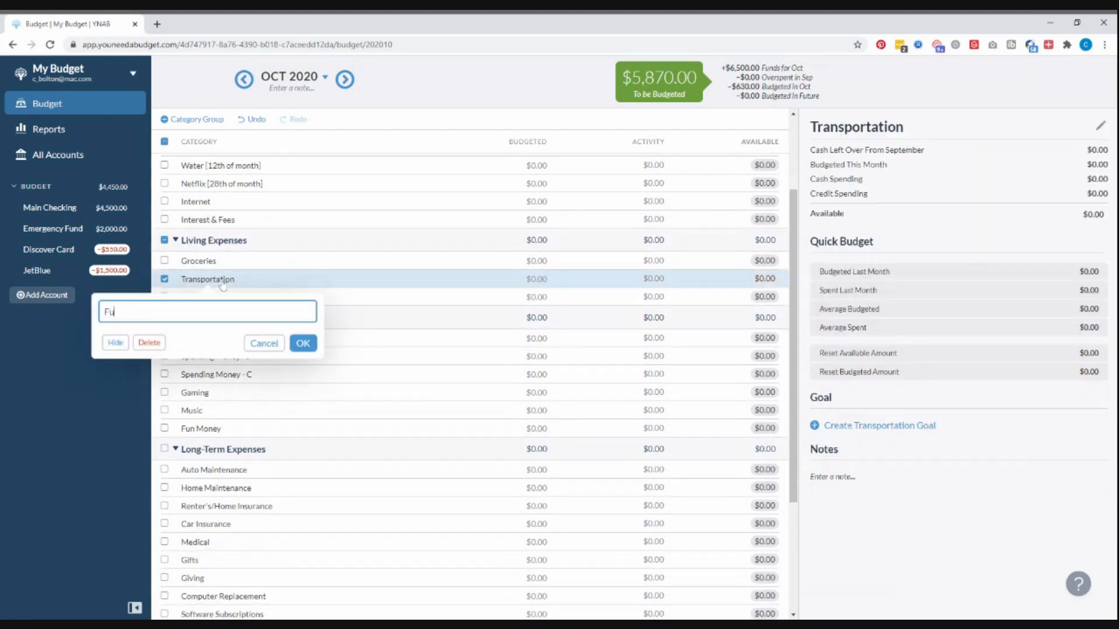
type("el")
key("Return")
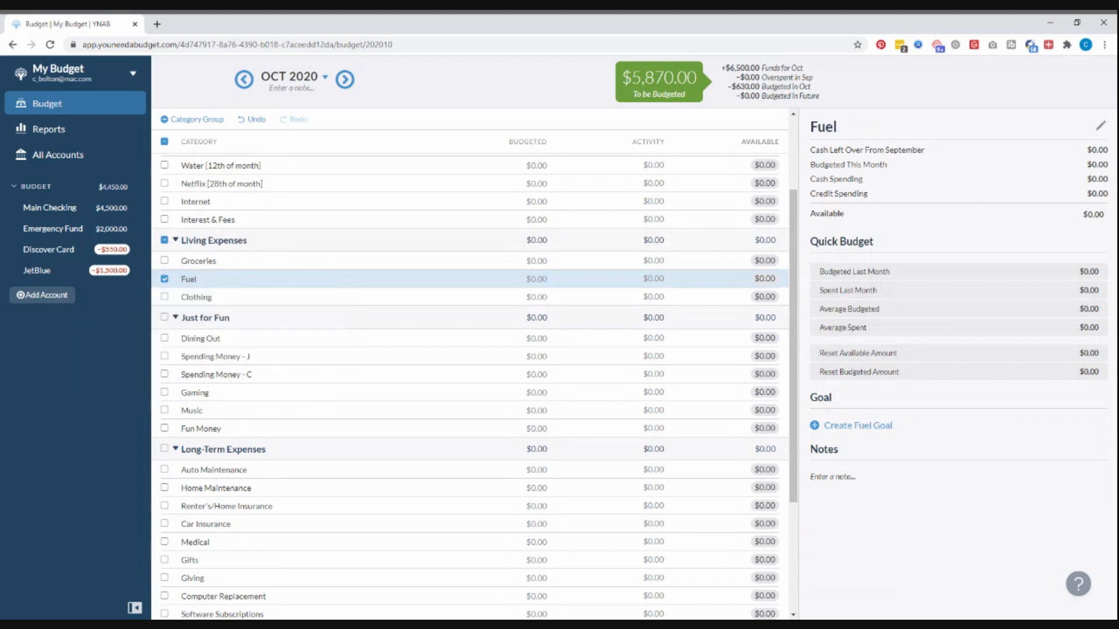
- Add a "Kid Expenses" category to Living Expenses and place it between Fuel and Clothing
left_click(254, 240)
type("K")
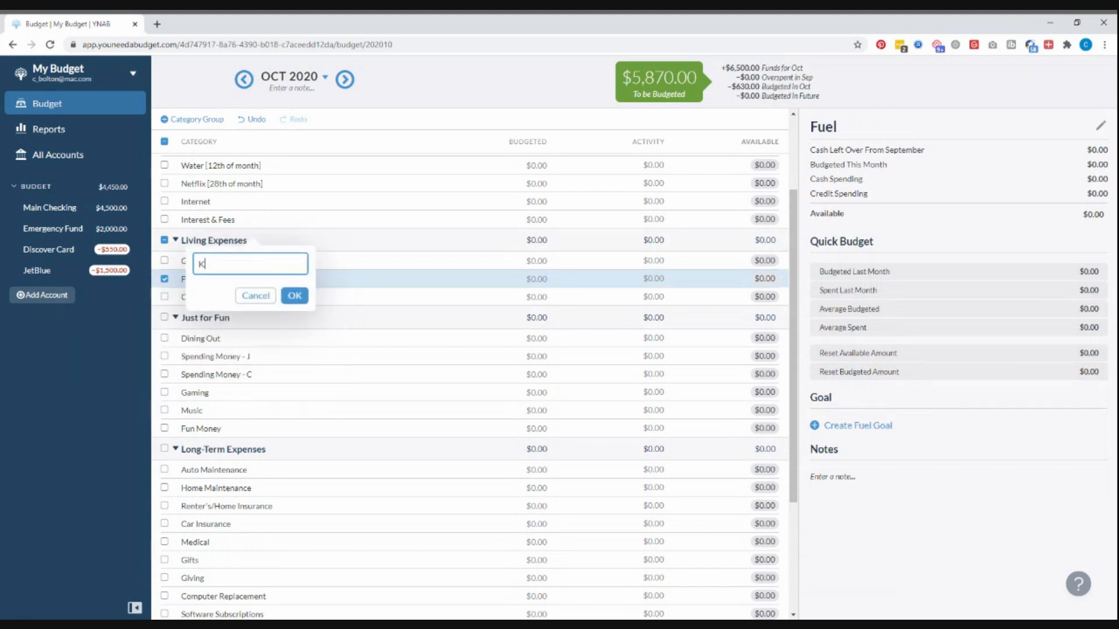
type("id Expenses")
key("Return")
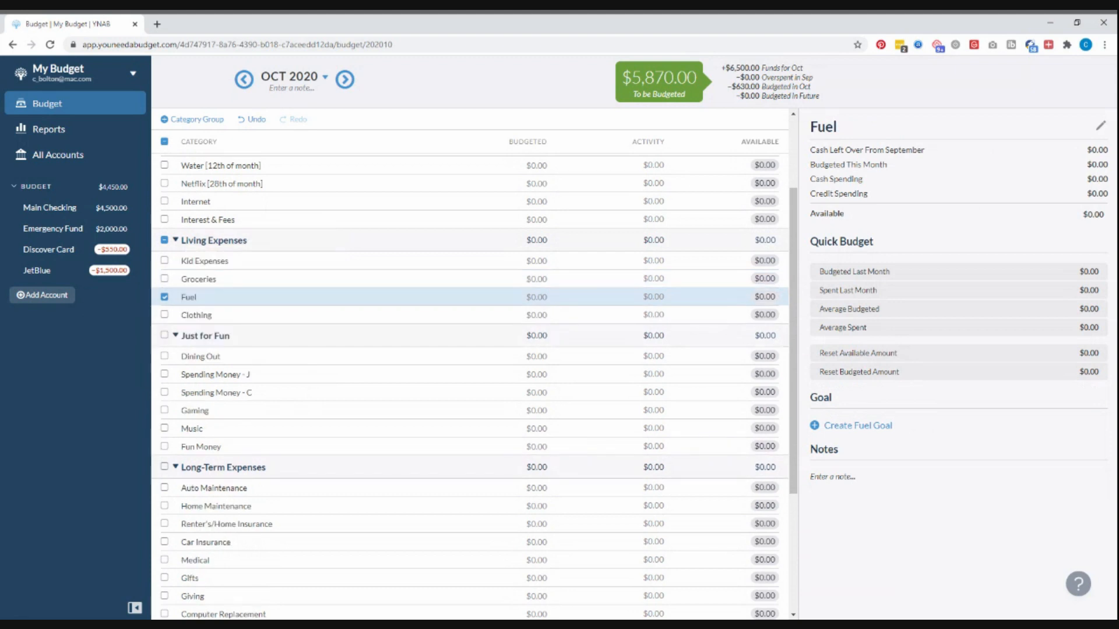
left_click_drag(257, 272, 244, 324)
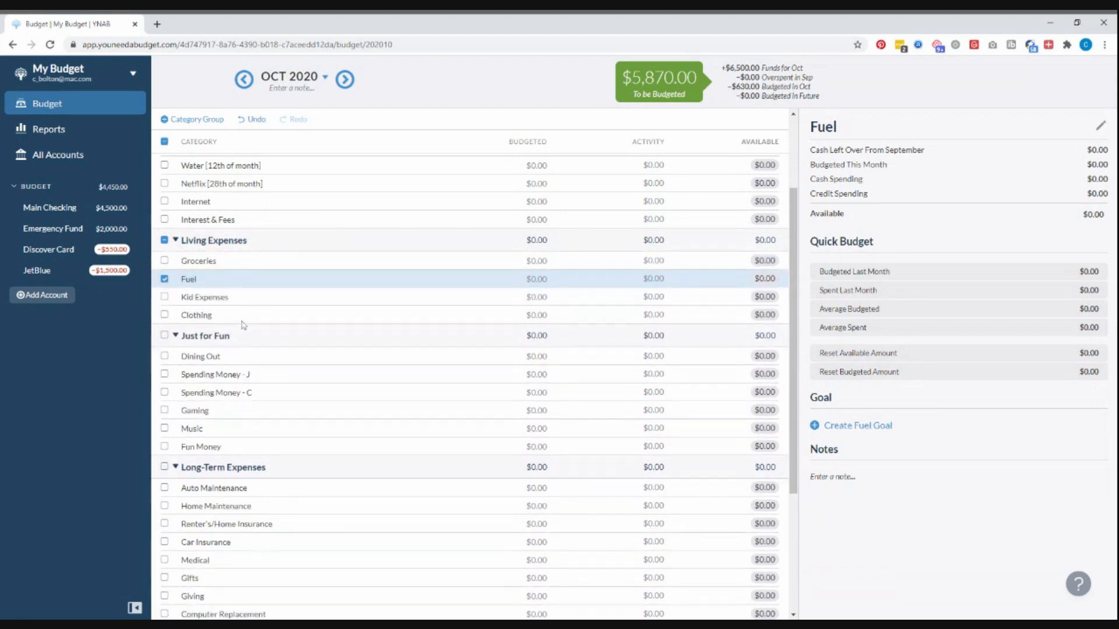
- Deselect the Fuel category and add a category named "Pet Expenses" to the Living Expenses group
scroll(247, 298, "up", 1)
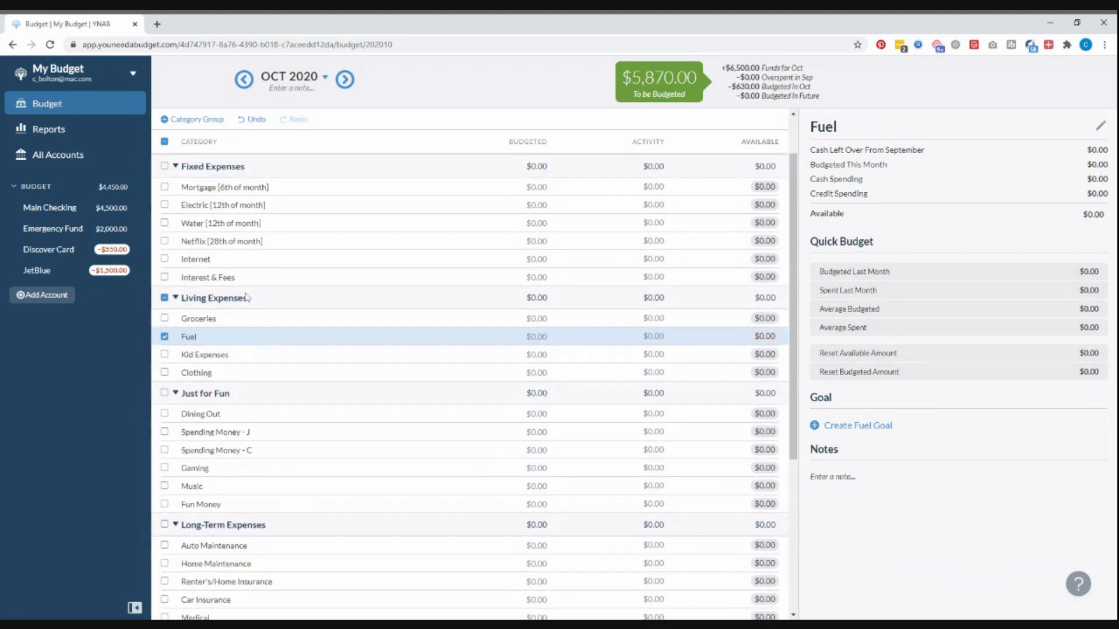
left_click(164, 337)
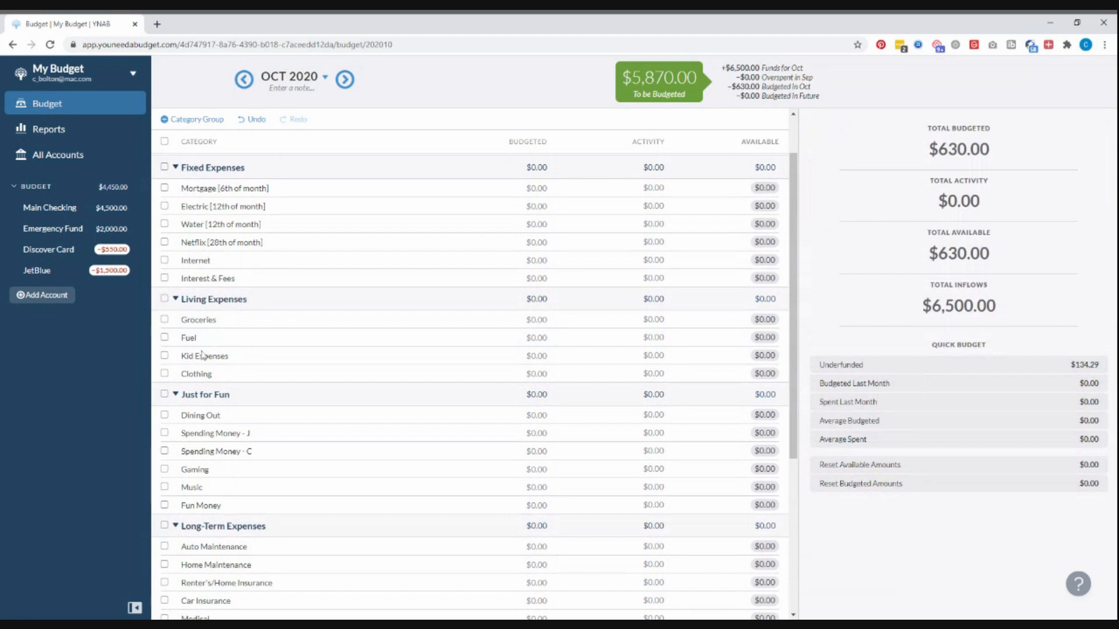
left_click(254, 300)
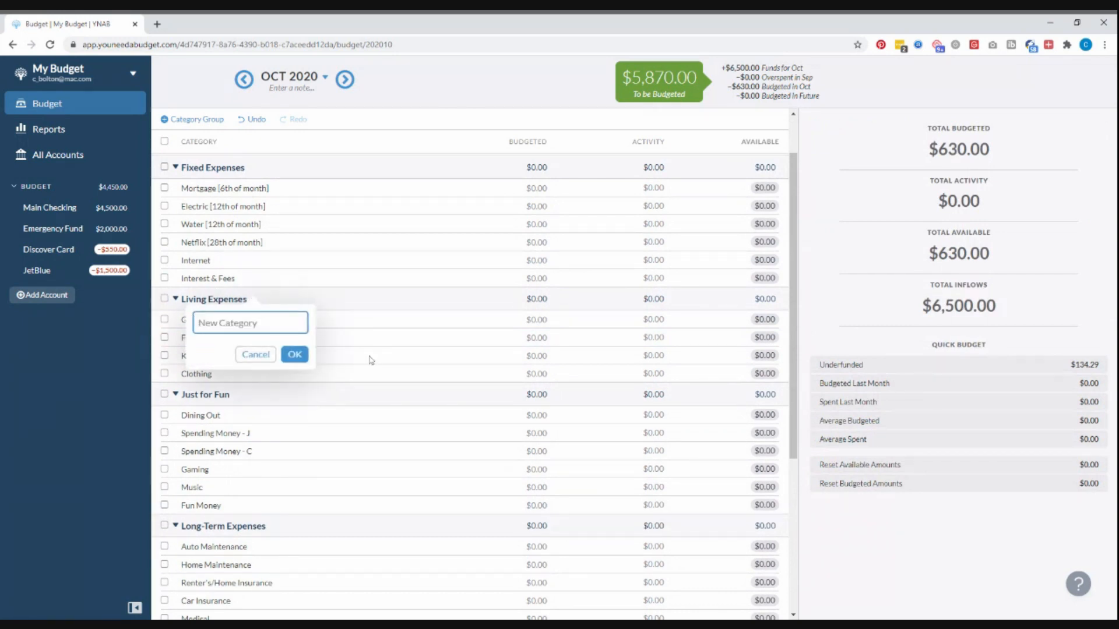
type("Pet Expenses")
key("Return")
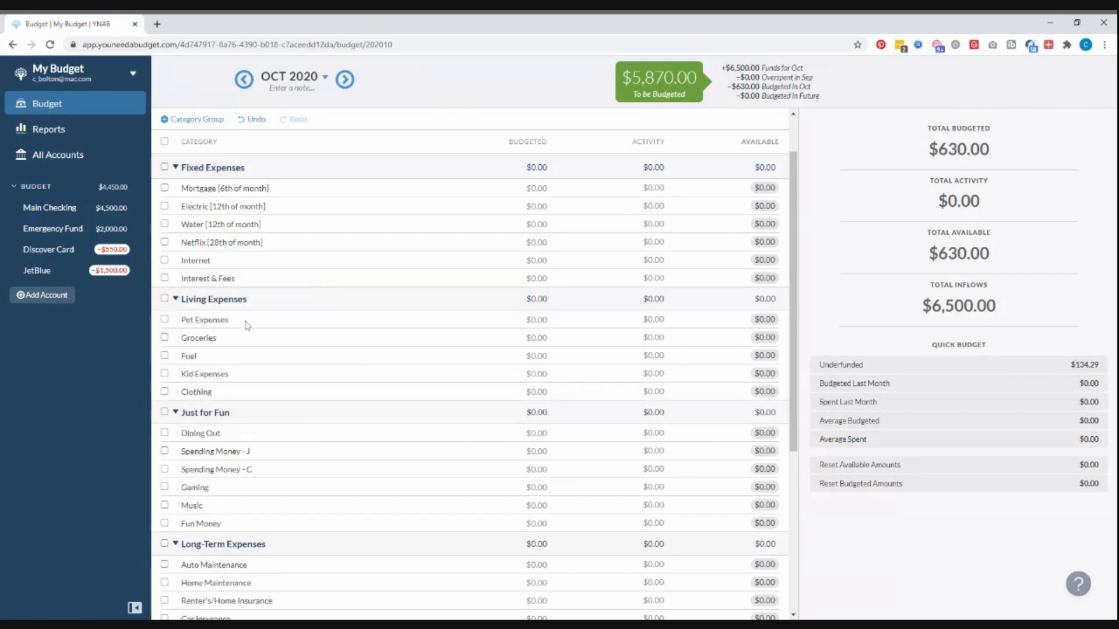
- Move Pet Expenses below Clothing, and add a "Pet Insurance [17th of month]" category to Fixed Expenses between Water and Netflix
left_click_drag(247, 325, 239, 417)
left_click(254, 168)
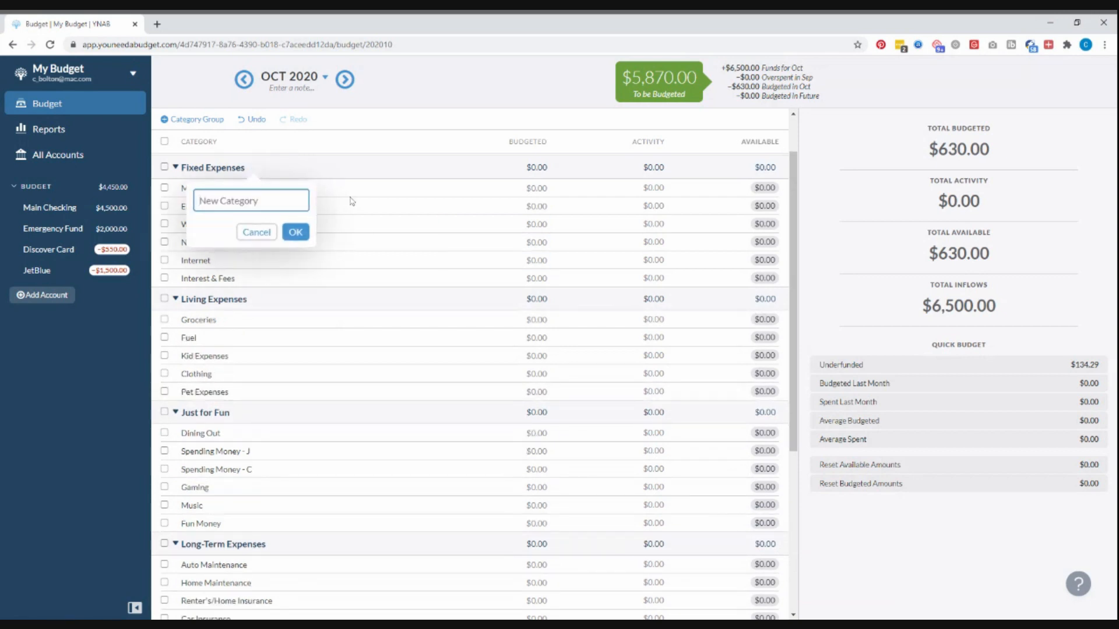
type("Pet Insurance (")
type("17th of month]")
key("Return")
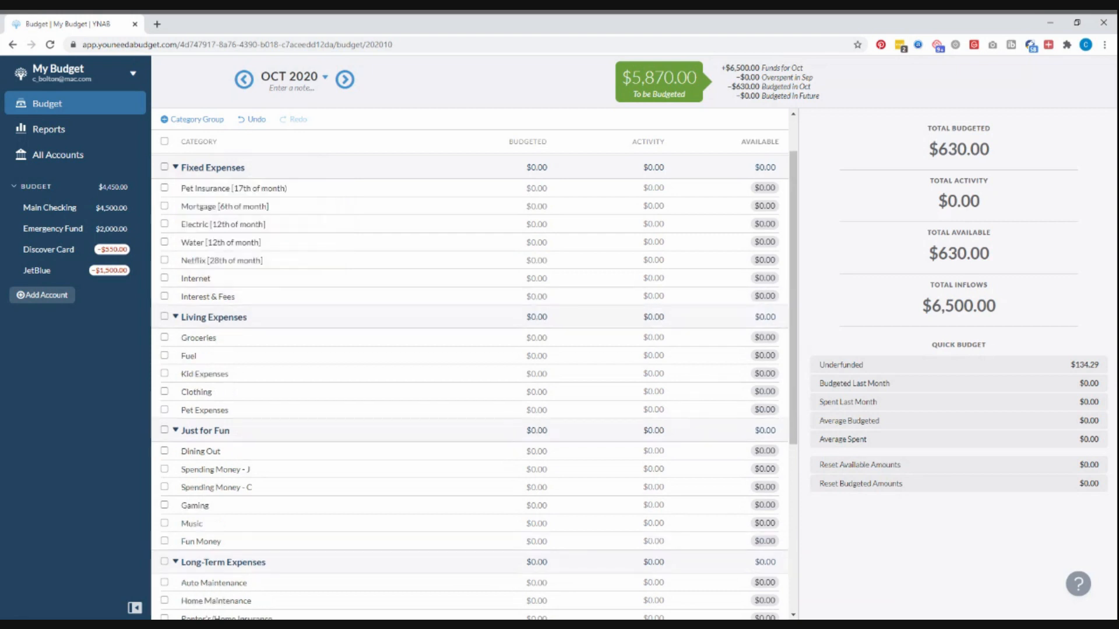
left_click_drag(191, 195, 196, 259)
- Review the category list from Credit Card Payments down to Savings, including Car Insurance under Long-Term Expenses
scroll(291, 280, "down", 3)
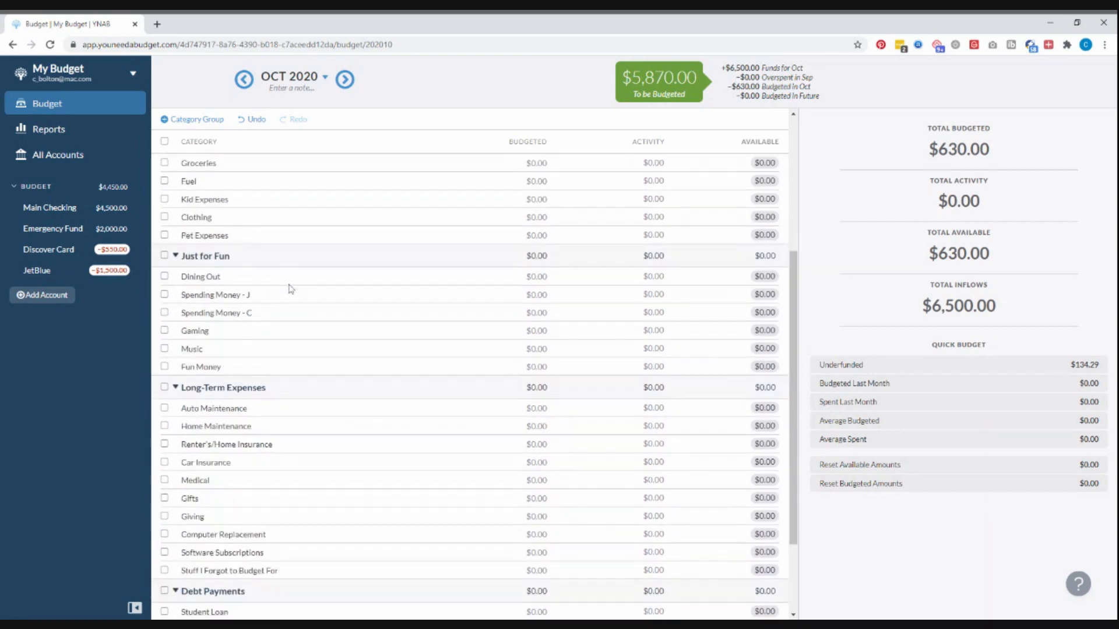
scroll(290, 289, "up", 4)
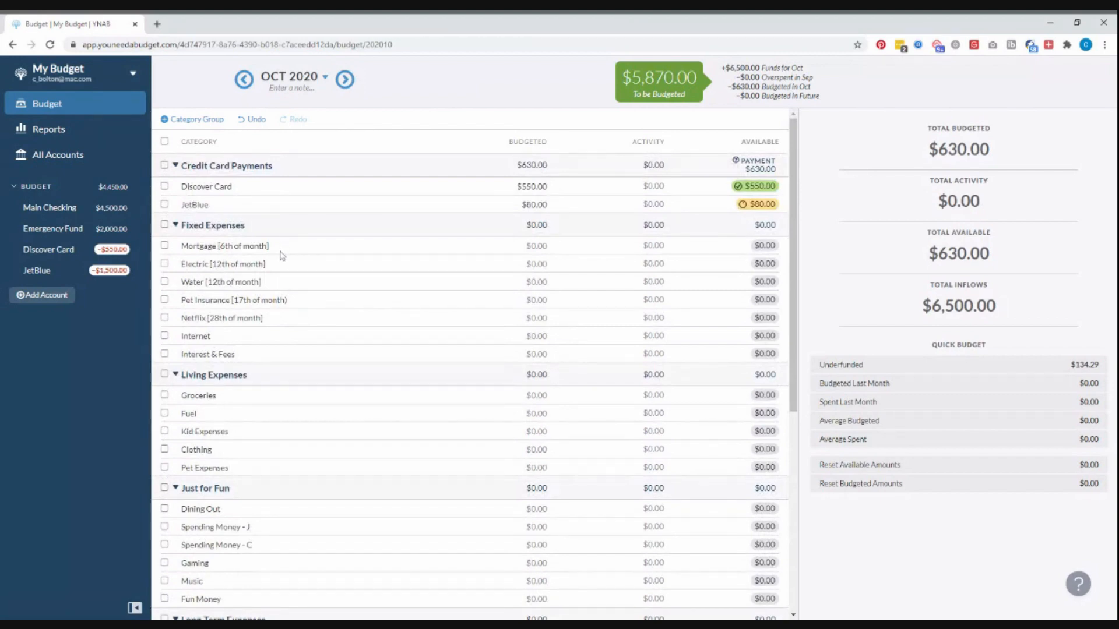
scroll(281, 255, "down", 4)
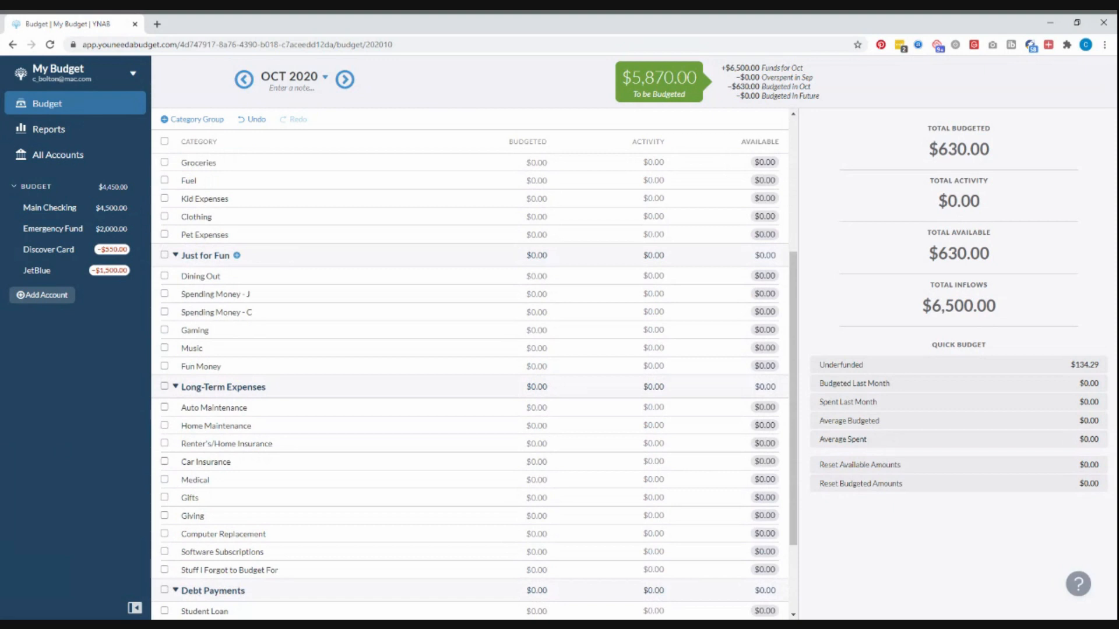
scroll(282, 255, "up", 4)
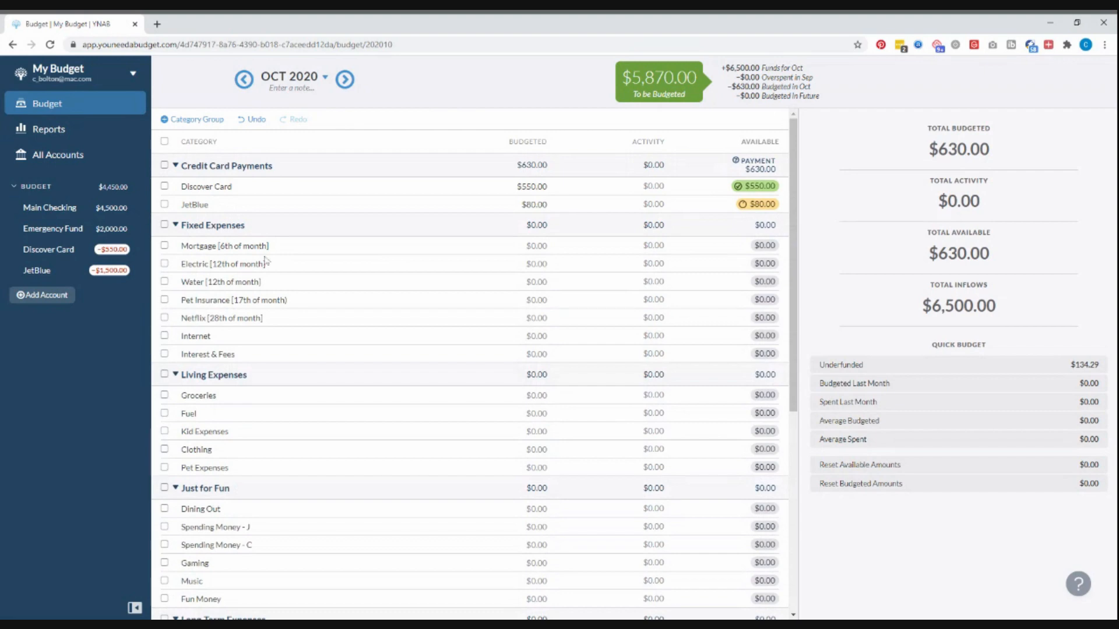
scroll(213, 286, "down", 6)
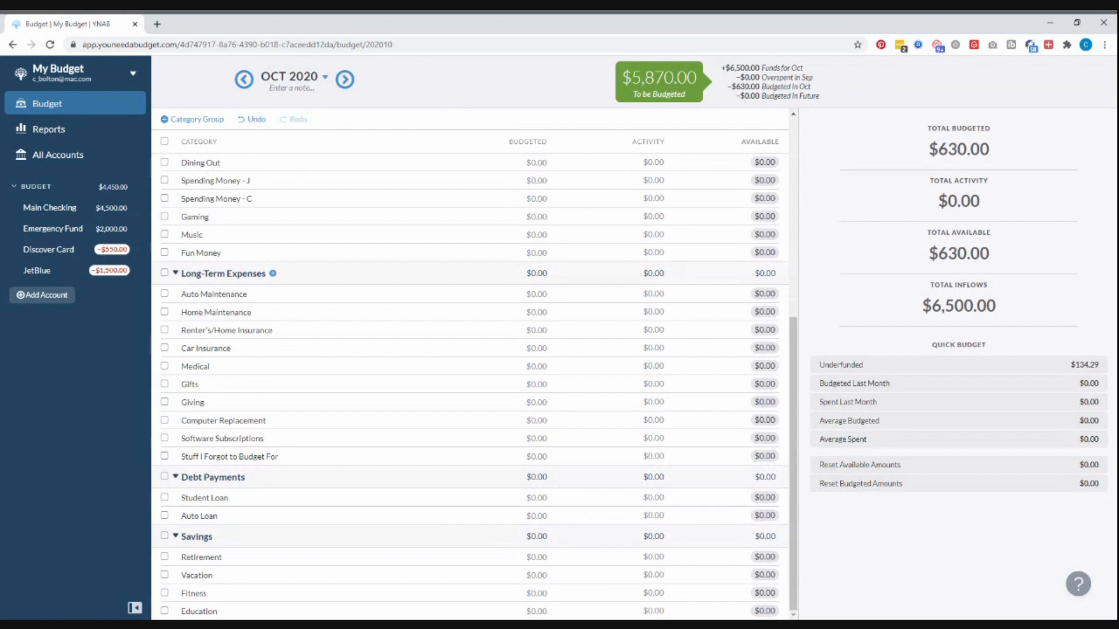
left_click(221, 352)
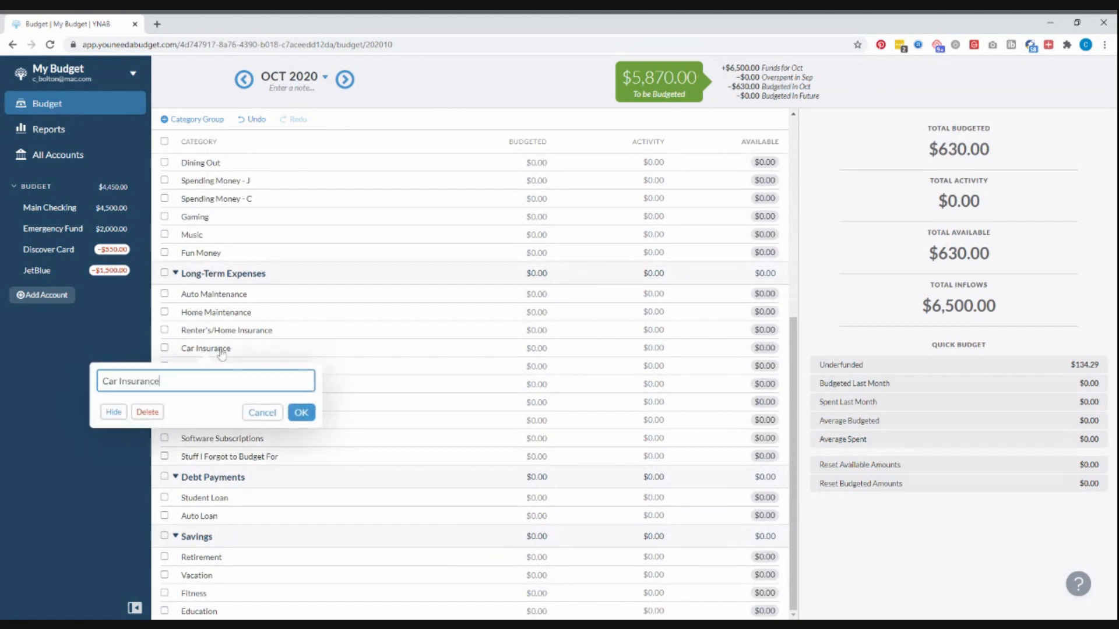
left_click(129, 336)
scroll(315, 299, "up", 3)
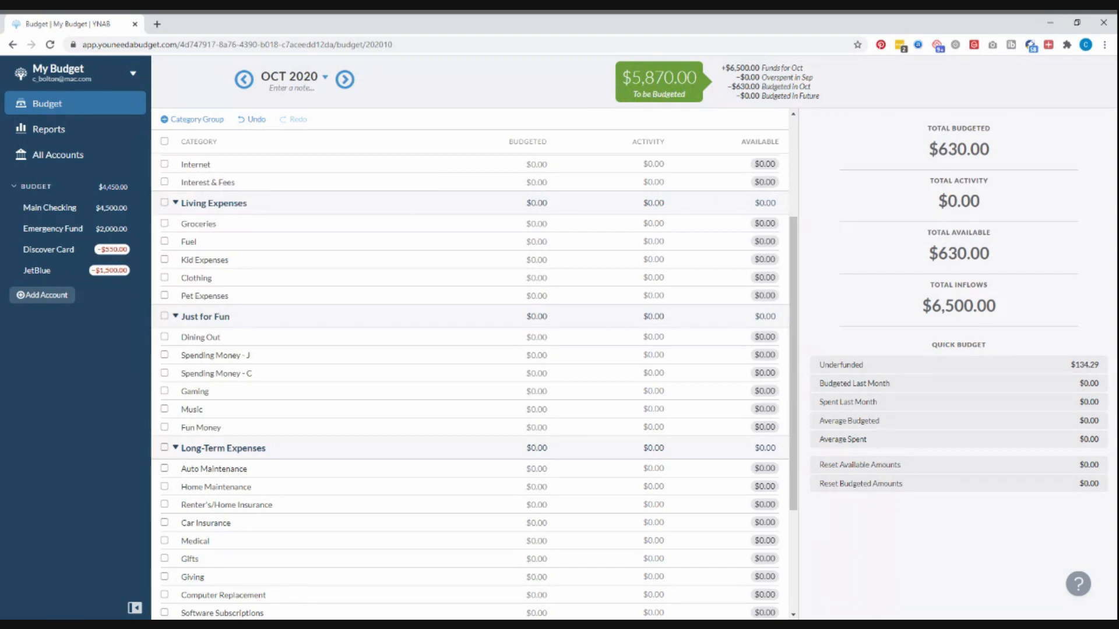
scroll(594, 192, "up", 3)
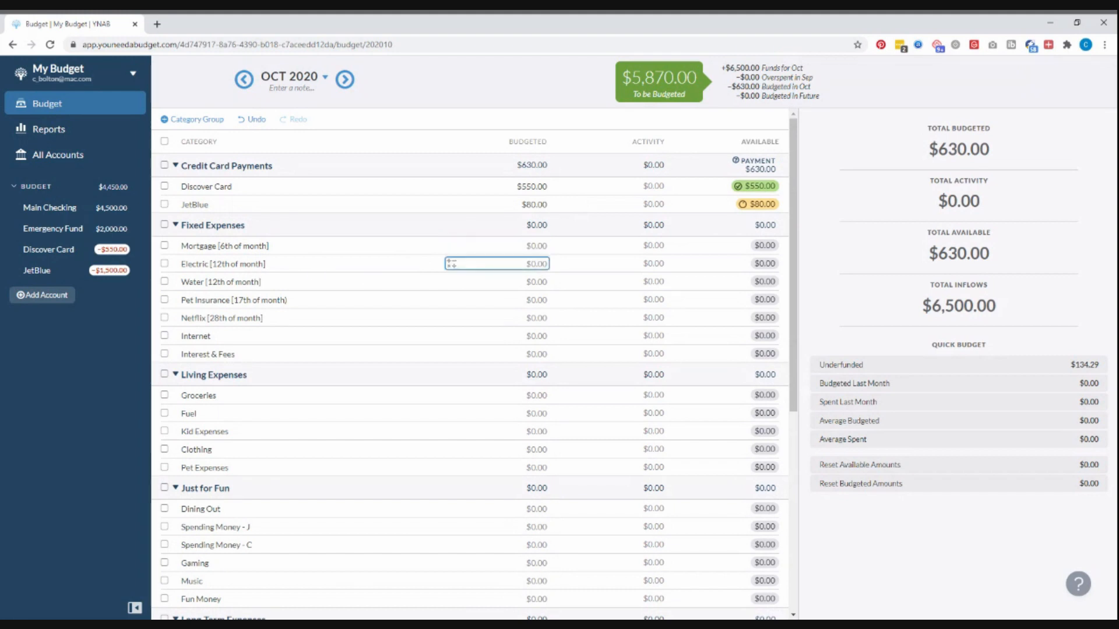
- Budget $120 for Electric and $30 for Water in the October 2020 Fixed Expenses
left_click(607, 270)
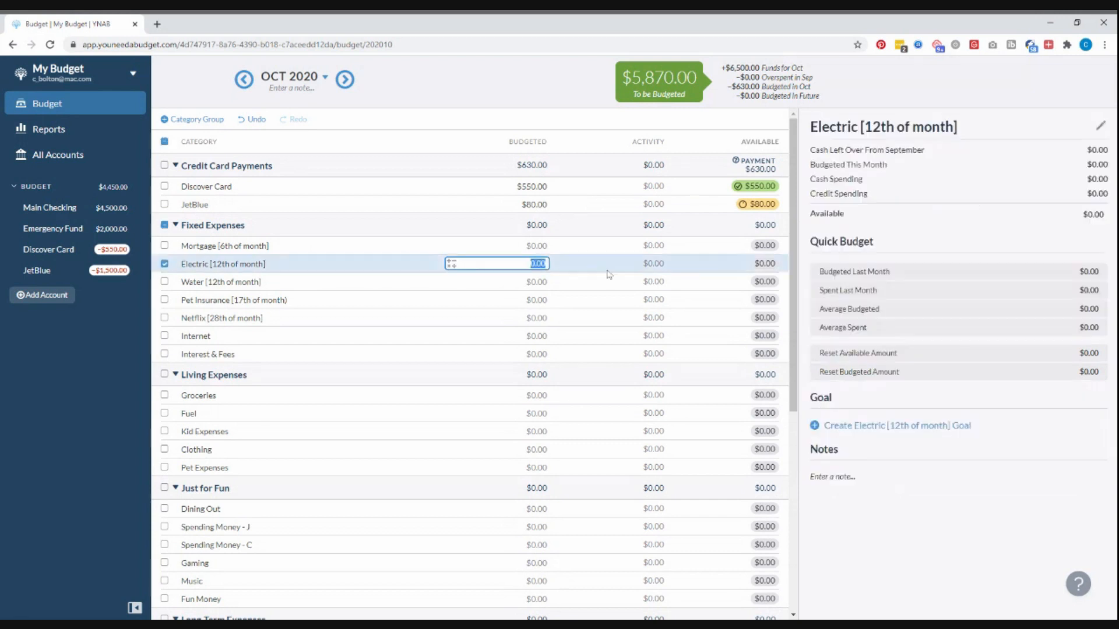
type("120")
key("Return")
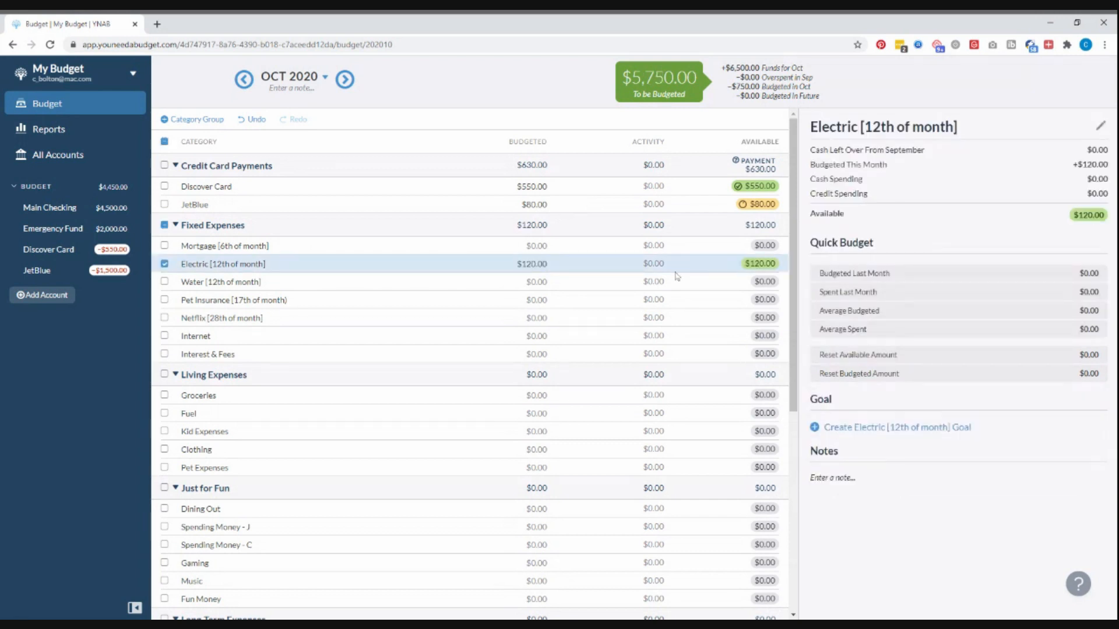
left_click(495, 282)
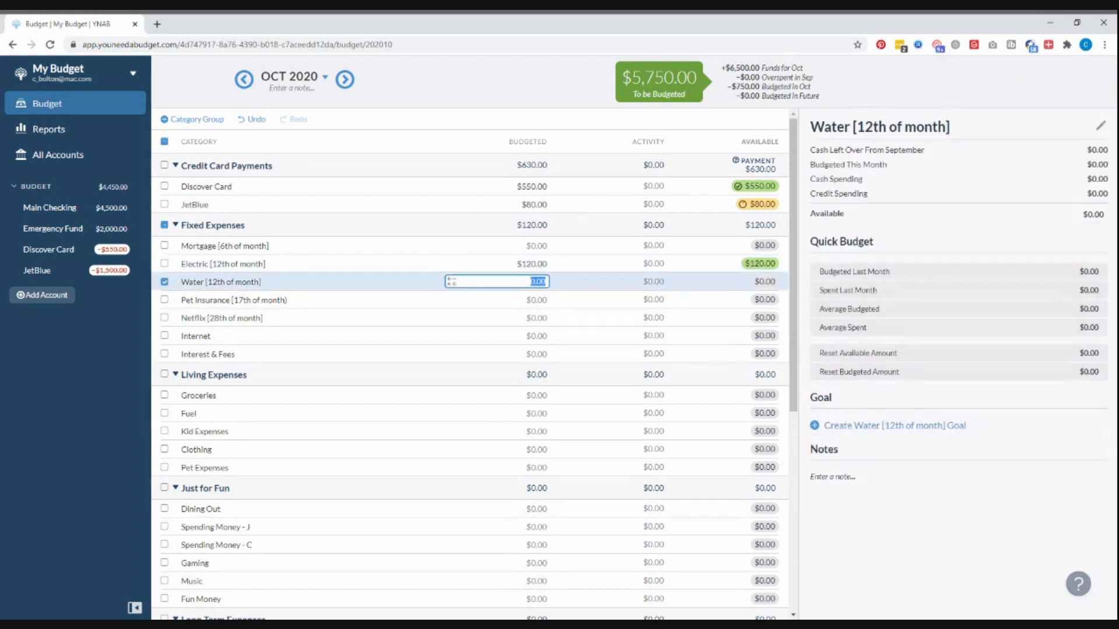
type("30")
key("Return")
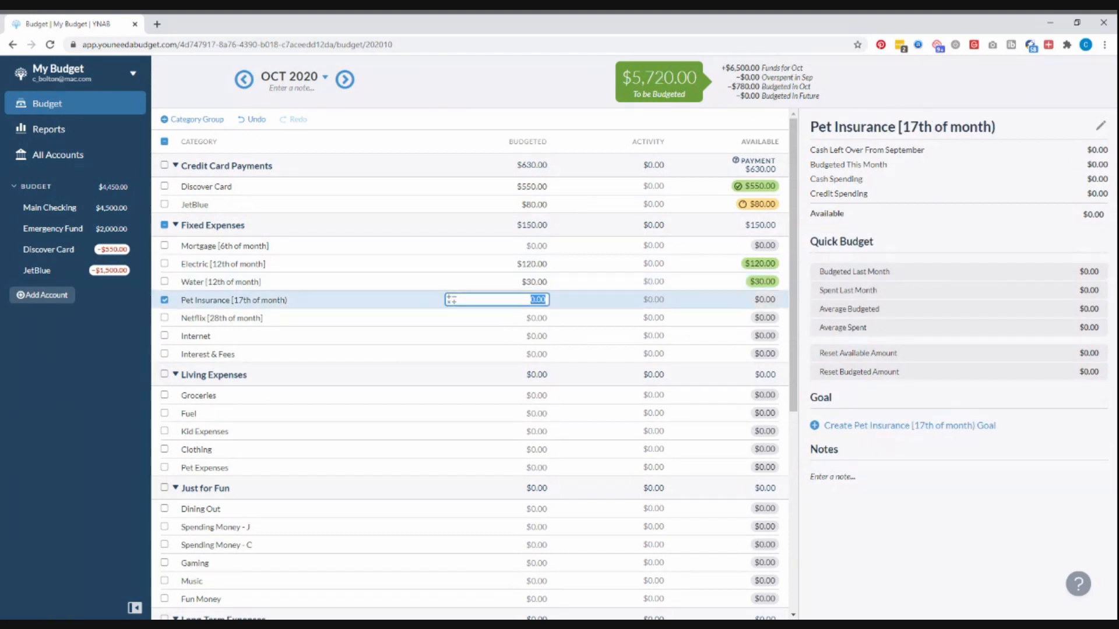
- Budget $85 for Pet Insurance in October 2020 and clear the category selection
type("85")
key("Return")
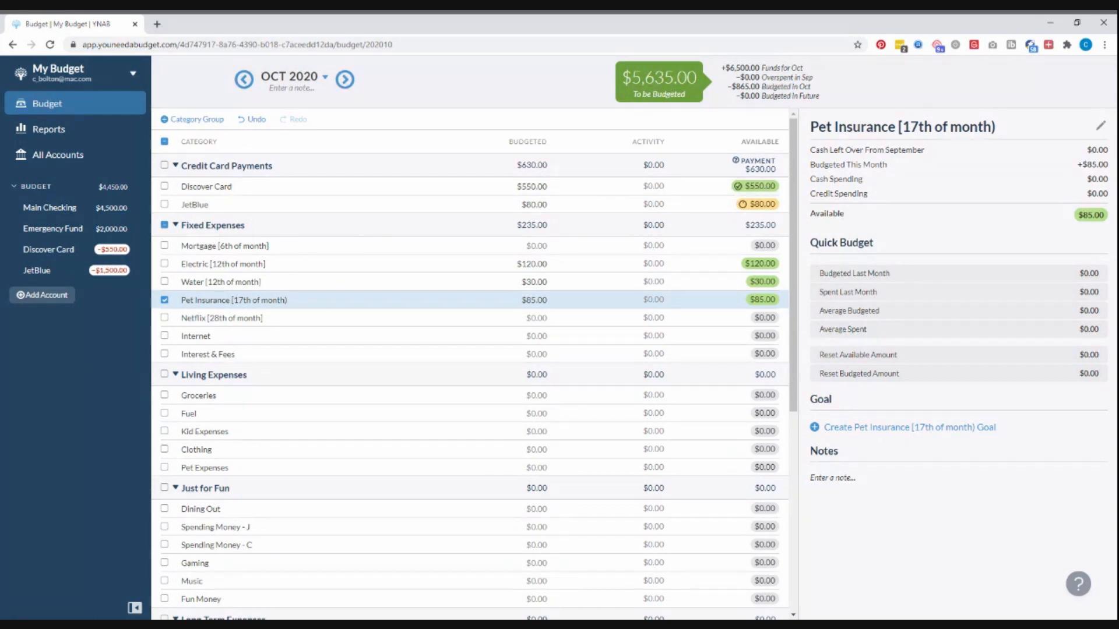
left_click(164, 300)
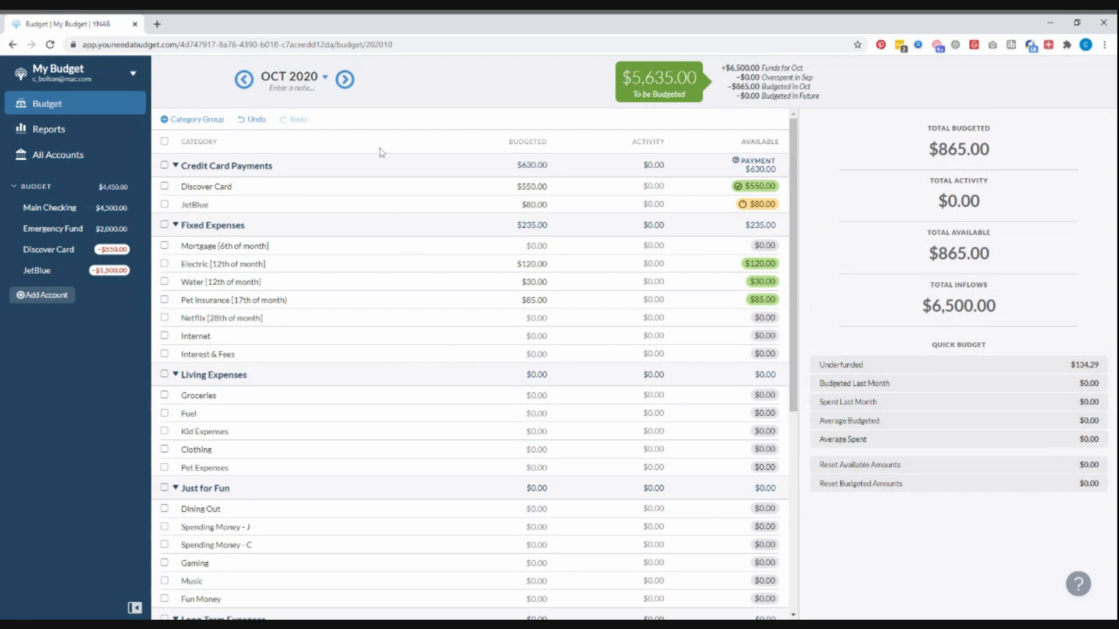
- Look through the November and September 2020 budget months and return to October 2020
left_click(345, 80)
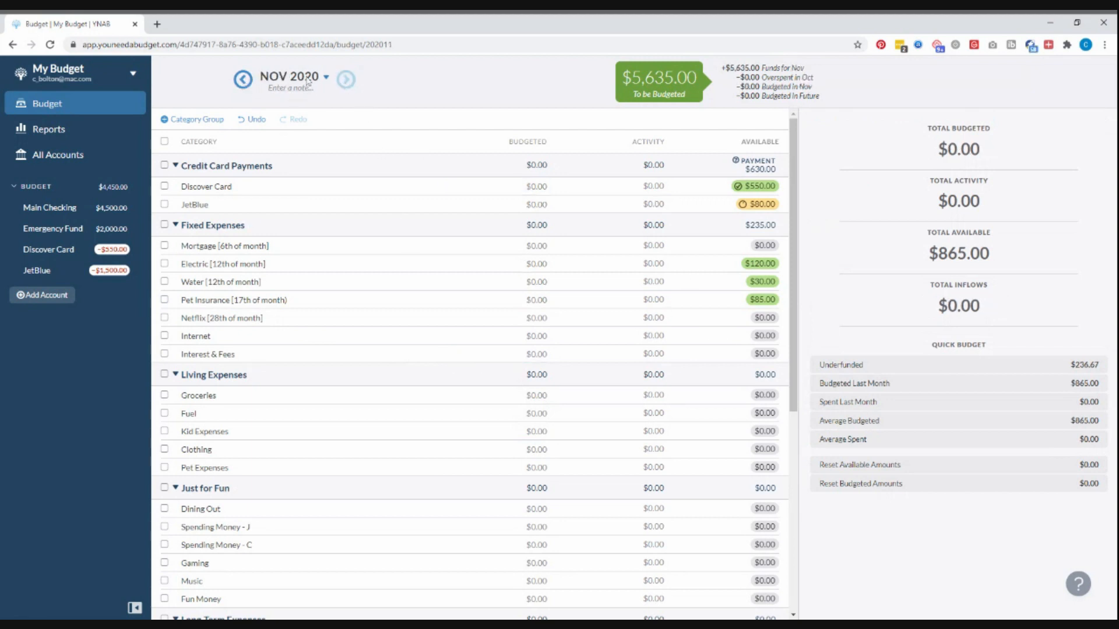
left_click(243, 80)
left_click(243, 80)
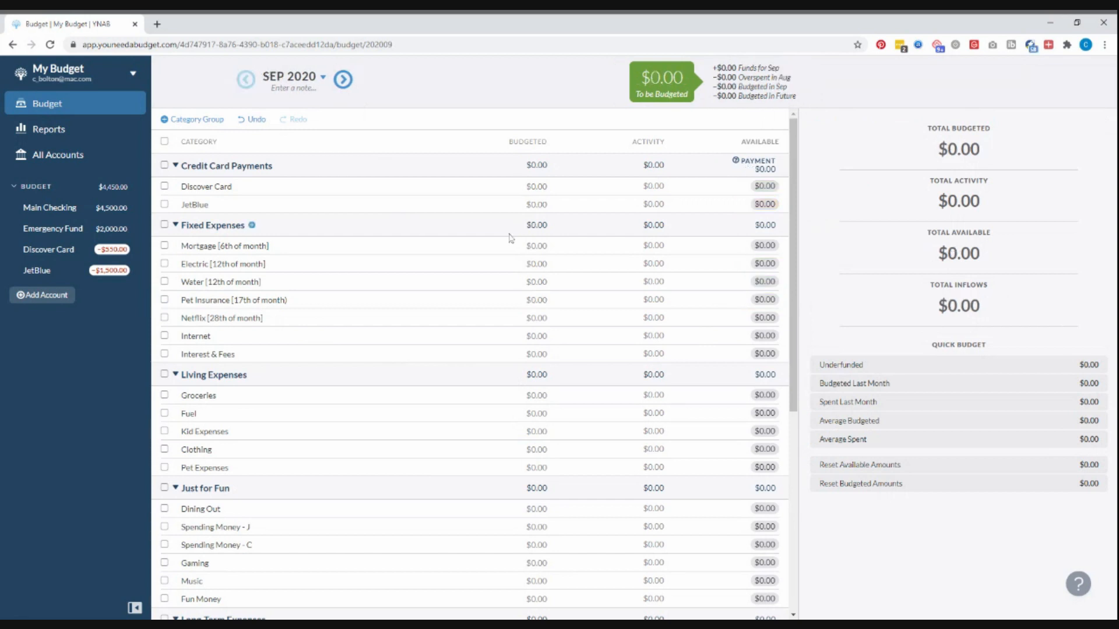
left_click(484, 354)
scroll(739, 425, "down", 5)
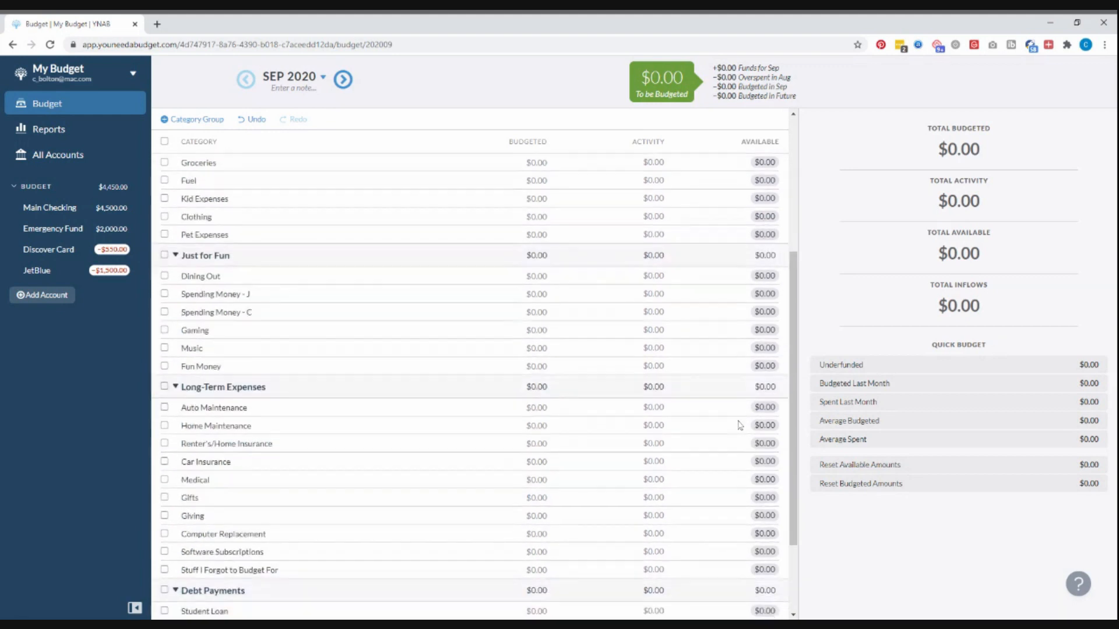
scroll(738, 425, "up", 5)
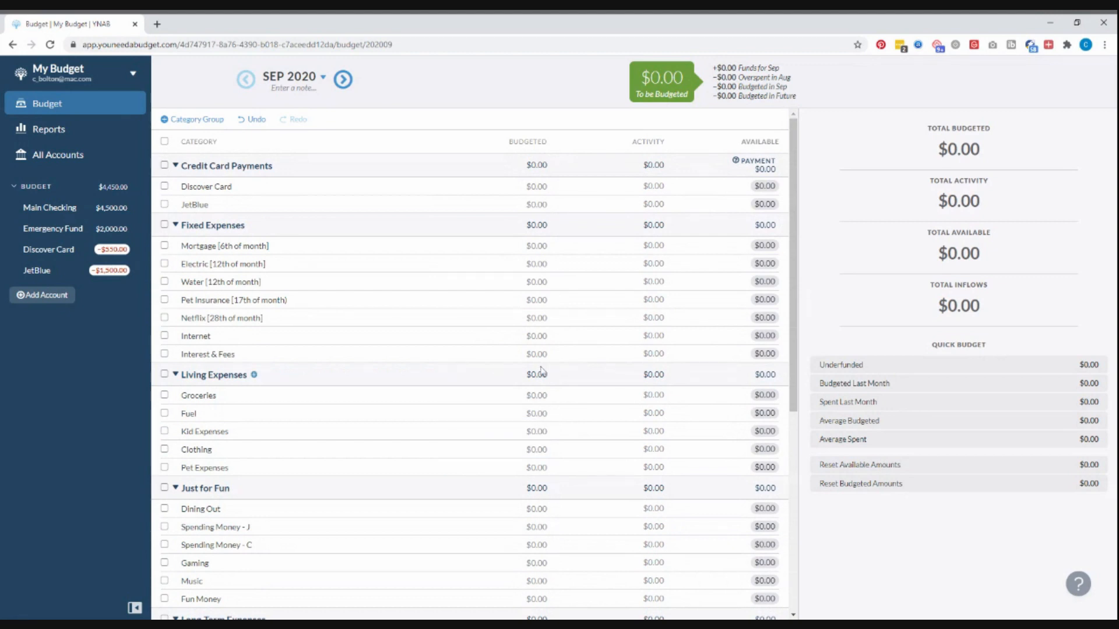
left_click(537, 395)
left_click(538, 395)
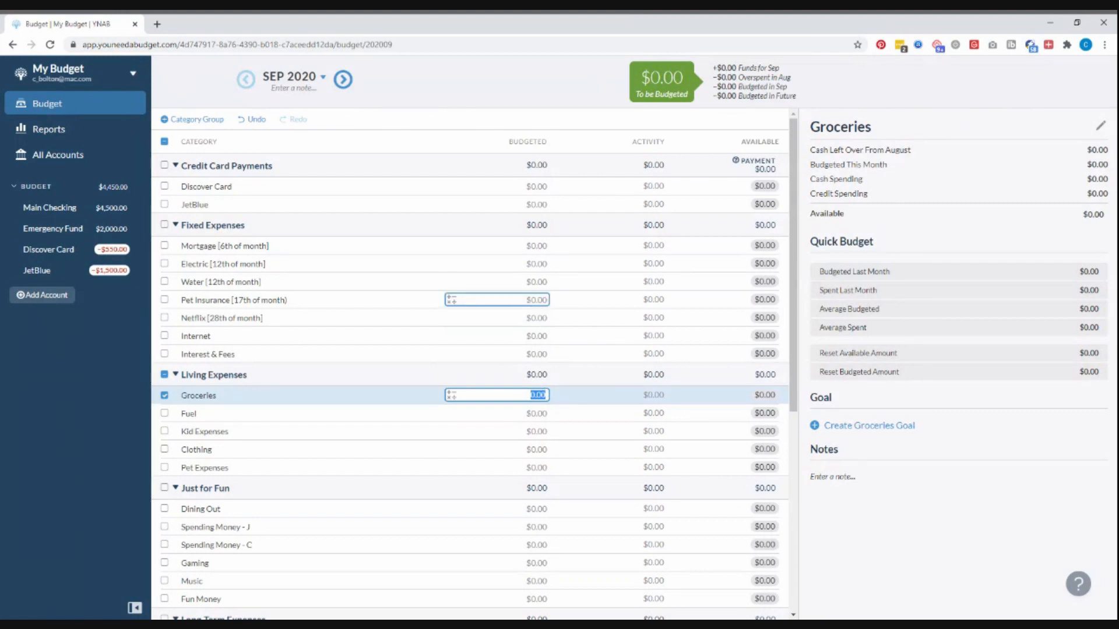
left_click(343, 80)
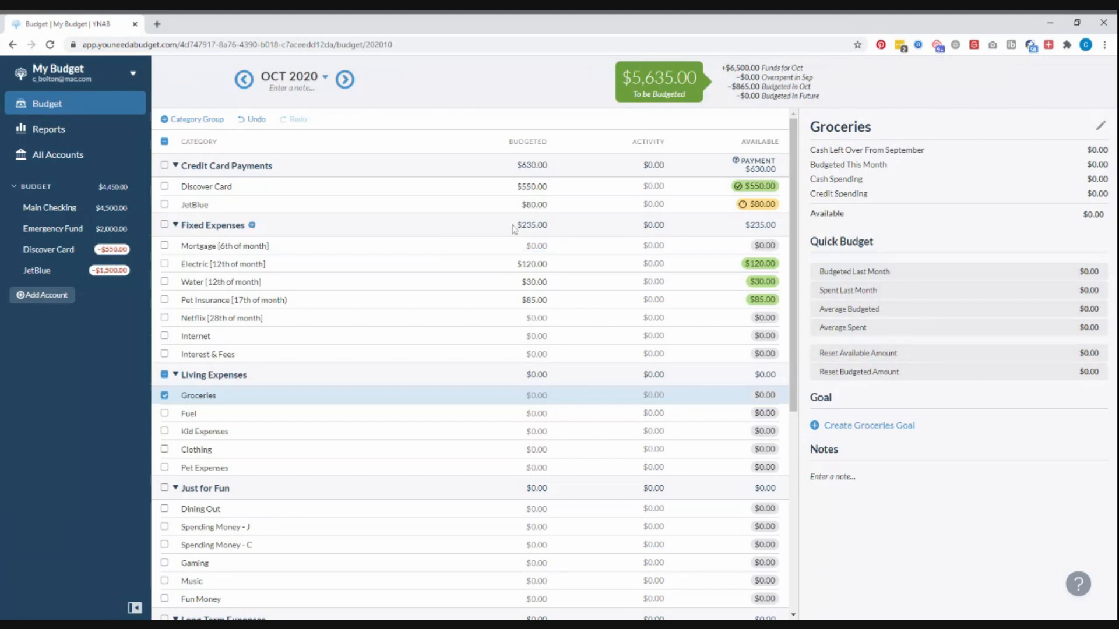
- Start creating a goal for the Mortgage [6th of month] category
left_click(329, 250)
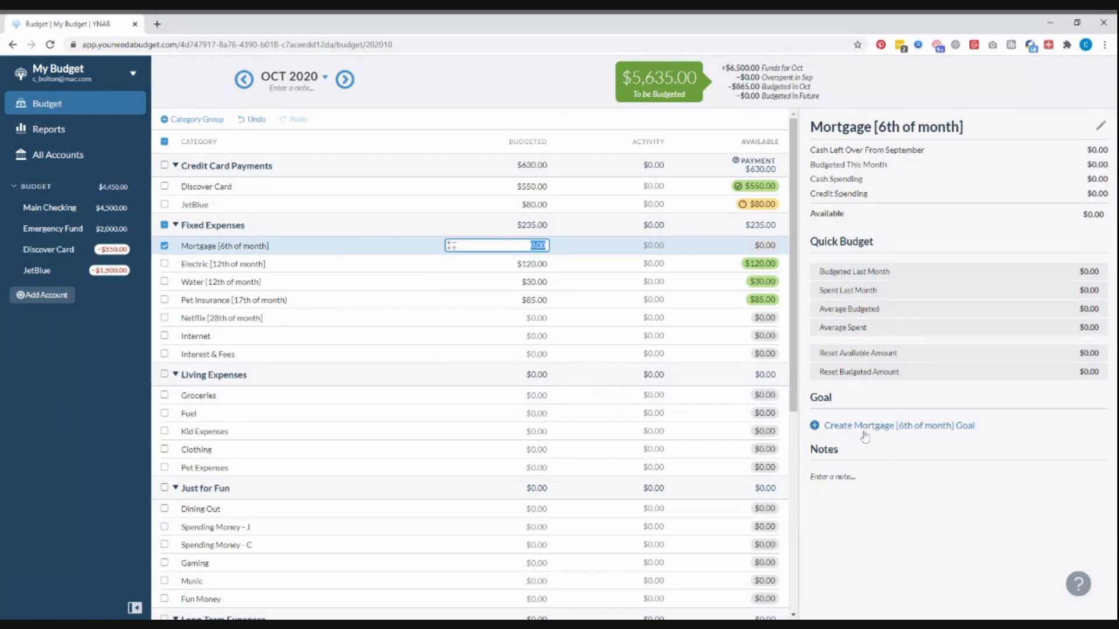
left_click(955, 436)
scroll(933, 408, "down", 2)
- Try the Target Savings Balance type for the Mortgage goal, exploring its target month and year and turning its date off
left_click(901, 374)
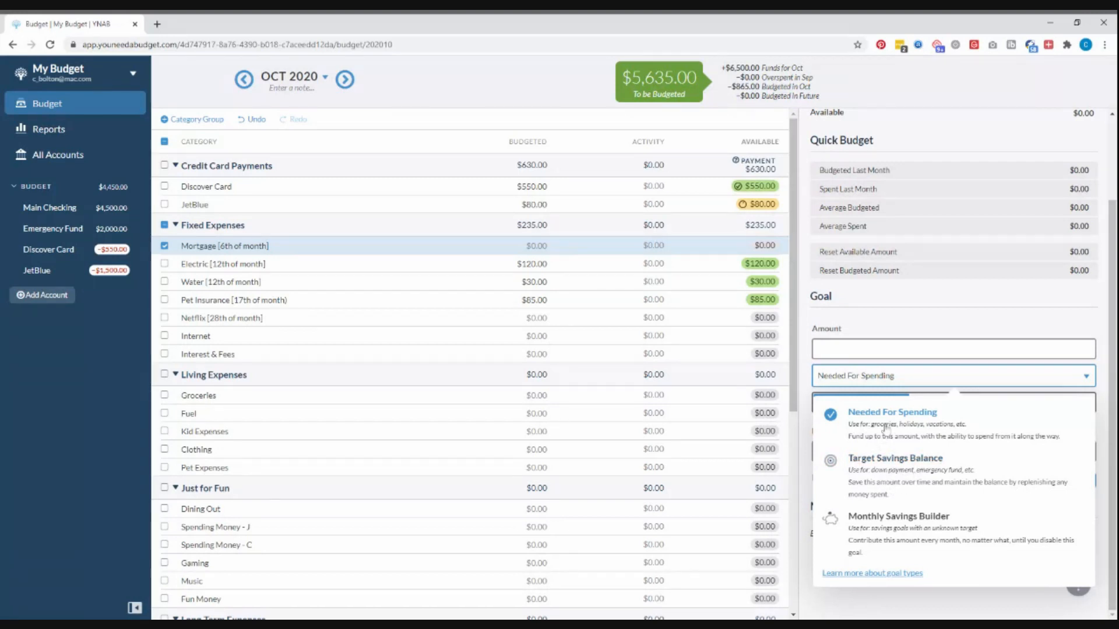
left_click(894, 483)
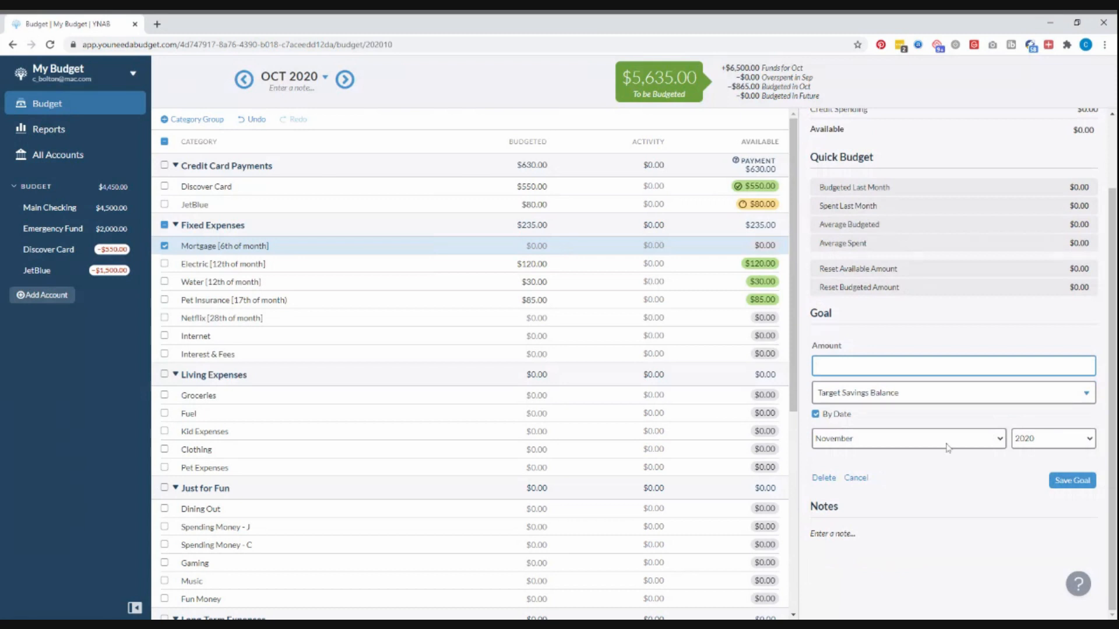
left_click(834, 417)
left_click(833, 444)
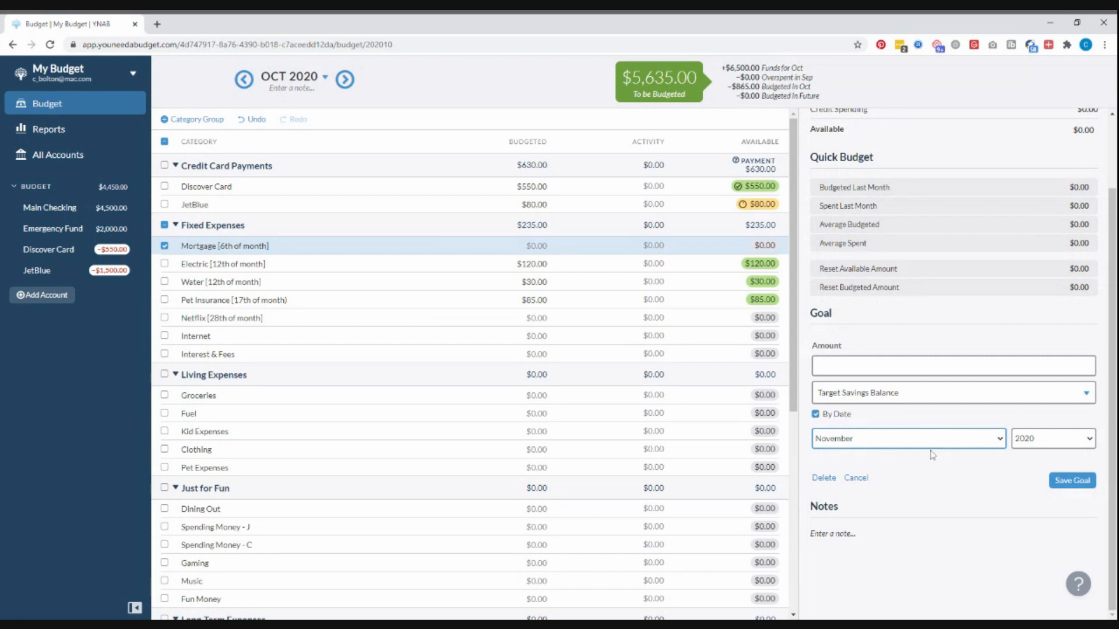
left_click(904, 513)
left_click(1057, 445)
left_click(1039, 244)
left_click(834, 414)
- Save the Mortgage goal as Needed For Spending, with an amount of $1200 monthly by the 6th
left_click(861, 422)
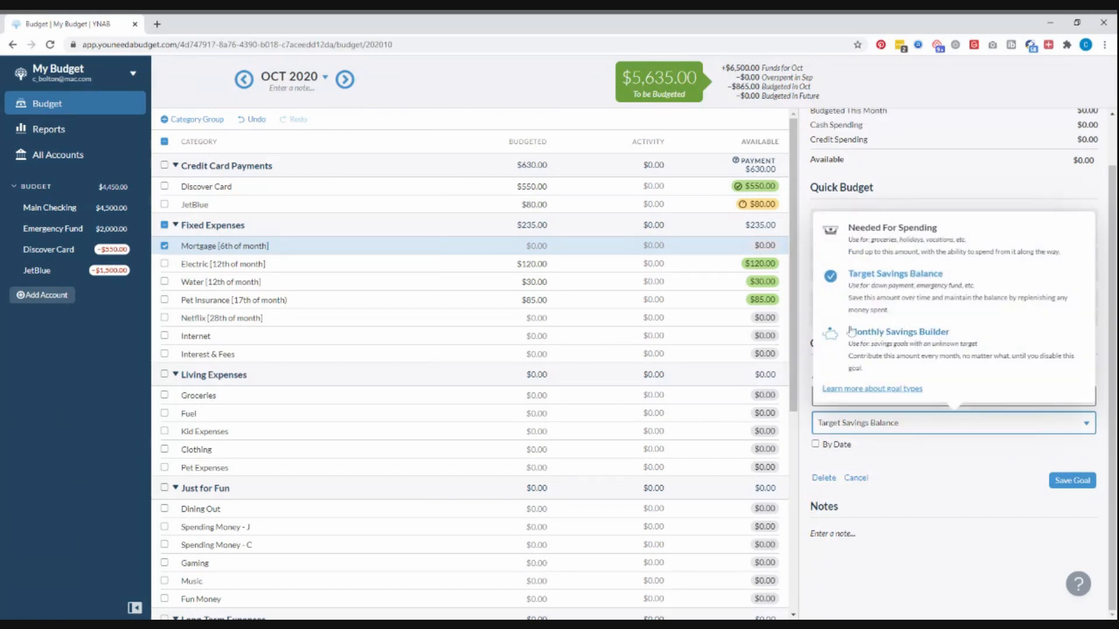
left_click(872, 241)
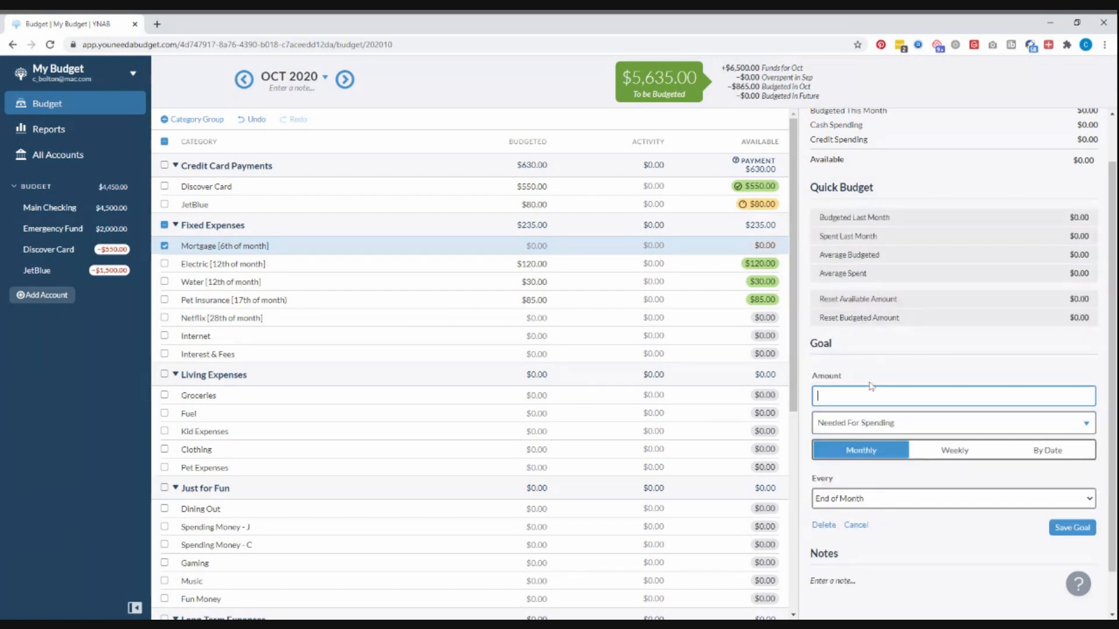
type("1200")
left_click(857, 459)
scroll(857, 461, "down", 1)
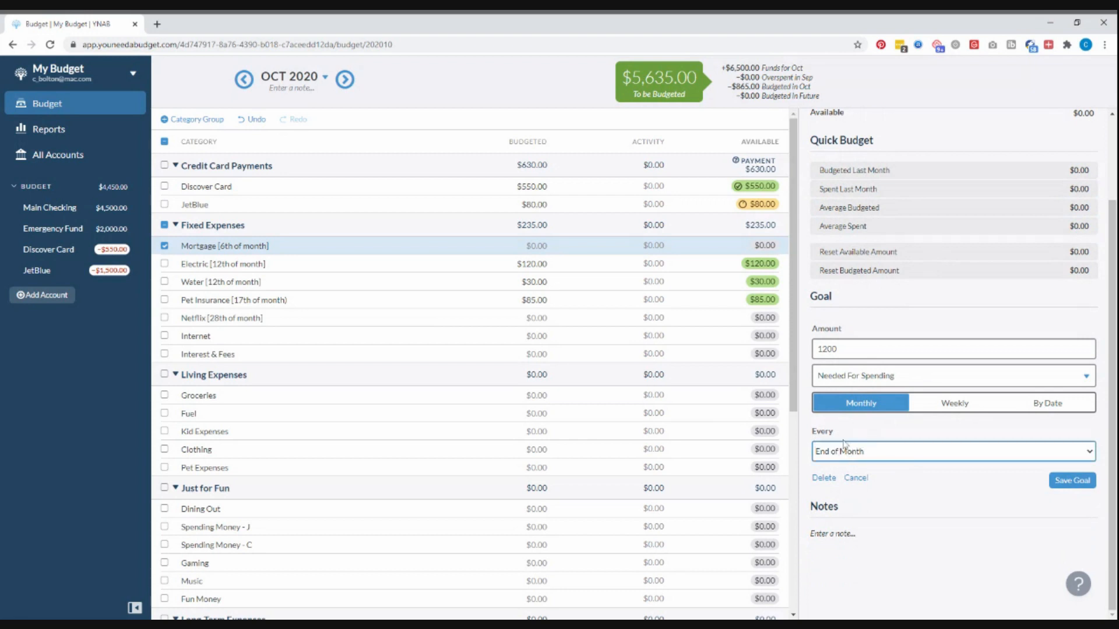
left_click(840, 384)
left_click(1085, 484)
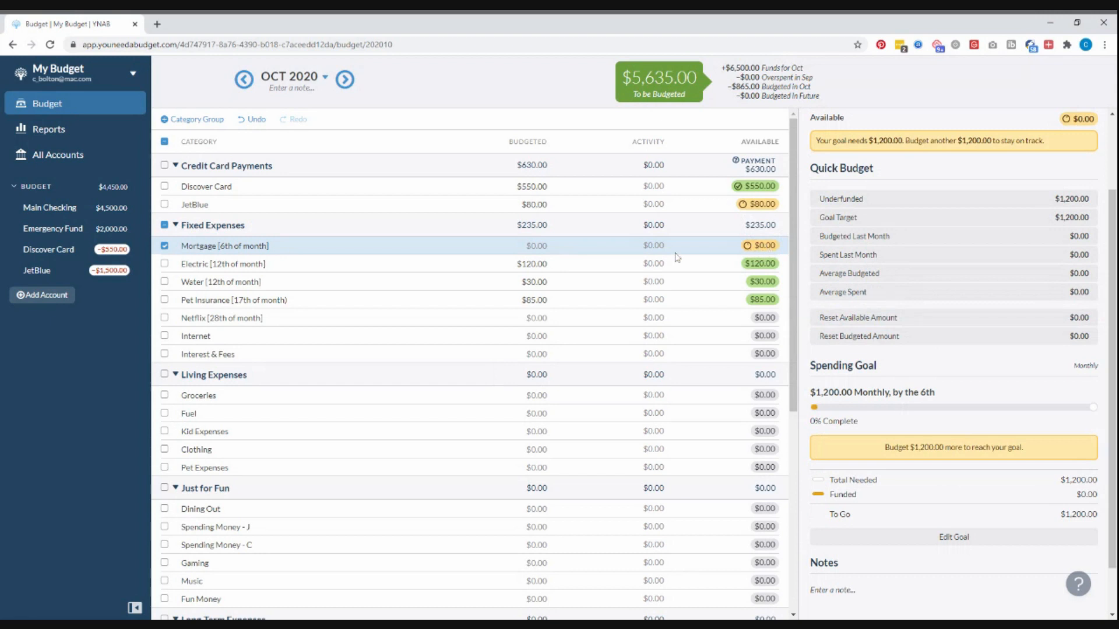
- Budget $1200 for the Mortgage category in October 2020
left_click(513, 245)
type("1200")
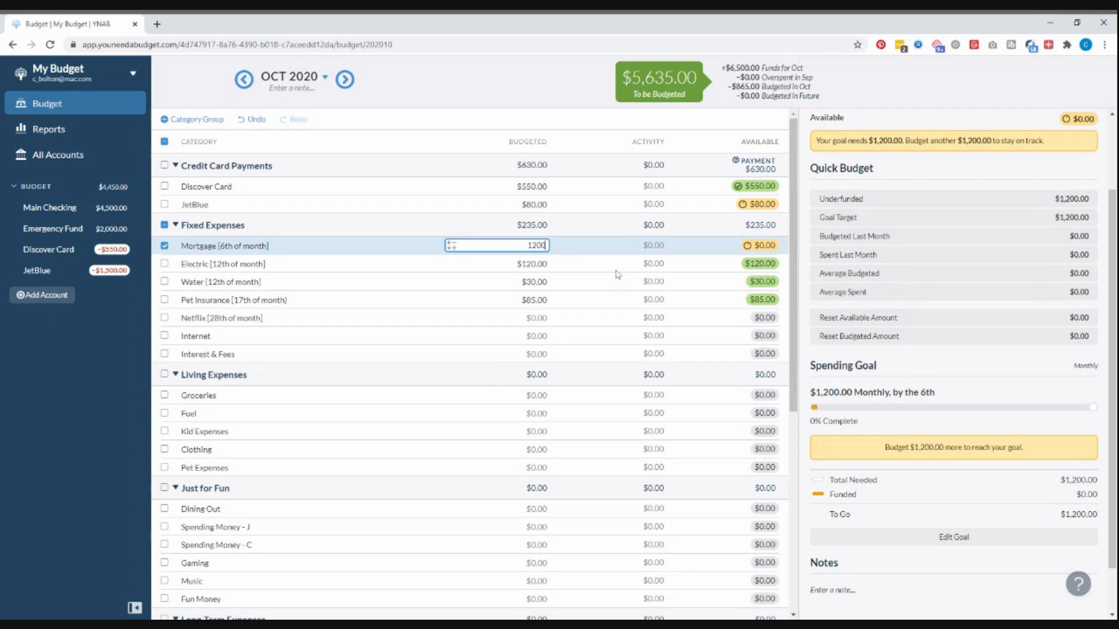
key("Return")
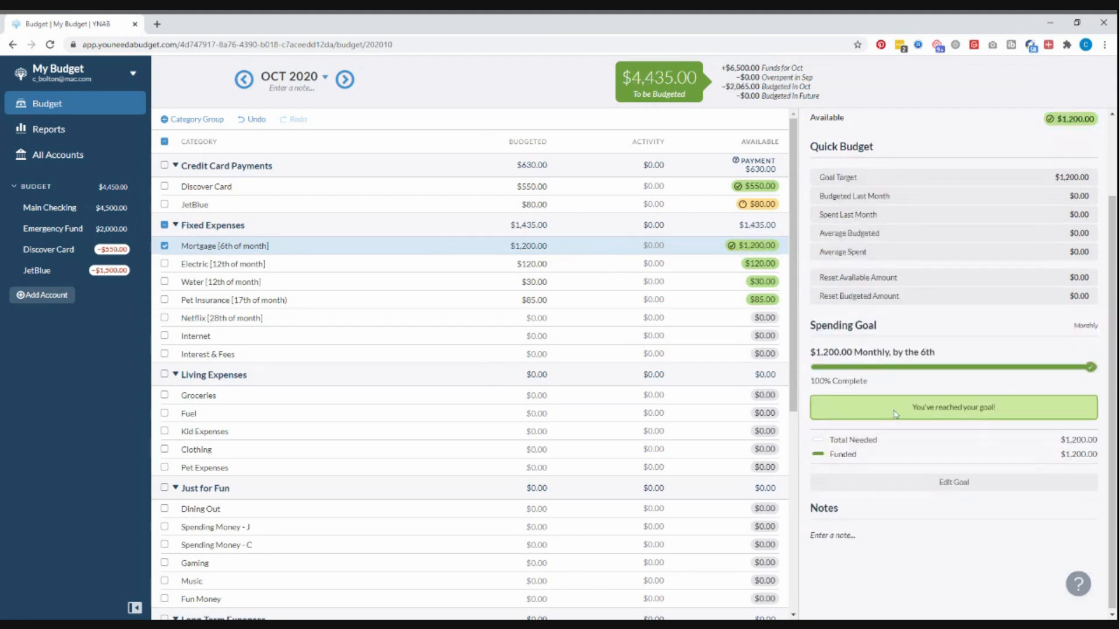
- Check how the Mortgage goal carries into November 2020 and return to the October budget
left_click(344, 79)
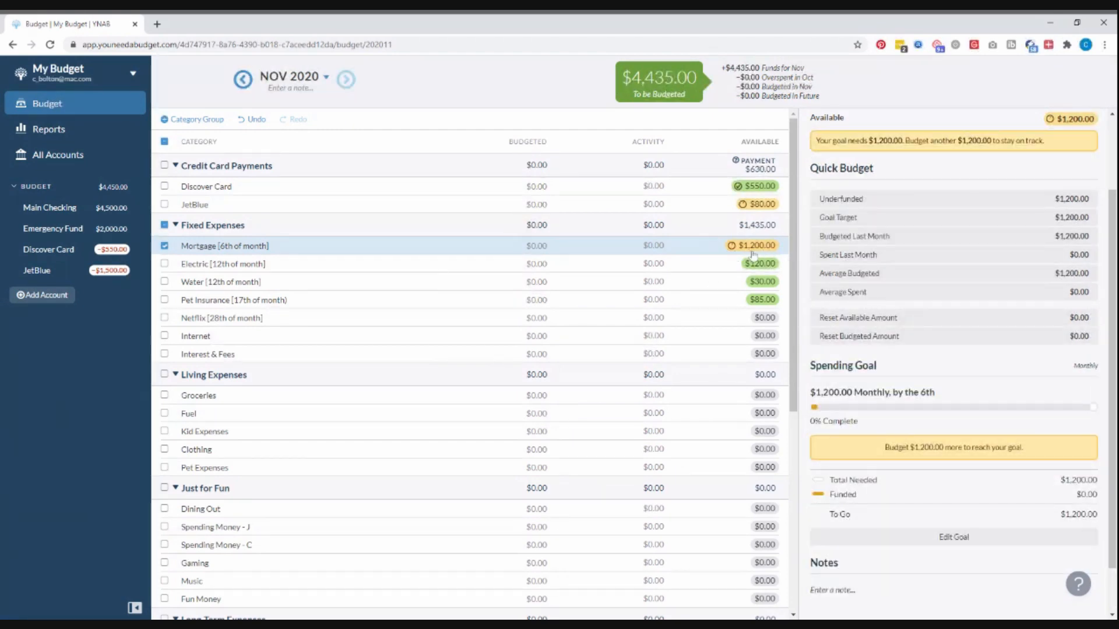
left_click(243, 80)
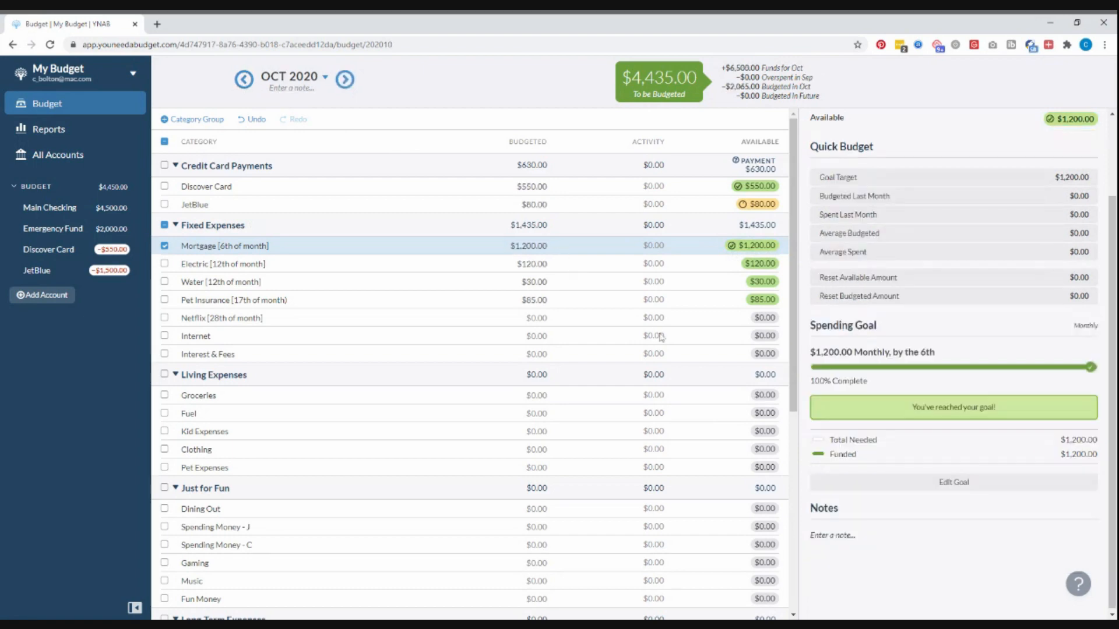
scroll(619, 265, "down", 2)
scroll(682, 265, "up", 2)
- Create a Needed For Spending goal of $120 monthly by the 12th for the Electric category
left_click(332, 267)
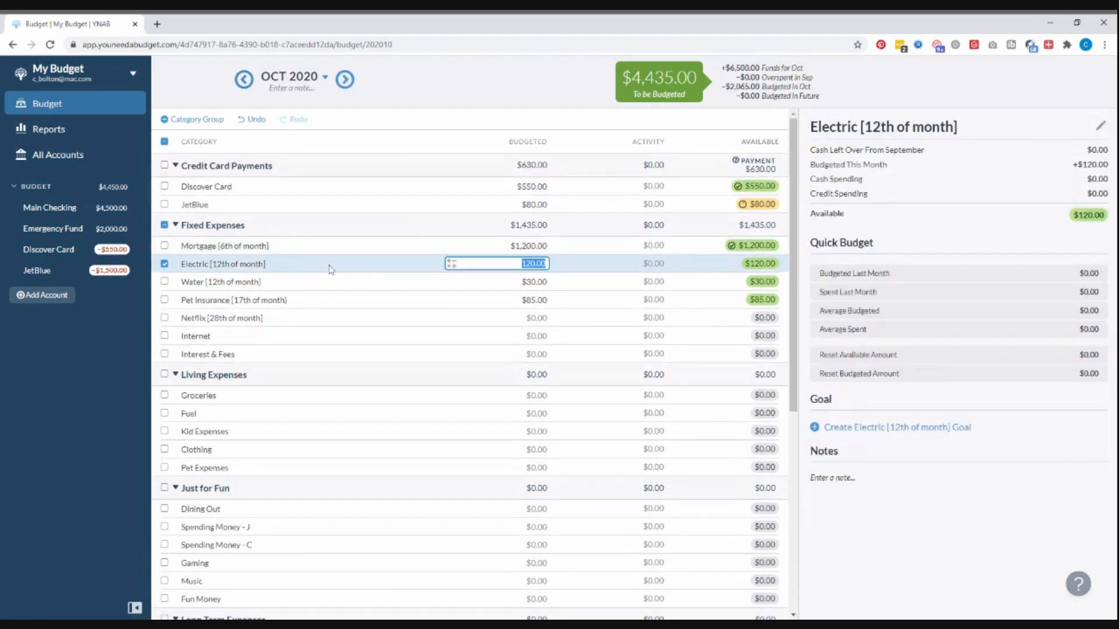
left_click(861, 425)
scroll(899, 514, "down", 1)
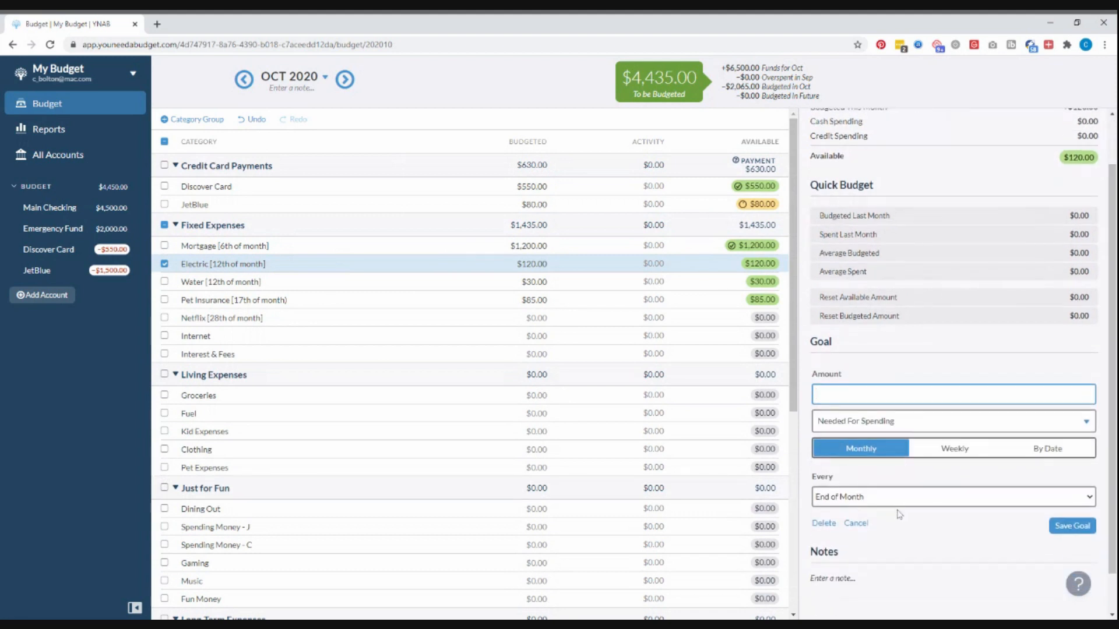
left_click(881, 500)
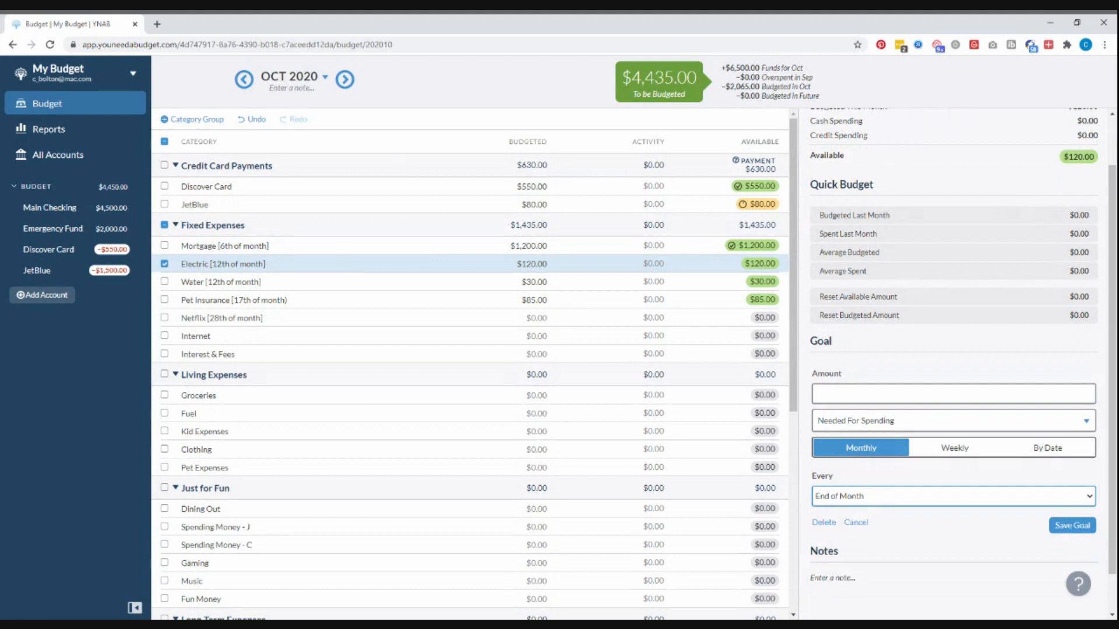
type("12")
left_click(953, 395)
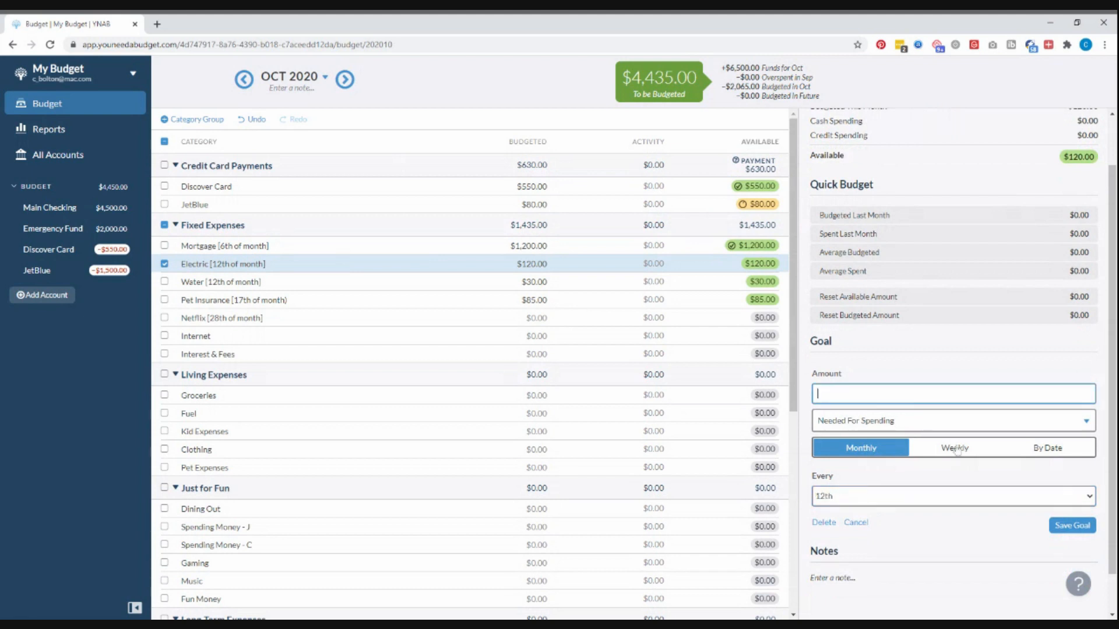
type("120")
left_click(1072, 525)
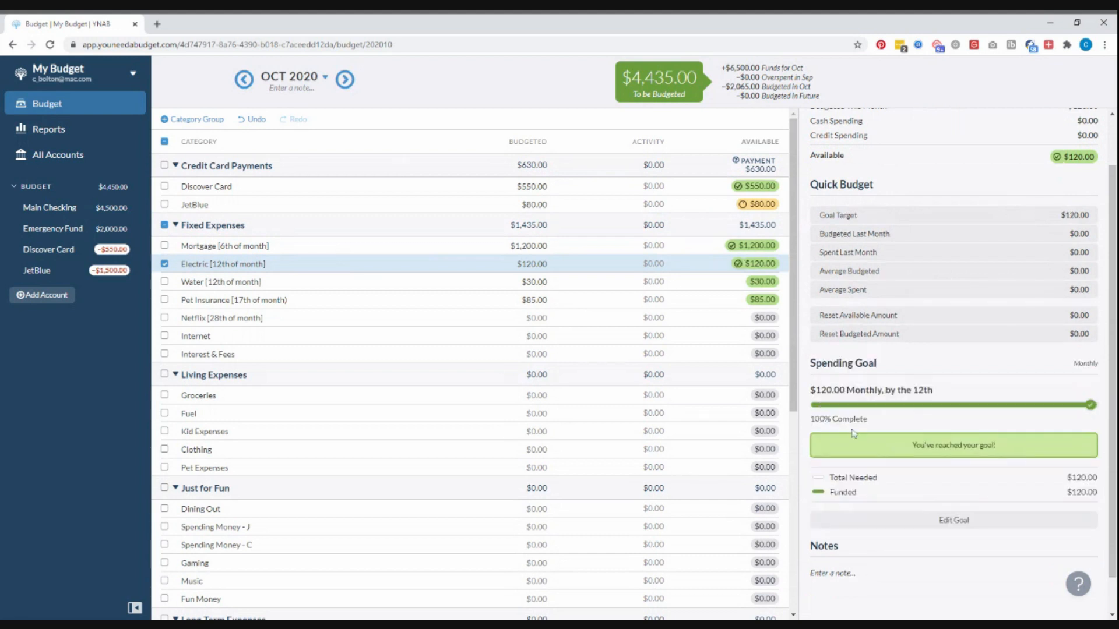
- Create a Needed For Spending goal of $200 weekly by Tuesday for the Groceries category
scroll(790, 362, "down", 1)
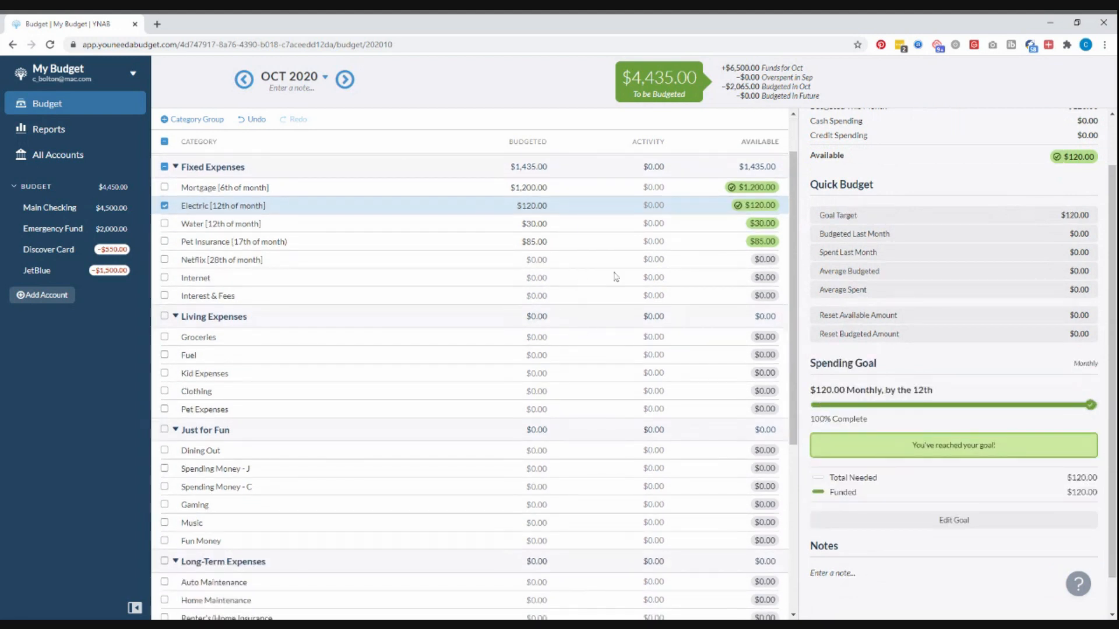
left_click(570, 342)
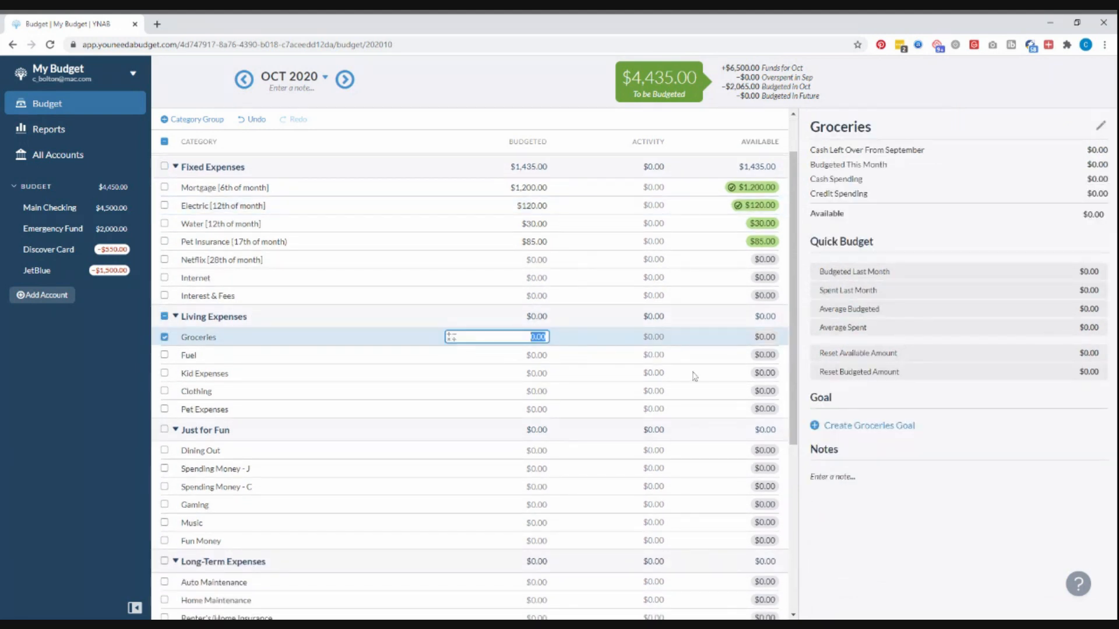
left_click(877, 430)
left_click(887, 475)
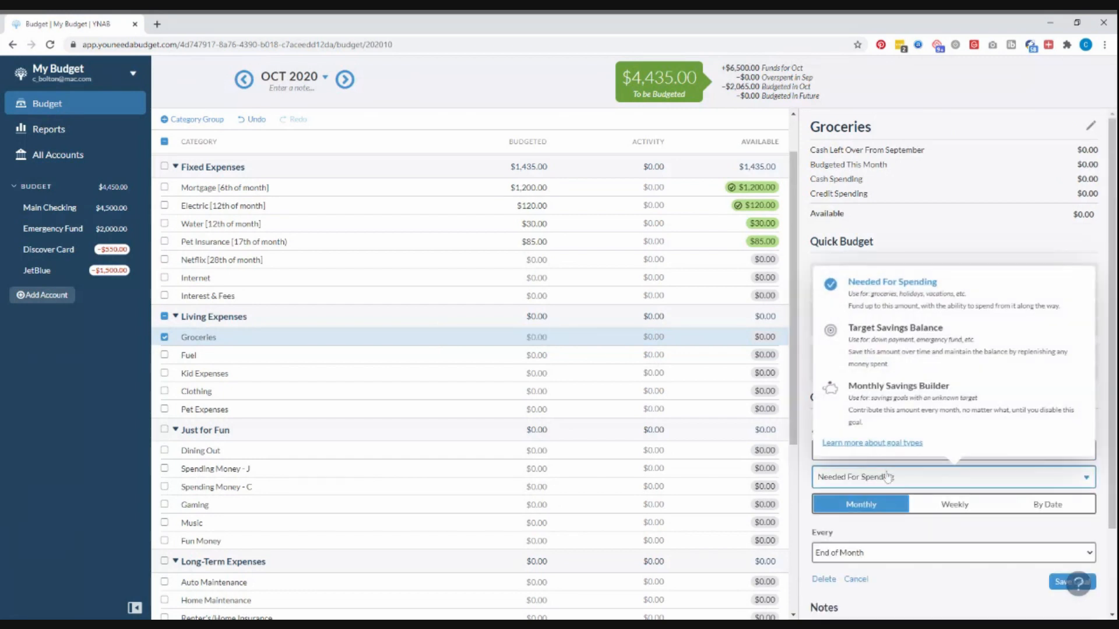
left_click(902, 304)
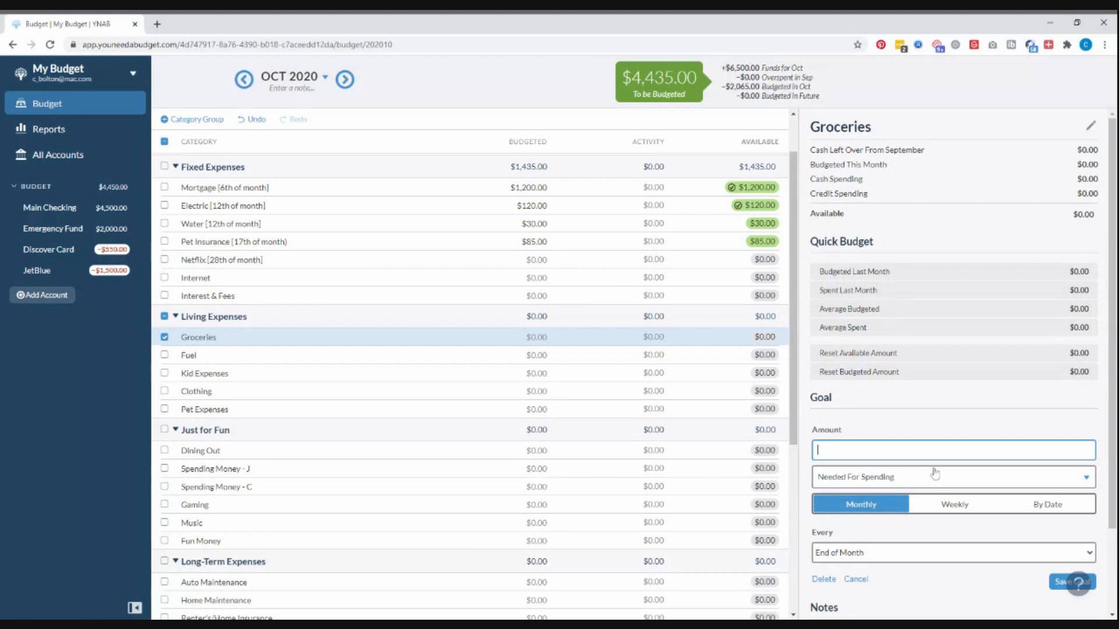
scroll(934, 473, "down", 1)
left_click(952, 453)
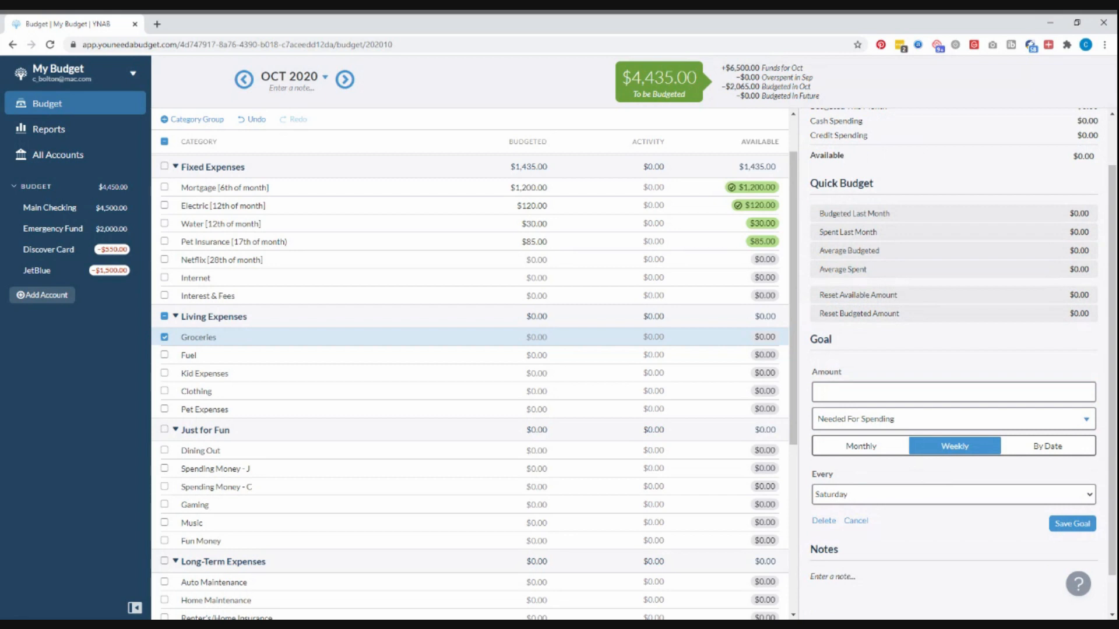
left_click(928, 496)
left_click(928, 509)
left_click(903, 392)
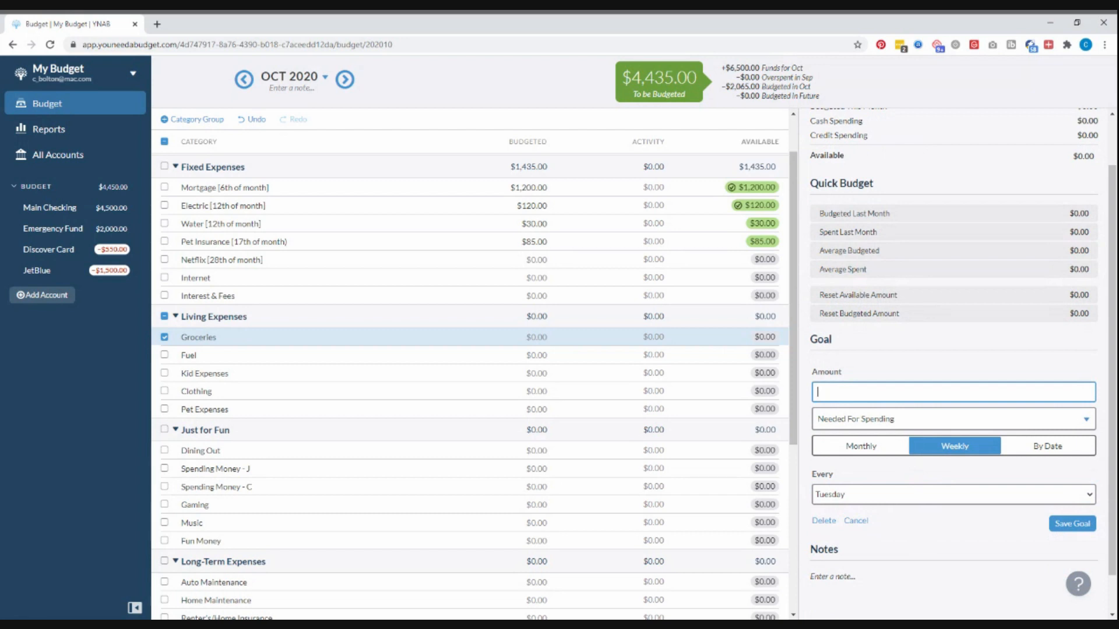
type("200")
left_click(1064, 524)
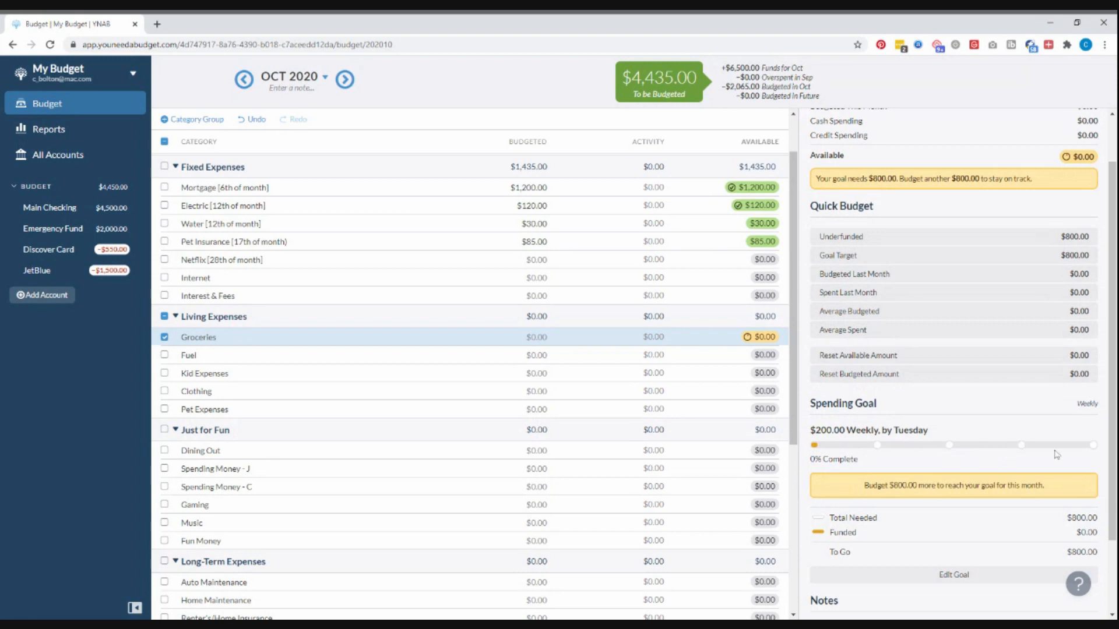
- Budget $200 for the Groceries category in October 2020
left_click(545, 338)
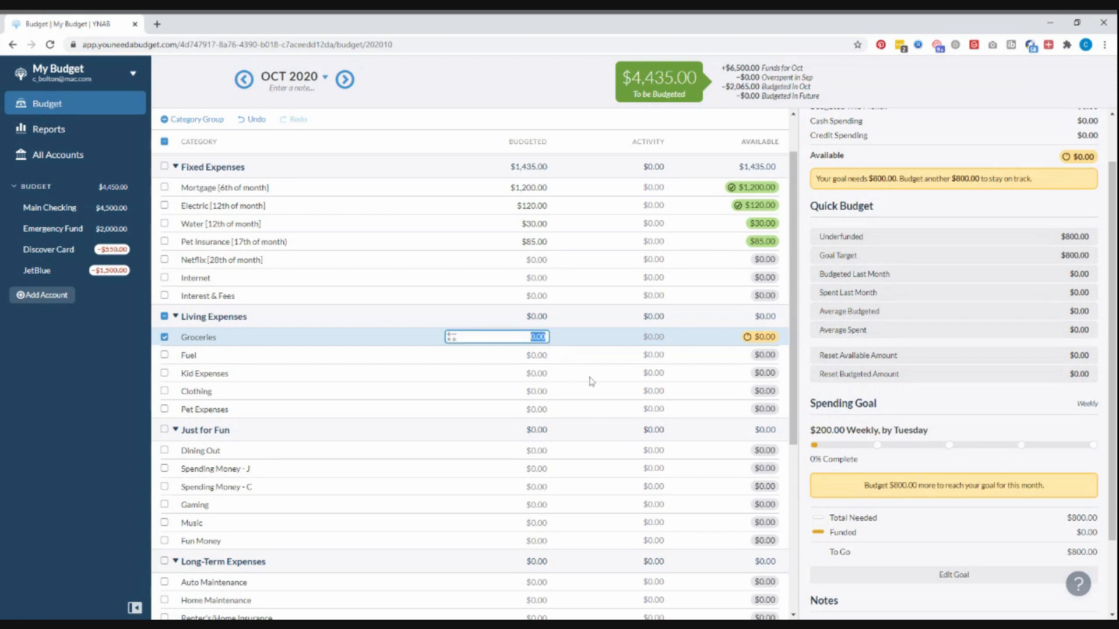
type("5")
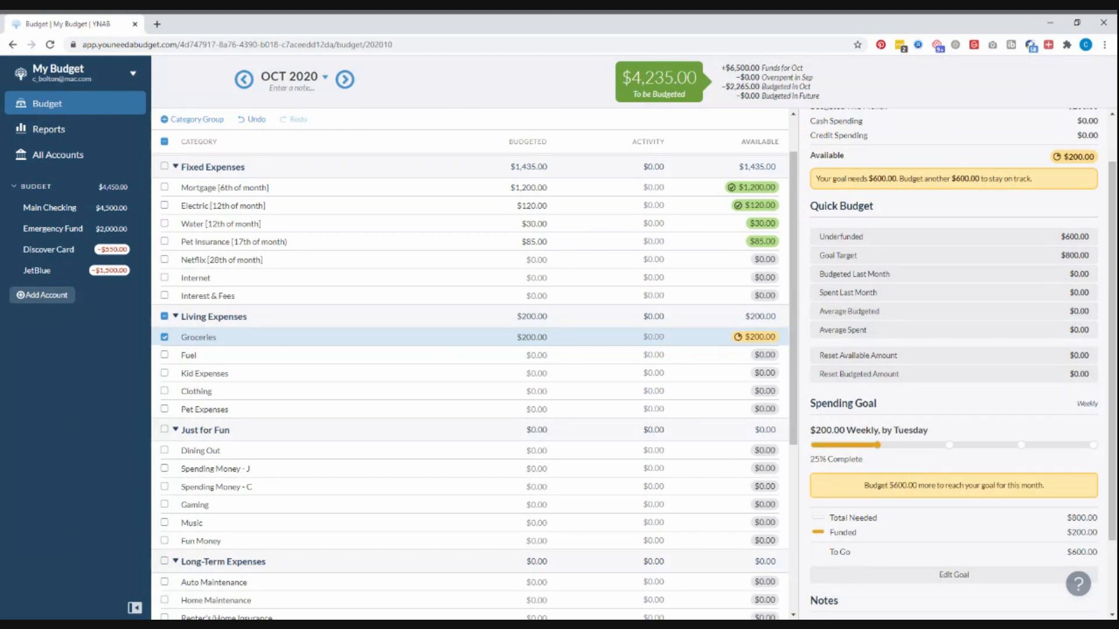
left_click_drag(809, 459, 863, 459)
left_click(865, 459)
left_click(395, 361)
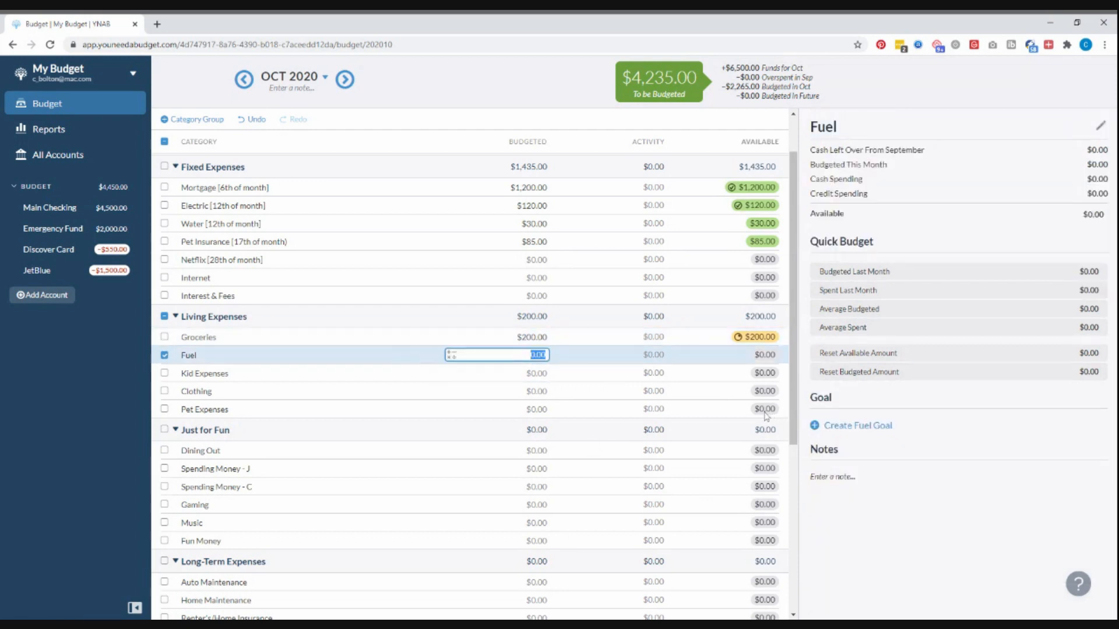
scroll(584, 408, "down", 2)
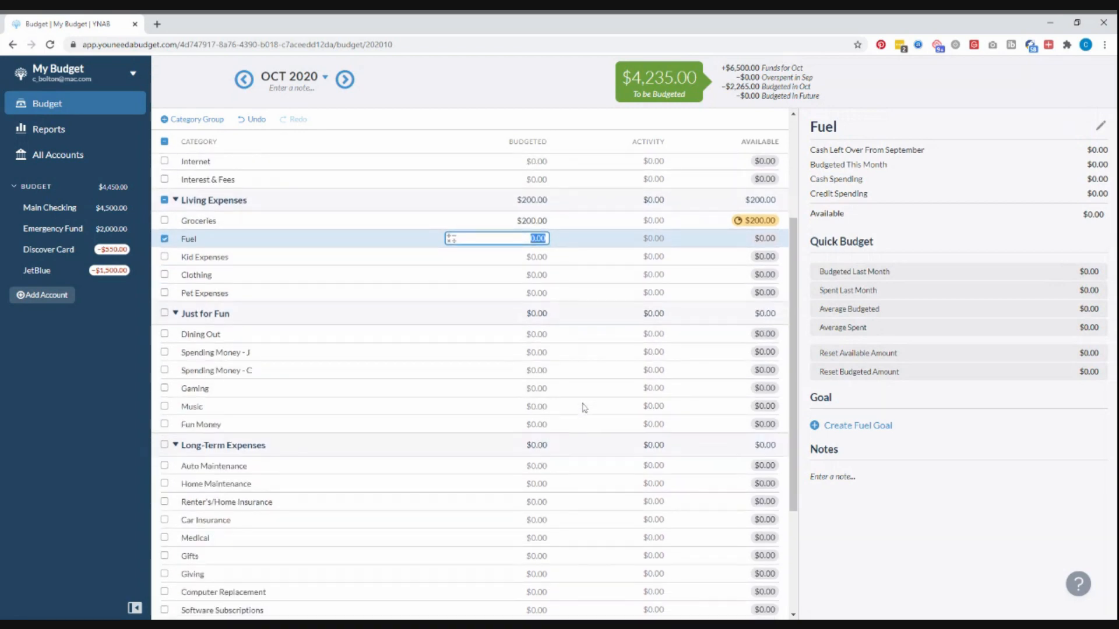
scroll(585, 408, "down", 1)
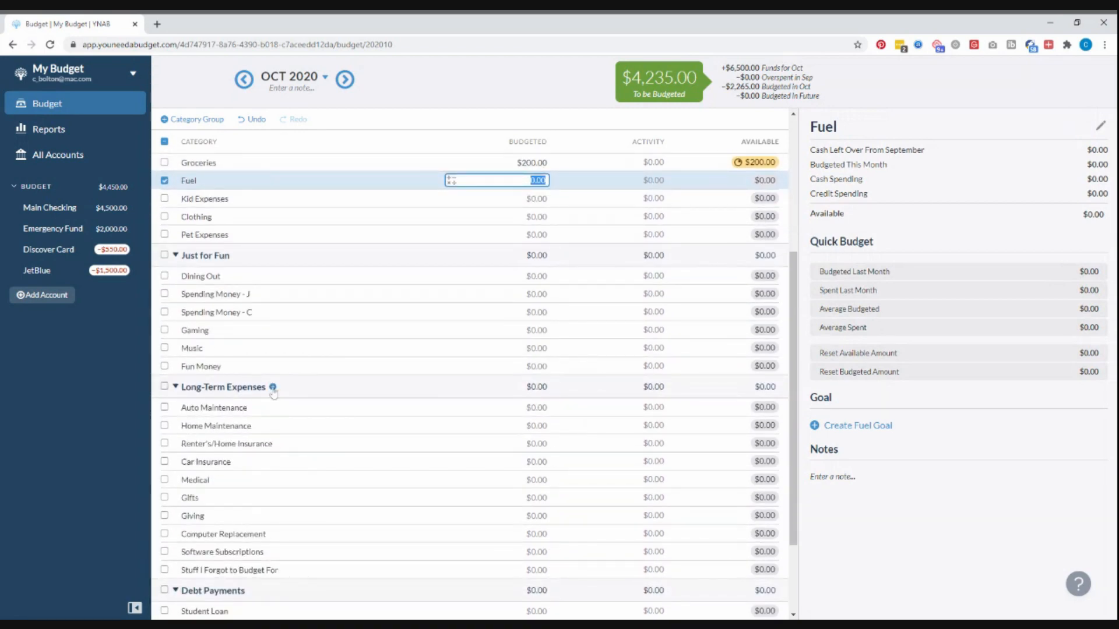
scroll(273, 395, "up", 2)
scroll(273, 392, "down", 2)
scroll(297, 345, "up", 4)
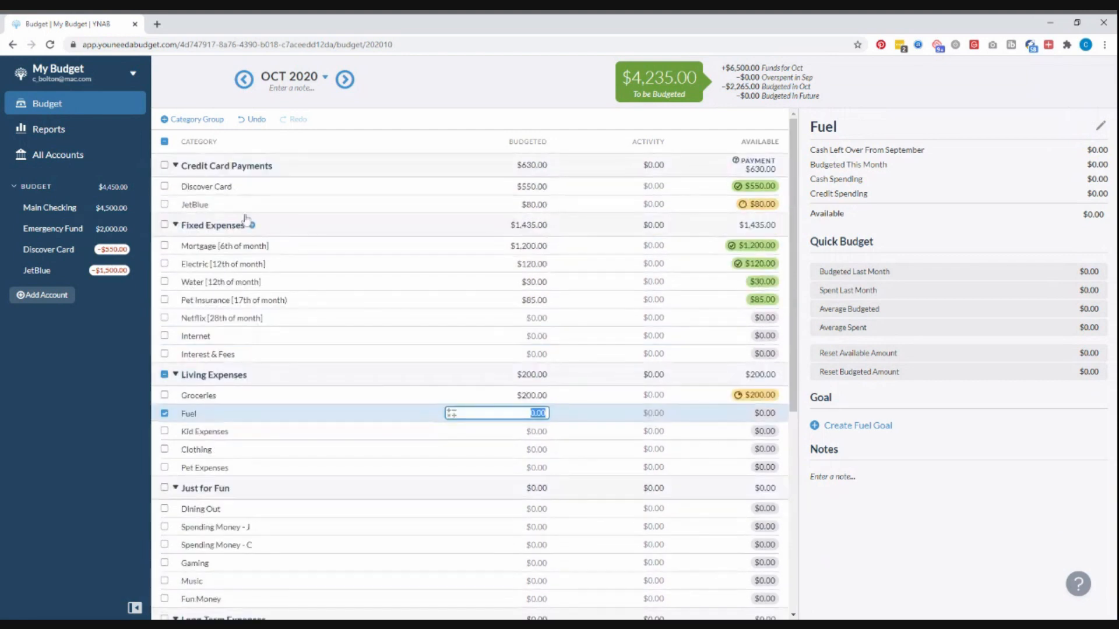
left_click(161, 413)
- Add a category group named Gifts & Giving and place it between Just for Fun and Long-Term Expenses
left_click(194, 120)
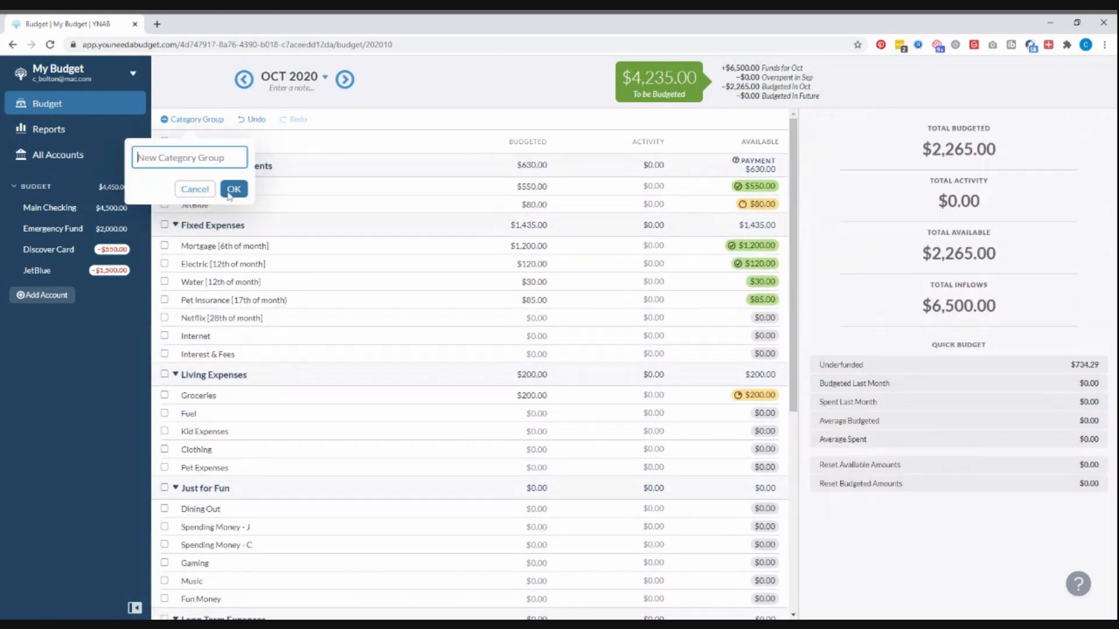
type("Gifts & ")
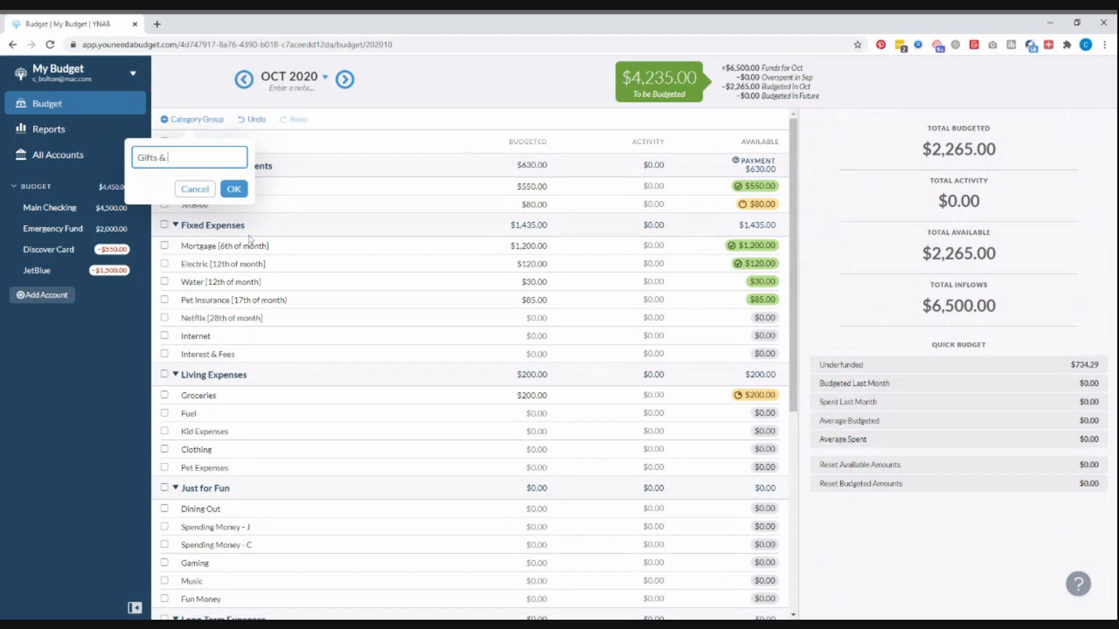
type("Giving")
key("Return")
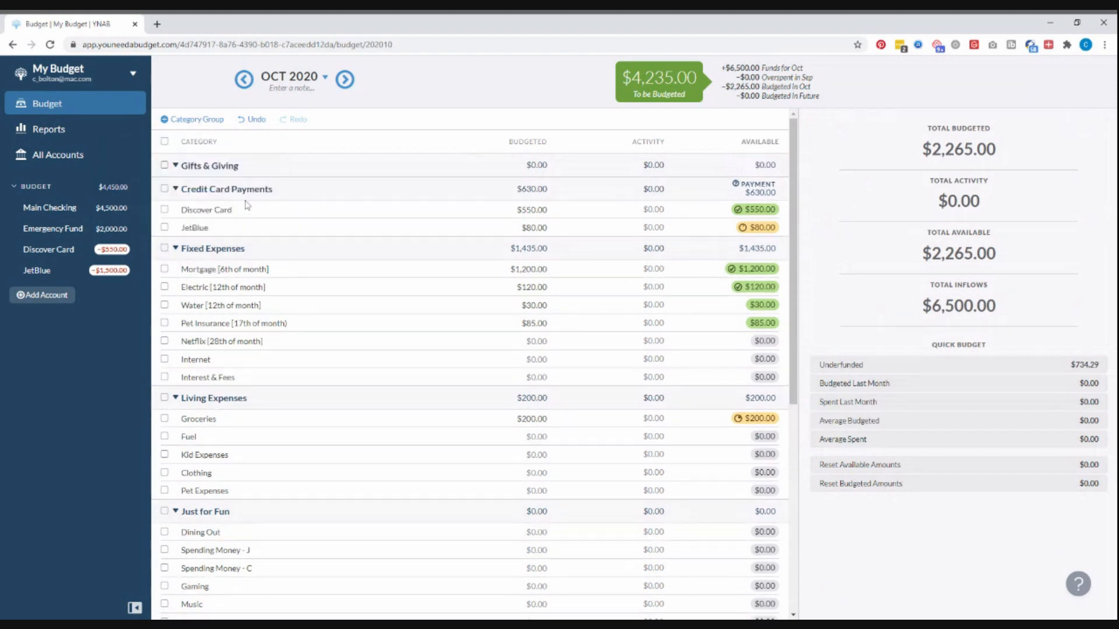
left_click_drag(241, 166, 250, 279)
- Move the Gifts and Giving categories from Long-Term Expenses into the Gifts & Giving group
scroll(292, 392, "down", 2)
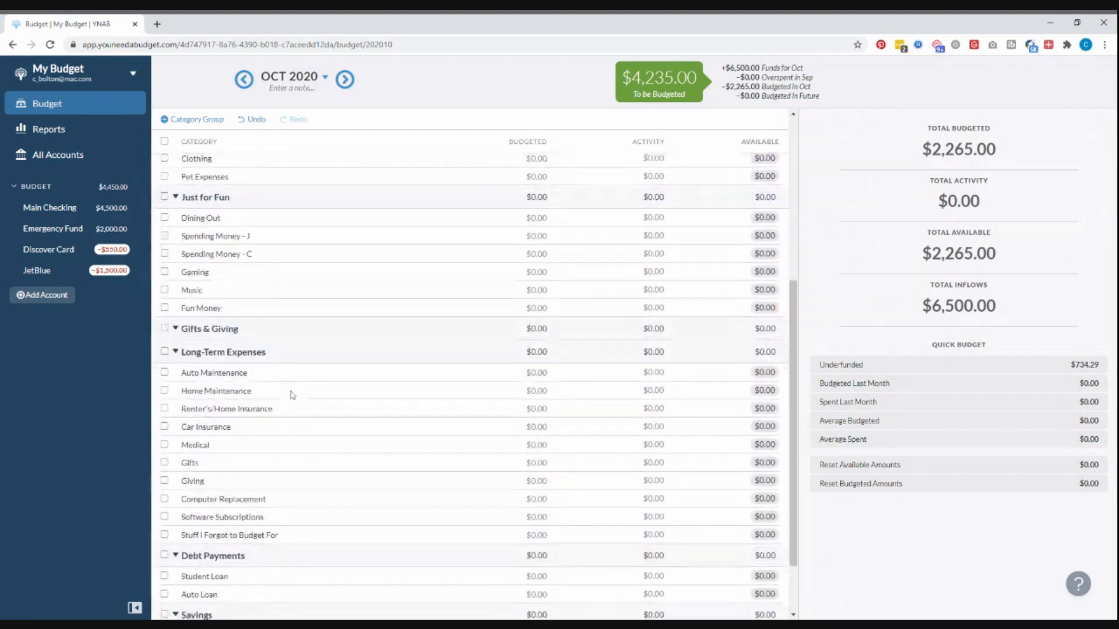
left_click(213, 469)
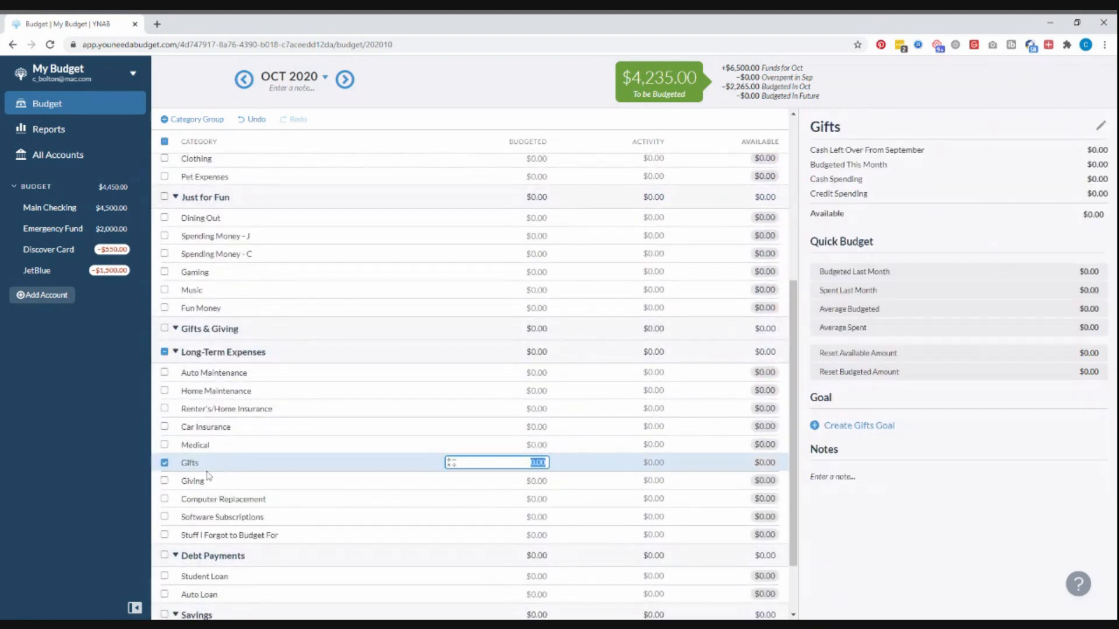
left_click(201, 483, "ctrl")
left_click_drag(229, 480, 227, 477)
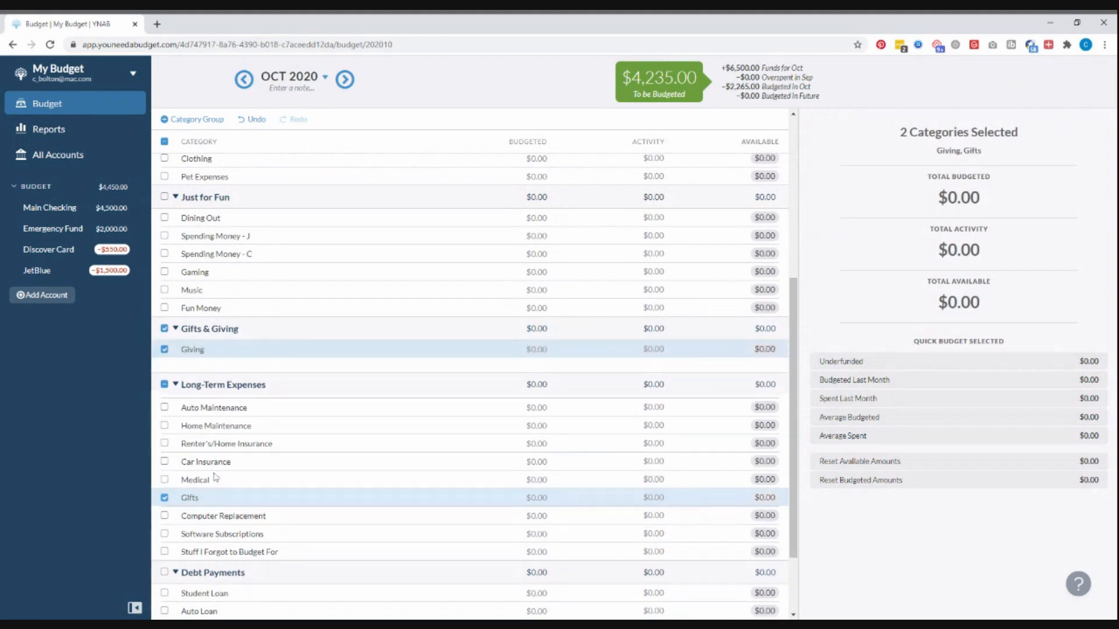
- Add a category named Holiday Gifts to the Gifts & Giving group
left_click(246, 329)
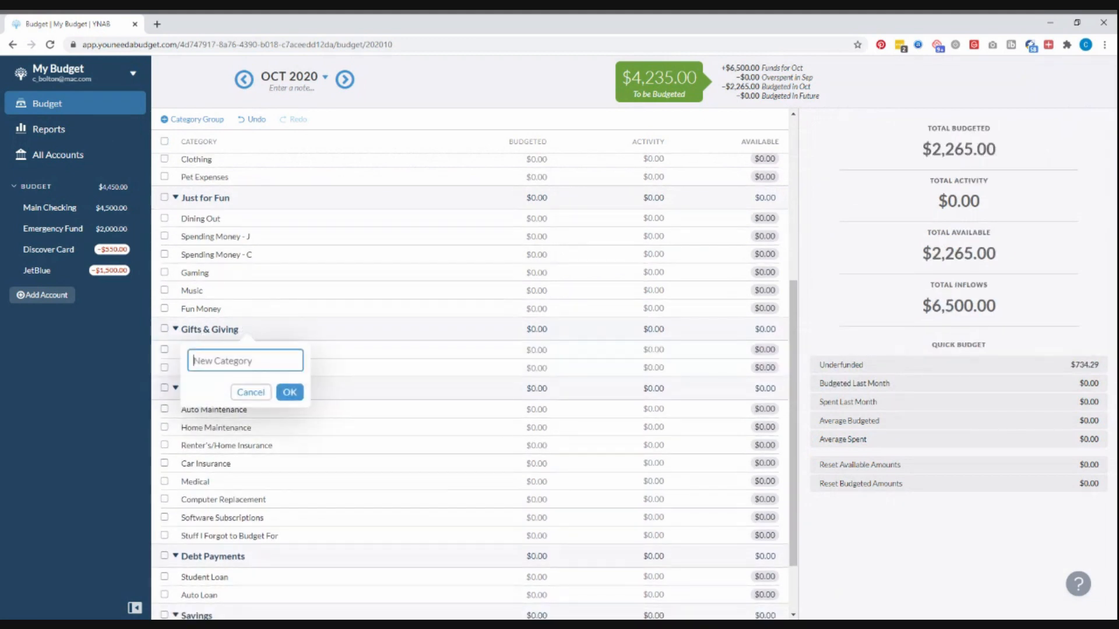
type("Holiday Gifts")
key("Return")
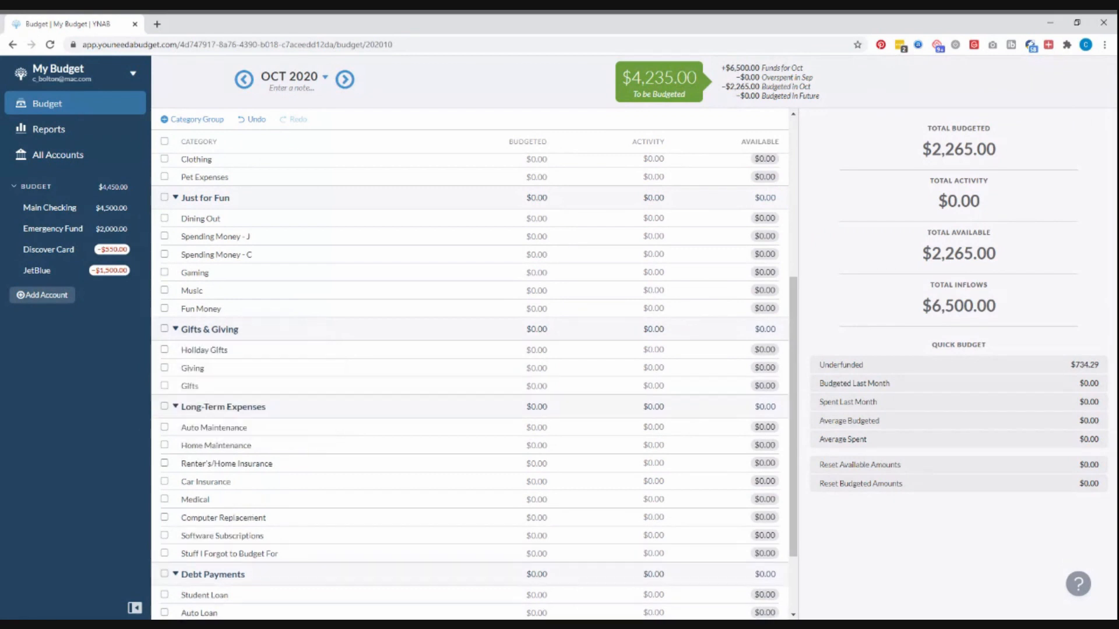
- Create a Monthly Savings Builder goal of $15 for the Gifts category
left_click(307, 389)
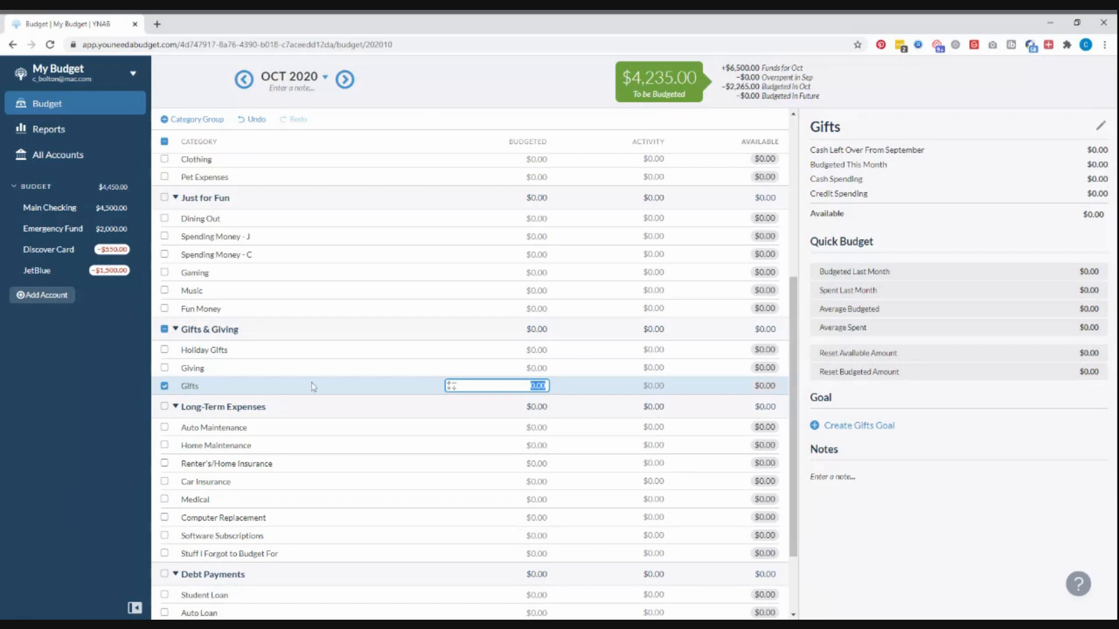
left_click(166, 386)
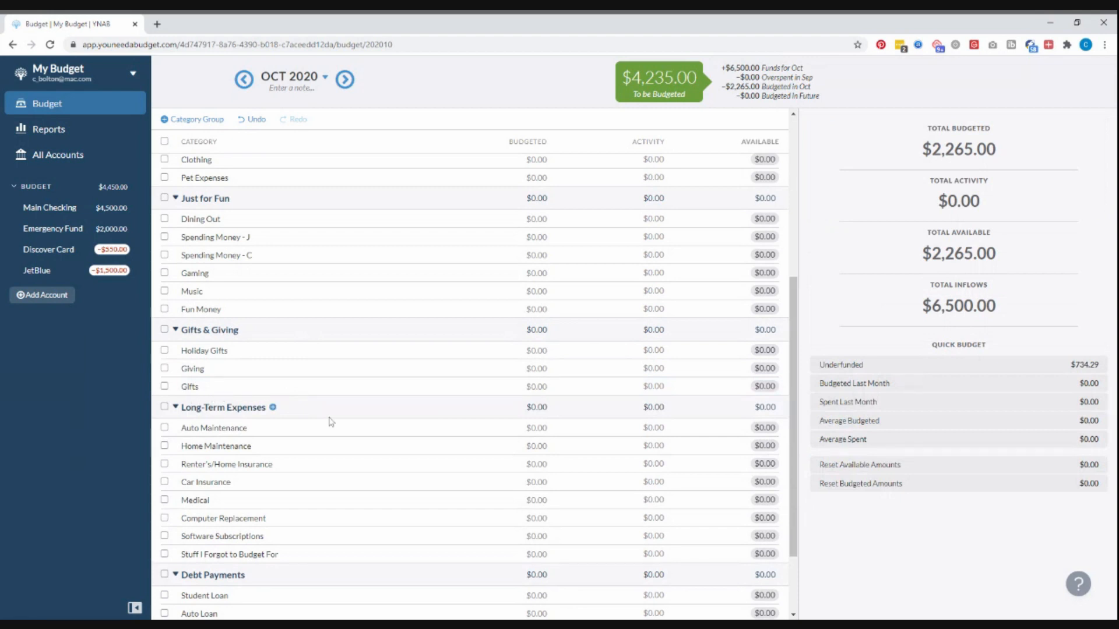
left_click(348, 390)
left_click(895, 433)
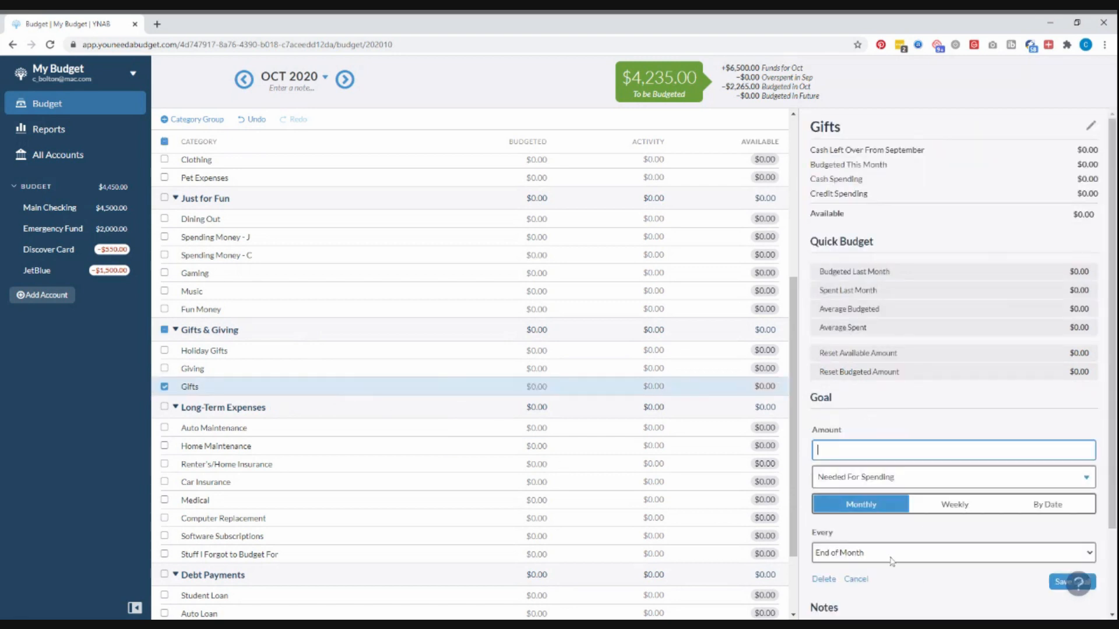
left_click(925, 387)
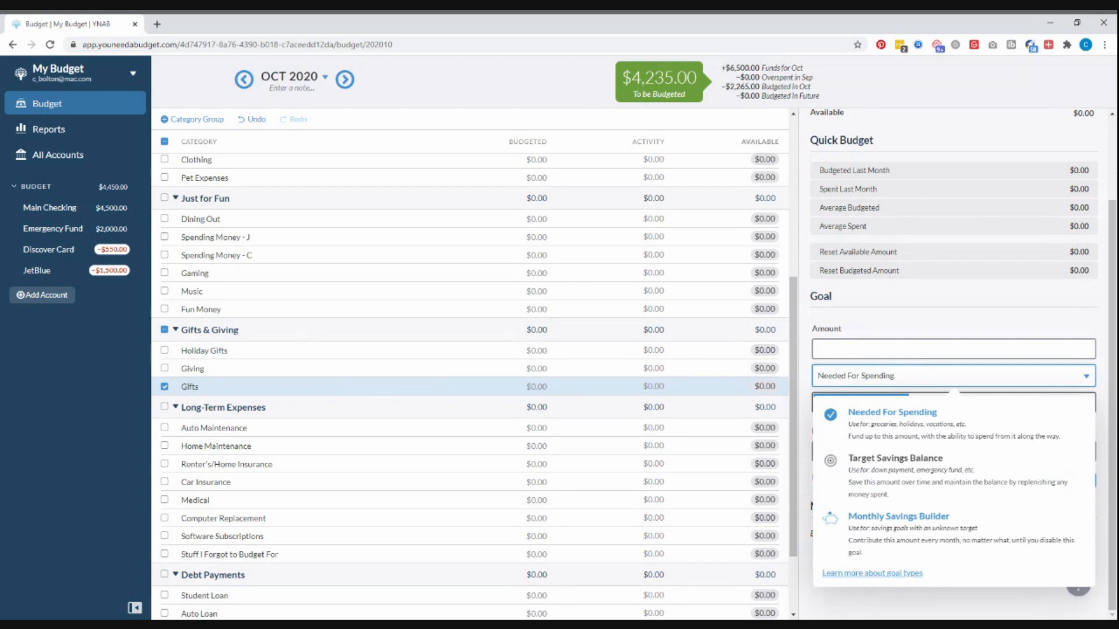
left_click(898, 517)
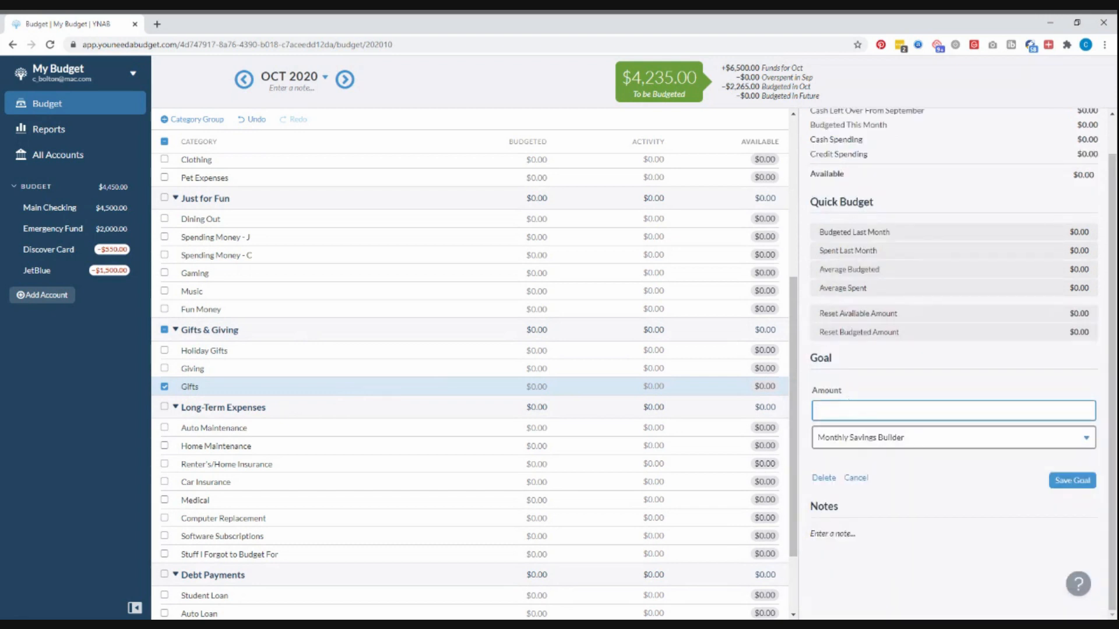
left_click(1063, 482)
scroll(1057, 489, "down", 1)
- Budget $15 for the Gifts category in October 2020
left_click(524, 387)
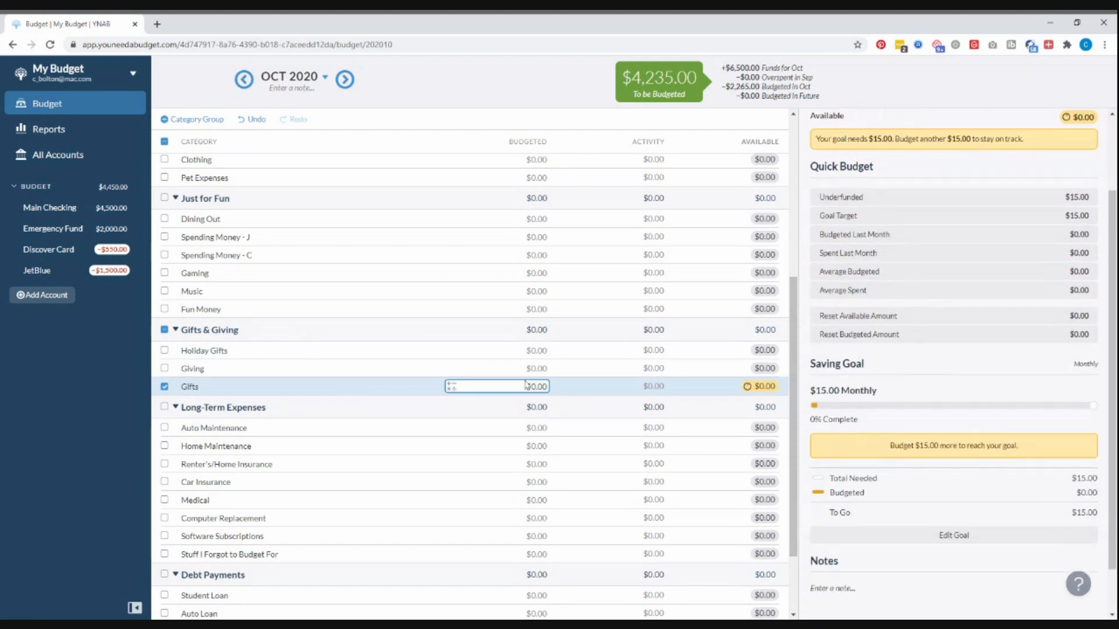
type("15")
key("Return")
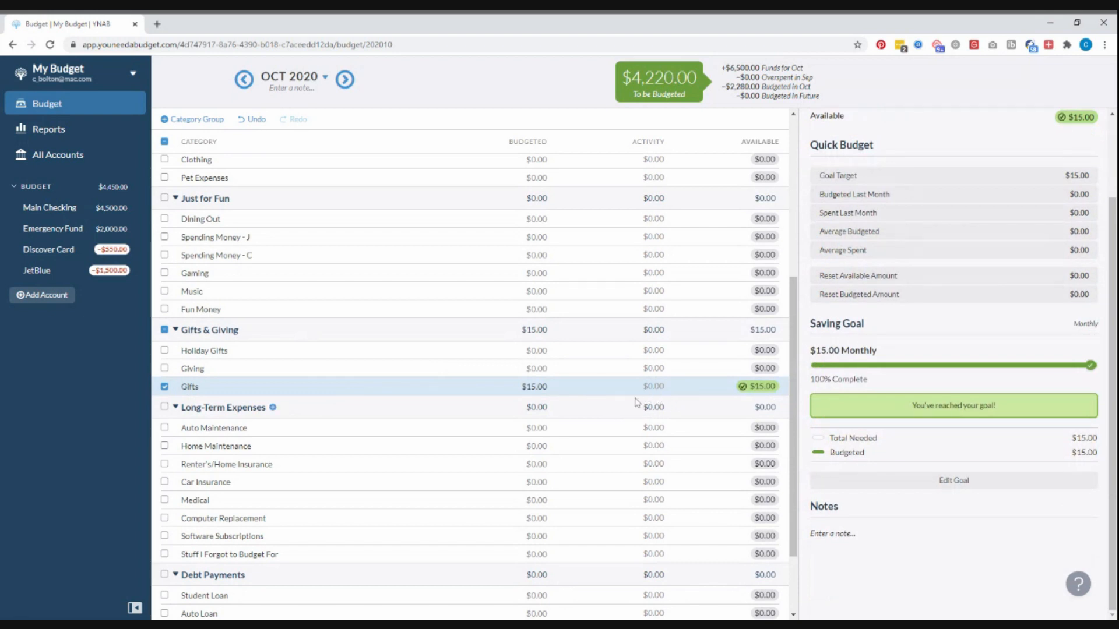
- Budget $15 for the Gifts category in November 2020
left_click(345, 80)
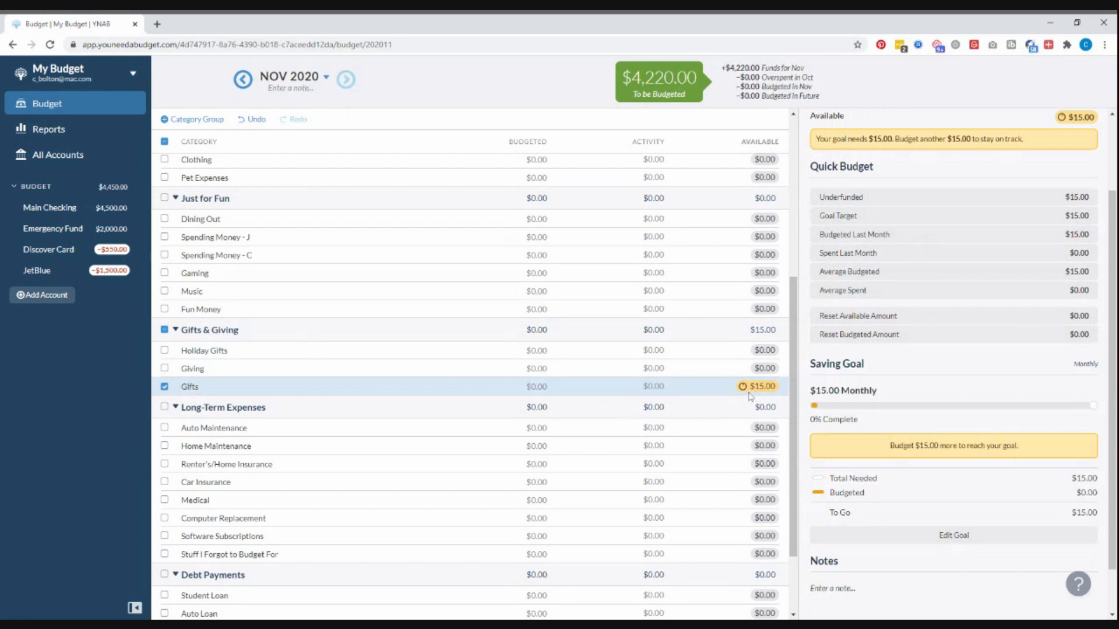
left_click(575, 391)
type("15")
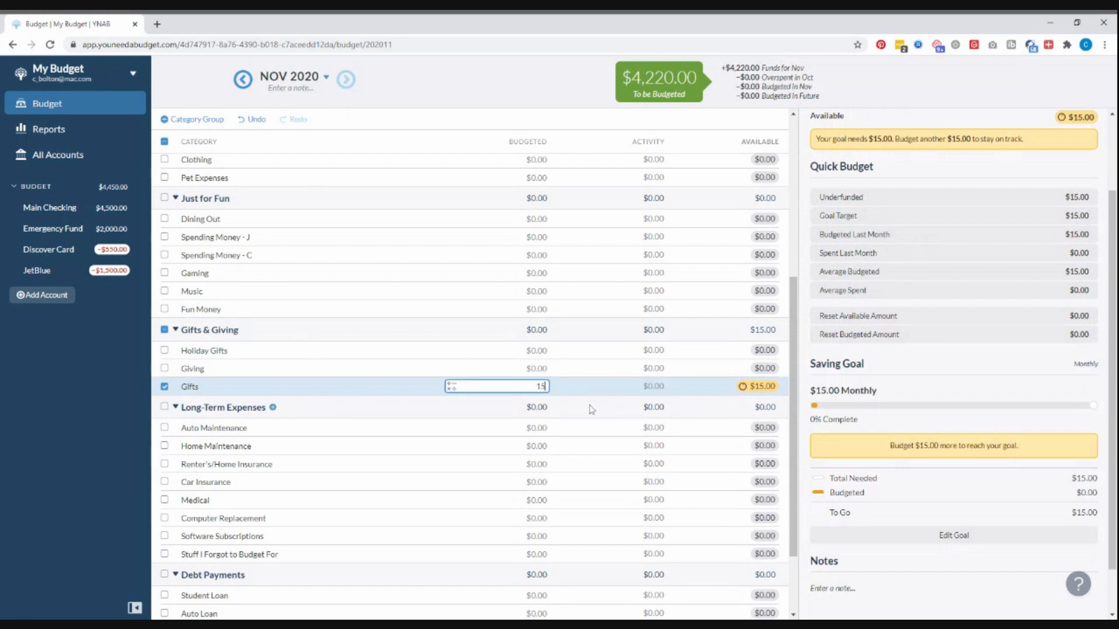
key("Return")
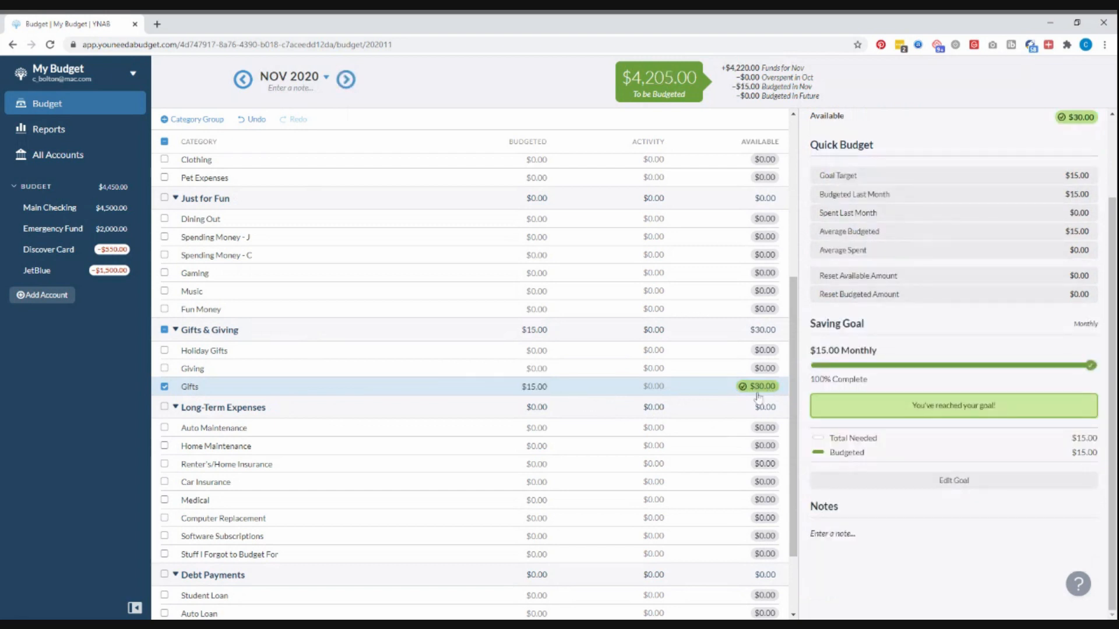
left_click(524, 387)
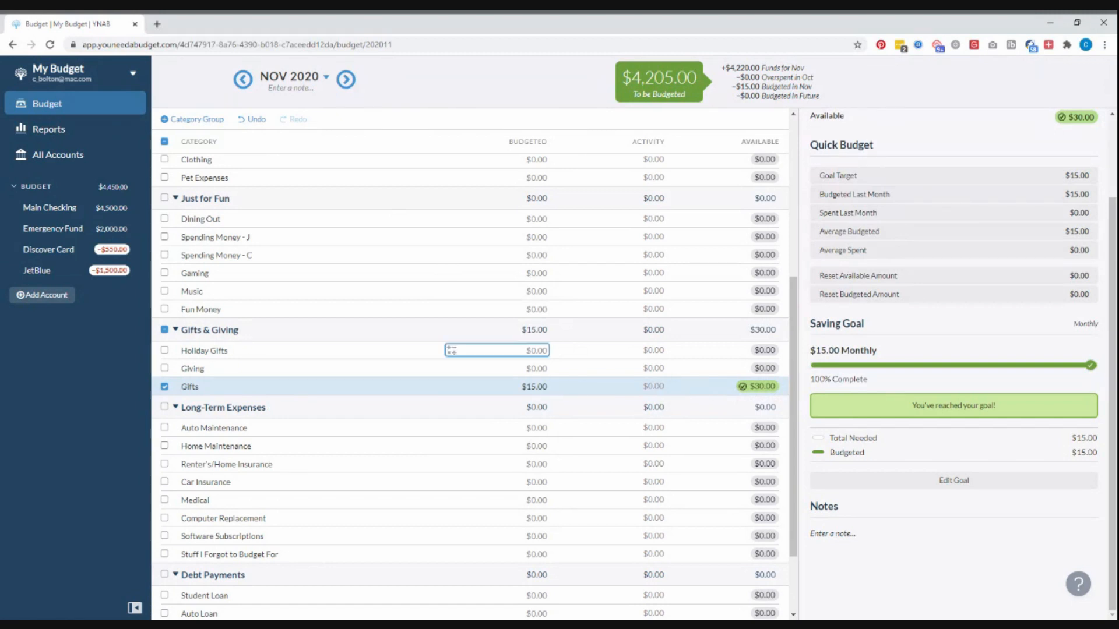
- Go back to the September 2020 budget, clear the Gifts selection and look over the Groceries category for that month
left_click(244, 80)
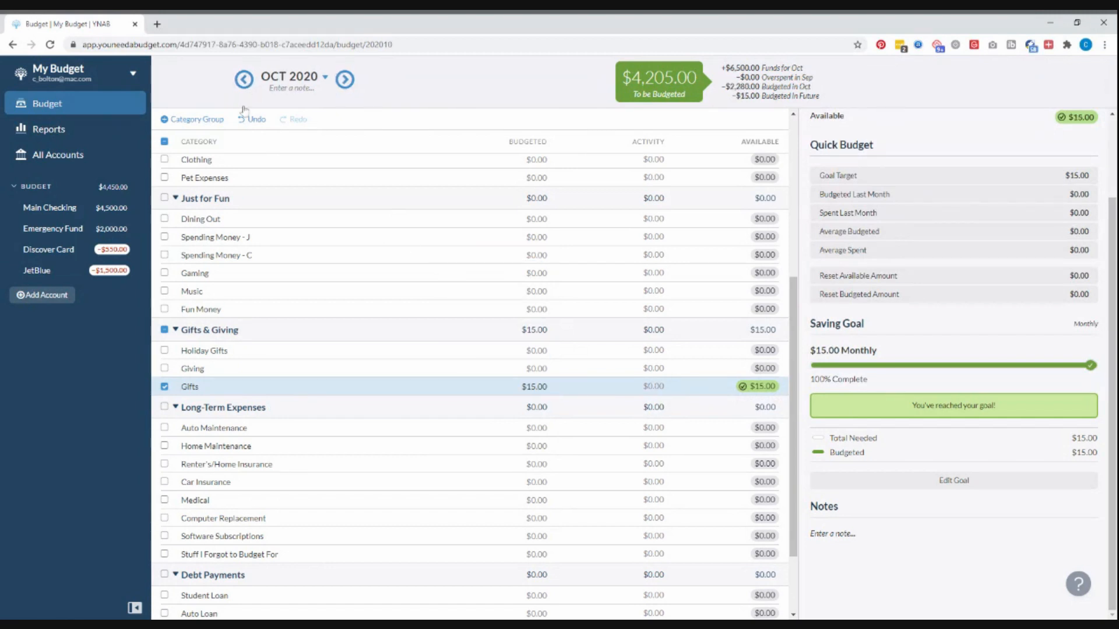
left_click(244, 79)
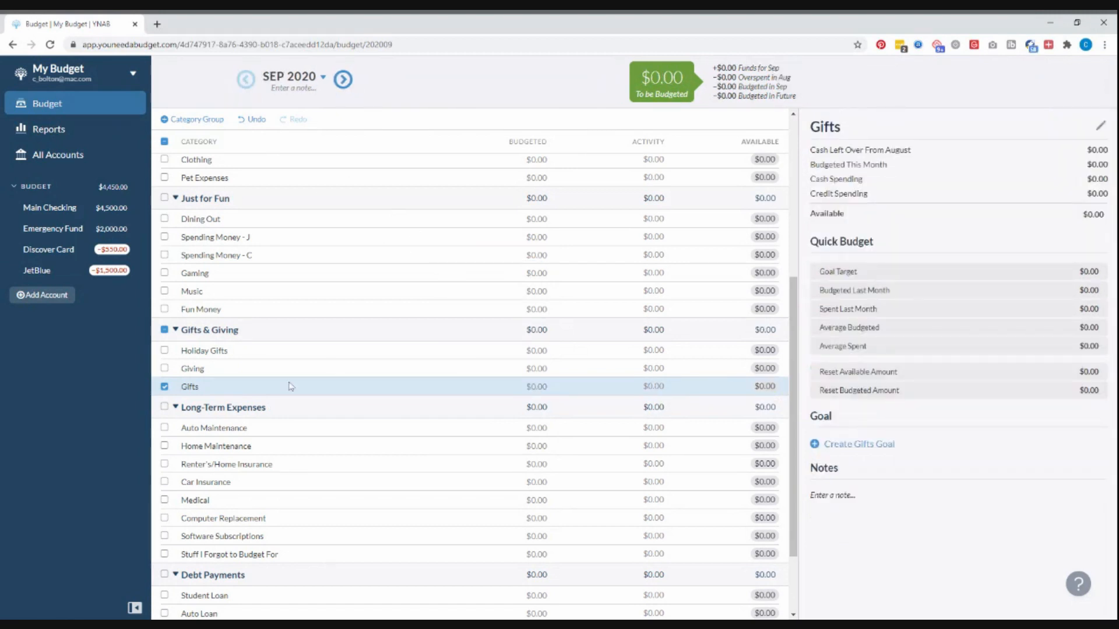
left_click(164, 387)
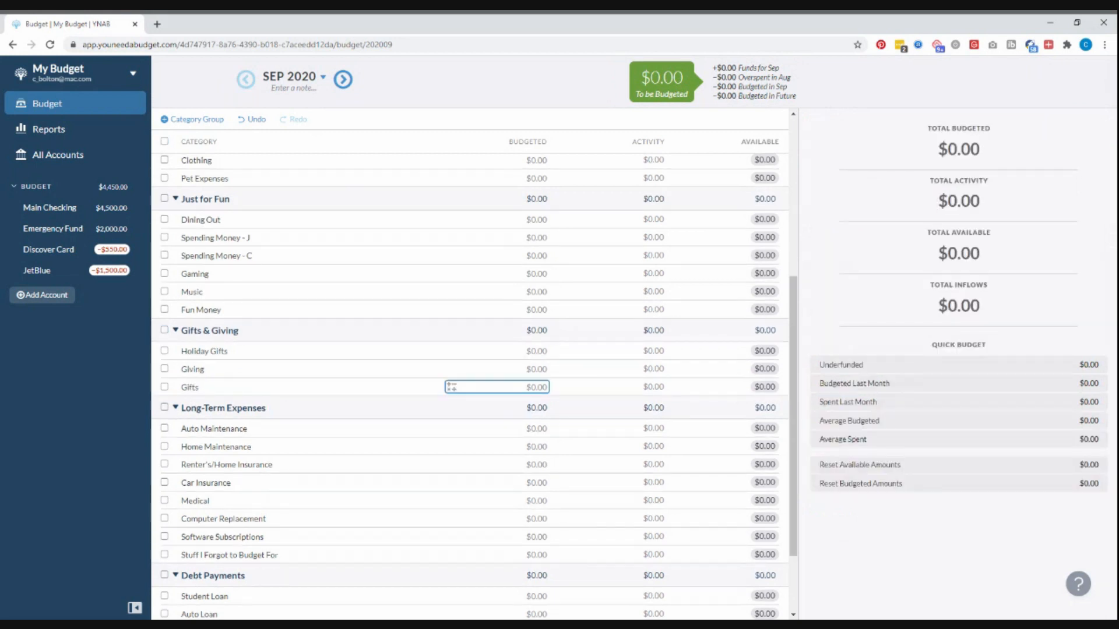
scroll(314, 287, "up", 2)
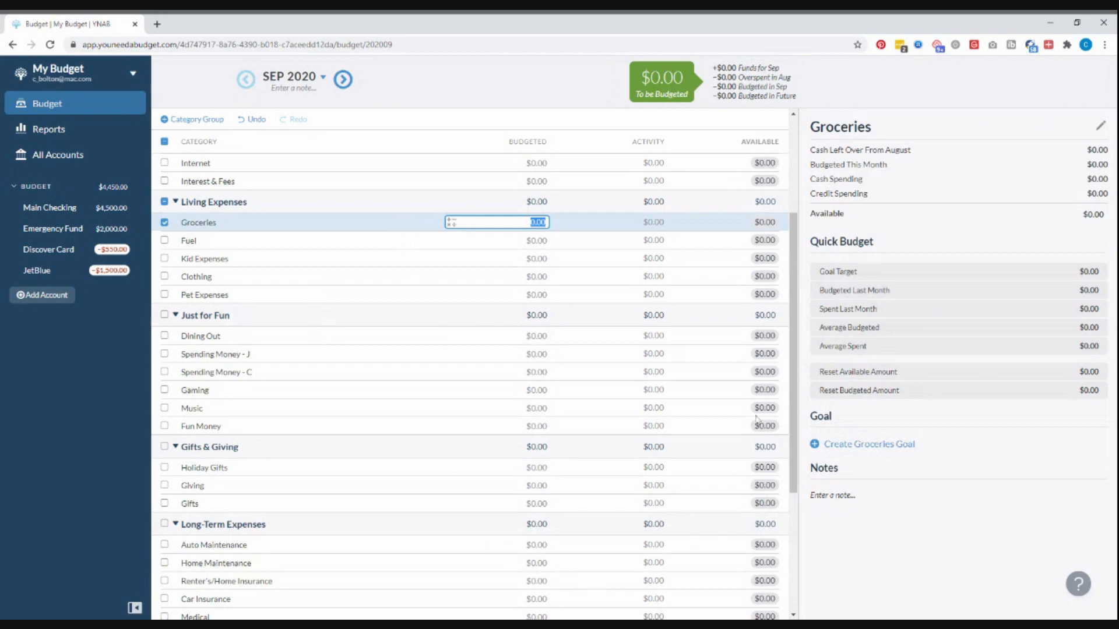
scroll(640, 361, "up", 3)
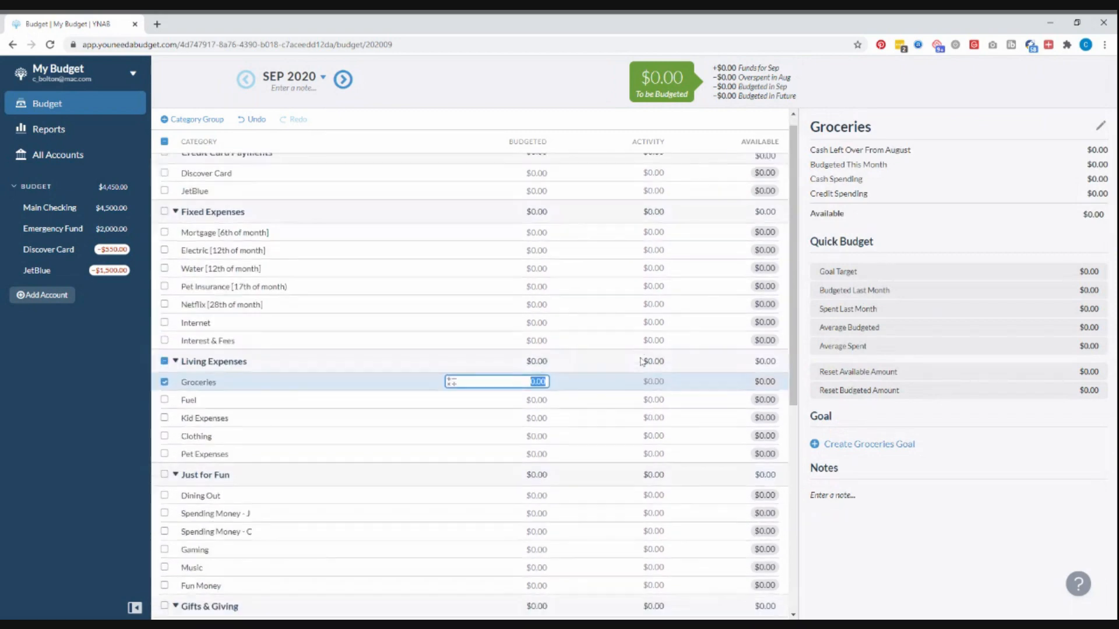
scroll(642, 362, "down", 2)
- Compare the Groceries category's weekly spending goal in October and November 2020, returning to October
left_click(351, 81)
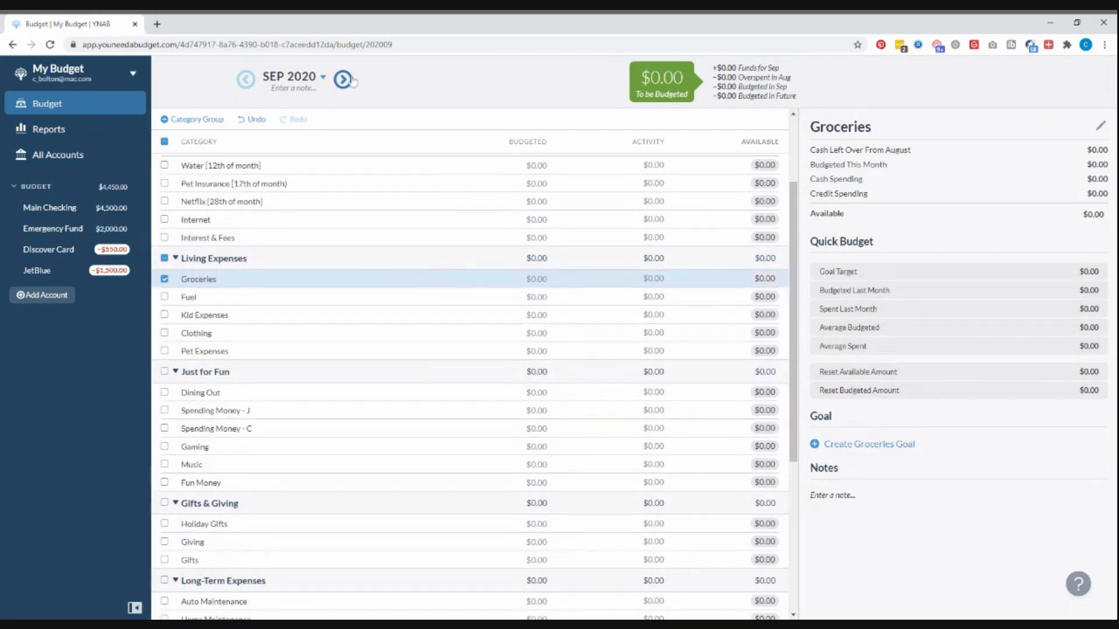
left_click(352, 80)
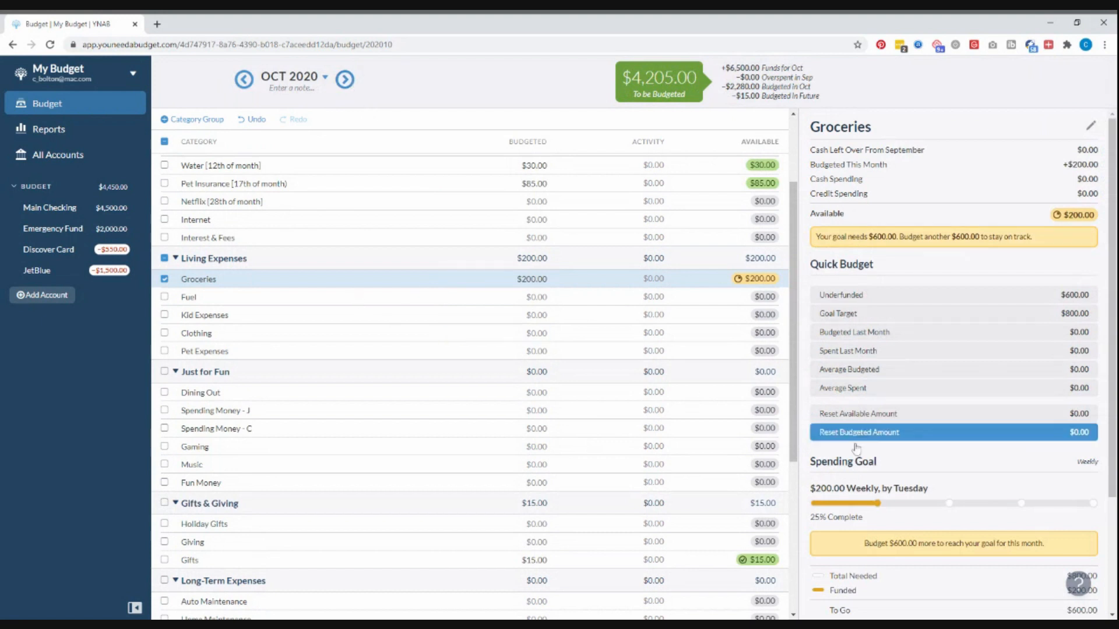
scroll(856, 449, "down", 3)
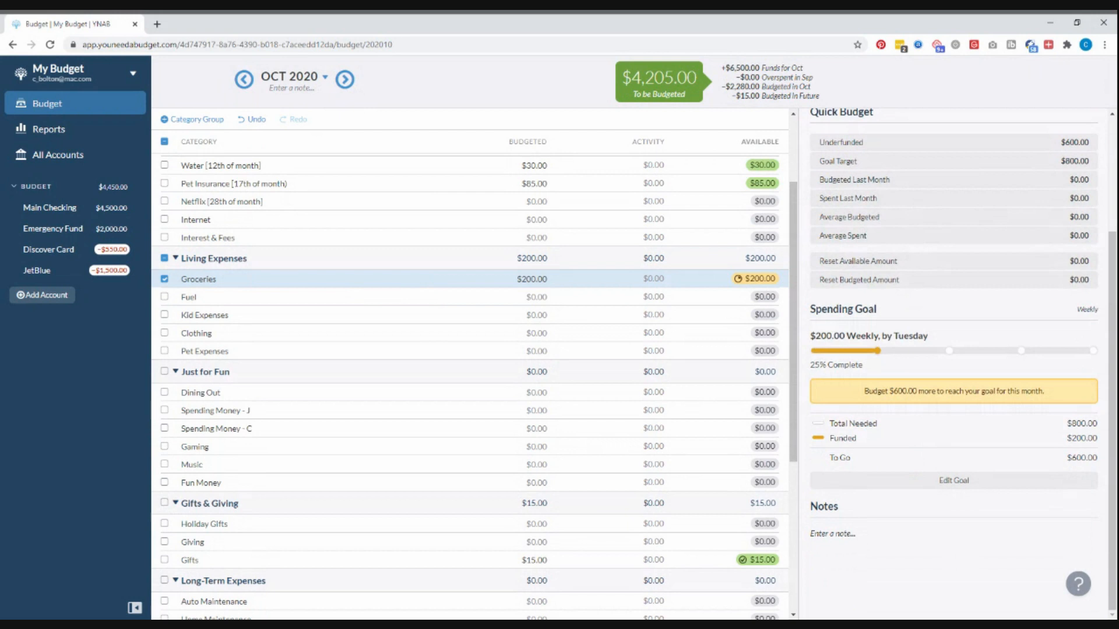
left_click(344, 79)
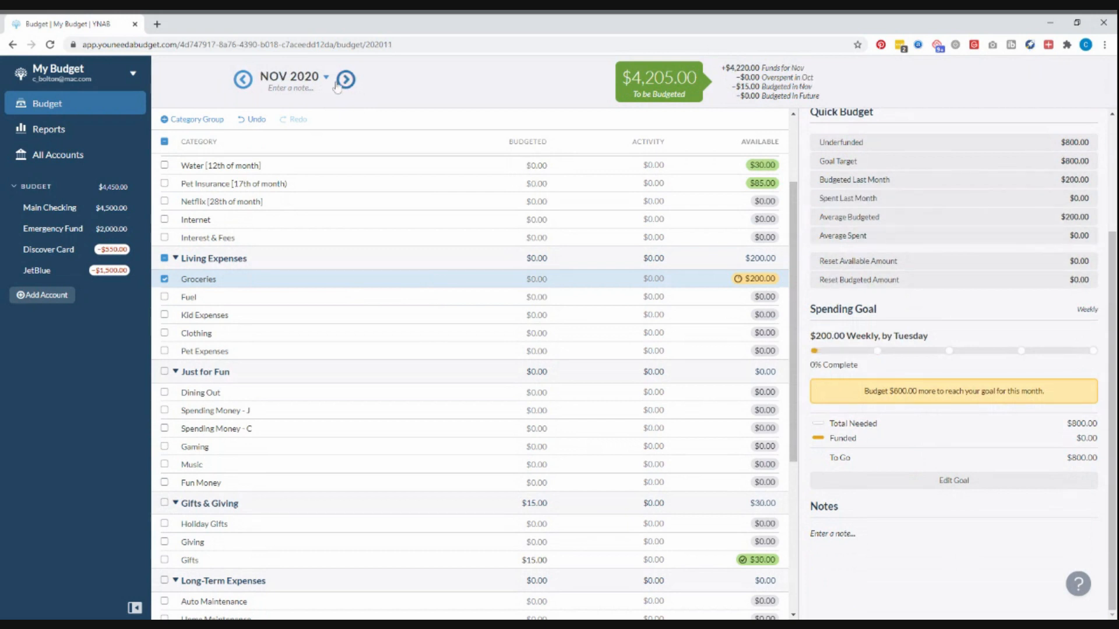
left_click(242, 81)
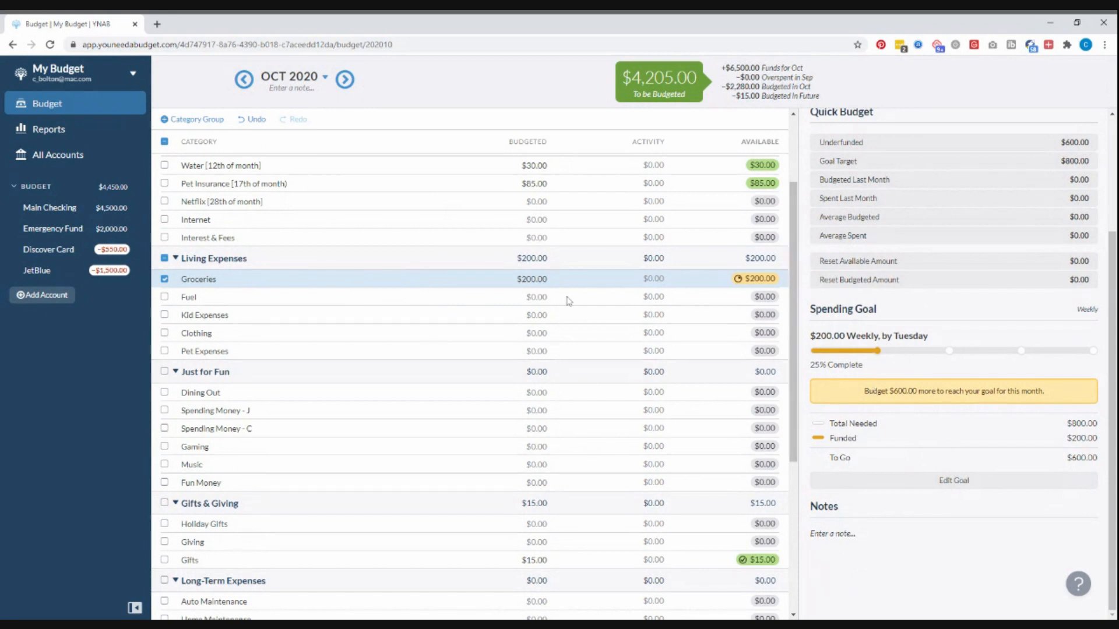
left_click(528, 297)
key("Down")
key("Down")
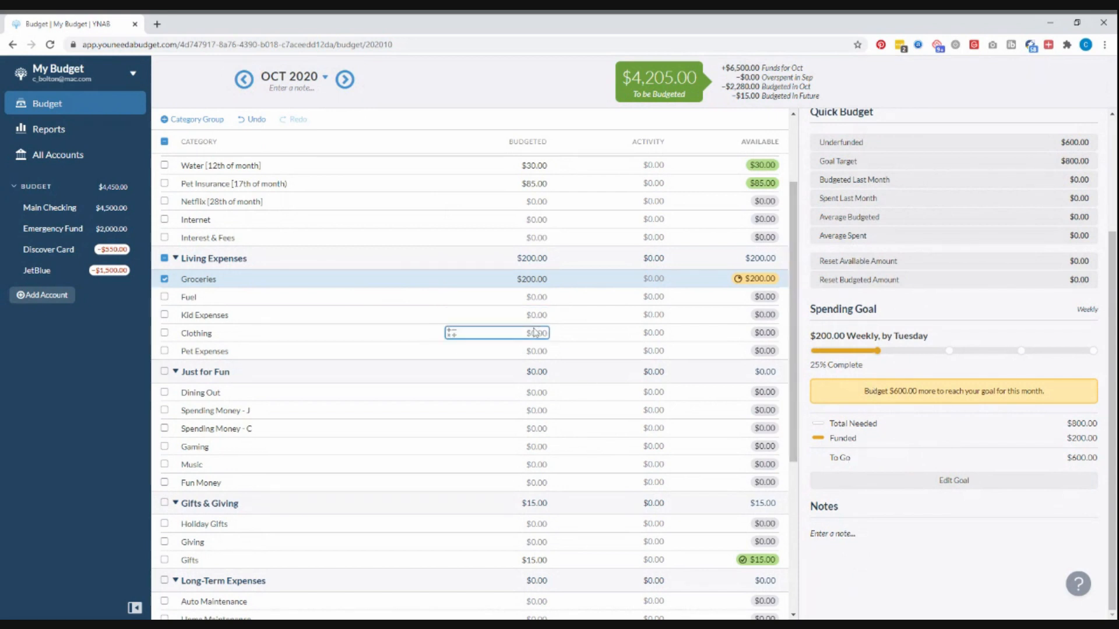
key("Up")
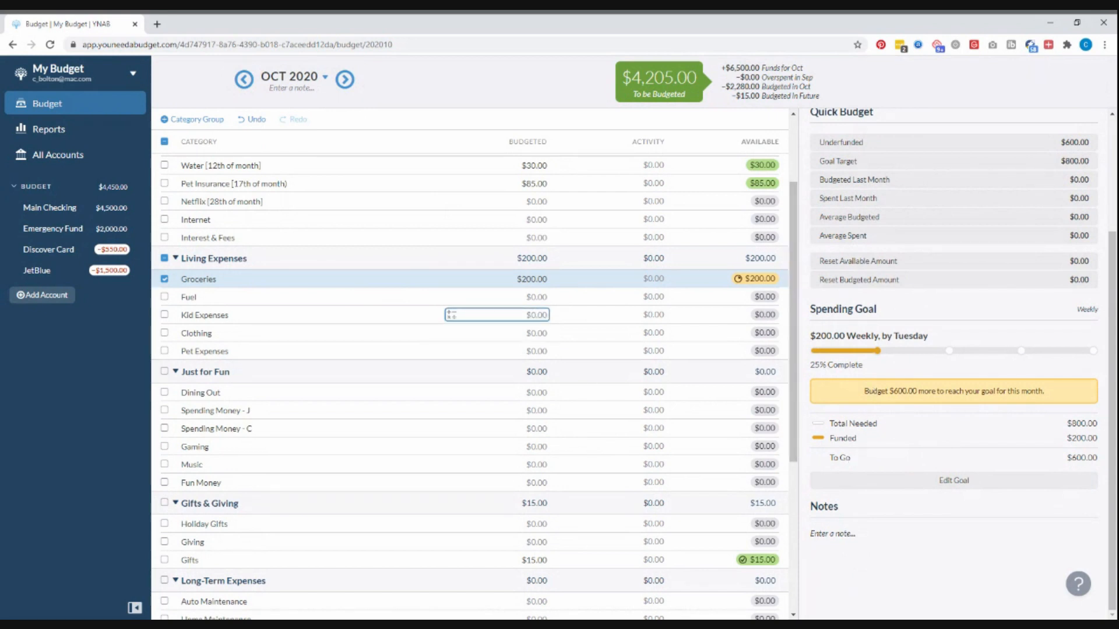
- Create a Monthly Savings Builder goal of $80 for the Spending Money - J category
scroll(444, 340, "down", 1)
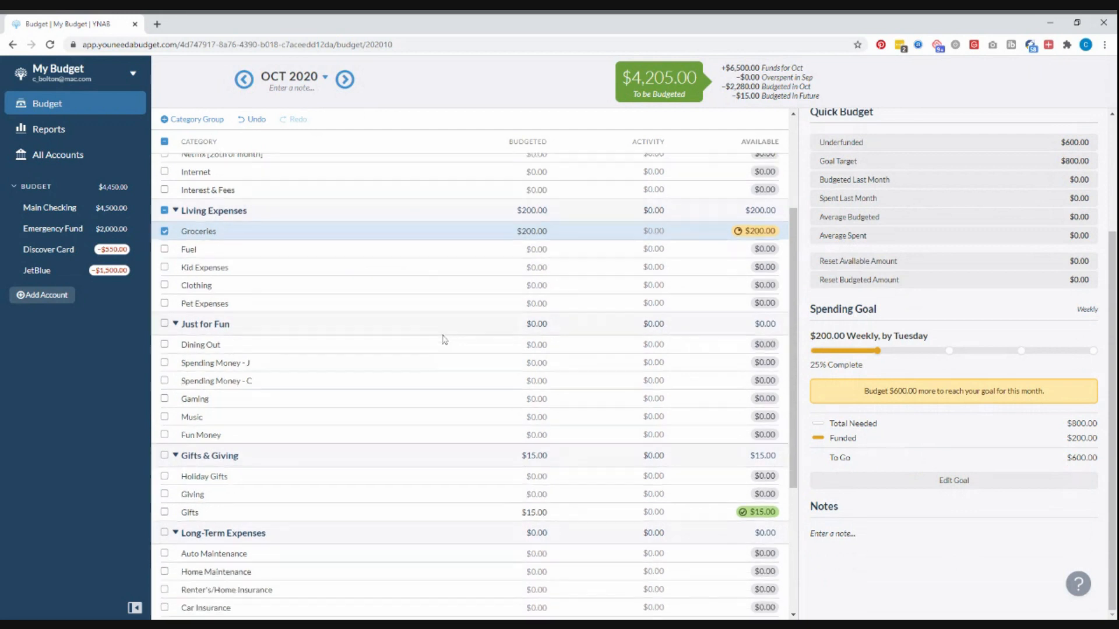
left_click(450, 352)
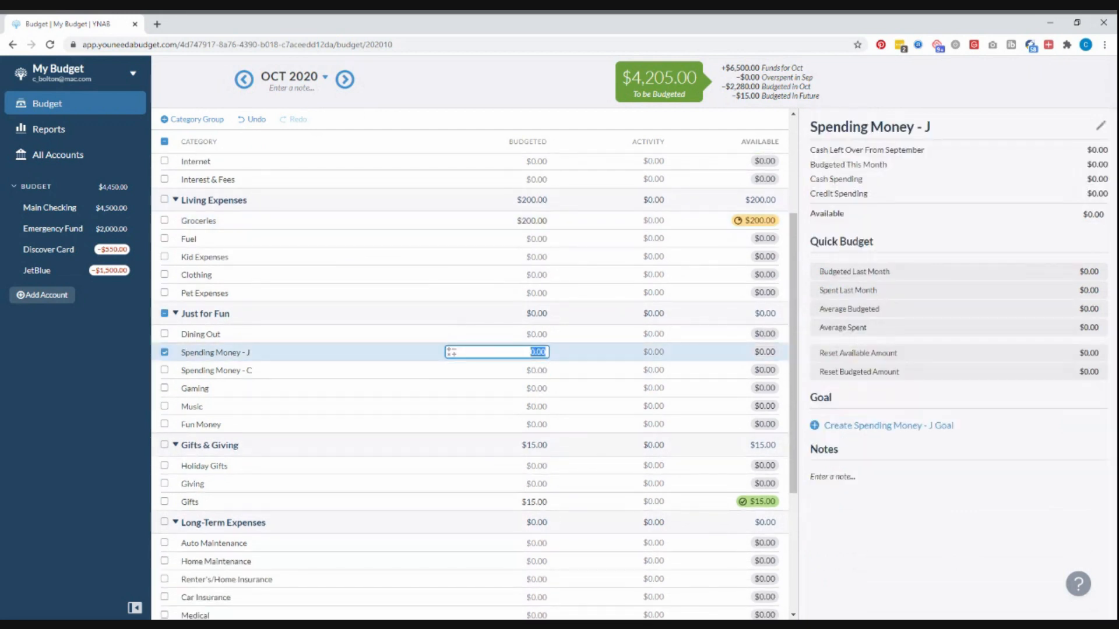
left_click(863, 425)
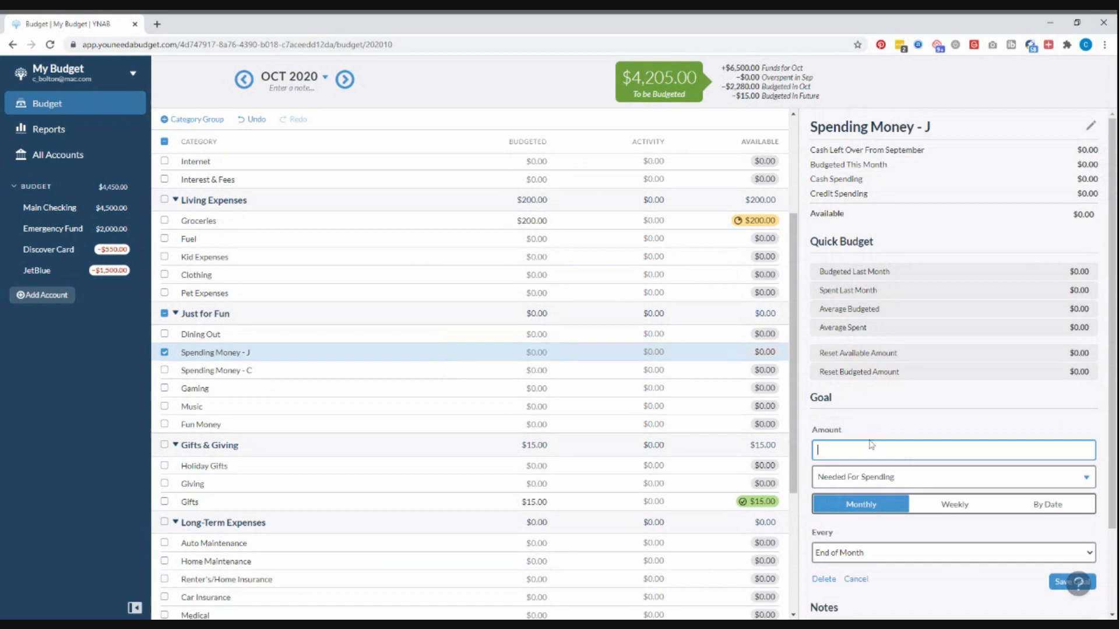
left_click(907, 479)
left_click(874, 387)
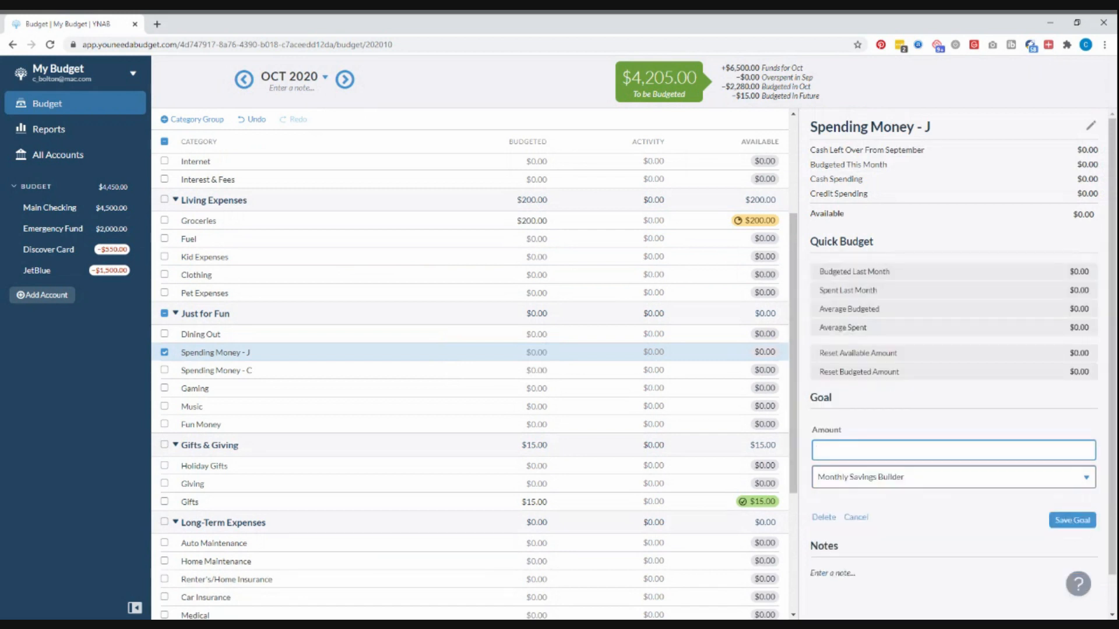
left_click(1079, 520)
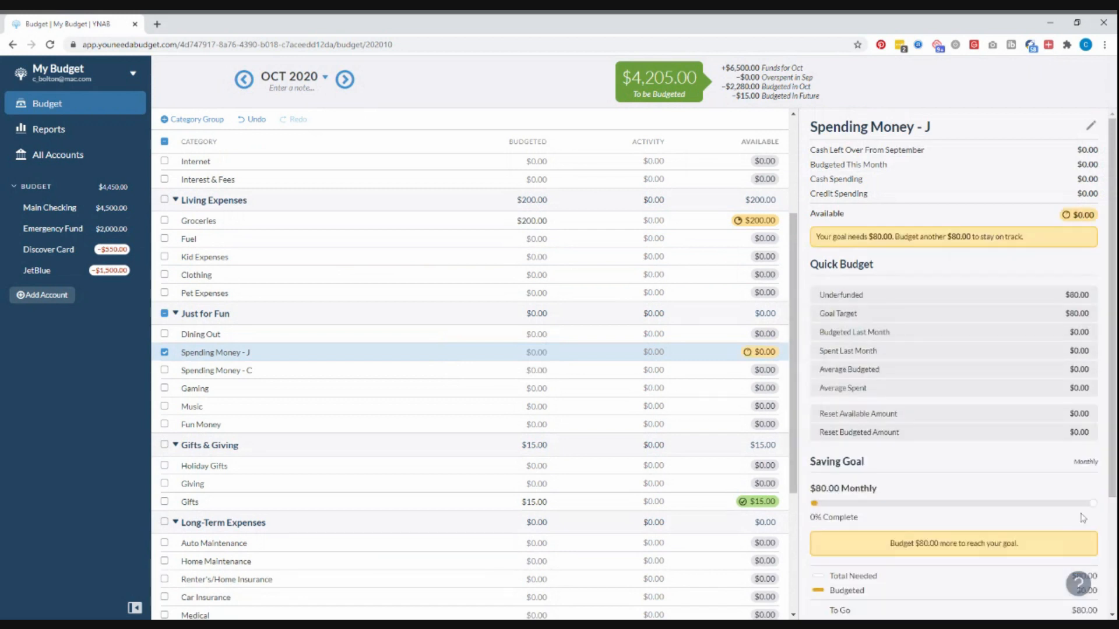
scroll(1082, 517, "down", 1)
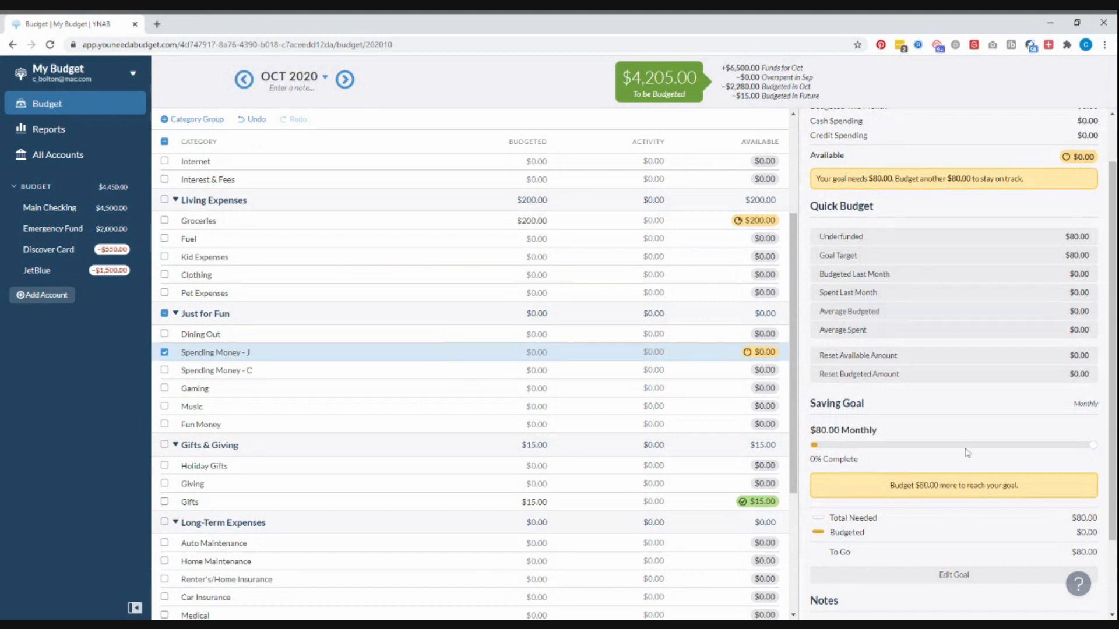
- Review the October 2020 category groups, including the Discover Card and Pet Insurance entries, and leave no category selected
scroll(637, 377, "down", 4)
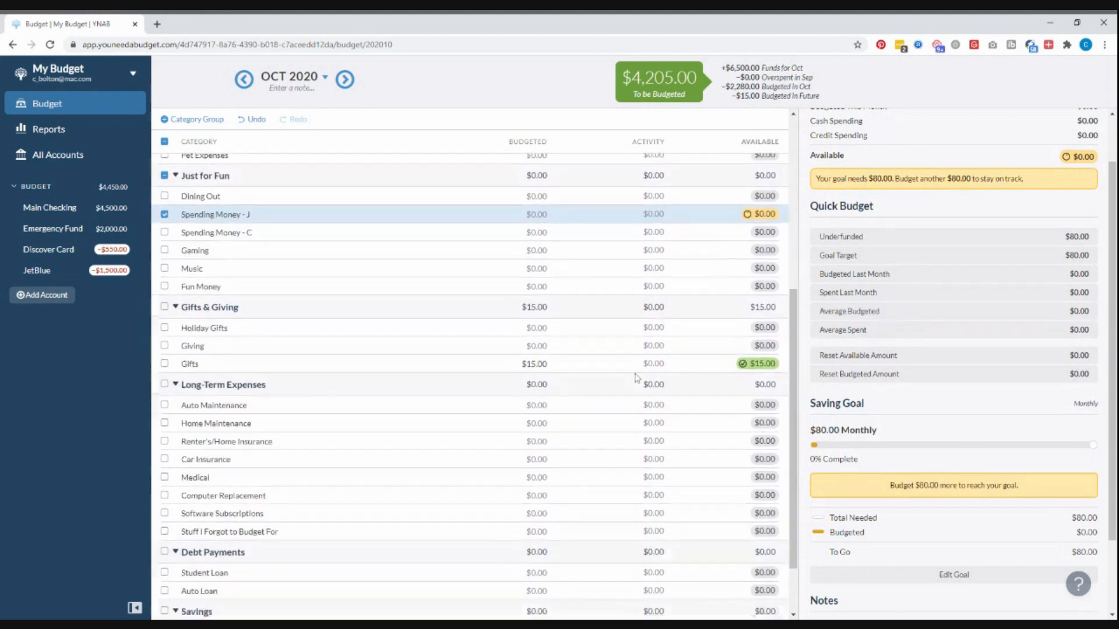
scroll(623, 377, "up", 5)
scroll(618, 378, "up", 2)
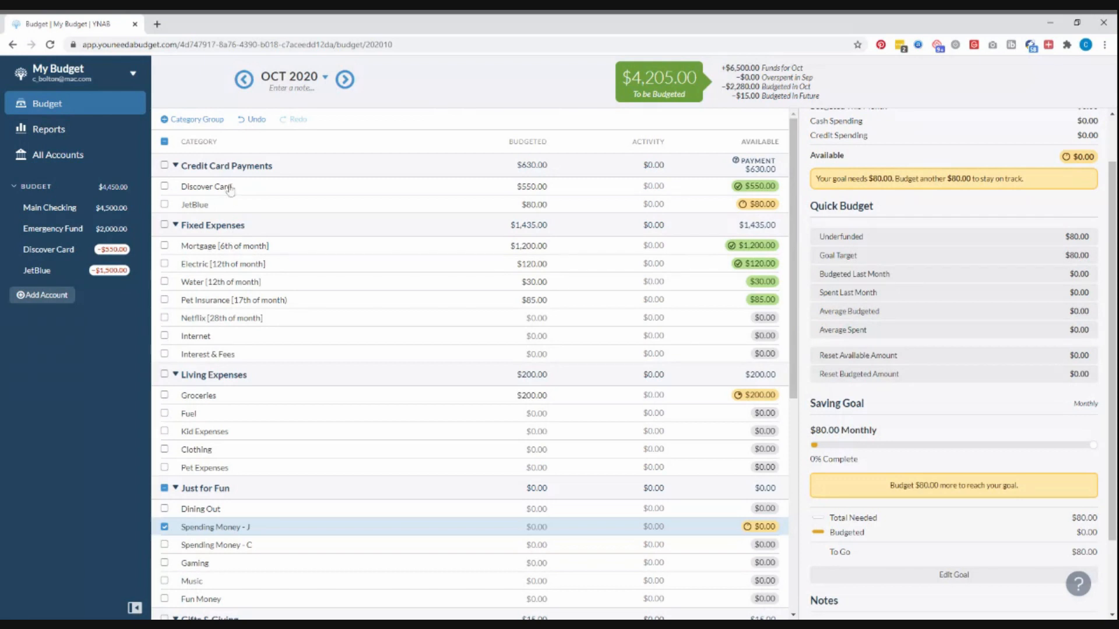
left_click(230, 188)
left_click(231, 194)
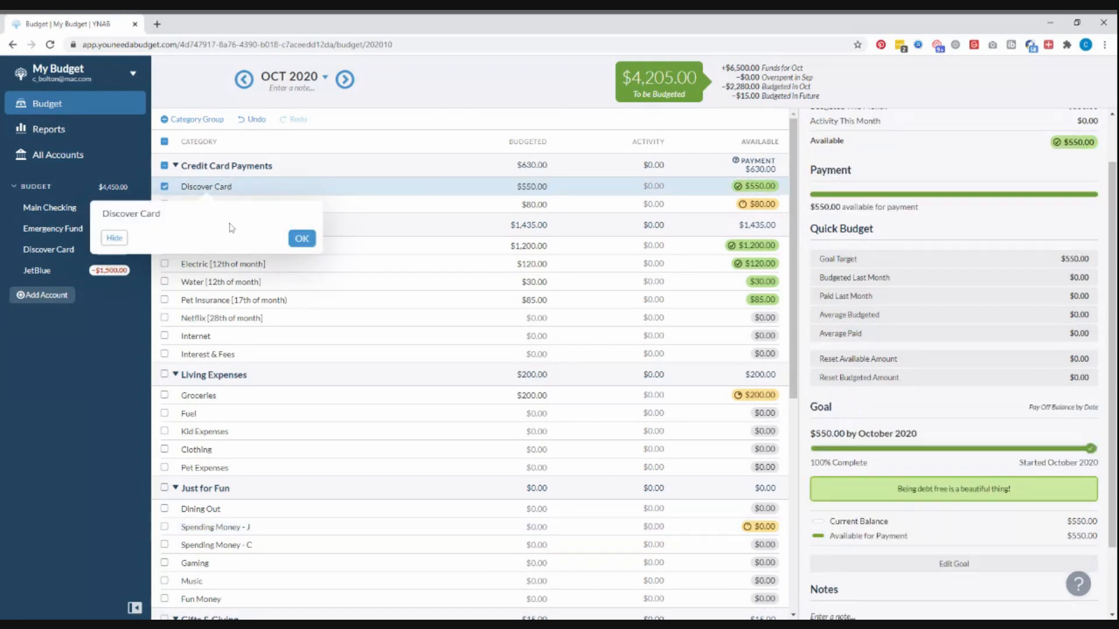
left_click(256, 300)
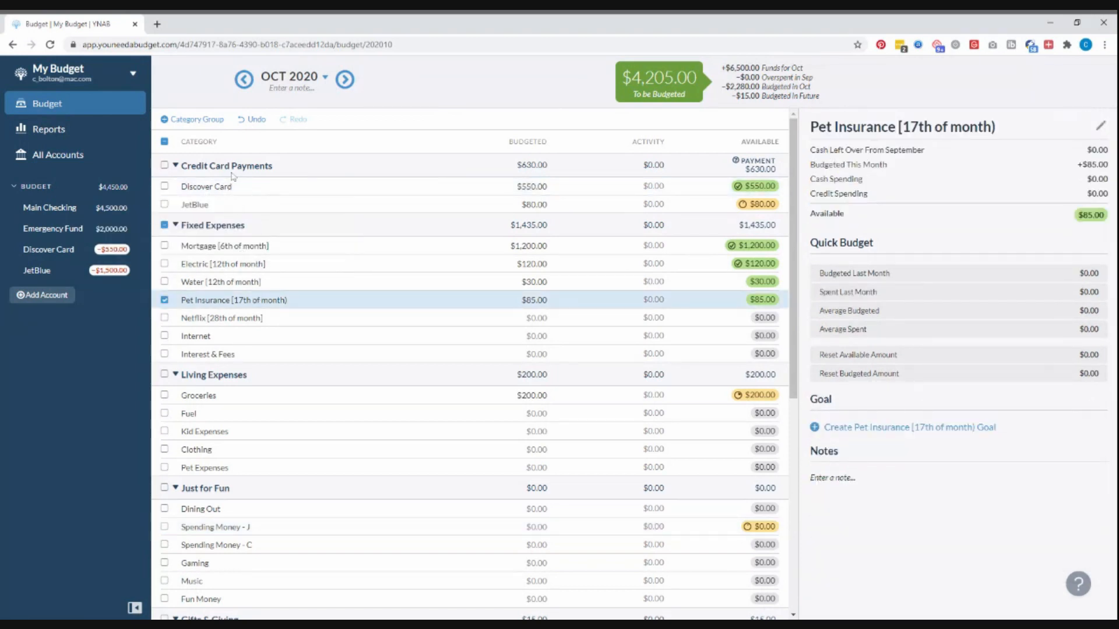
scroll(208, 324, "down", 2)
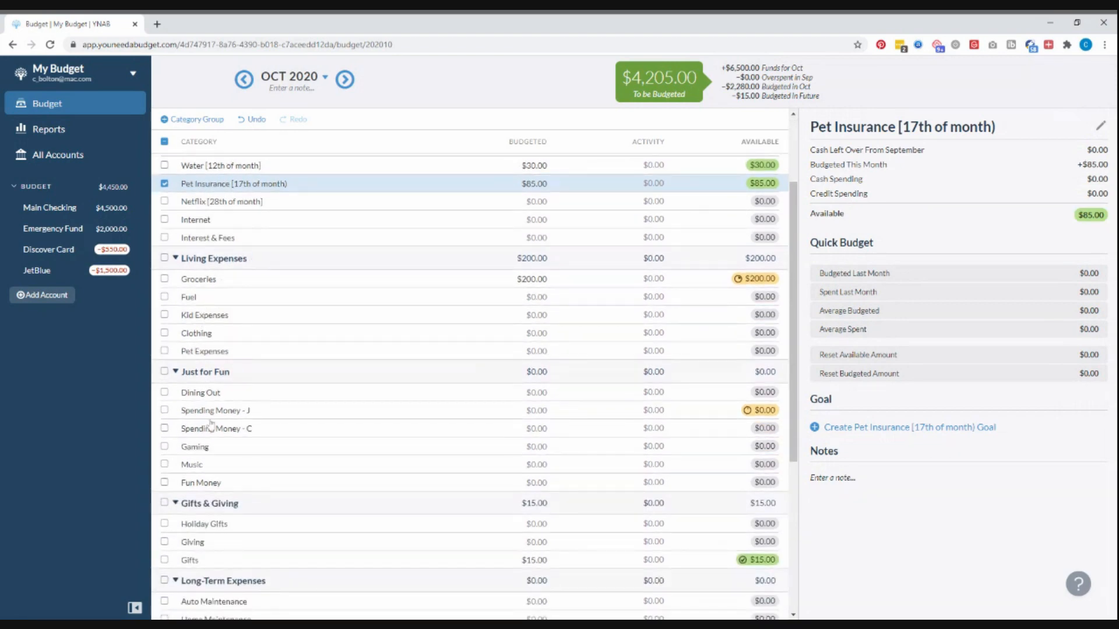
scroll(233, 355, "up", 2)
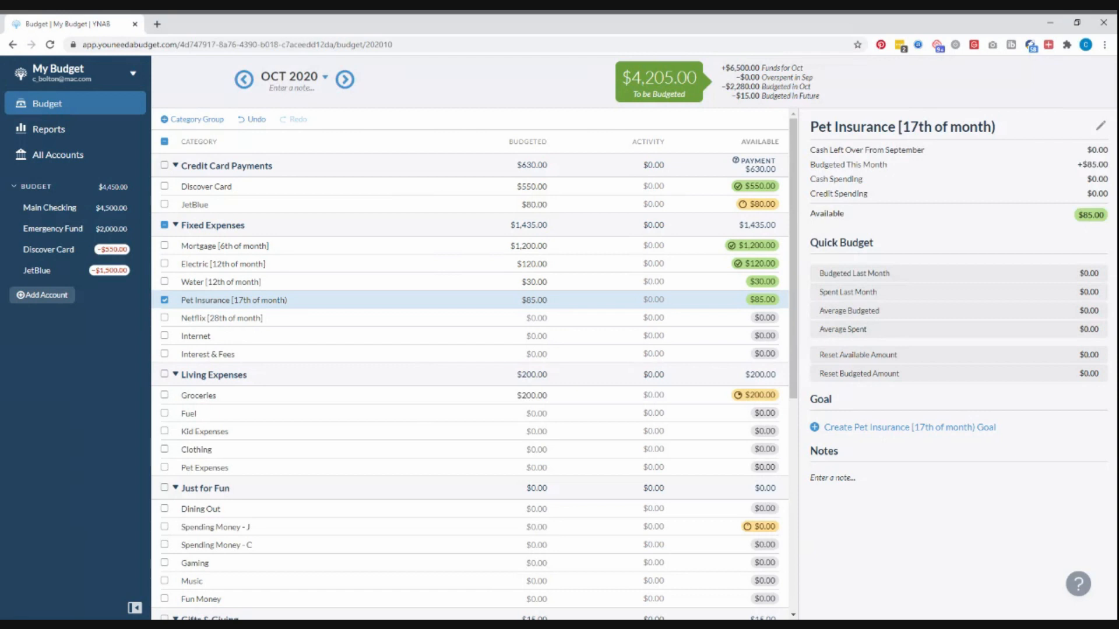
left_click(165, 302)
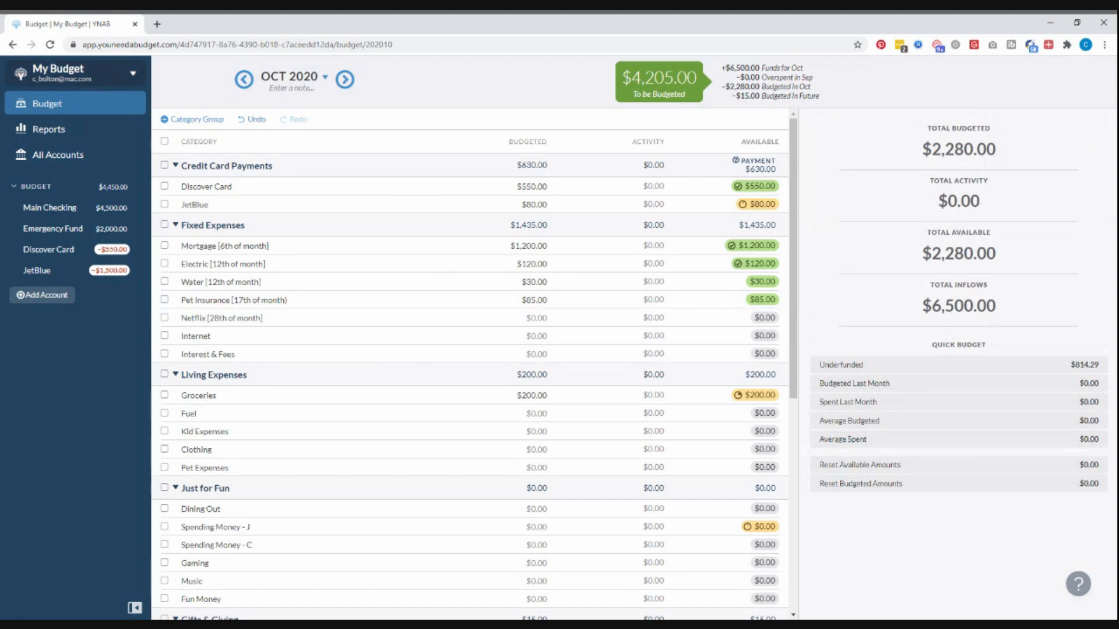
- Open the existing budget named MTM - With Budget//Goals
left_click(121, 85)
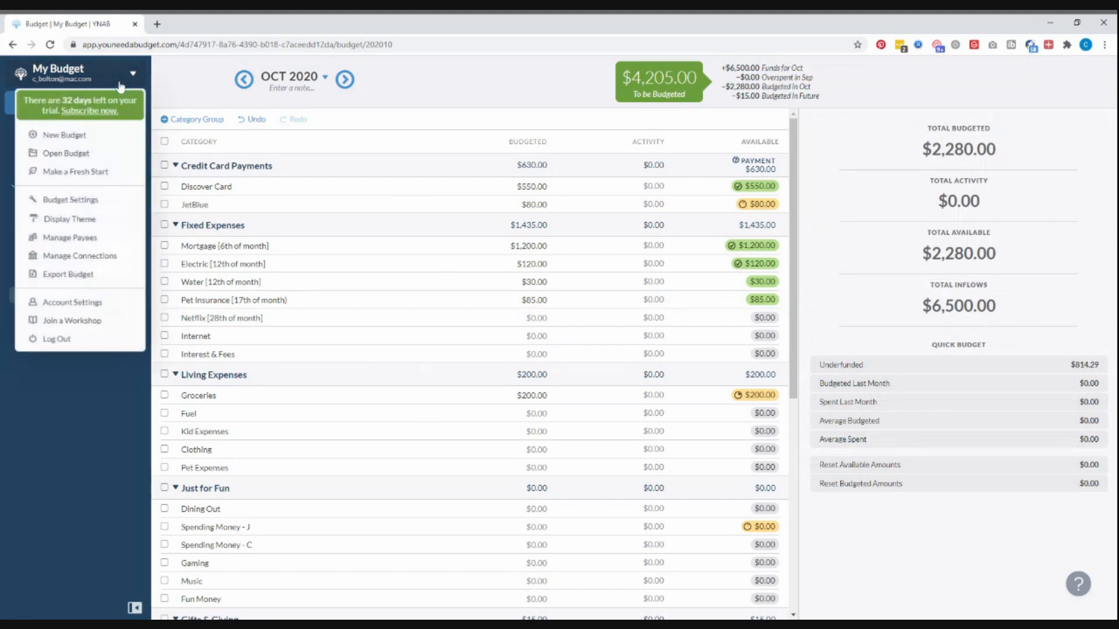
left_click(88, 156)
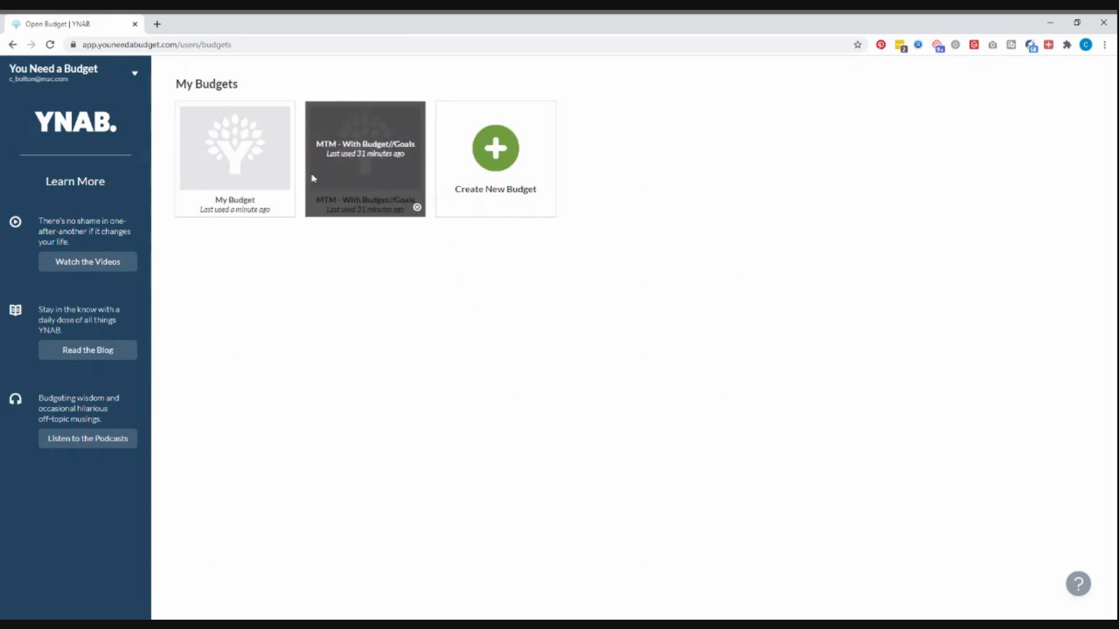
left_click(382, 157)
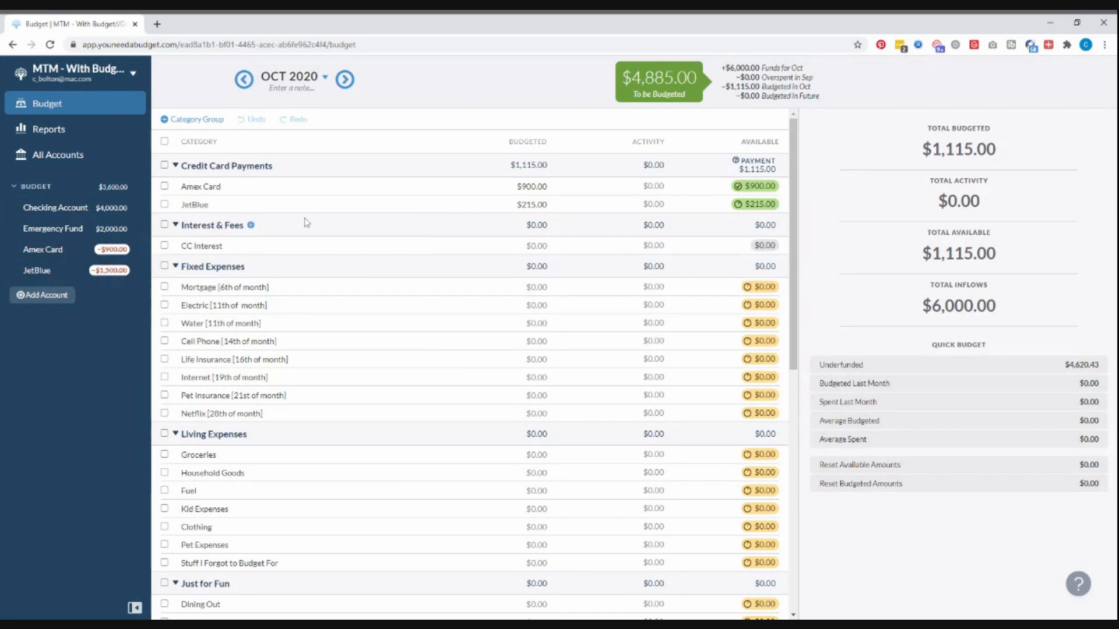
- Examine the category groups and goal indicators of this budget from Credit Card Payments through Savings
scroll(400, 357, "down", 1)
scroll(349, 324, "up", 1)
scroll(250, 387, "down", 1)
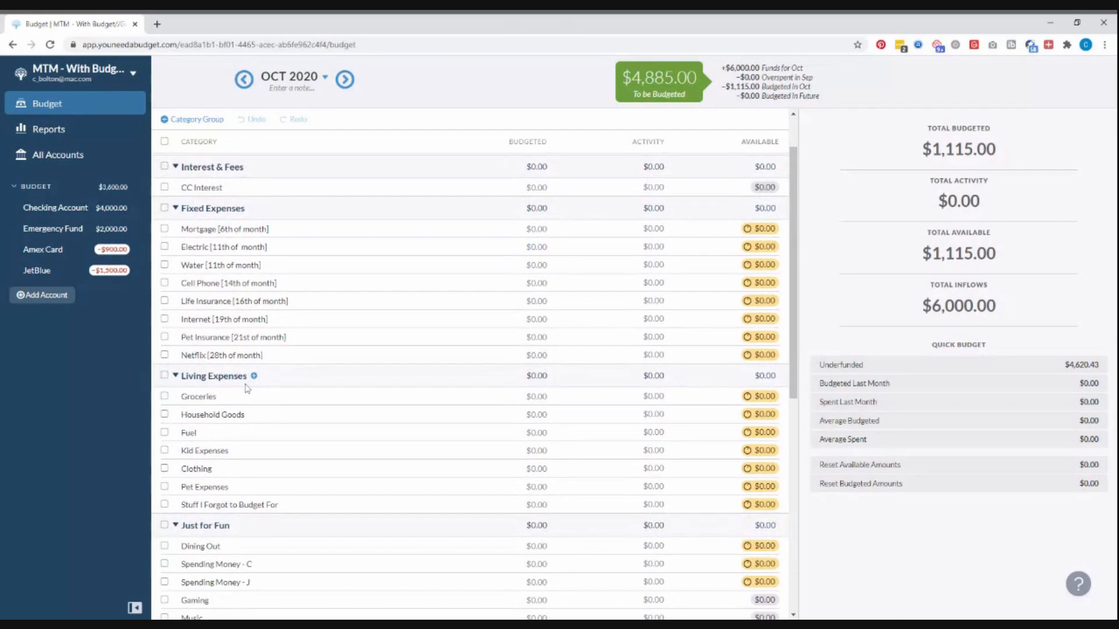
scroll(247, 389, "down", 1)
scroll(259, 394, "down", 1)
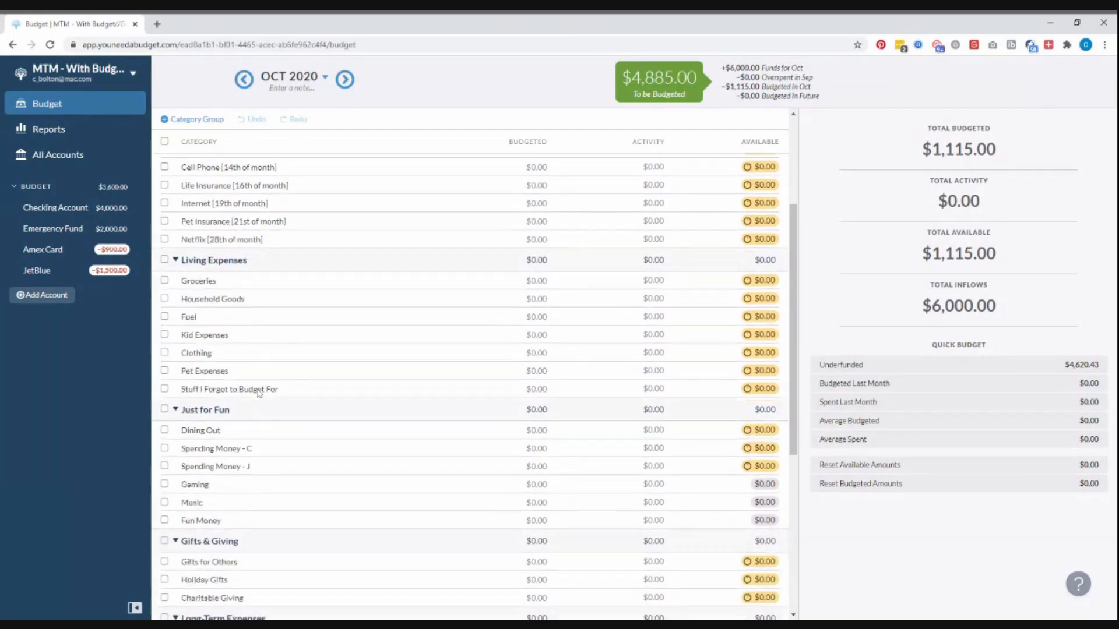
scroll(259, 393, "down", 1)
scroll(249, 405, "down", 2)
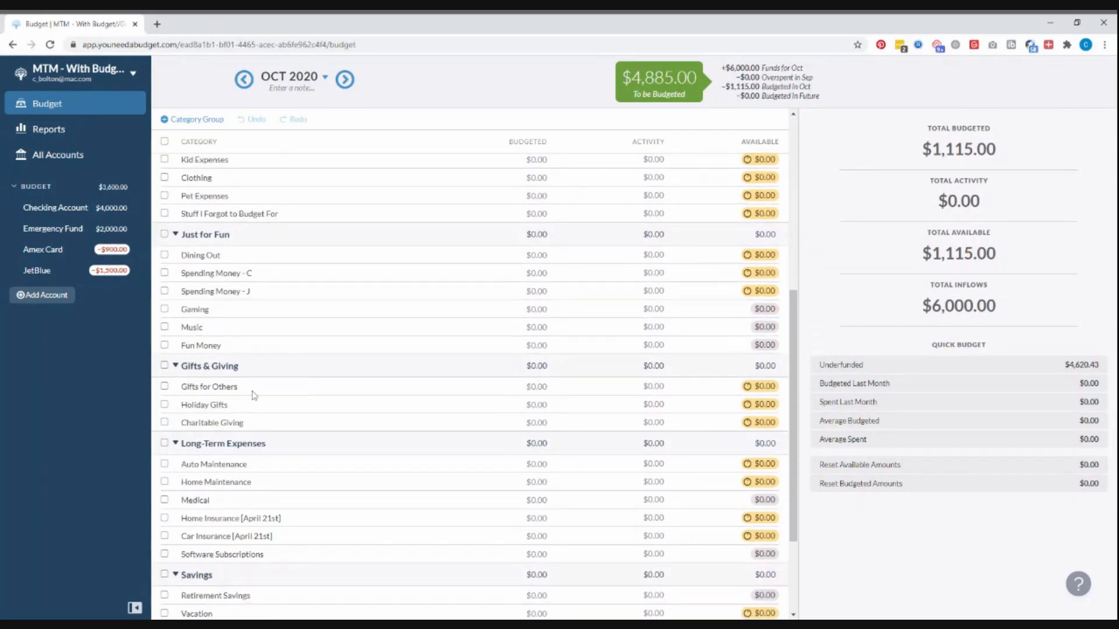
- Collapse the Debt Payments category group at the end of the budget
scroll(254, 395, "down", 1)
scroll(244, 368, "down", 1)
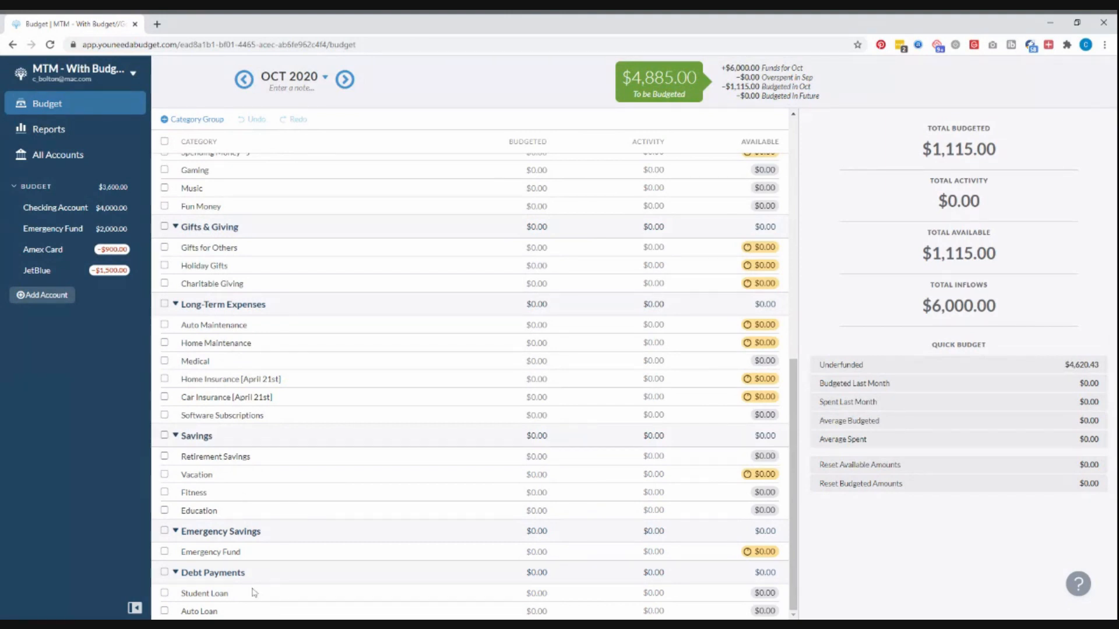
left_click(176, 573)
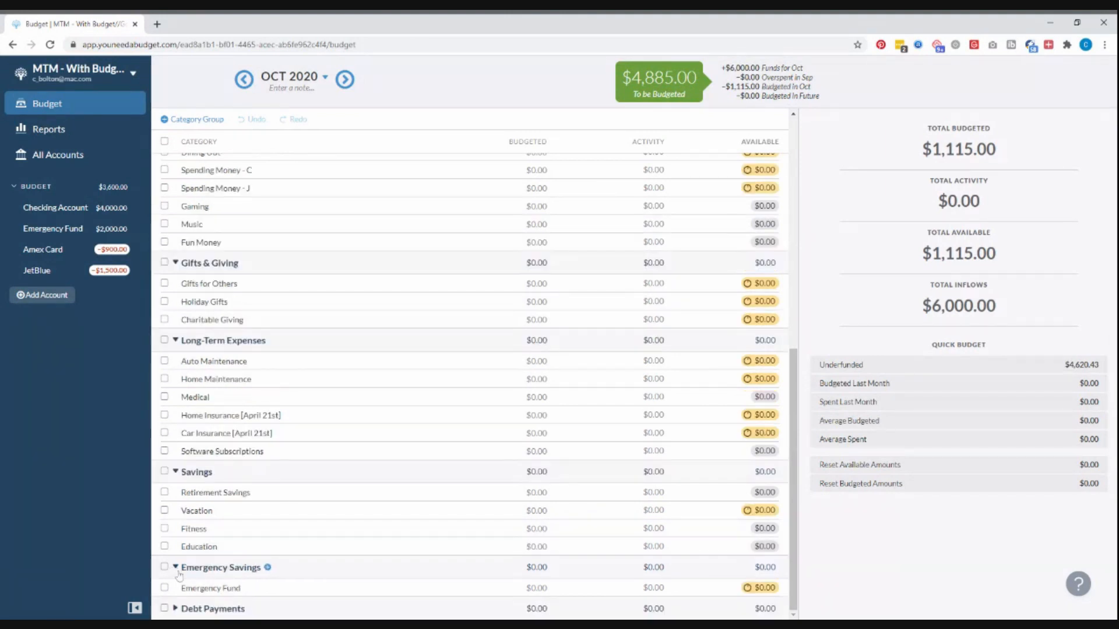
scroll(287, 539, "up", 8)
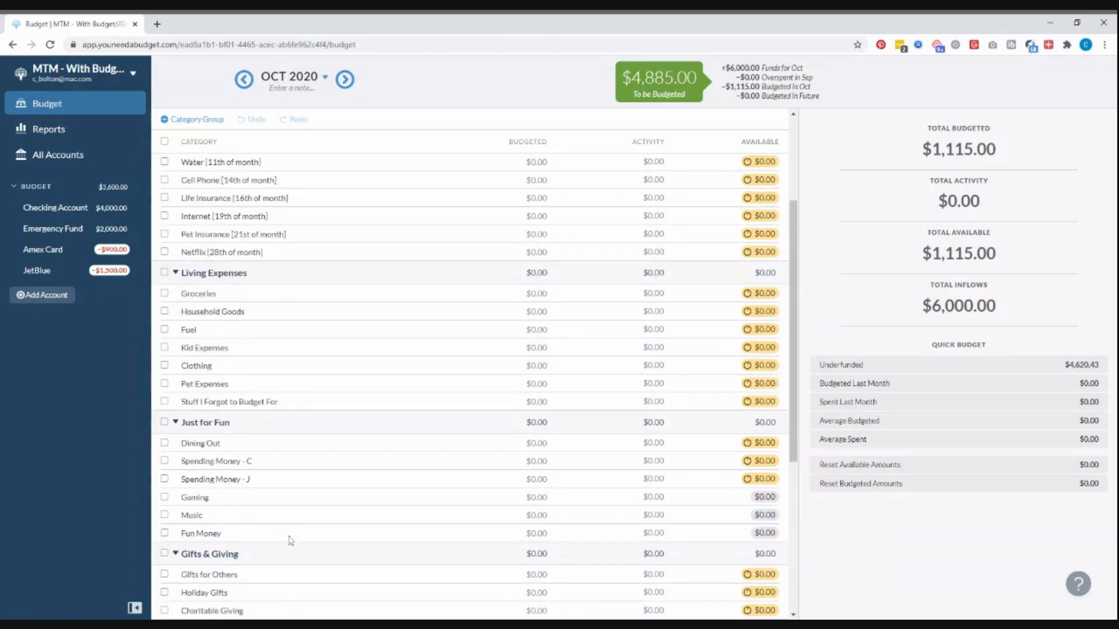
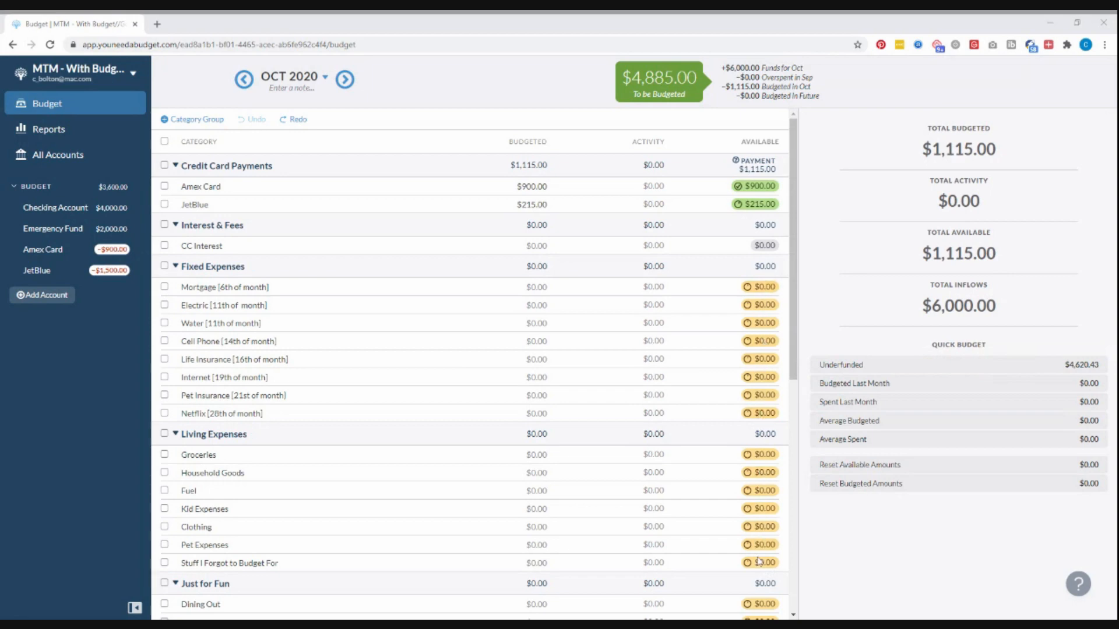
- Budget $2,000 for the Emergency Fund category and leave no category selected
scroll(758, 554, "down", 3)
scroll(759, 554, "up", 3)
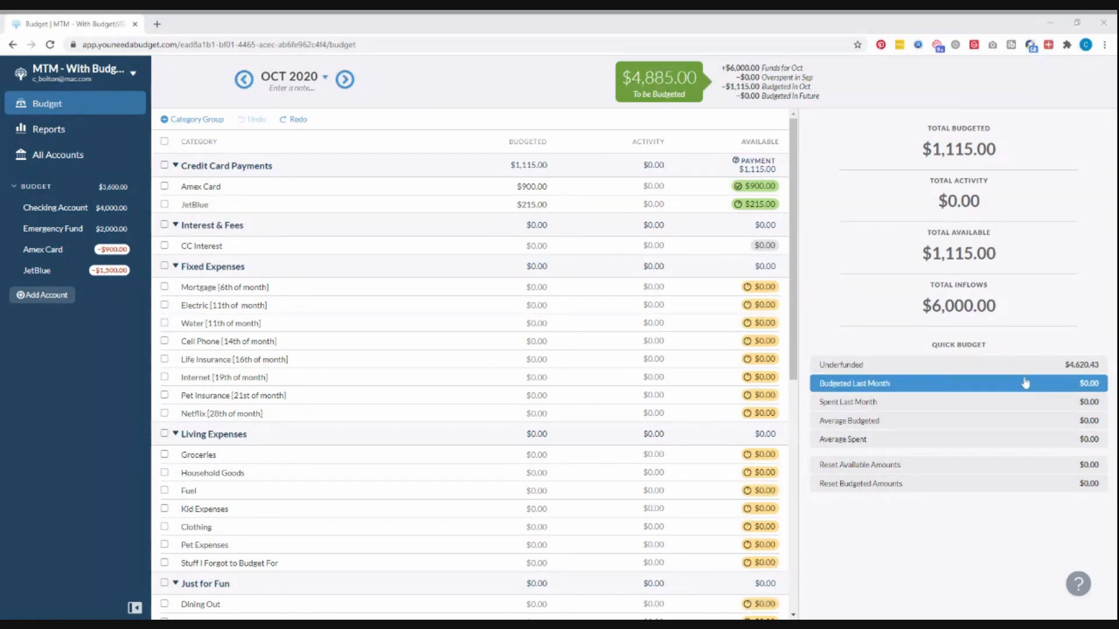
scroll(569, 297, "down", 8)
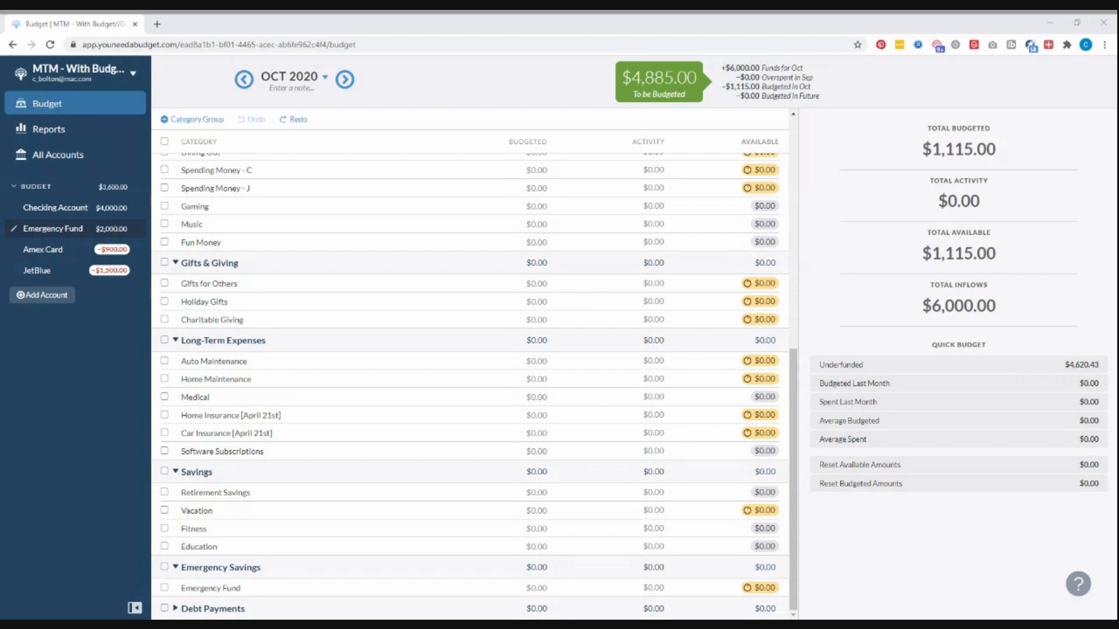
left_click(536, 587)
type("2000")
key("Return")
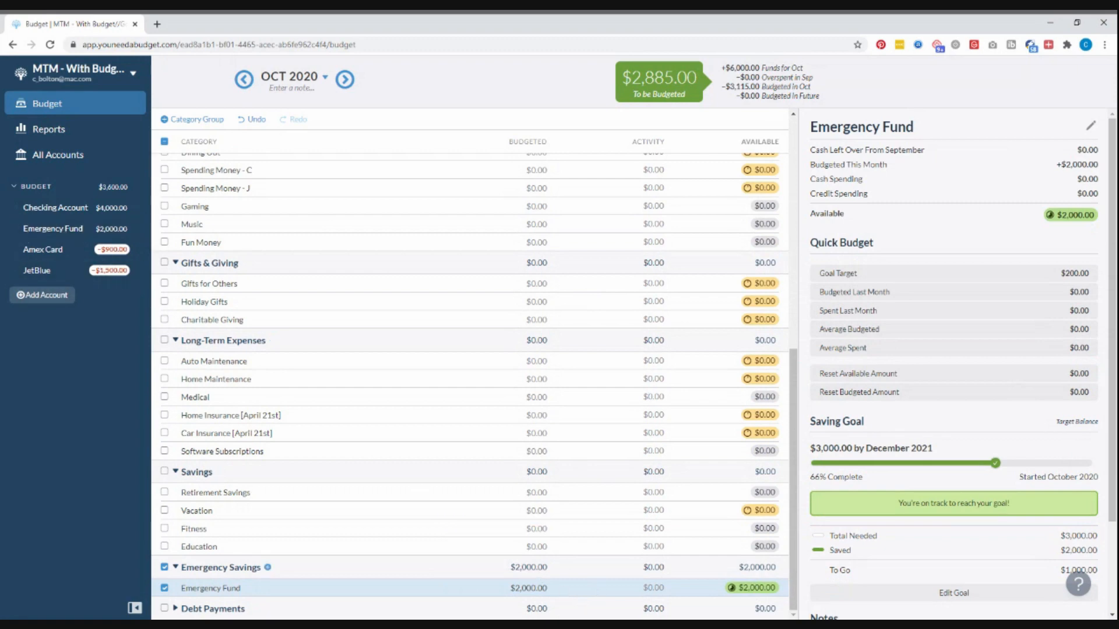
scroll(267, 567, "up", 7)
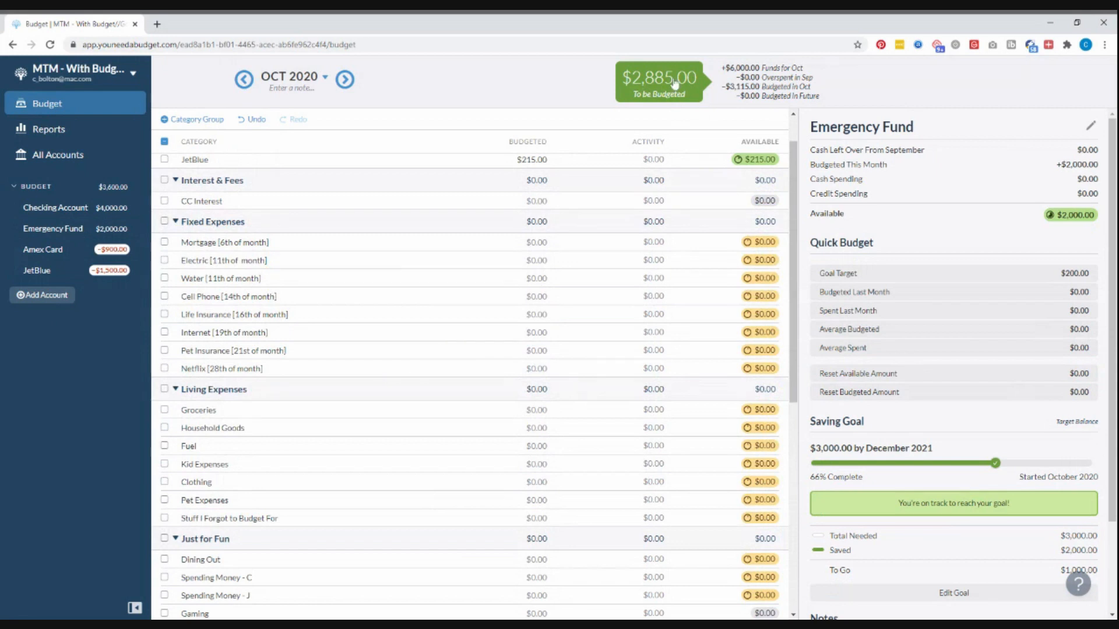
scroll(320, 248, "up", 1)
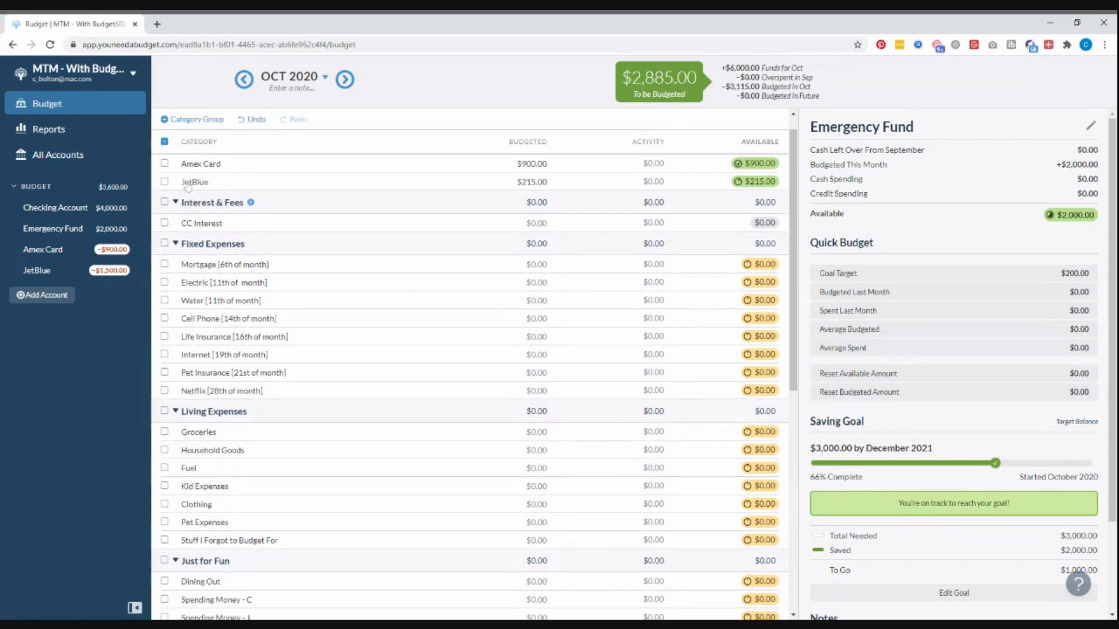
left_click(166, 142)
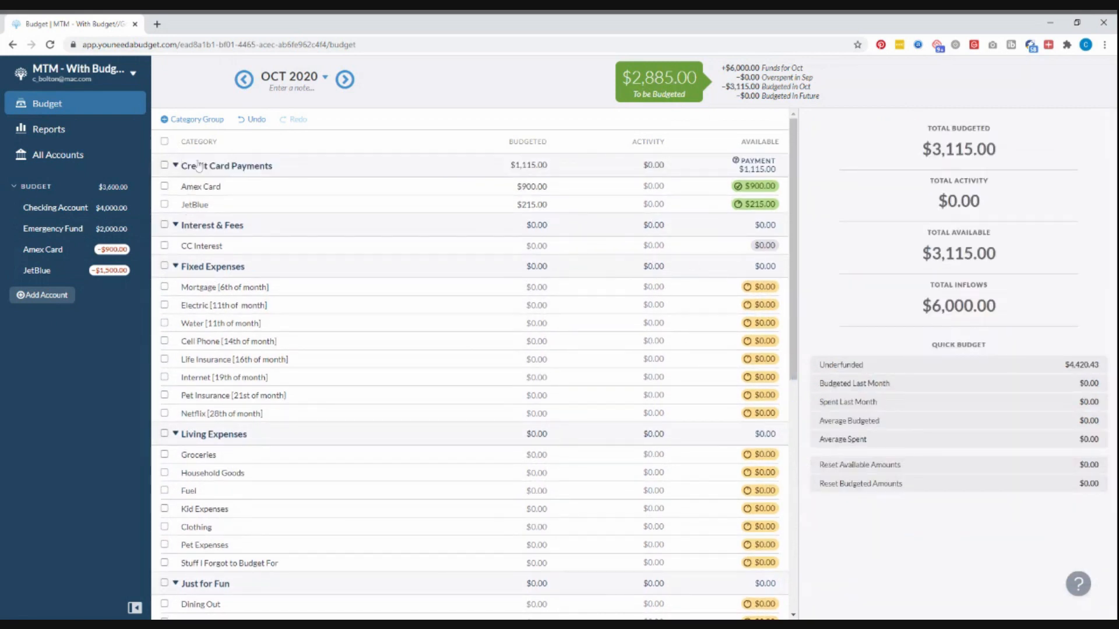
left_click(166, 143)
left_click(165, 142)
left_click(485, 340)
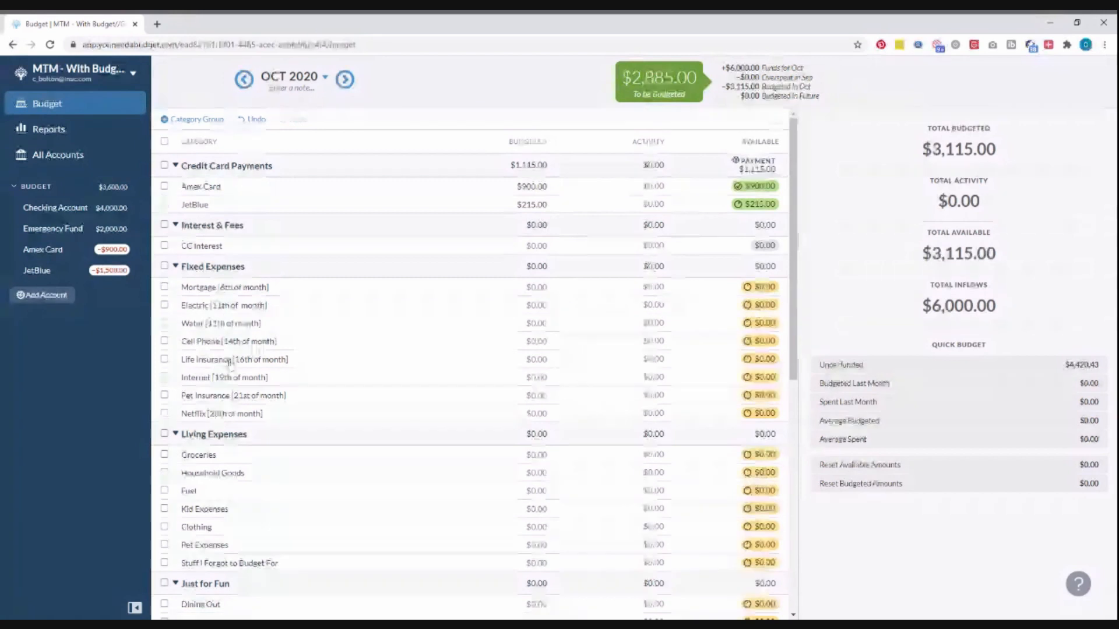
- Quick-budget the underfunded amounts for all Fixed Expenses categories except Mortgage, and clear the selection
left_click(164, 266)
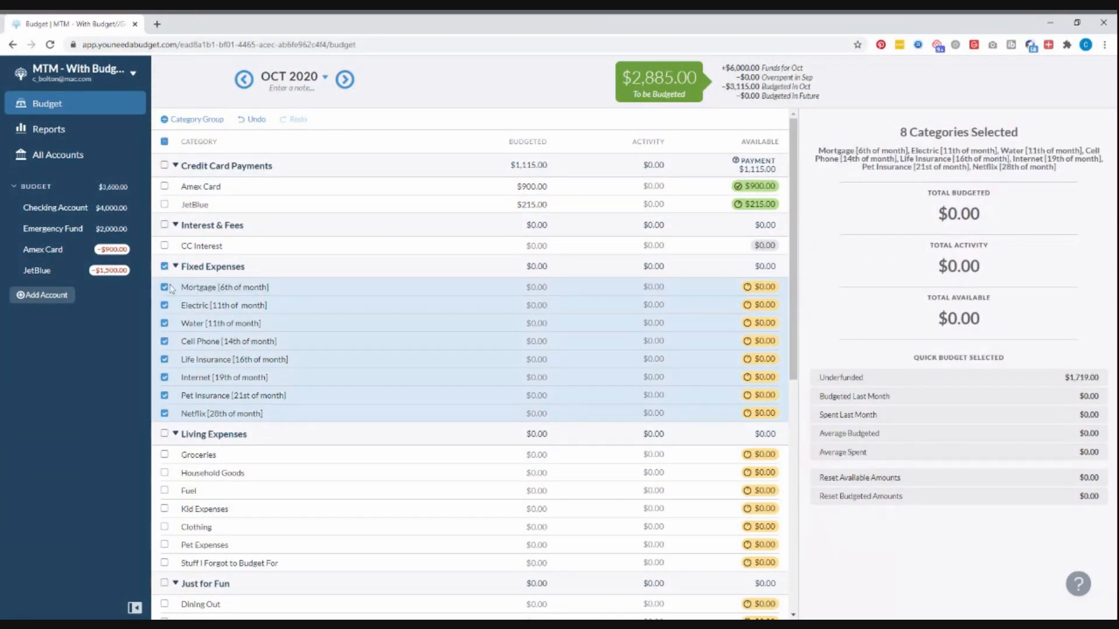
left_click(165, 287)
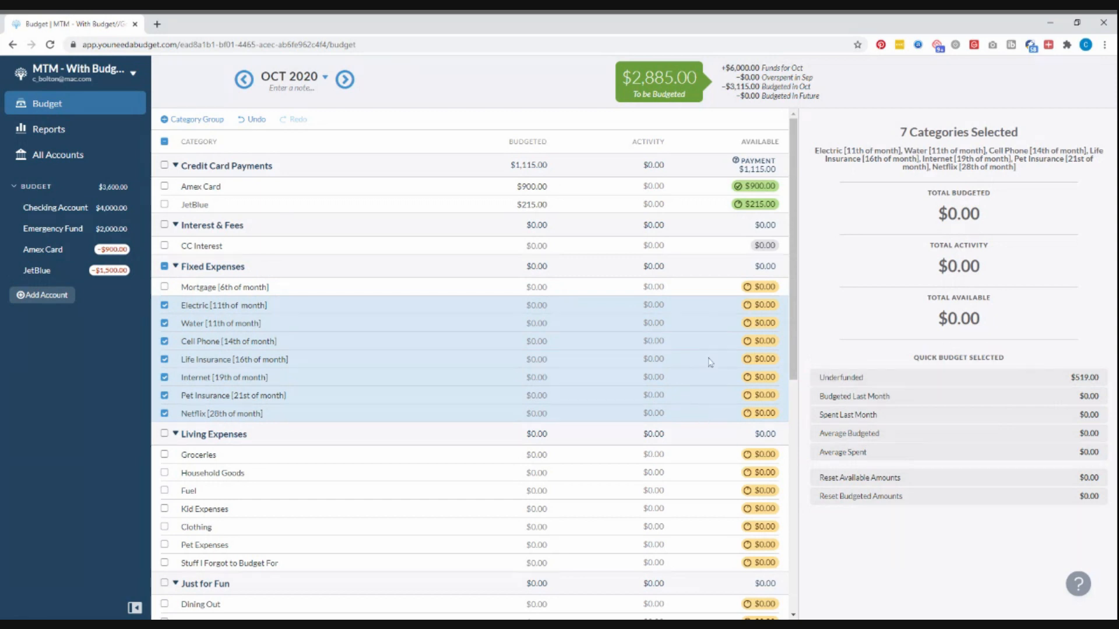
left_click(859, 379)
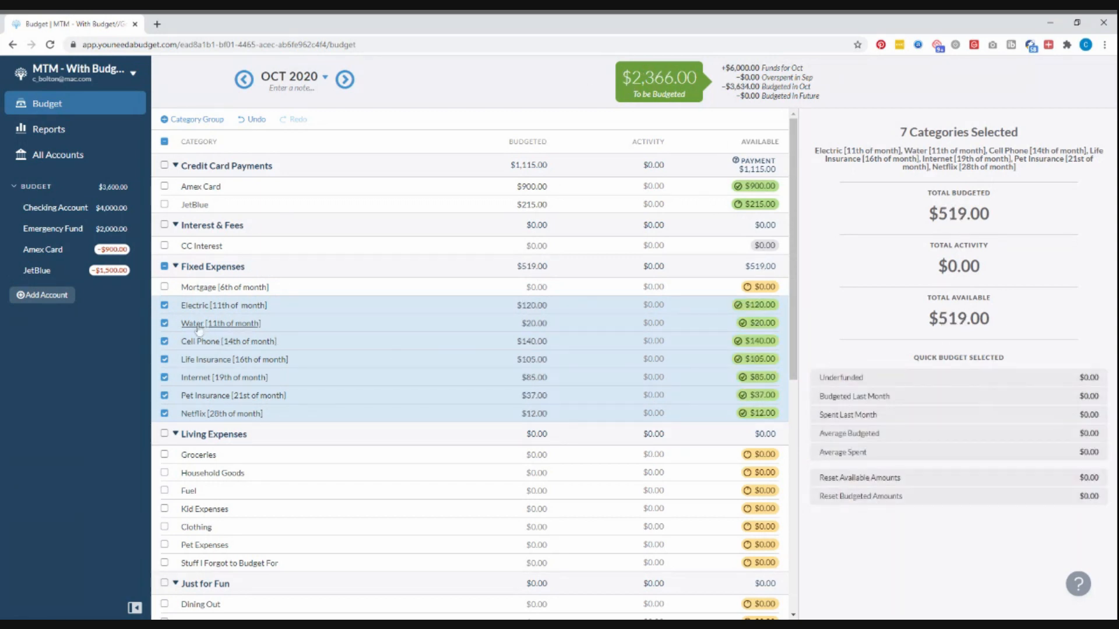
left_click(164, 305)
left_click(165, 324)
left_click(165, 342)
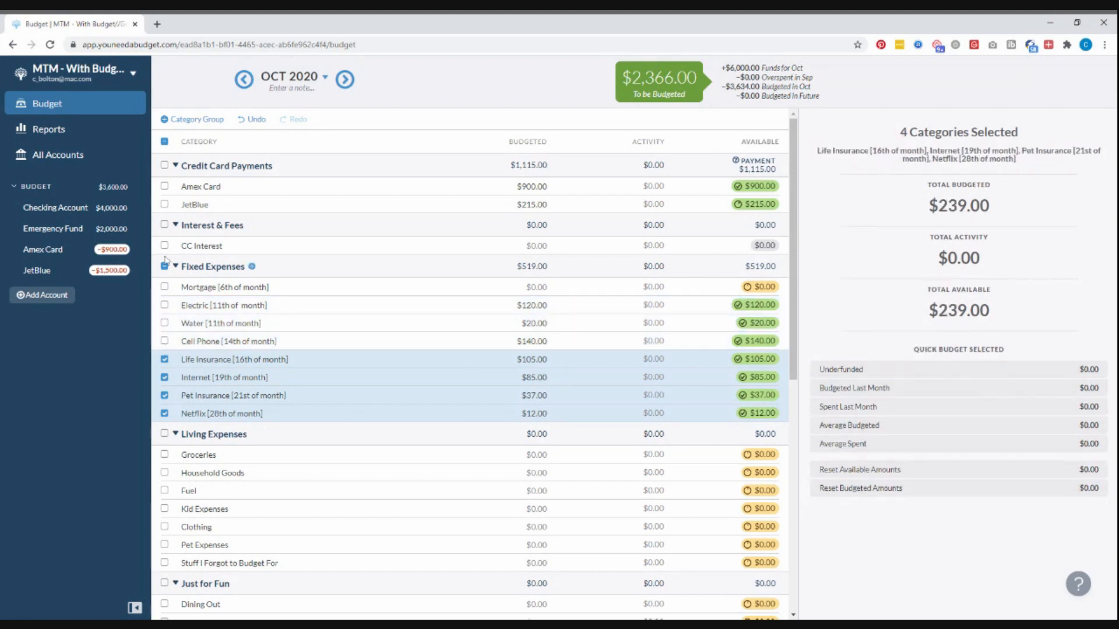
left_click(164, 268)
- Budget $400 for the Groceries category and deselect it
scroll(362, 377, "down", 1)
left_click(512, 397)
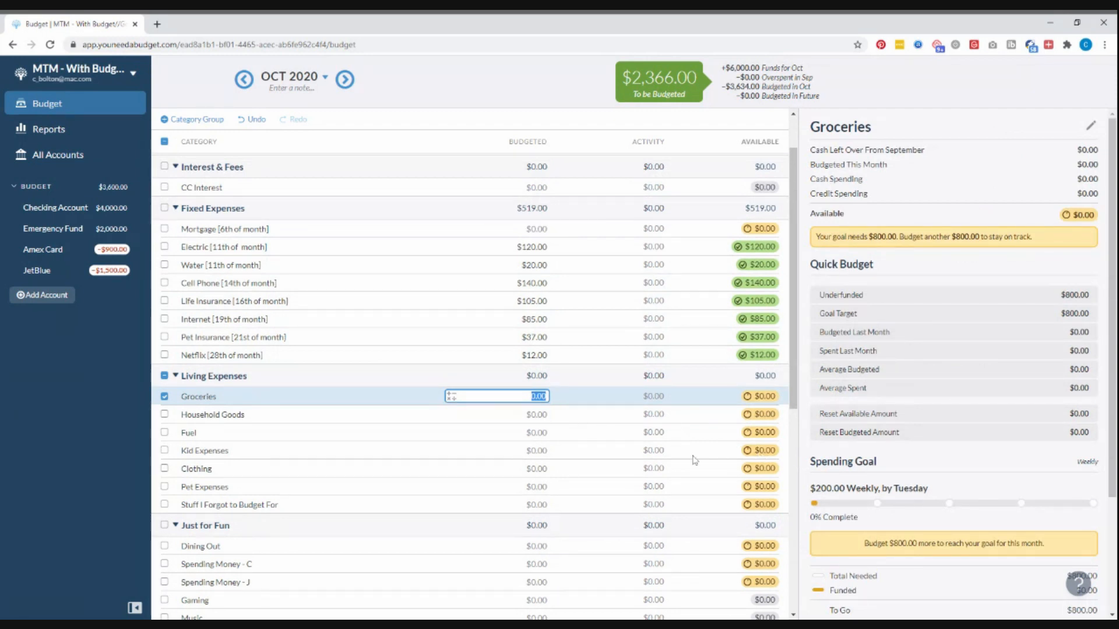
type("400")
key("Return")
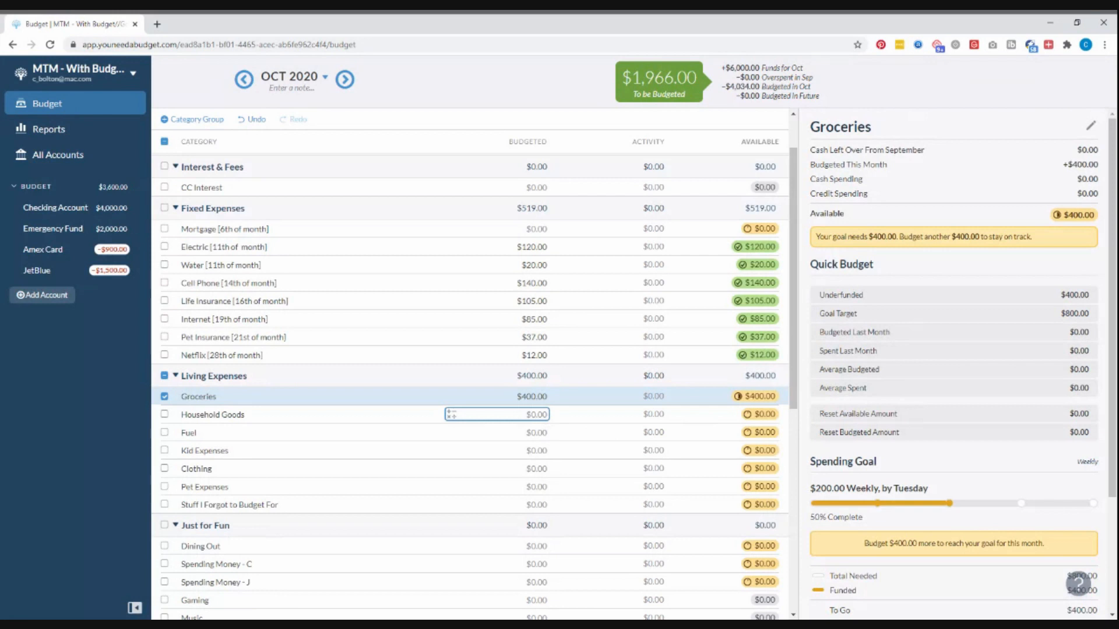
left_click(164, 395)
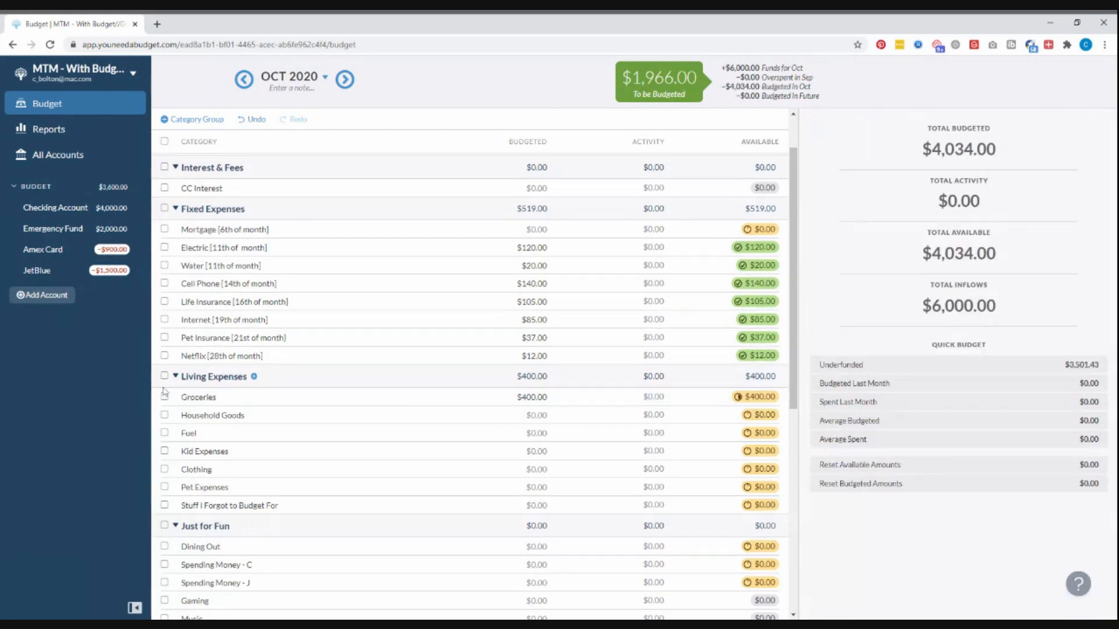
- Quick-budget the underfunded amounts for the whole Living Expenses group and deselect the group
left_click(164, 376)
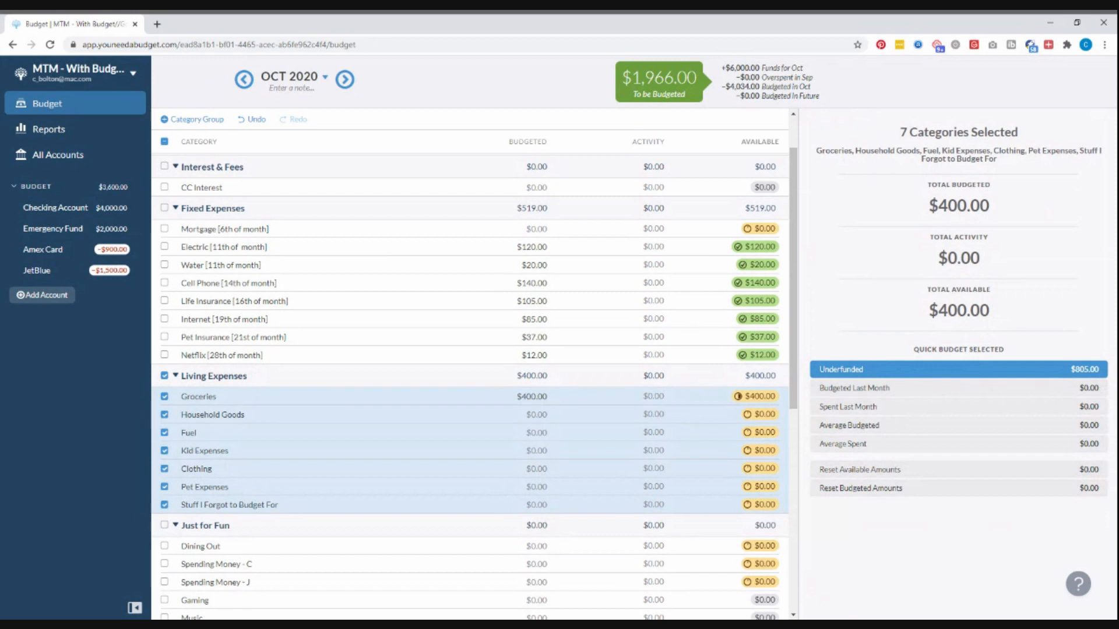
left_click(834, 369)
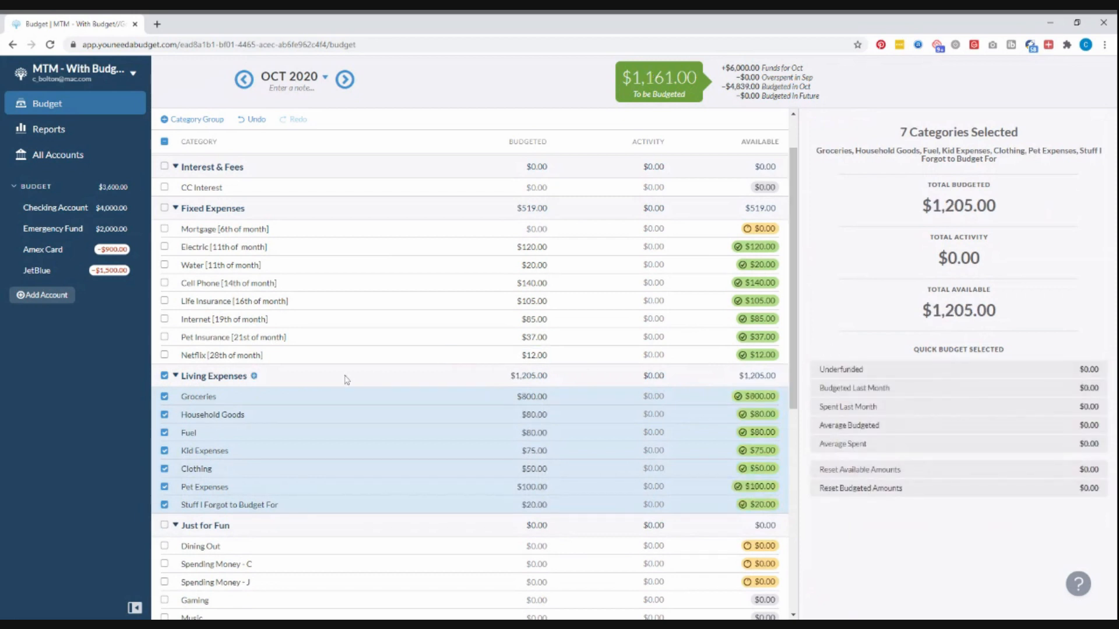
left_click(165, 377)
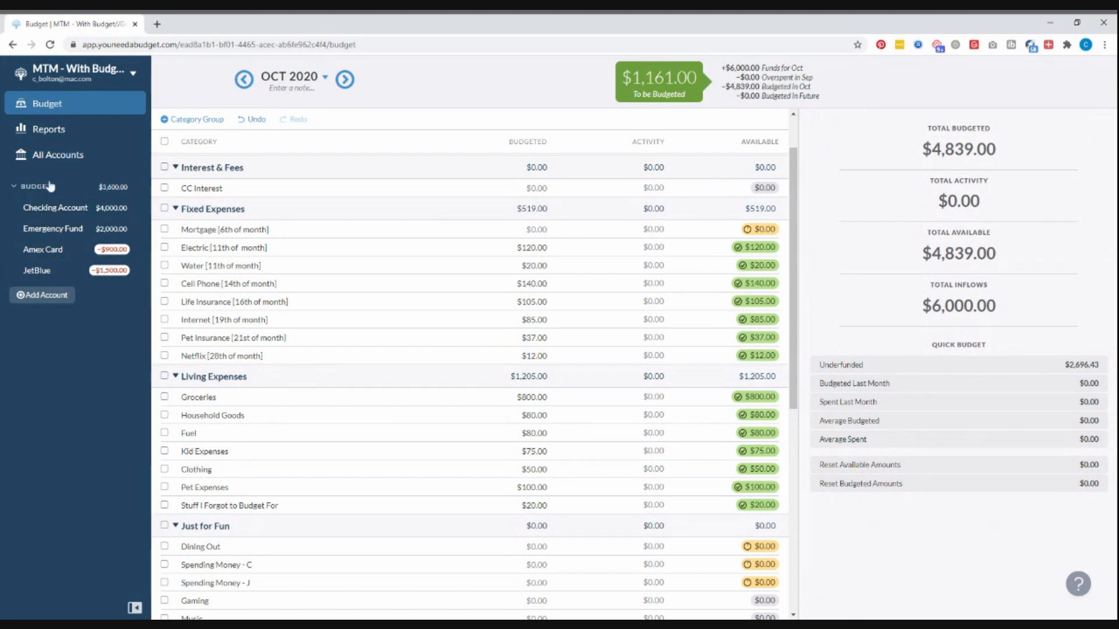
- Quick-budget the underfunded amounts for the whole Just for Fun group and deselect the group
scroll(290, 288, "down", 3)
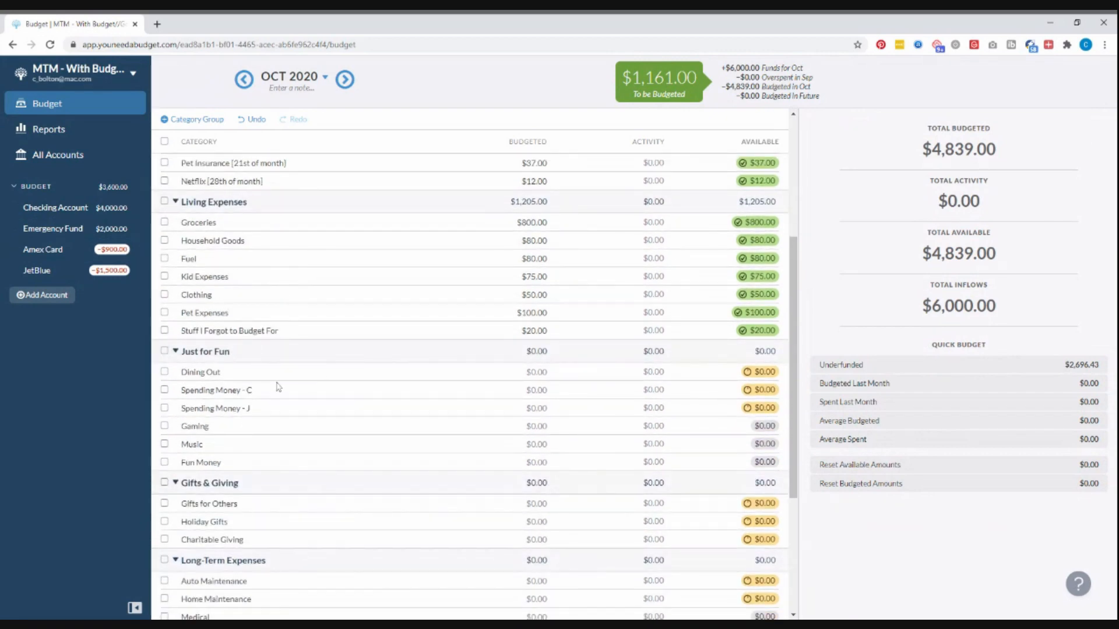
left_click(165, 352)
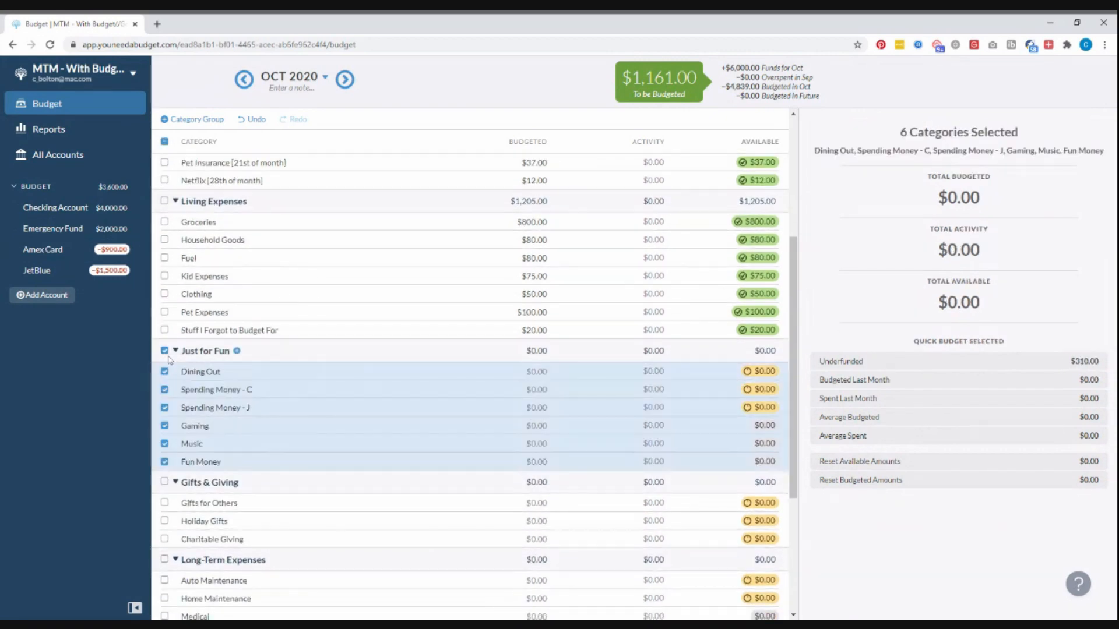
left_click(1080, 362)
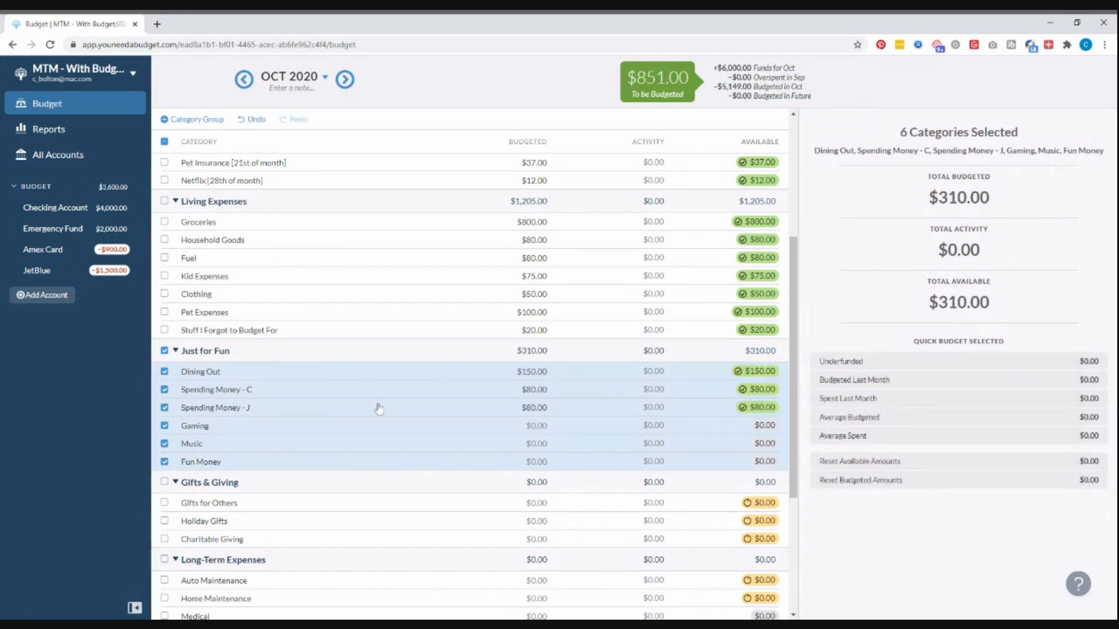
left_click(165, 351)
- Check the combined underfunded amount of the Gifts & Giving, Long-Term Expenses and Savings groups, and clear the selection
scroll(185, 334, "down", 4)
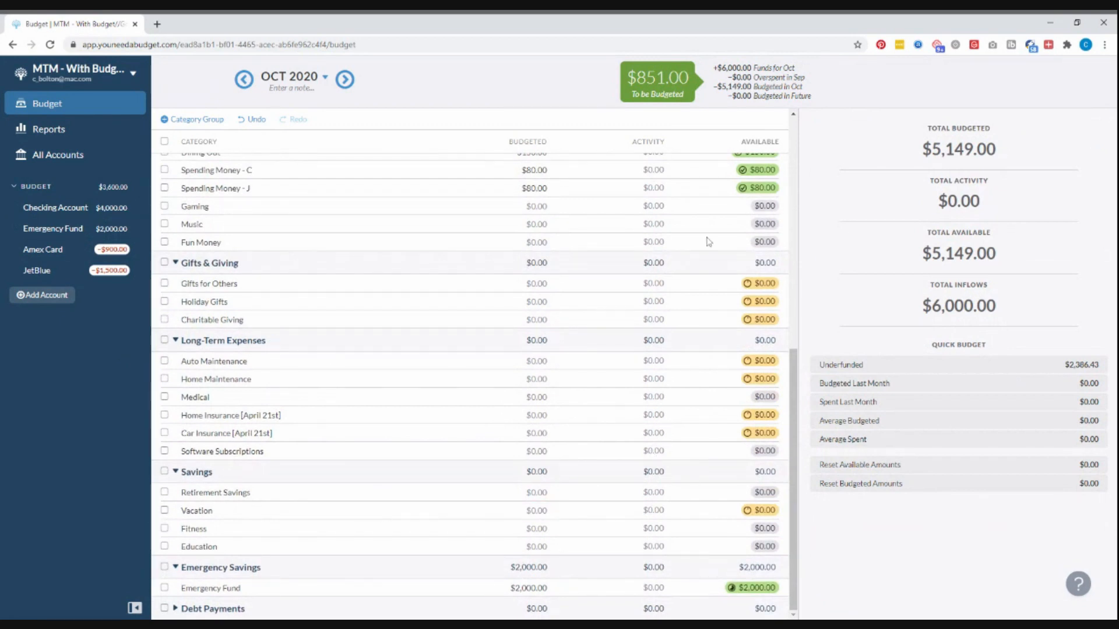
left_click(165, 263)
left_click(164, 341)
left_click(164, 472)
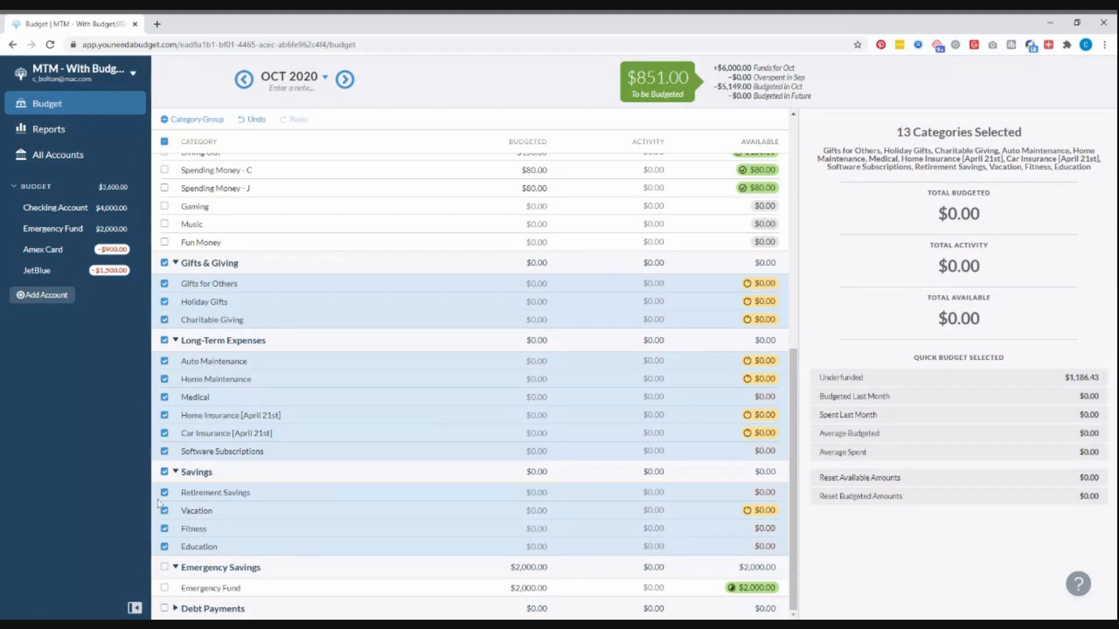
left_click(164, 472)
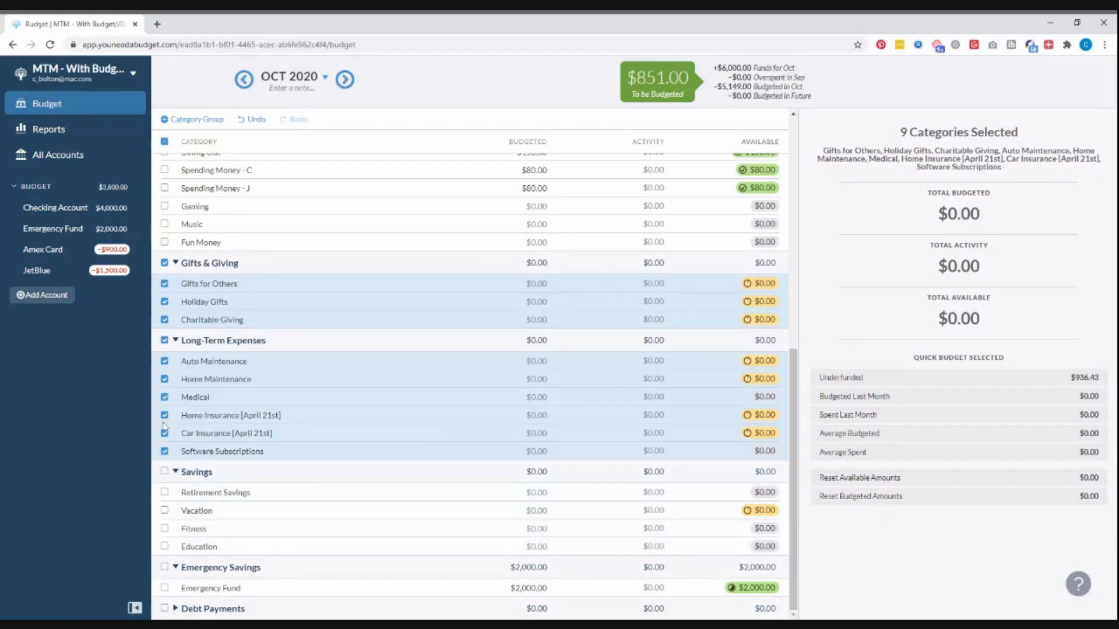
left_click(164, 340)
left_click(164, 263)
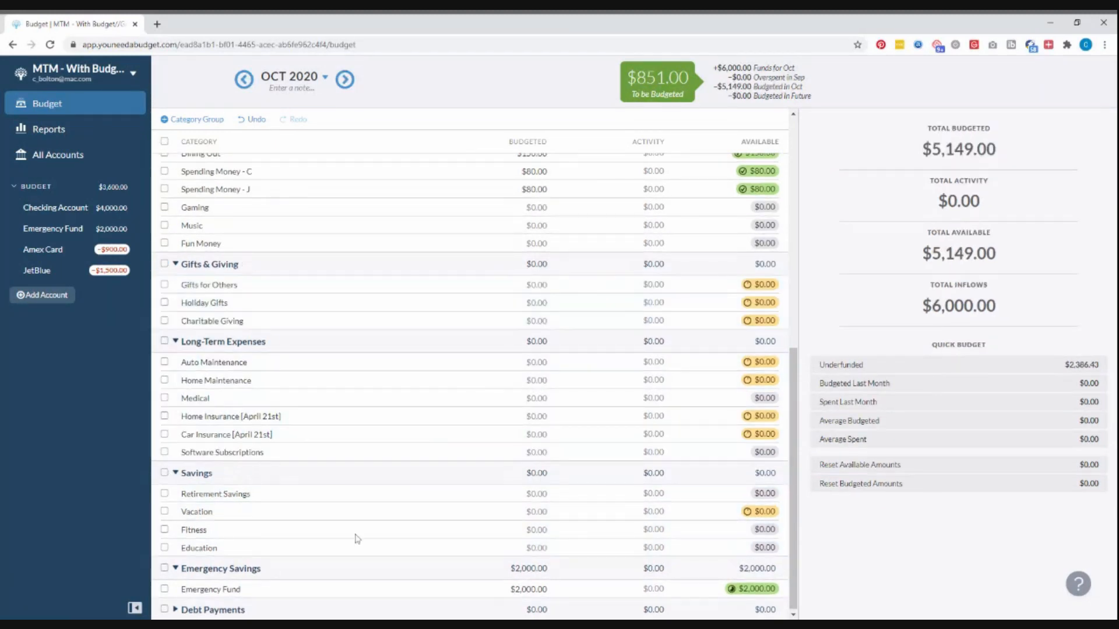
- Create a Monthly Savings Builder goal of $200 for the Retirement Savings category and deselect it
left_click(247, 502)
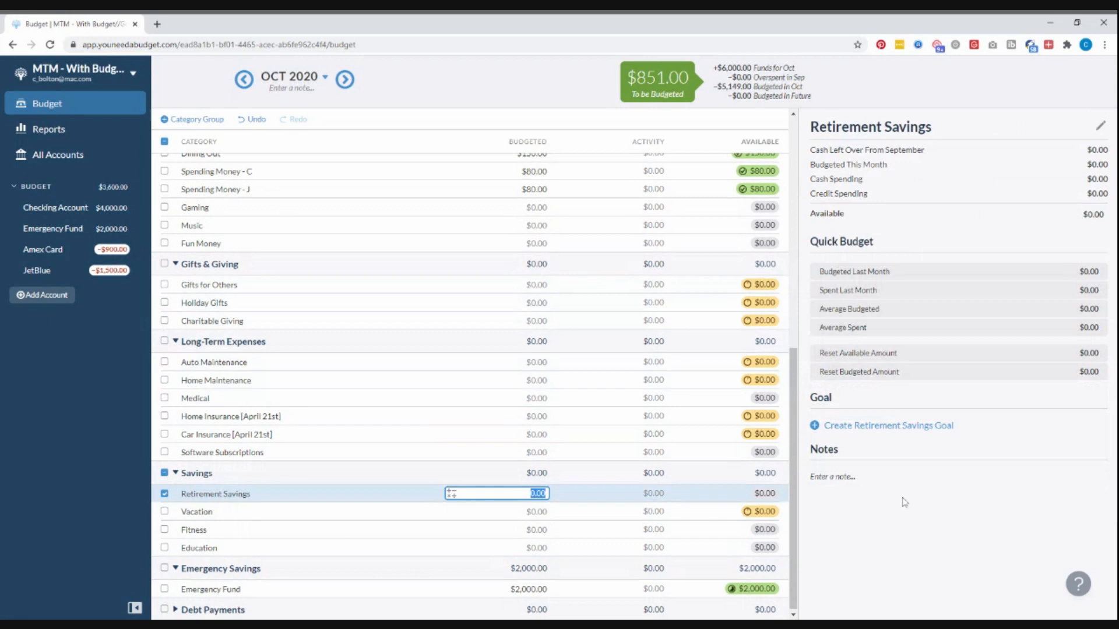
left_click(896, 429)
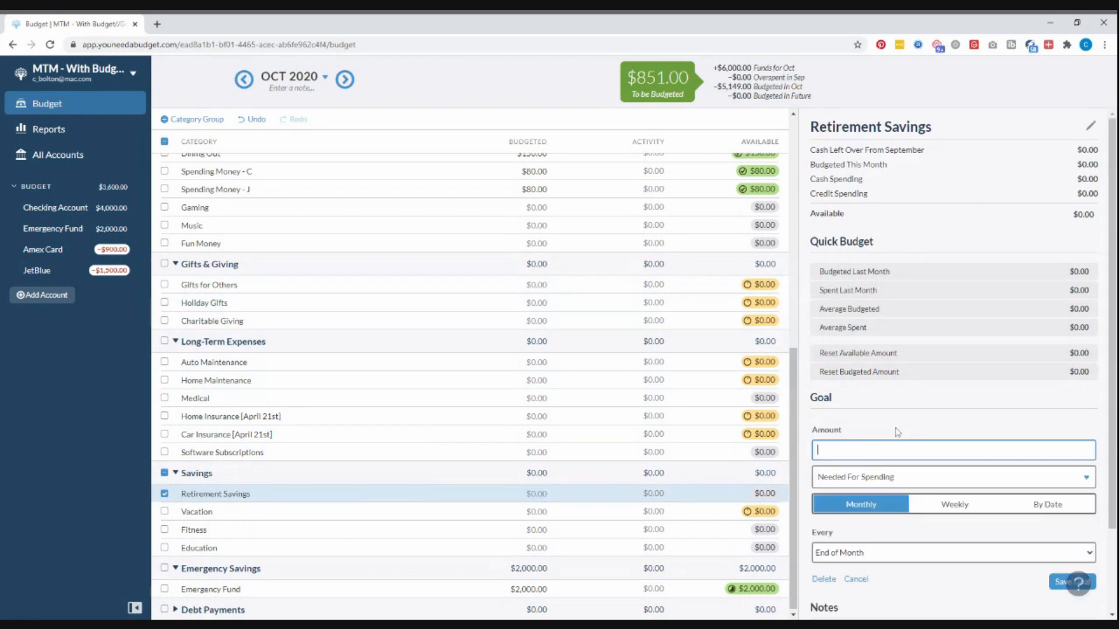
left_click(921, 475)
left_click(920, 475)
left_click(921, 476)
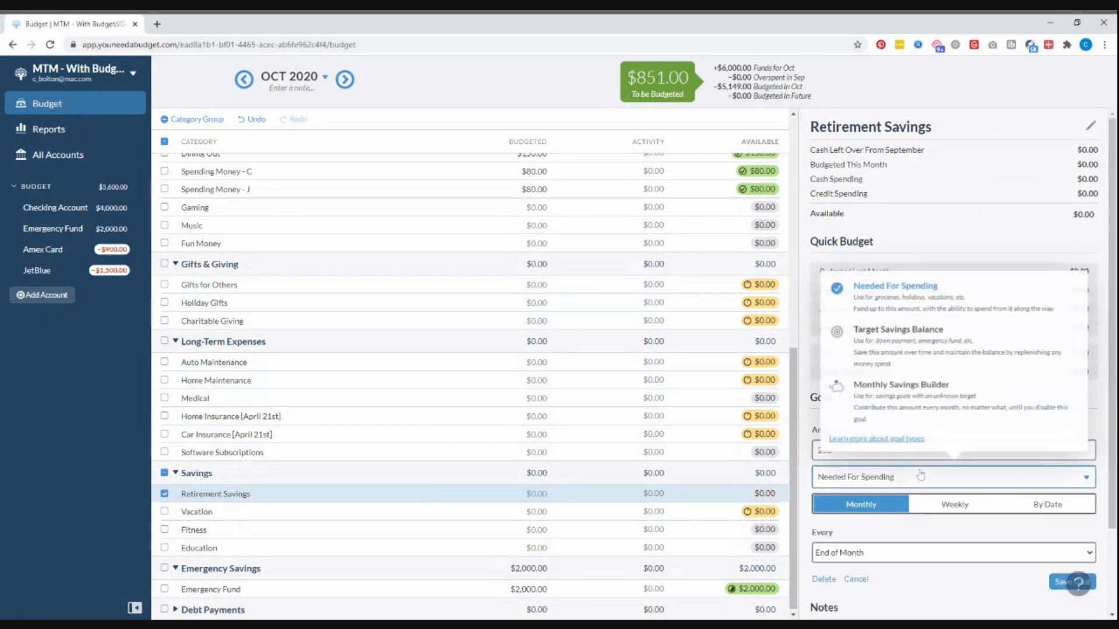
left_click(928, 387)
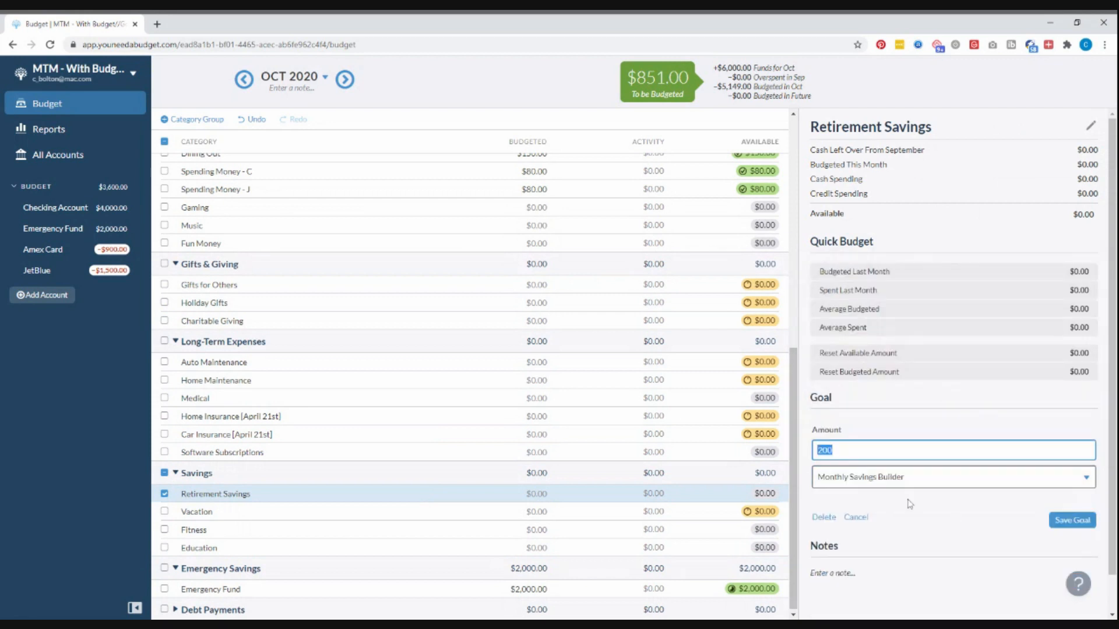
left_click(1056, 515)
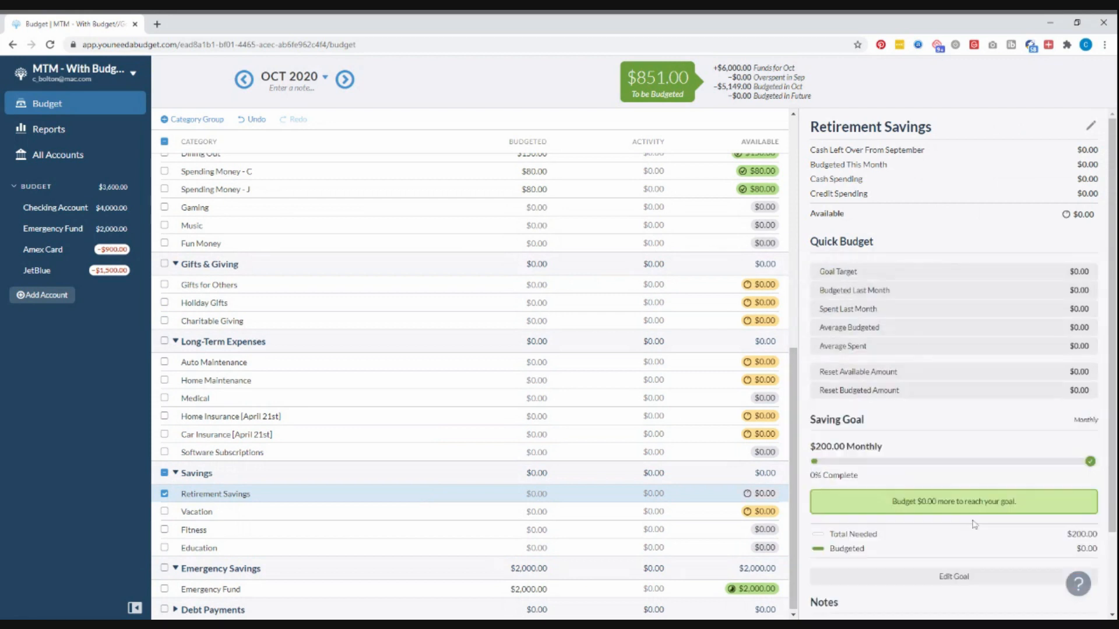
left_click(165, 495)
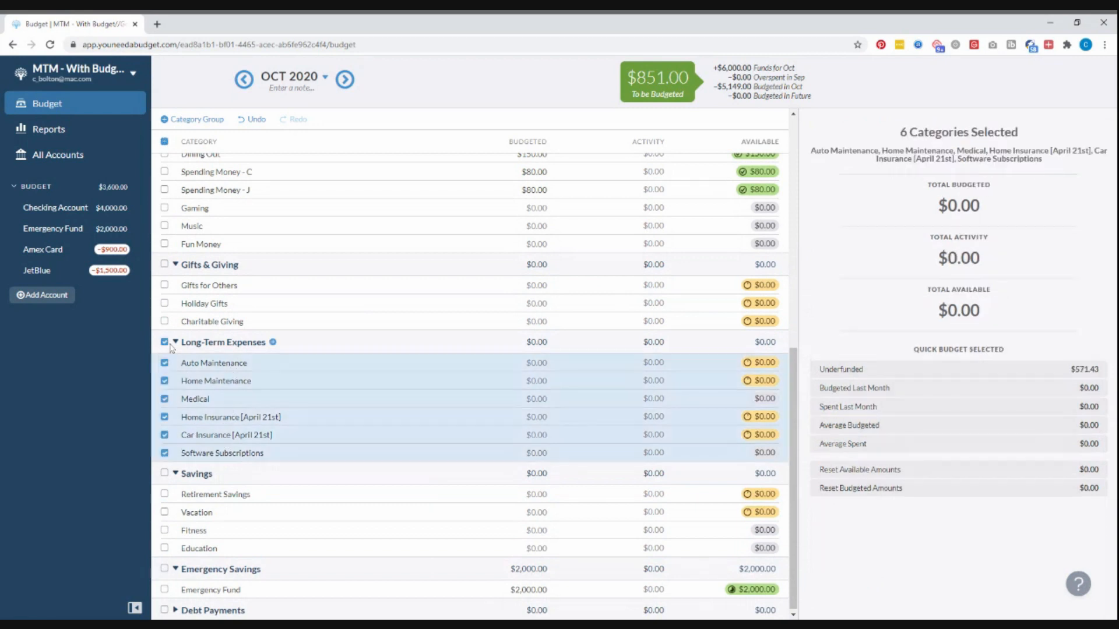
- Quick-budget the underfunded amounts for the whole Long-Term Expenses group
left_click(166, 343)
left_click(851, 369)
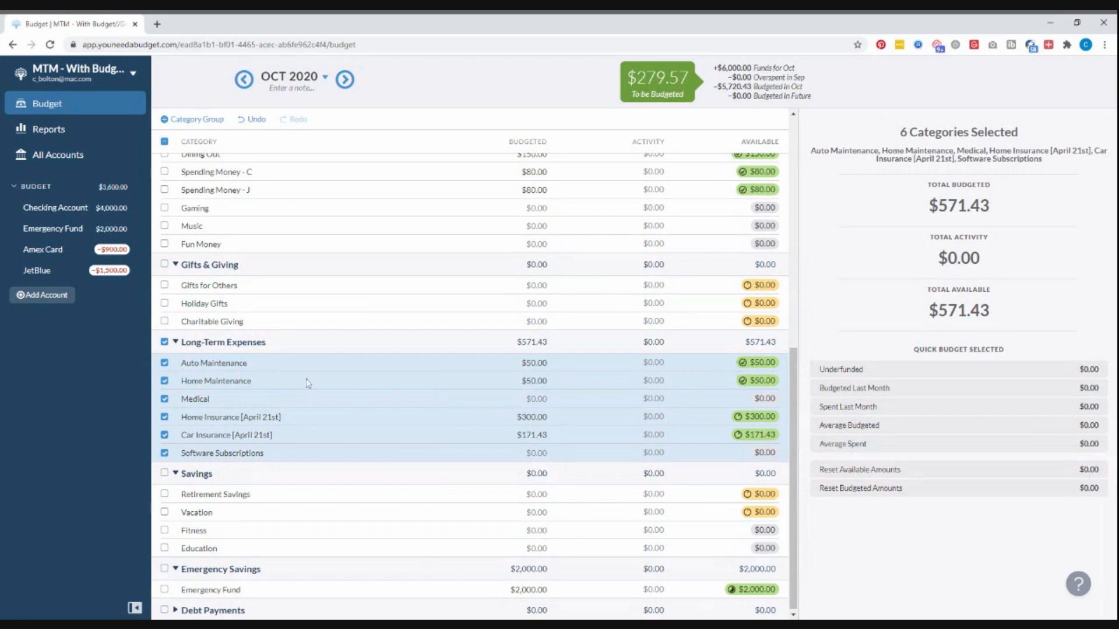
- Clear the Long-Term Expenses selection, quick-budget the underfunded amount for Retirement Savings, and deselect that category
left_click(164, 342)
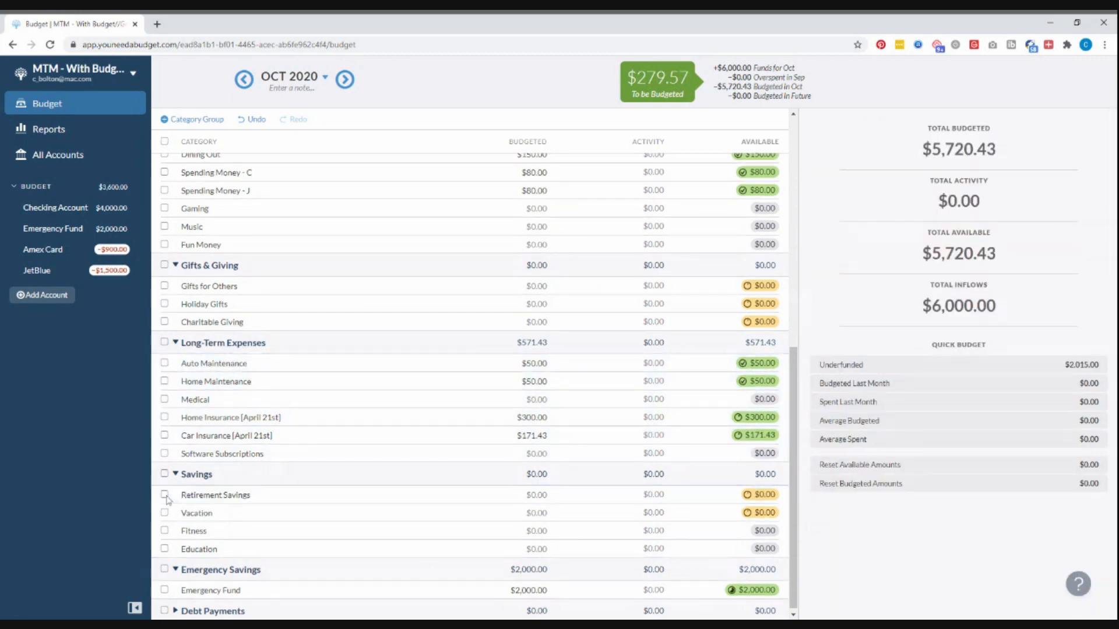
left_click(168, 497)
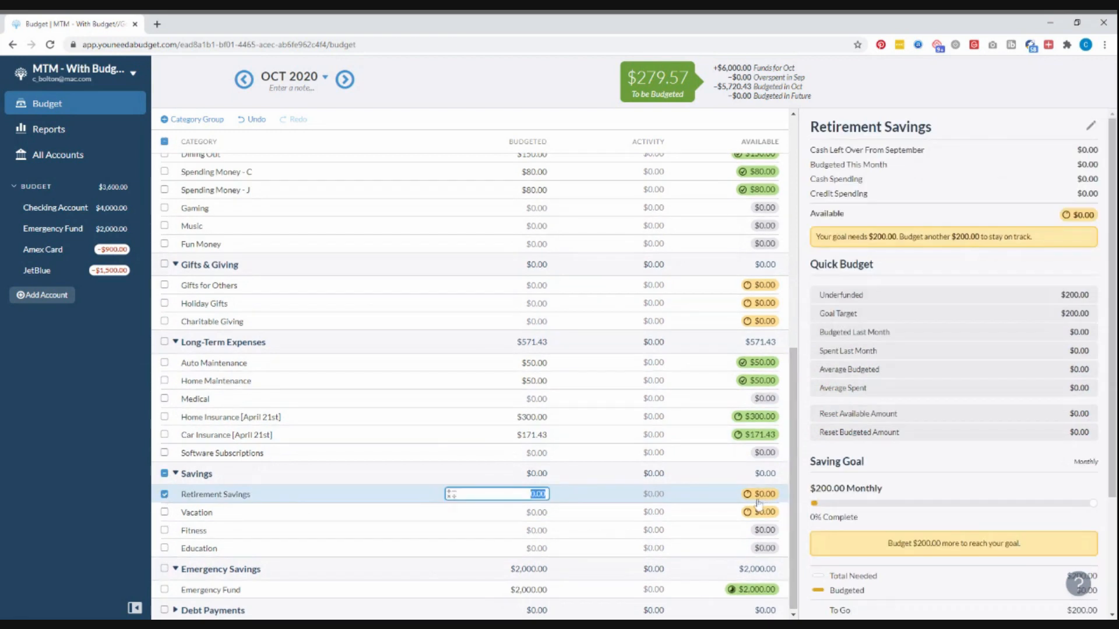
left_click(880, 295)
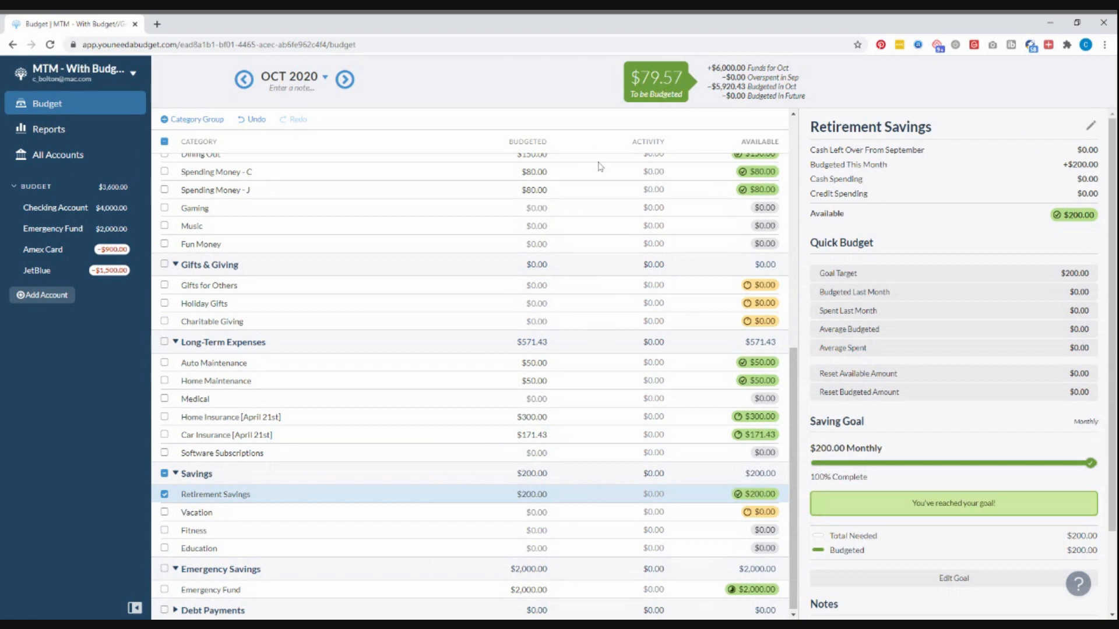
left_click(165, 495)
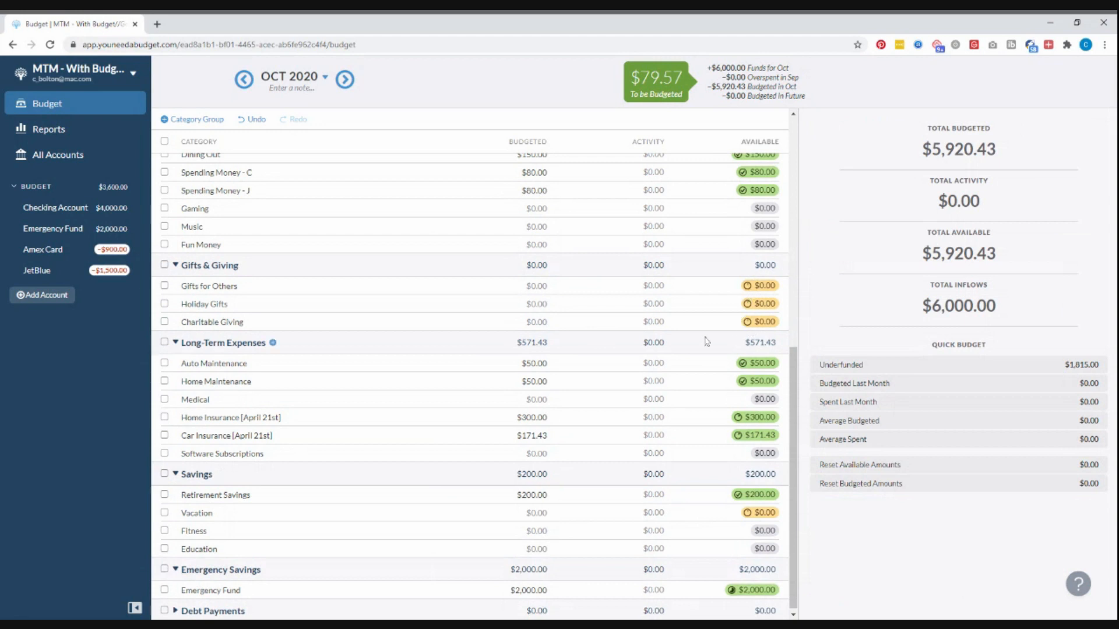
- Open the Holiday Gifts category and check how much its goal needs this month
scroll(583, 298, "up", 1)
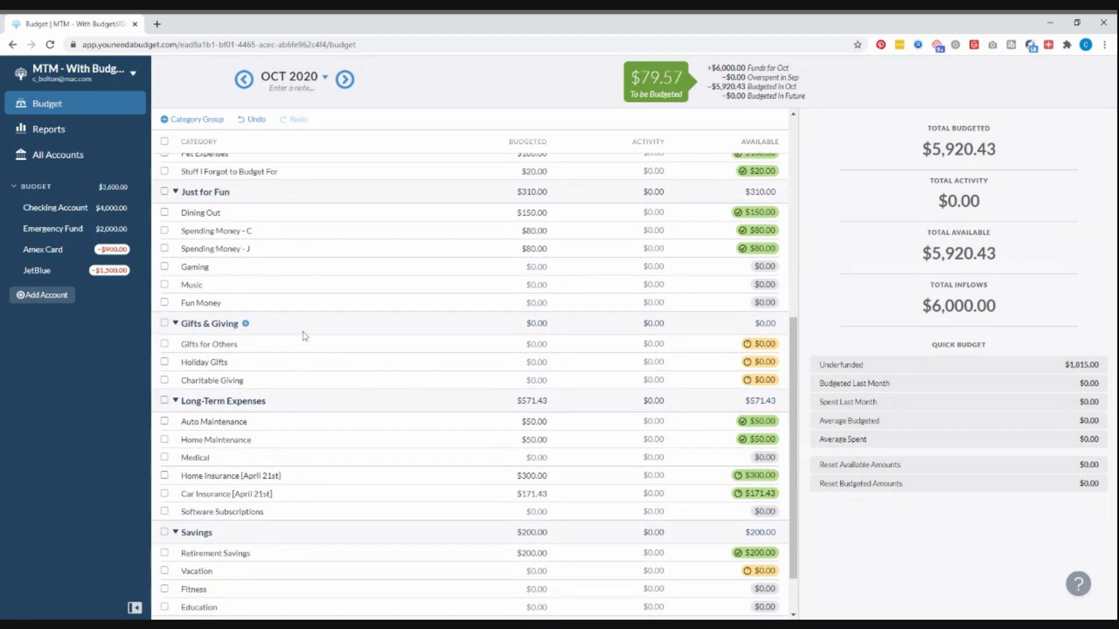
left_click(314, 362)
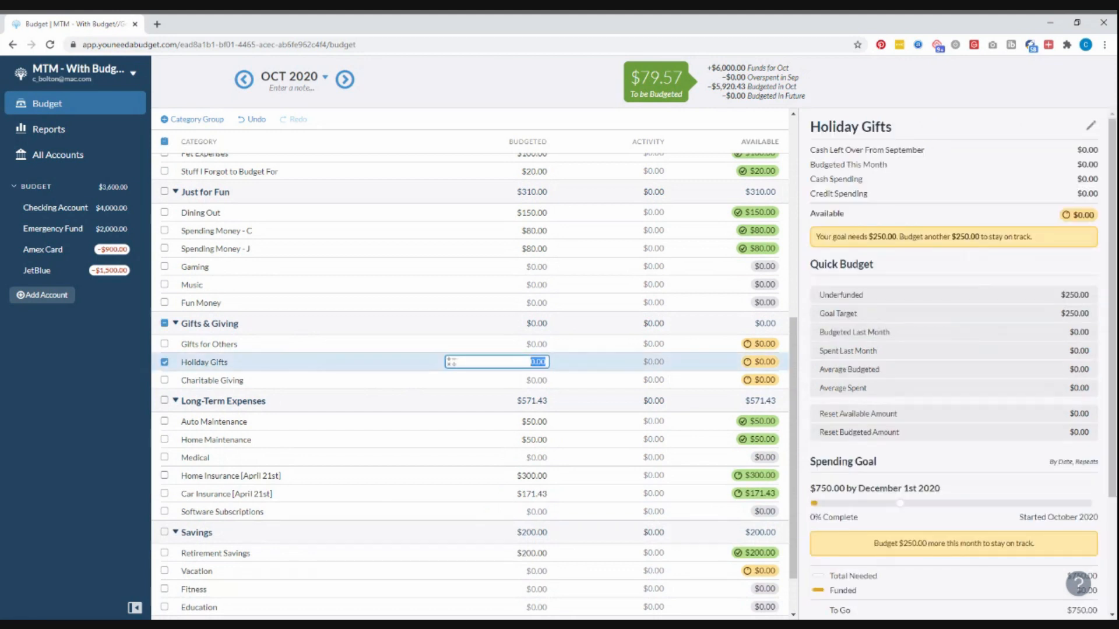
left_click_drag(970, 237, 951, 237)
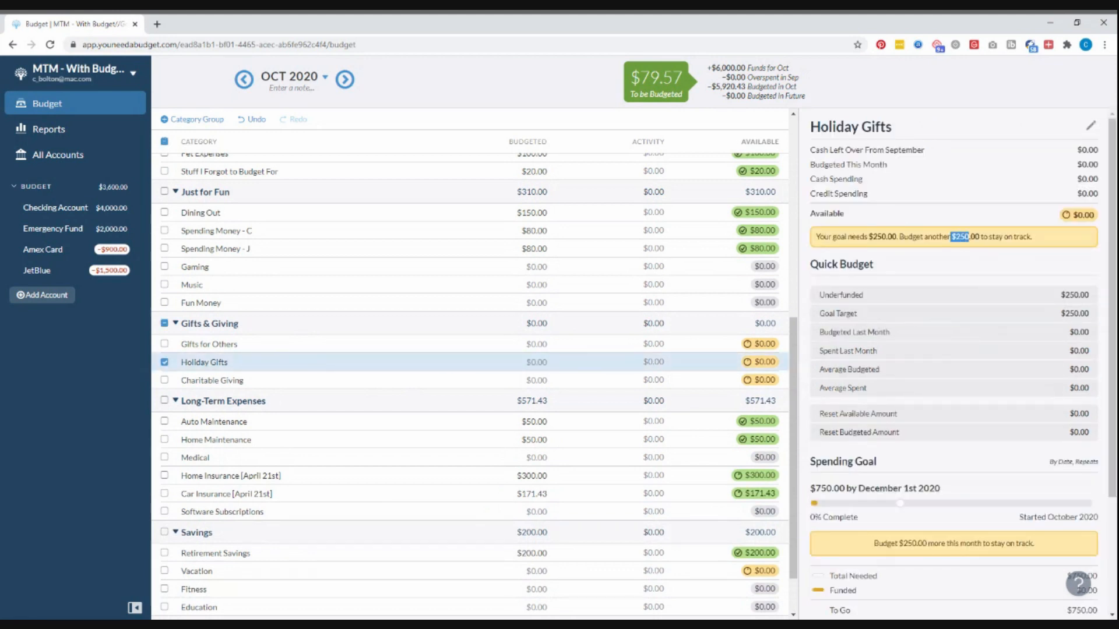
left_click(957, 238)
left_click(524, 362)
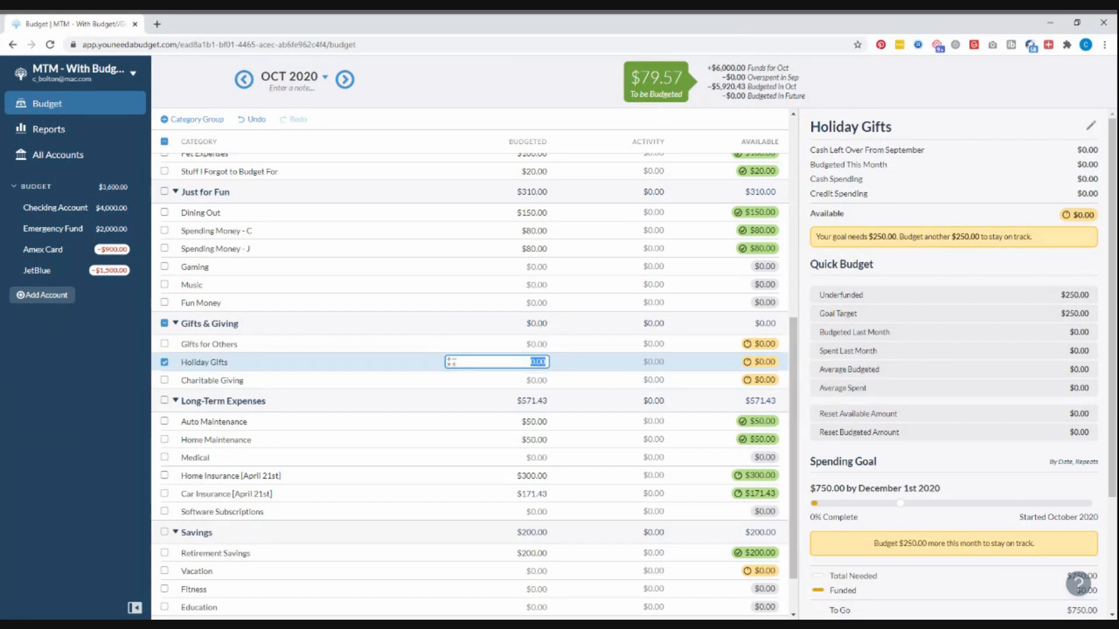
- Move the remaining $79.57 from To be Budgeted into Holiday Gifts and deselect the category
left_click(662, 87)
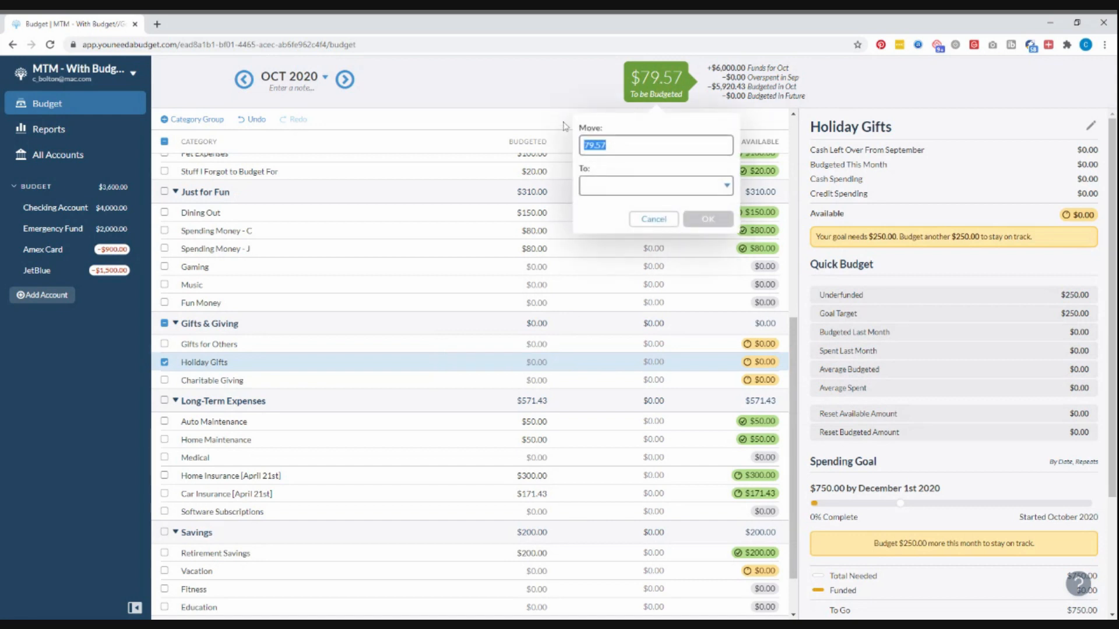
left_click(664, 82)
left_click(669, 76)
left_click(665, 186)
type("holiday")
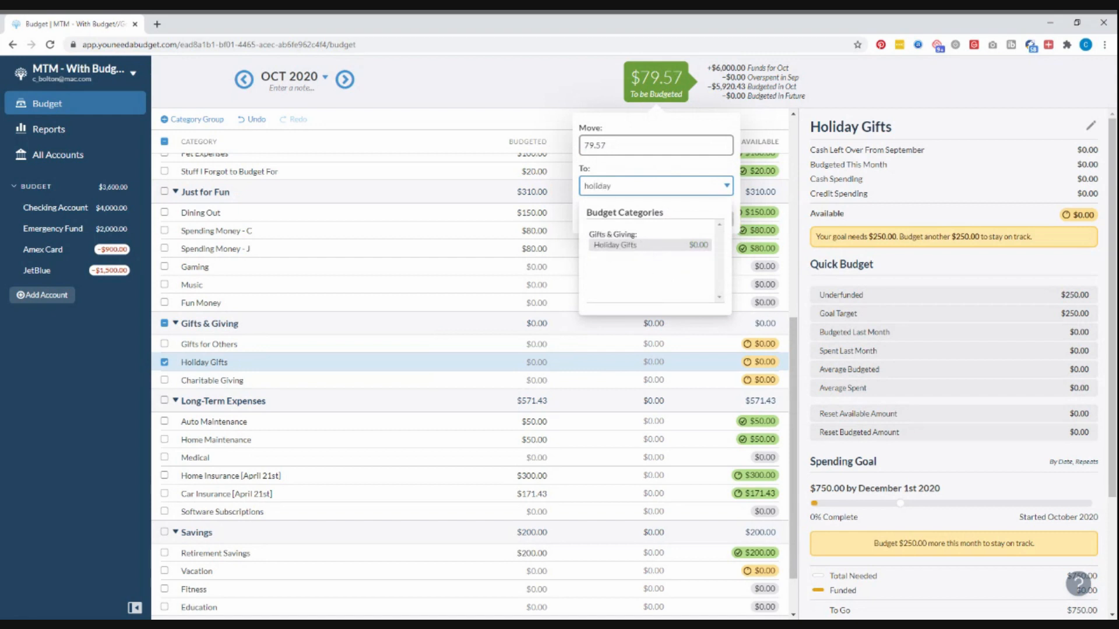
left_click(676, 244)
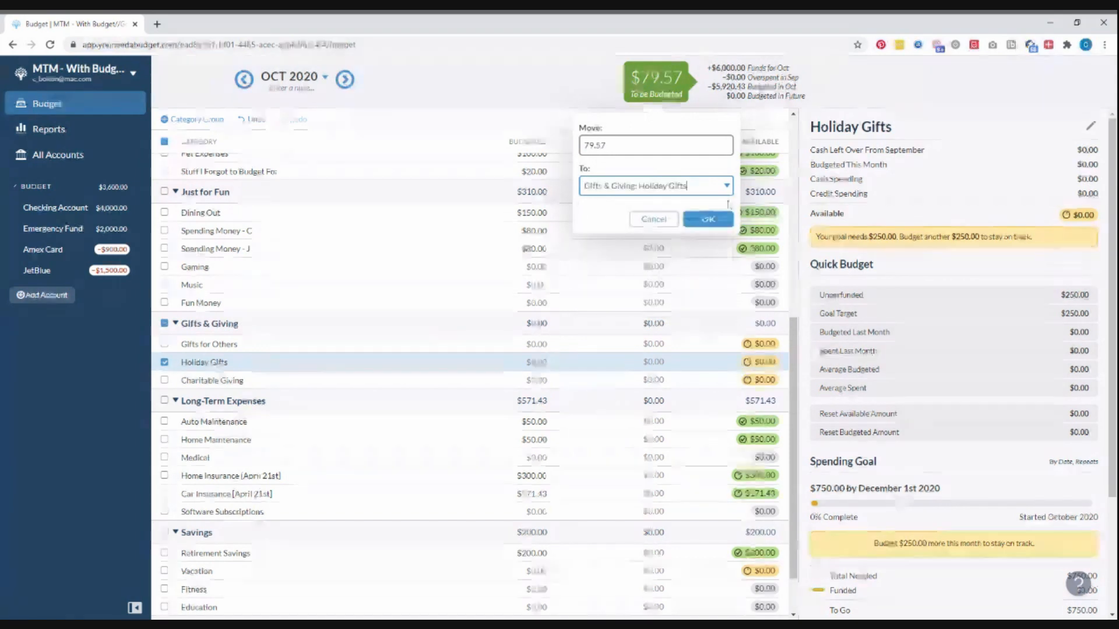
left_click(714, 217)
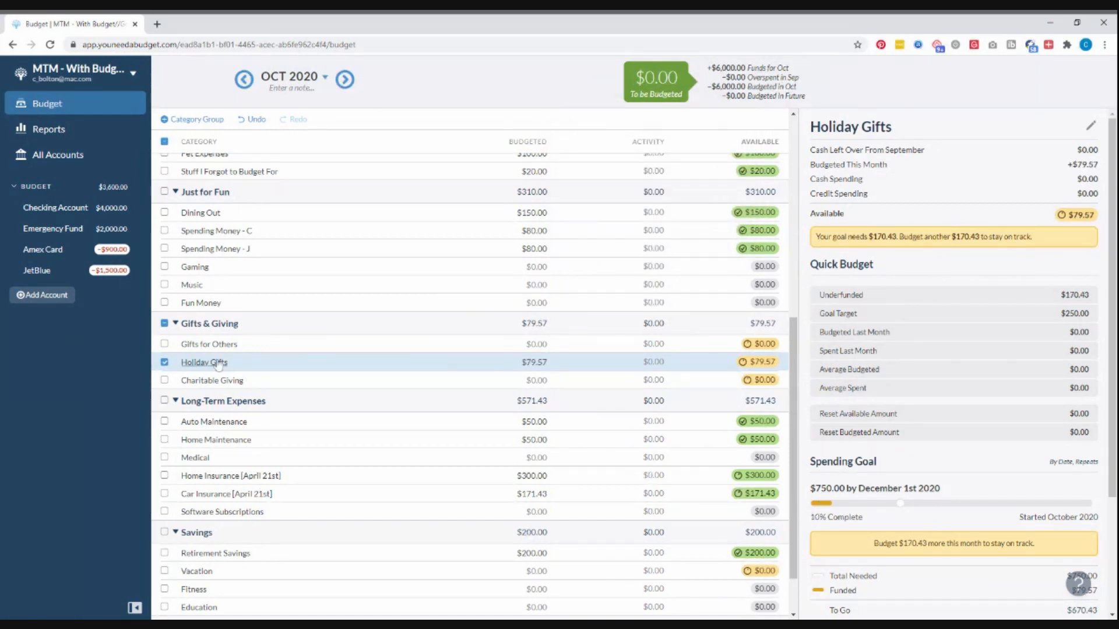
left_click(166, 362)
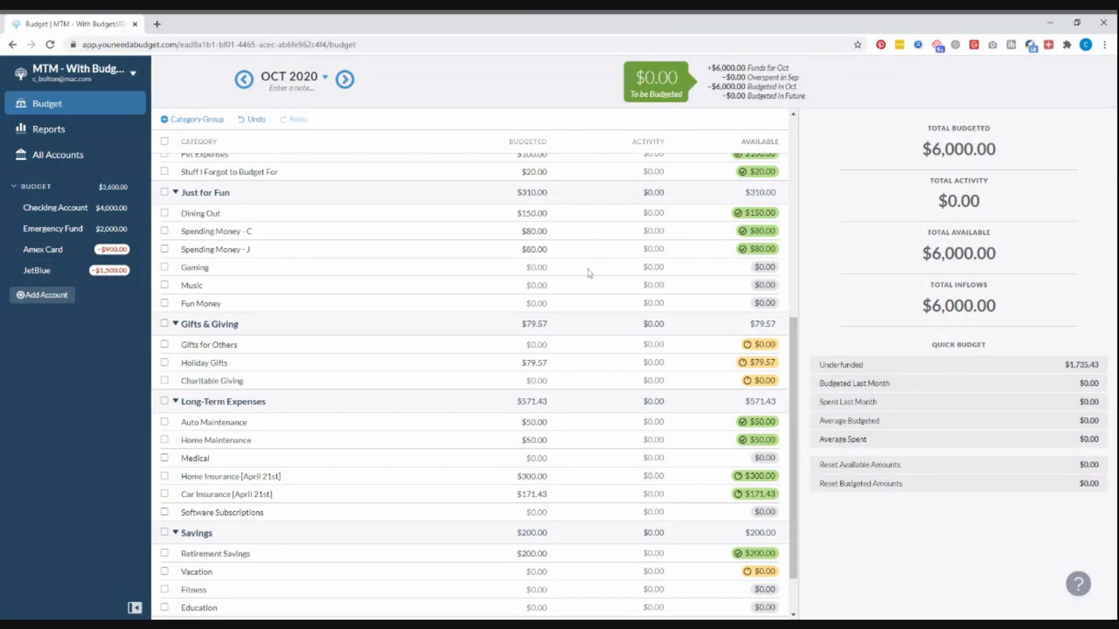
scroll(587, 243, "up", 2)
scroll(587, 243, "up", 4)
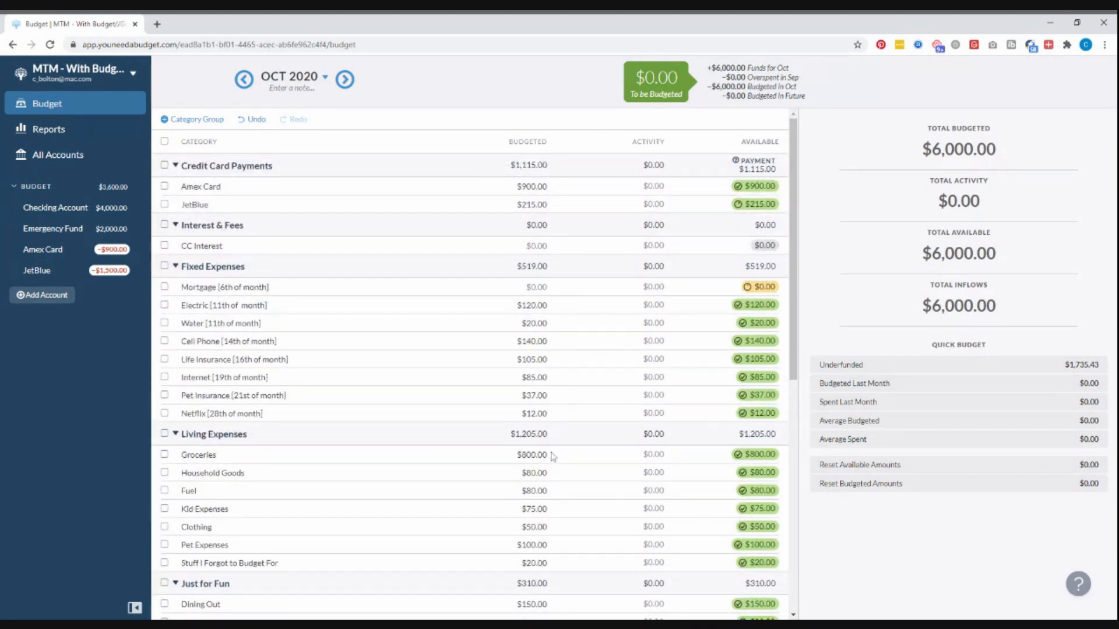
scroll(553, 467, "down", 1)
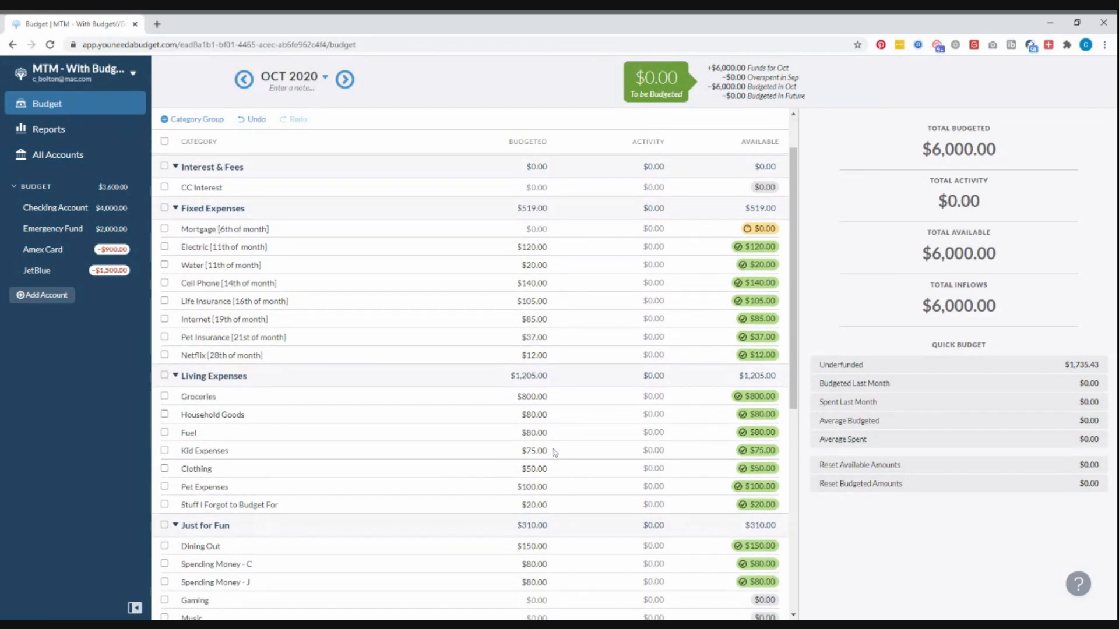
scroll(553, 453, "down", 1)
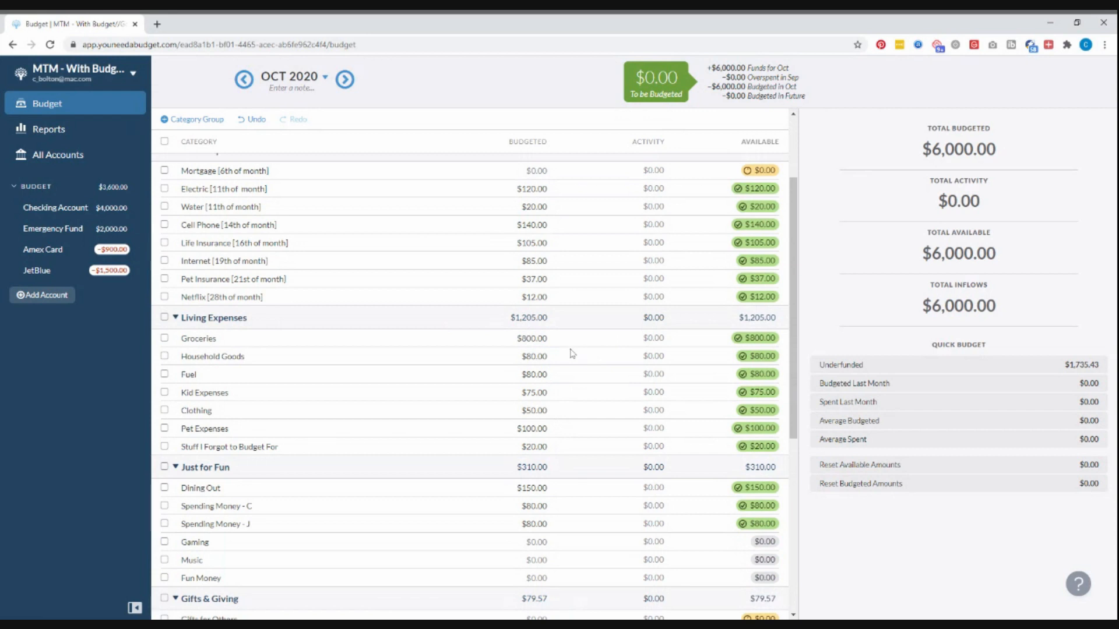
left_click(521, 373)
- Record a $95 outflow to Target in the Amex Card account under Household Goods, and dismiss the credit card introduction
left_click(62, 255)
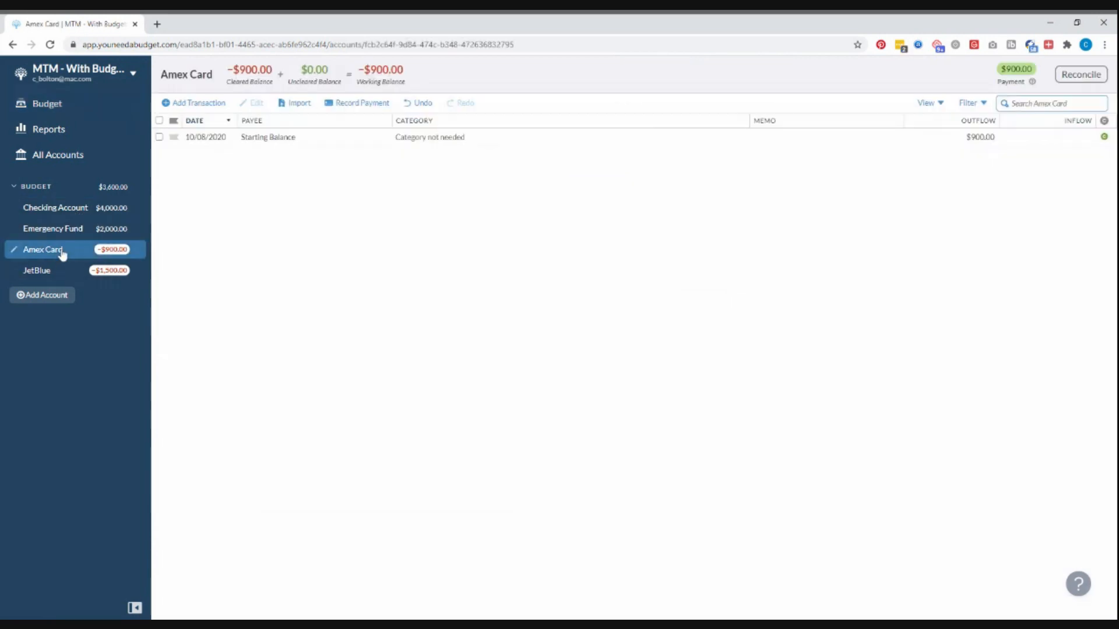
left_click(197, 103)
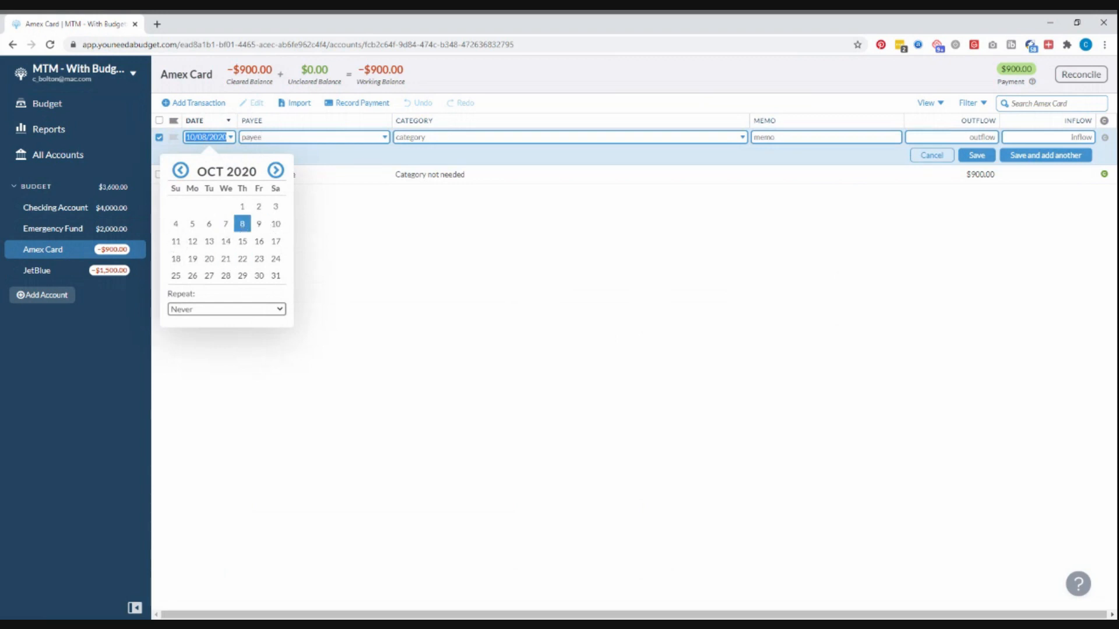
left_click(262, 138)
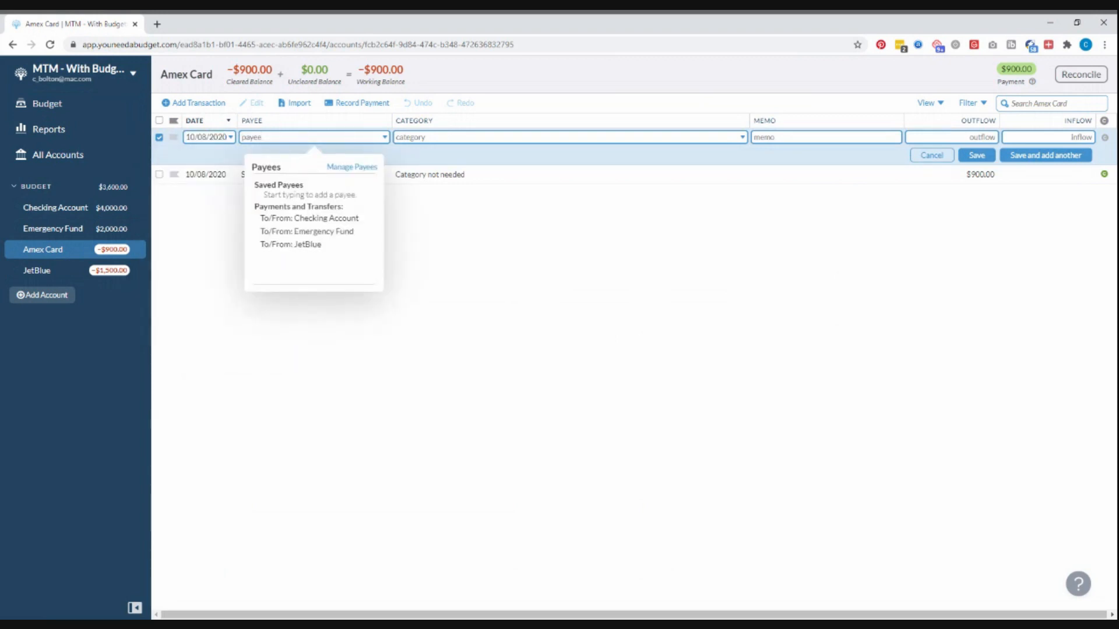
type("Target")
key("Tab")
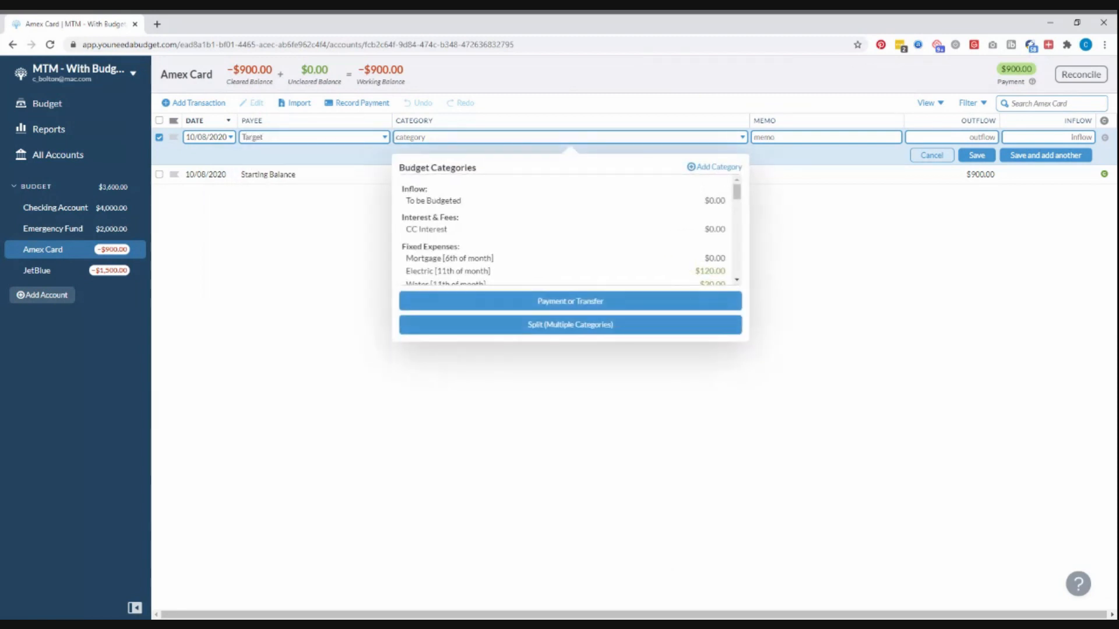
type("house")
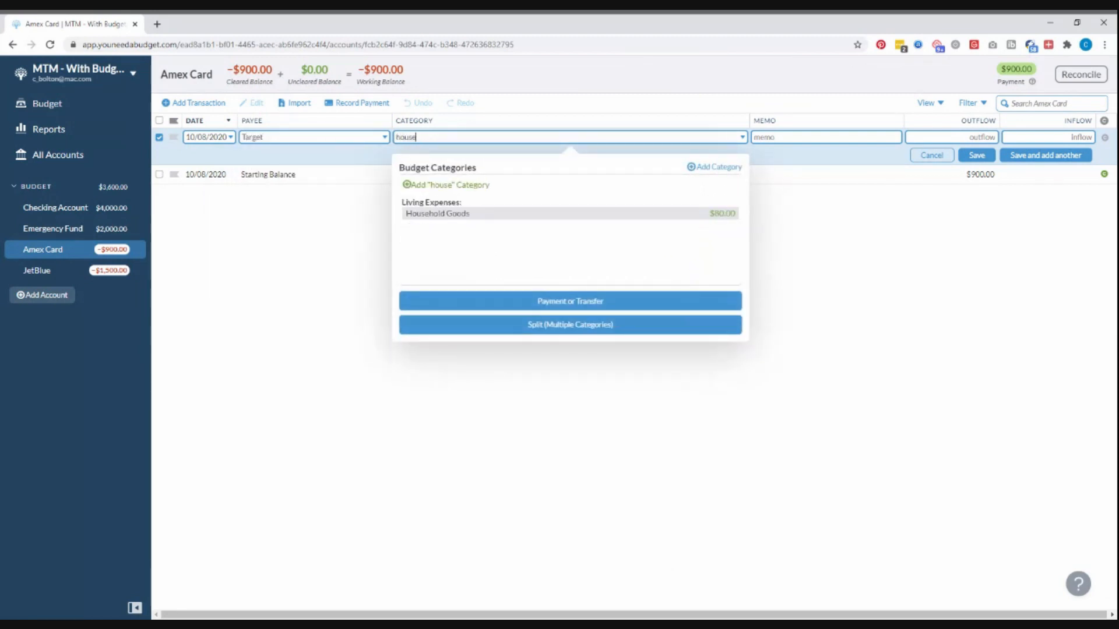
key("Tab")
key("Tab")
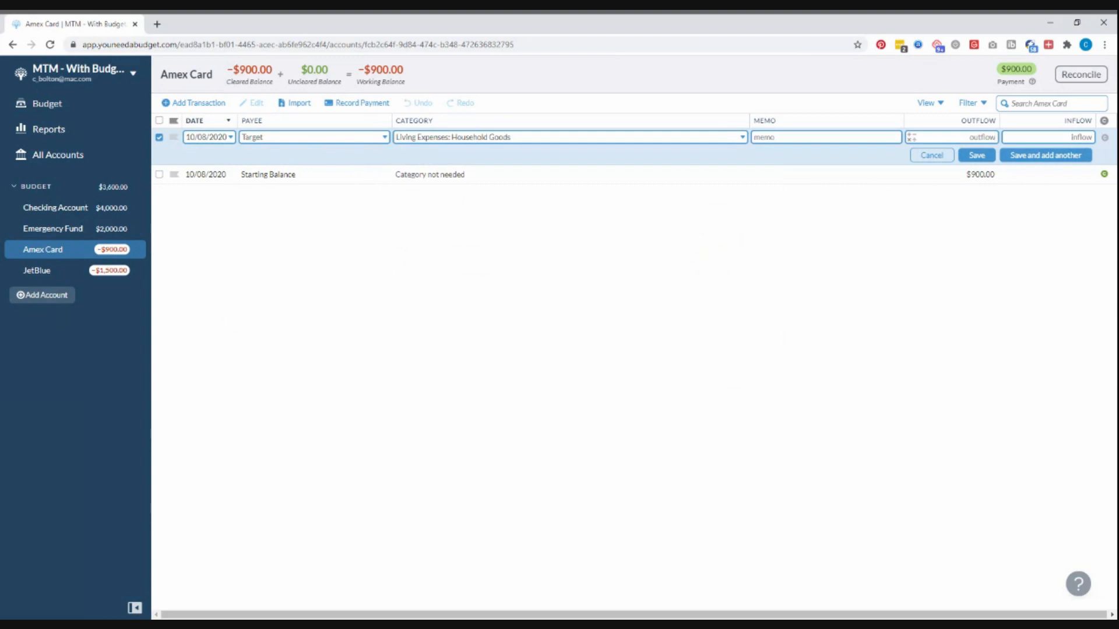
type("90")
left_click(977, 155)
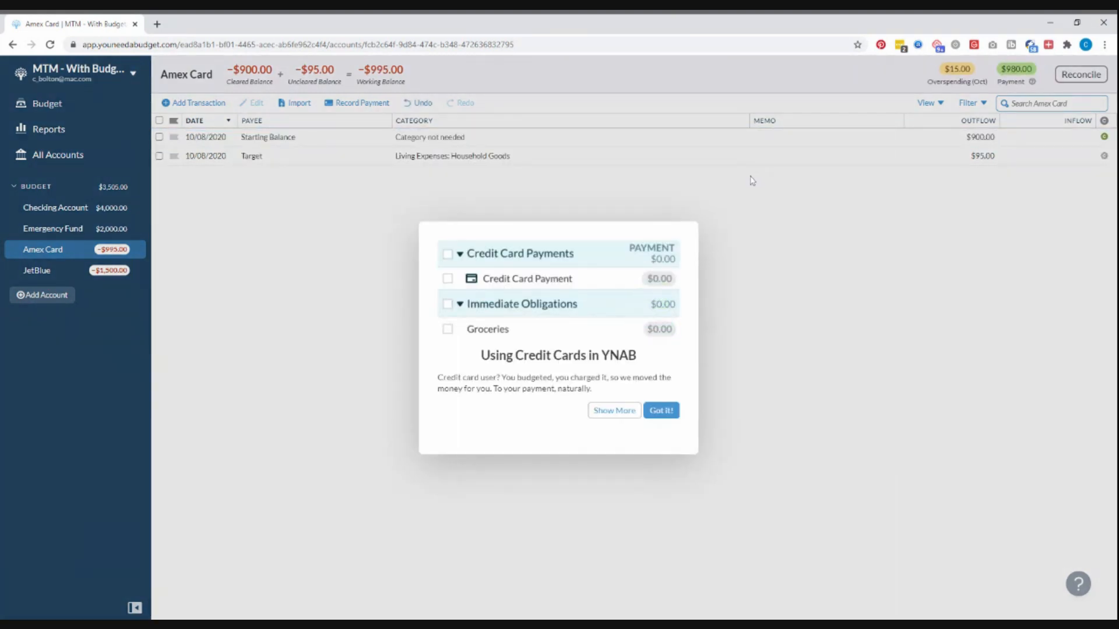
left_click(659, 410)
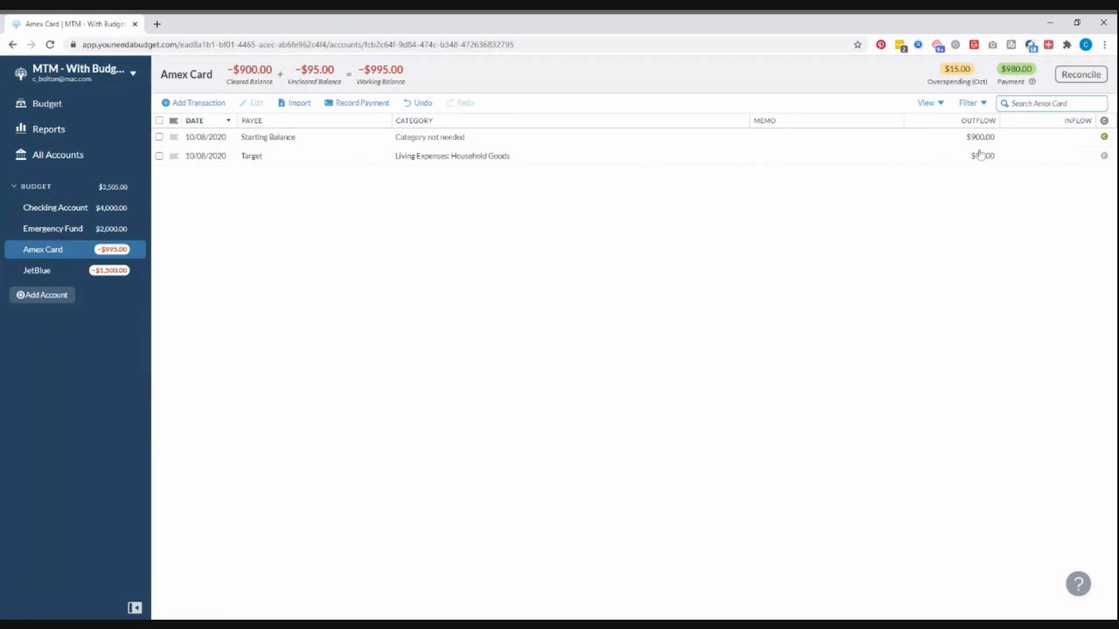
left_click(1104, 156)
- Return to the October budget and cover the Household Goods overspending with money from the Clothing category
left_click(72, 107)
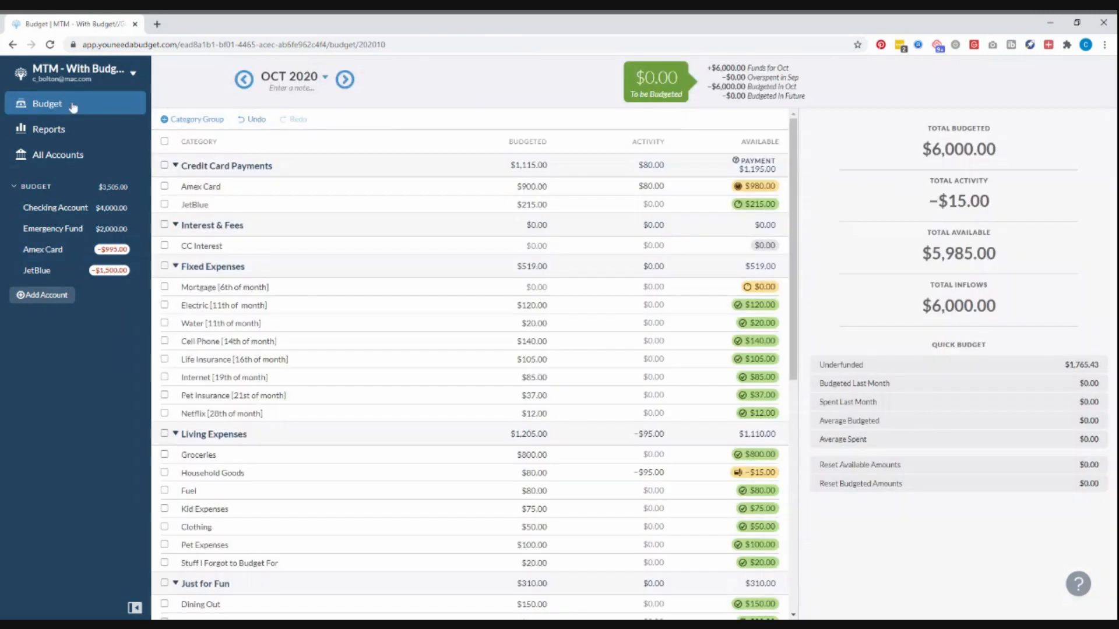
scroll(319, 254, "down", 2)
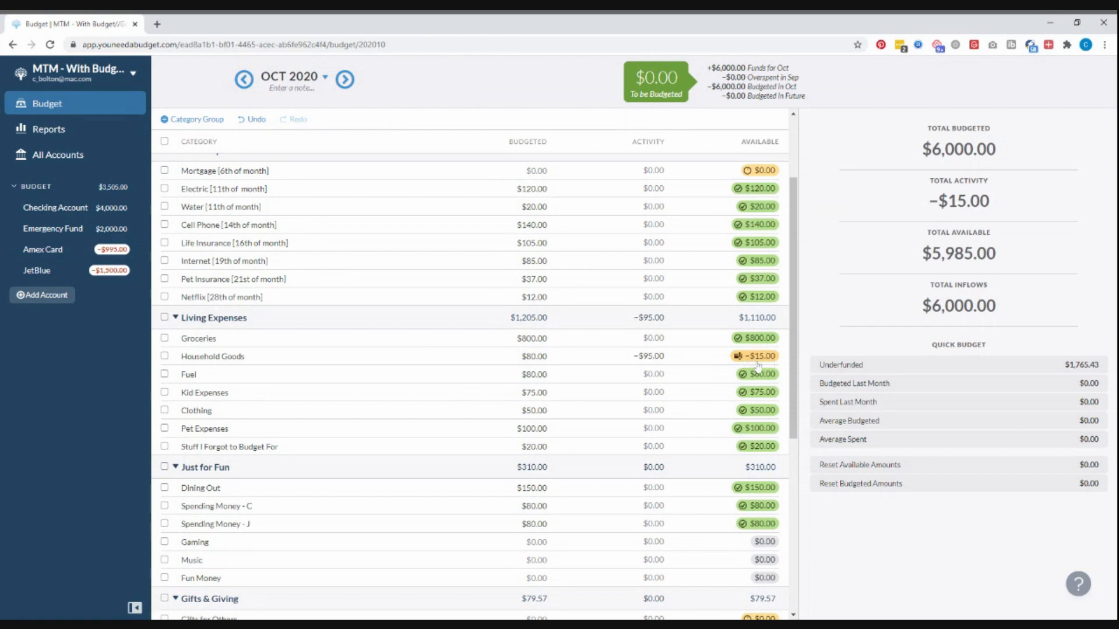
scroll(703, 382, "up", 1)
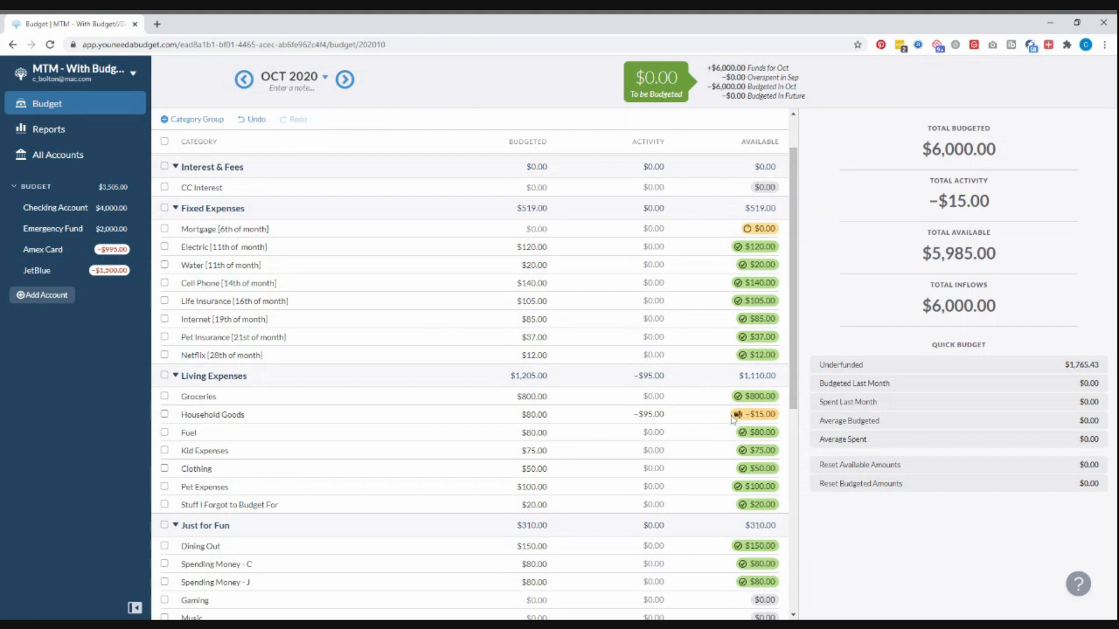
scroll(735, 417, "up", 1)
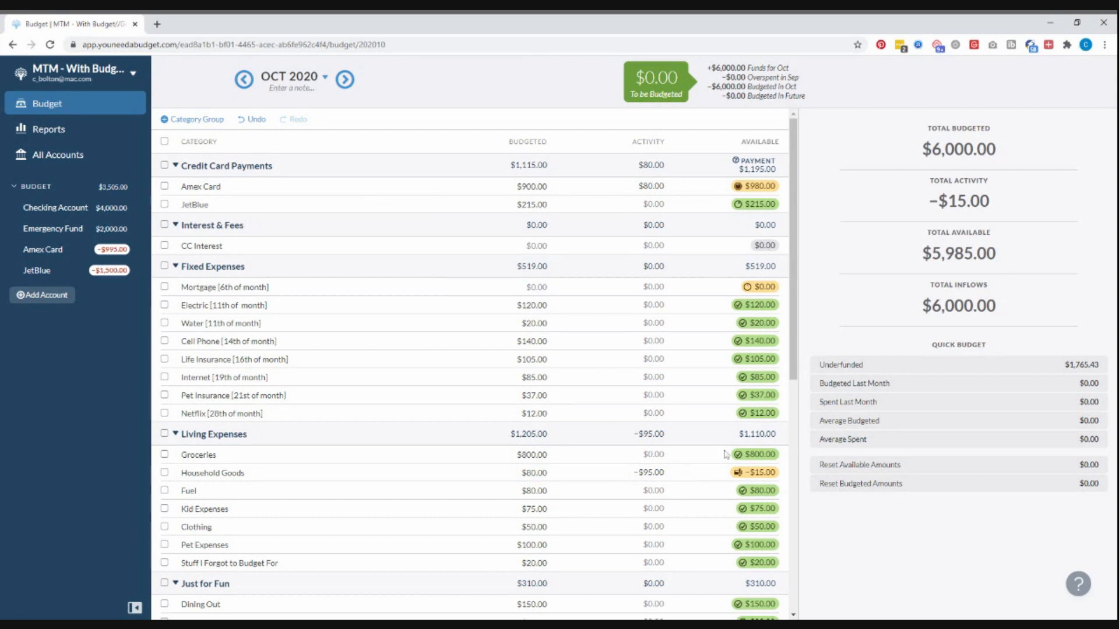
scroll(671, 415, "down", 1)
scroll(671, 413, "down", 1)
left_click(747, 415)
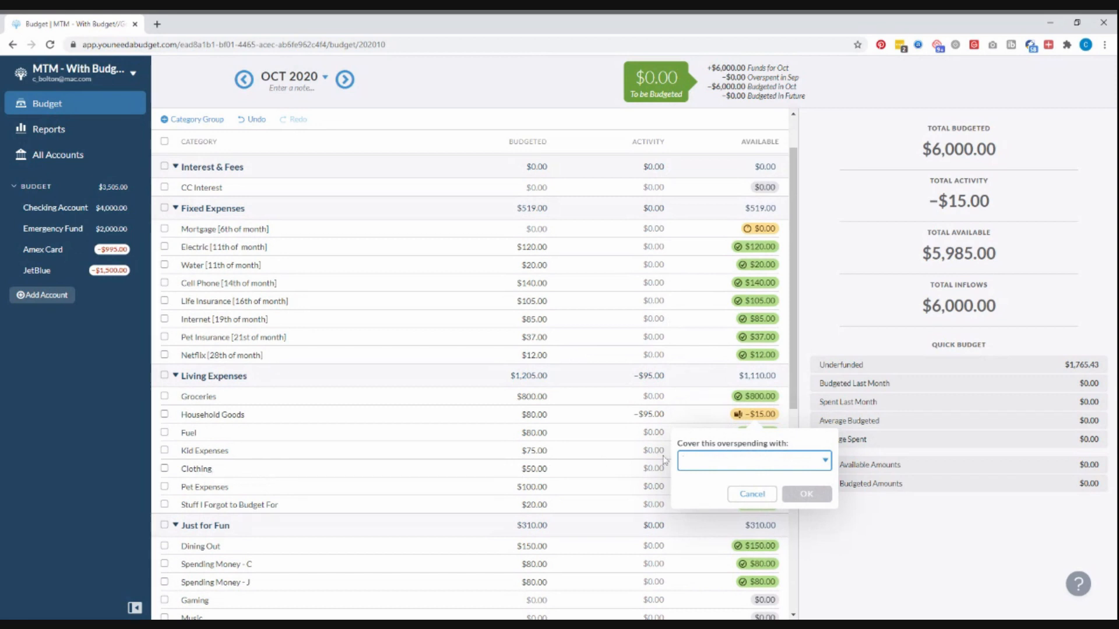
type("cloth")
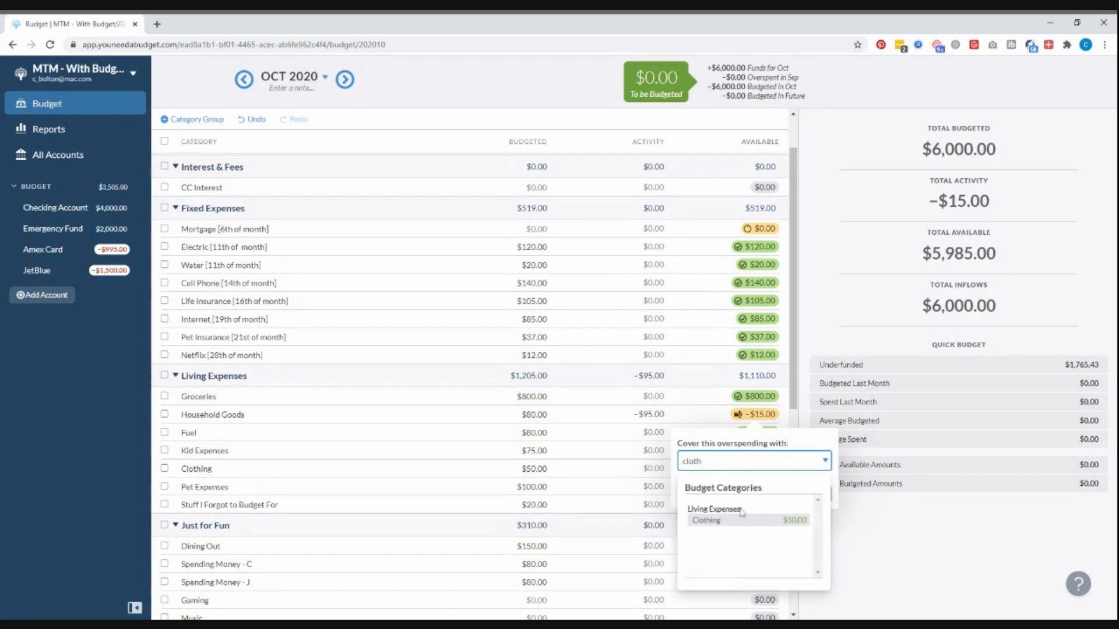
left_click(762, 523)
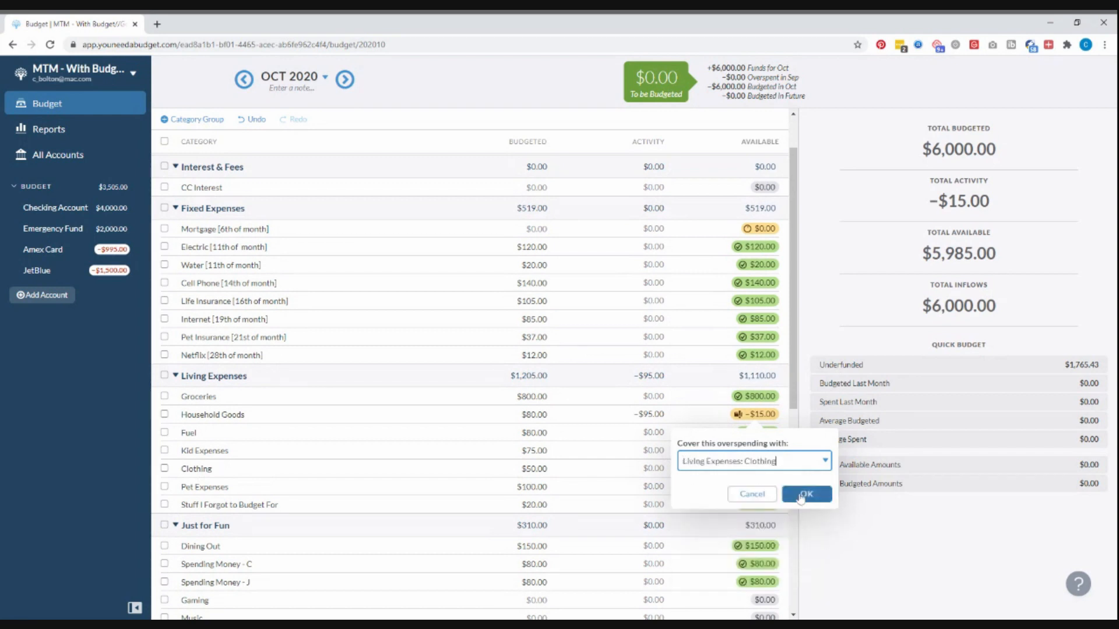
left_click(804, 495)
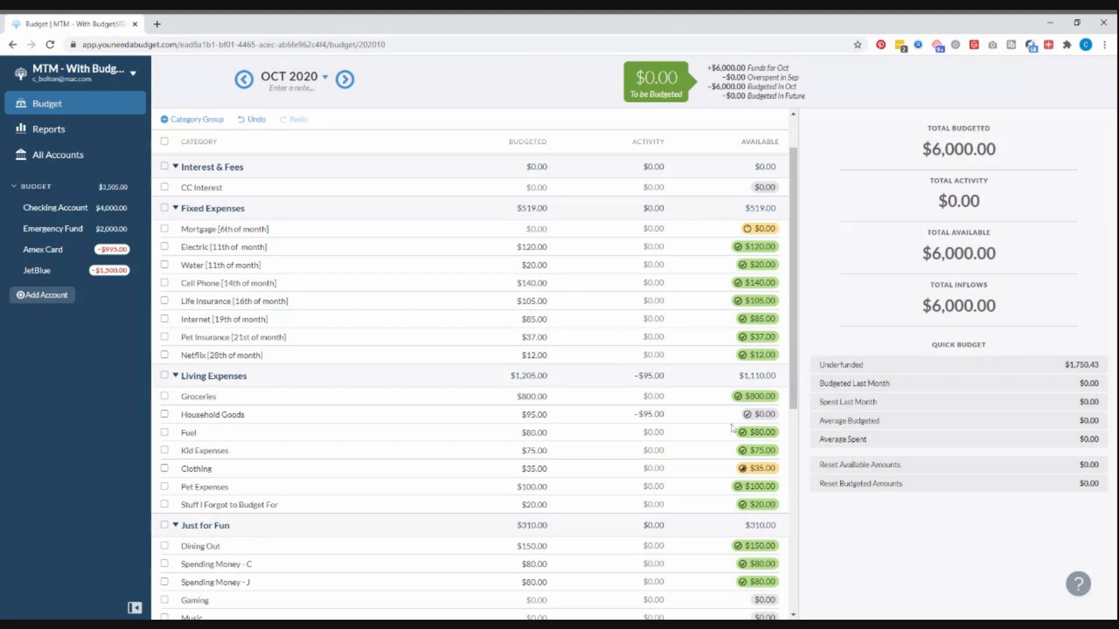
left_click(450, 417)
scroll(618, 264, "up", 1)
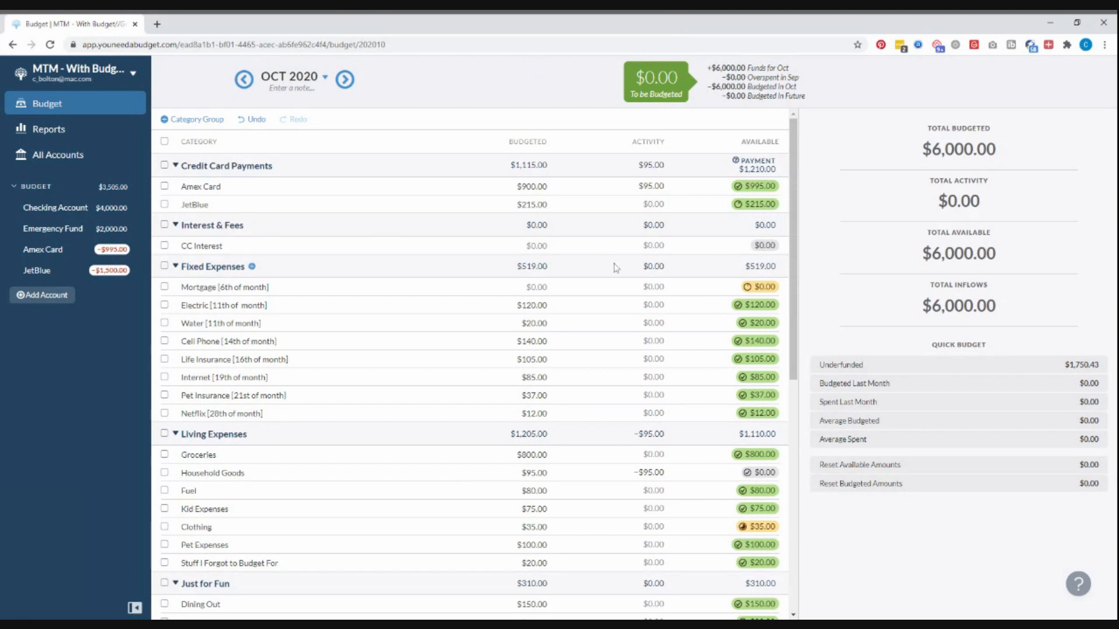
scroll(627, 267, "down", 2)
scroll(627, 267, "down", 1)
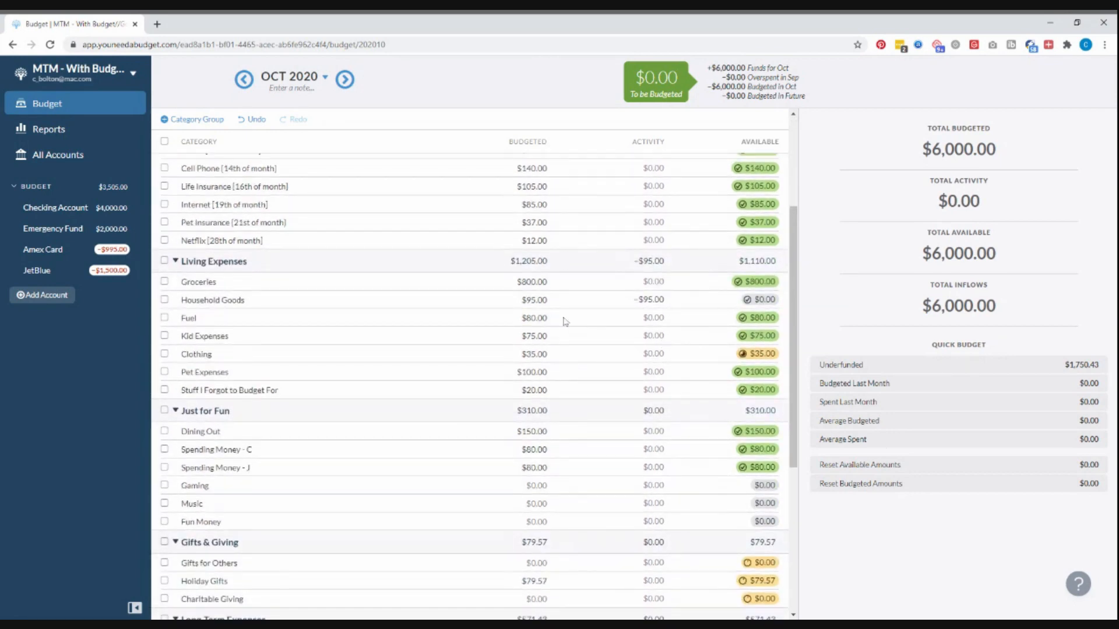
scroll(565, 320, "up", 2)
scroll(565, 321, "up", 1)
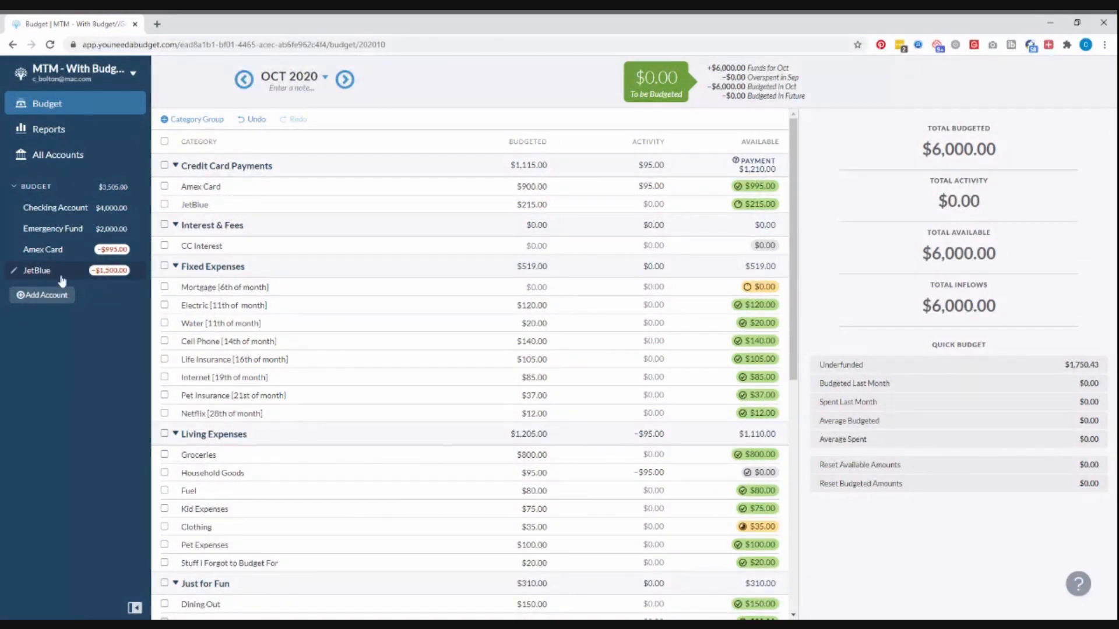
- Record a $180 outflow to Shoprite in the JetBlue account under the Groceries category and save the transaction
left_click(42, 272)
left_click(198, 104)
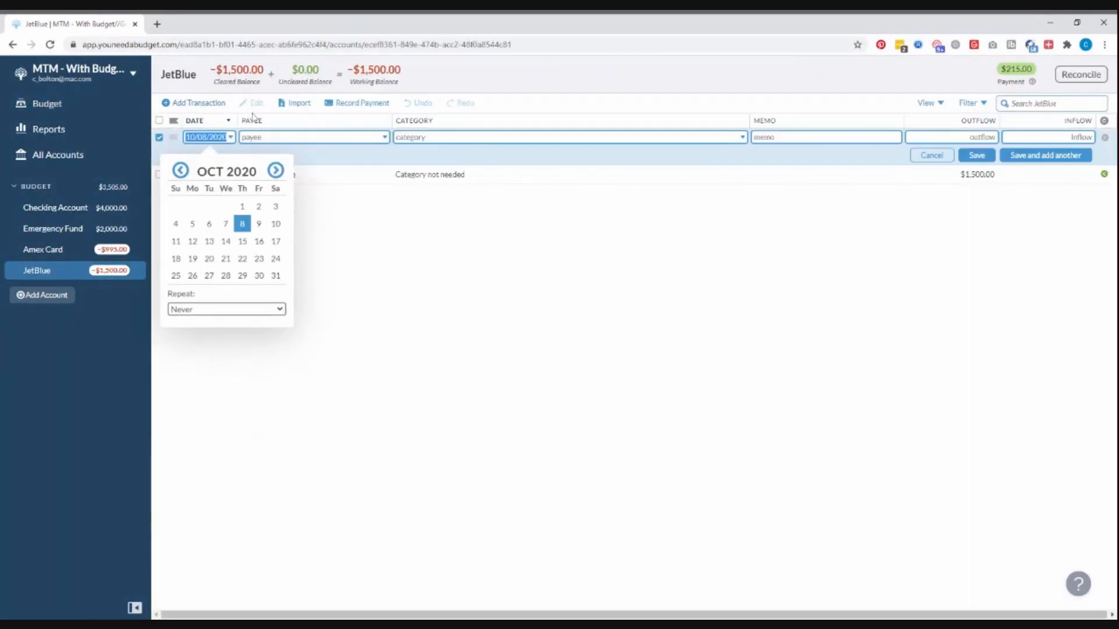
key("Tab")
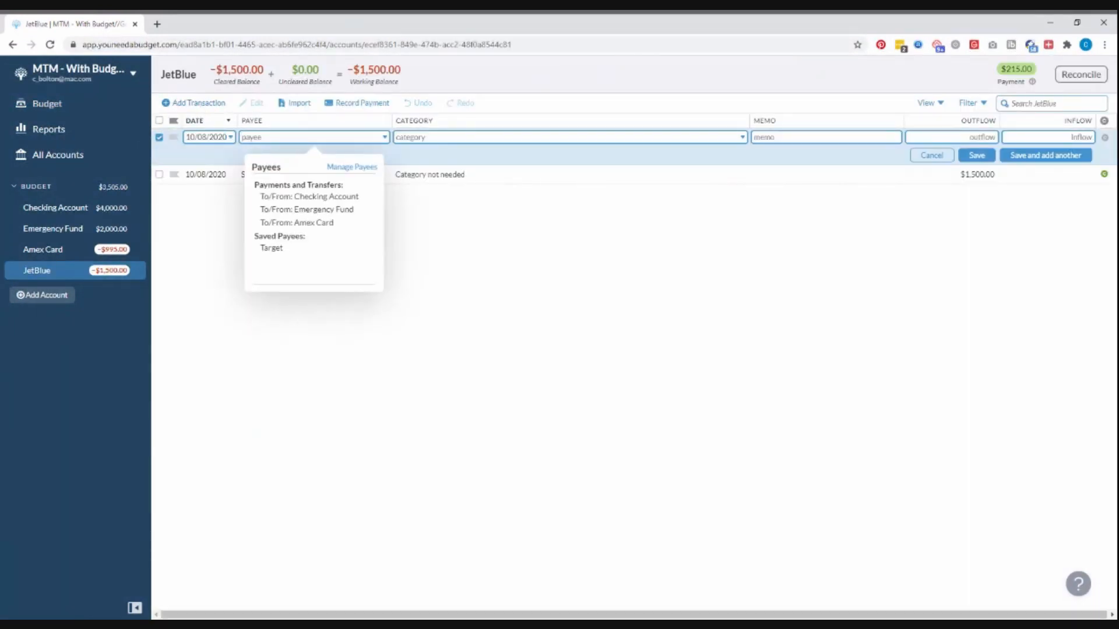
type("Wal")
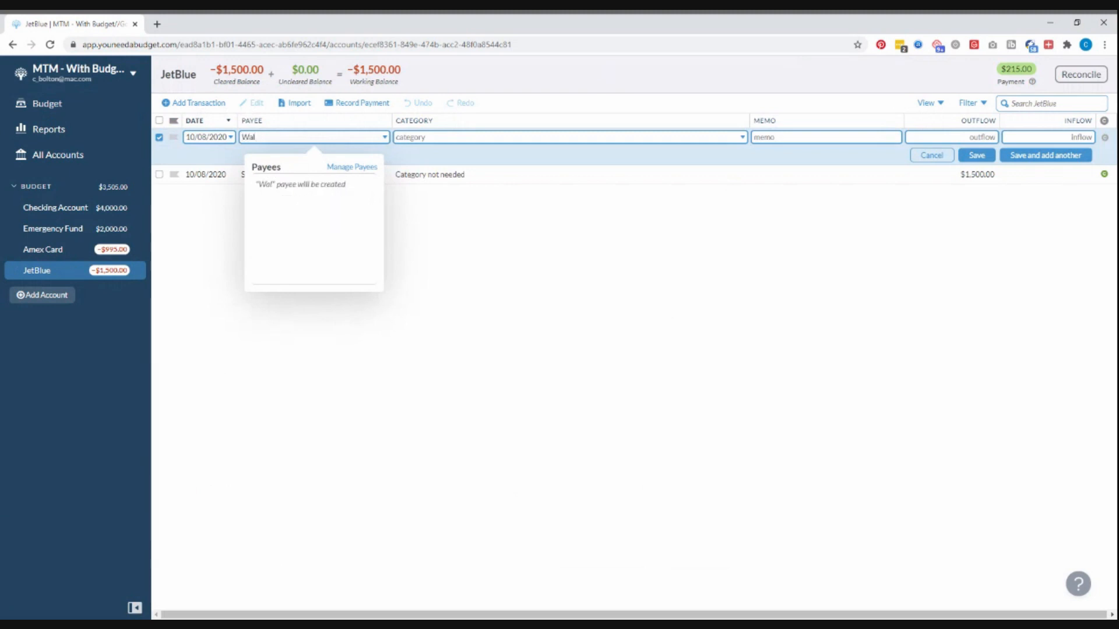
key("BackSpace")
key("BackSpace")
key("BackSpace")
type("Shoprite")
key("Tab")
type("Groc")
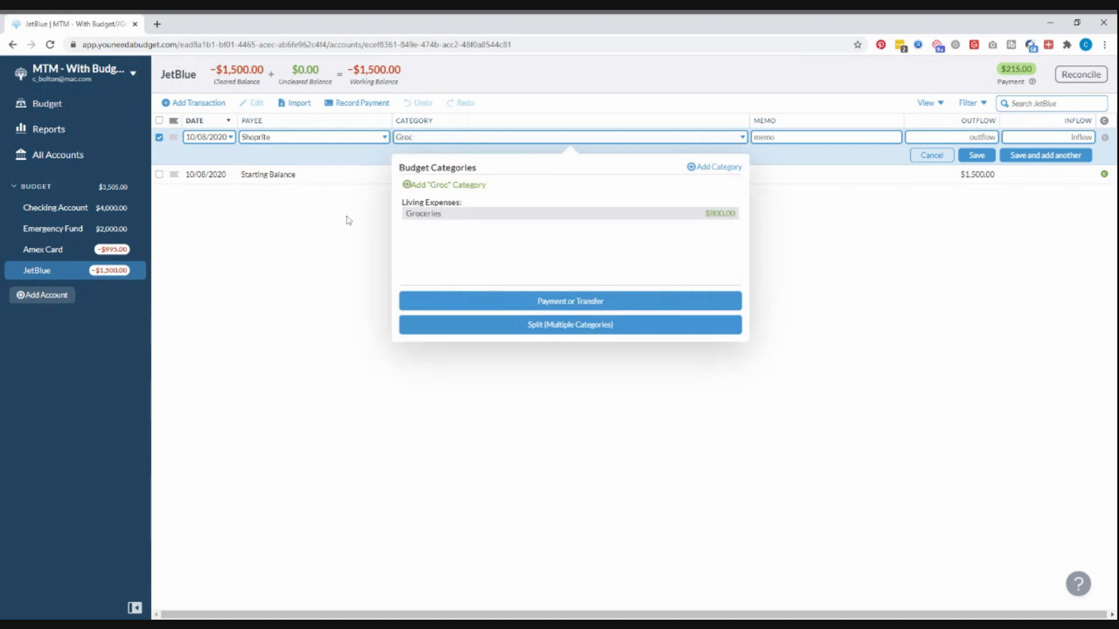
left_click(478, 215)
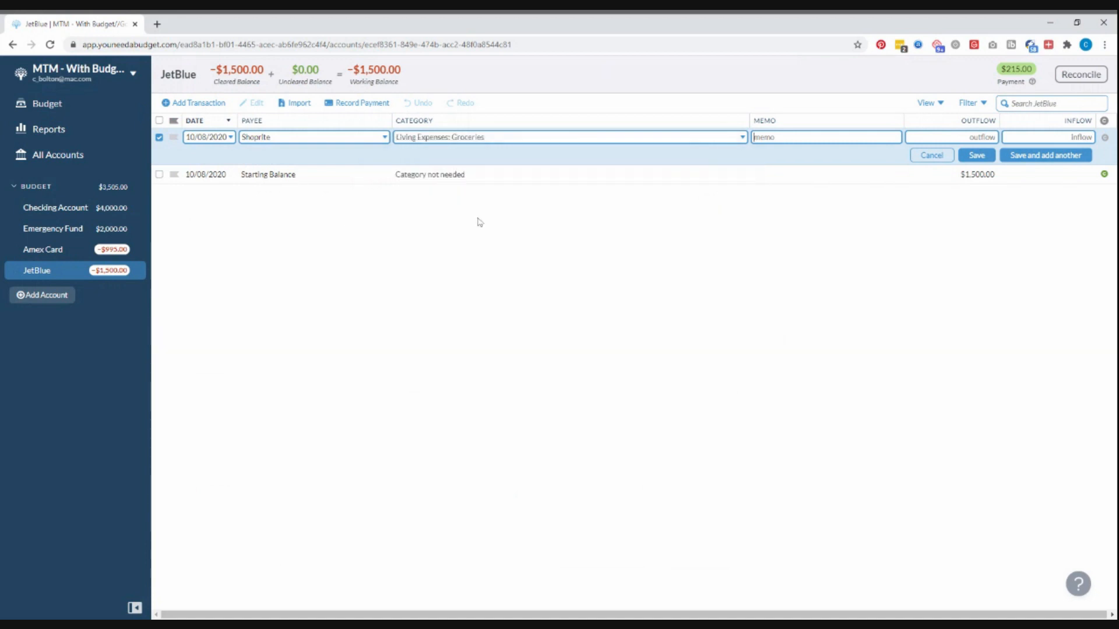
type("180")
left_click(976, 155)
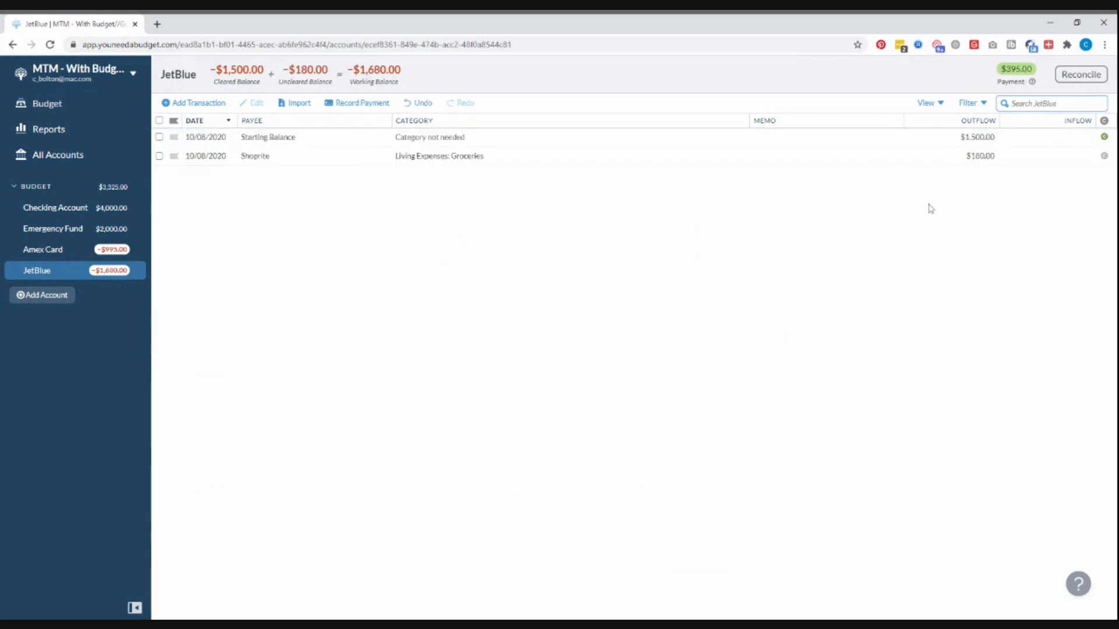
- Return to the October 2020 budget and check the available amounts for Groceries, the JetBlue payment and the remaining categories
left_click(76, 109)
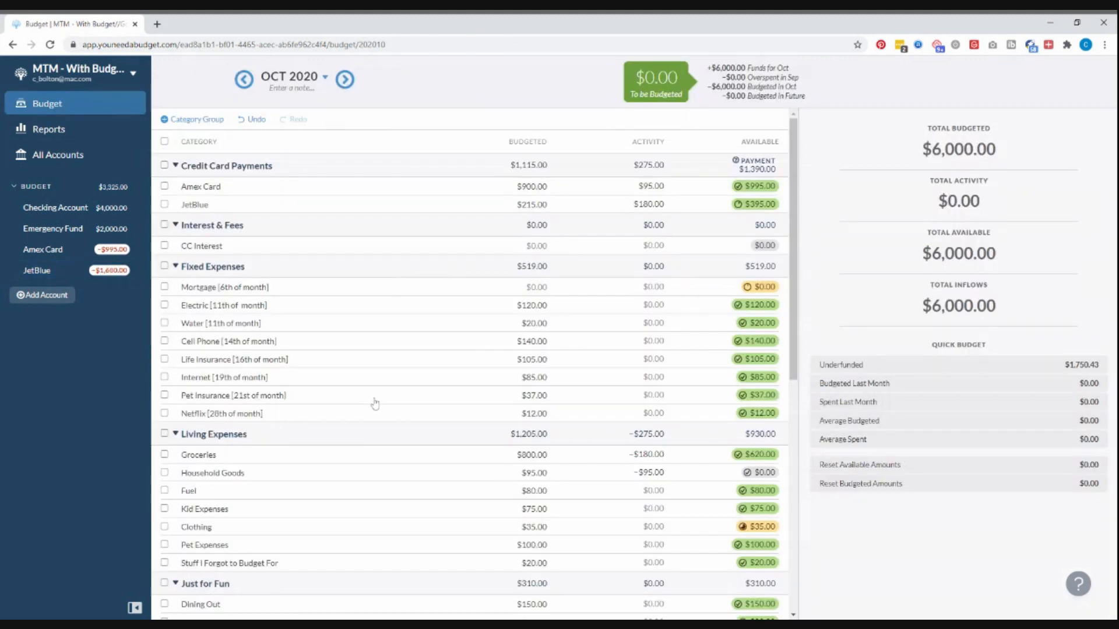
scroll(374, 402, "down", 1)
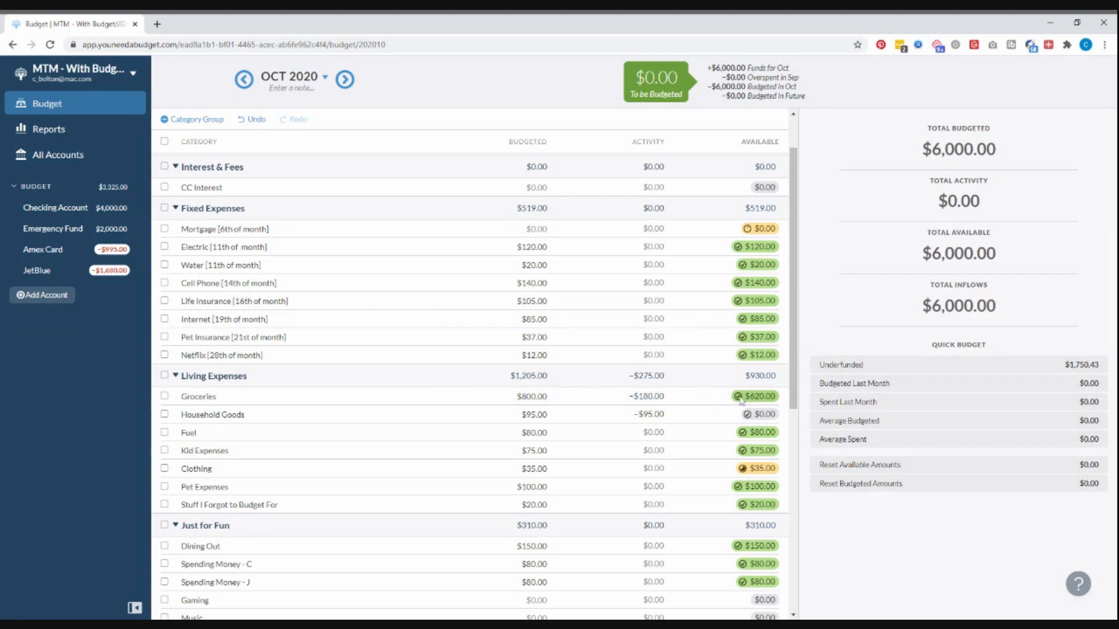
scroll(742, 401, "up", 1)
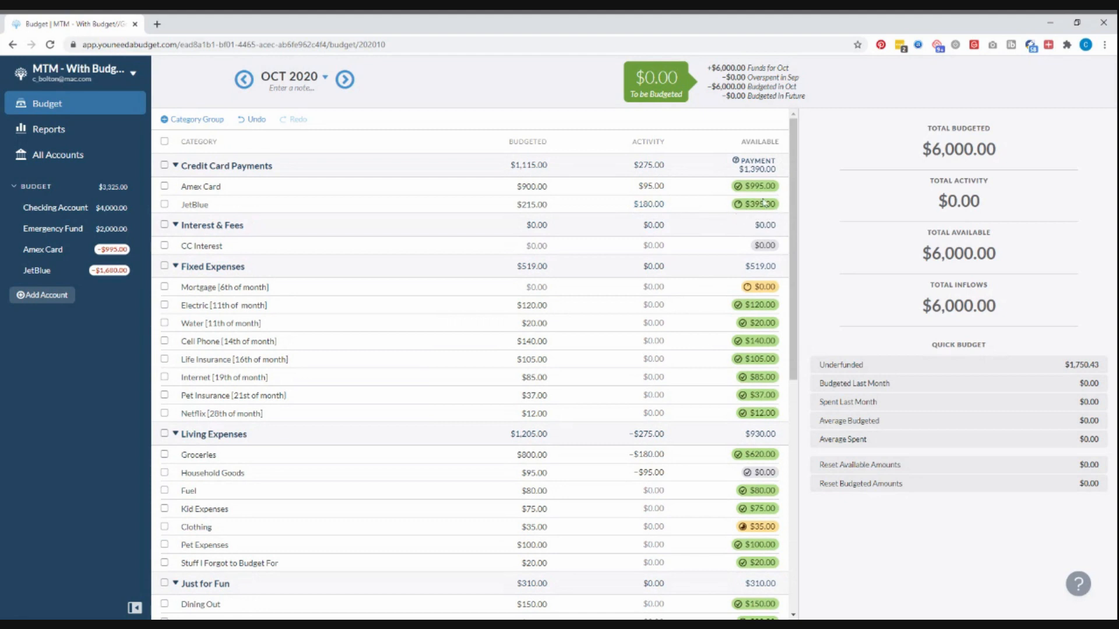
left_click(527, 205)
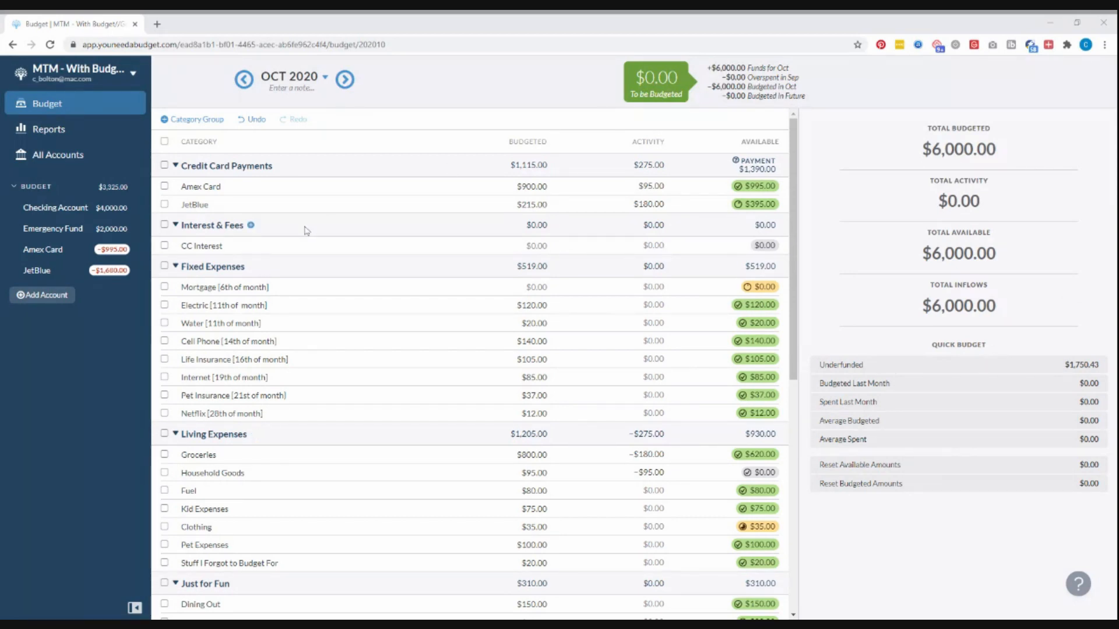
scroll(572, 230, "down", 2)
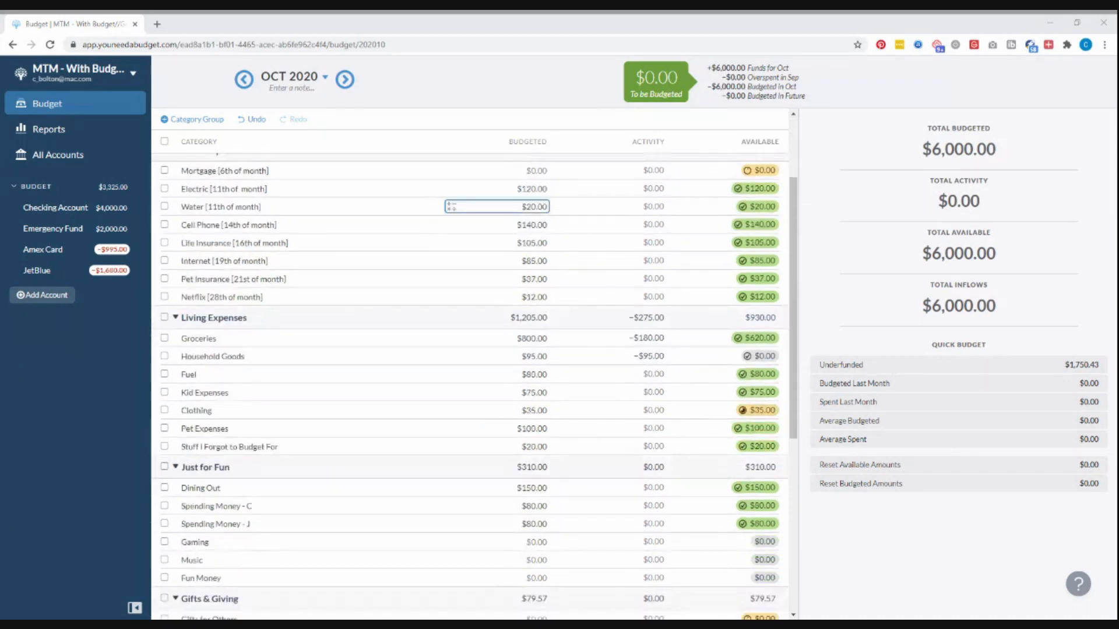
left_click(507, 170)
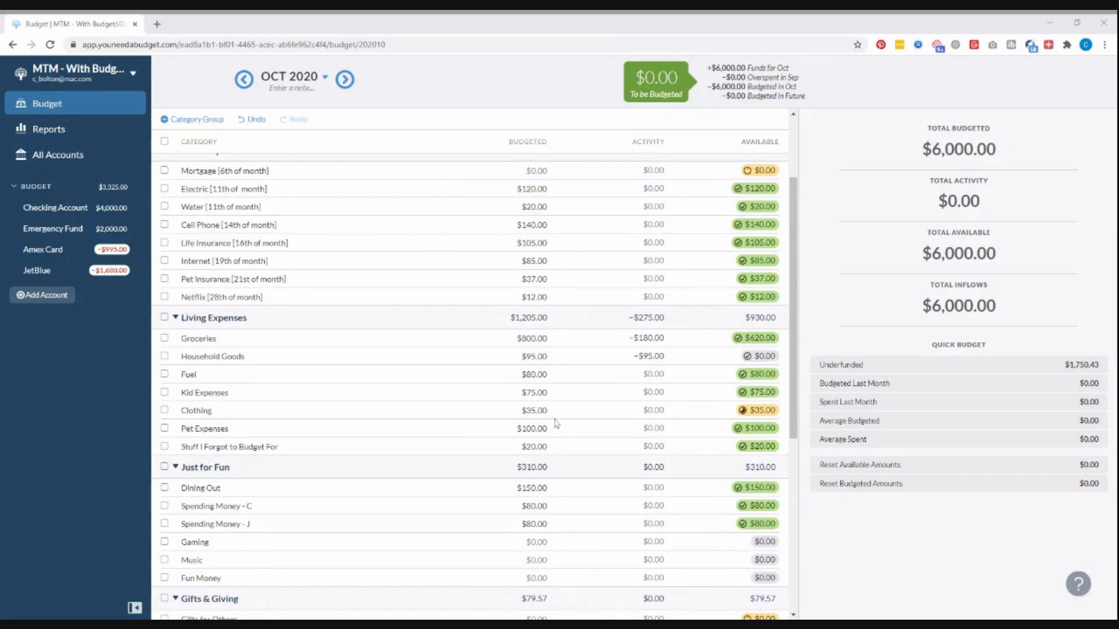
scroll(554, 455, "down", 2)
- Go to the November 2020 budget and examine what the Electric and Mortgage goals need
left_click(345, 80)
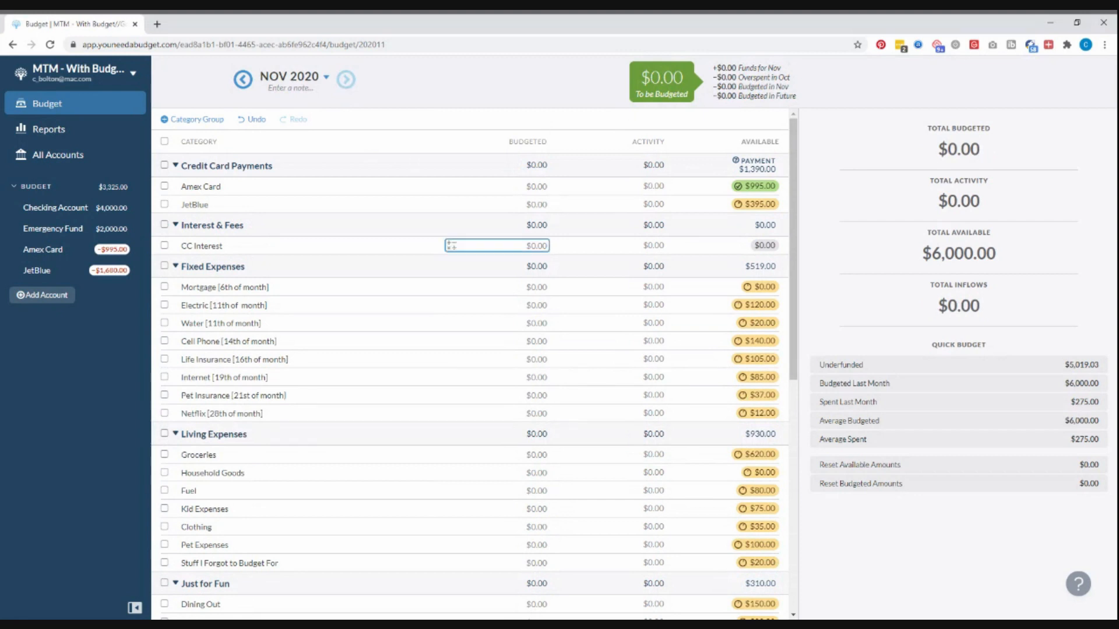
scroll(495, 245, "down", 1)
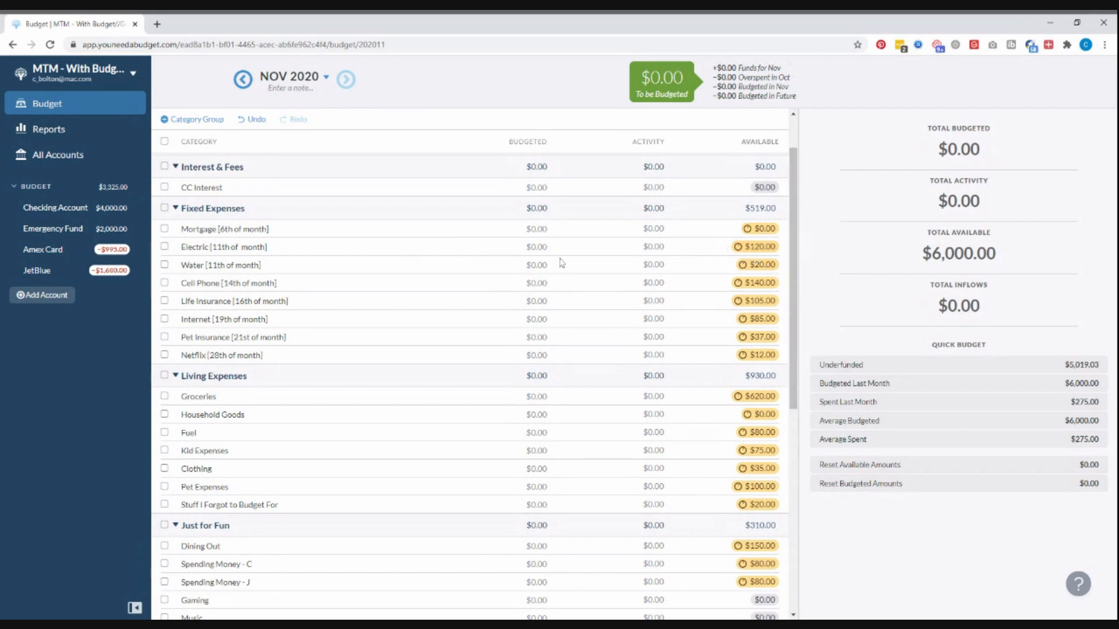
left_click(495, 248)
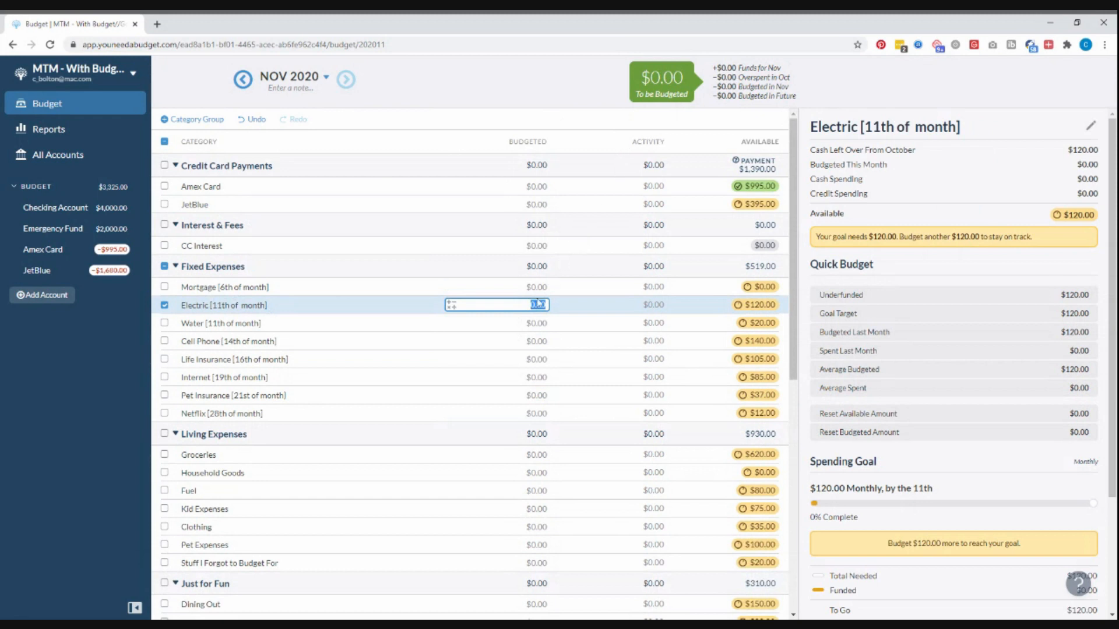
key("Up")
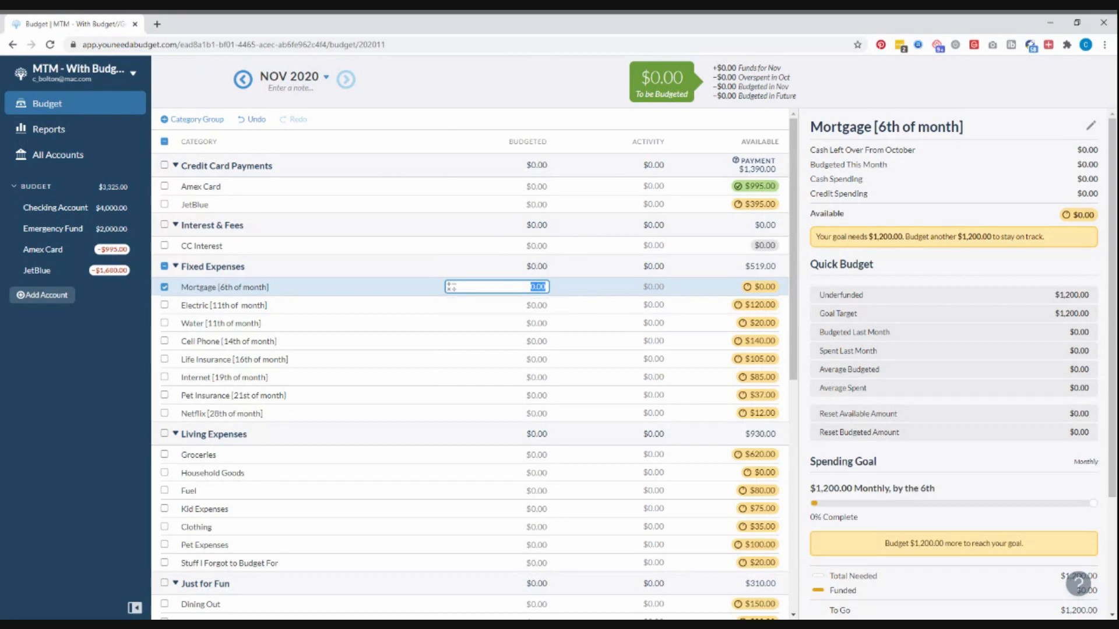
scroll(537, 282, "down", 1)
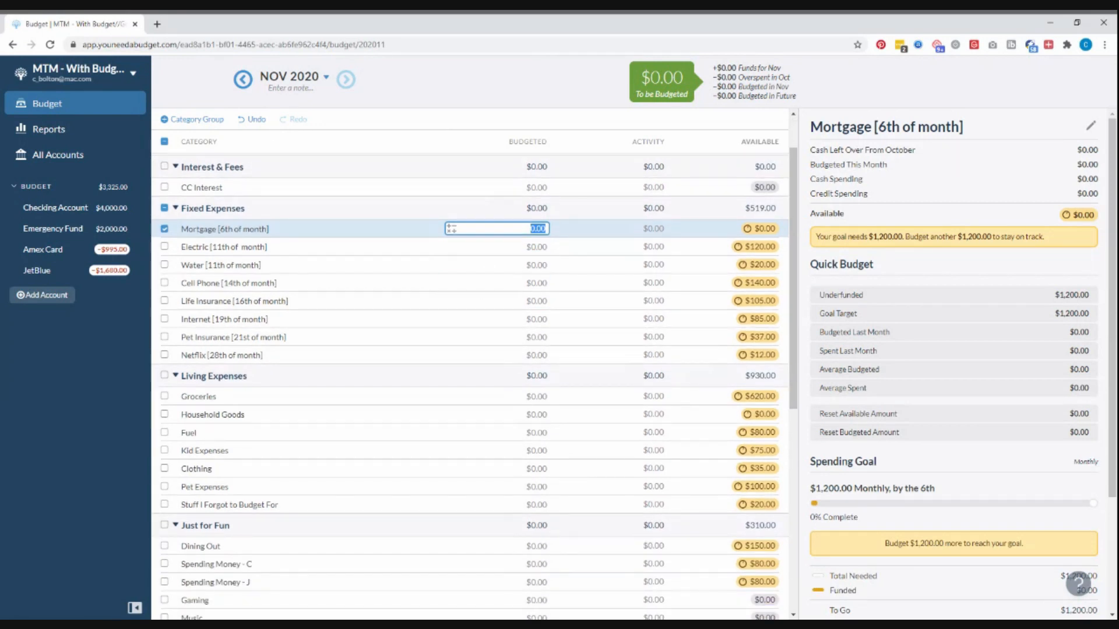
- Return to the October 2020 budget and deselect the Mortgage category
left_click(243, 79)
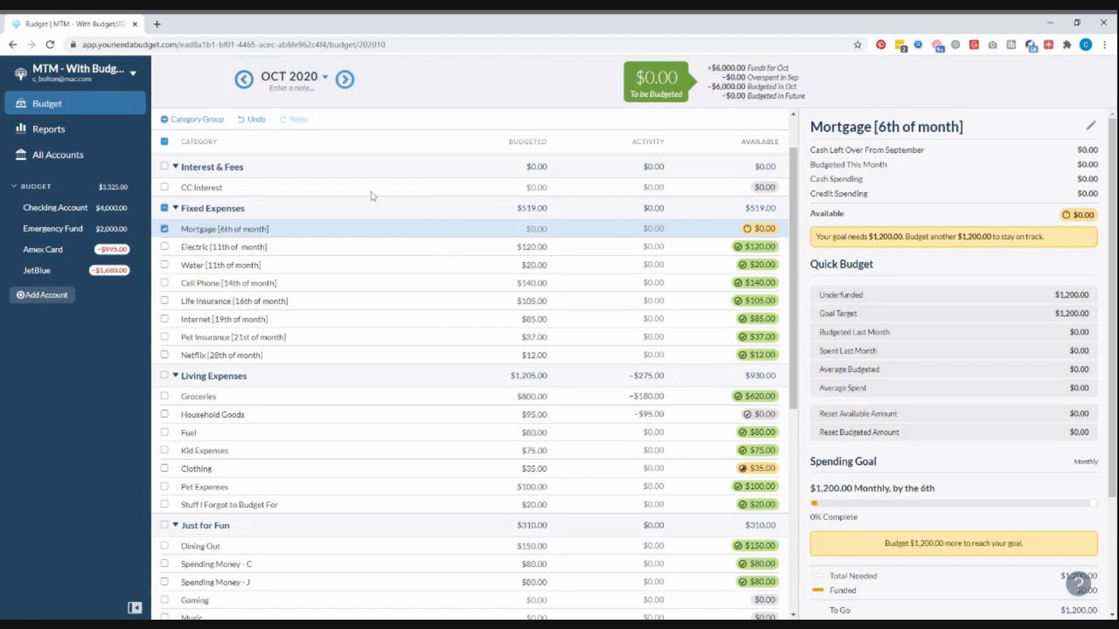
left_click(164, 228)
scroll(271, 215, "up", 1)
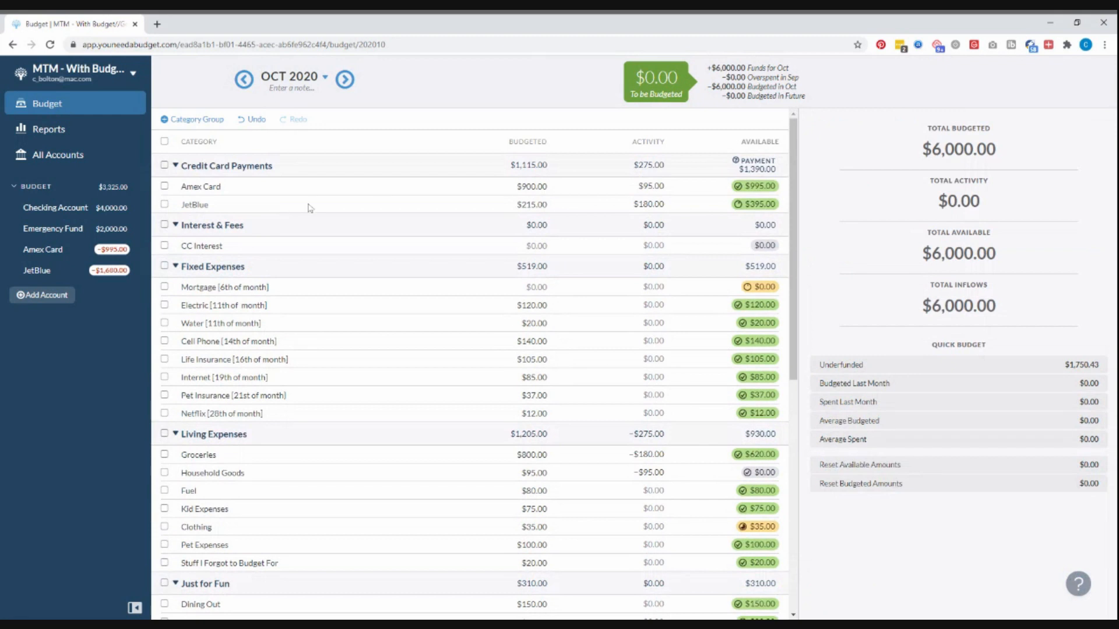
- Examine the JetBlue credit card category's payment details and payoff goal progress in the October 2020 budget
left_click(454, 204)
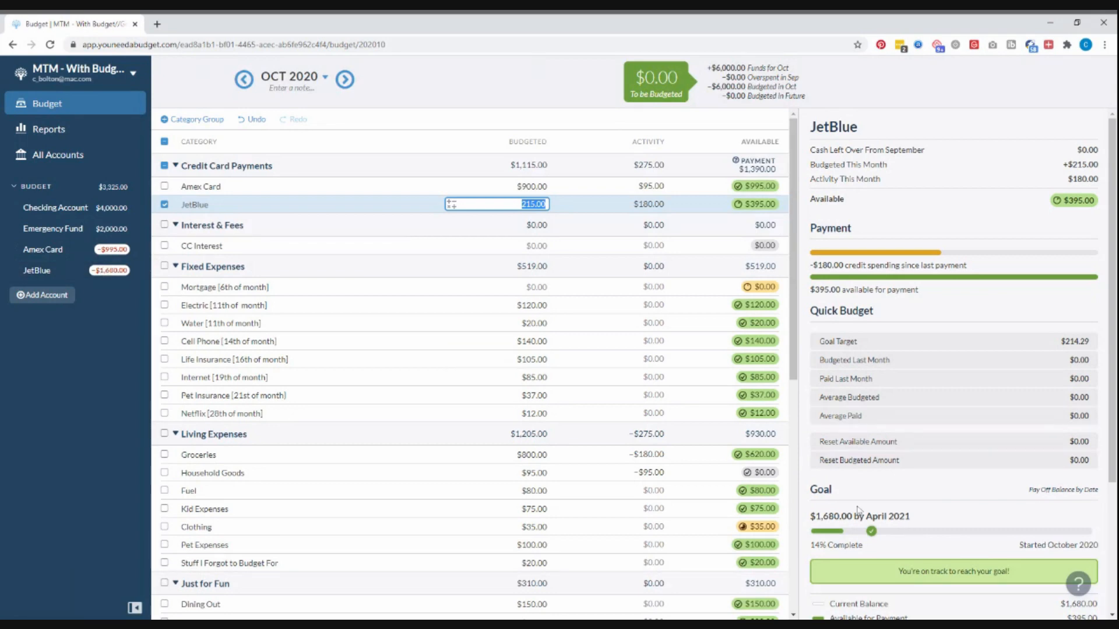
scroll(917, 483, "down", 1)
scroll(917, 482, "down", 1)
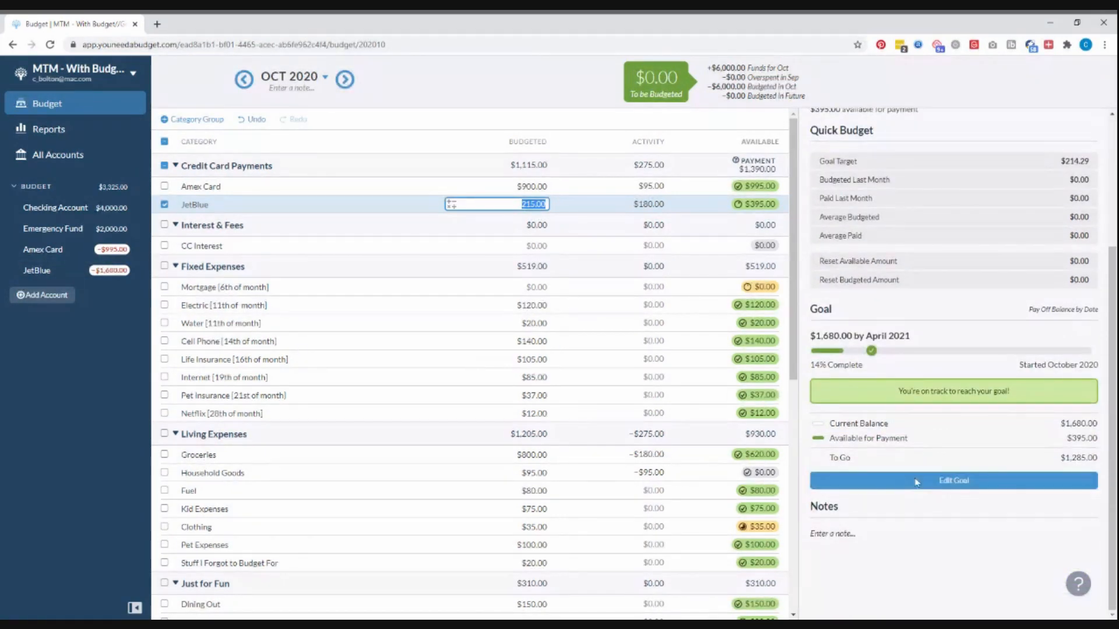
scroll(917, 483, "up", 2)
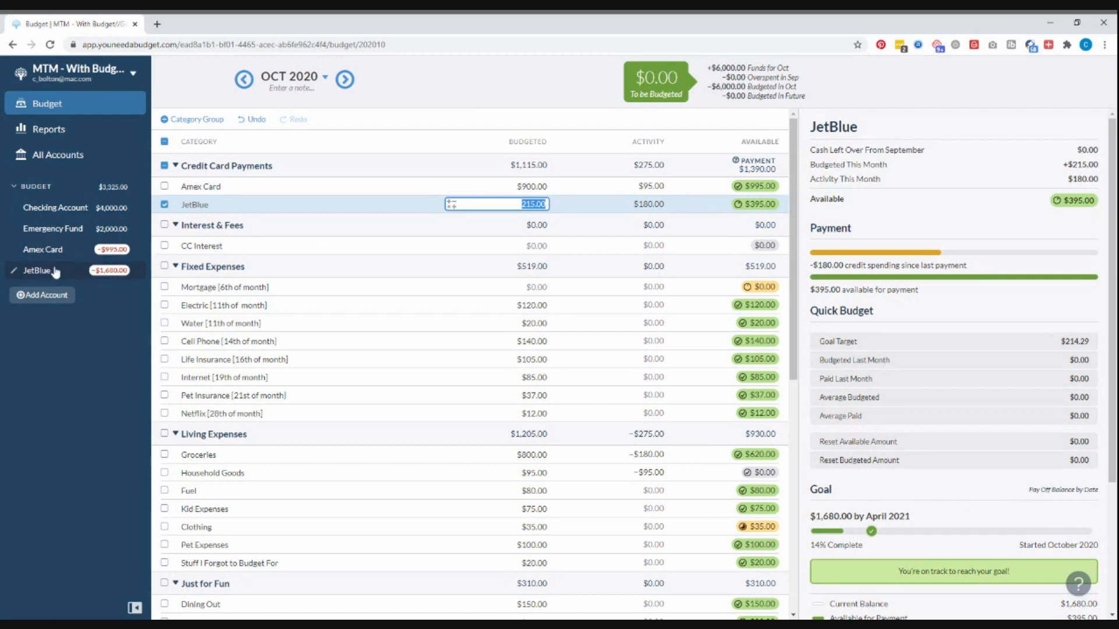
- Record a $120 payment from the Checking Account to the JetBlue card, dated 10/08/2020, and return to the budget
left_click(80, 211)
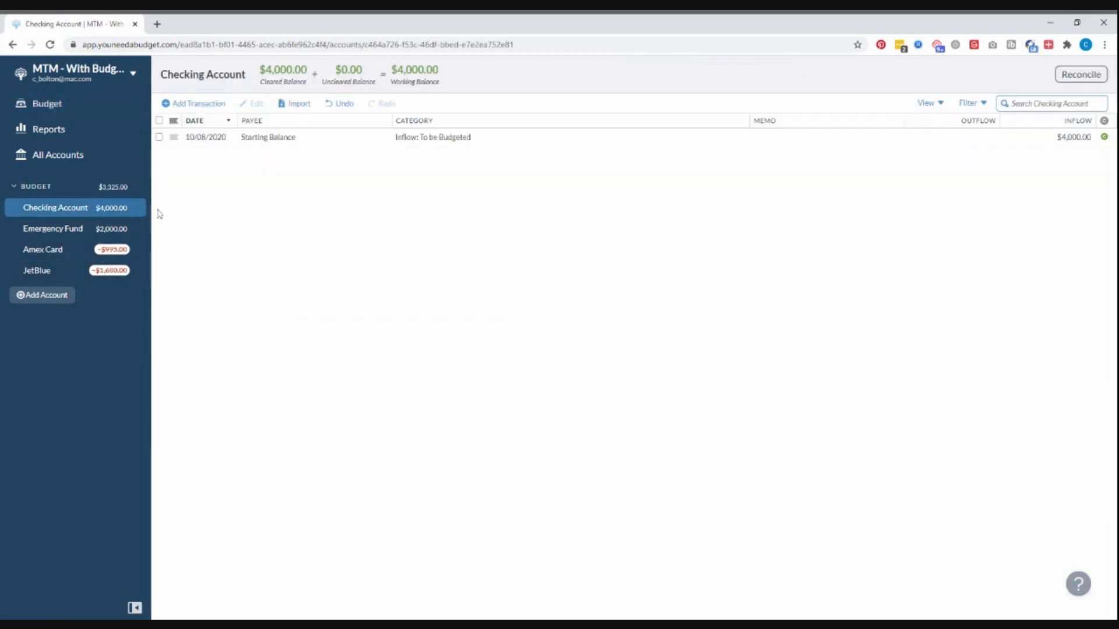
left_click(210, 104)
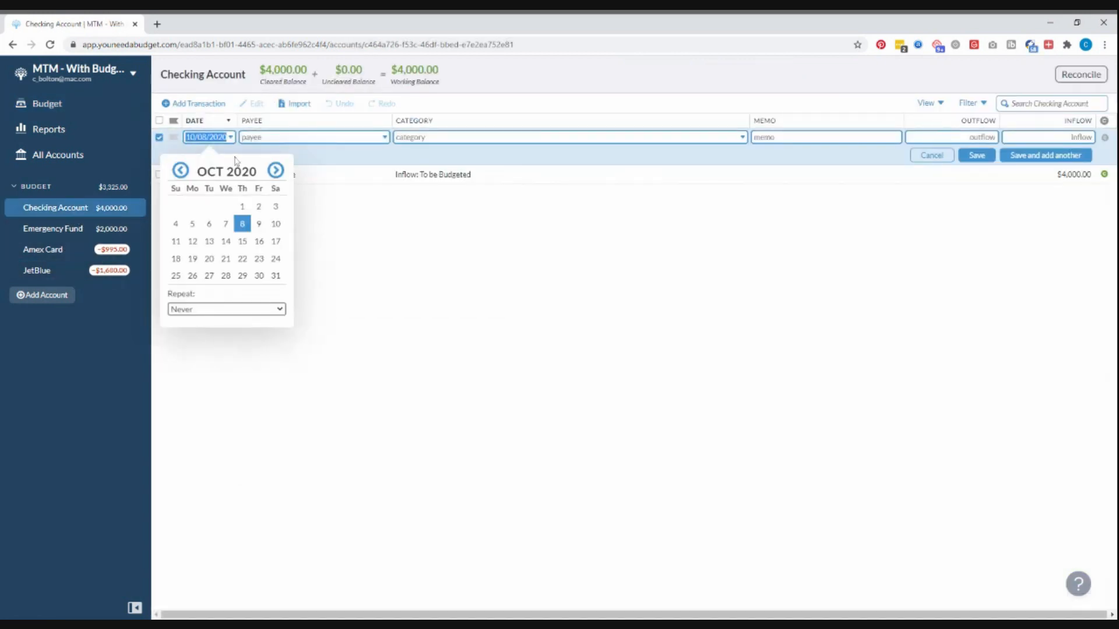
key("Tab")
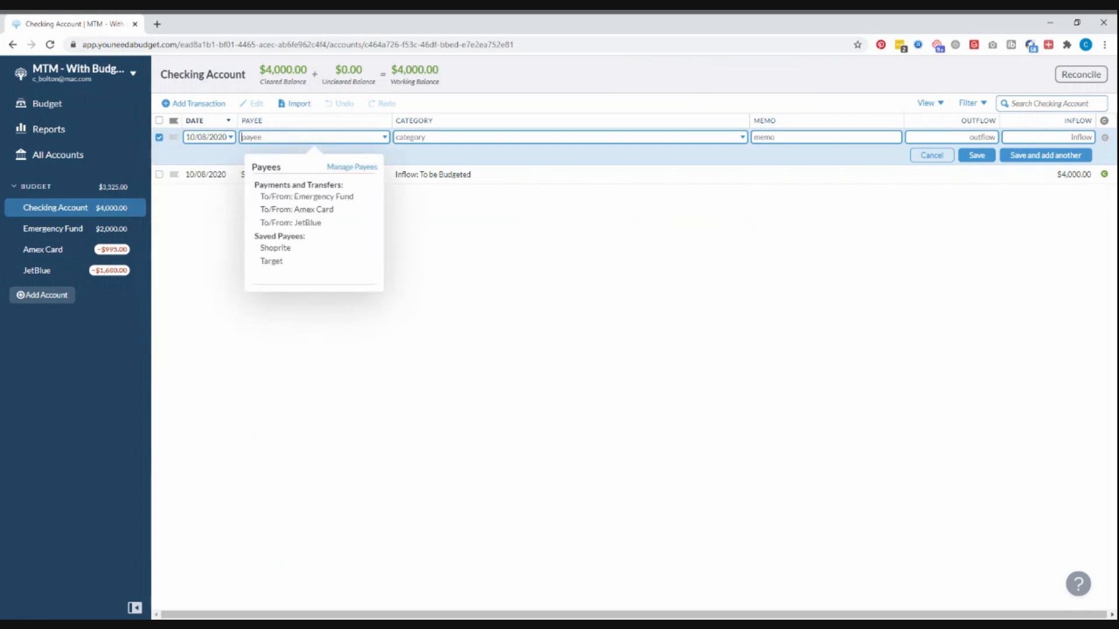
type("JetBlue")
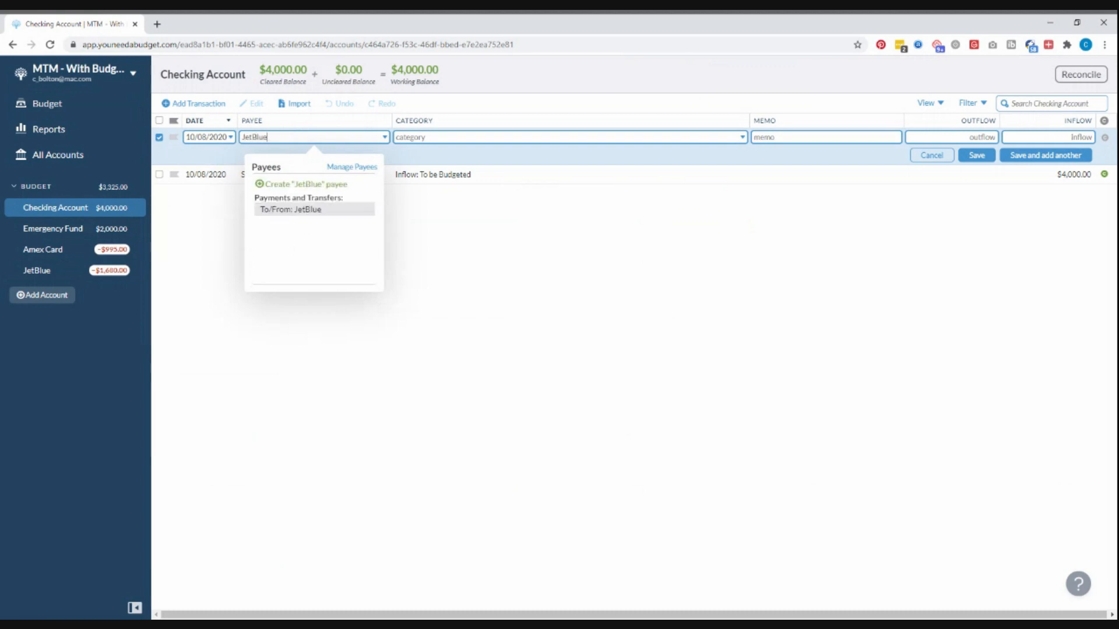
left_click(285, 215)
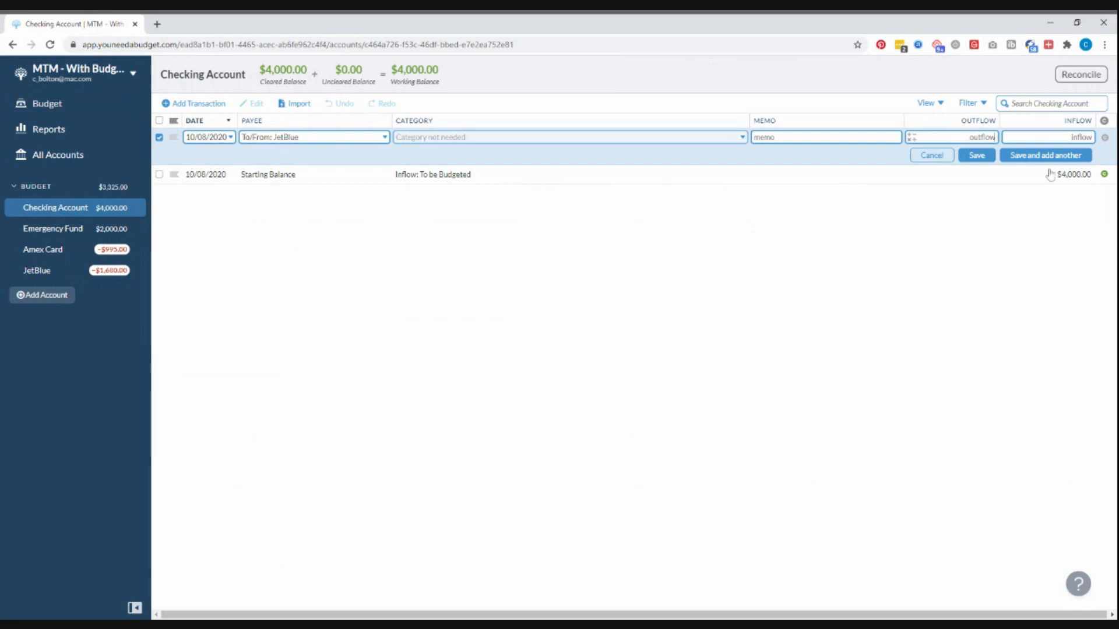
type("120")
left_click(977, 155)
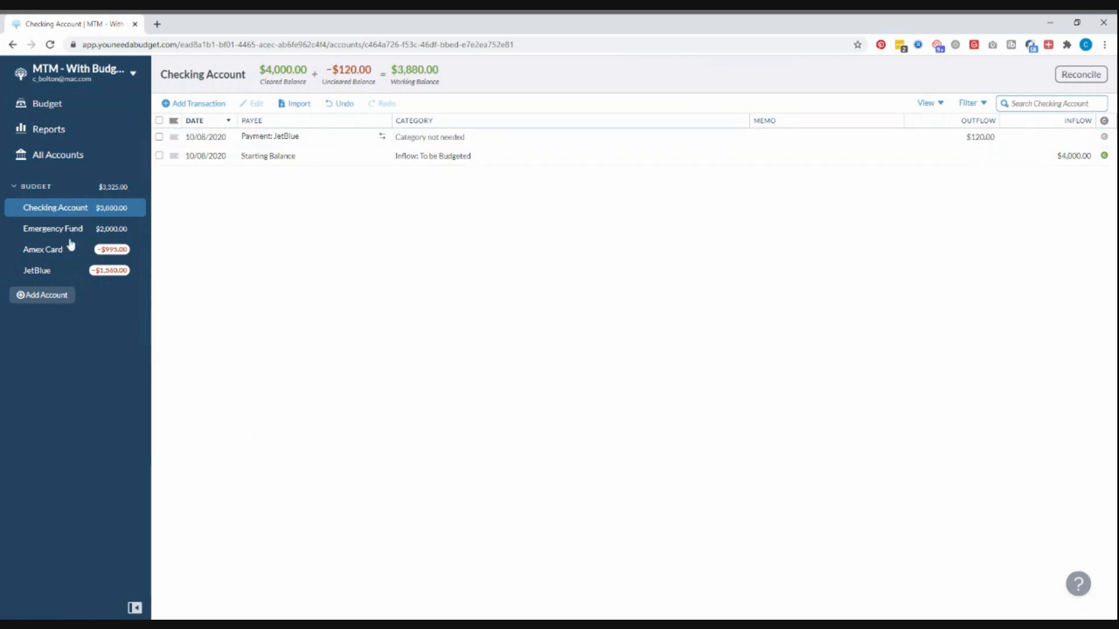
left_click(58, 105)
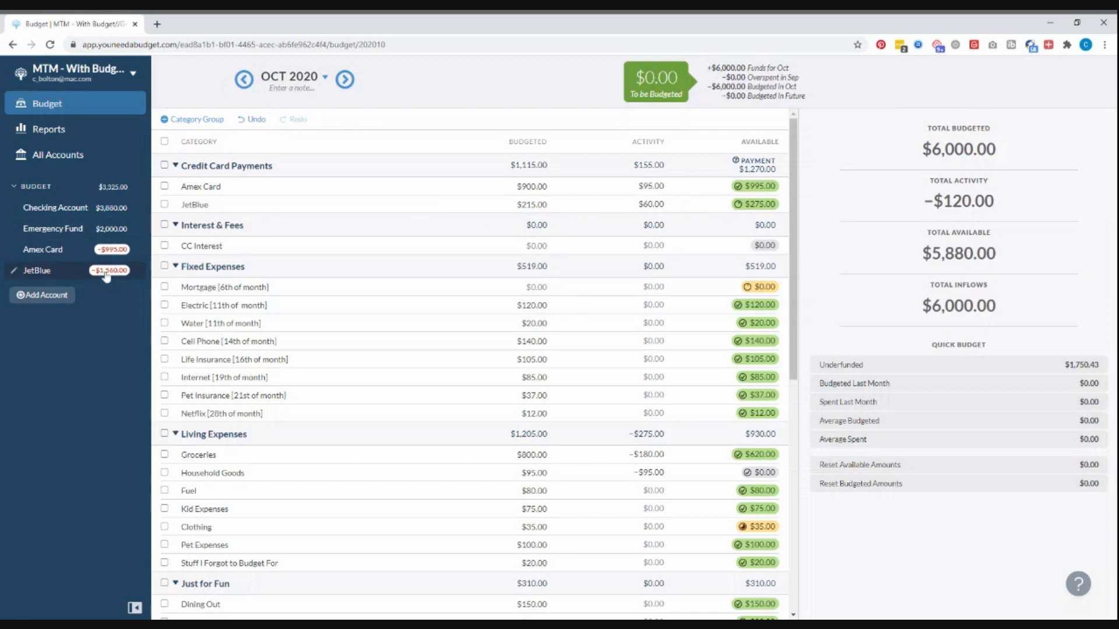
- Add a $24 outflow to the JetBlue account with payee Credit Interest and category CC Interest
left_click(85, 275)
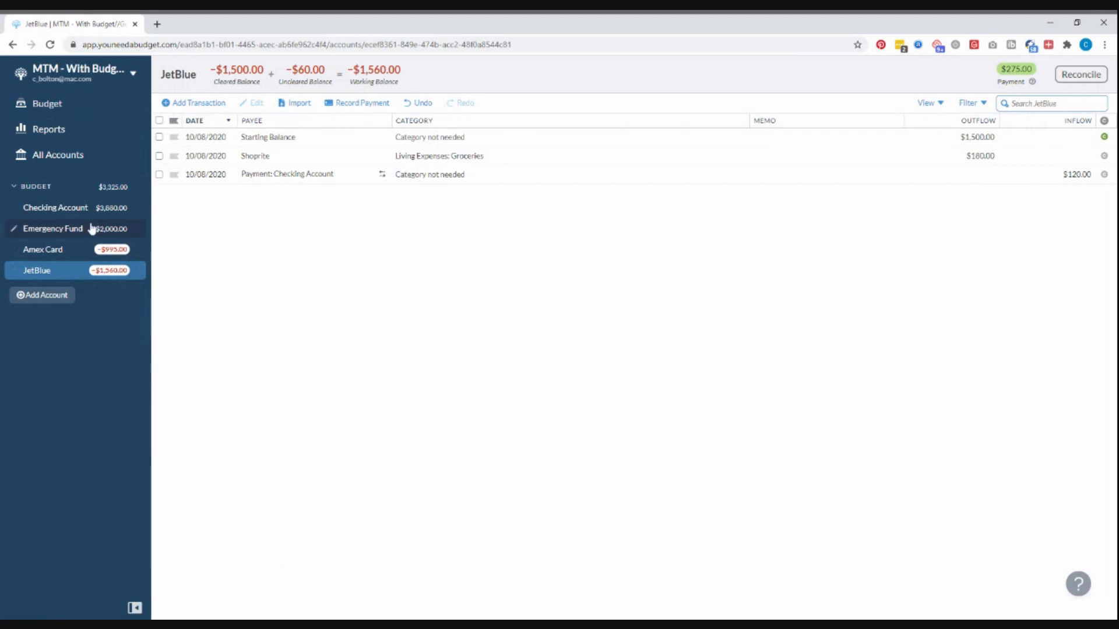
left_click(189, 104)
key("Tab")
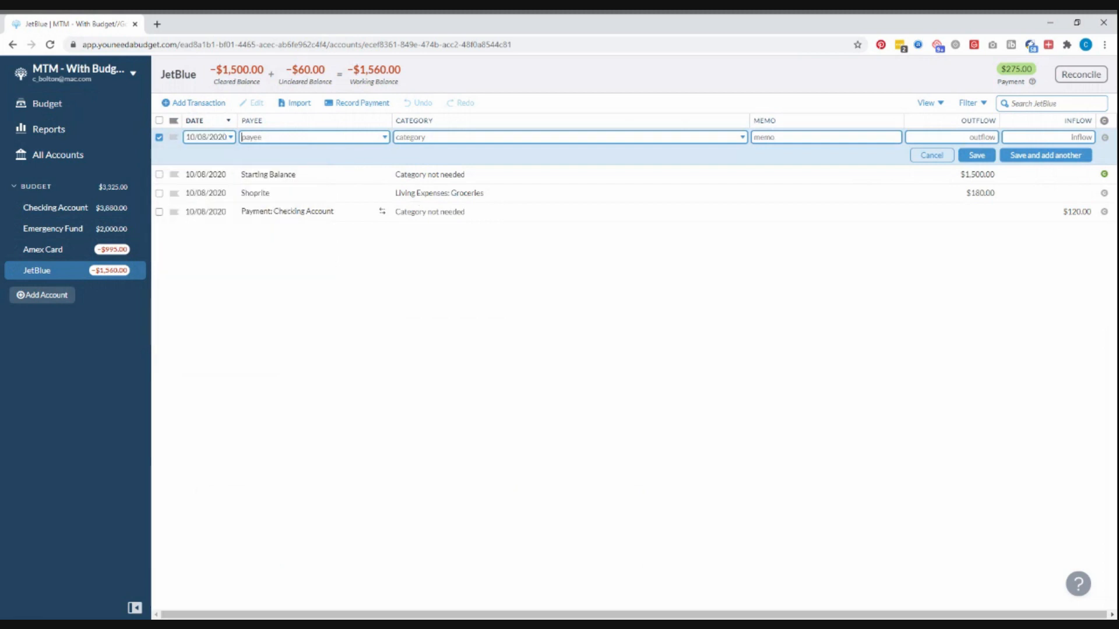
type("Credit Interest")
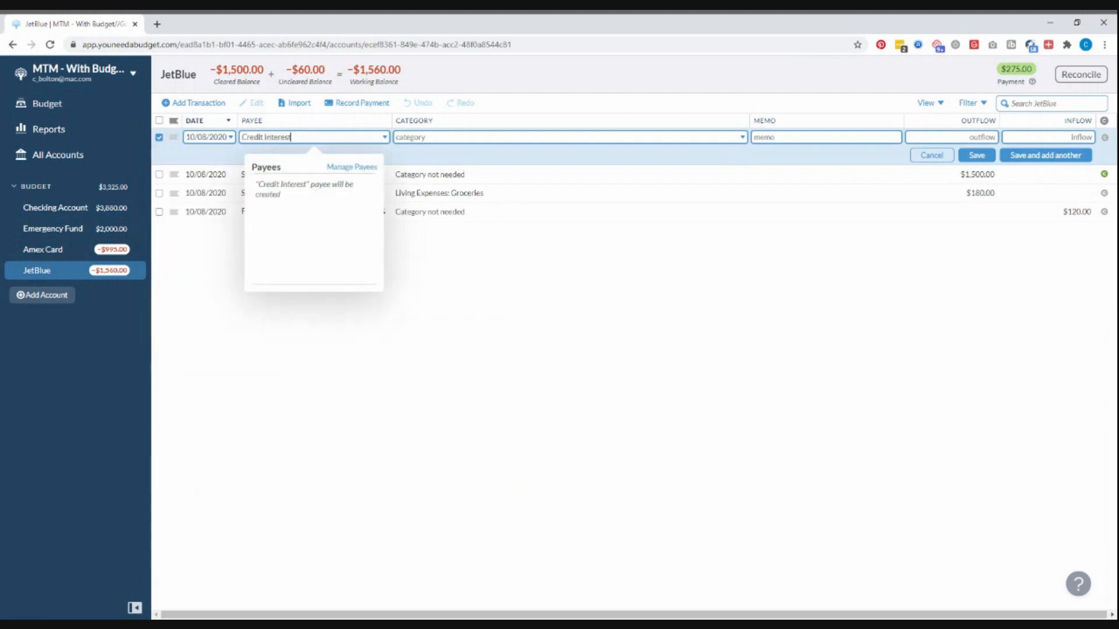
key("Tab")
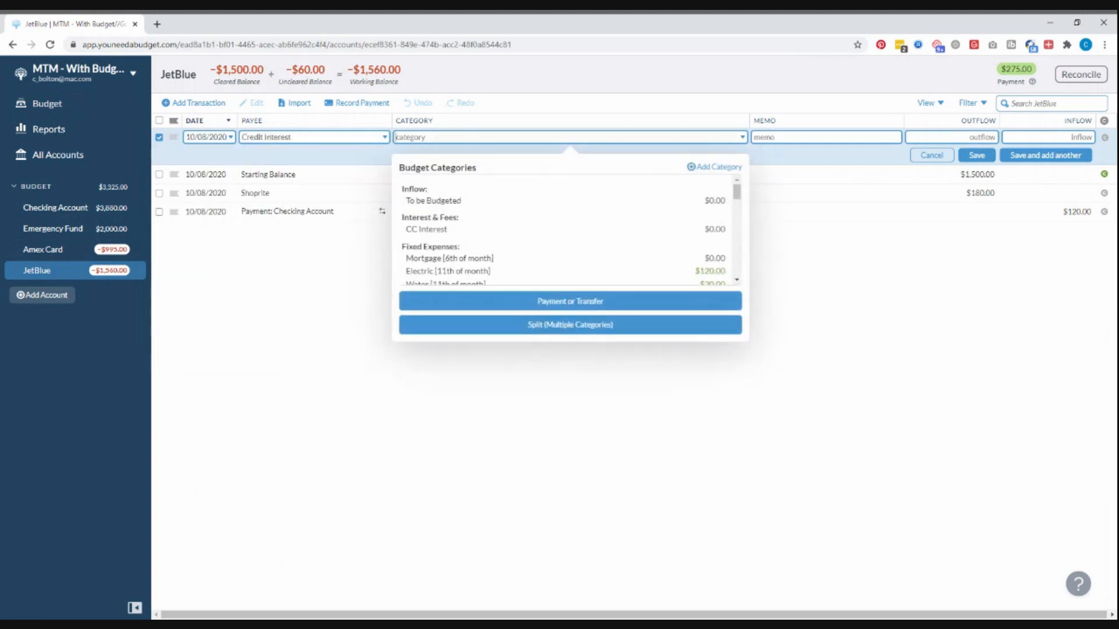
left_click(416, 232)
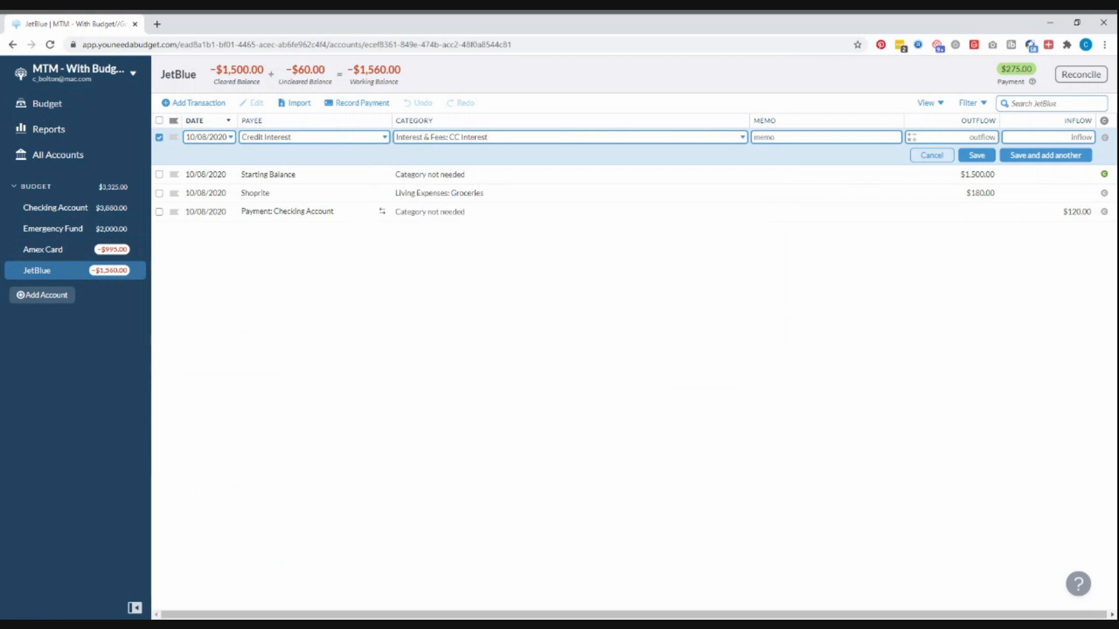
type("24")
left_click(974, 155)
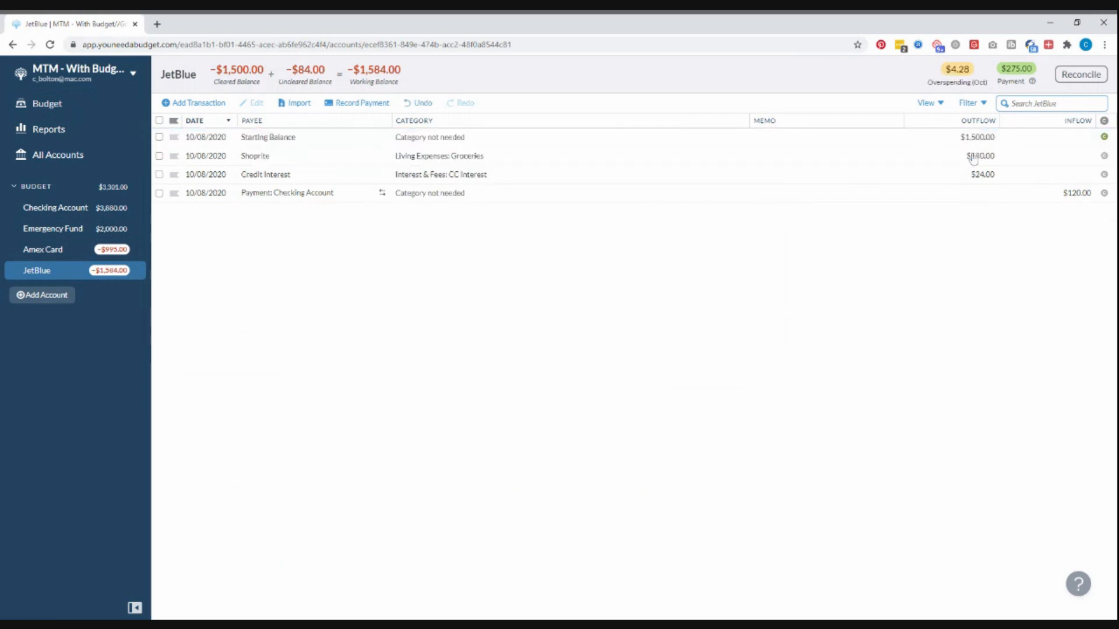
- Cover the CC Interest category's overspending in the budget with money from Groceries
left_click(57, 115)
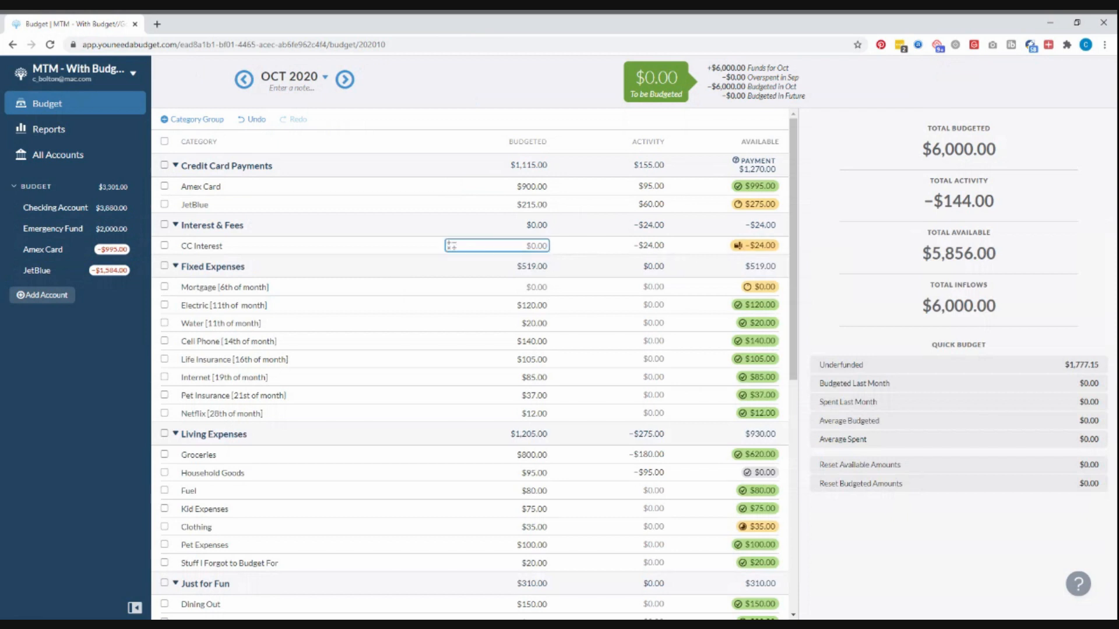
left_click(758, 245)
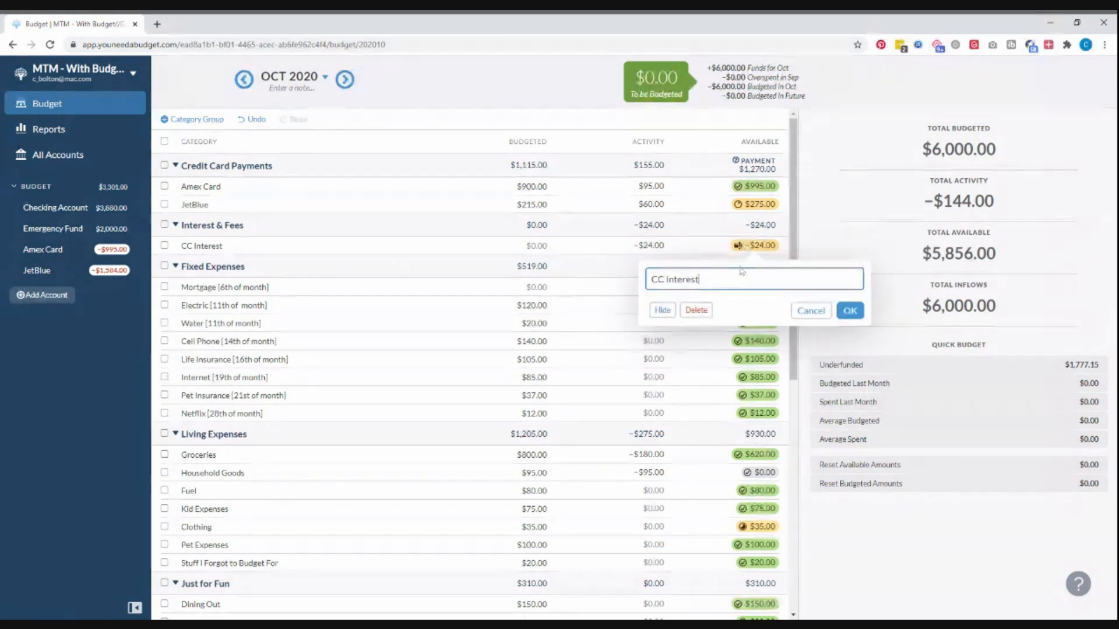
left_click(758, 245)
left_click(757, 245)
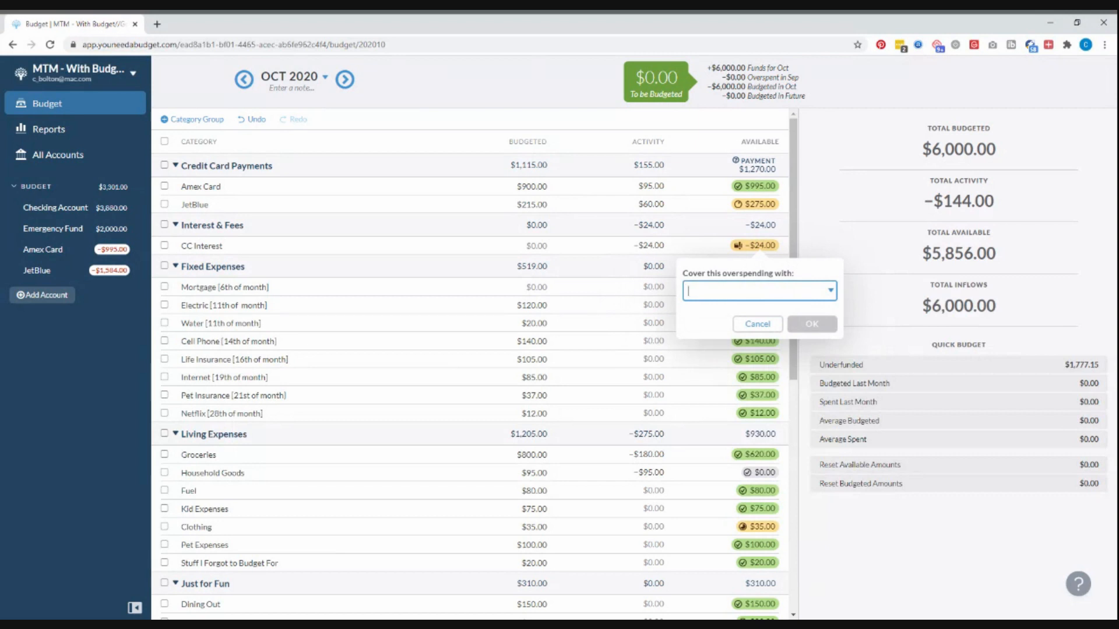
type("grocer")
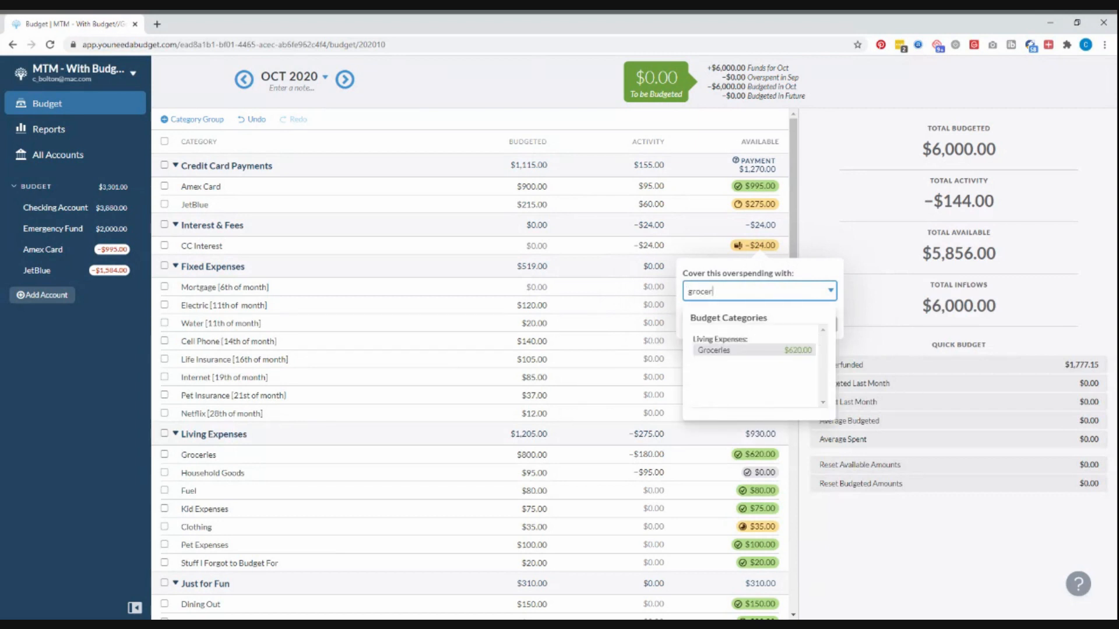
left_click(766, 350)
left_click(812, 323)
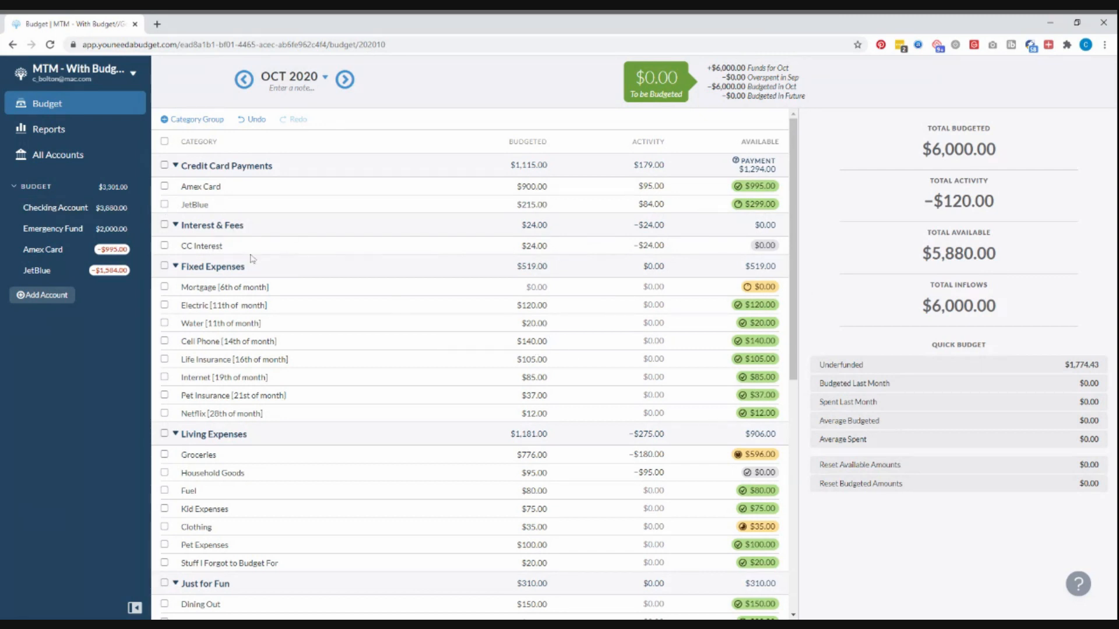
- Add a category named "JetBlue Annual Fee [May]" to the Interest & Fees group
left_click(250, 226)
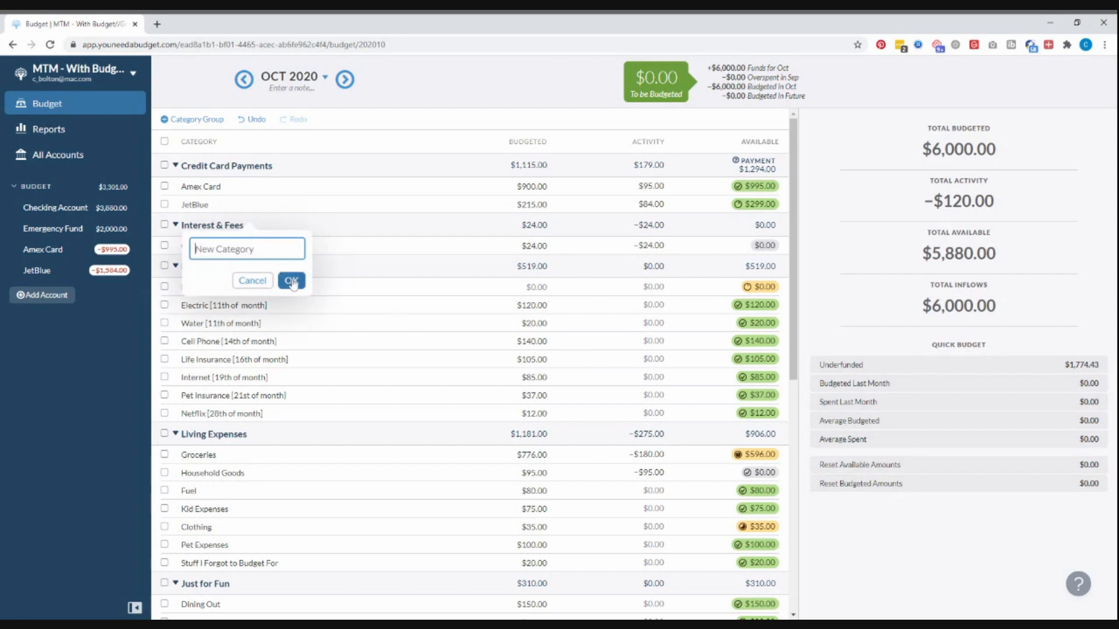
type("JetBlue Annual Fee [Ja")
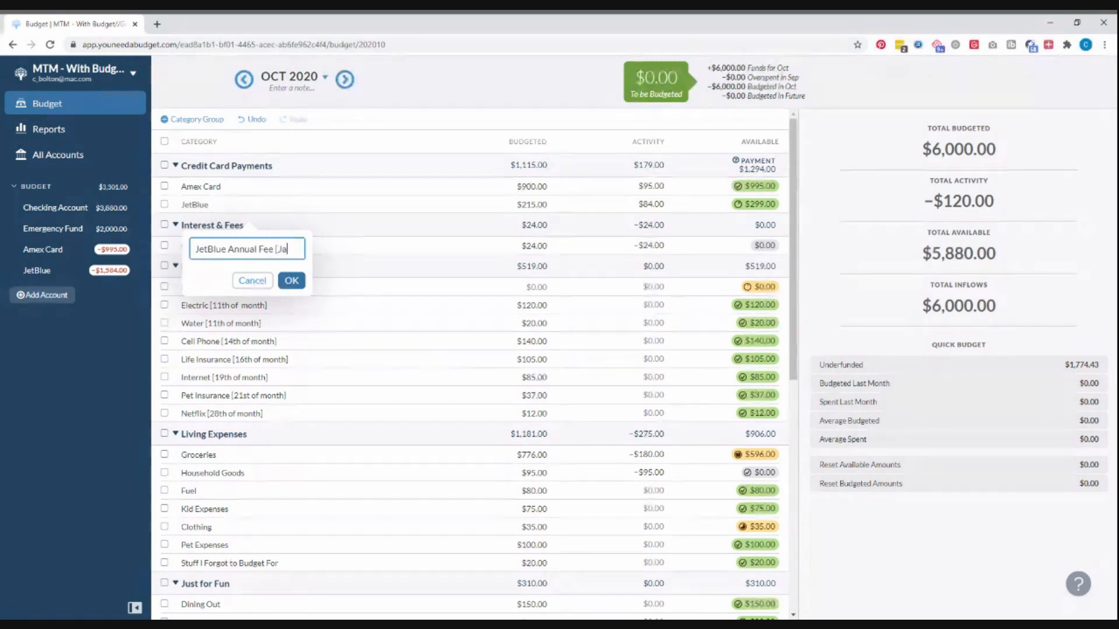
key("BackSpace")
key("BackSpace")
type("May")
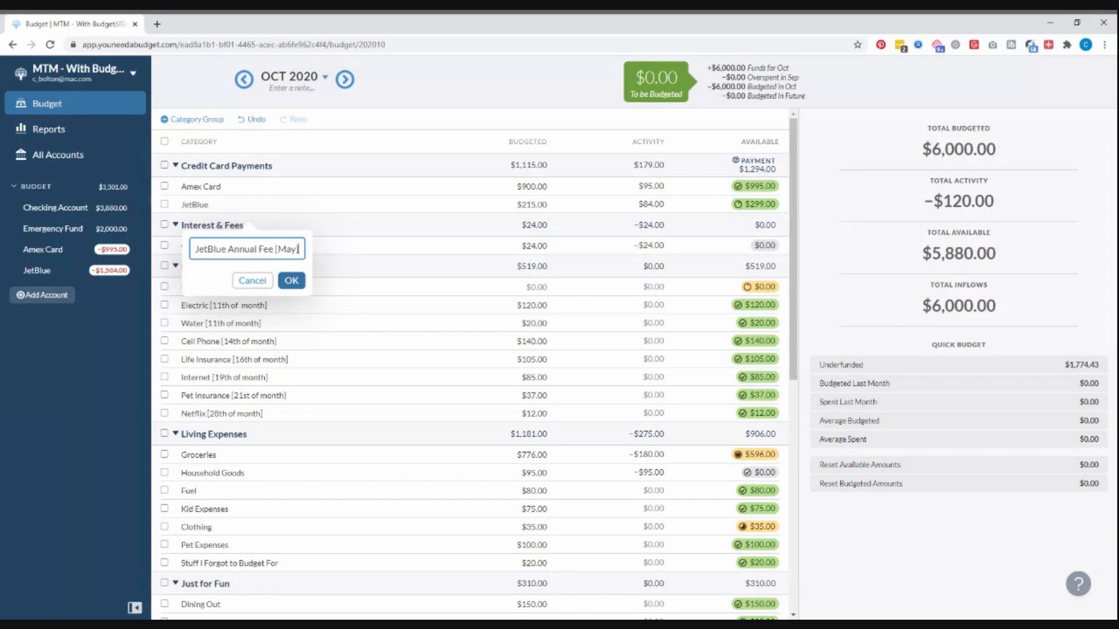
key("Return")
- Start a Needed For Spending goal of the By Date type for the JetBlue Annual Fee [May] category
left_click(307, 244)
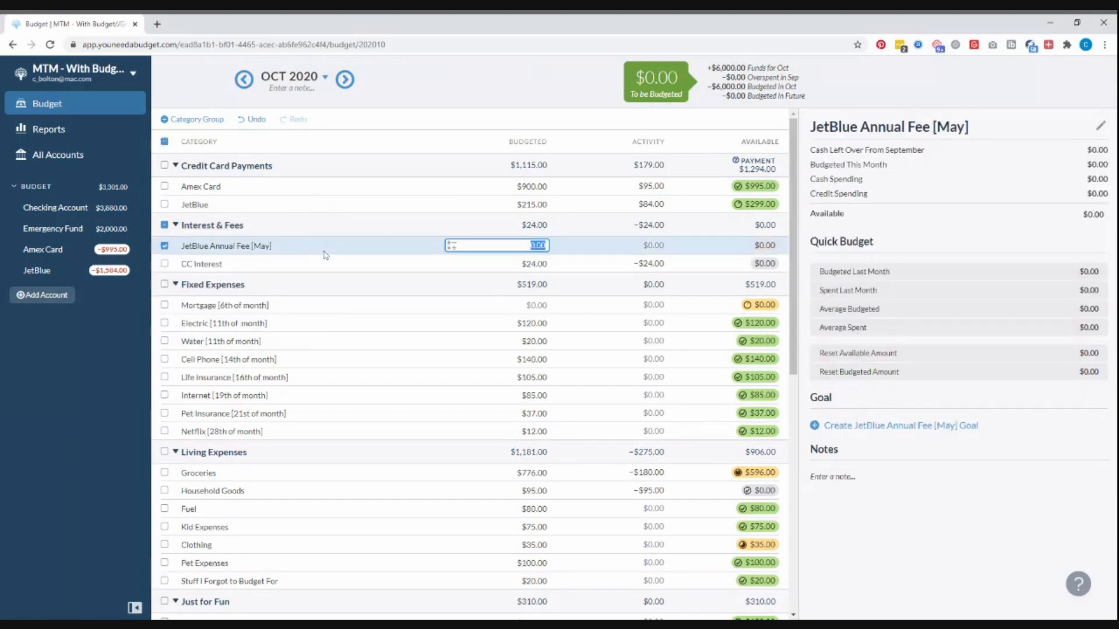
left_click(887, 437)
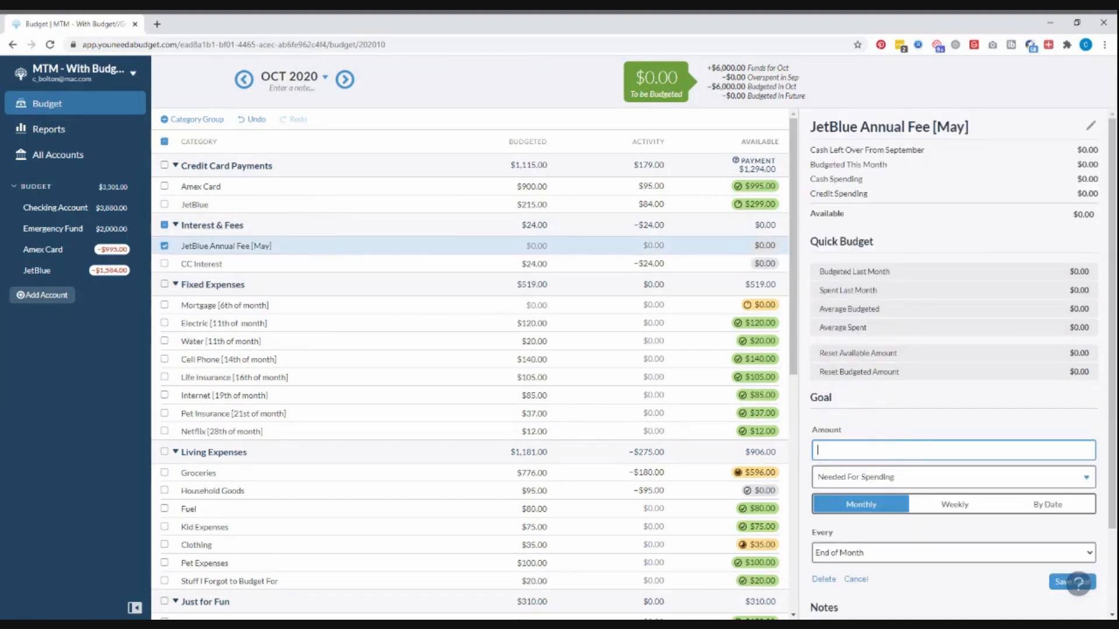
left_click(907, 480)
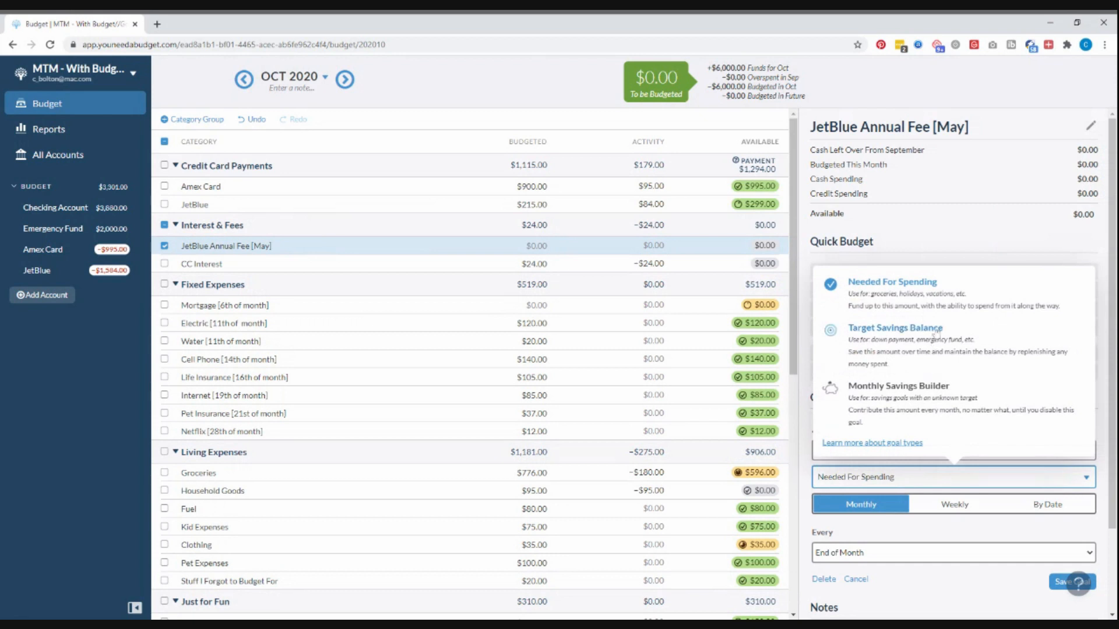
left_click(919, 293)
scroll(940, 431, "down", 1)
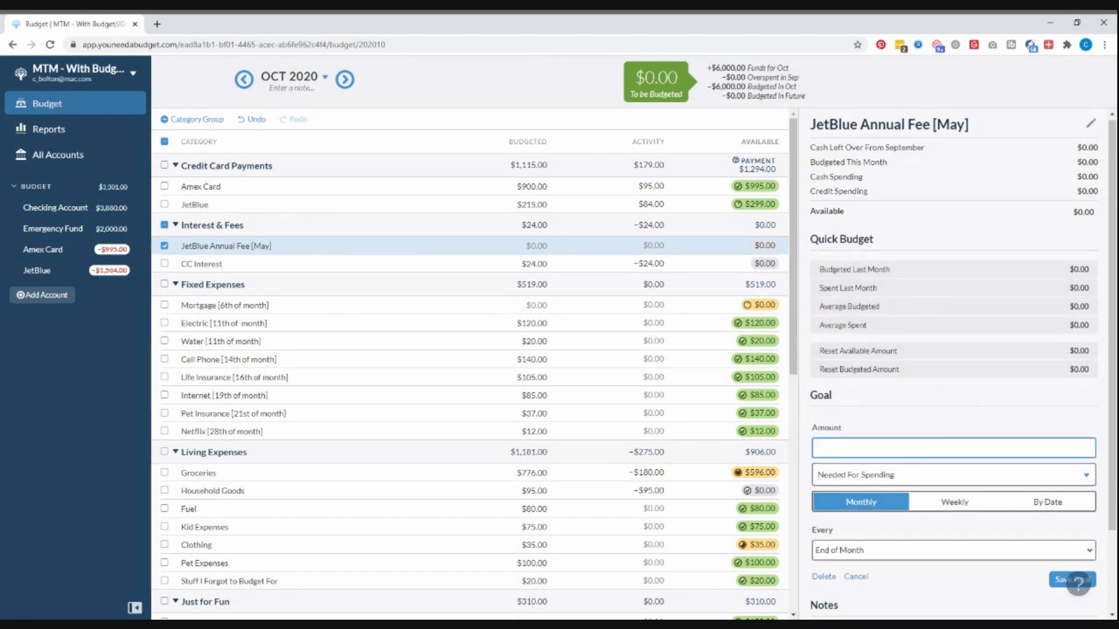
scroll(953, 408, "down", 1)
left_click(1047, 446)
- Set the annual fee goal's target date to May 15, 2021
left_click(933, 471)
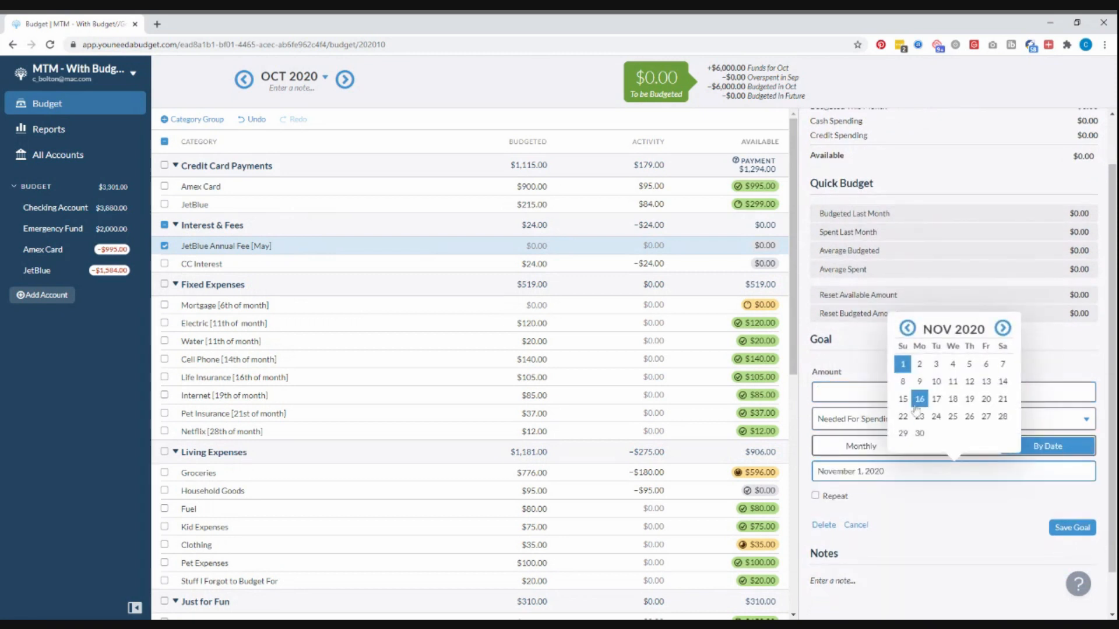
left_click(1003, 329)
left_click(1003, 328)
left_click(1003, 328)
left_click(1003, 328)
left_click(1003, 328)
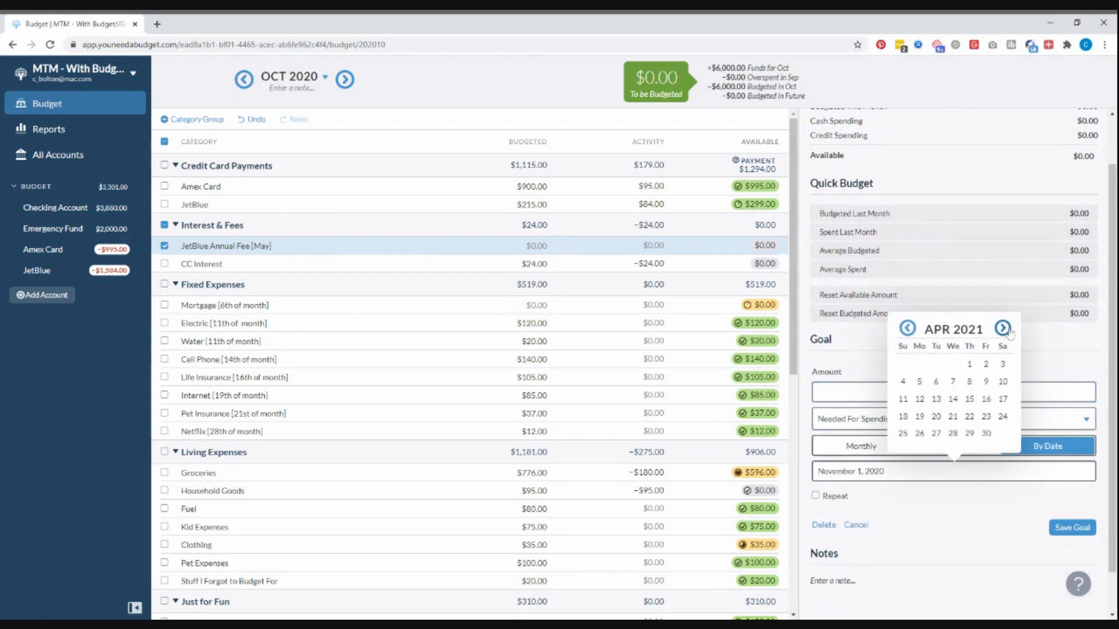
left_click(1003, 329)
left_click(1003, 399)
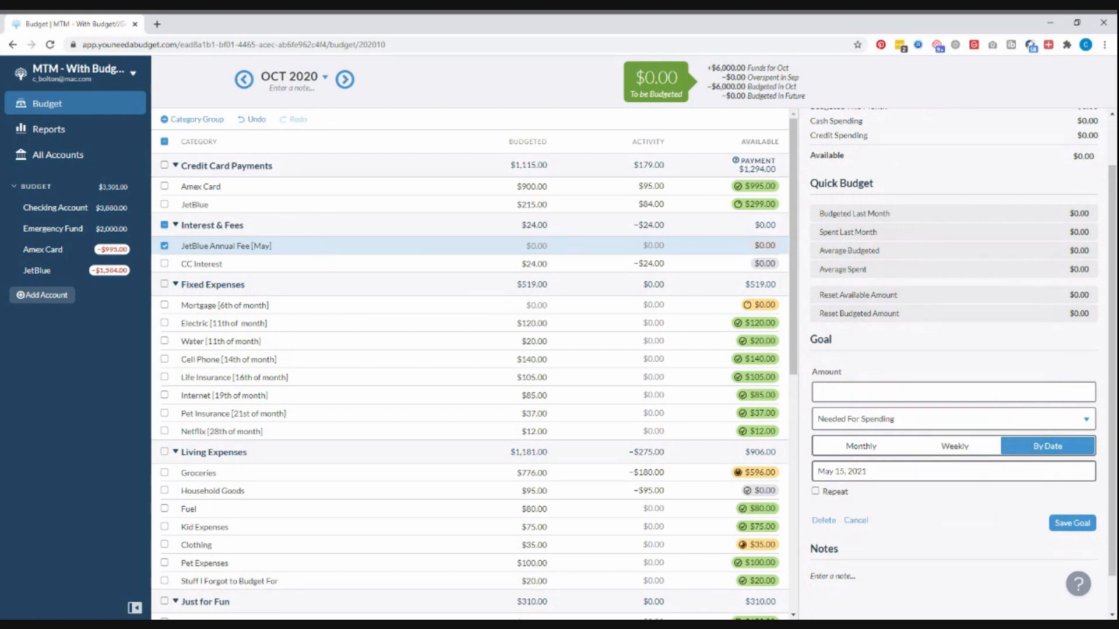
- Make the annual fee goal repeat every 1 year, set its amount to $90, and save it
left_click(831, 493)
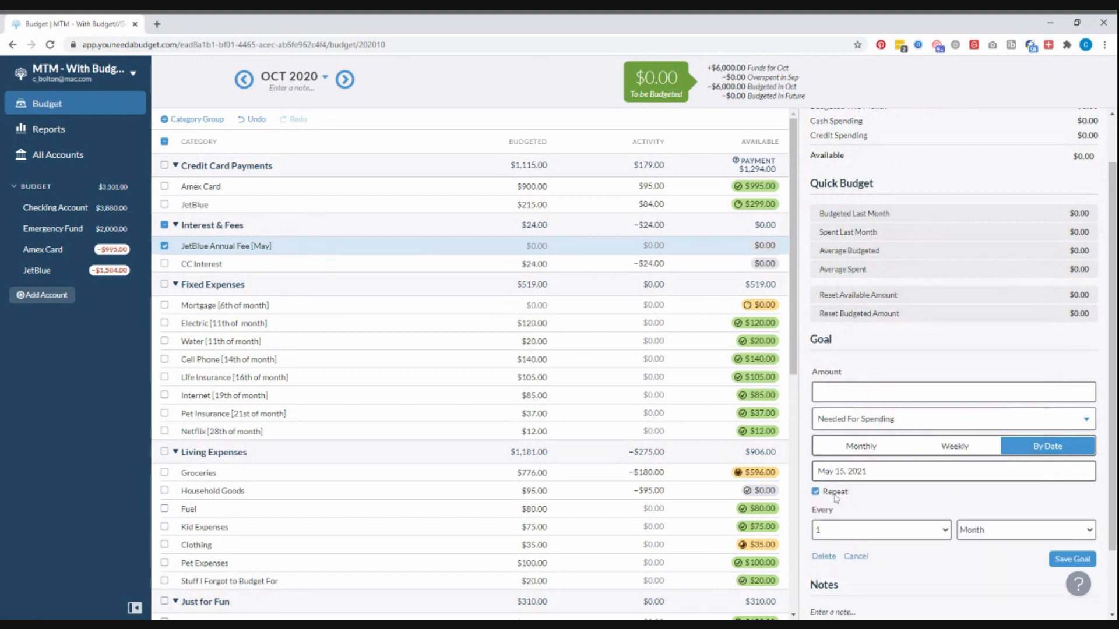
left_click(982, 549)
scroll(950, 511, "down", 2)
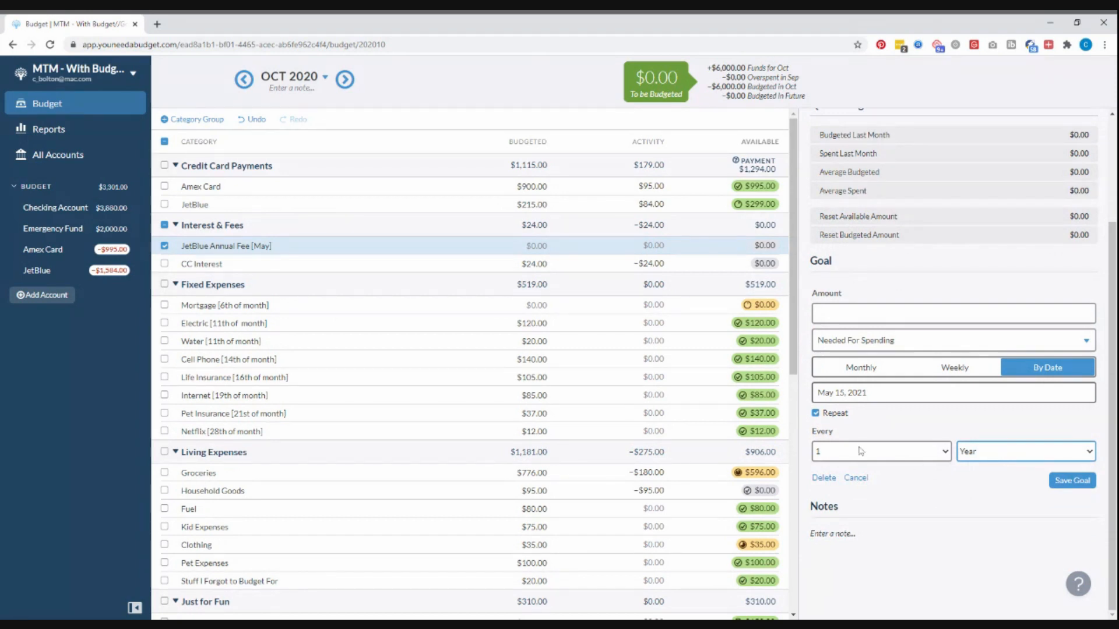
left_click(856, 313)
type("90")
left_click(1072, 480)
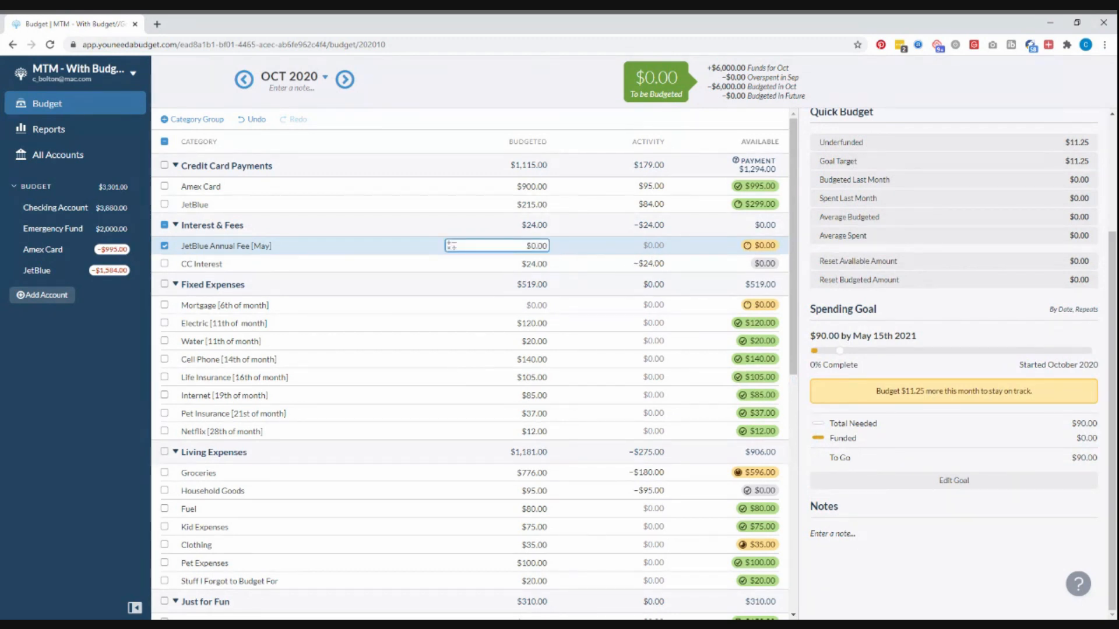
- Open the JetBlue account's transaction register
mouse_move(909, 391)
left_mouse_down()
mouse_move(936, 392)
mouse_move(914, 391)
mouse_move(925, 391)
left_mouse_up()
left_click(61, 274)
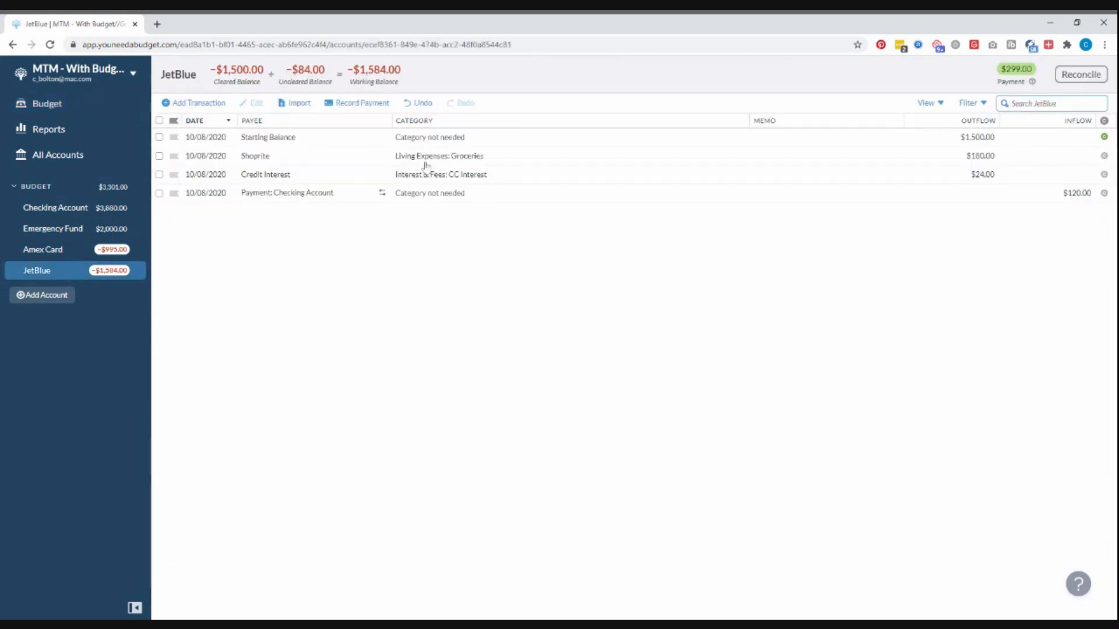
- Start a new transaction in the Checking Account with Cumberland Farms as the payee
left_click(64, 116)
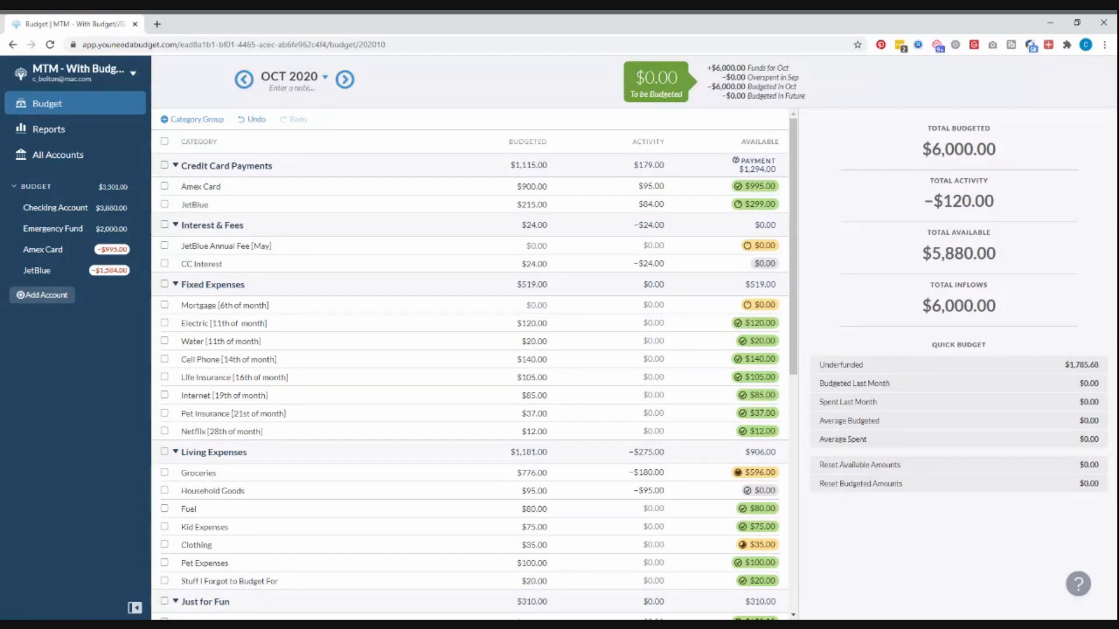
left_click(56, 208)
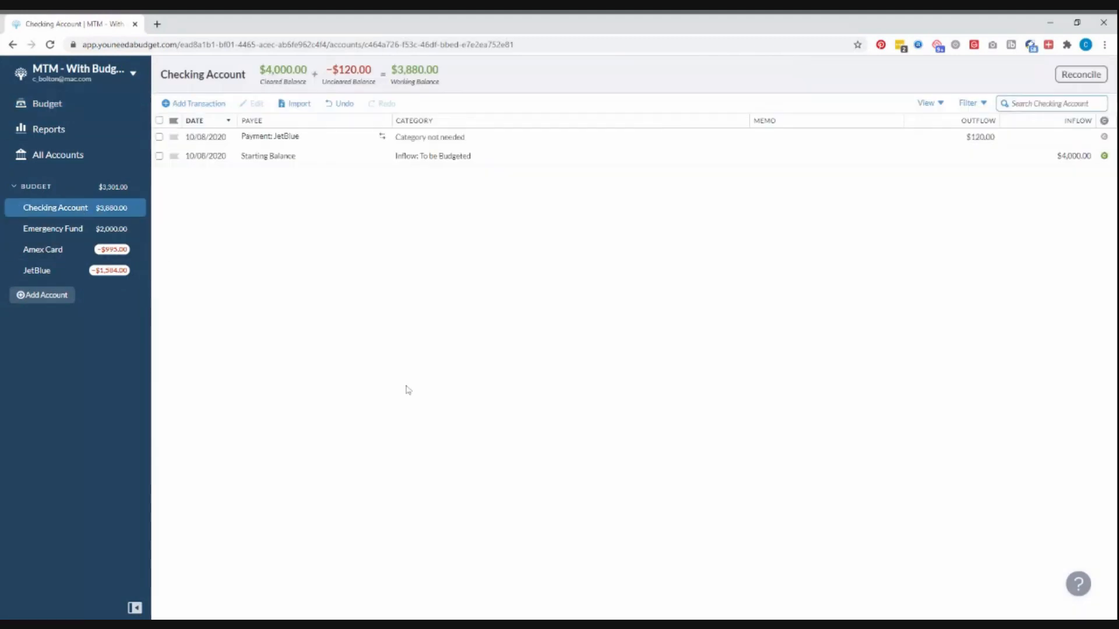
left_click(198, 104)
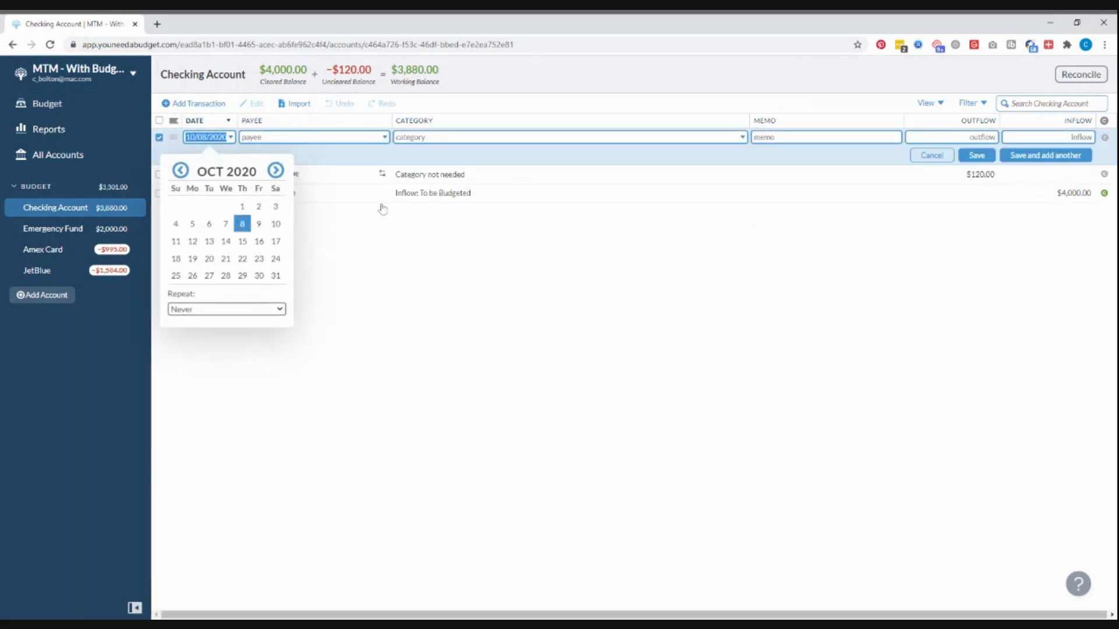
key("Tab")
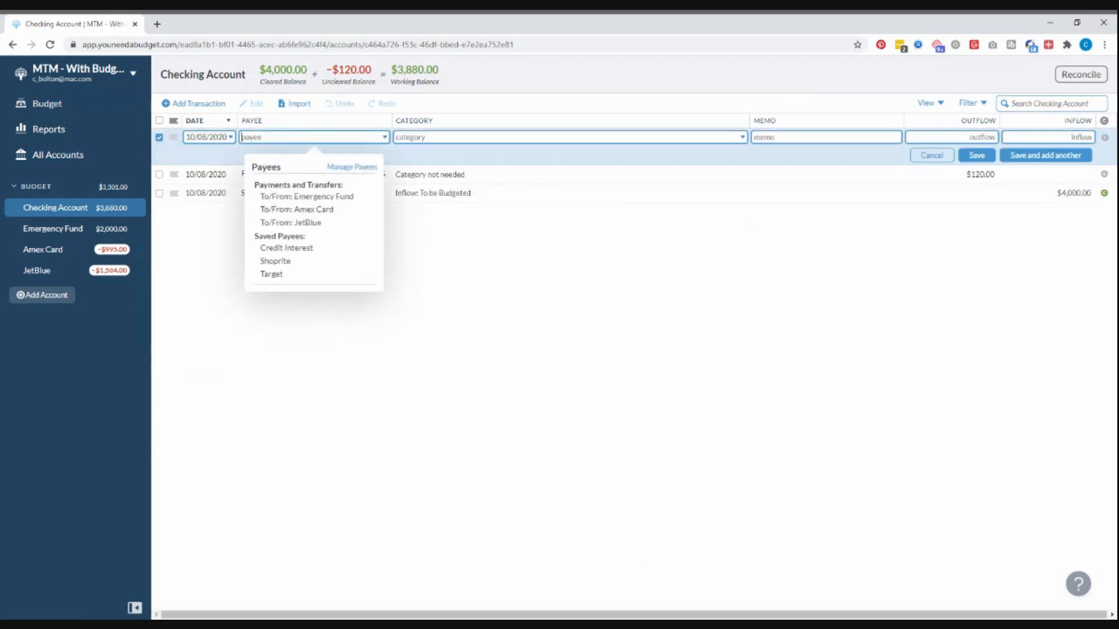
type("Cumberlanf")
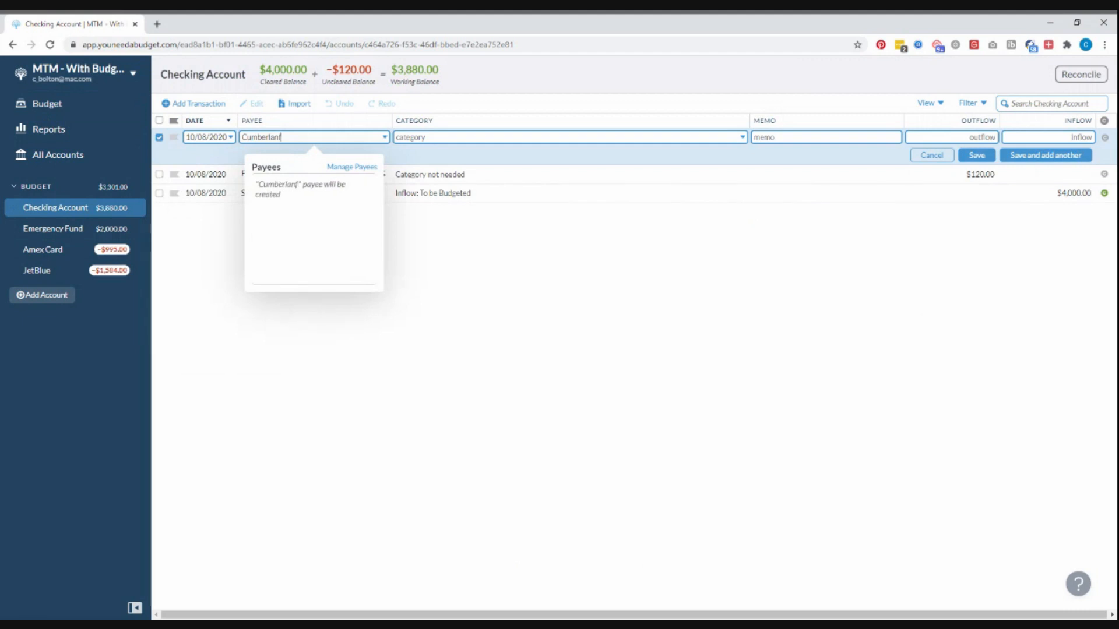
key("BackSpace")
type("d Farms")
key("Tab")
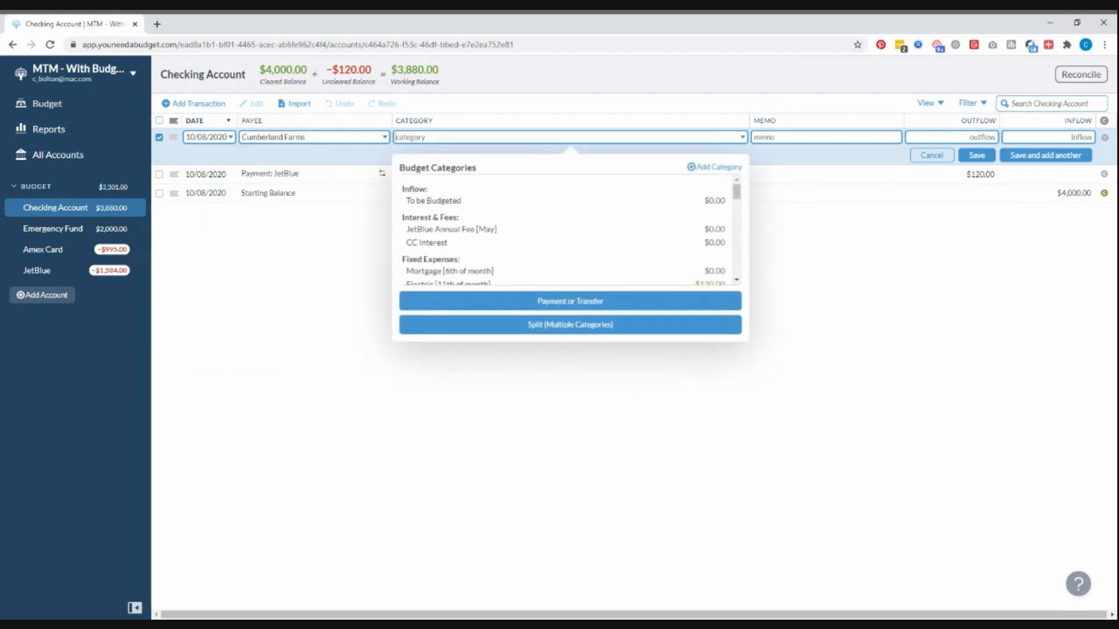
- Categorize the Cumberland Farms transaction as Living Expenses: Fuel, enter a $35 outflow, and save it with another entry started
type("fur")
key("BackSpace")
type("el")
key("Tab")
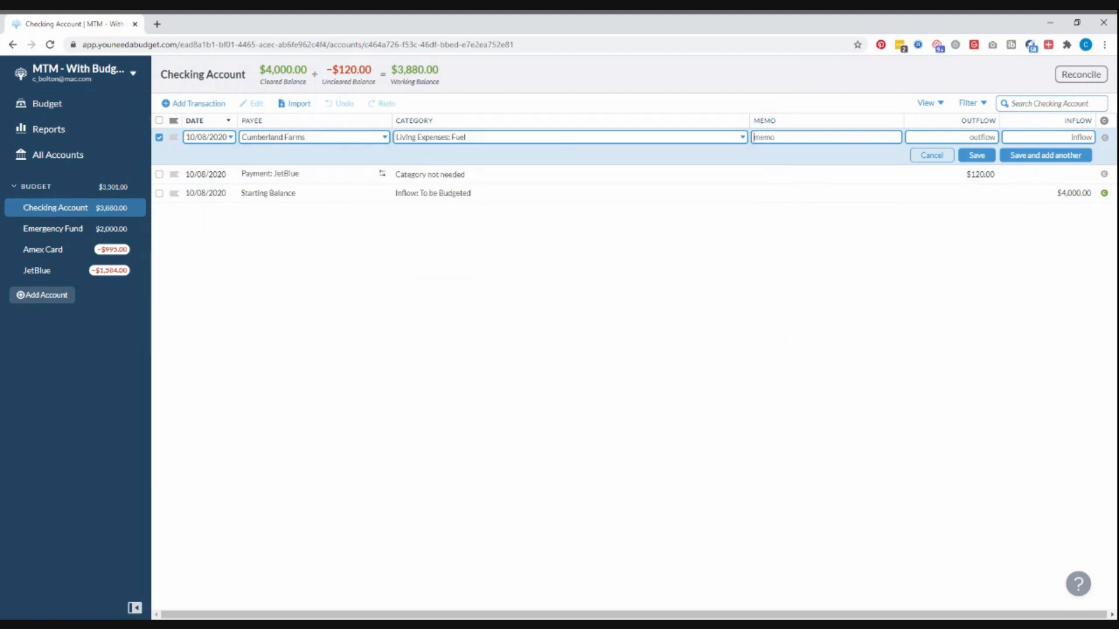
type("35")
key("Tab")
key("Return")
- Record an $18 outflow to Target under Living Expenses: Kid Expenses with the memo "New puzzle"
key("Tab")
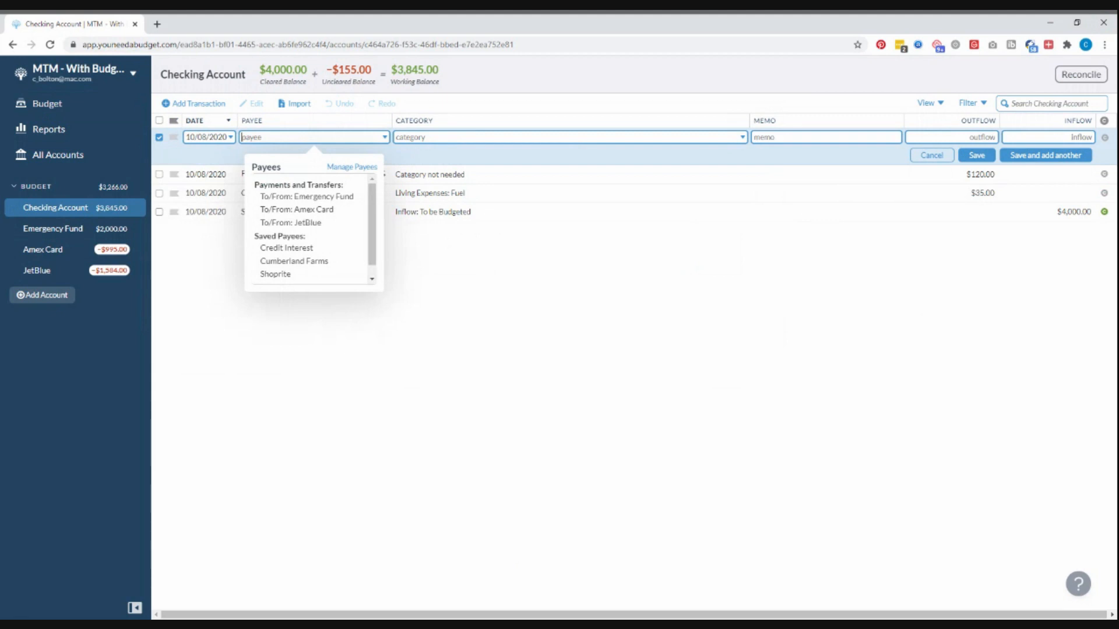
type("Target")
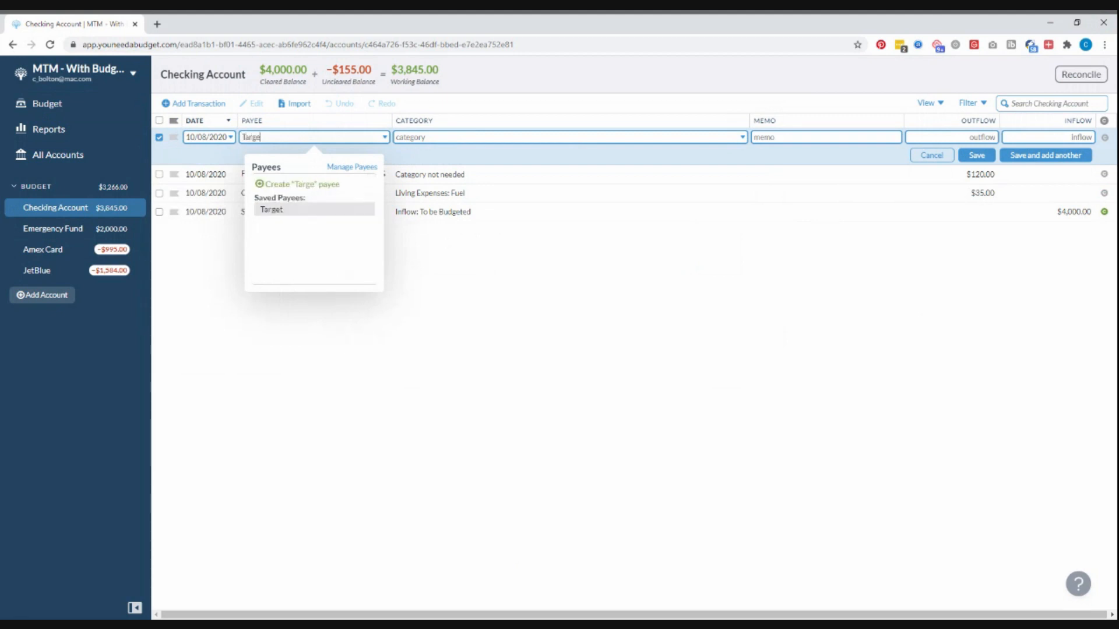
key("Tab")
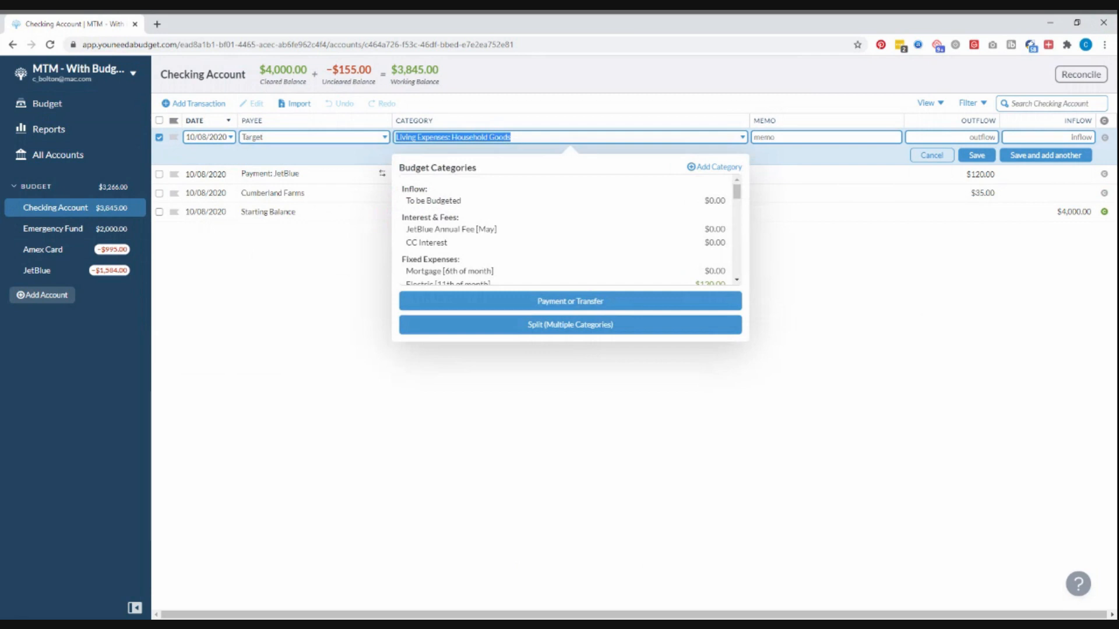
scroll(548, 235, "down", 5)
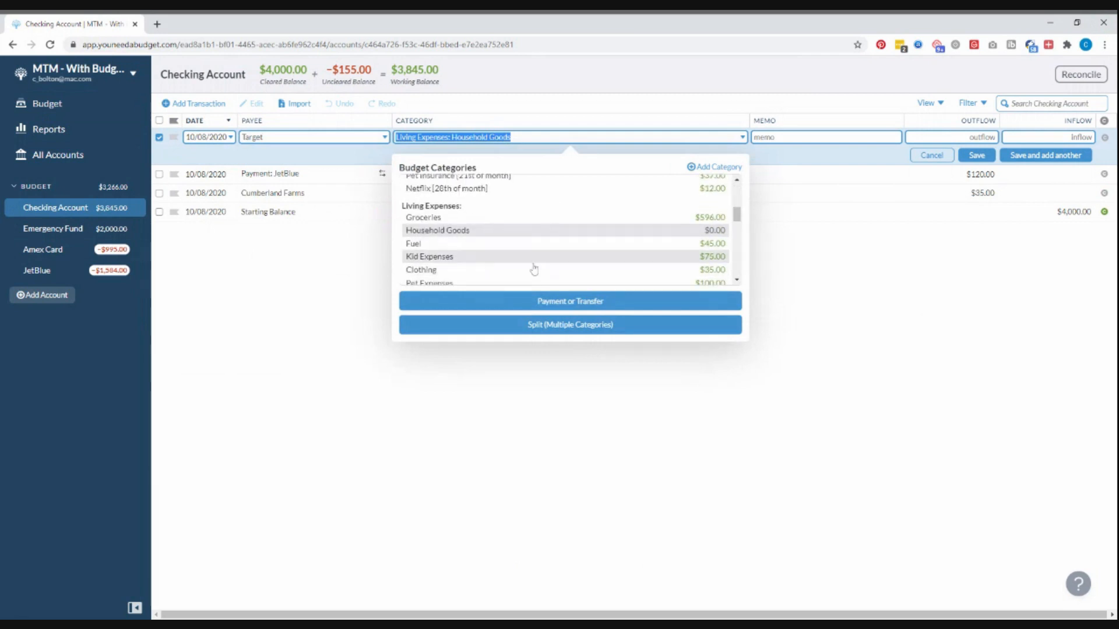
left_click(534, 258)
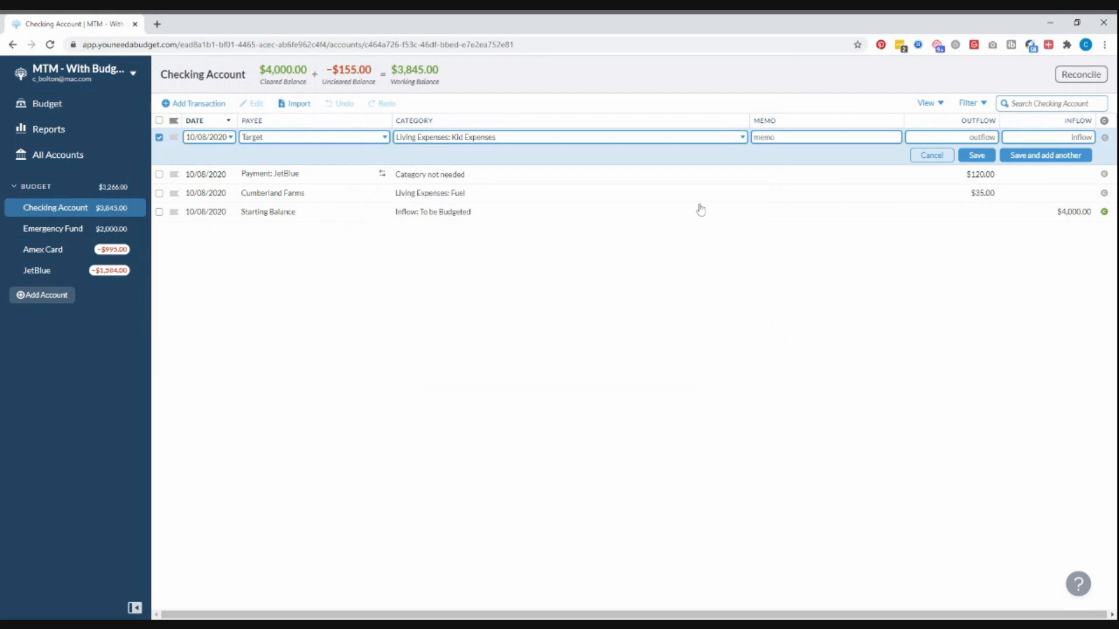
type("New")
type(" pus")
type("18")
left_click(977, 155)
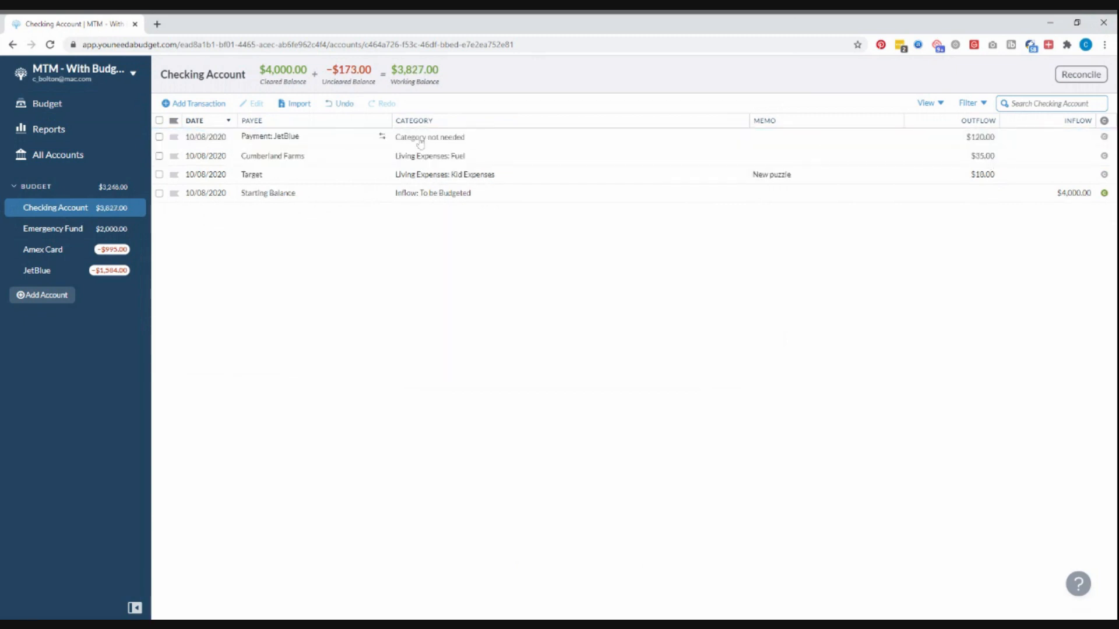
- Record an $85 outflow to Spectrum in the Checking Account under Fixed Expenses: Internet [19th of month]
left_click(205, 105)
key("Tab")
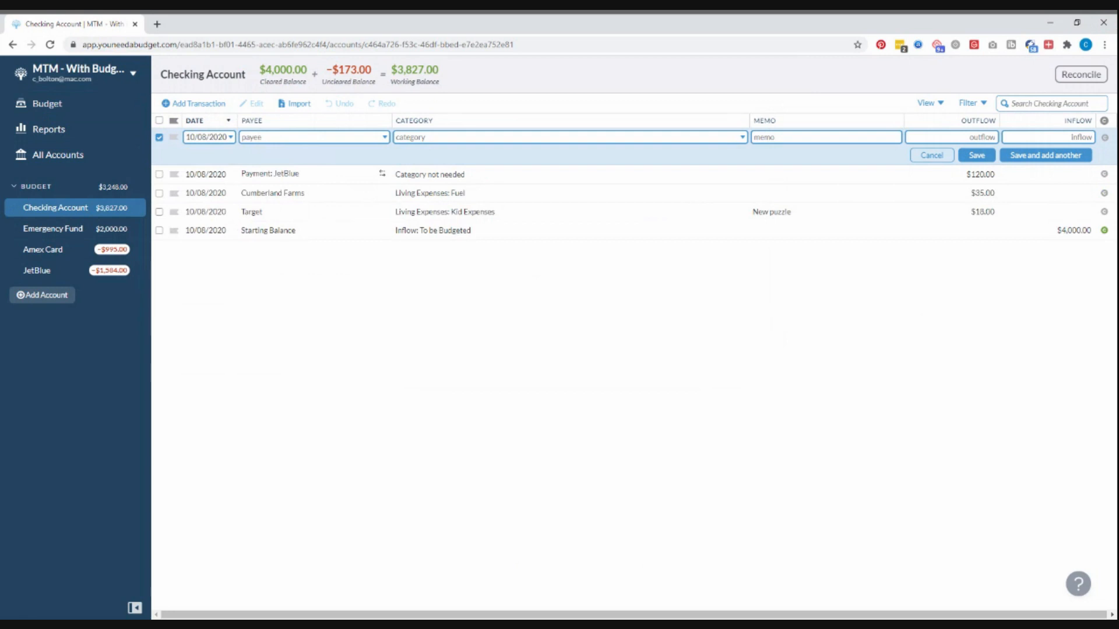
type("S")
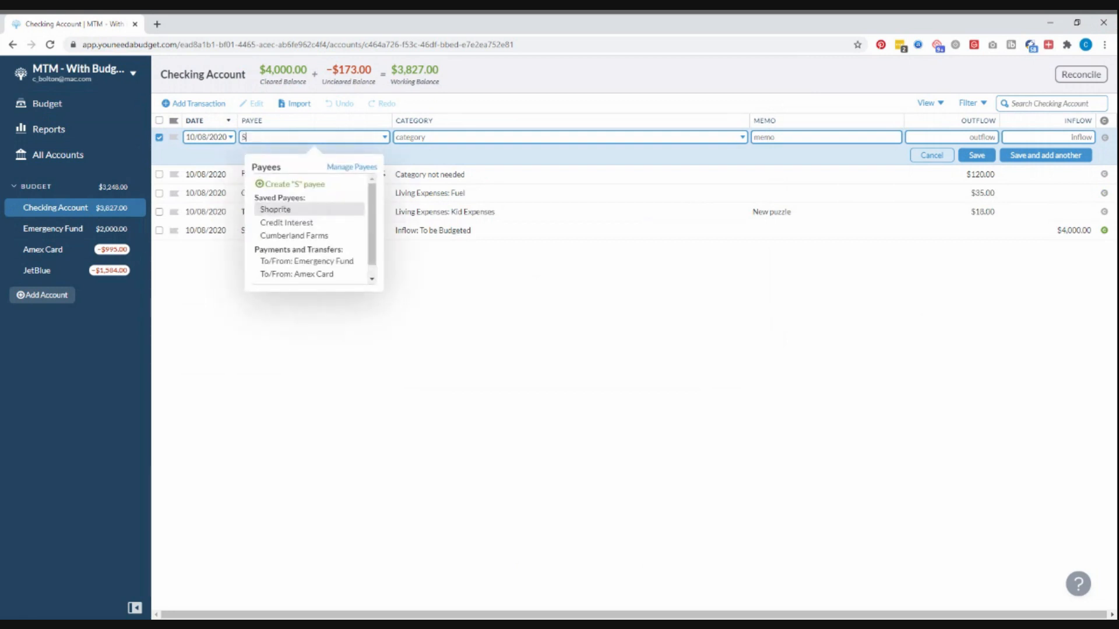
type("pectrum")
key("Tab")
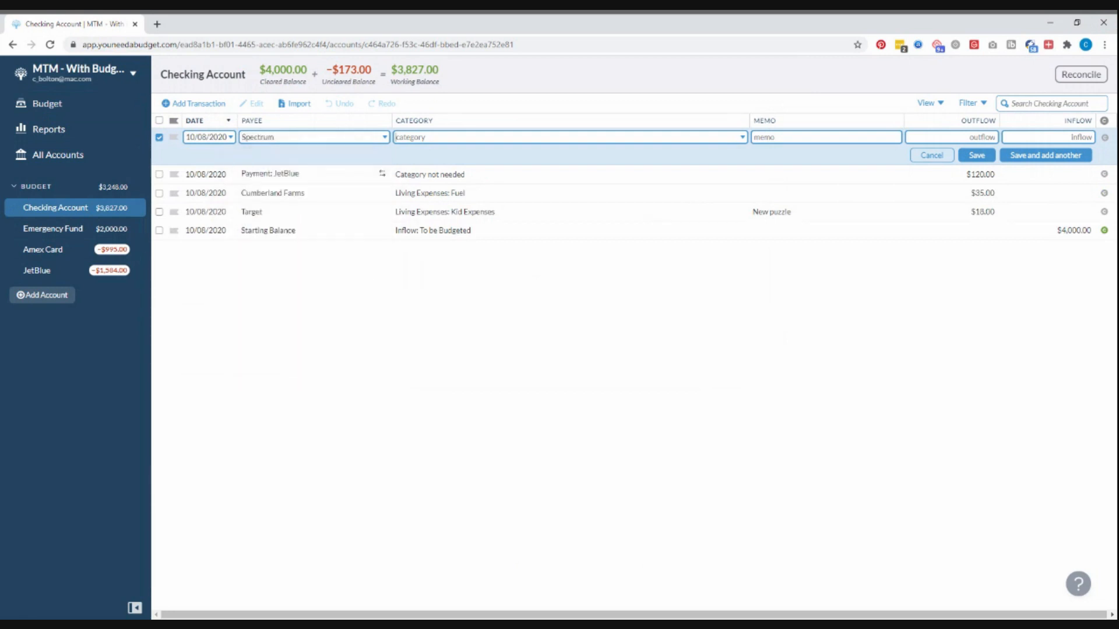
type("Inter")
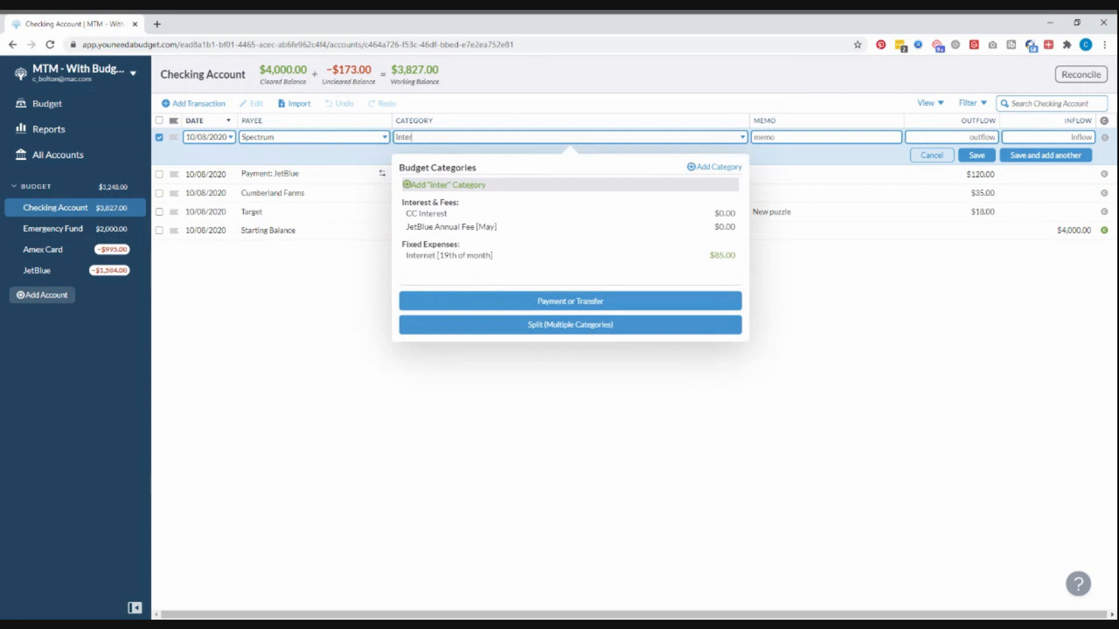
left_click(482, 258)
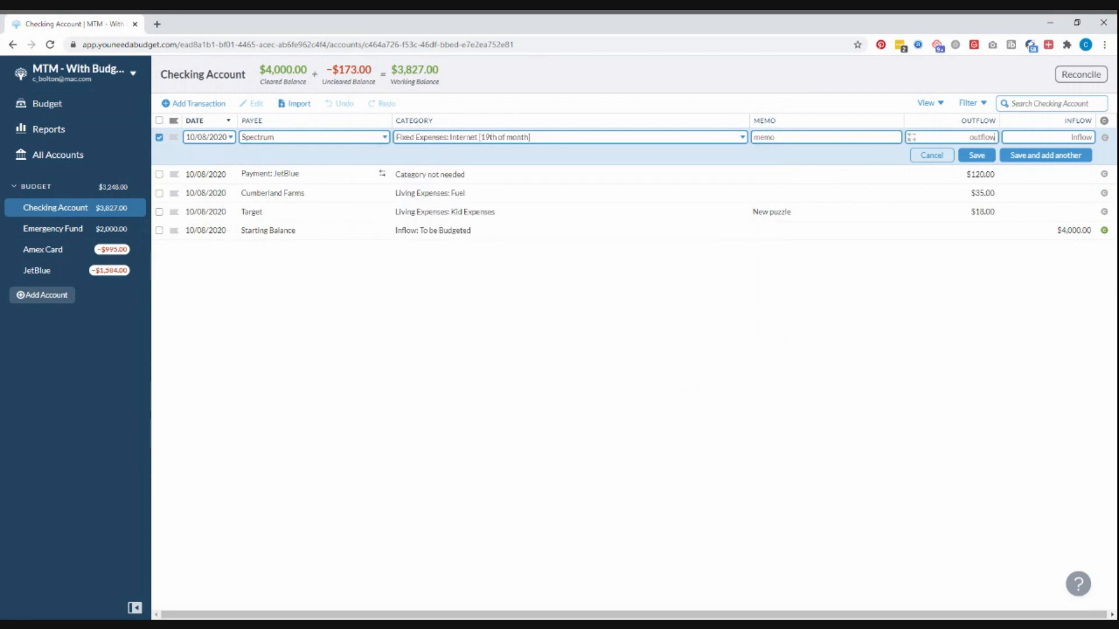
type("85")
left_click(977, 155)
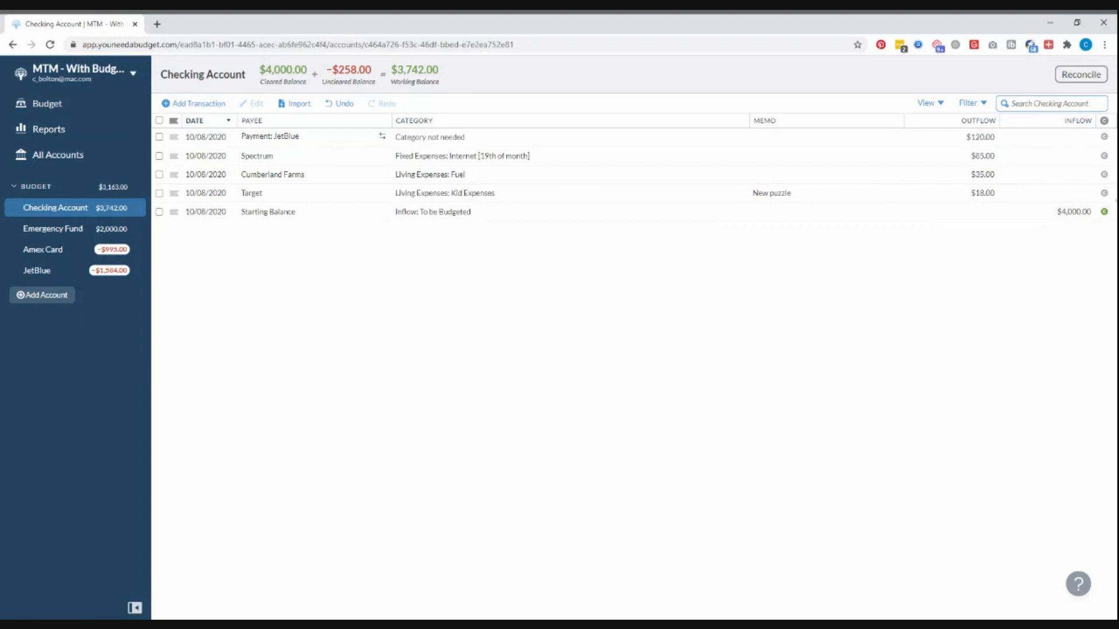
- Mark the Target, Cumberland Farms, Spectrum, and JetBlue payment transactions as cleared and review the working balance
left_click(1104, 194)
left_click(1104, 174)
left_click(1104, 155)
left_click(1103, 137)
mouse_move(440, 70)
left_mouse_down()
mouse_move(395, 69)
mouse_move(439, 71)
left_mouse_up()
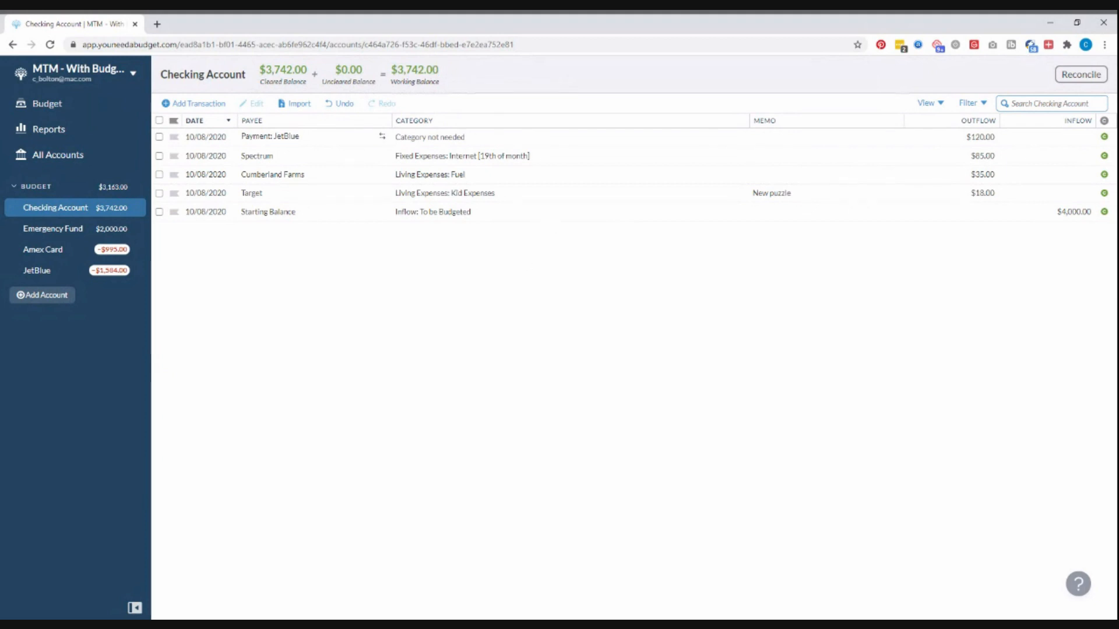
left_click_drag(389, 70, 442, 73)
left_click(445, 72)
- Check the Checking Account's difference from an actual balance of $3,743.50 through Reconcile, without finishing the reconciliation
left_click(1081, 74)
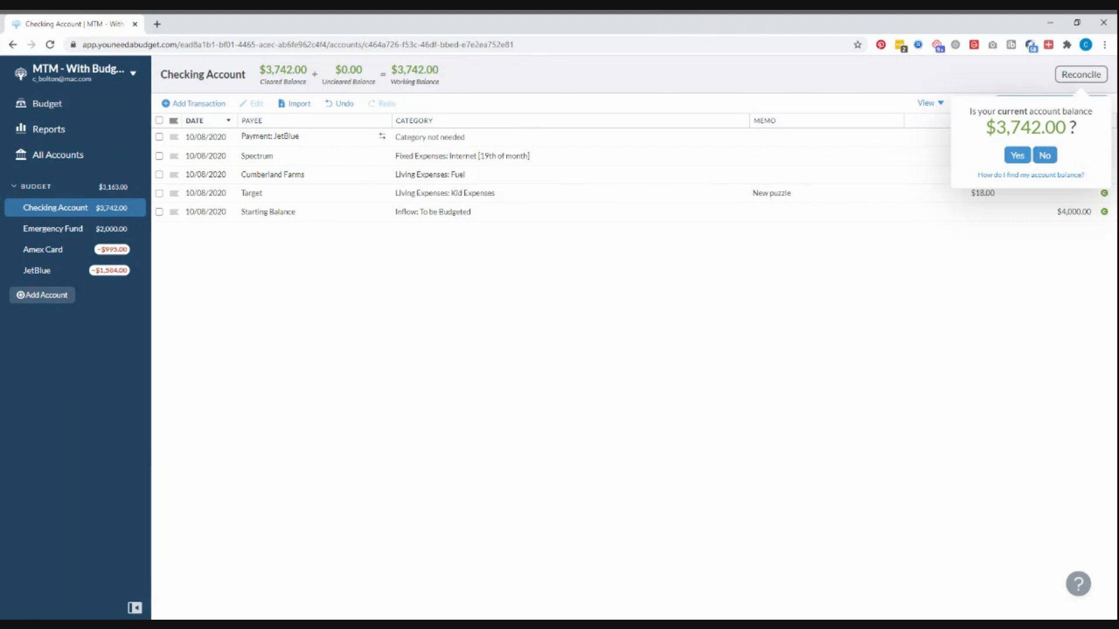
left_click(1043, 156)
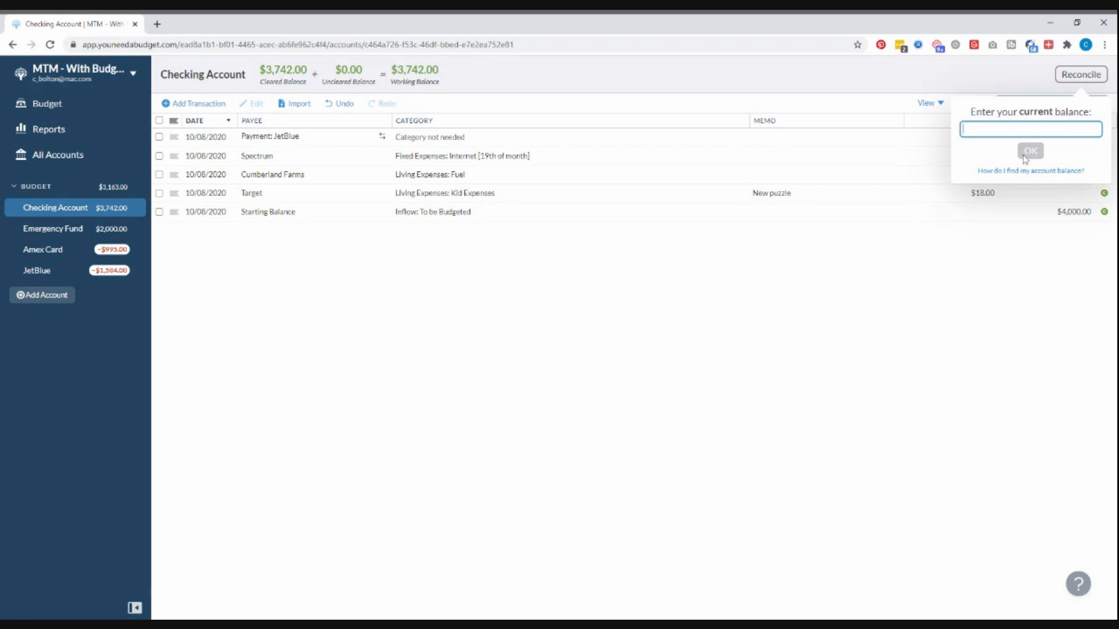
type("3743.5")
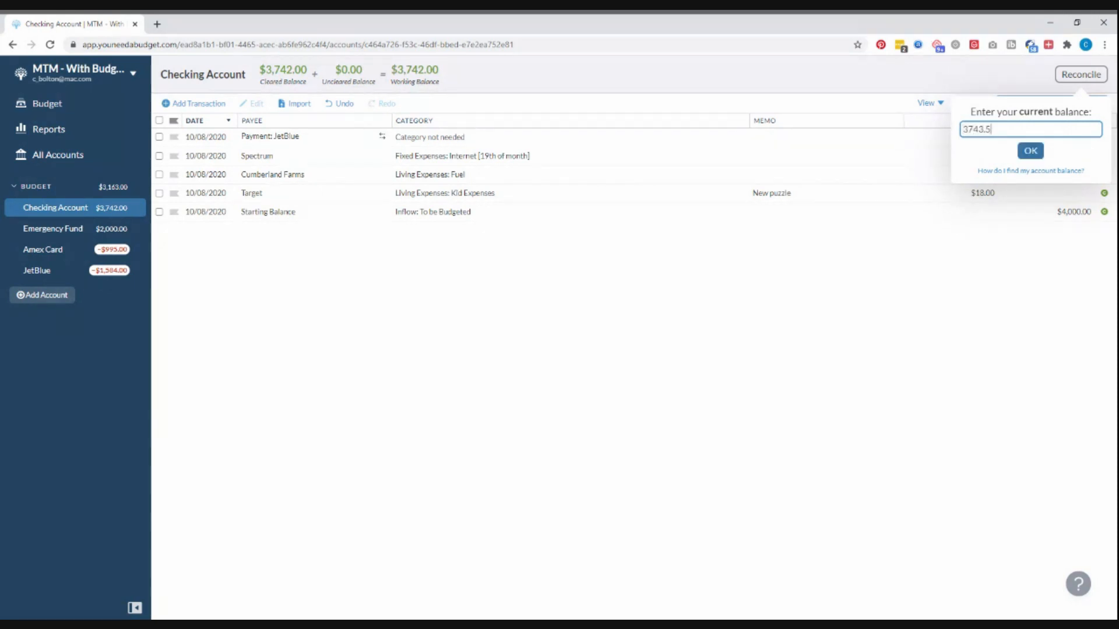
left_click(1022, 156)
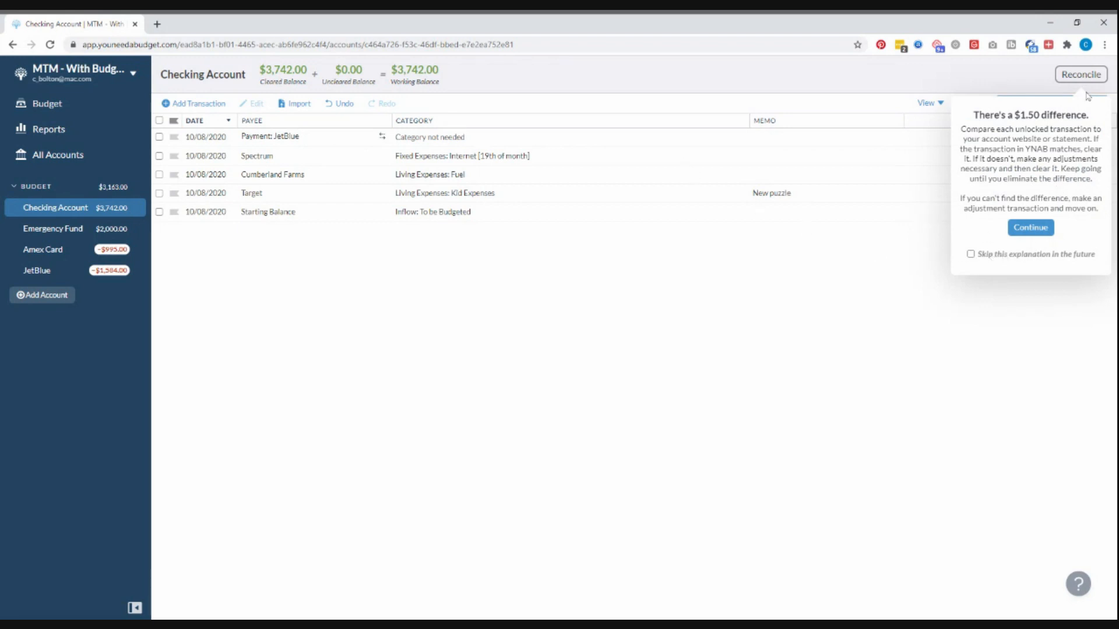
left_click_drag(1040, 115, 1014, 117)
left_click(1038, 116)
left_click(978, 79)
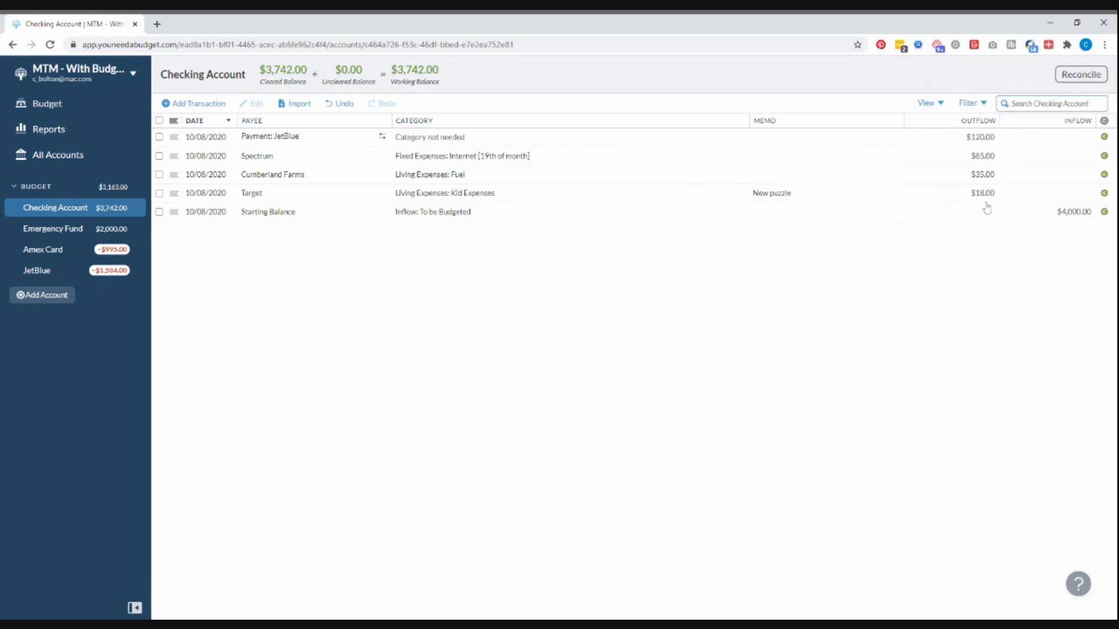
- Correct the Cumberland Farms outflow to $33.50 and reconcile the Checking Account at a current balance of $3,743.50
left_click(984, 175)
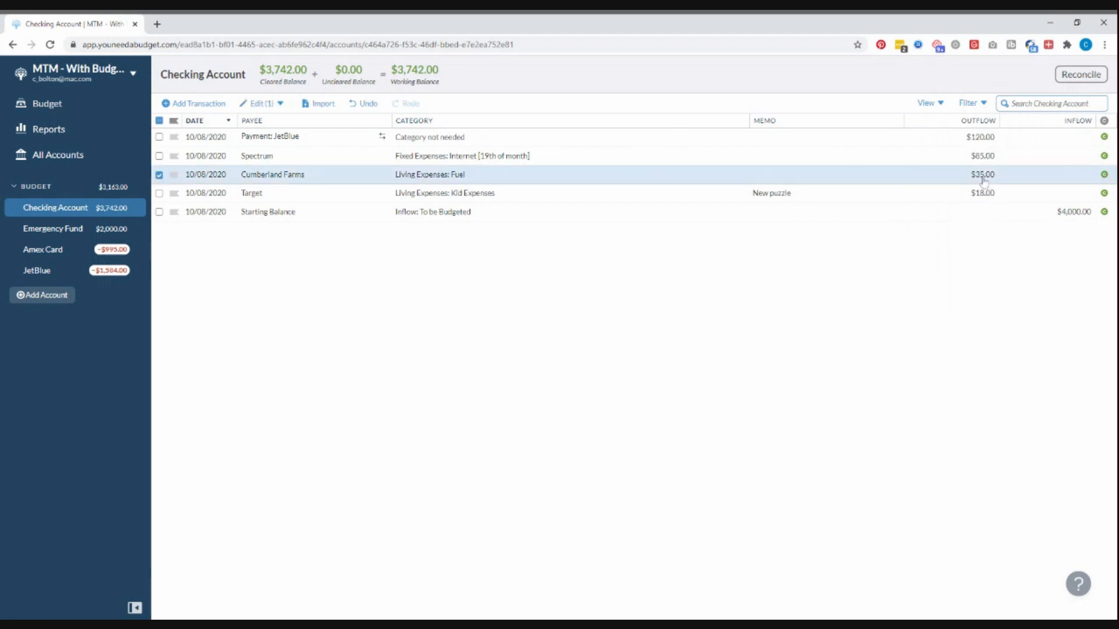
left_click(984, 175)
left_click(1006, 285)
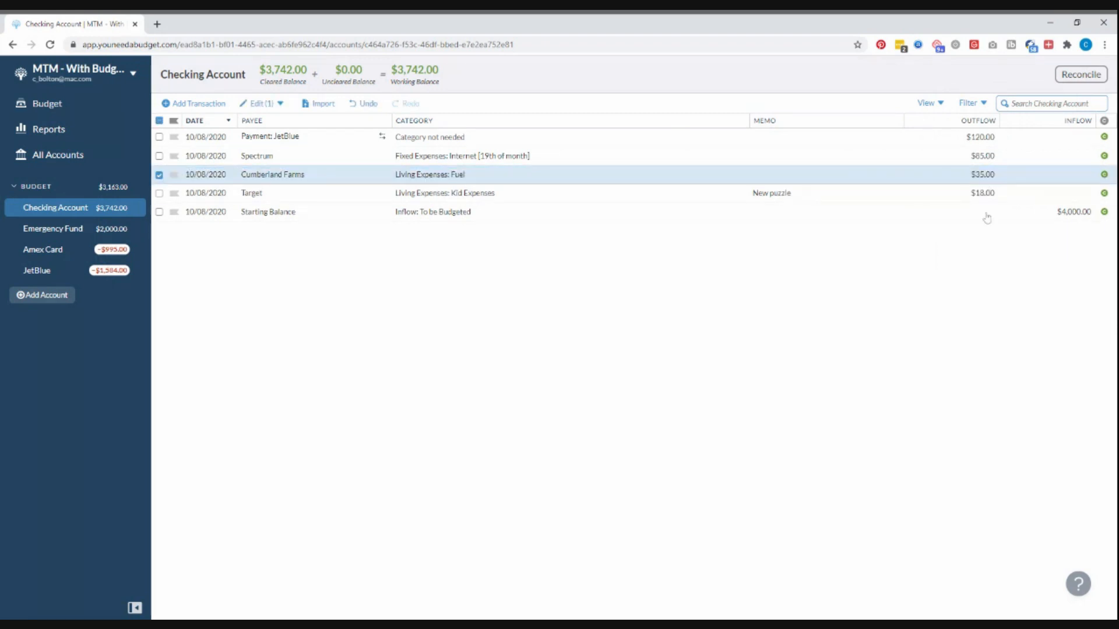
left_click(985, 175)
type("33.50")
key("Return")
left_click(1081, 74)
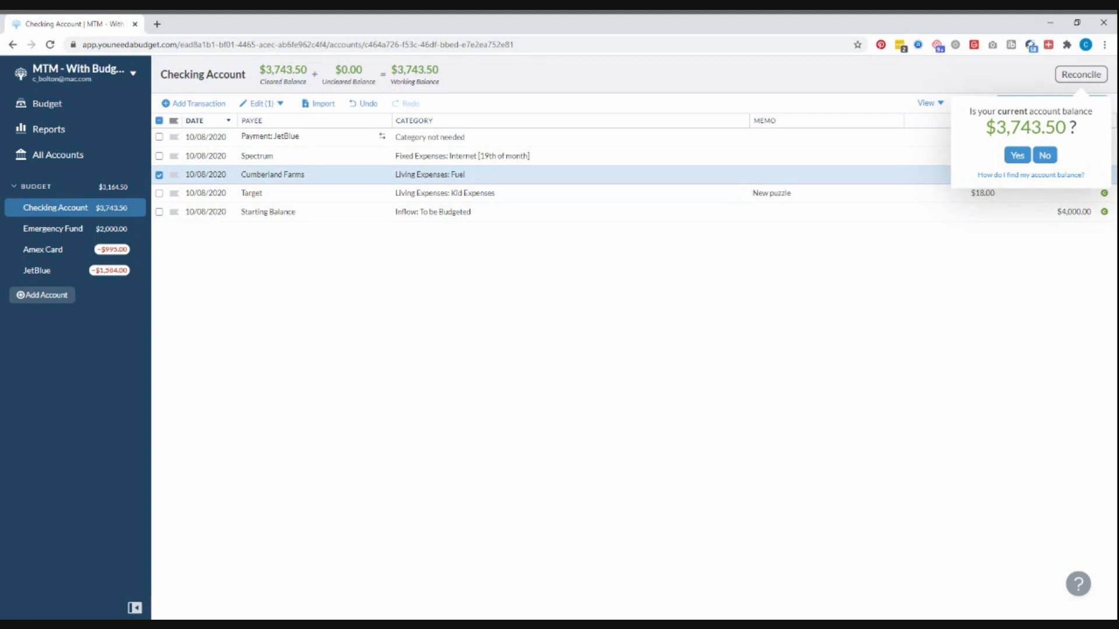
left_click(1024, 154)
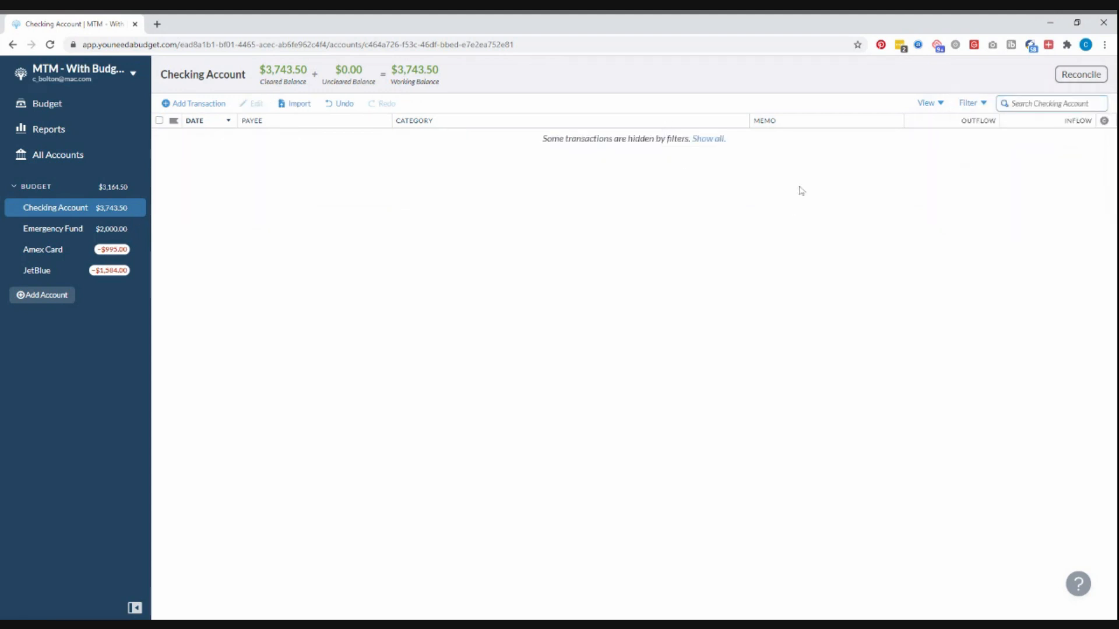
- Show the running balance and the reconciled transactions in the Checking Account register
left_click(939, 111)
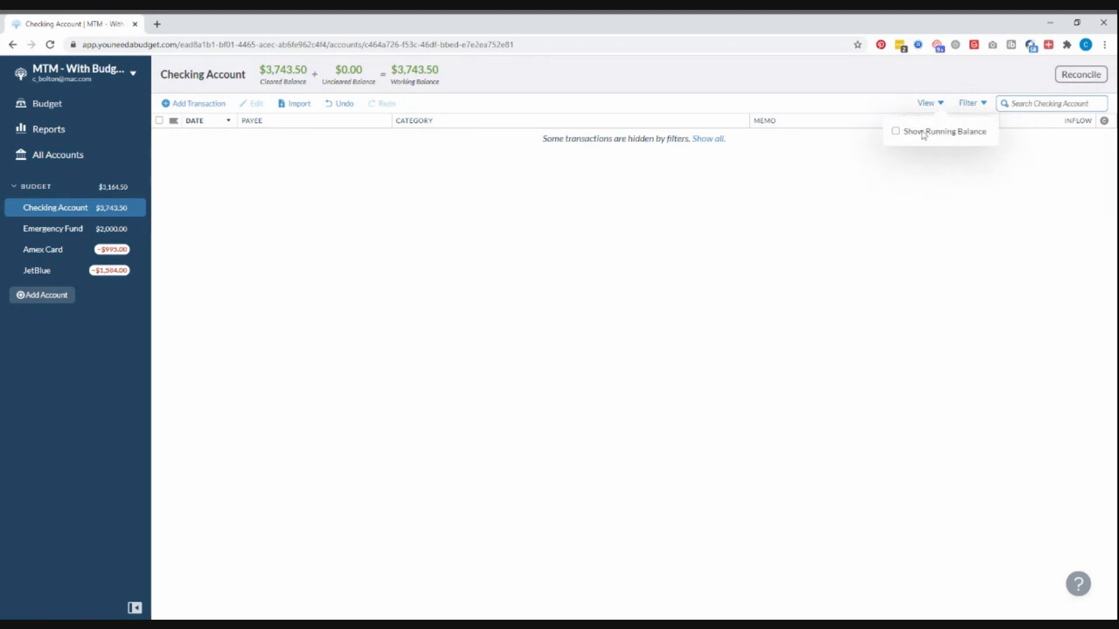
left_click(984, 105)
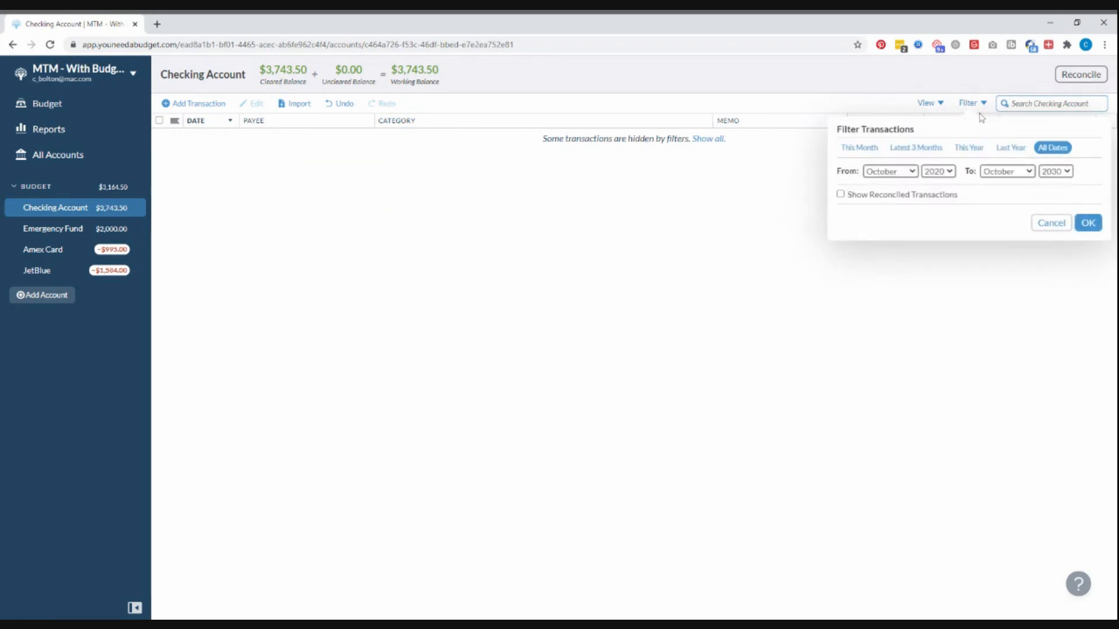
left_click(983, 112)
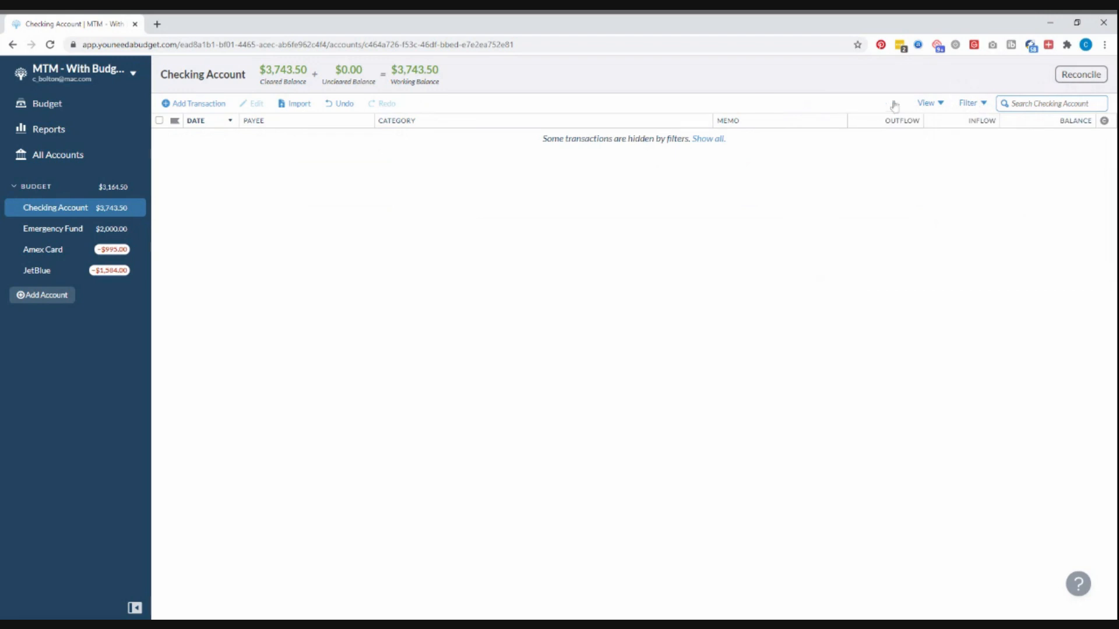
left_click(978, 110)
left_click(939, 194)
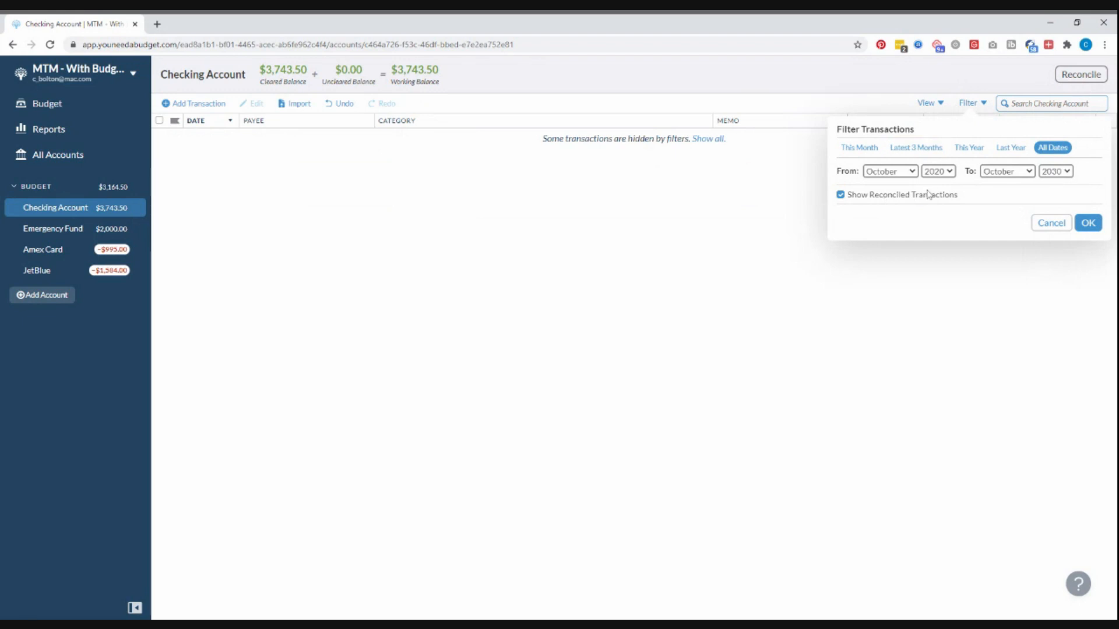
left_click(1088, 224)
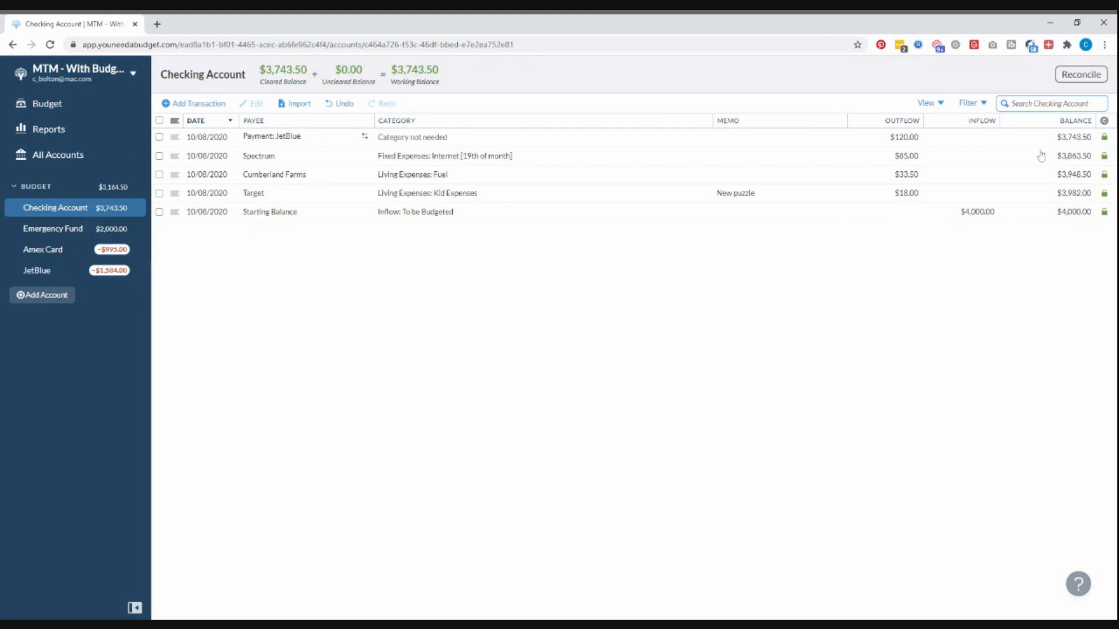
- Hide the reconciled transactions in the Checking Account register, and show them again for all dates
left_click(987, 105)
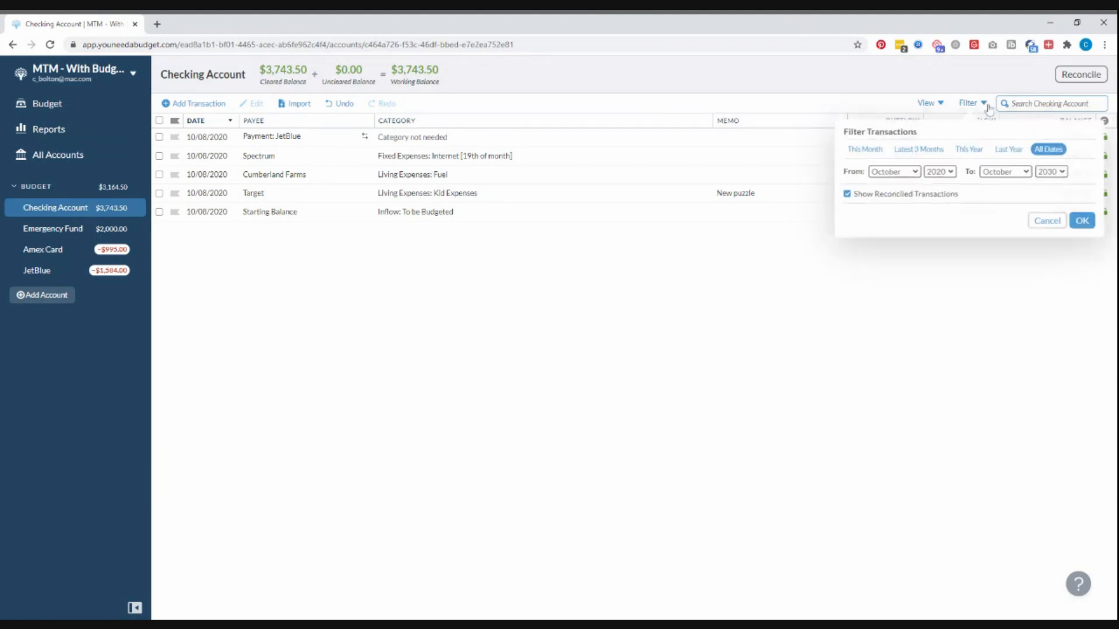
left_click(905, 195)
left_click(1082, 221)
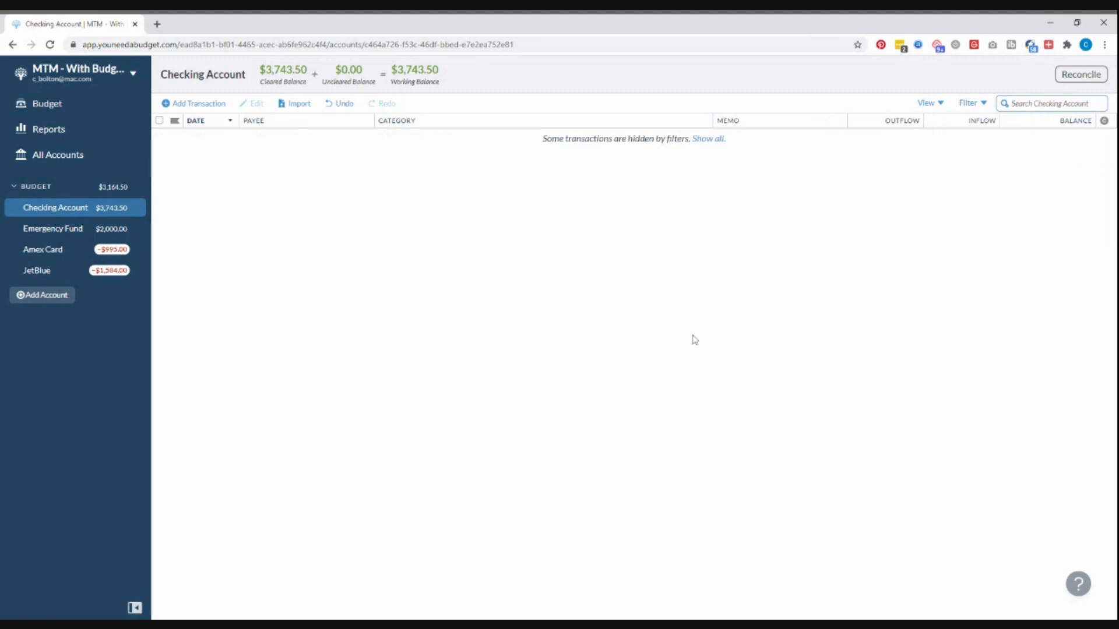
left_click(985, 105)
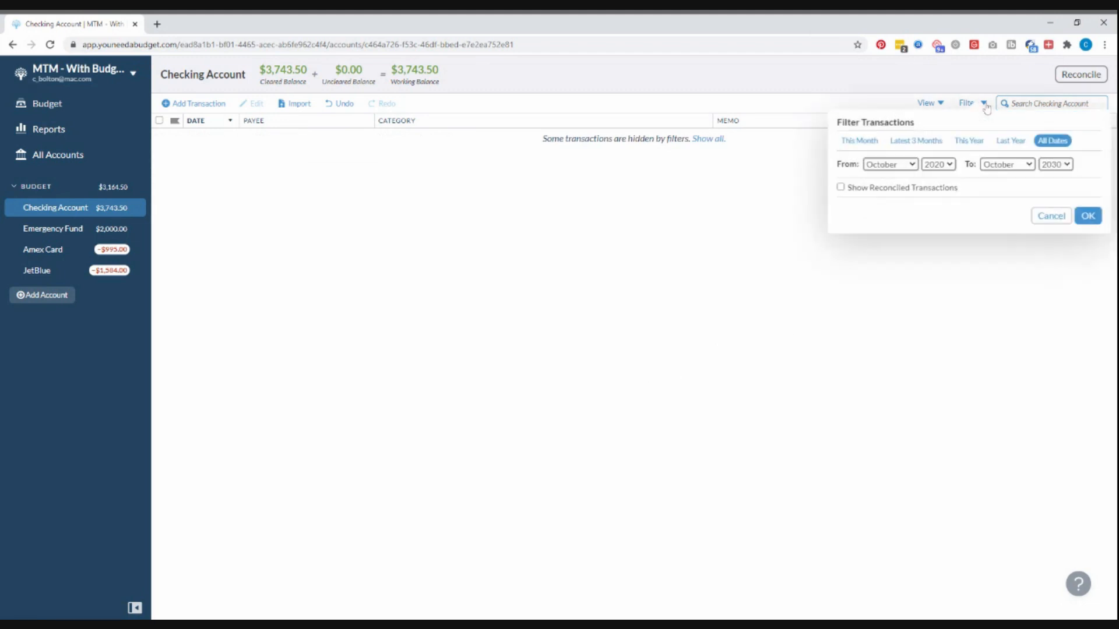
left_click(929, 189)
left_click(1086, 216)
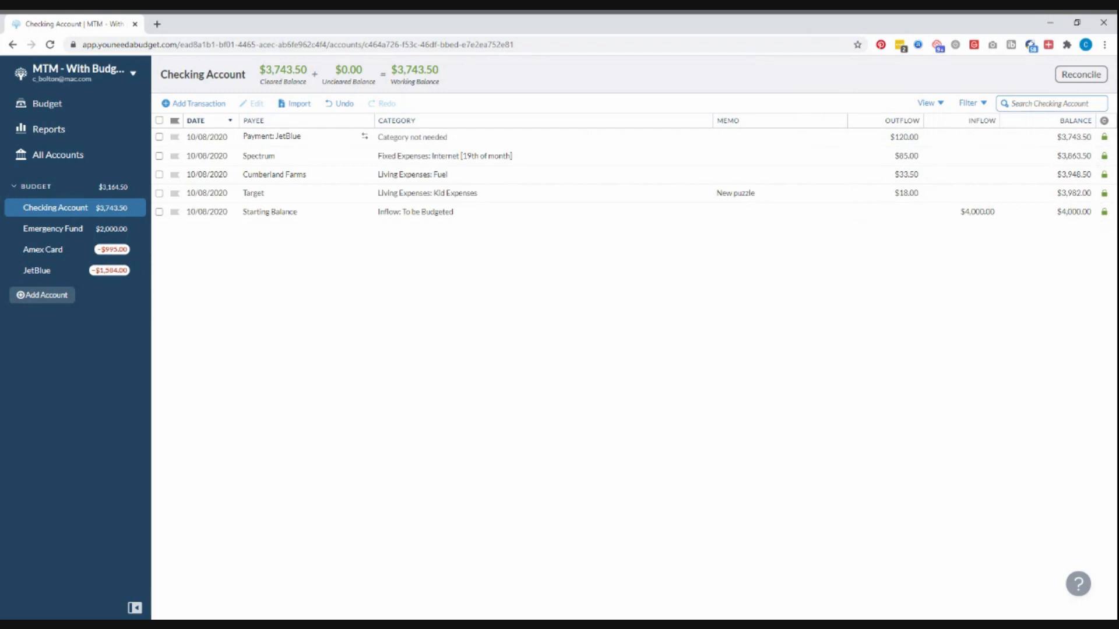
- Turn the running balance off in the Checking Account register, and turn it back on
left_click(939, 105)
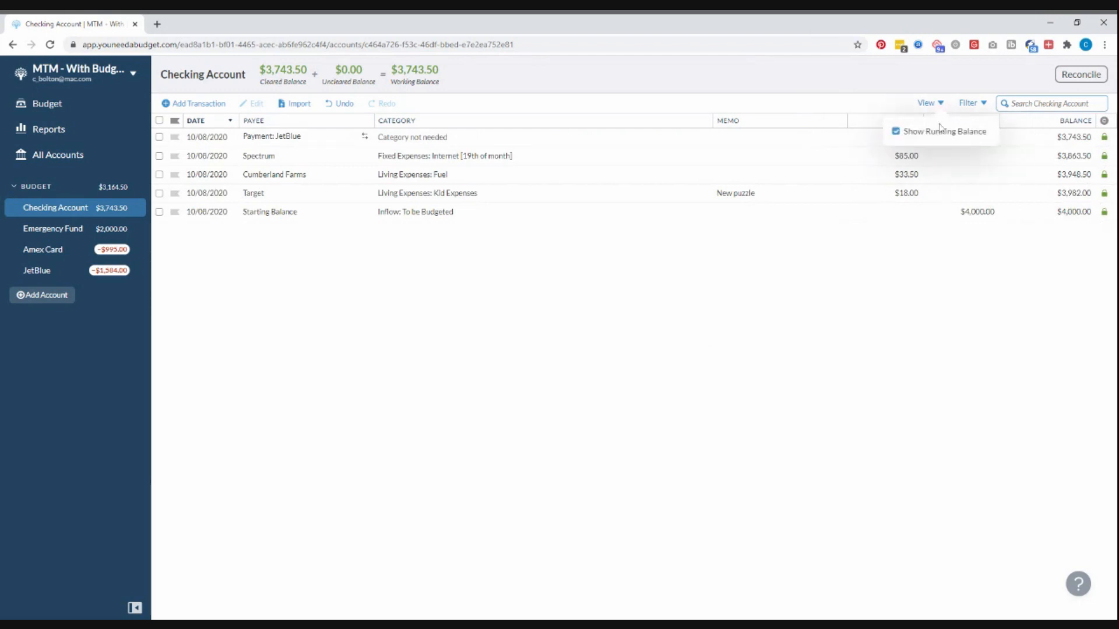
left_click(896, 132)
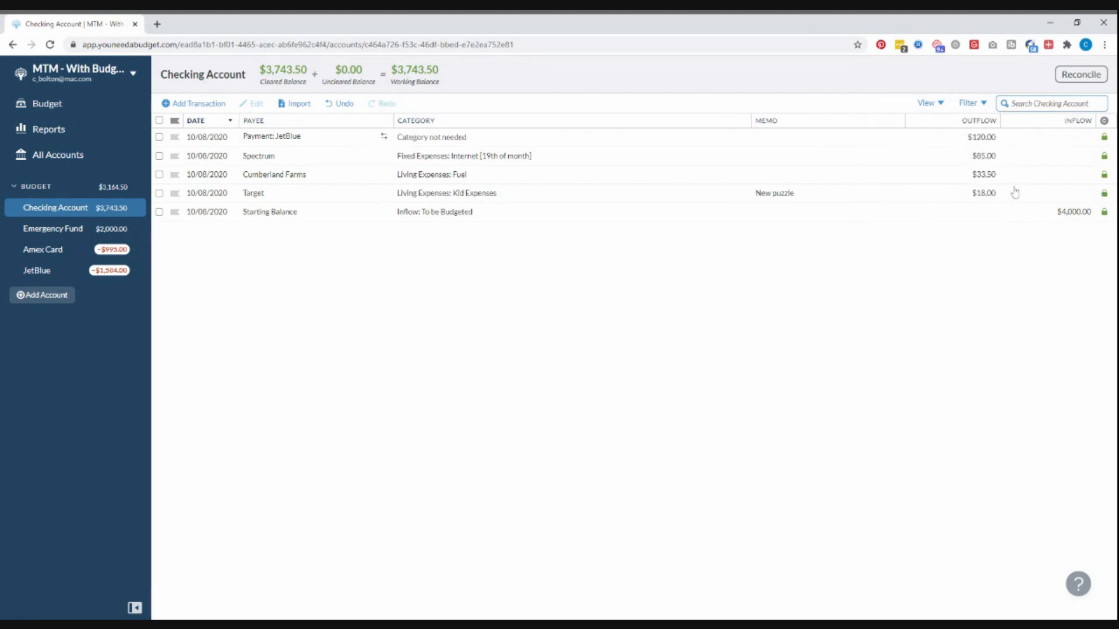
left_click(936, 102)
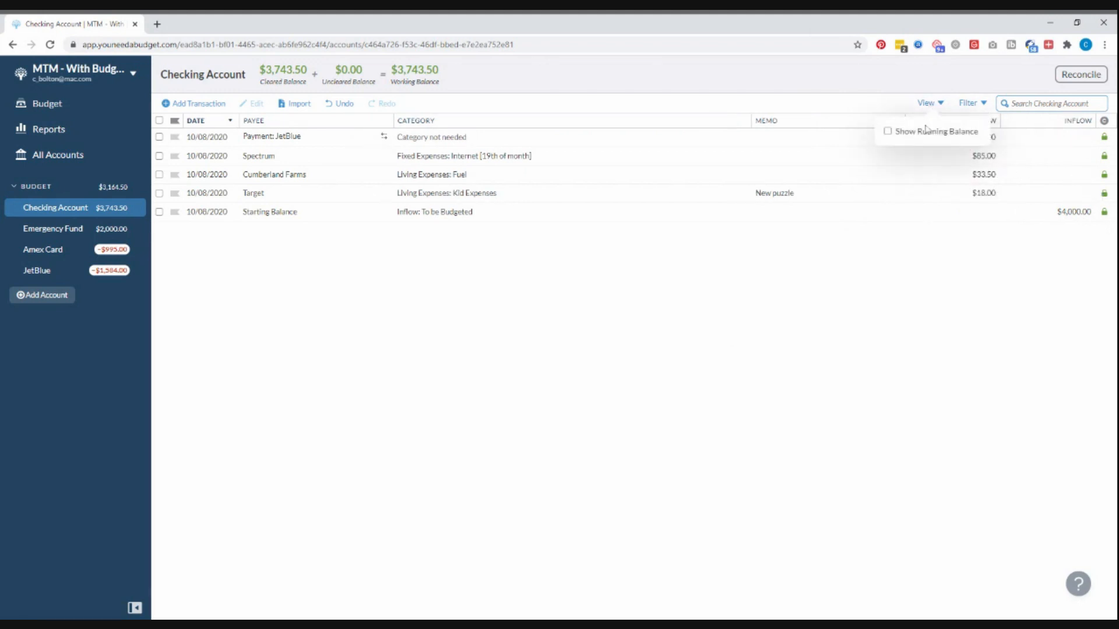
left_click(907, 135)
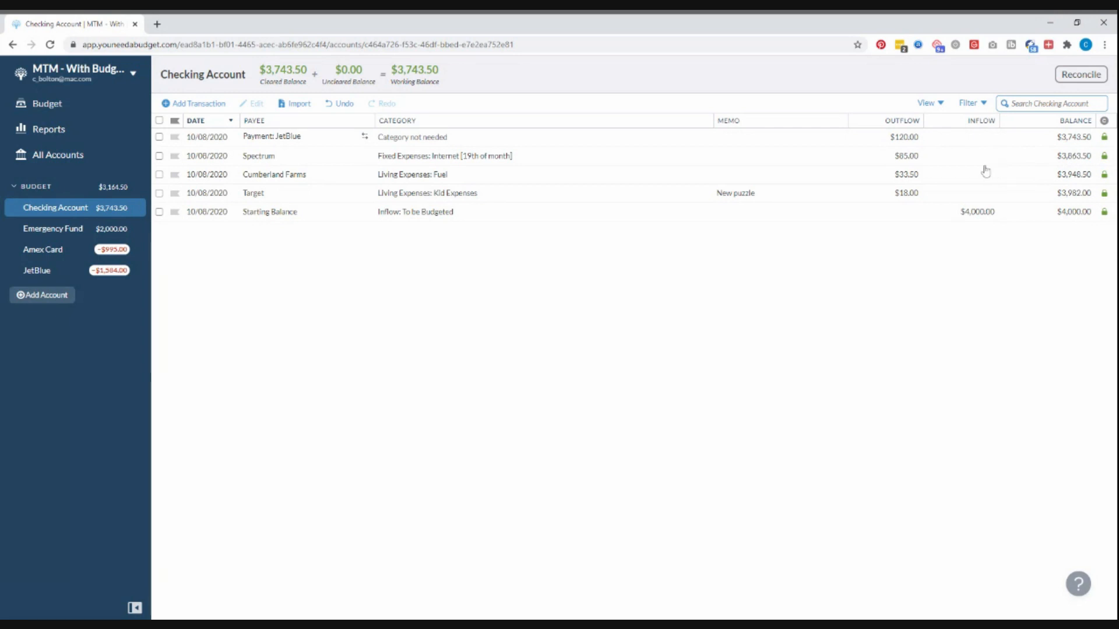
- Record a McDonalds transaction in the Amex Card account with category Dining Out and an outflow of $5.47
left_click(47, 231)
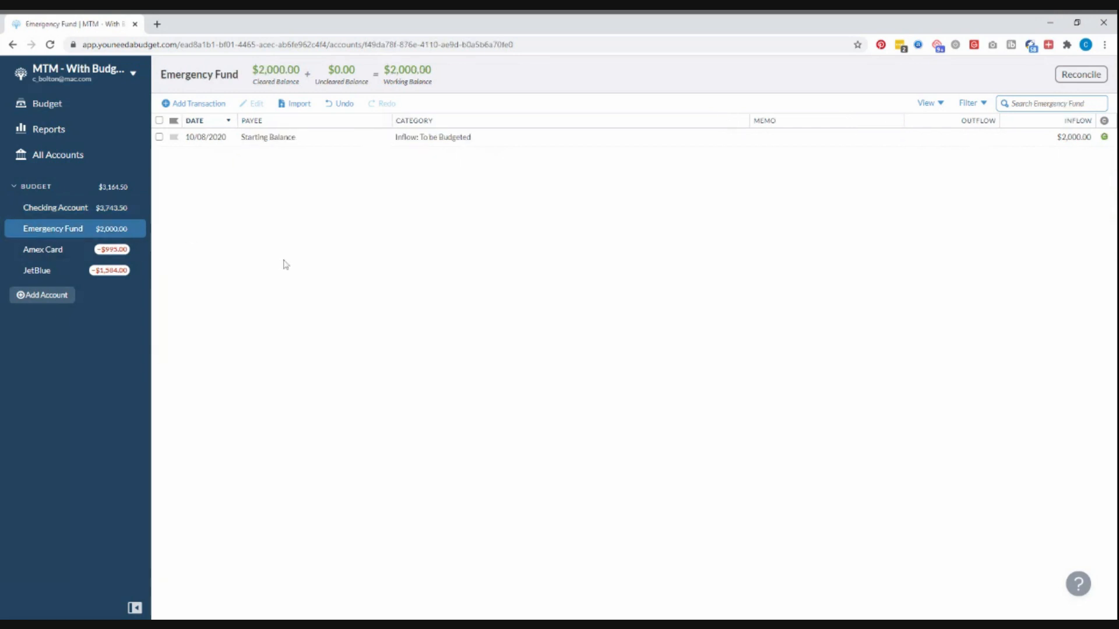
left_click(59, 256)
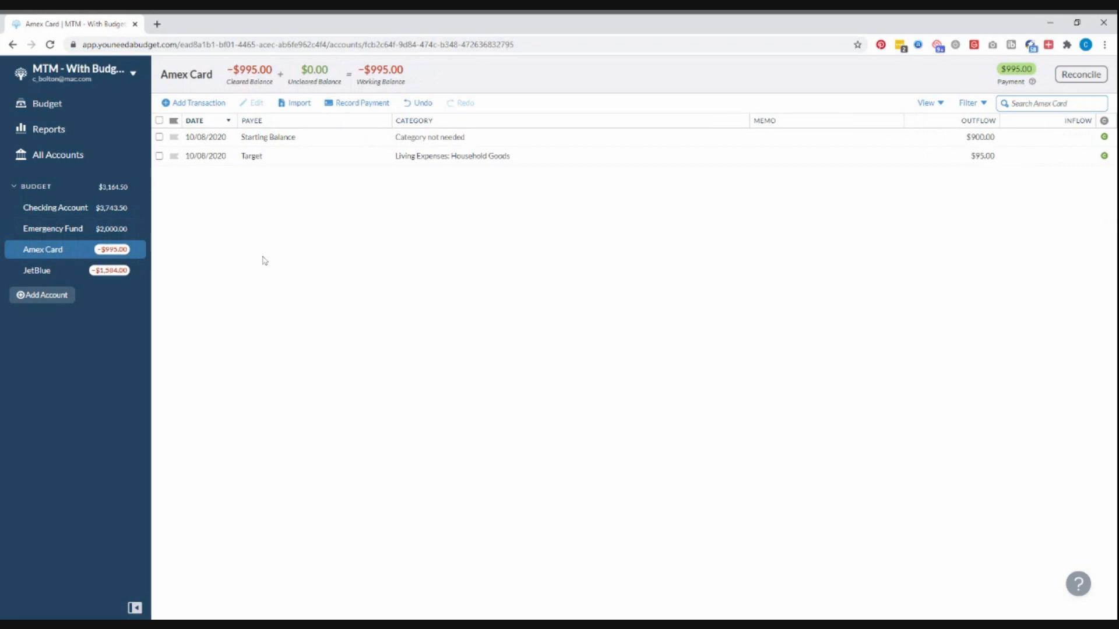
left_click(218, 105)
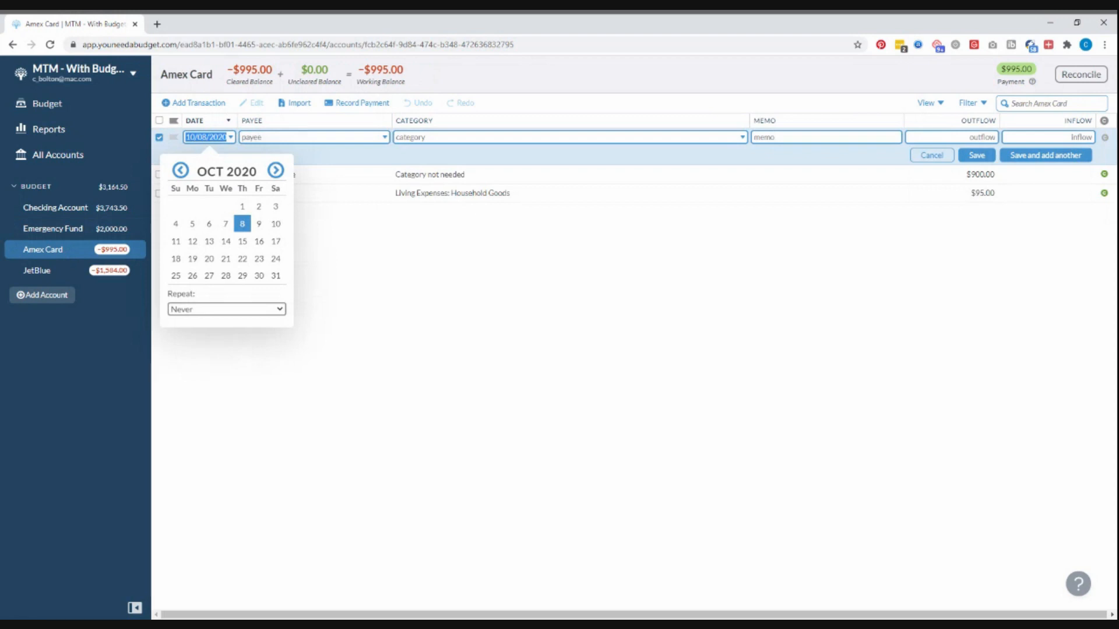
left_click(309, 138)
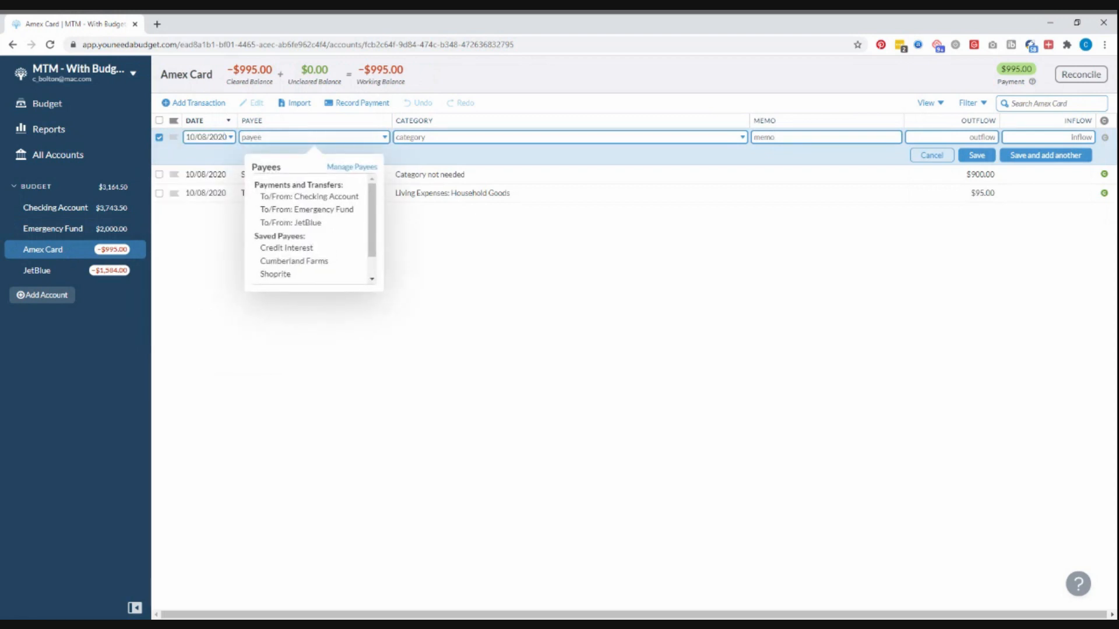
type("McDonalds")
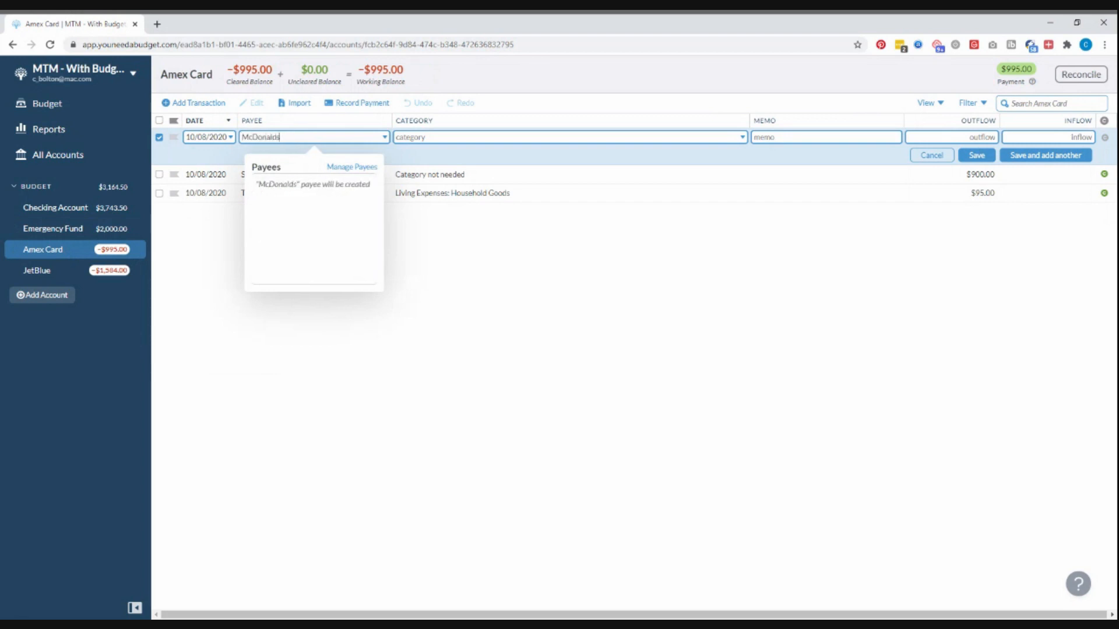
key("Tab")
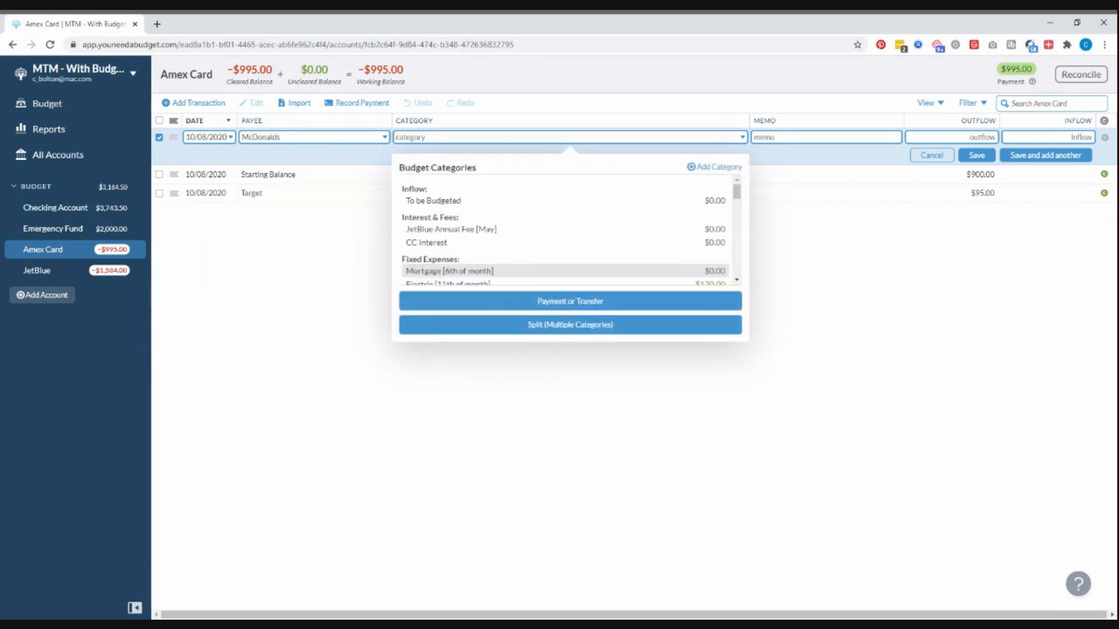
type("din")
key("Tab")
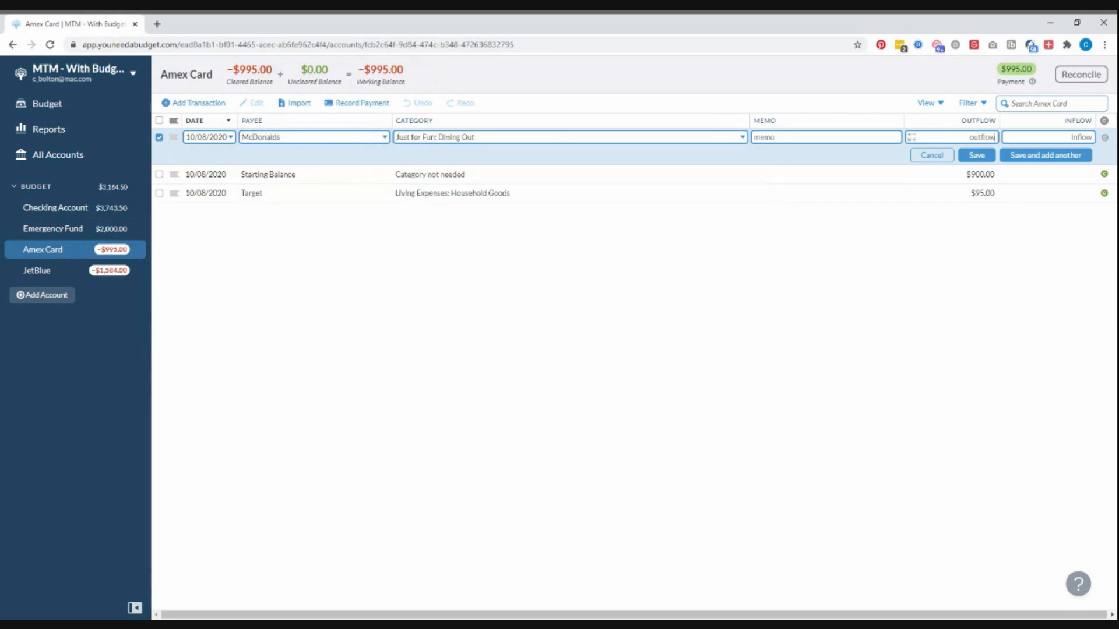
type("5.47")
key("Return")
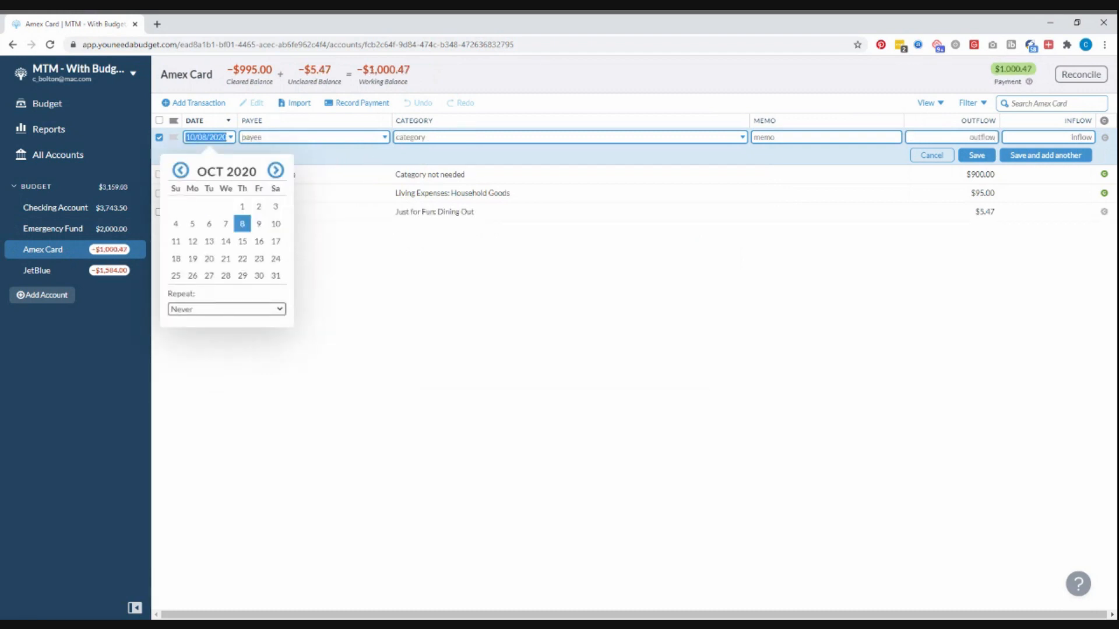
- Record an Amazon transaction in the Amex Card account with category Spending Money - C and an outflow of $9.87
key("Tab")
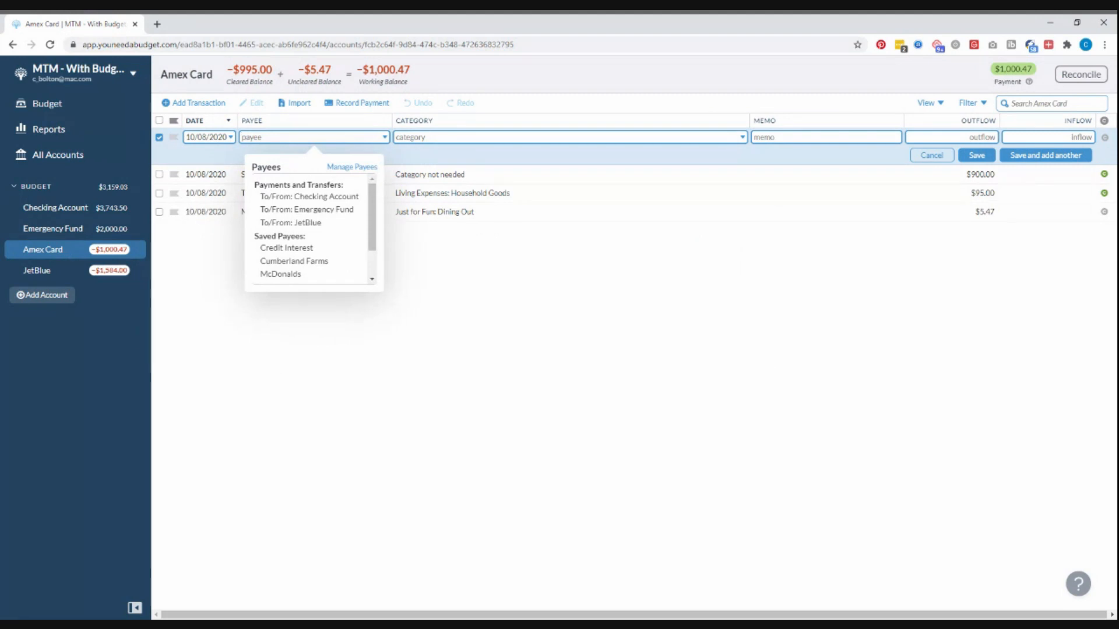
type("Amazon")
key("Tab")
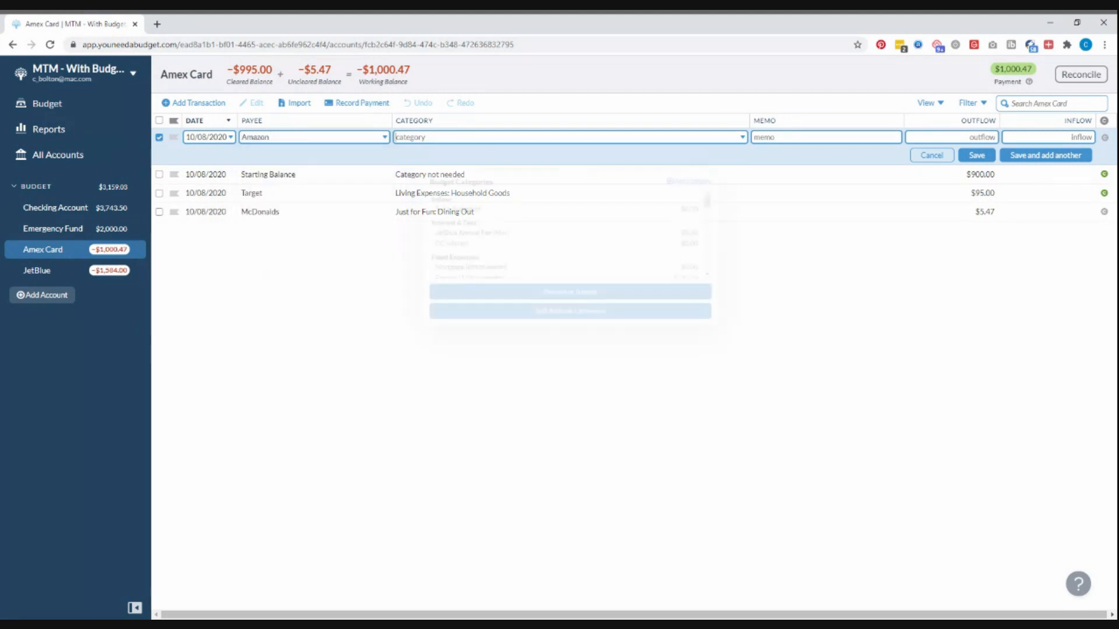
type("spend")
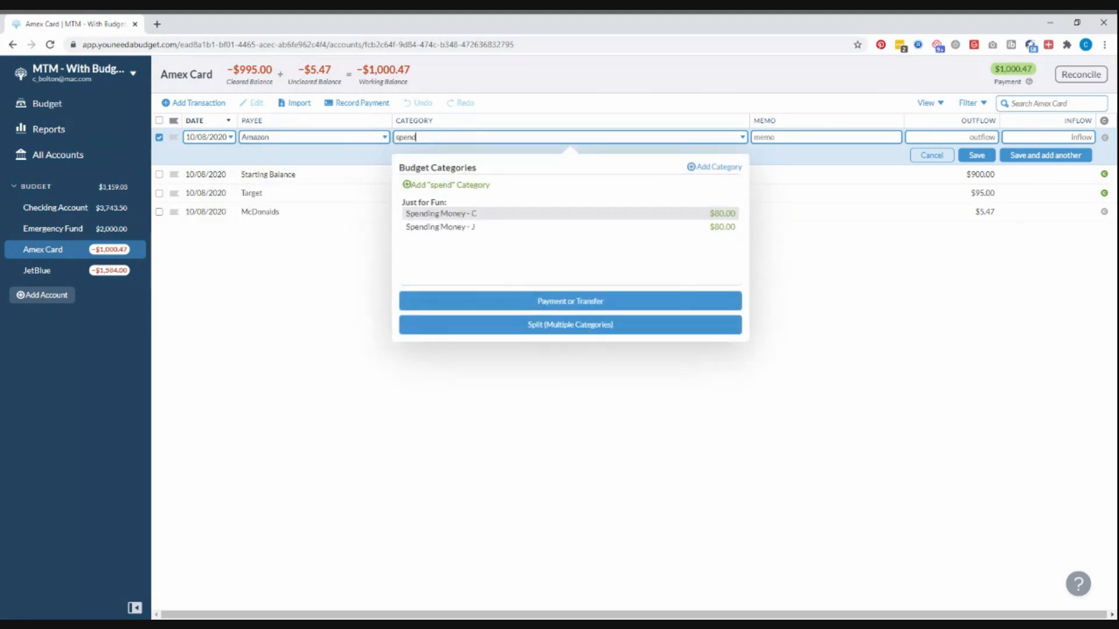
key("Down")
key("Up")
key("Tab")
type("9")
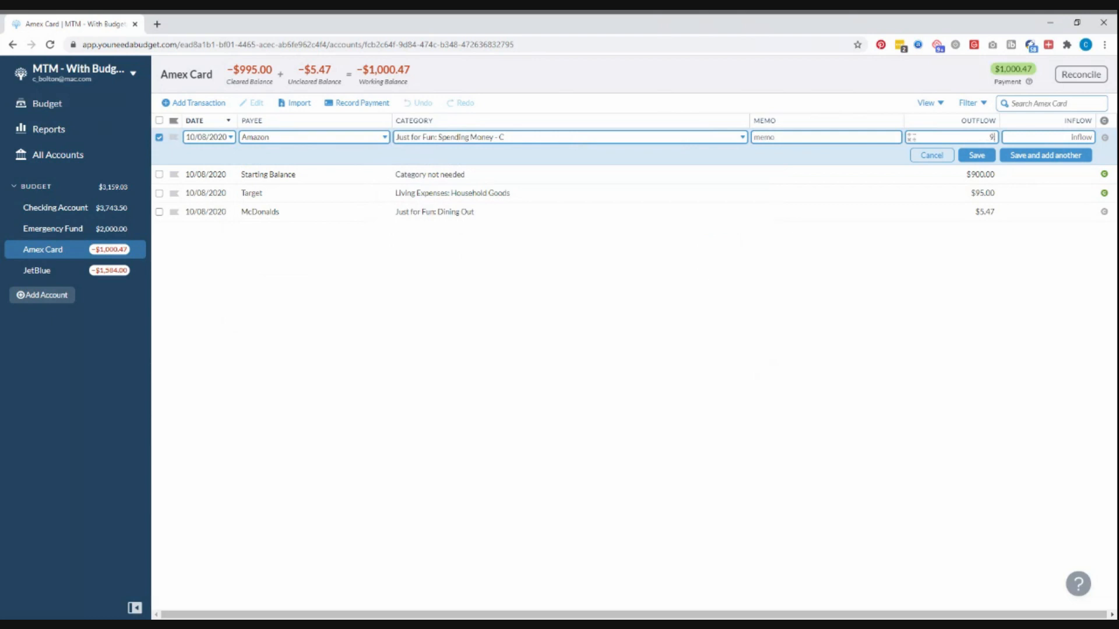
type(".87")
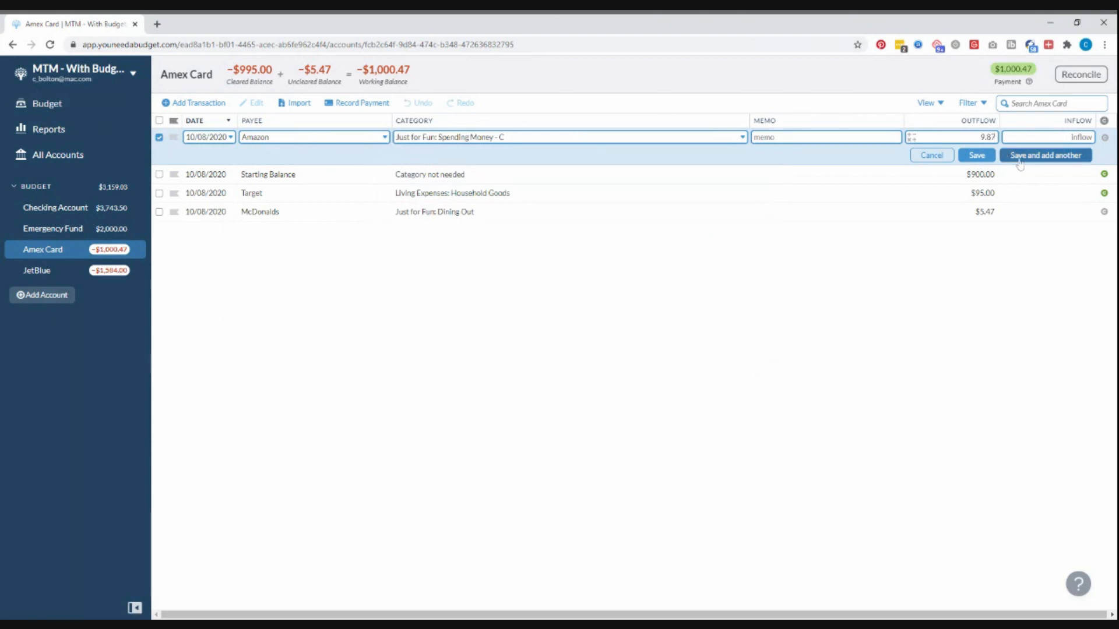
left_click(977, 155)
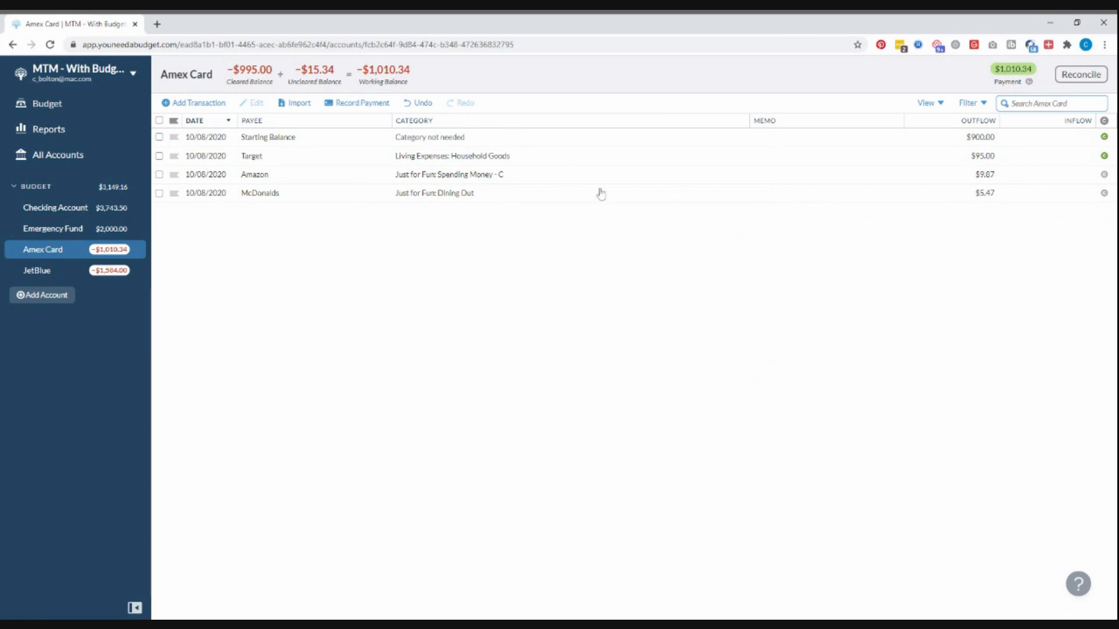
- Mark the Amazon and McDonalds transactions as cleared, and reconcile the Amex Card to a current balance of 1009.87 with an adjustment transaction
left_click(1104, 175)
left_click(1104, 192)
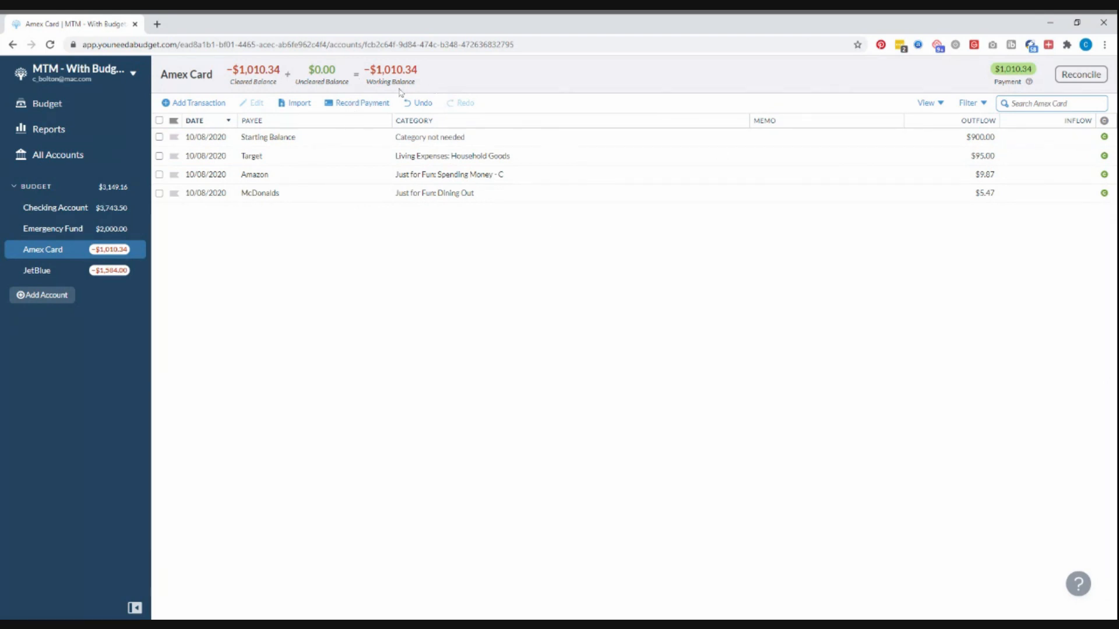
left_click(1081, 74)
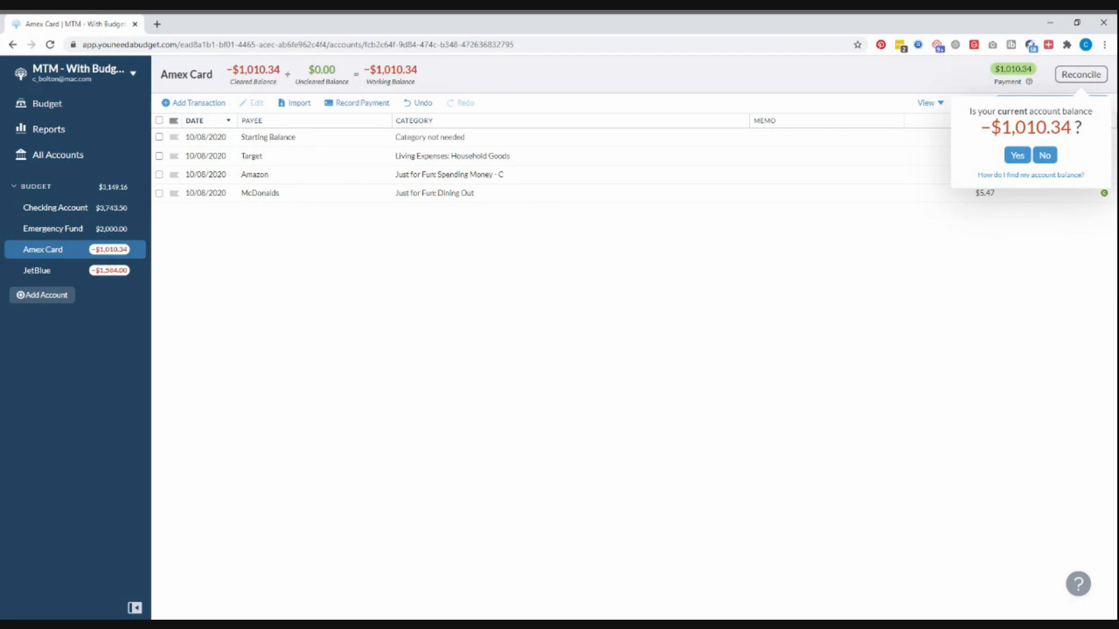
left_click(1046, 156)
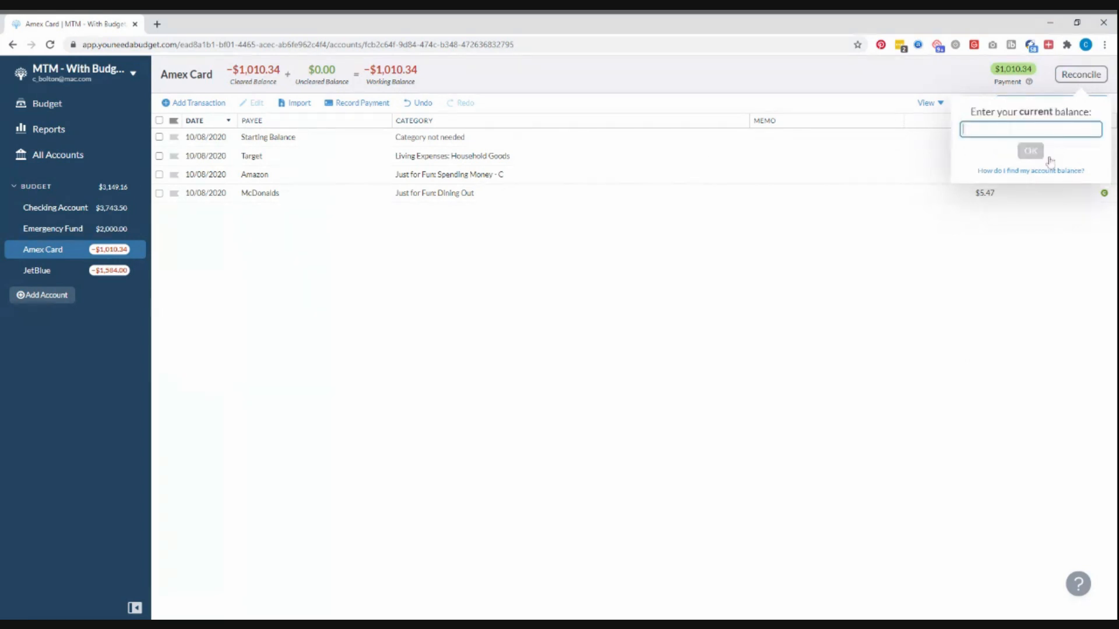
type("1009.87")
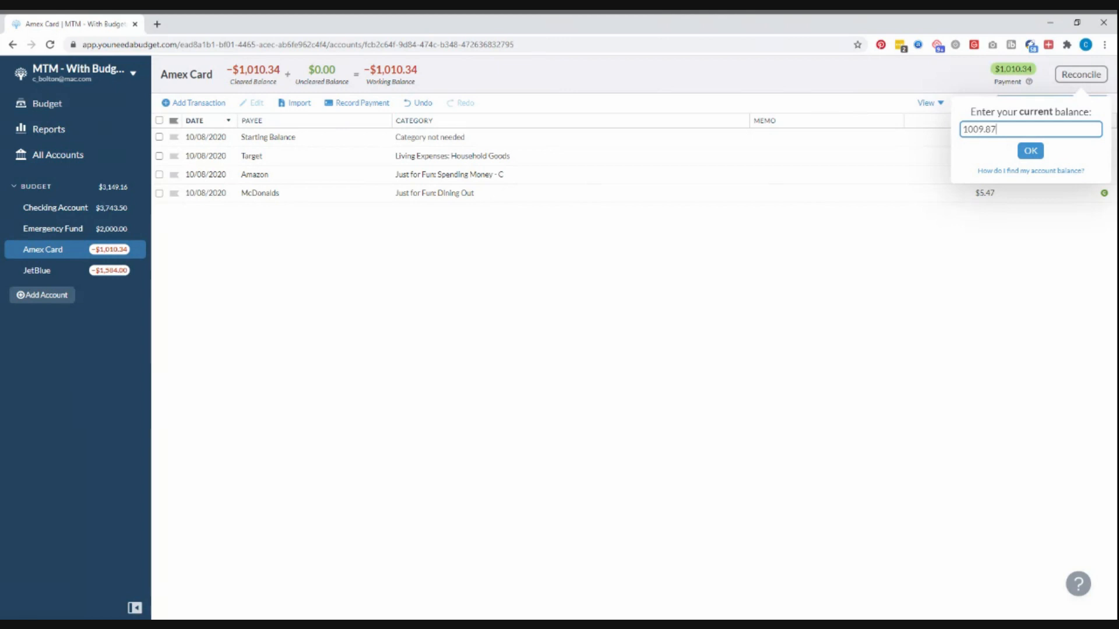
left_click(1030, 151)
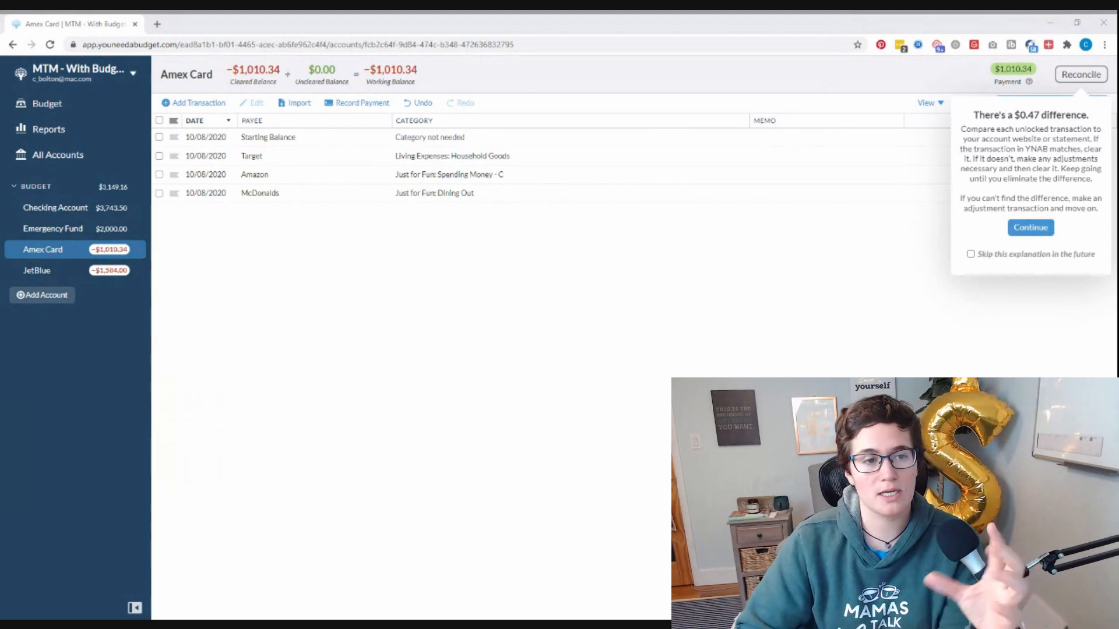
left_click(1030, 227)
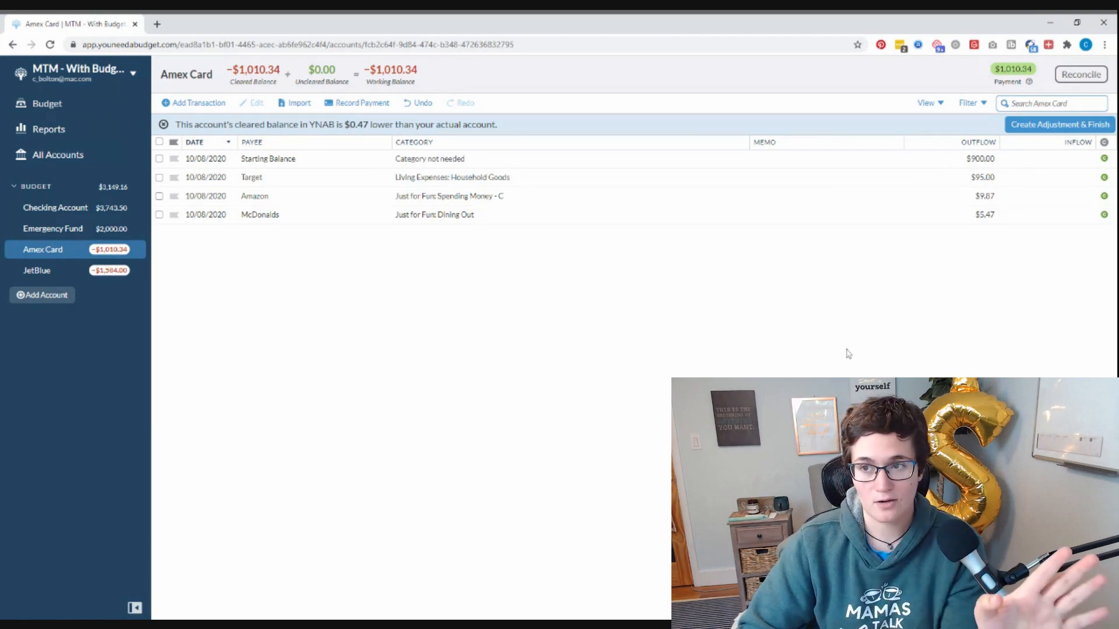
left_click(1060, 124)
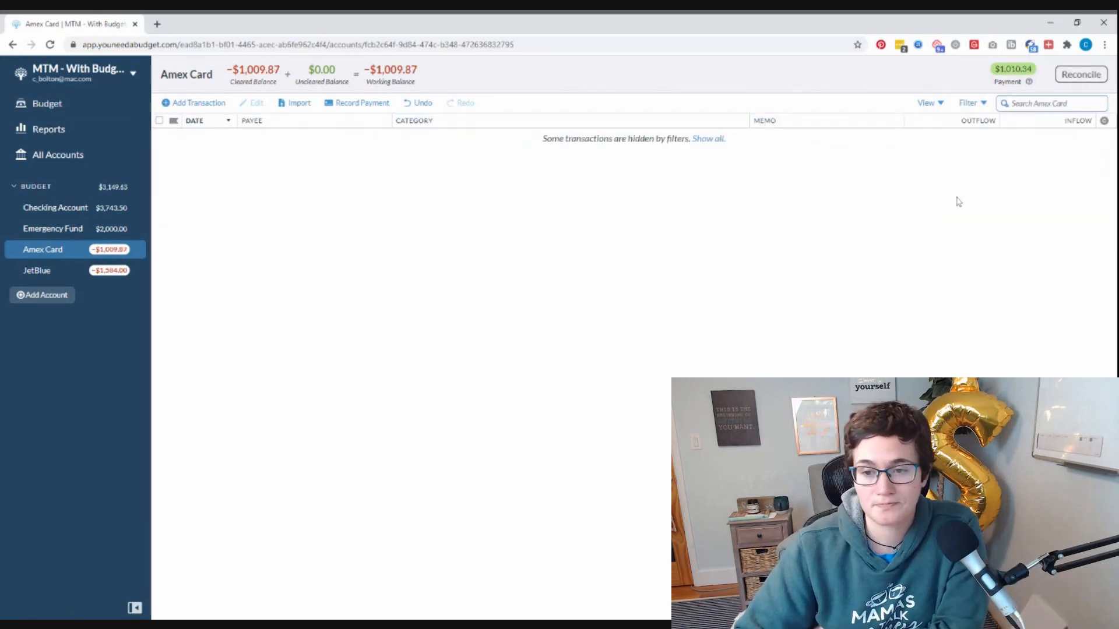
- Show the reconciled transactions in the Amex Card register
left_click(972, 105)
left_click(925, 195)
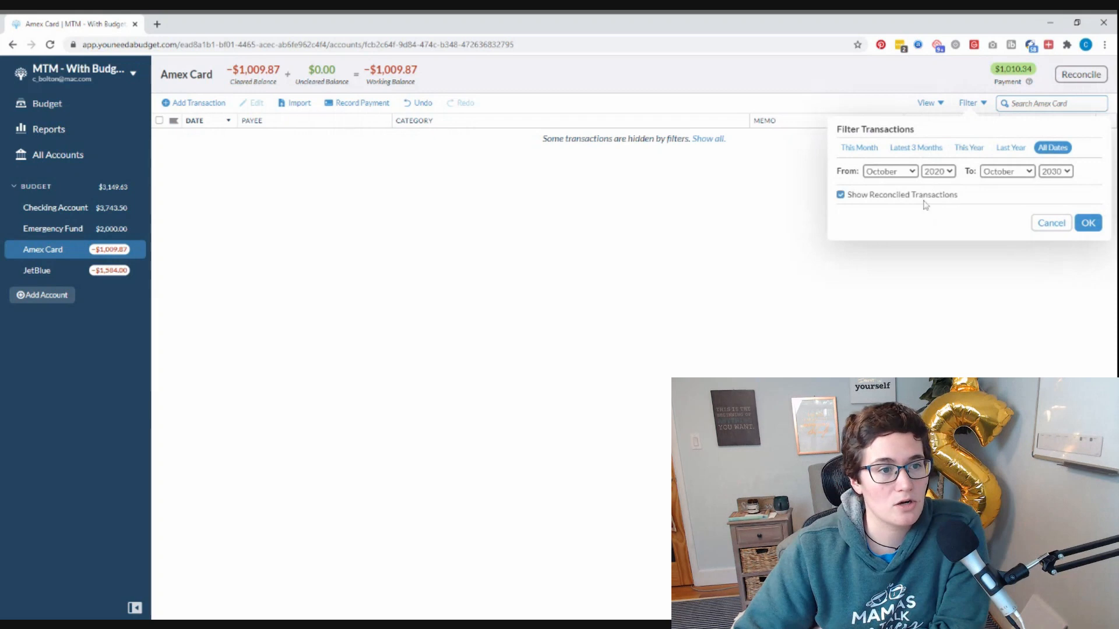
left_click(1085, 223)
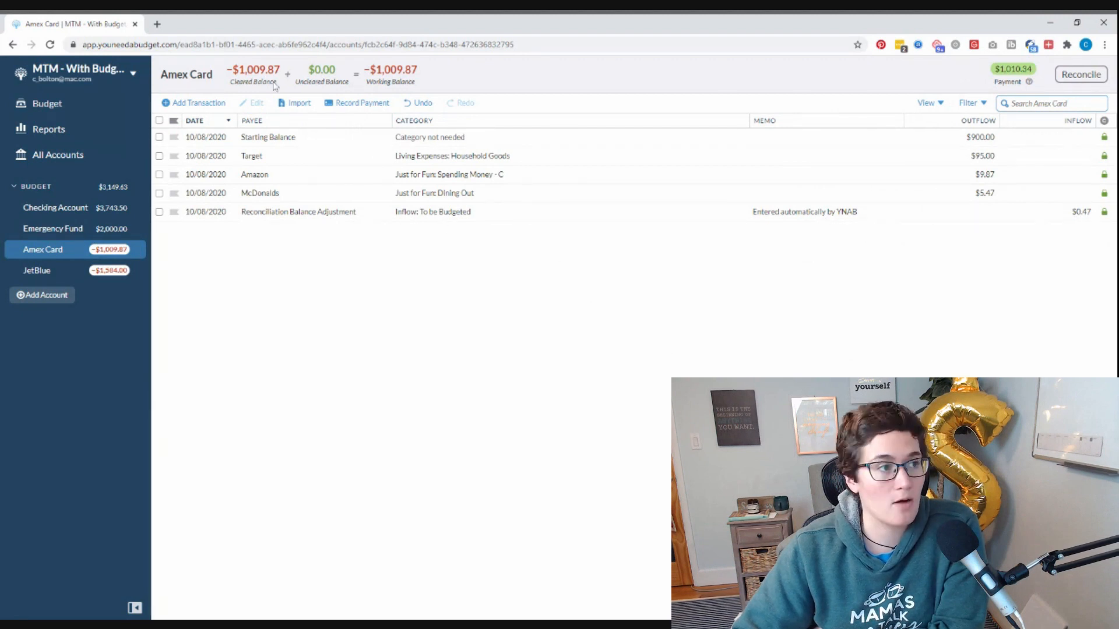
- Compare the October and November 2020 budgets, and return to the Checking Account register
left_click(74, 110)
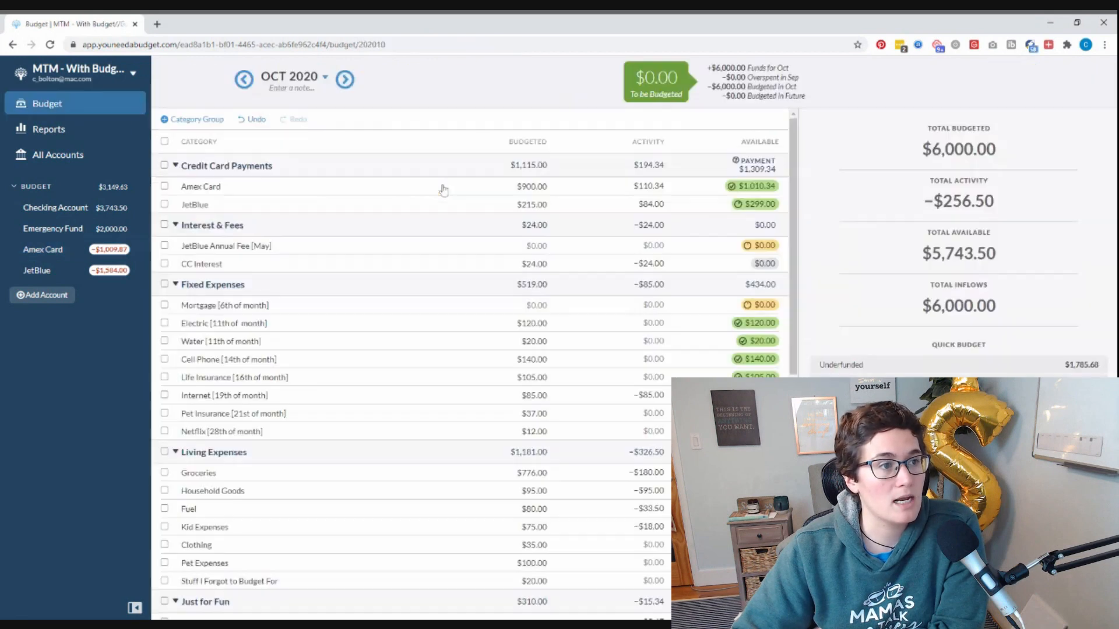
left_click(345, 80)
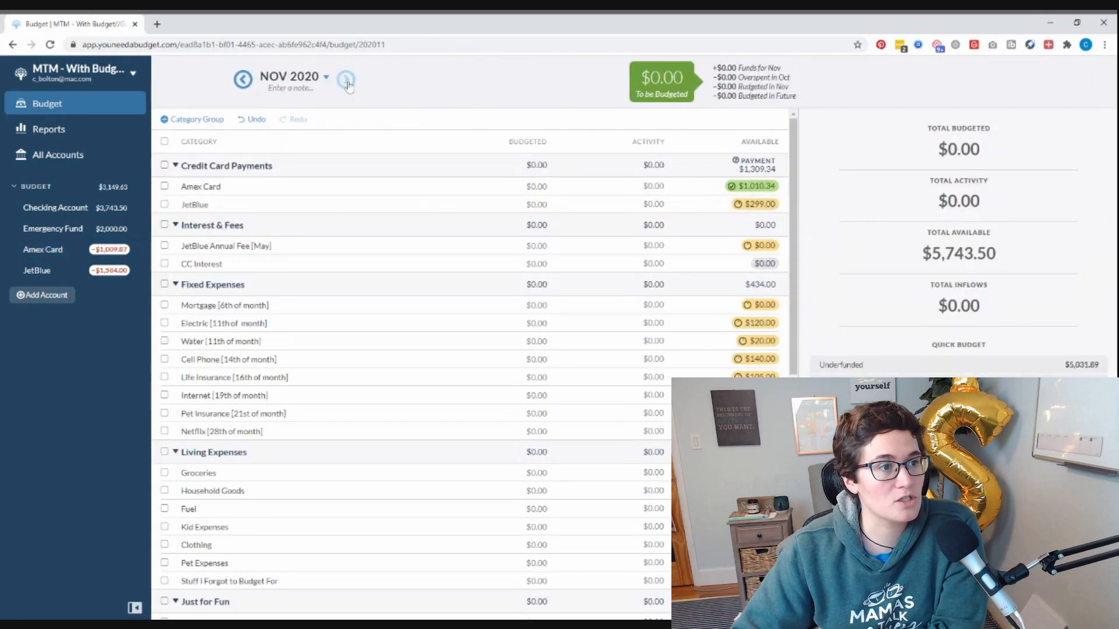
left_click(243, 80)
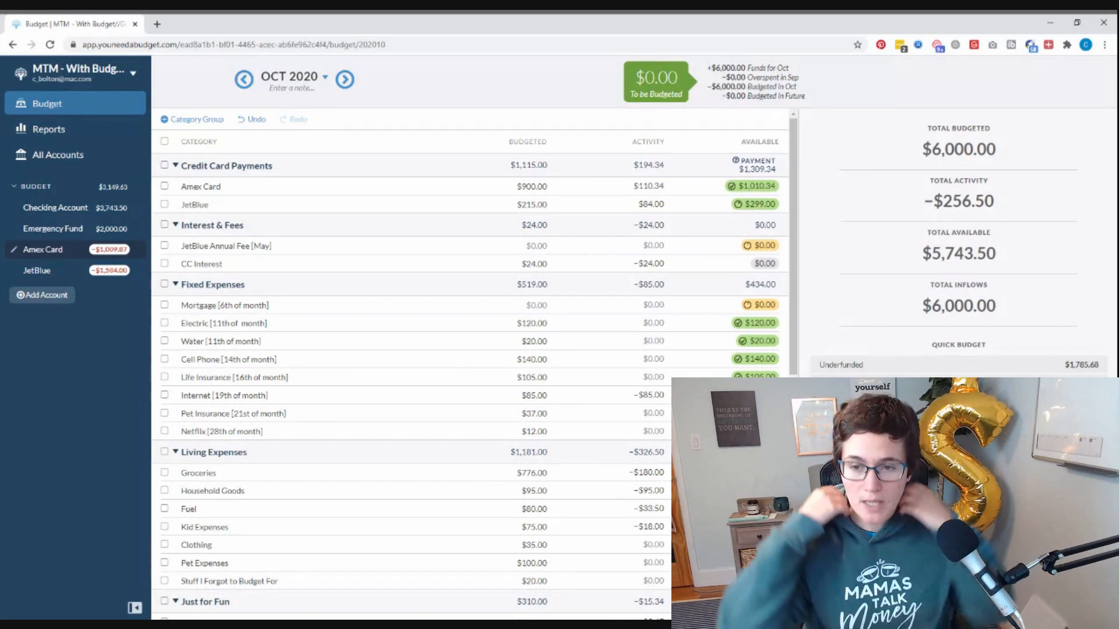
left_click(80, 215)
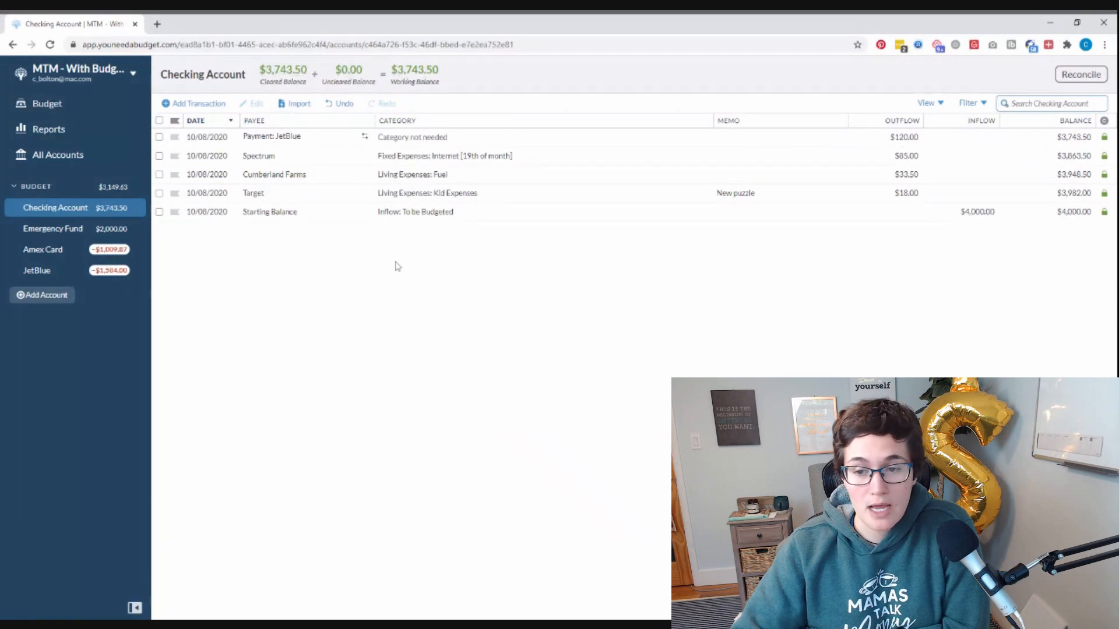
- Show the edit options for all Checking Account transactions, and clear the selection
left_click(159, 121)
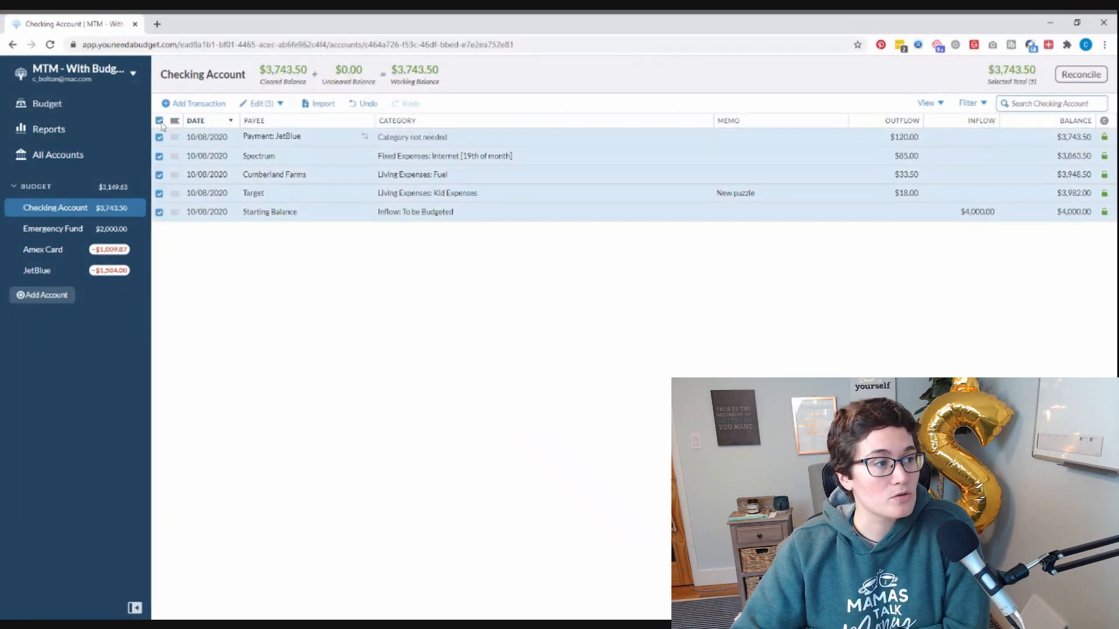
left_click(279, 105)
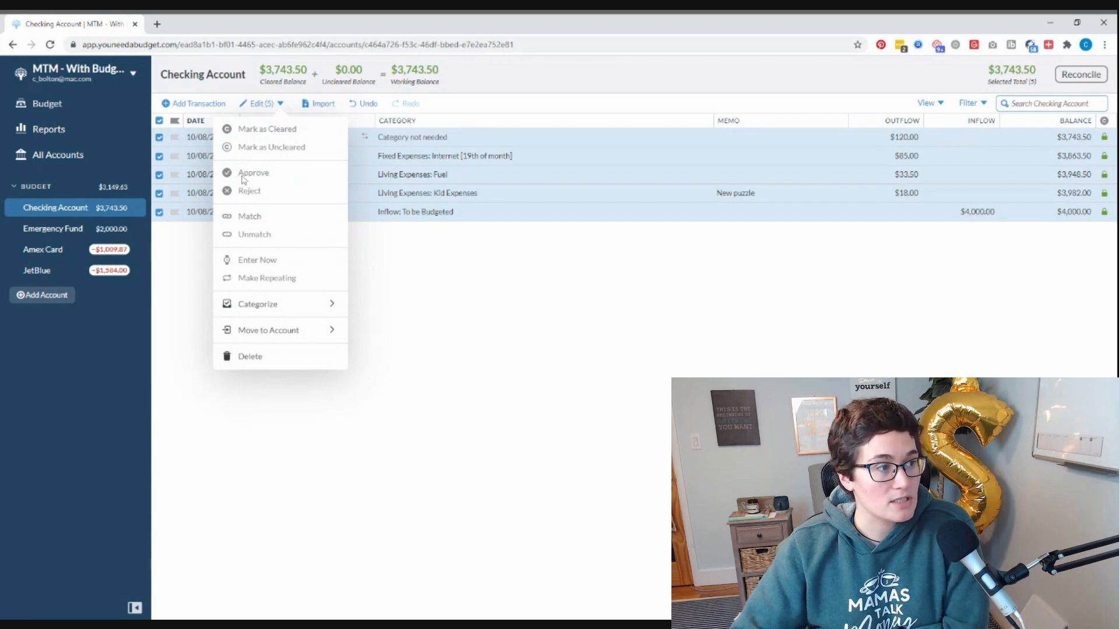
left_click(160, 123)
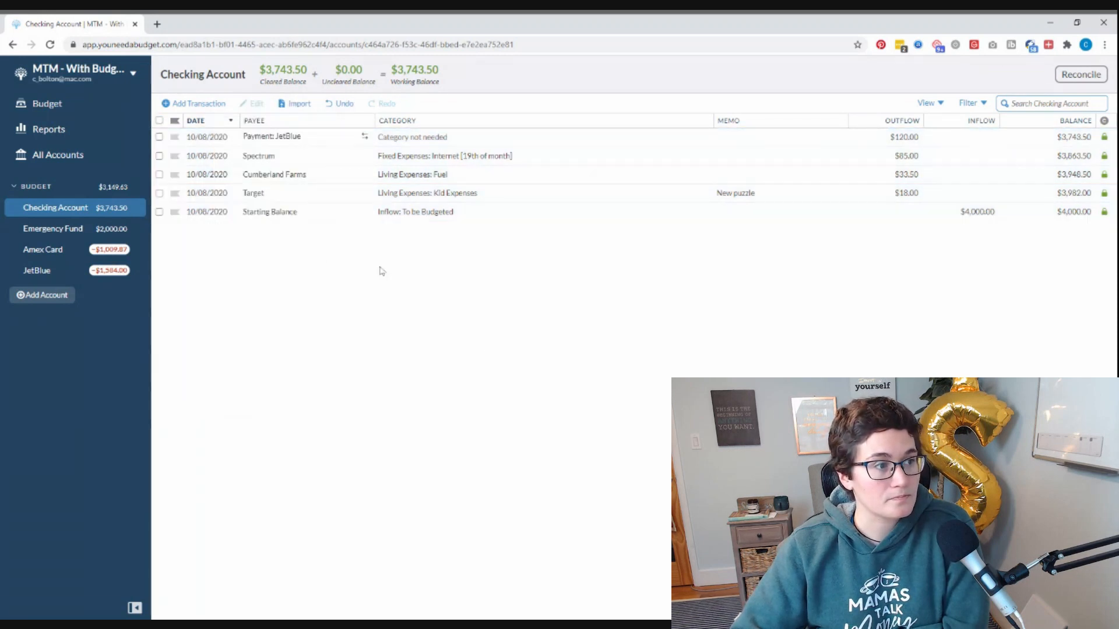
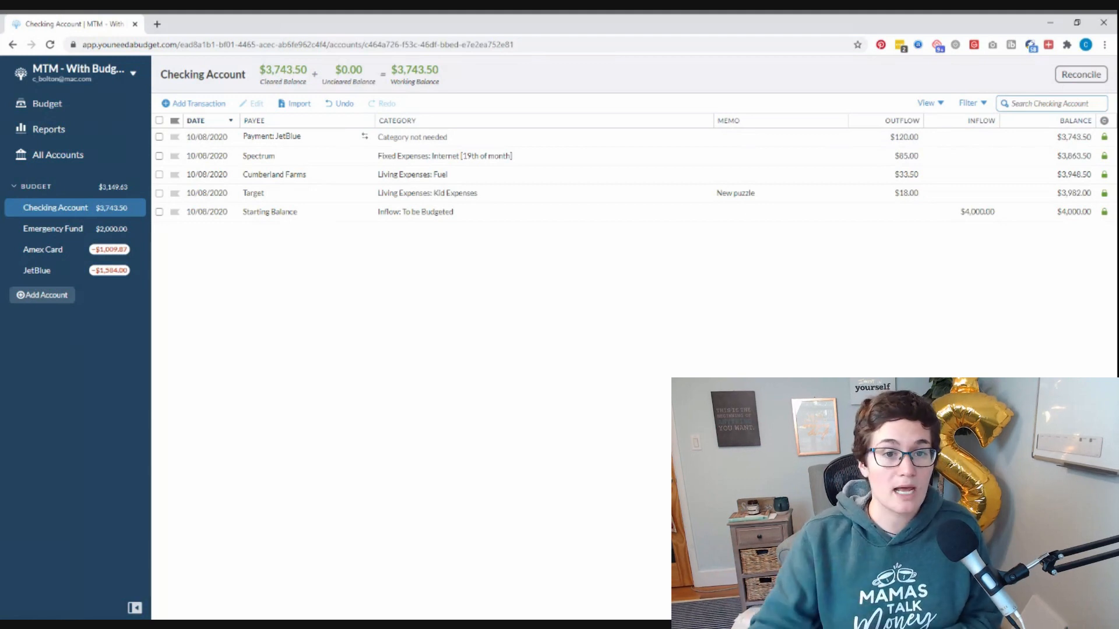
- Look at the list of saved budgets, and return to the Checking Account register
left_click(132, 75)
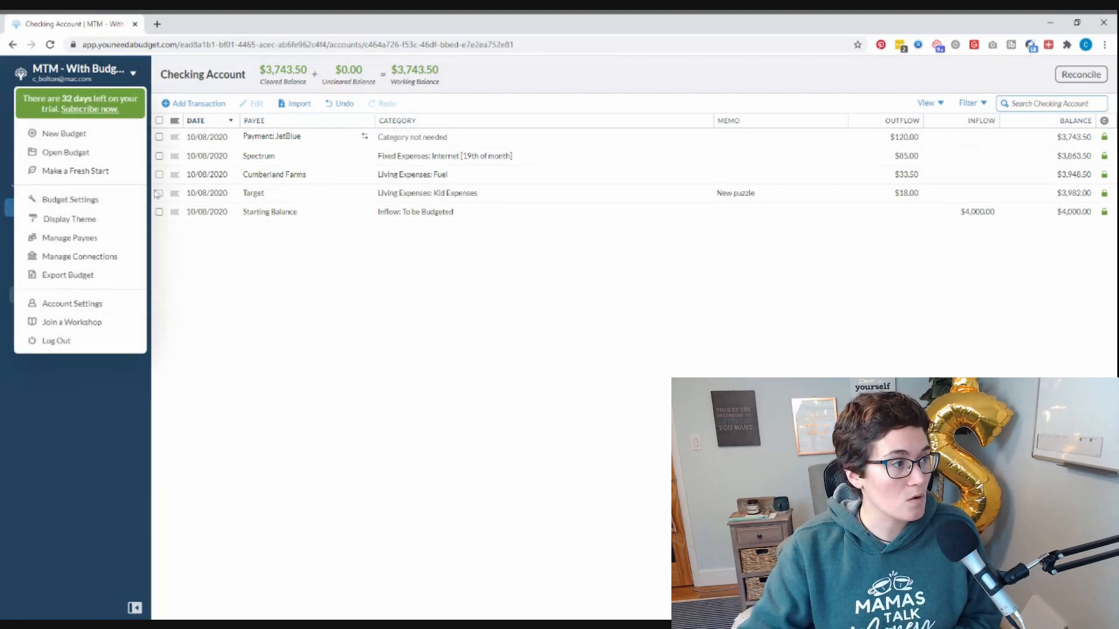
left_click(101, 157)
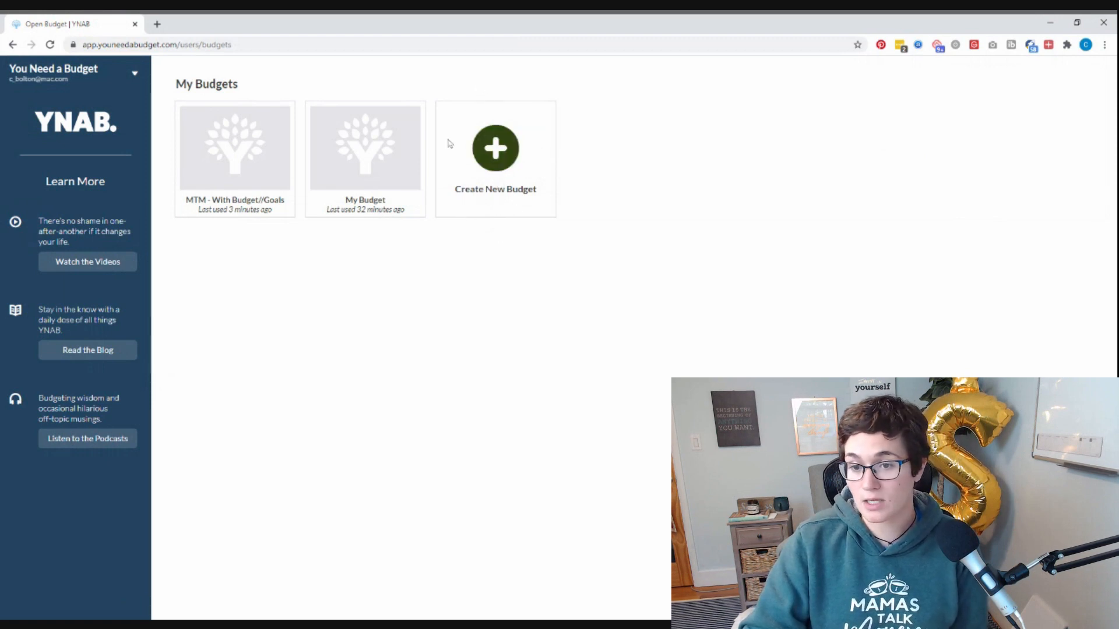
left_click(12, 45)
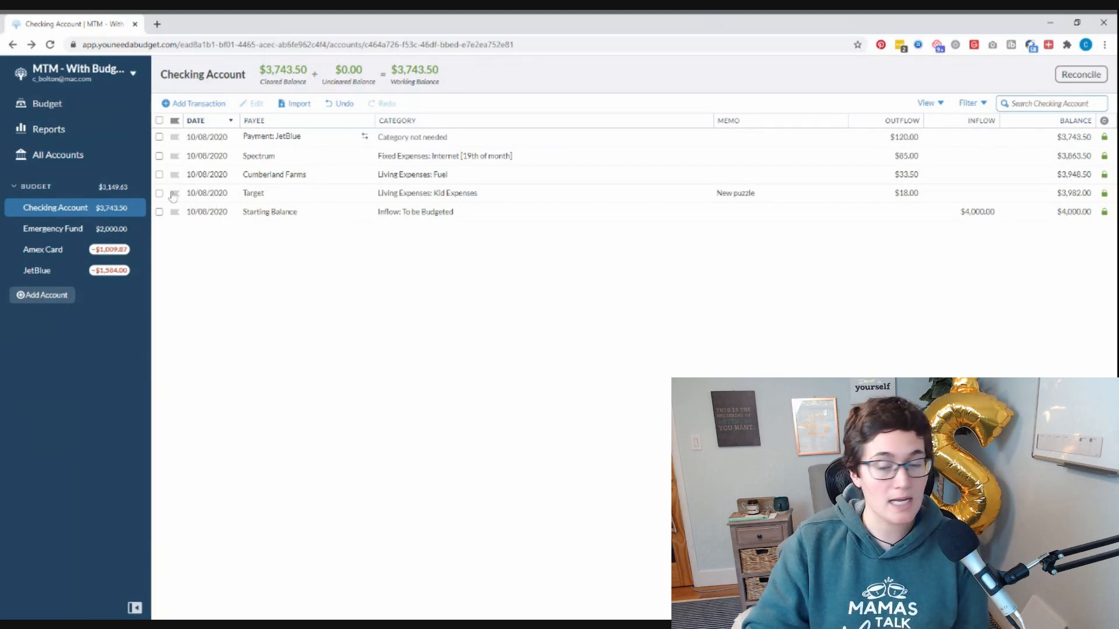
- Look over the October 2020 budget, including the move-money option for Electric, and the Amex Card and JetBlue registers
left_click(99, 110)
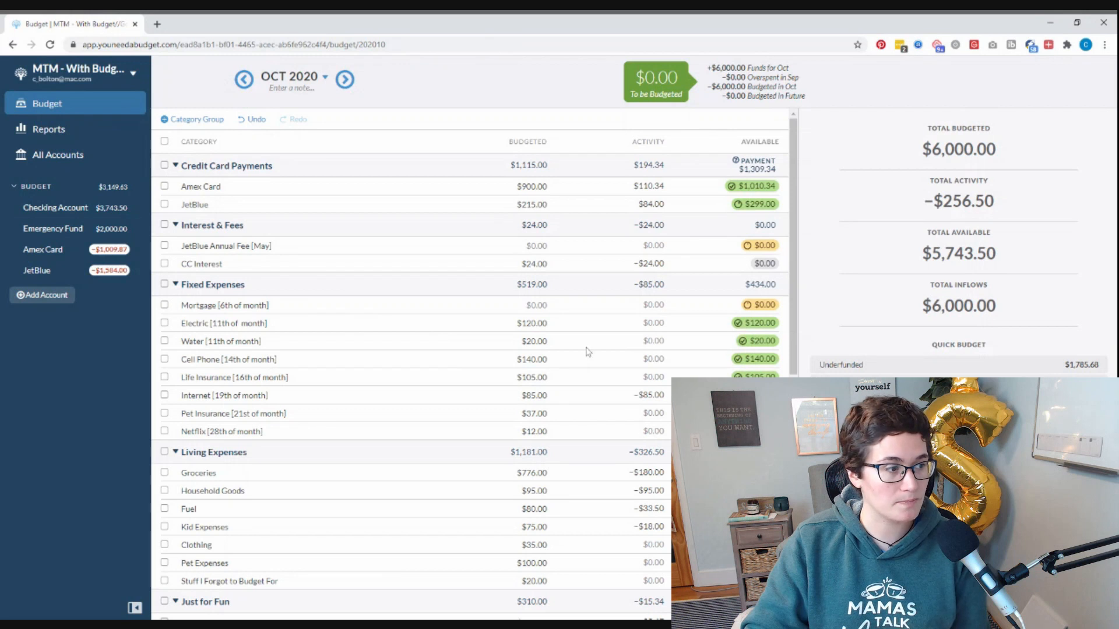
left_click(770, 330)
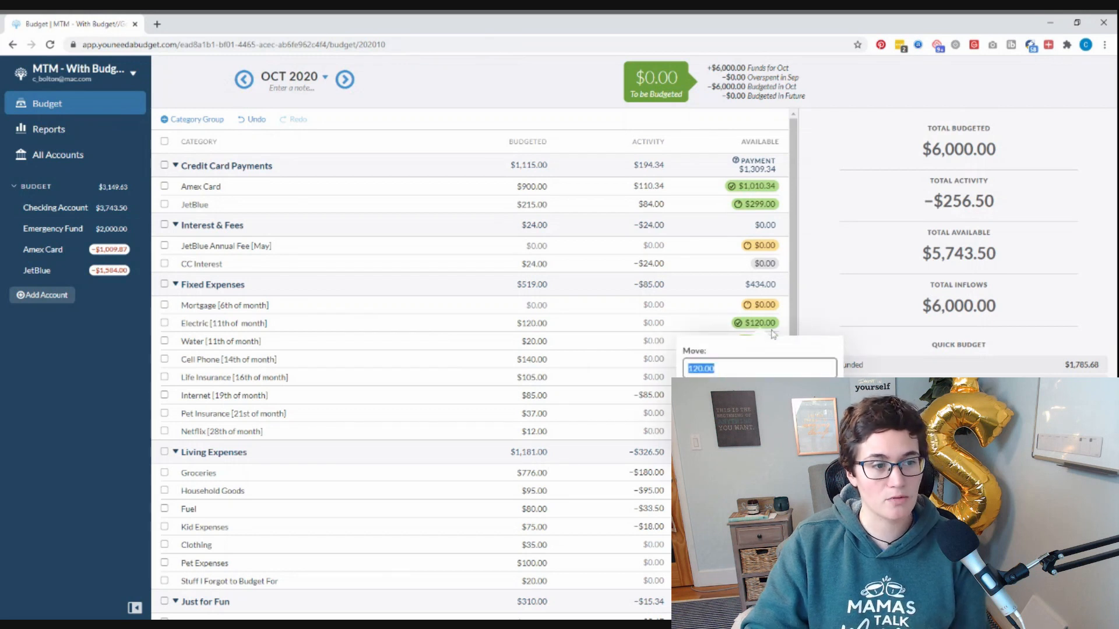
left_click(792, 433)
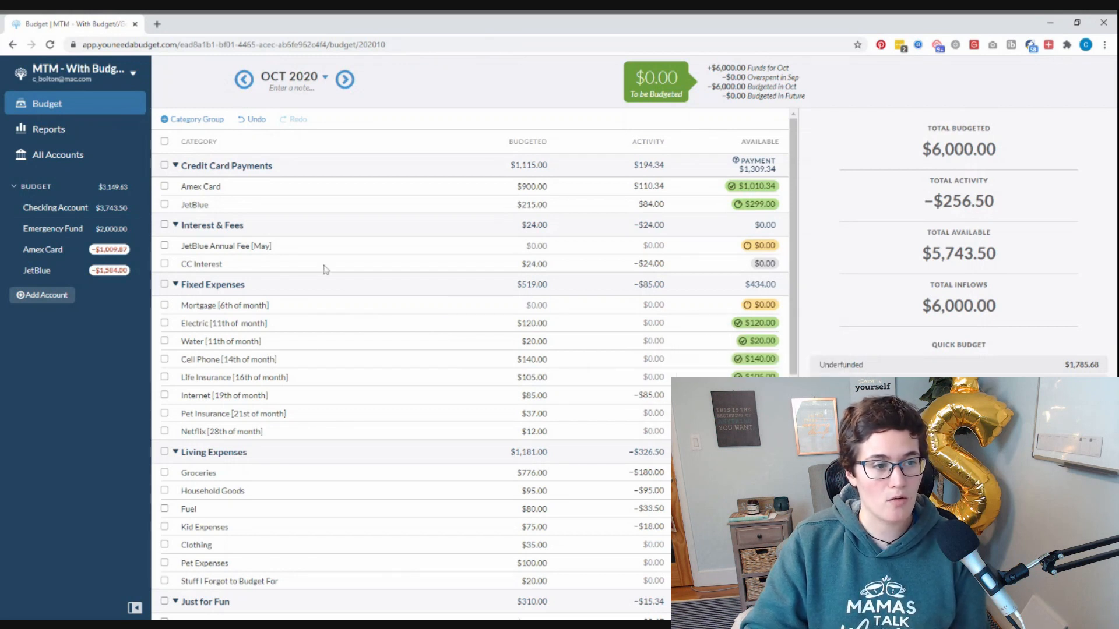
left_click(52, 251)
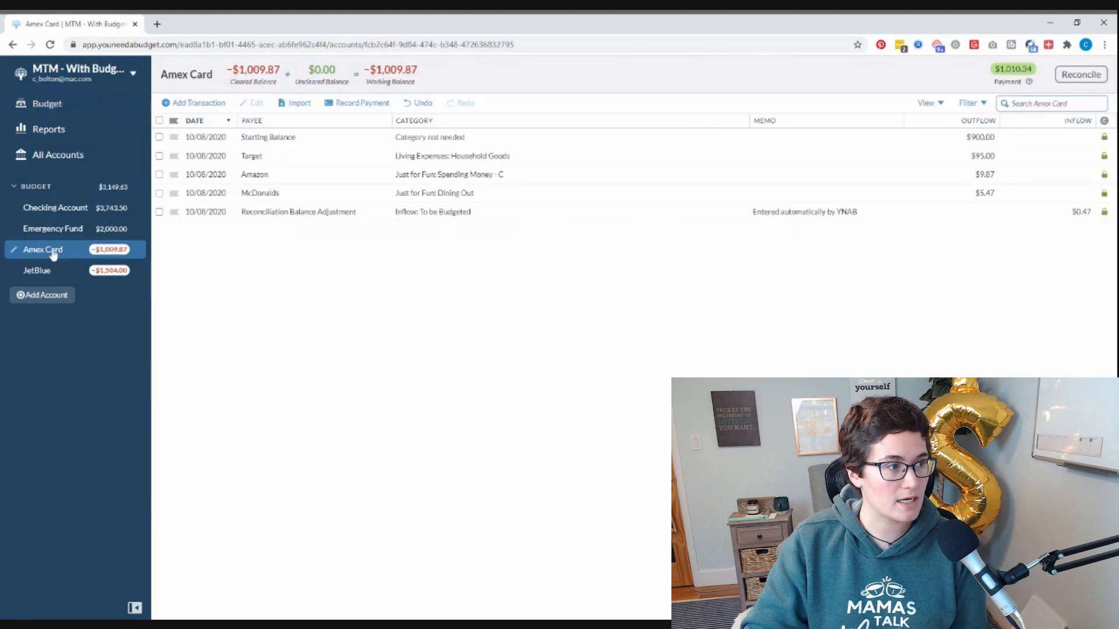
left_click(49, 271)
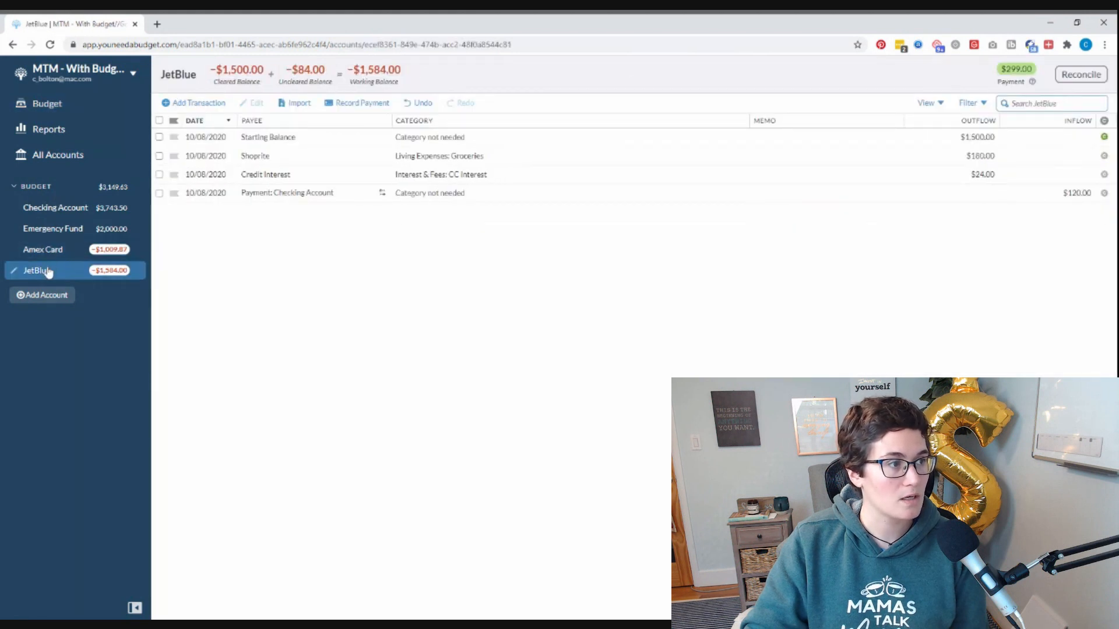
left_click(54, 232)
- Make the Spectrum internet transaction in the Checking Account repeat monthly, with the next one scheduled for 11/19/2020
left_click(56, 209)
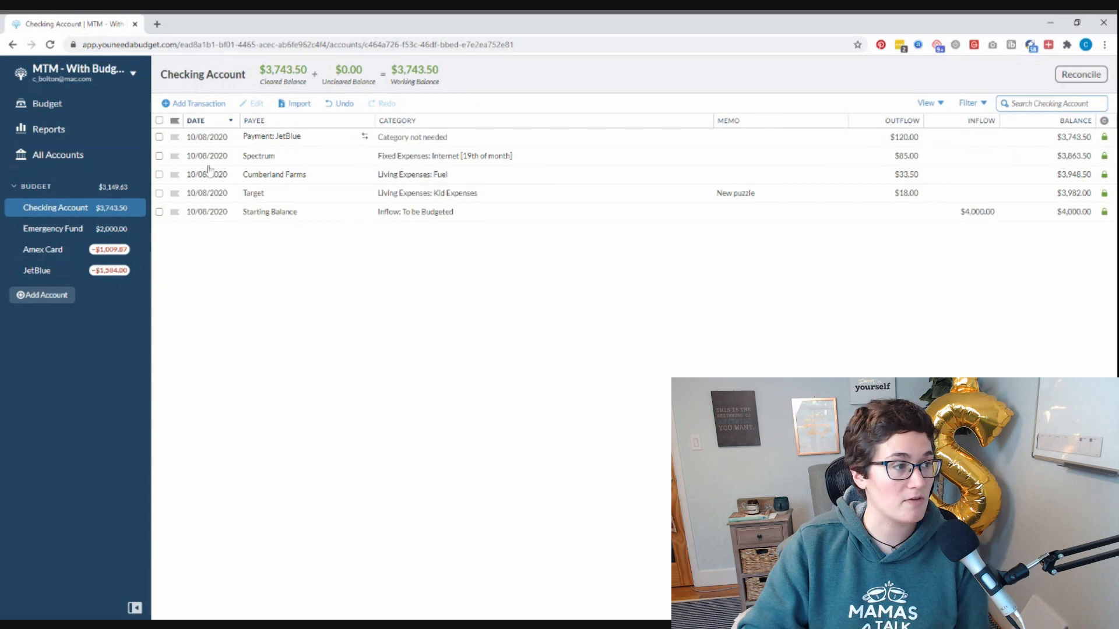
left_click(159, 156)
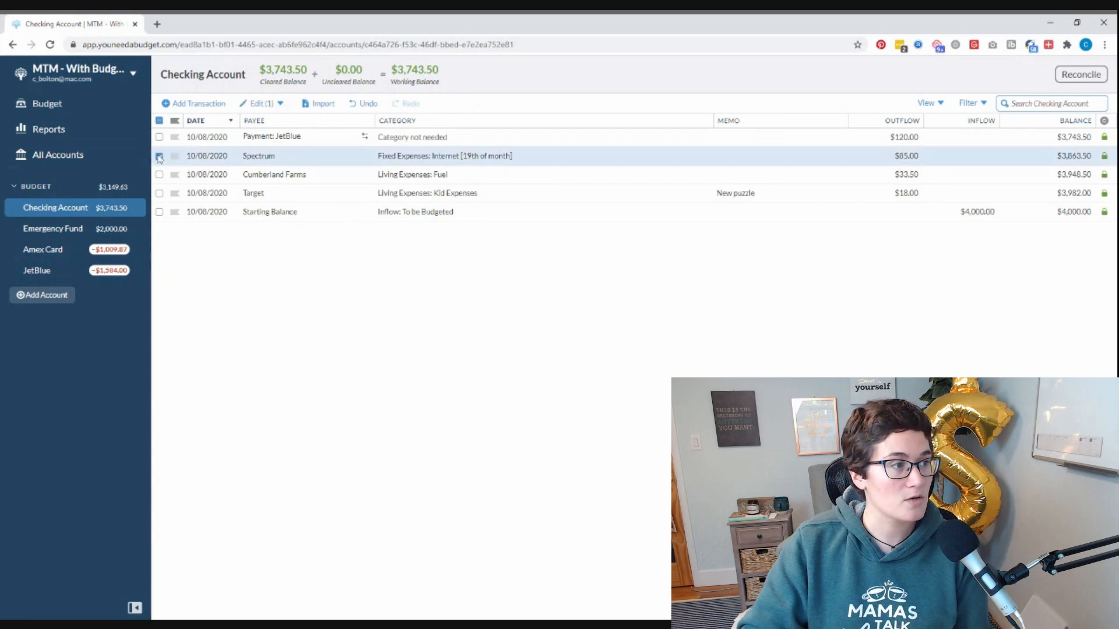
left_click(267, 104)
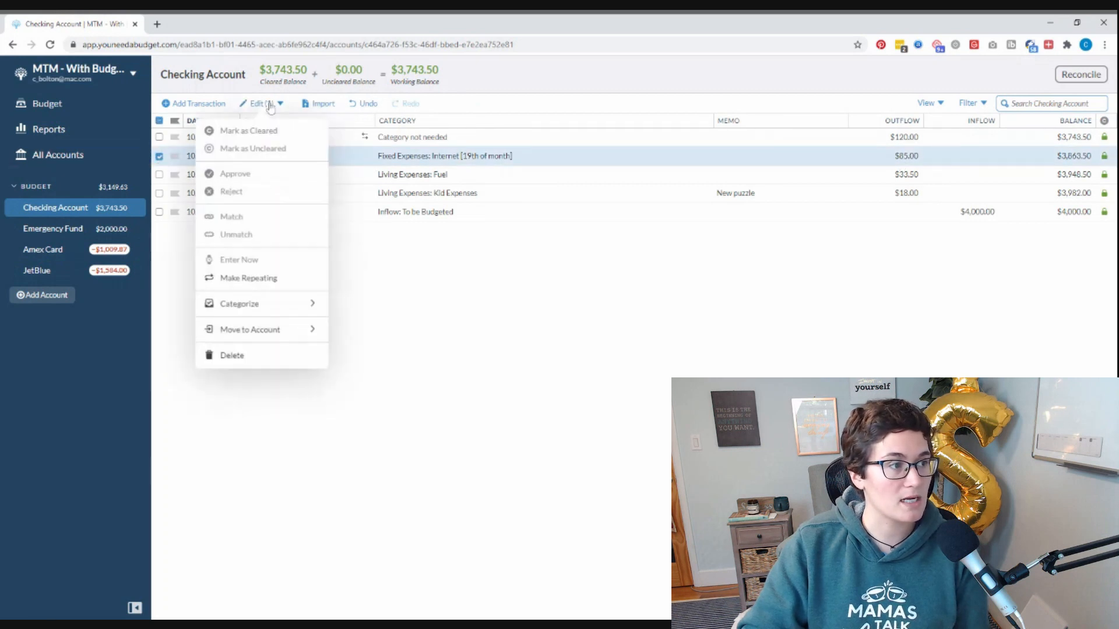
left_click(274, 280)
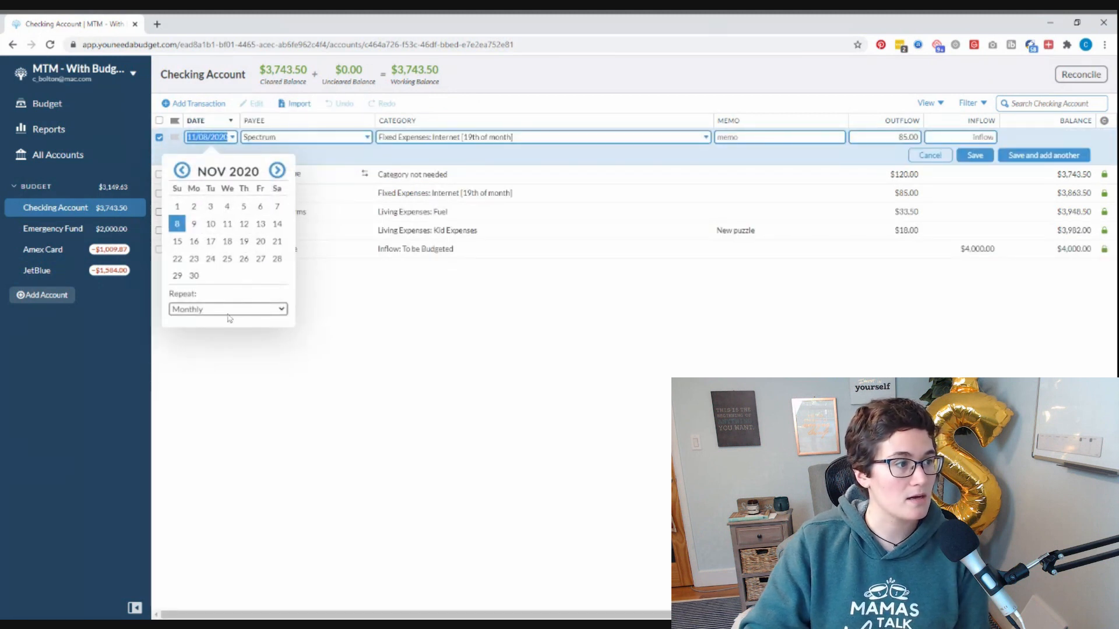
left_click(244, 241)
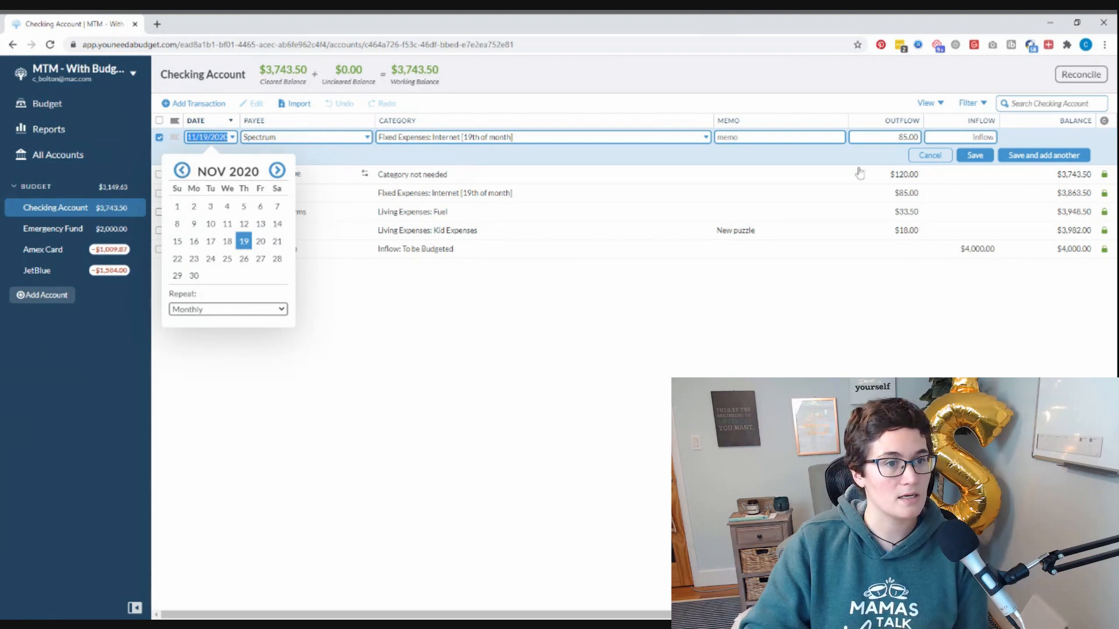
left_click(972, 158)
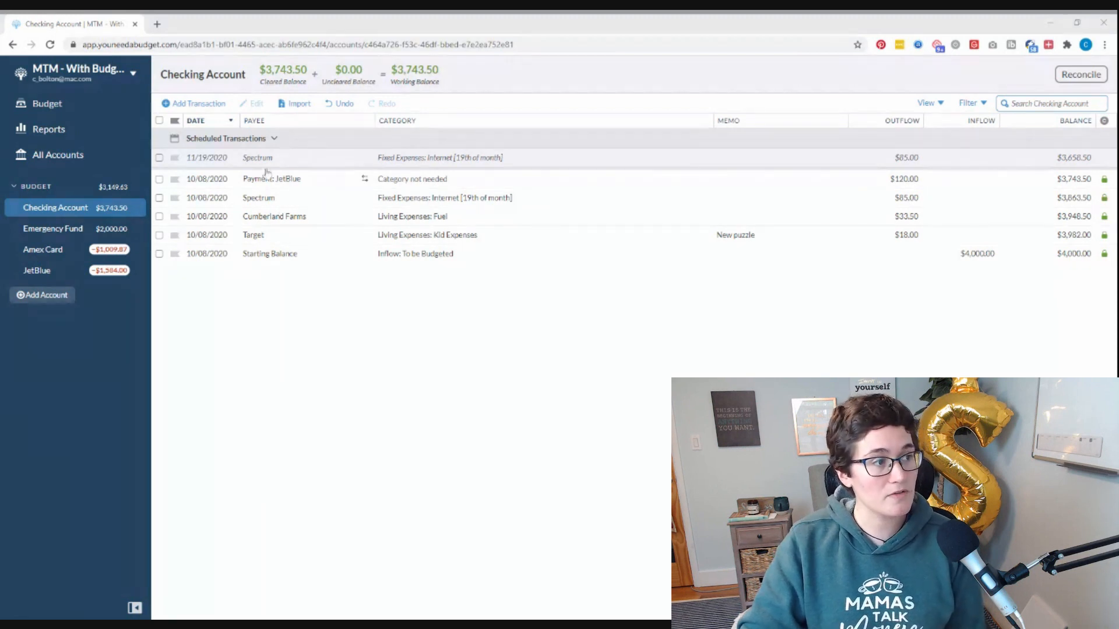
- Examine the upcoming transaction details of the Internet category in the November 2020 budget
left_click(60, 104)
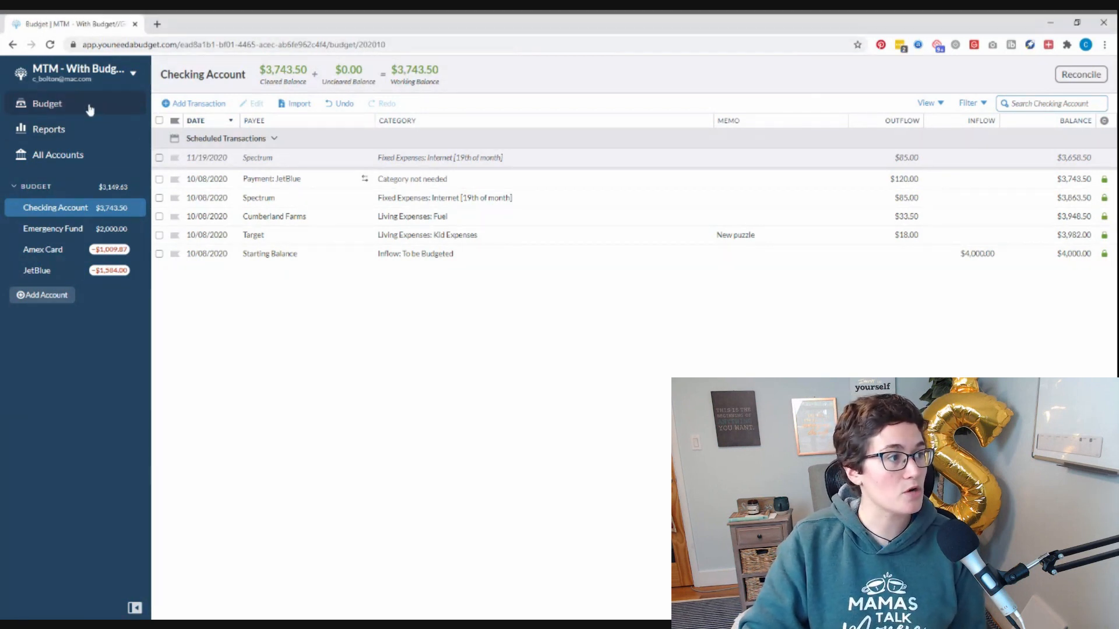
left_click(346, 82)
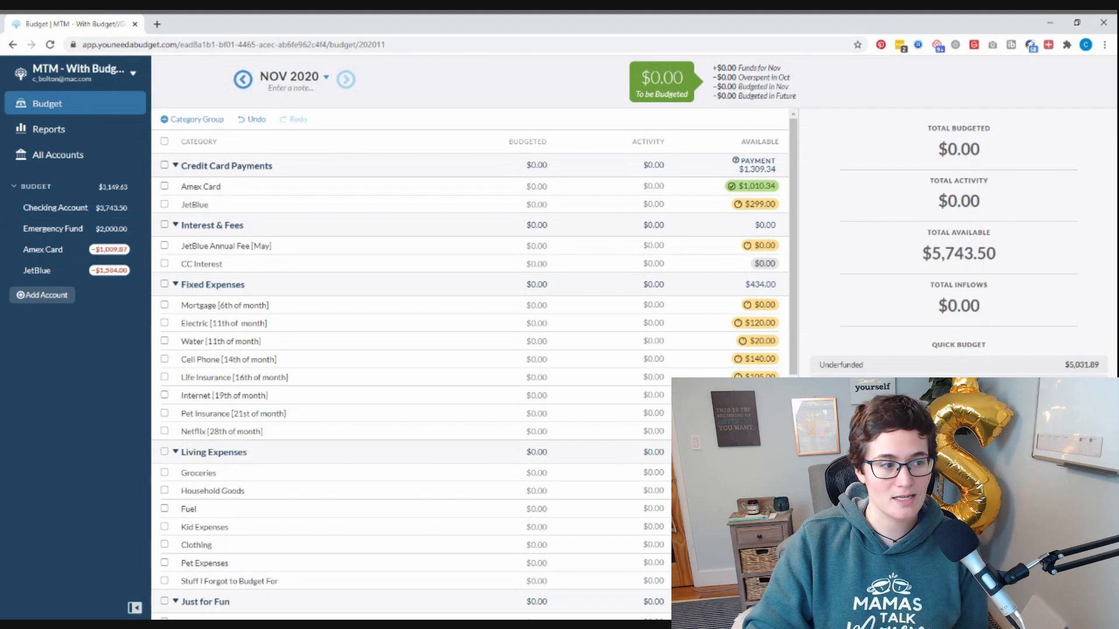
left_click(535, 403)
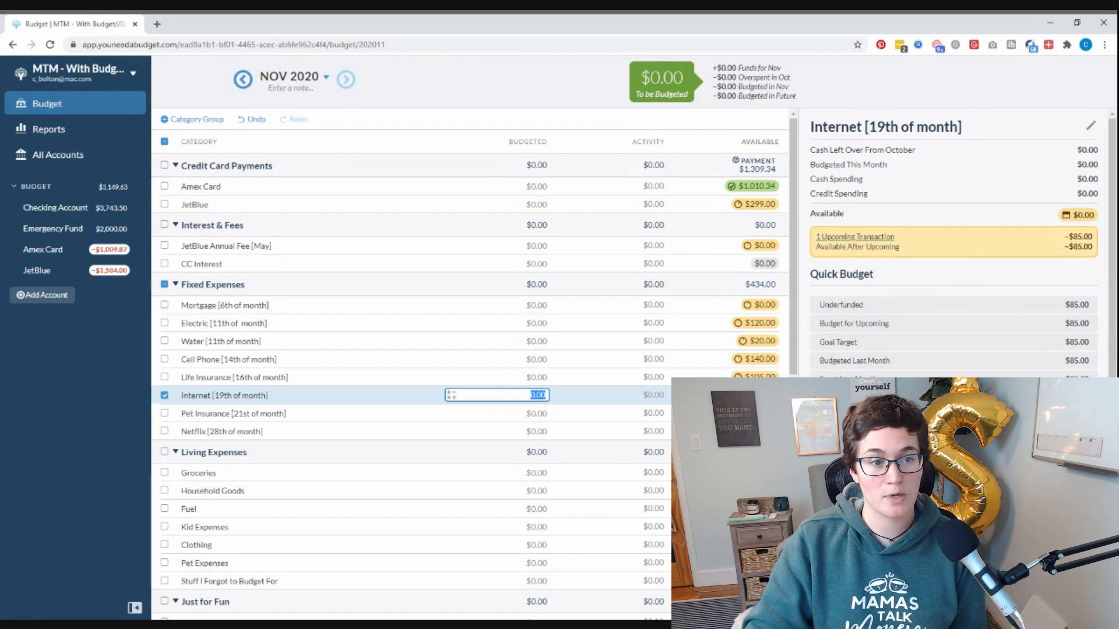
left_click_drag(1066, 237, 1096, 248)
left_click(1078, 257)
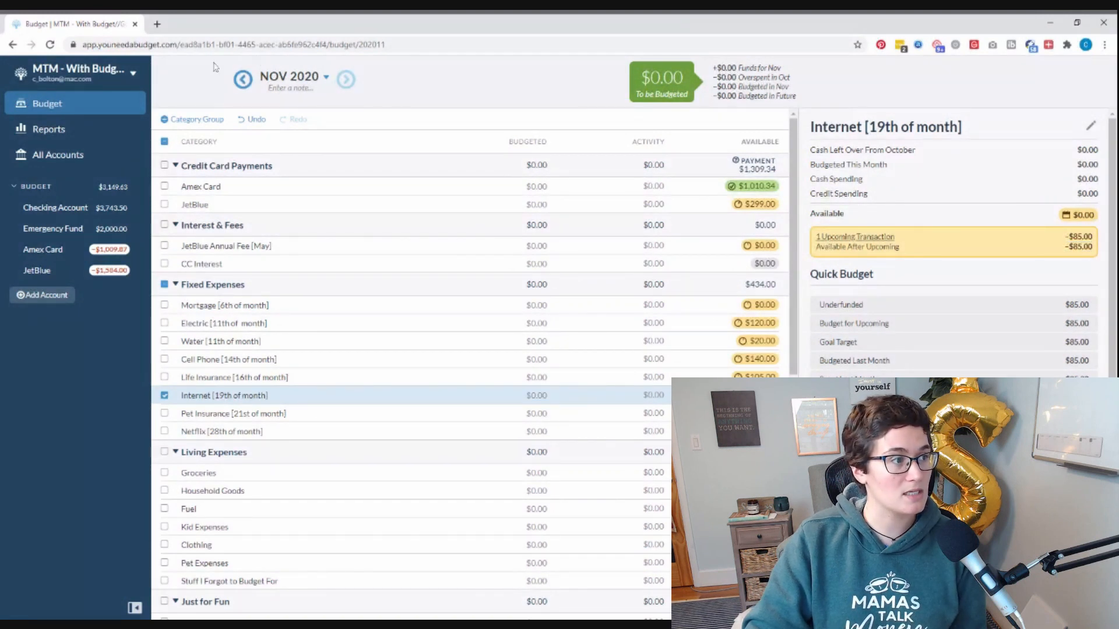
- Record an Employer transaction in the Checking Account with category To be Budgeted and an inflow of $2,500
left_click(67, 208)
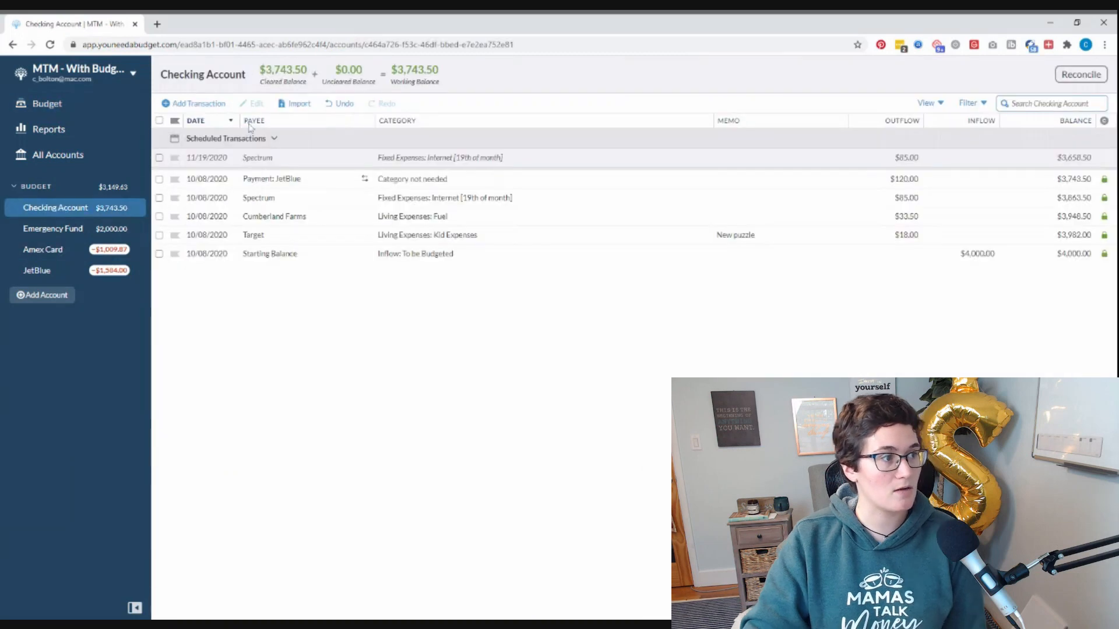
left_click(207, 104)
key("Tab")
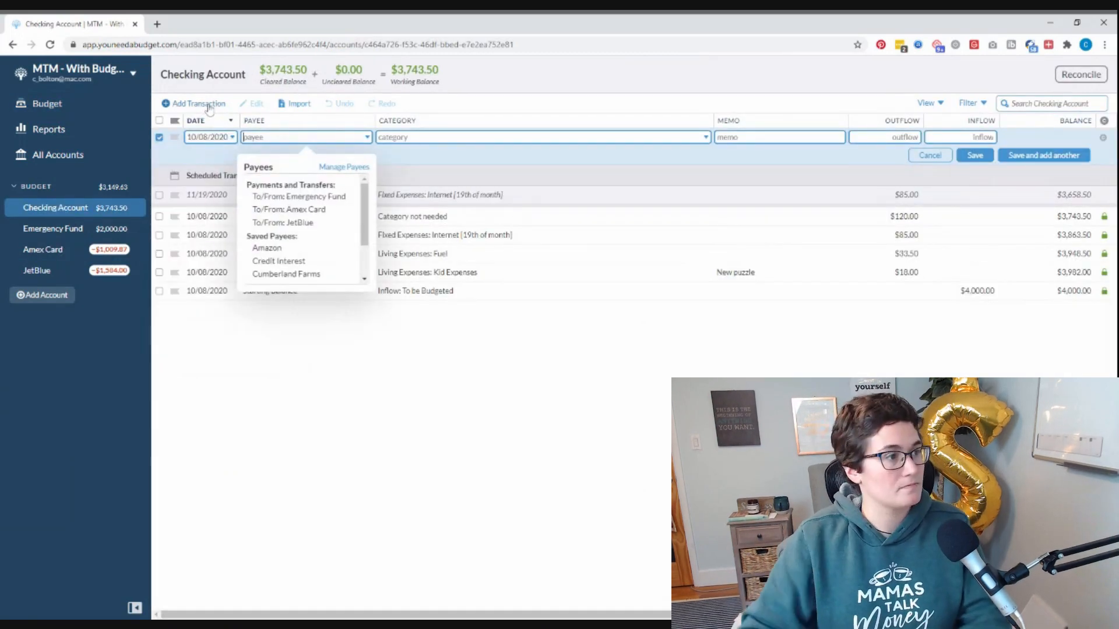
type("Employer")
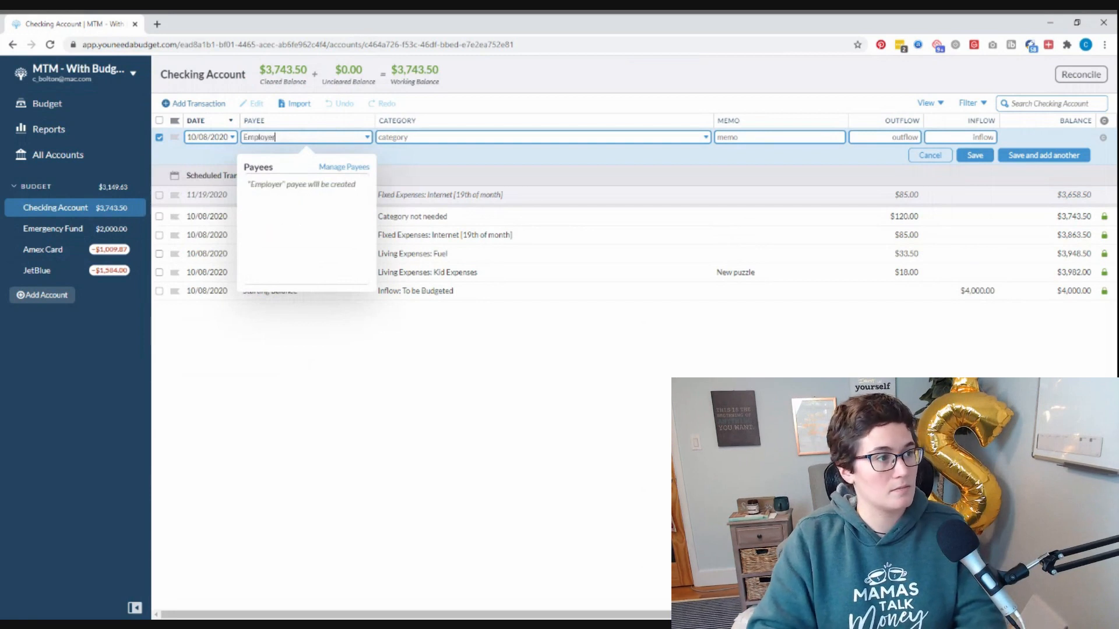
key("Tab")
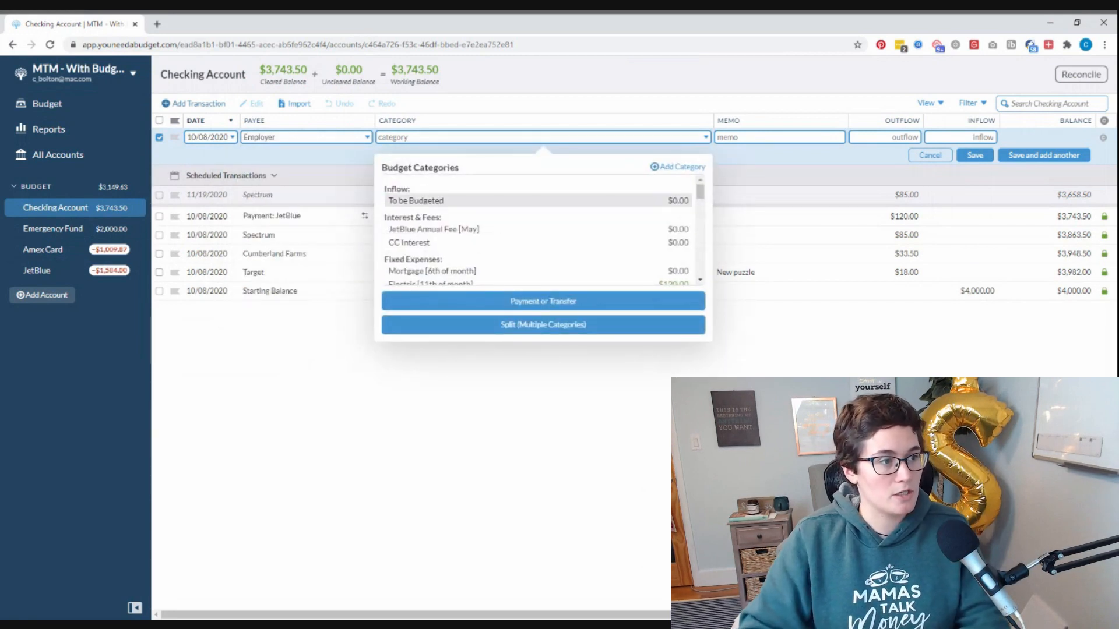
key("Tab")
key("Tab")
key("Tab")
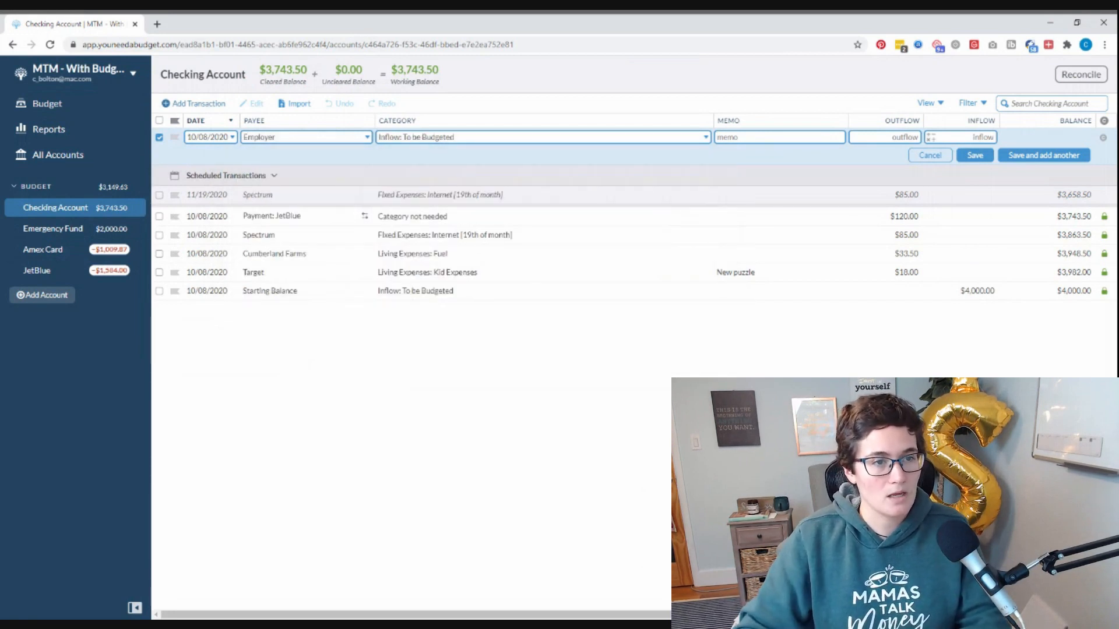
type("2500")
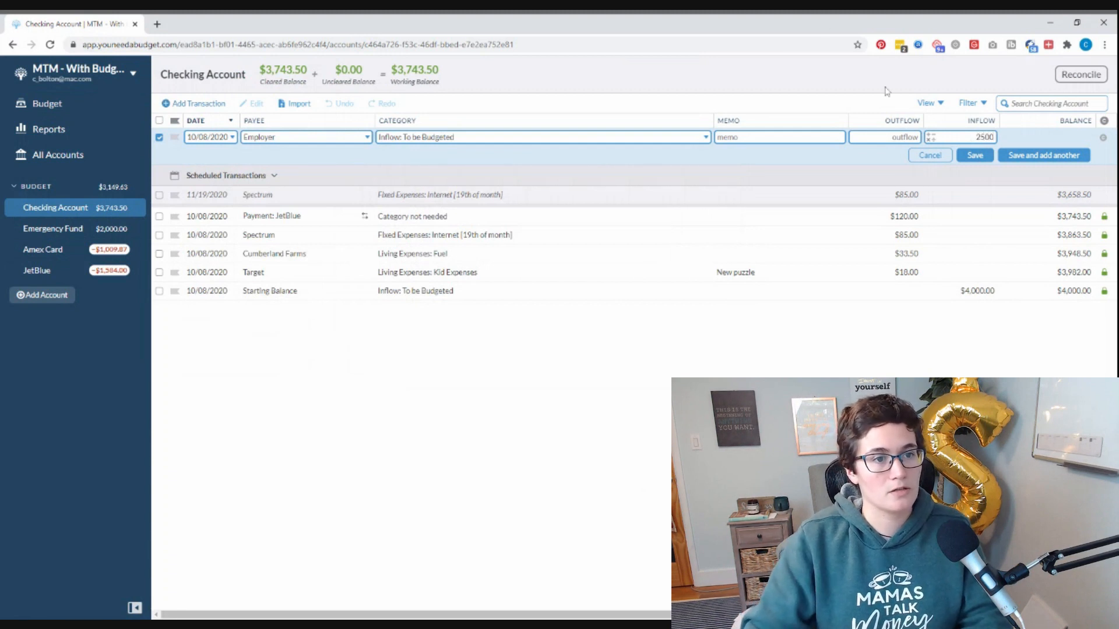
left_click(973, 156)
- Fund the Internet category in the November 2020 budget with $85.00 using the Budget for Upcoming quick budget option
left_click(82, 104)
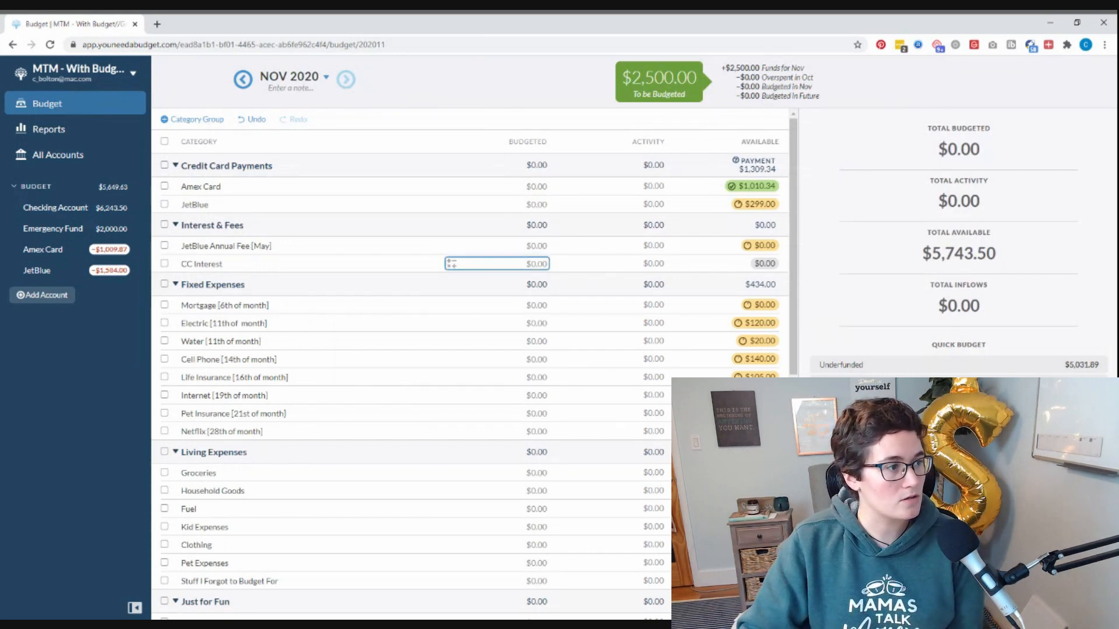
scroll(495, 265, "down", 2)
left_click(513, 278)
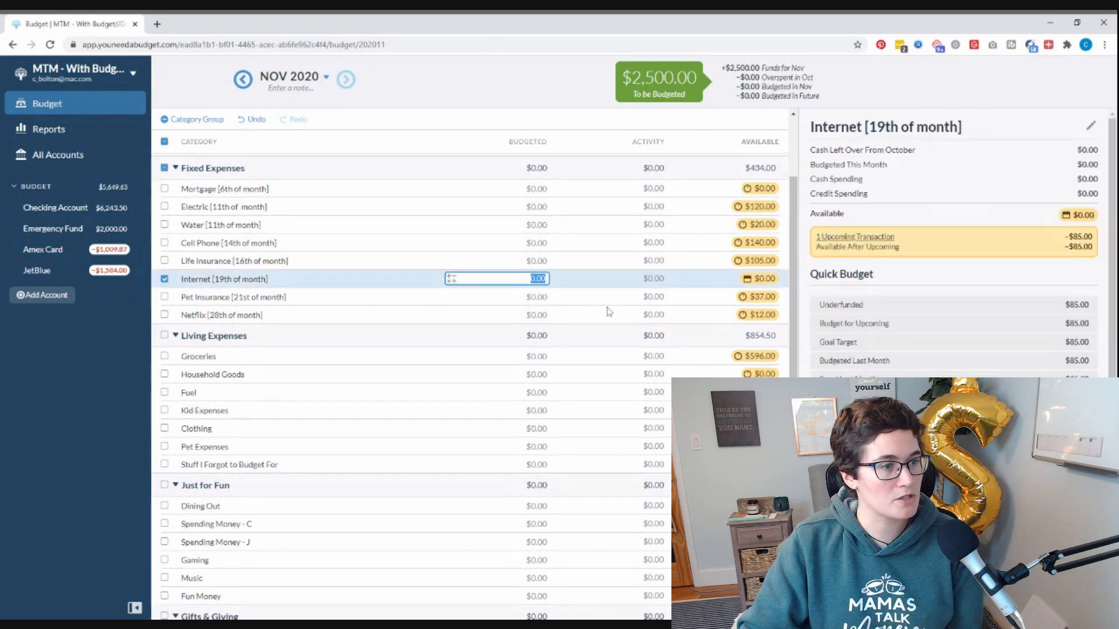
left_click(751, 282)
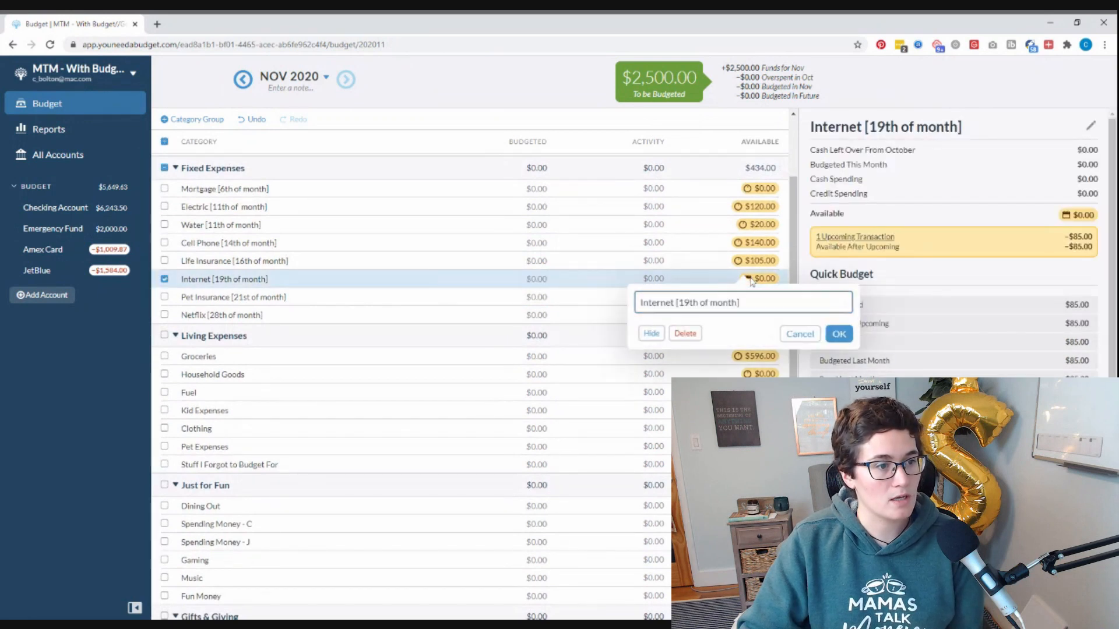
left_click(761, 282)
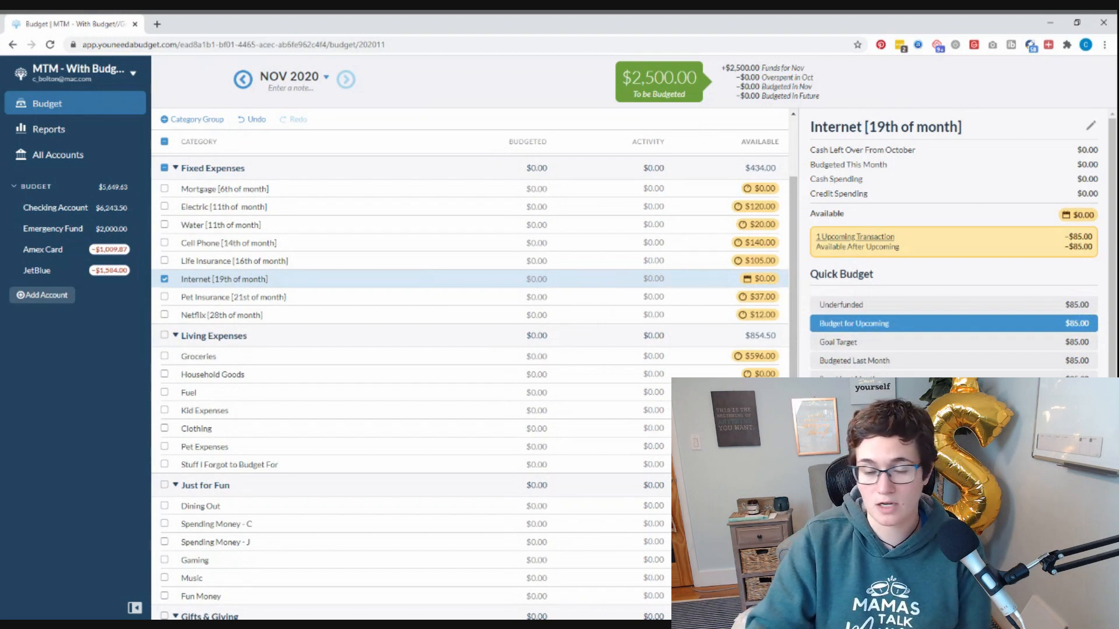
left_click(918, 323)
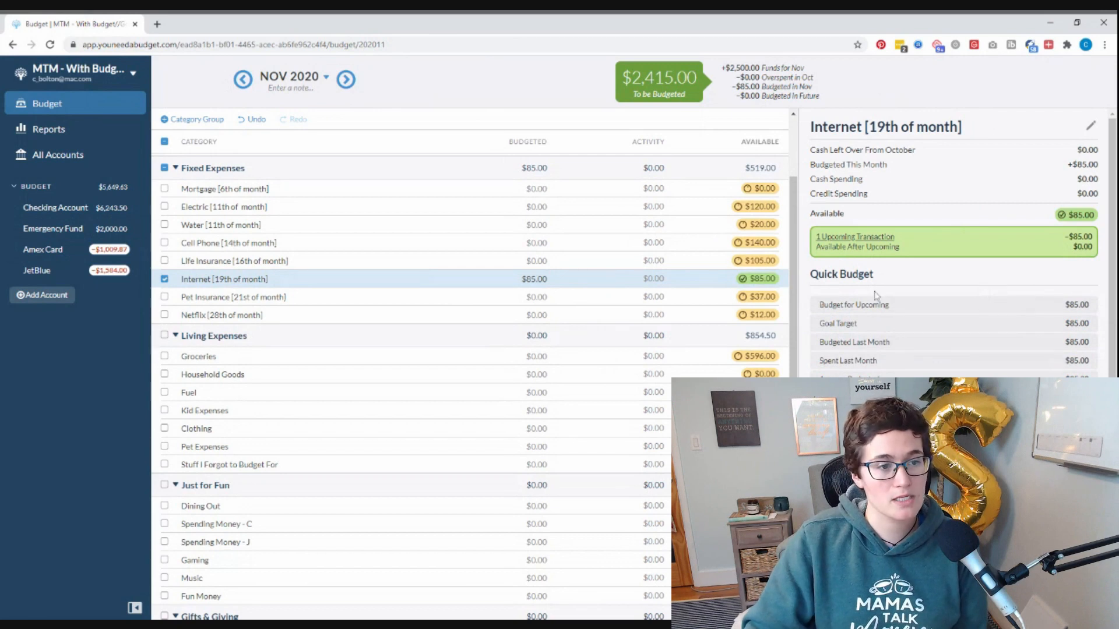
scroll(362, 250, "up", 1)
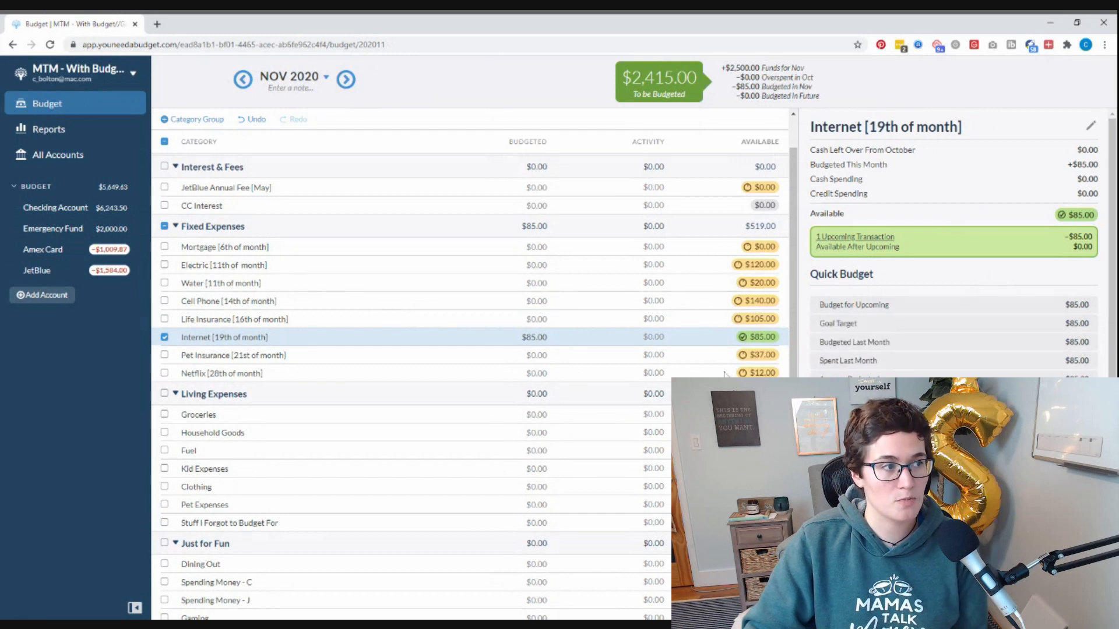
scroll(724, 375, "up", 1)
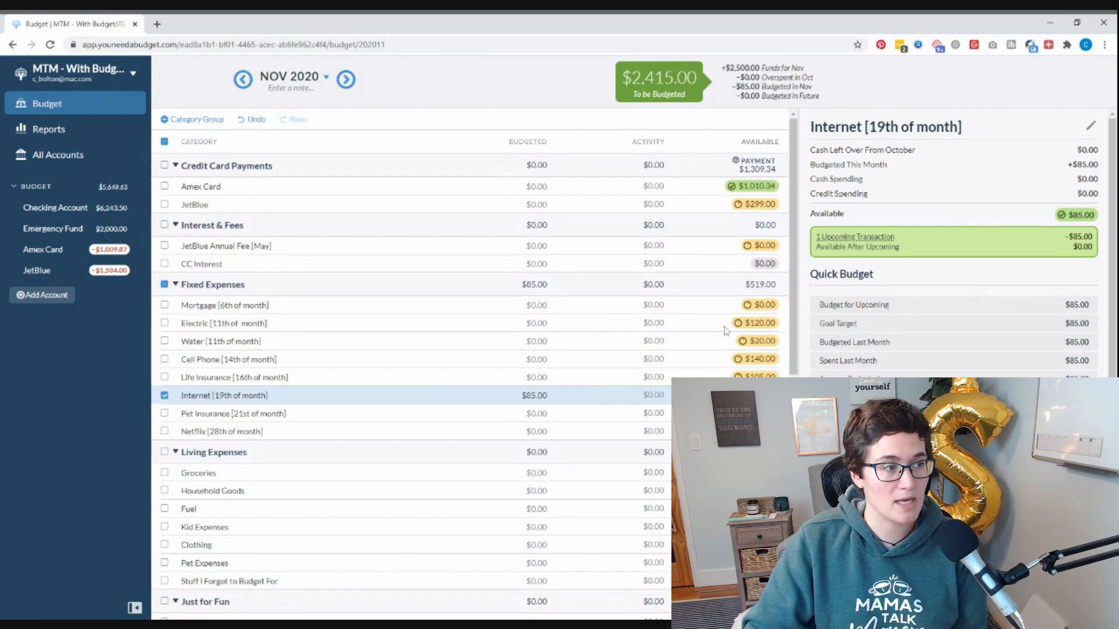
- Review the transaction registers of the Checking Account, Emergency Fund, Amex Card and JetBlue accounts, and return to the November 2020 budget
scroll(734, 344, "down", 1)
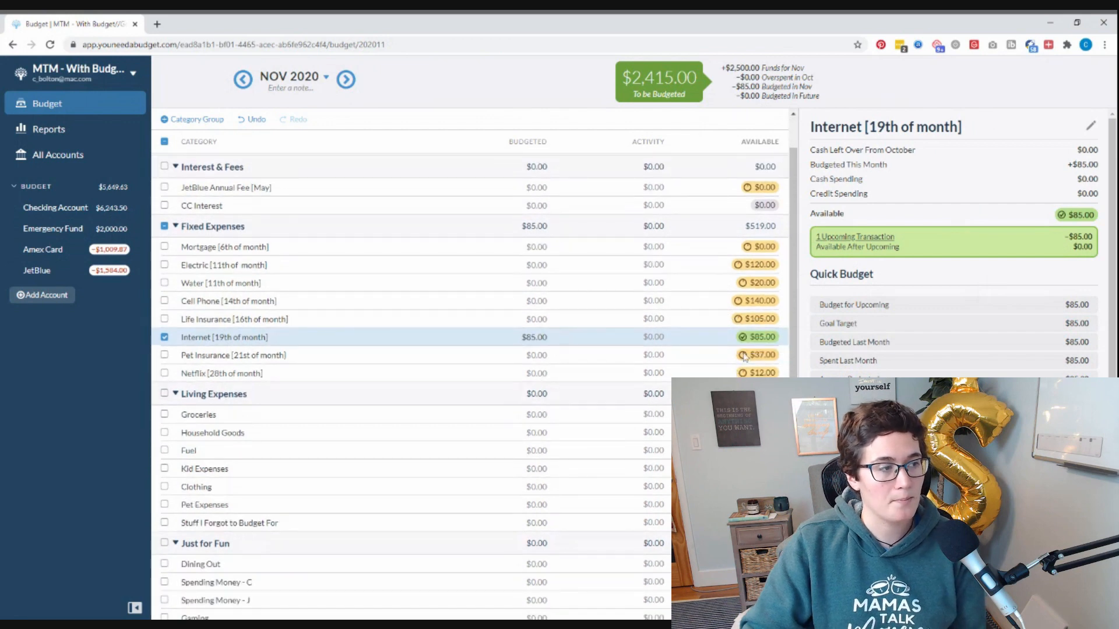
left_click(52, 218)
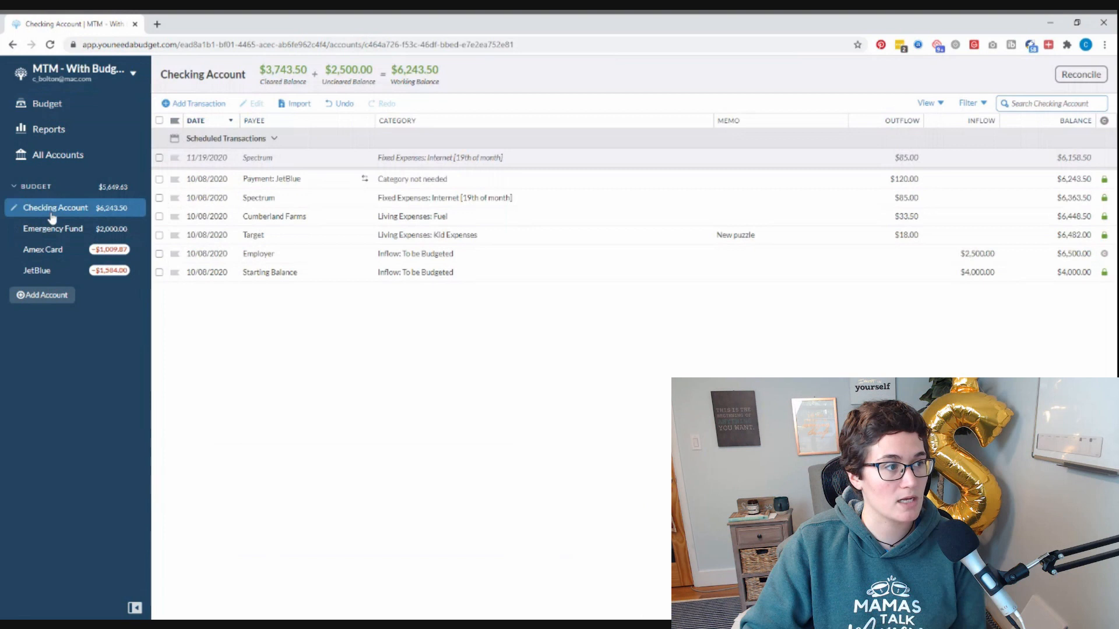
left_click(48, 234)
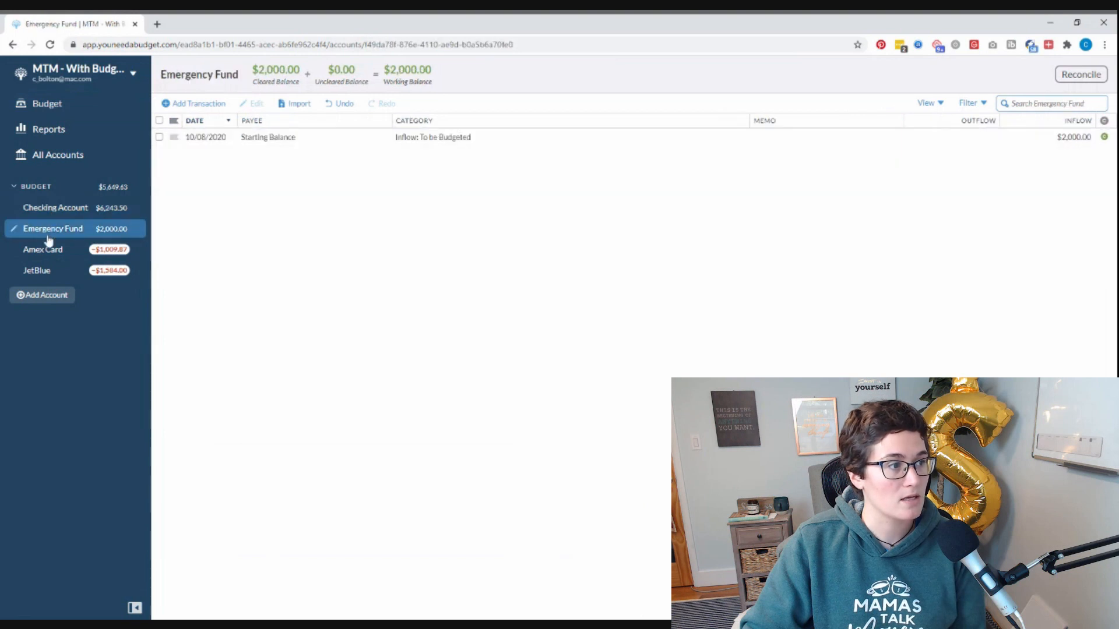
left_click(48, 248)
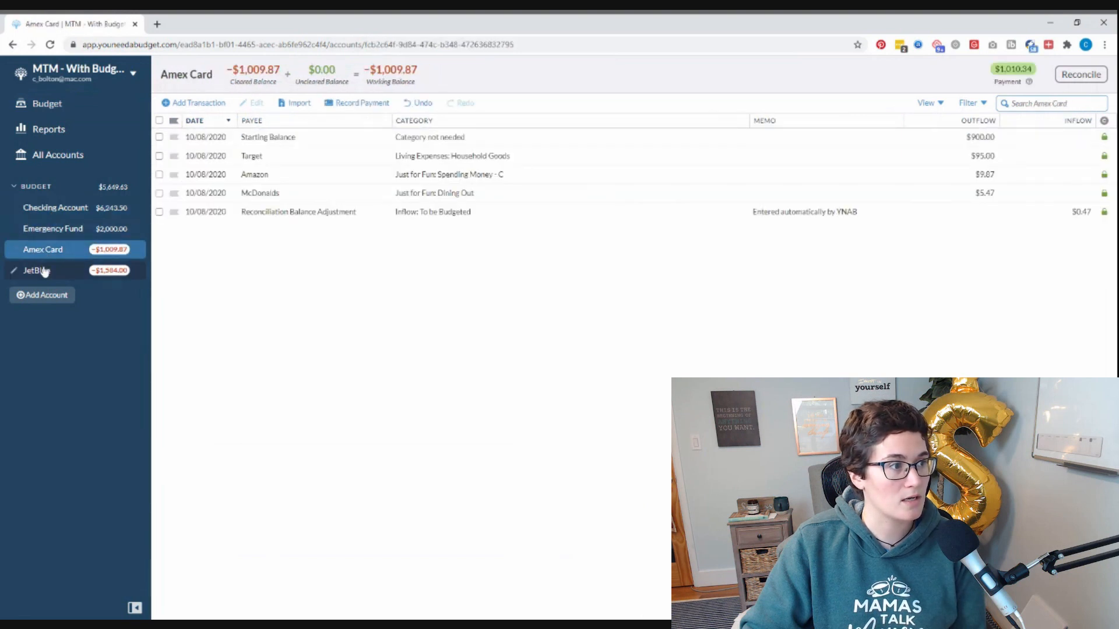
left_click(41, 270)
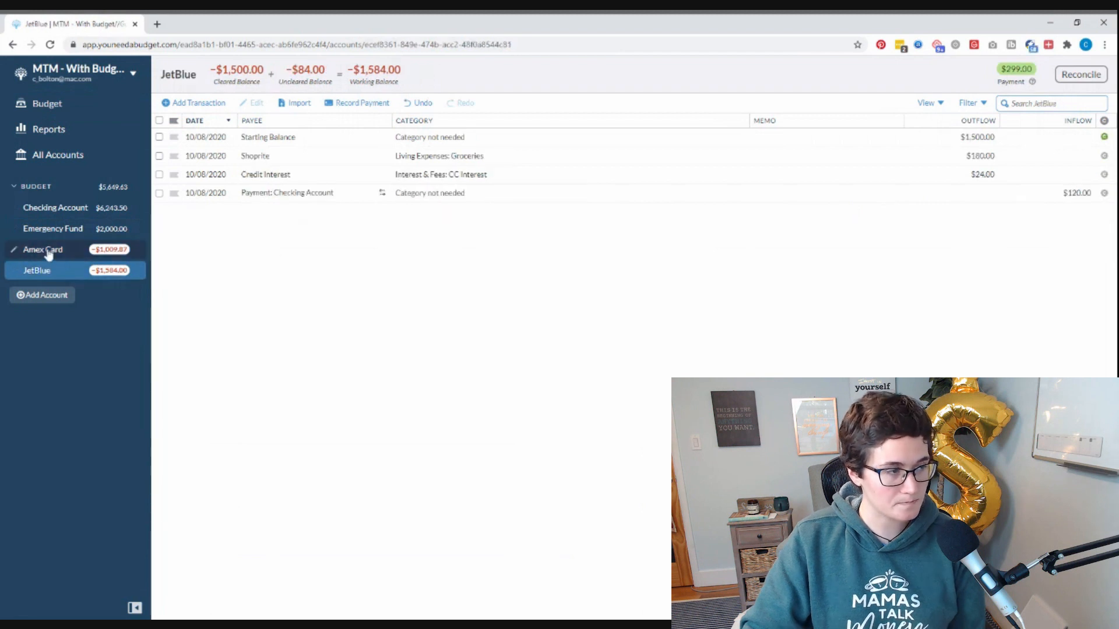
left_click(48, 251)
left_click(43, 105)
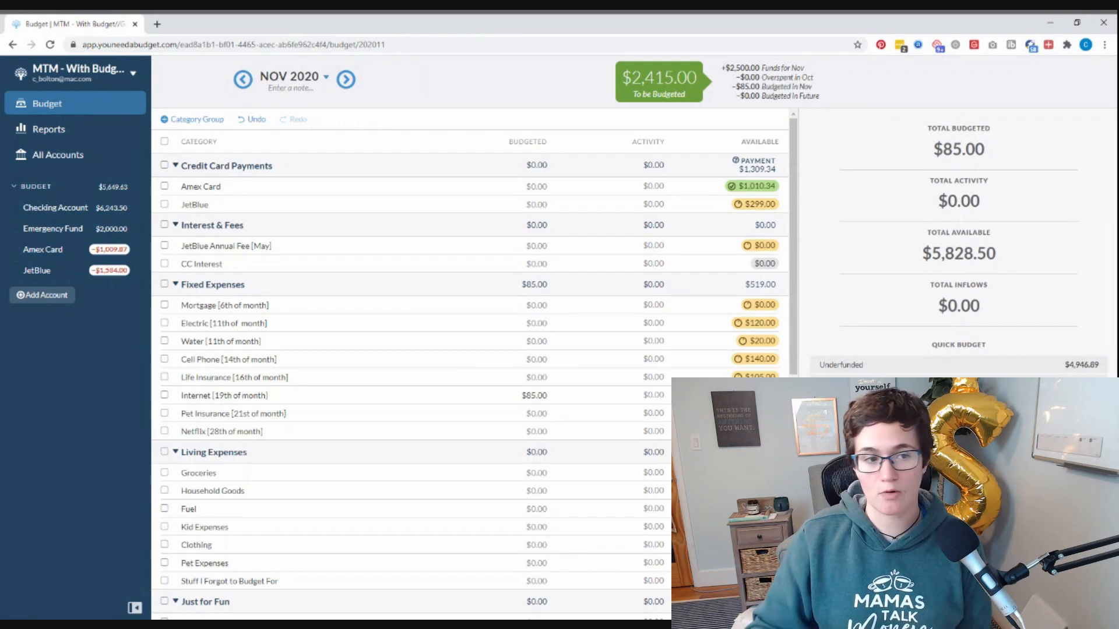
- Clear the budgeted amount of the Internet category in the November 2020 budget
left_click(451, 322)
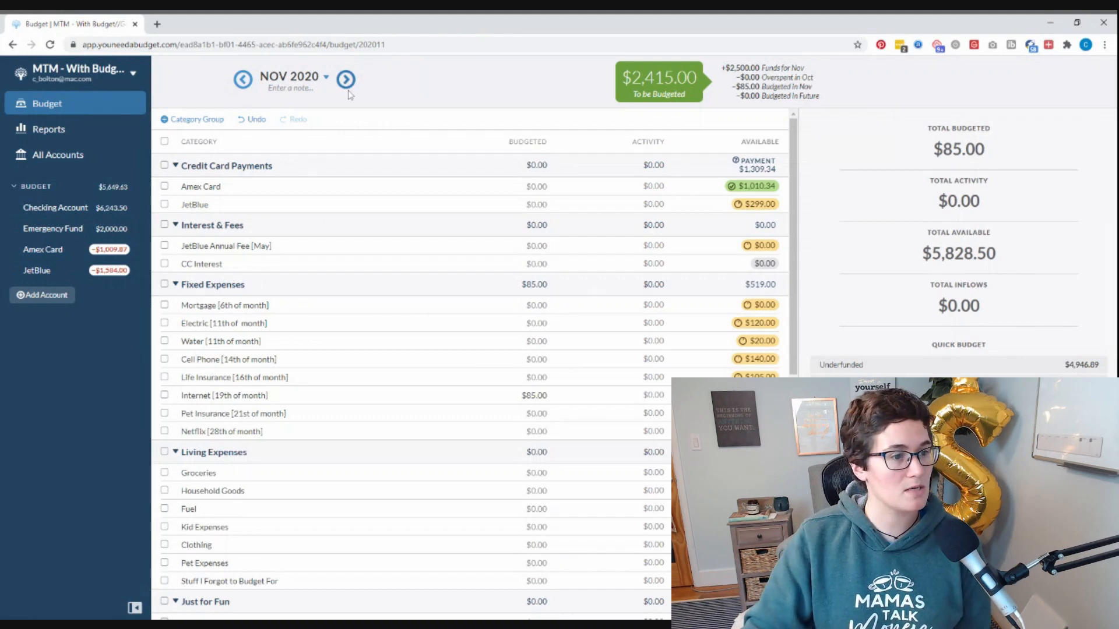
left_click(452, 395)
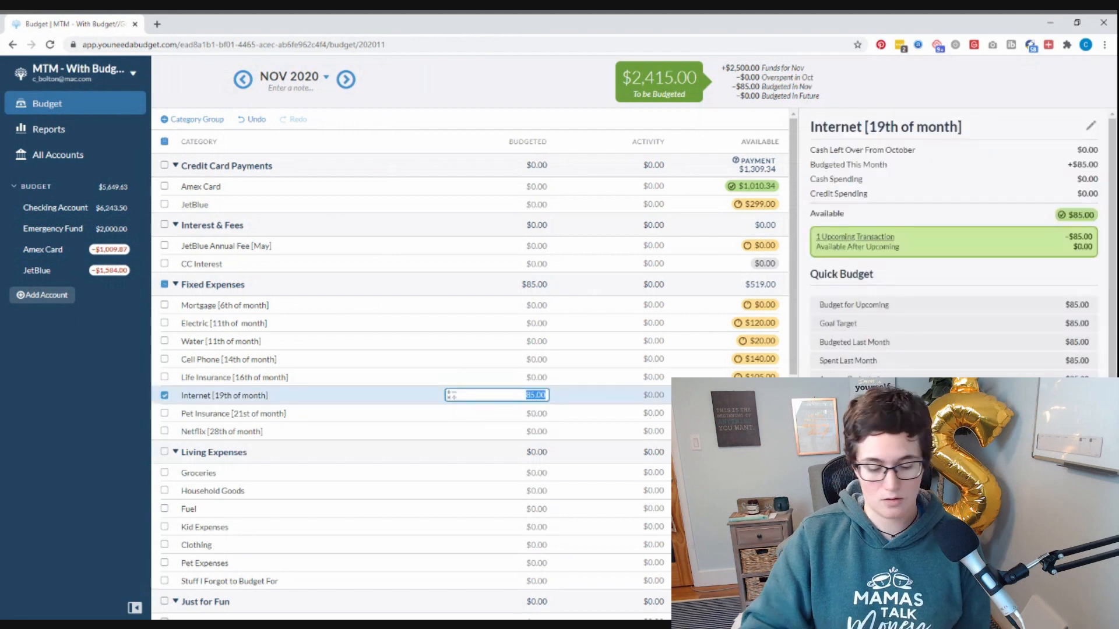
key("BackSpace")
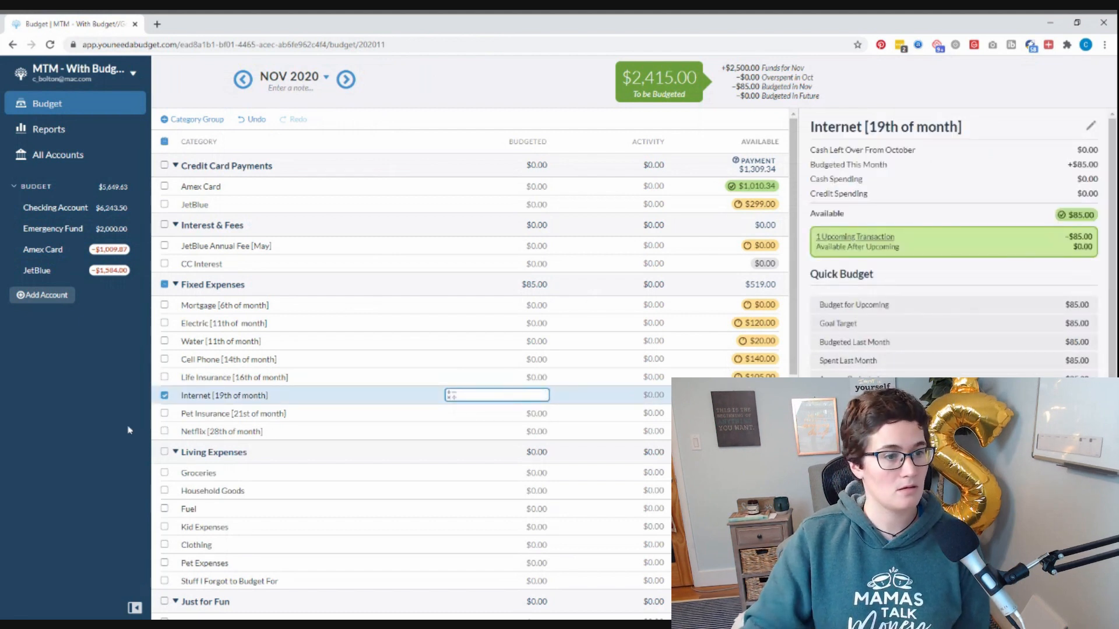
key("Return")
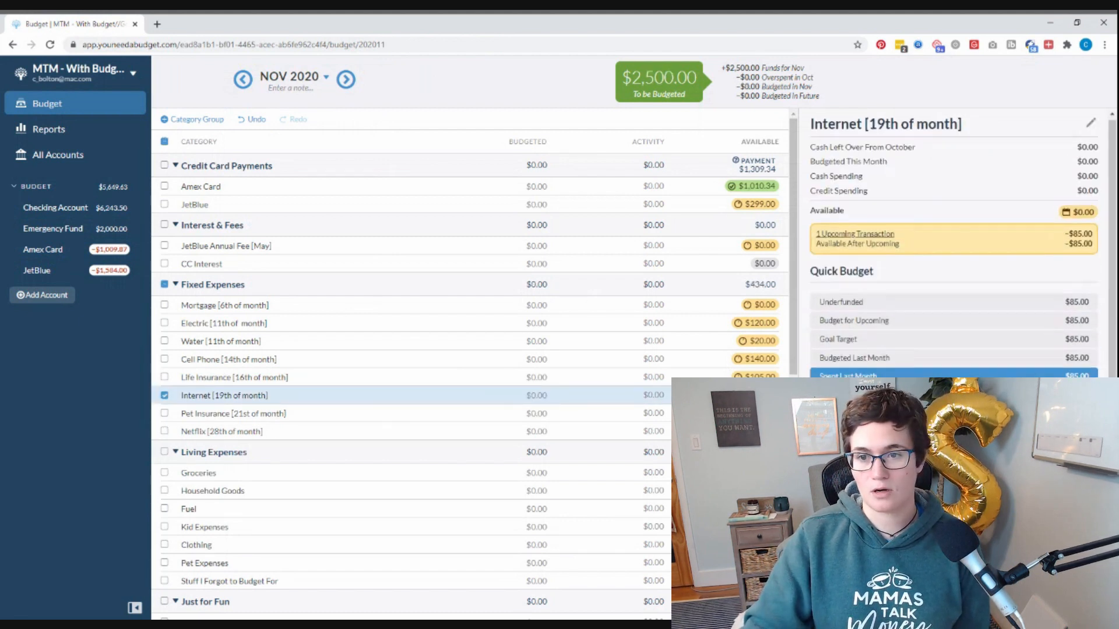
- Budget $85.00 to the Internet category for November 2020 with the Budget for Upcoming quick budget option, and deselect the category
scroll(874, 376, "down", 2)
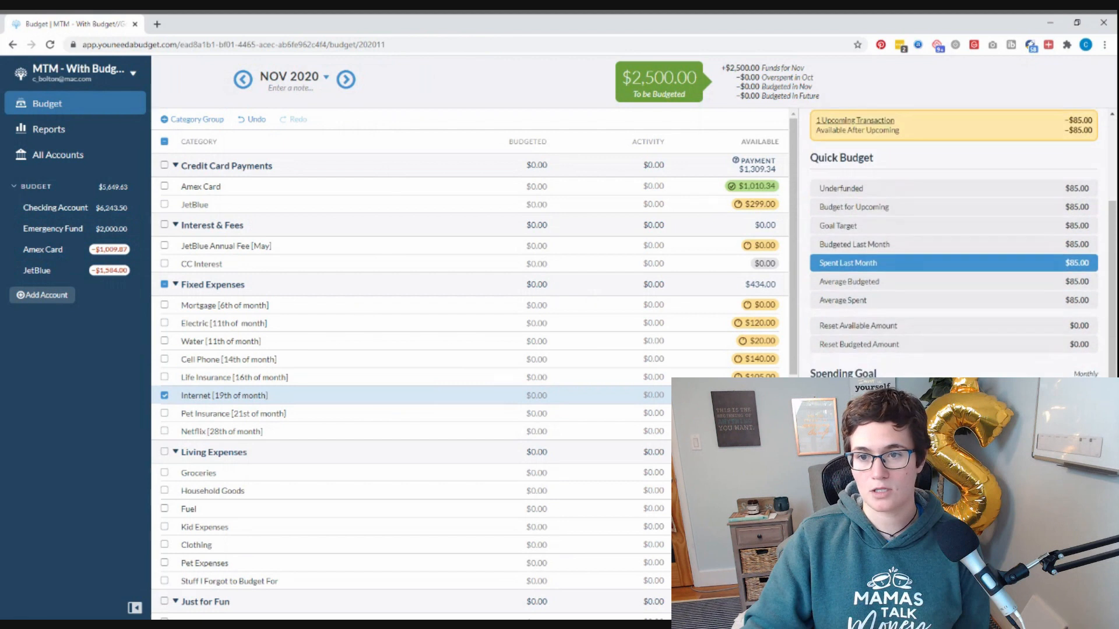
left_click(873, 208)
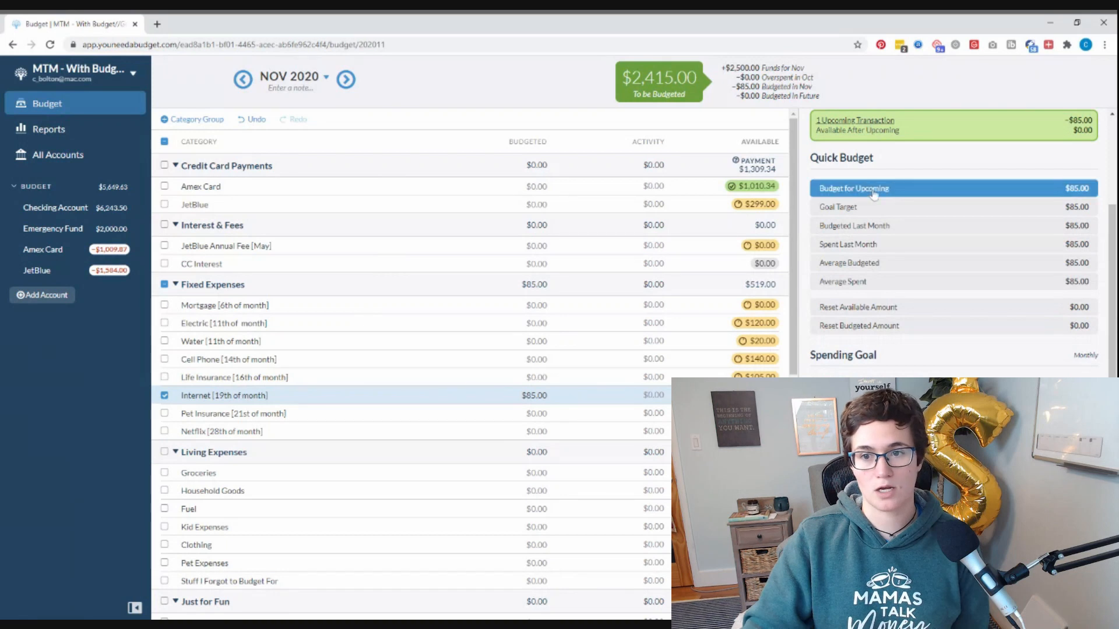
scroll(873, 194, "down", 1)
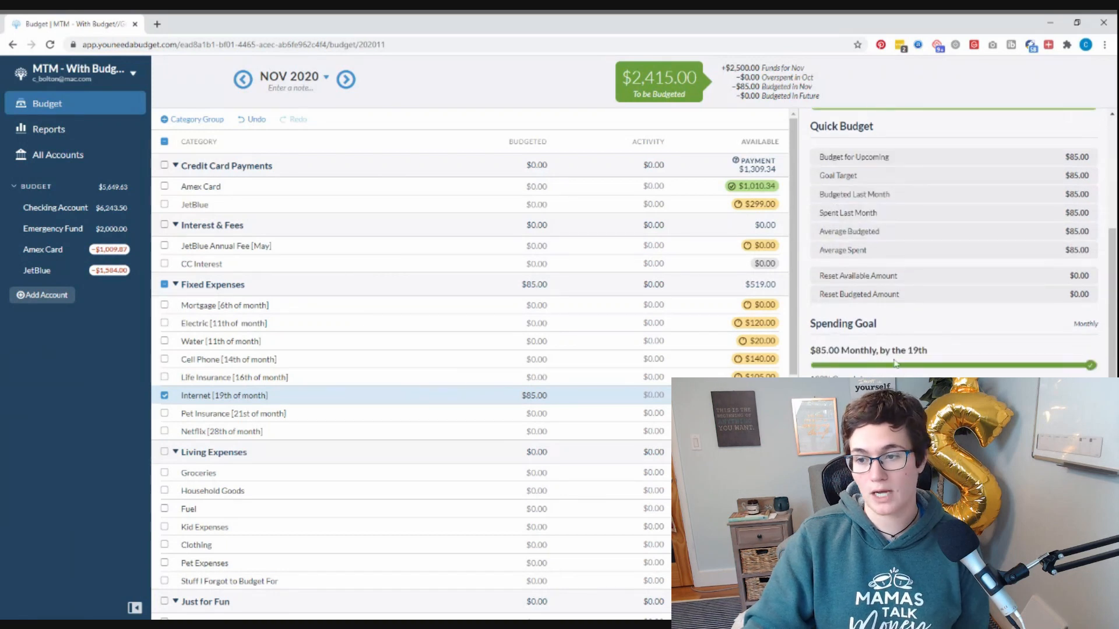
scroll(948, 331, "up", 3)
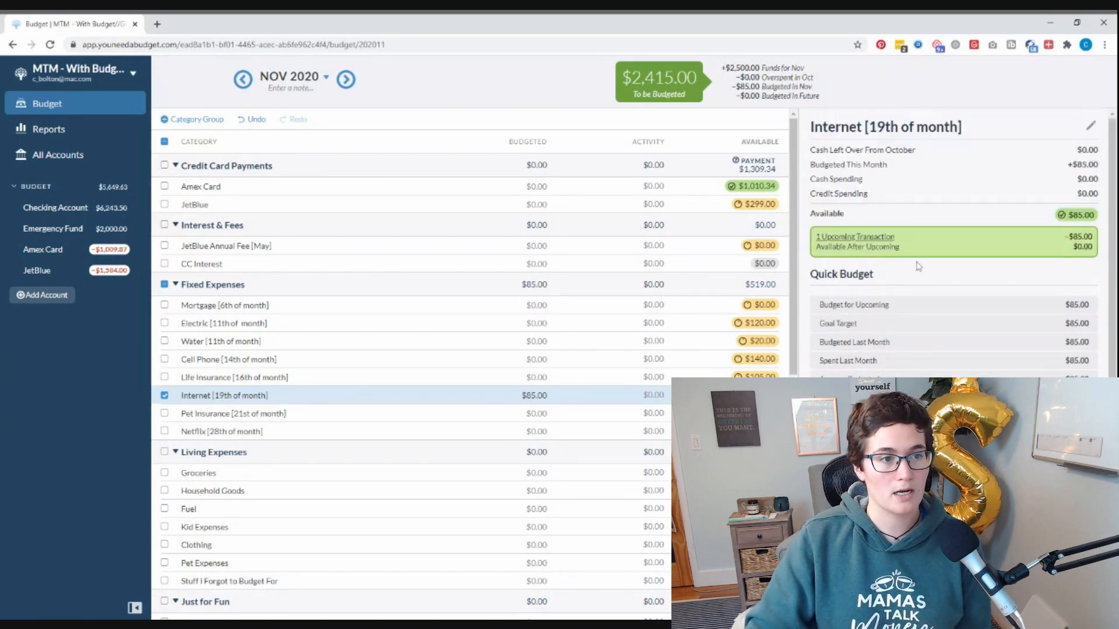
left_click(165, 396)
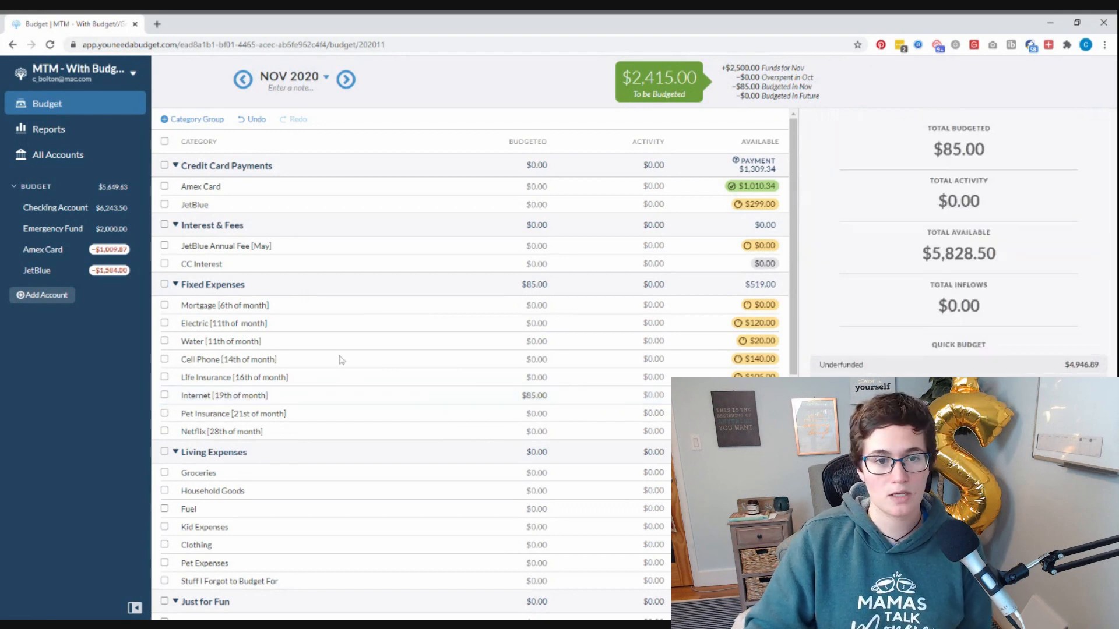
- Examine the Spending report for Aug 2020–Oct 2020 as category totals and as monthly trends
left_click(65, 134)
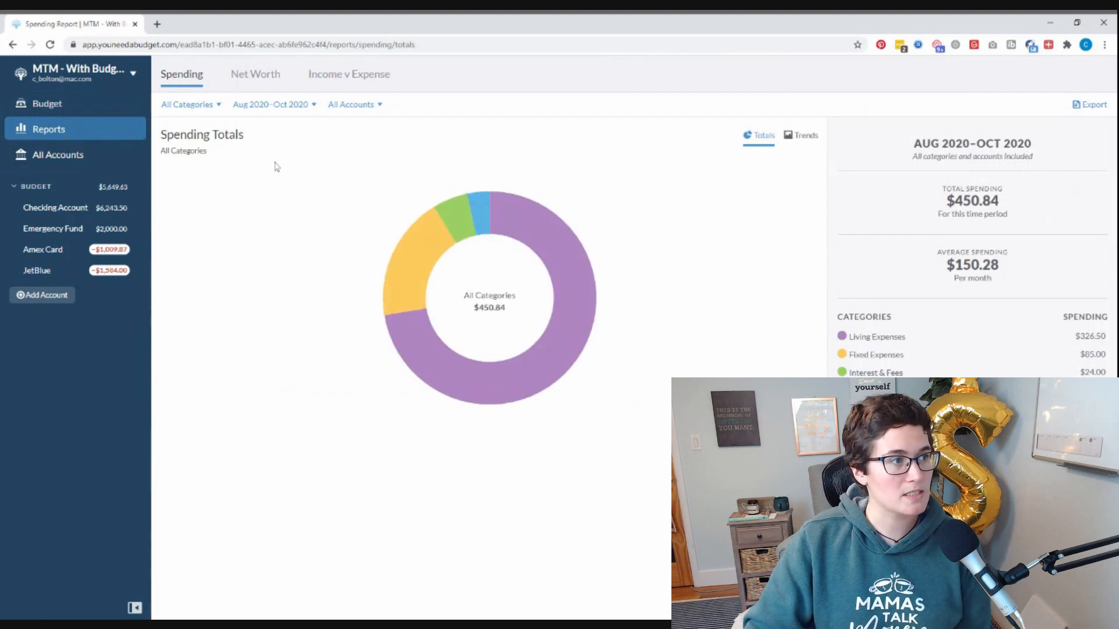
mouse_move(393, 319)
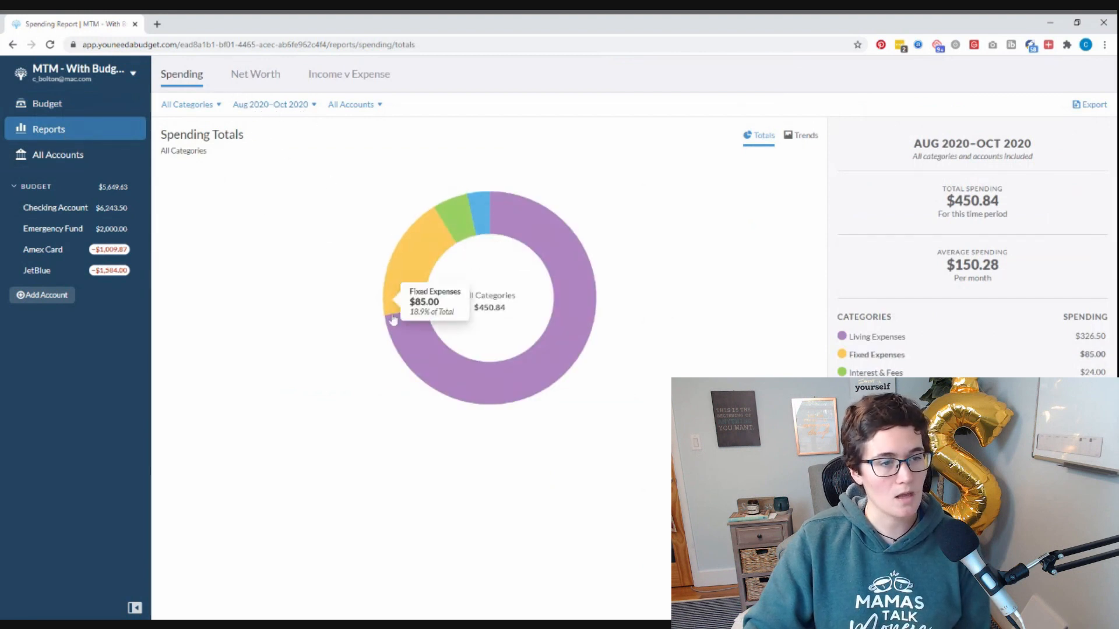
mouse_move(461, 223)
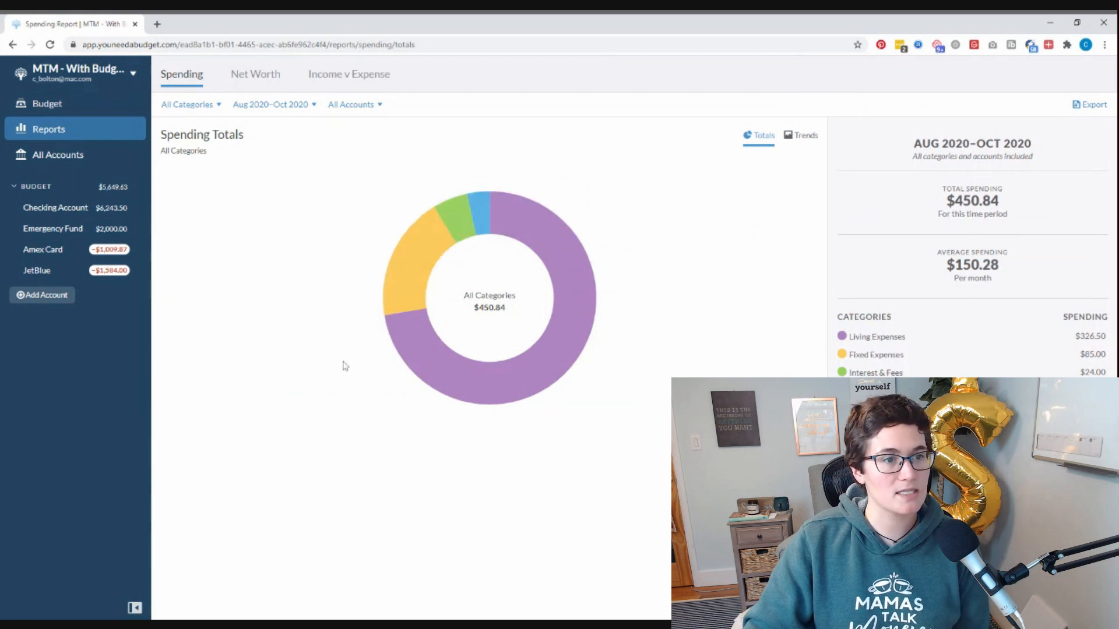
left_click(801, 137)
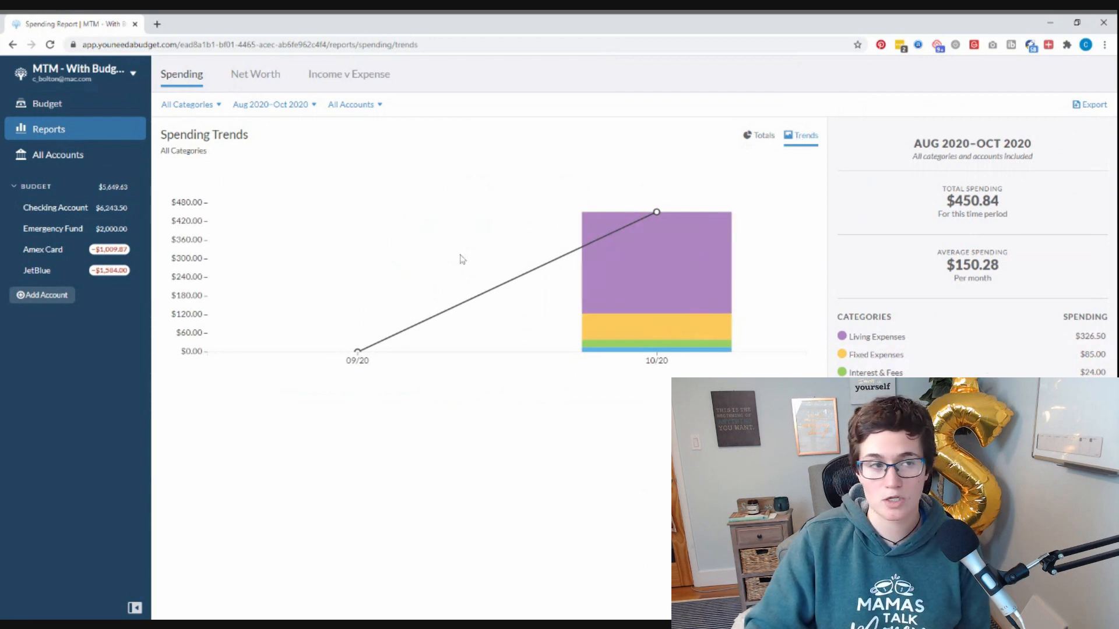
- Return to the November 2020 budget and reload the page so the Toolkit features load
left_click(76, 105)
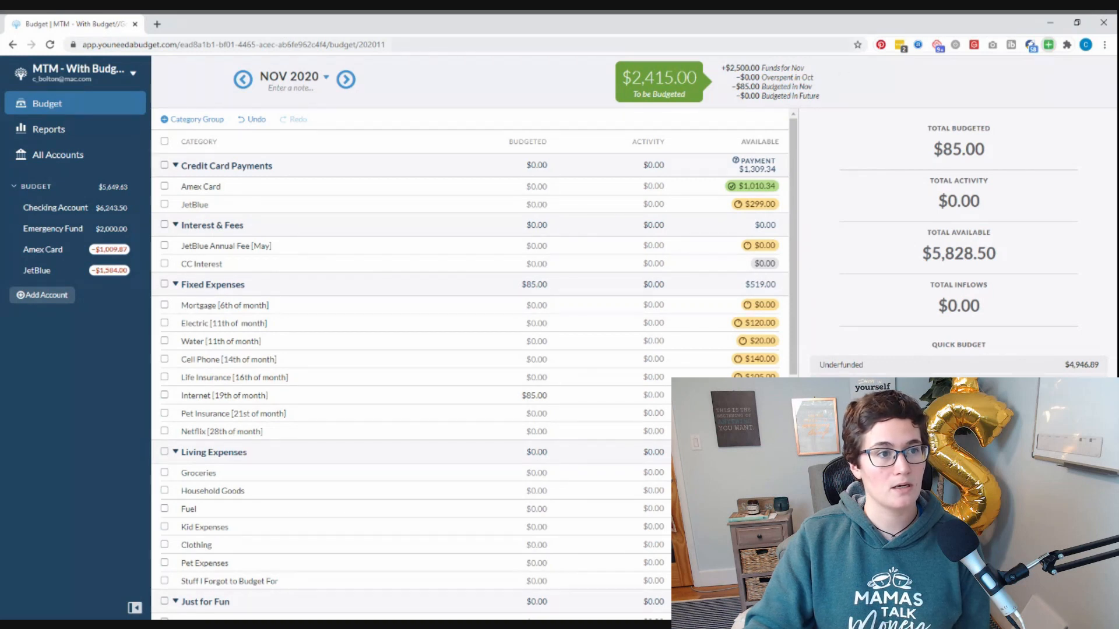
key("ctrl+l")
key("Return")
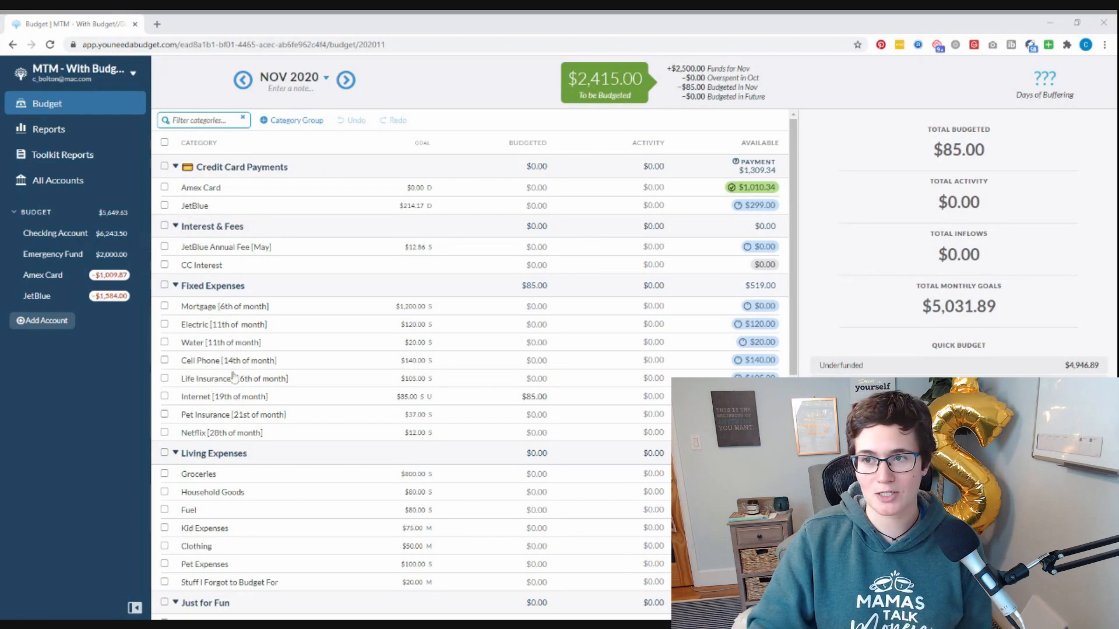
- Examine the category goal amounts and goal types in the Goal column throughout the November 2020 budget, including the Water category's details
scroll(209, 402, "down", 1)
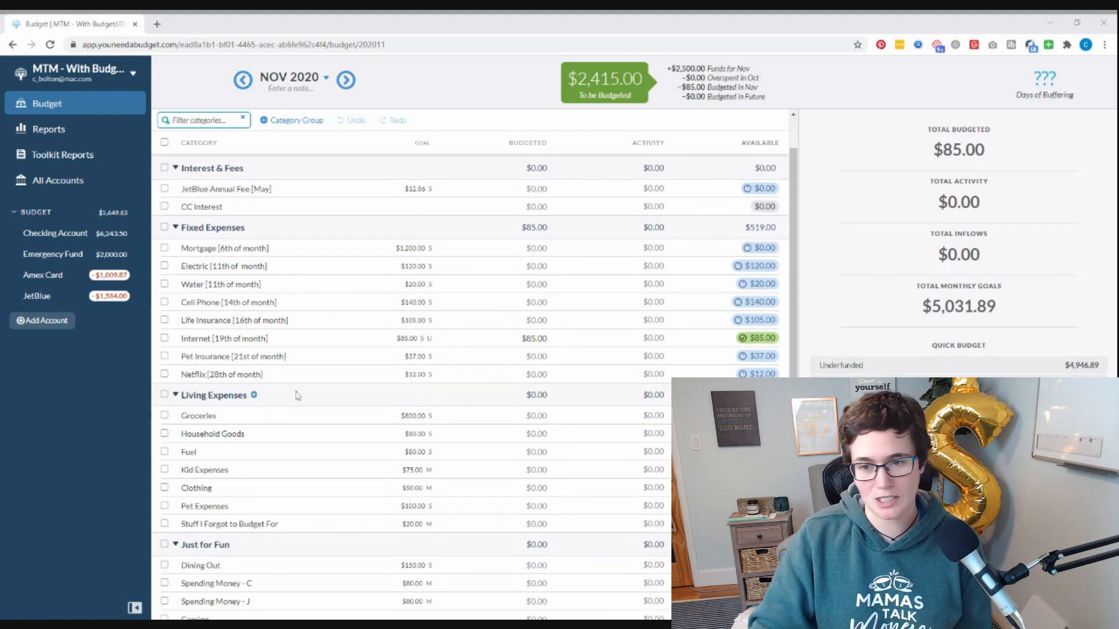
scroll(184, 251, "down", 5)
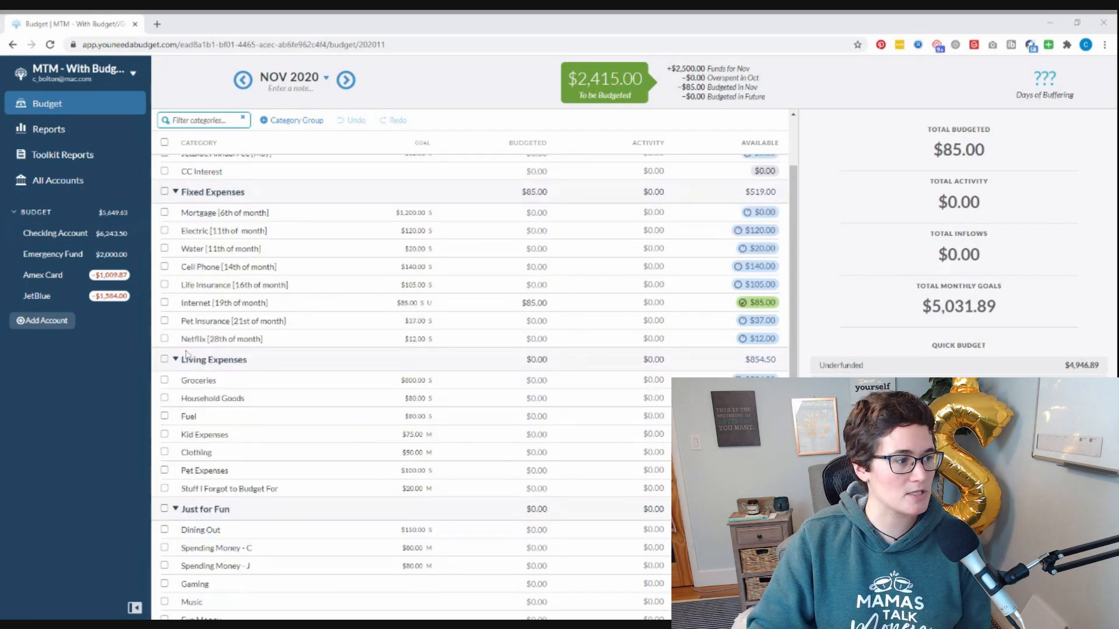
scroll(215, 287, "up", 6)
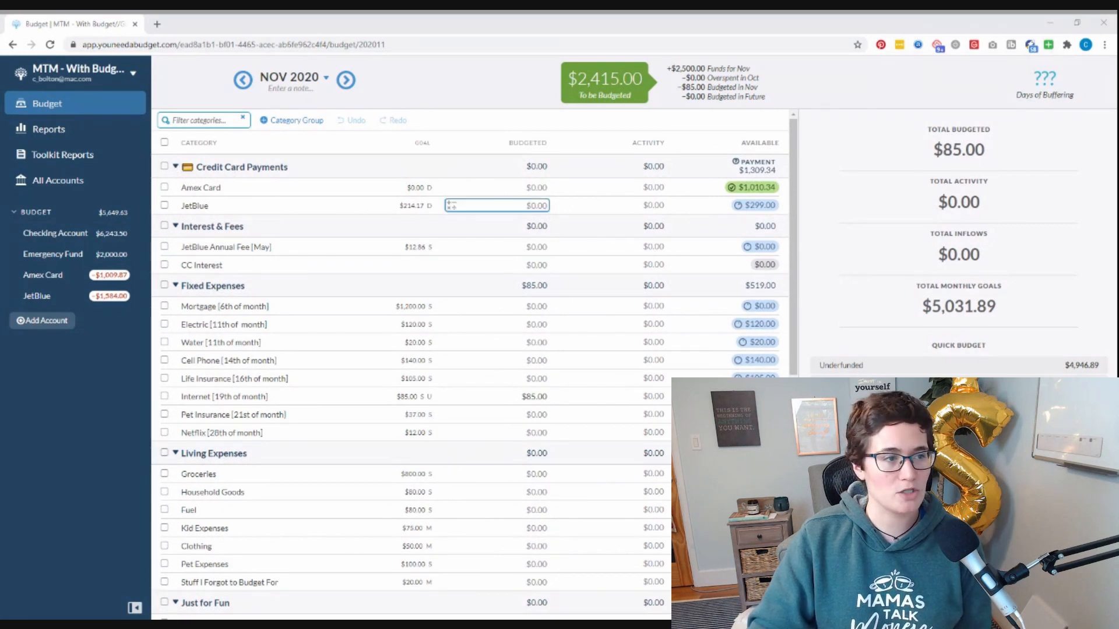
scroll(618, 322, "down", 1)
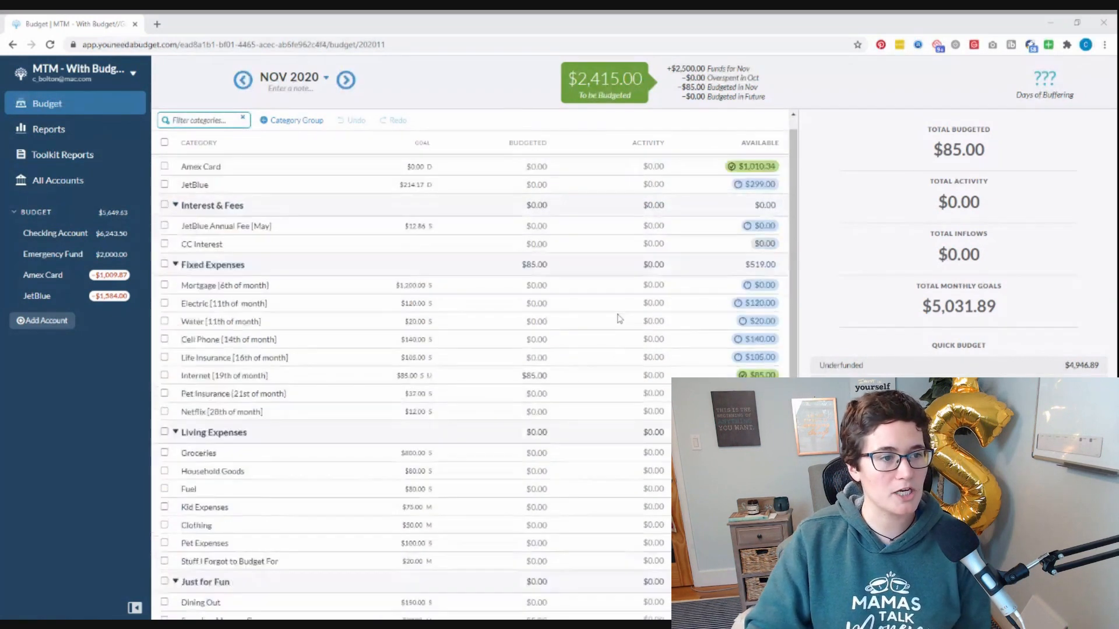
scroll(617, 321, "up", 1)
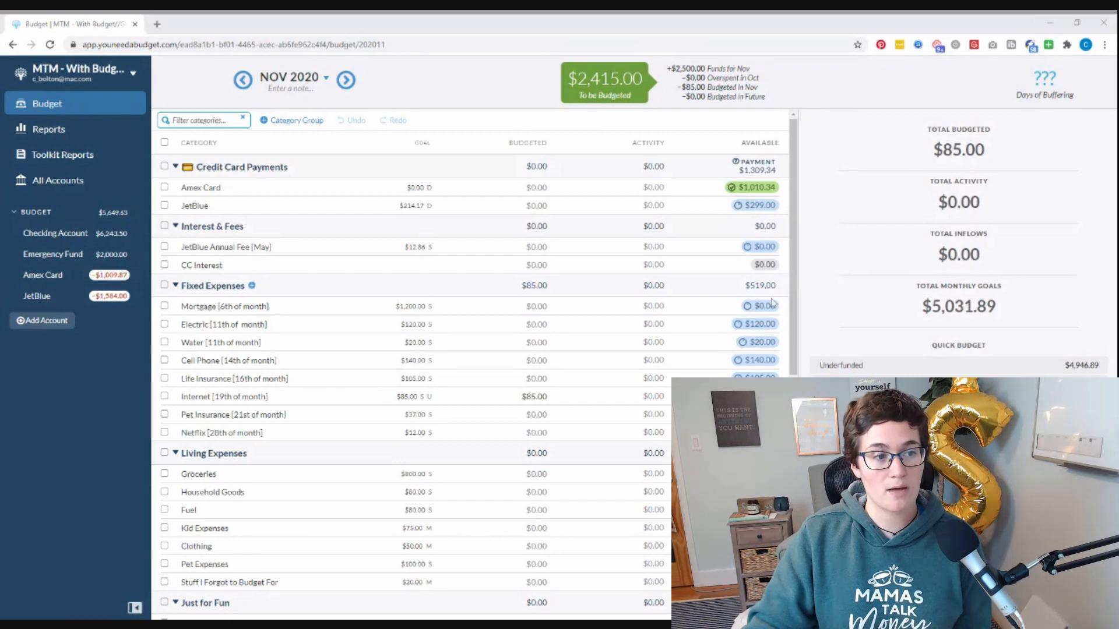
left_click(538, 432)
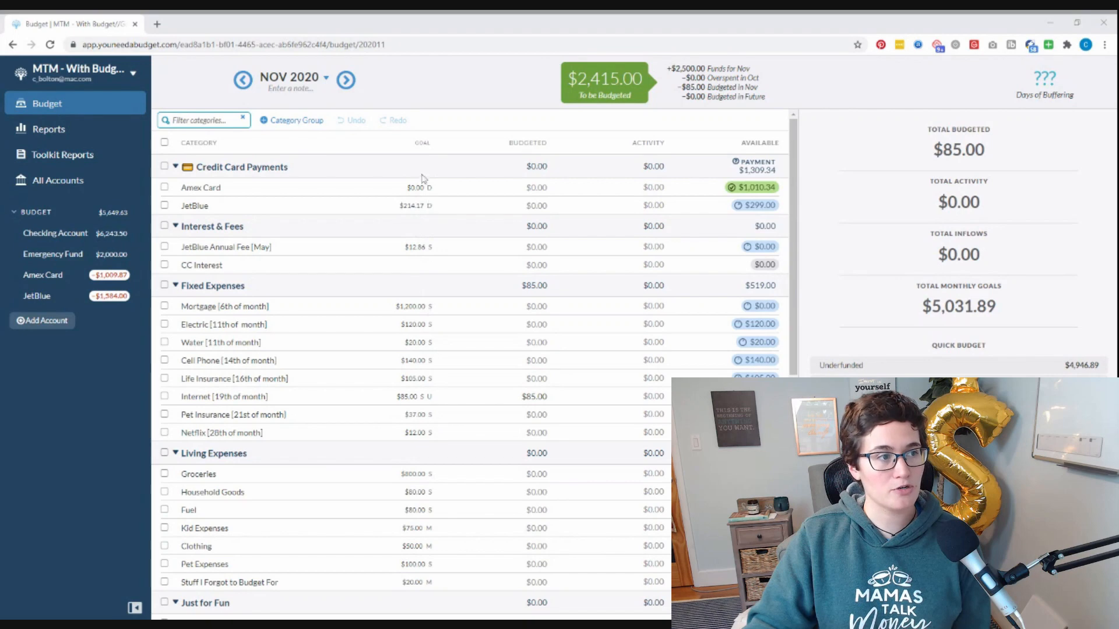
scroll(411, 519, "down", 2)
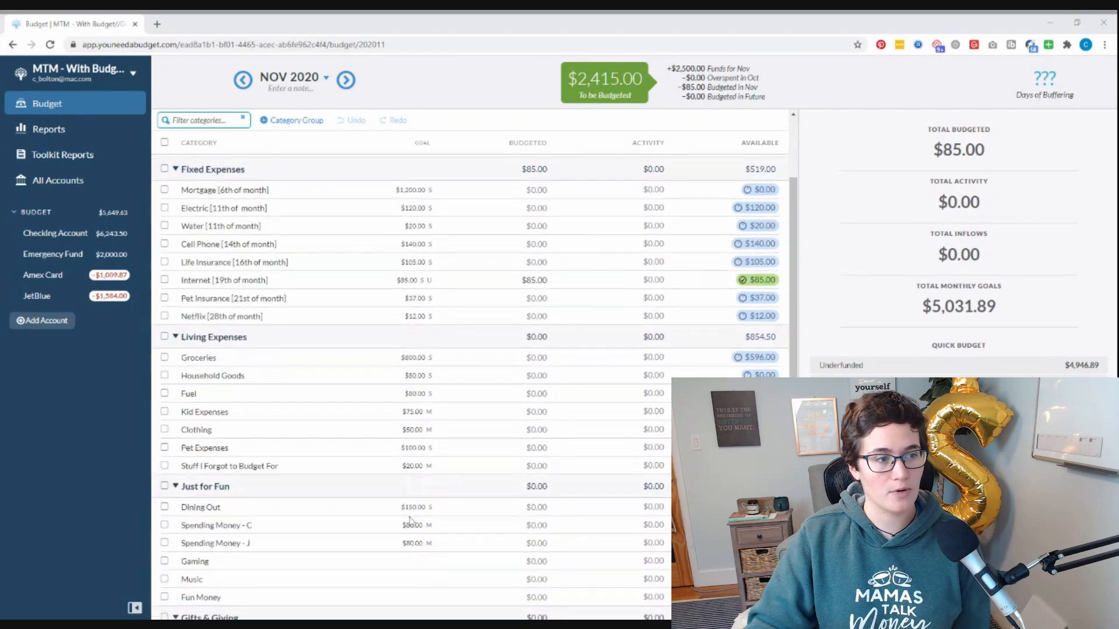
scroll(411, 512, "up", 1)
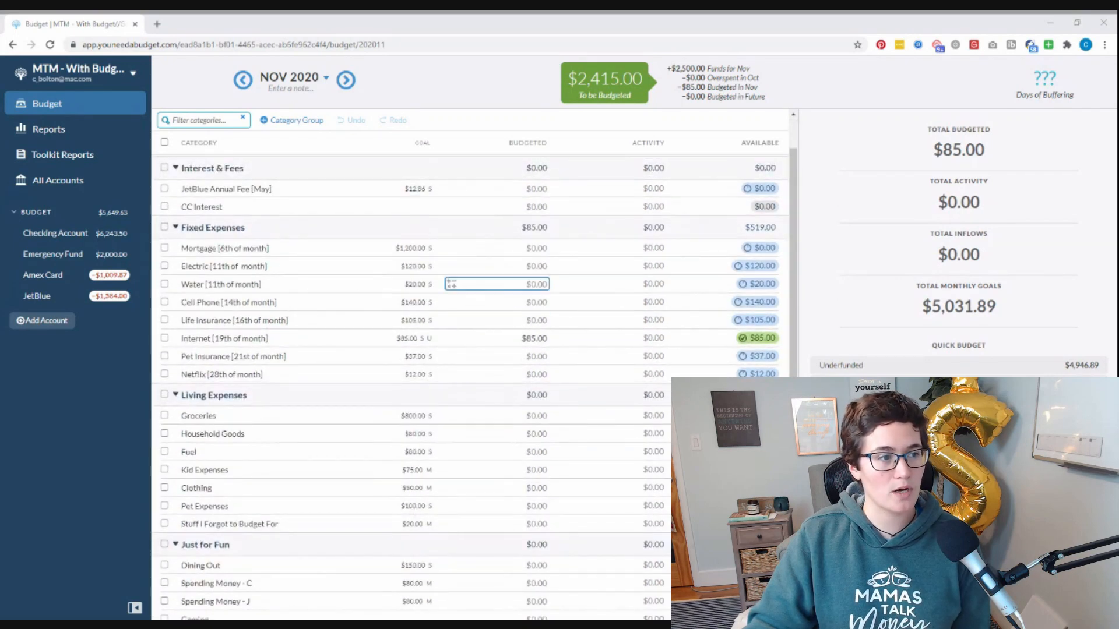
left_click(452, 284)
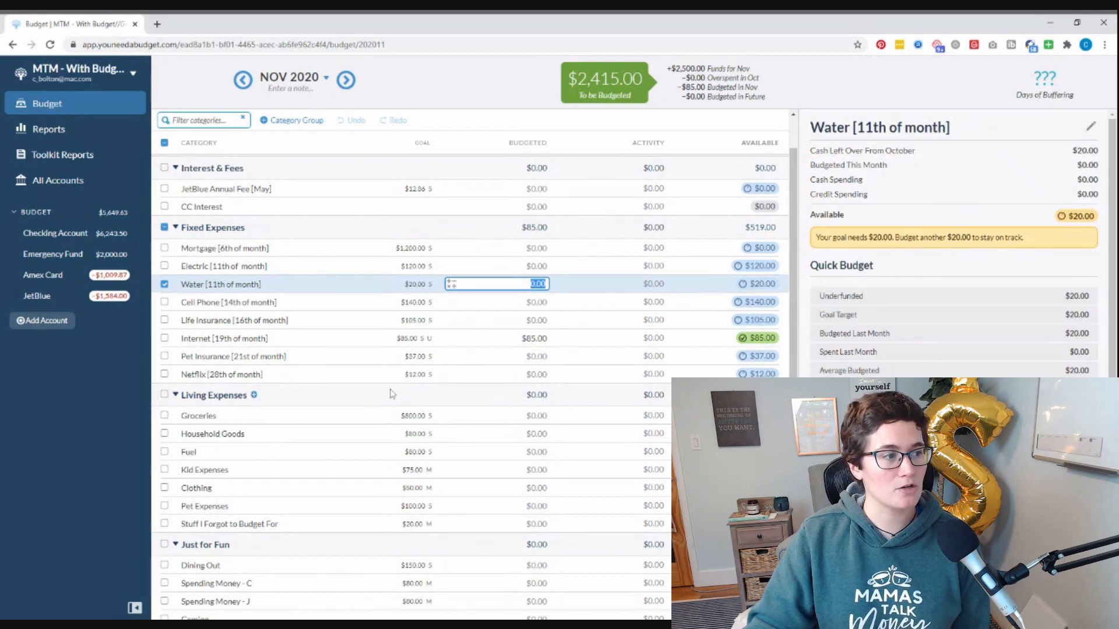
scroll(390, 393, "down", 6)
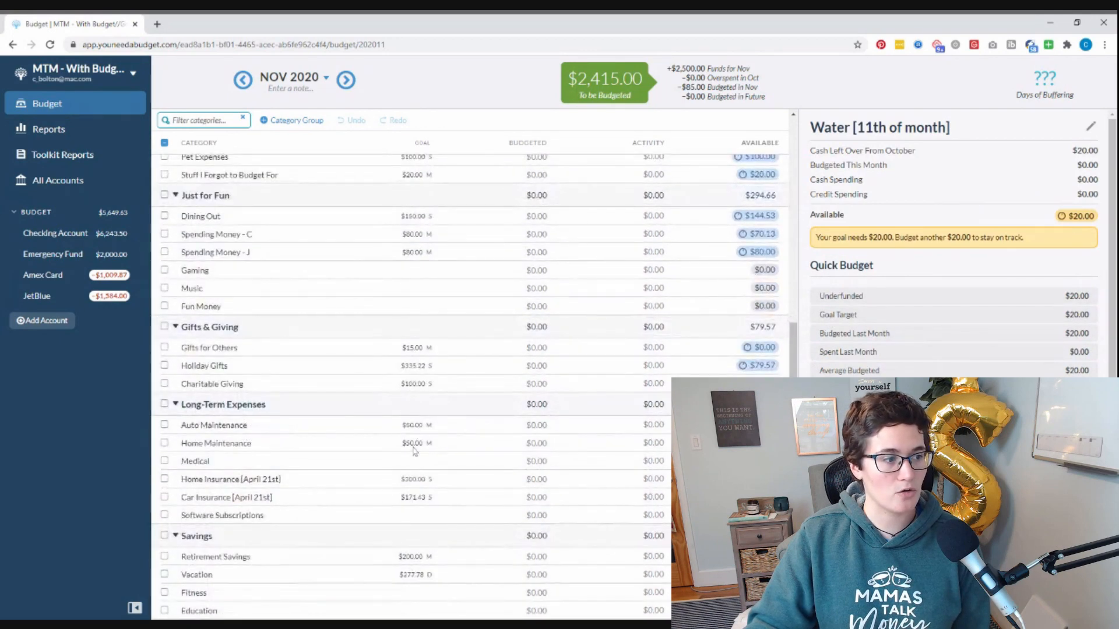
scroll(424, 487, "up", 7)
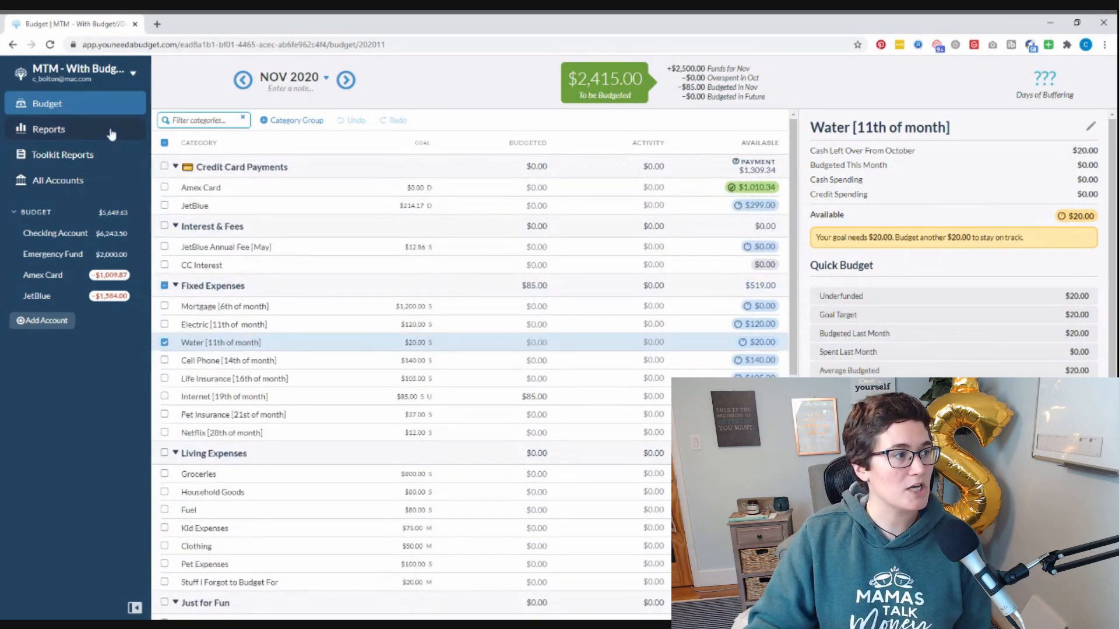
- Compare the built-in Net Worth, Spending and Income v Expense reports for Aug 2020–Oct 2020
left_click(112, 133)
left_click(252, 75)
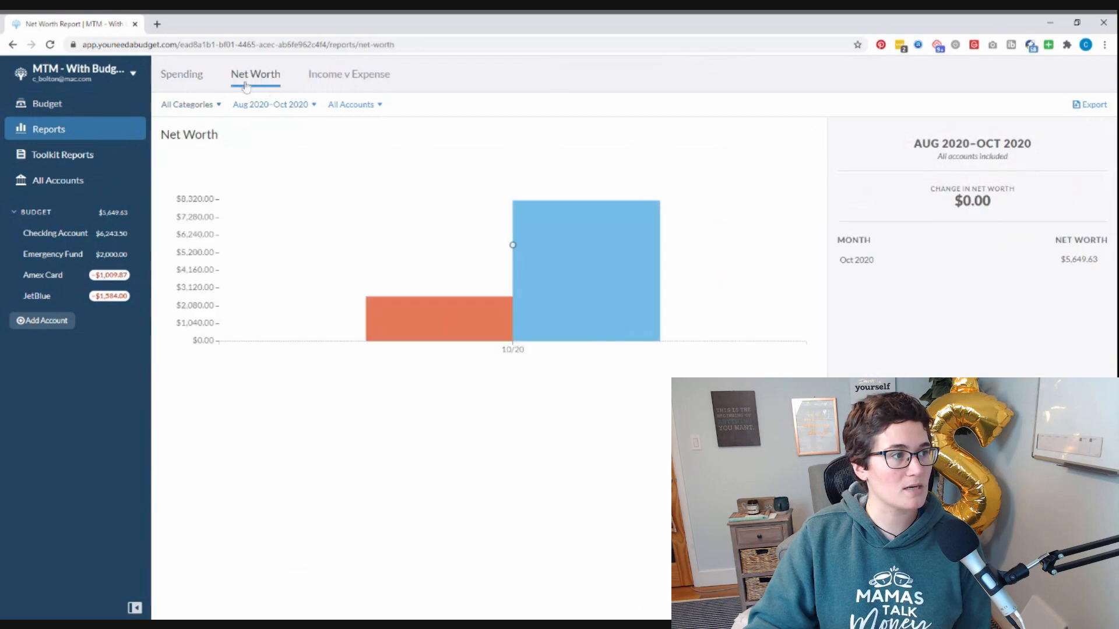
left_click(201, 80)
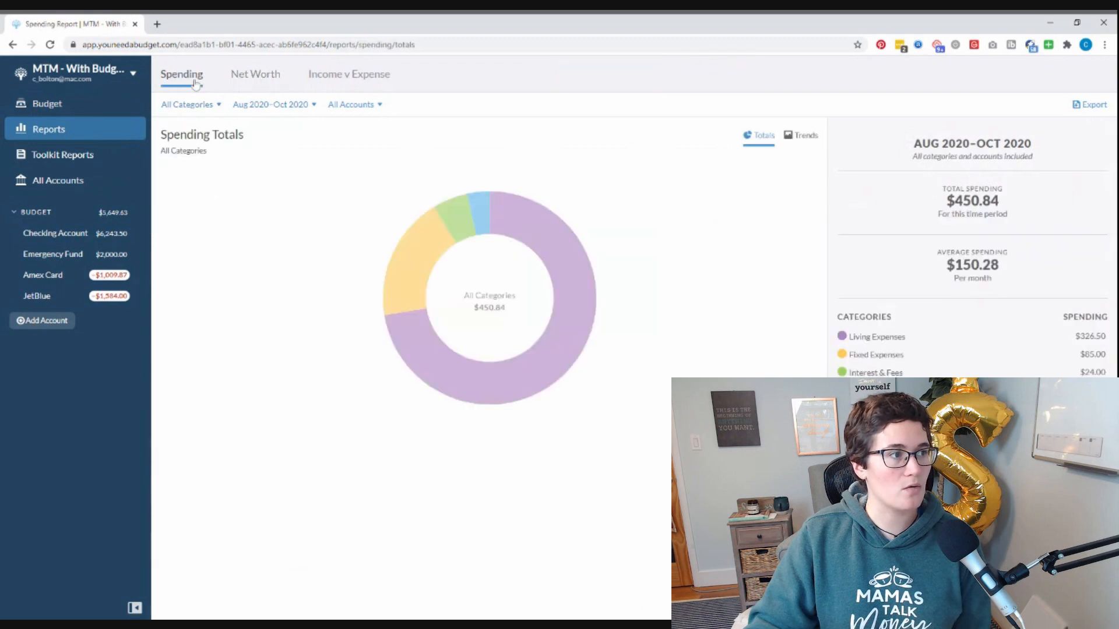
left_click(366, 76)
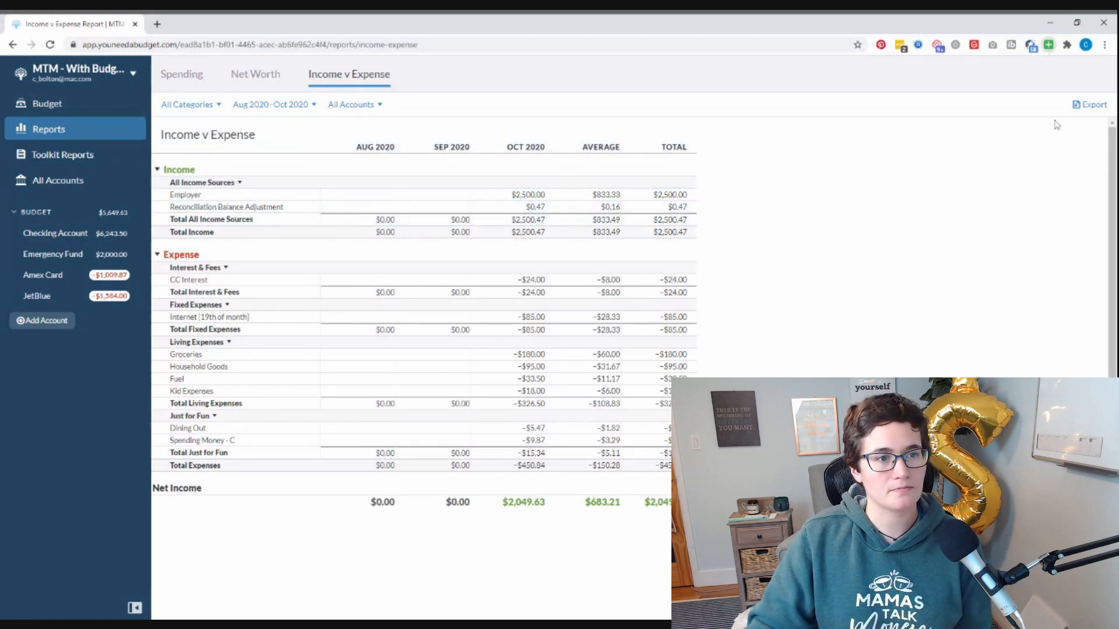
- Reload the Income v Expense report with the Toolkit extension disabled and examine its standard layout
left_click(592, 44)
key("Return")
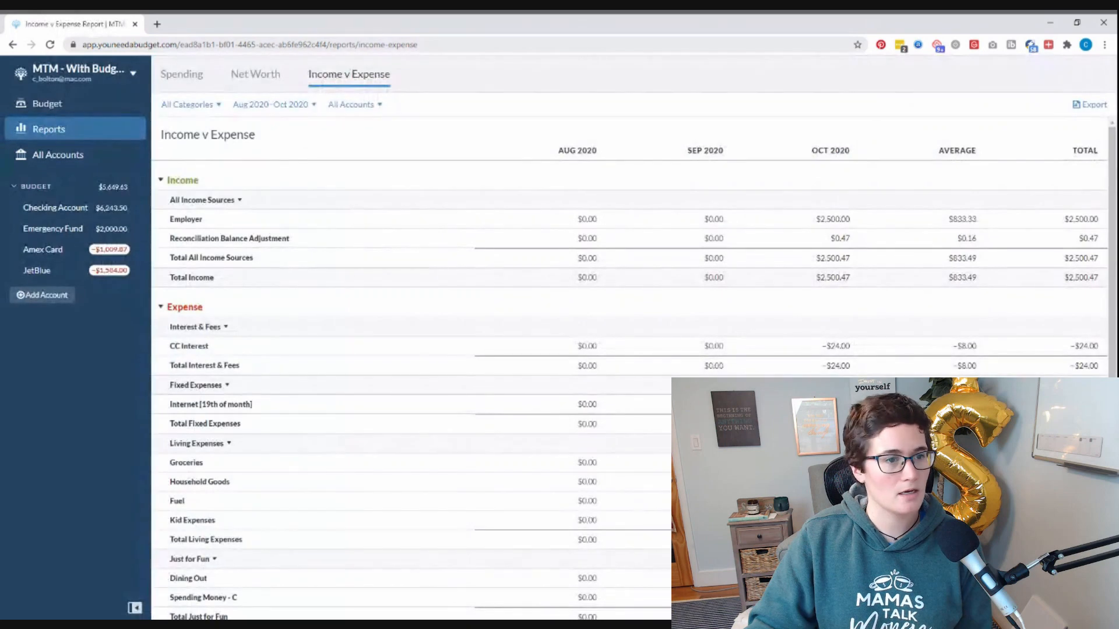
scroll(920, 266, "down", 3)
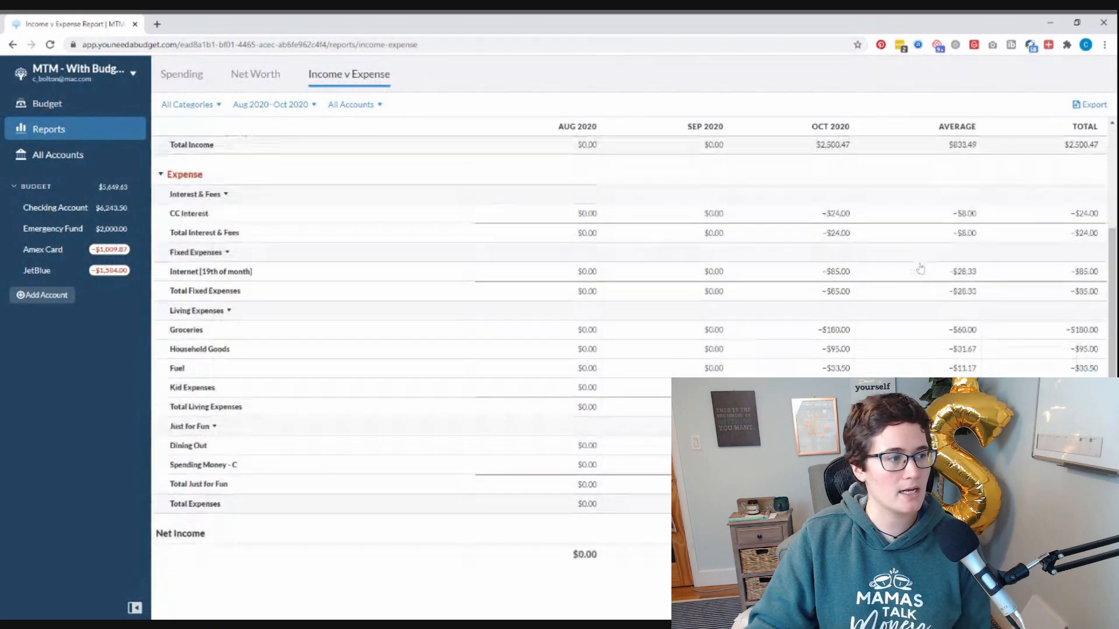
scroll(920, 268, "up", 3)
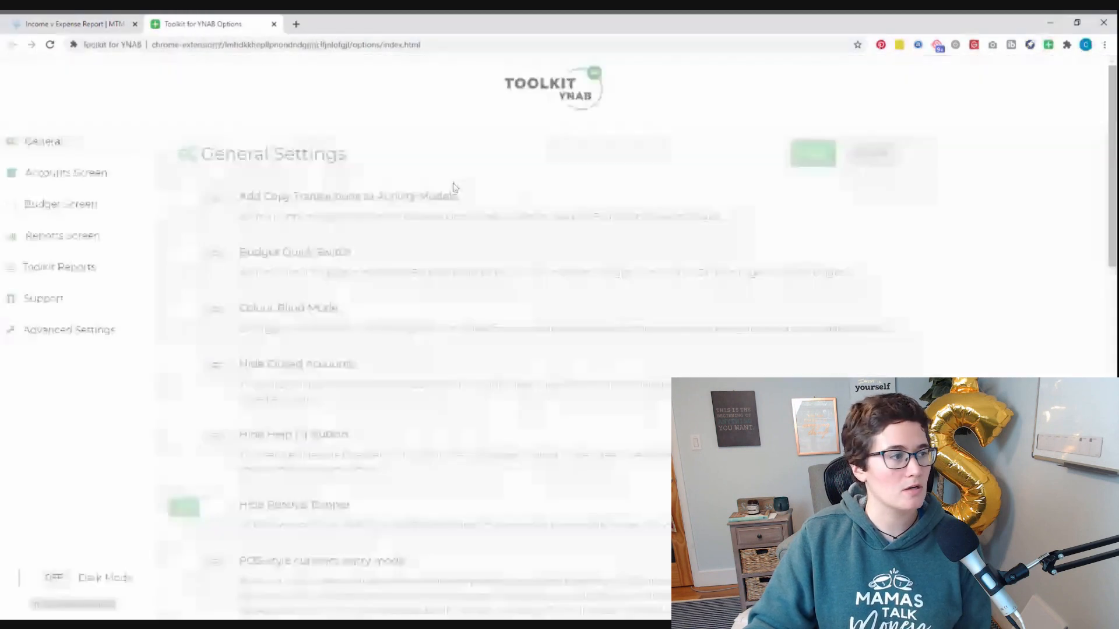
- Return to the Income v Expense report and reload it with the Toolkit extension enabled
left_click(94, 22)
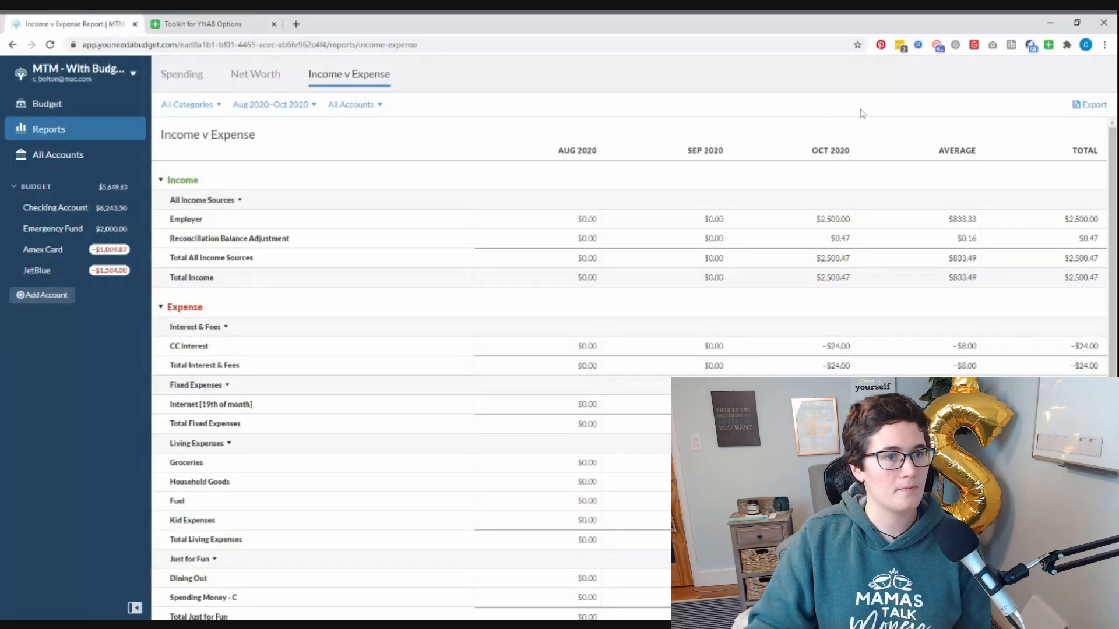
left_click(714, 42)
key("Return")
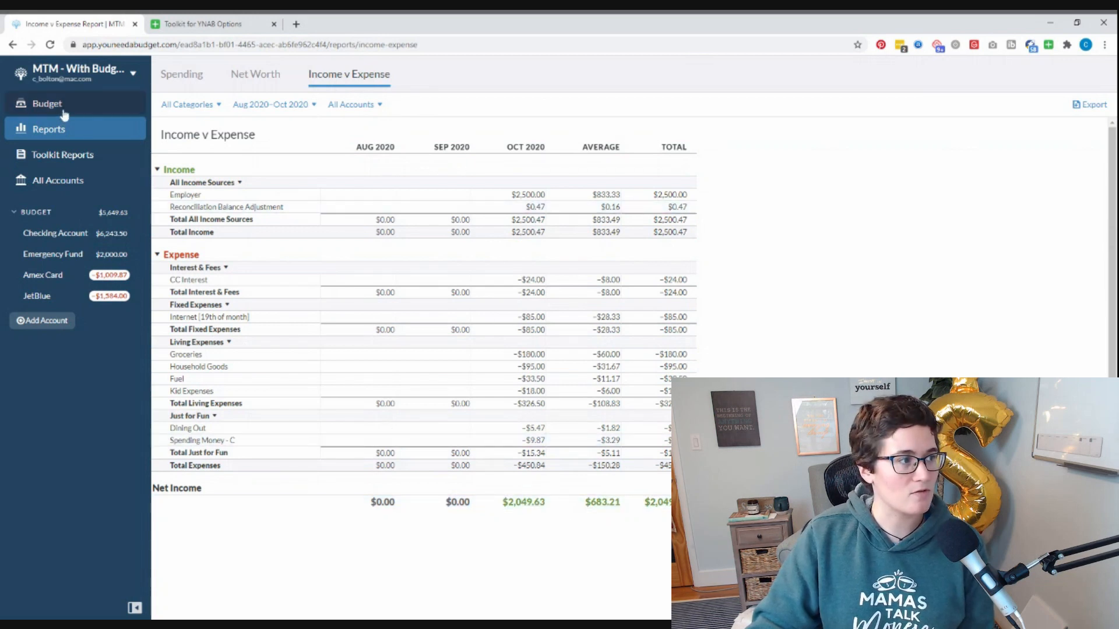
- View the Toolkit's Net Worth, Spending By Category and Income Breakdown reports for October 2020
left_click(51, 153)
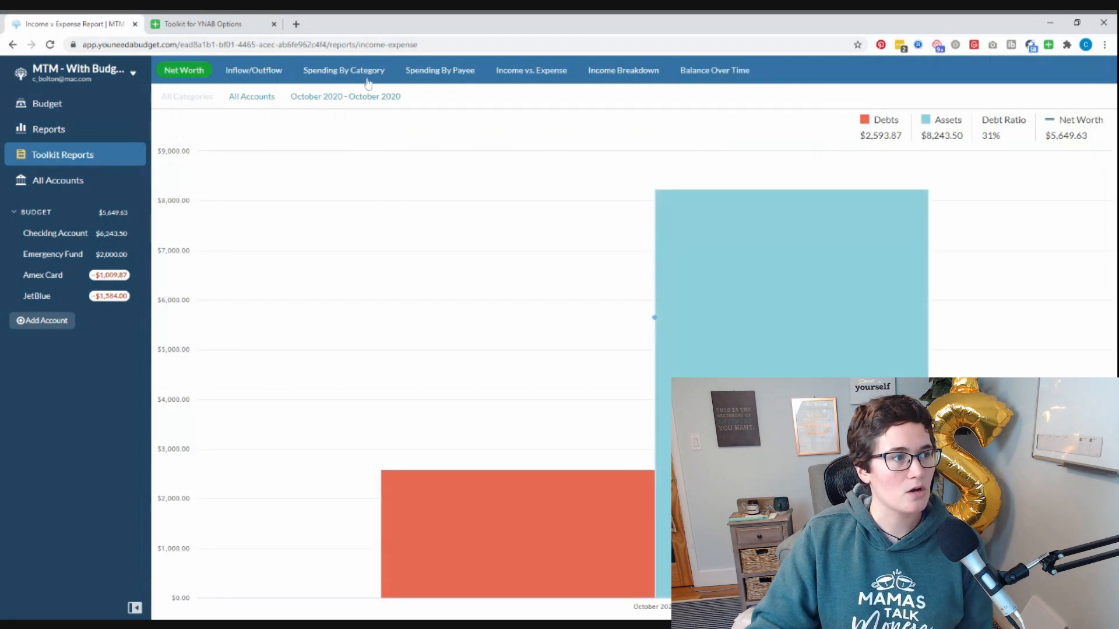
left_click(367, 78)
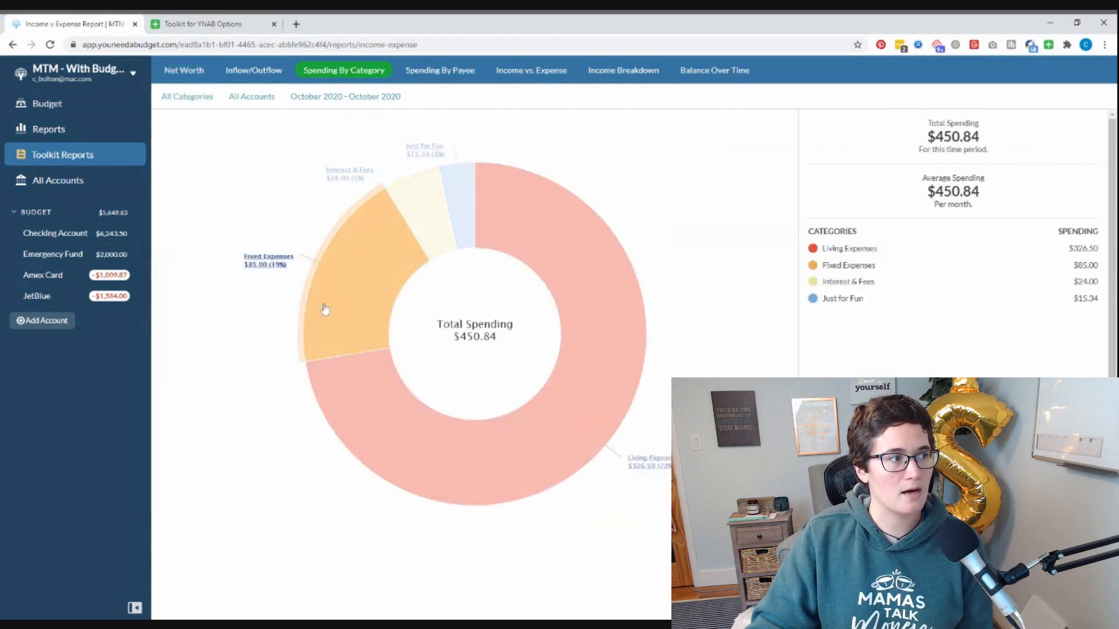
left_click(609, 73)
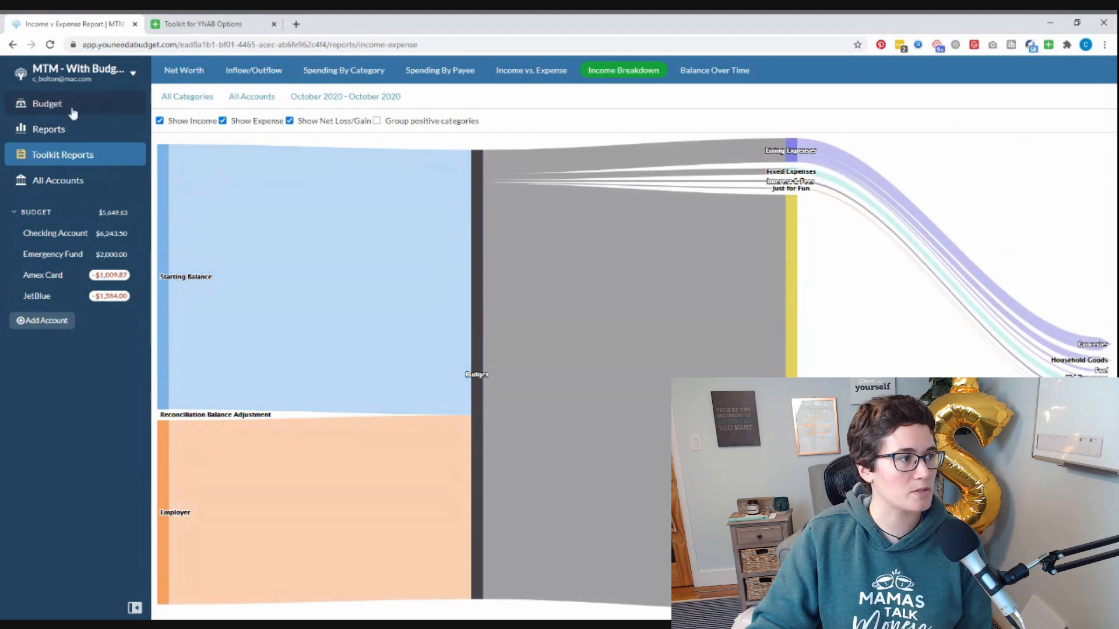
- Open the Checking Account register and look through its View and Filter options
left_click(78, 239)
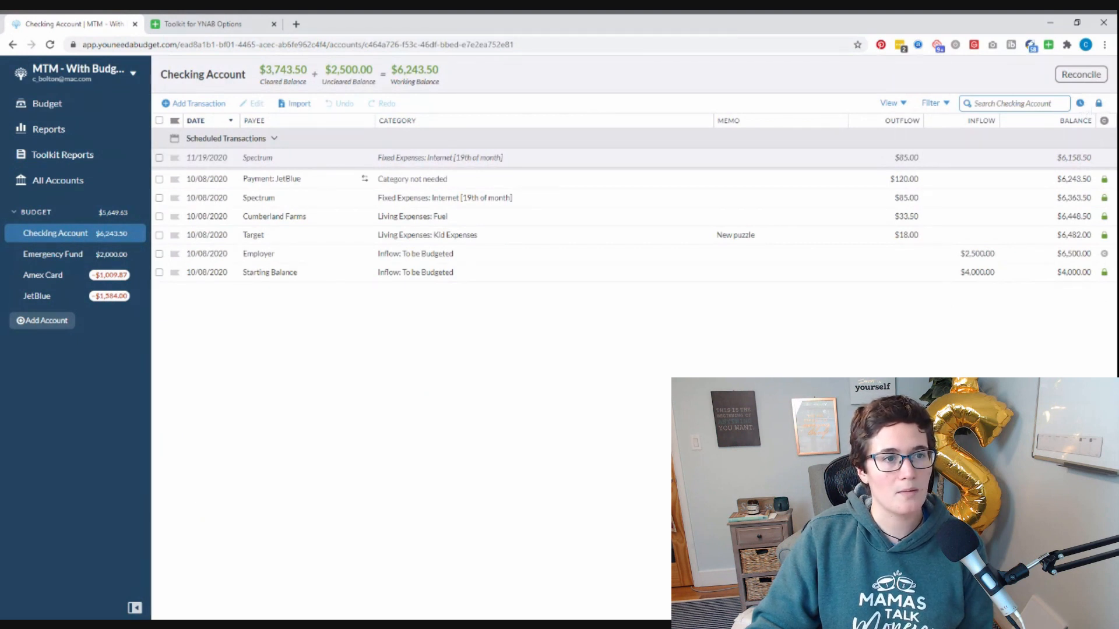
left_click(905, 105)
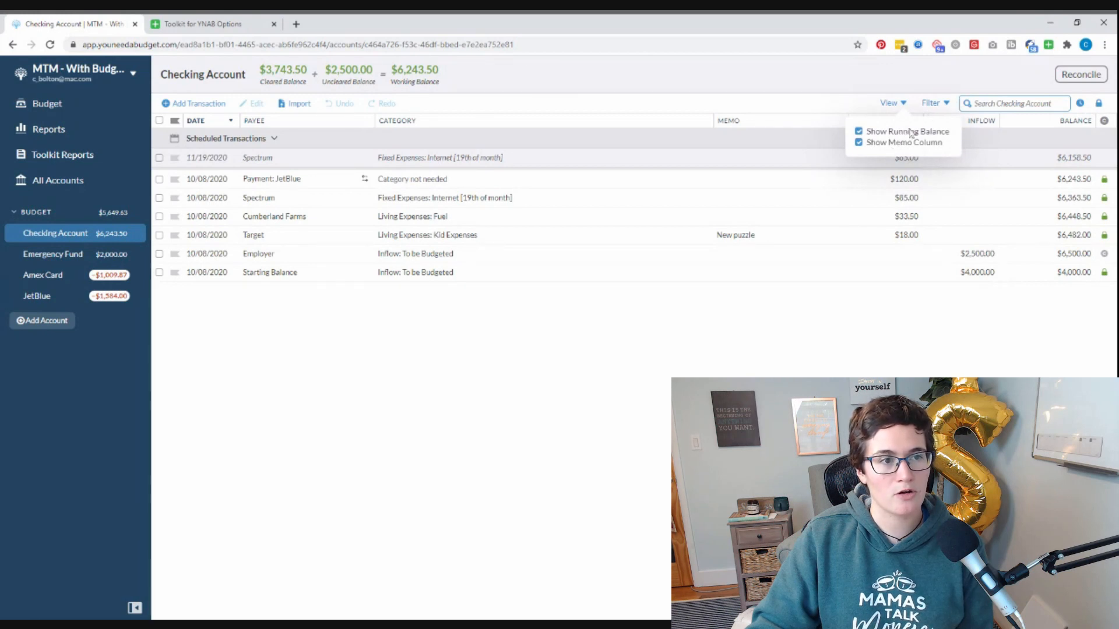
left_click(911, 133)
left_click(905, 104)
left_click(908, 123)
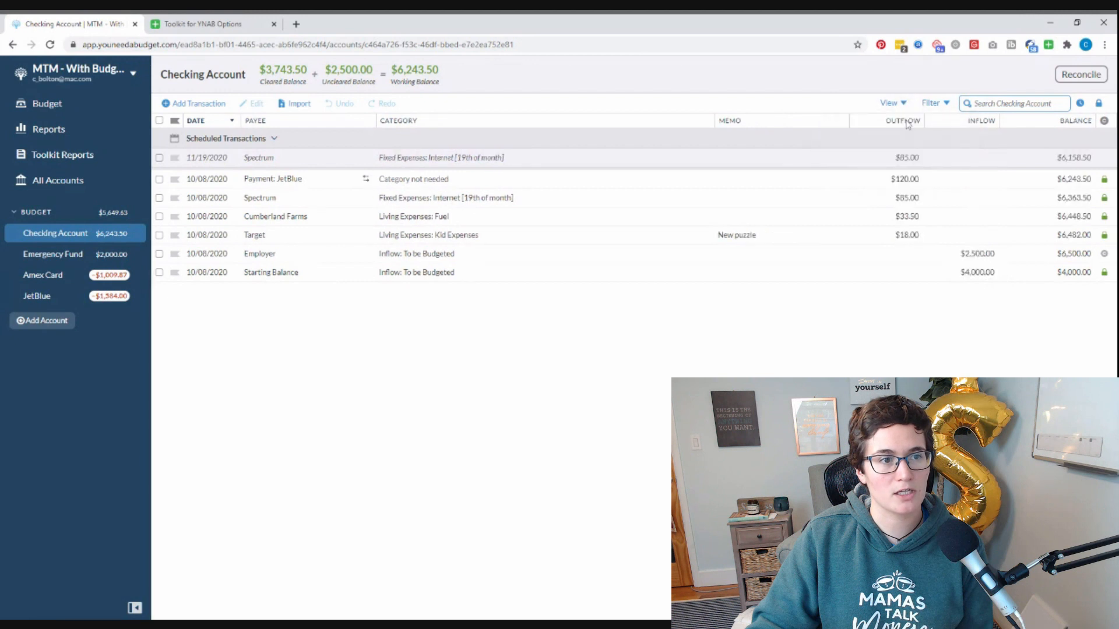
left_click(910, 110)
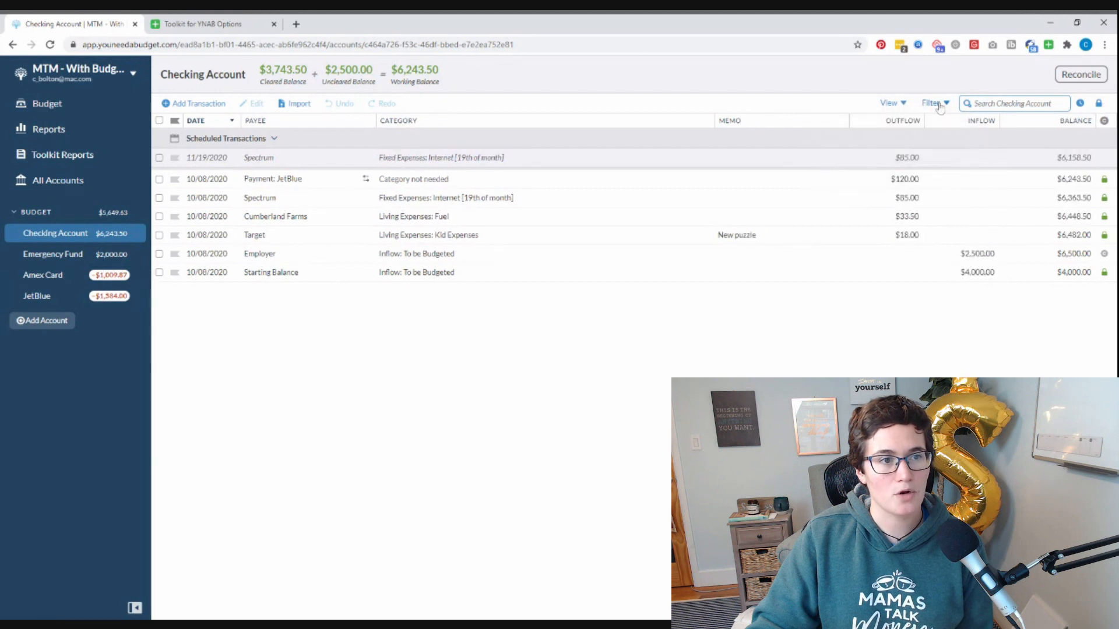
left_click(932, 103)
left_click(920, 335)
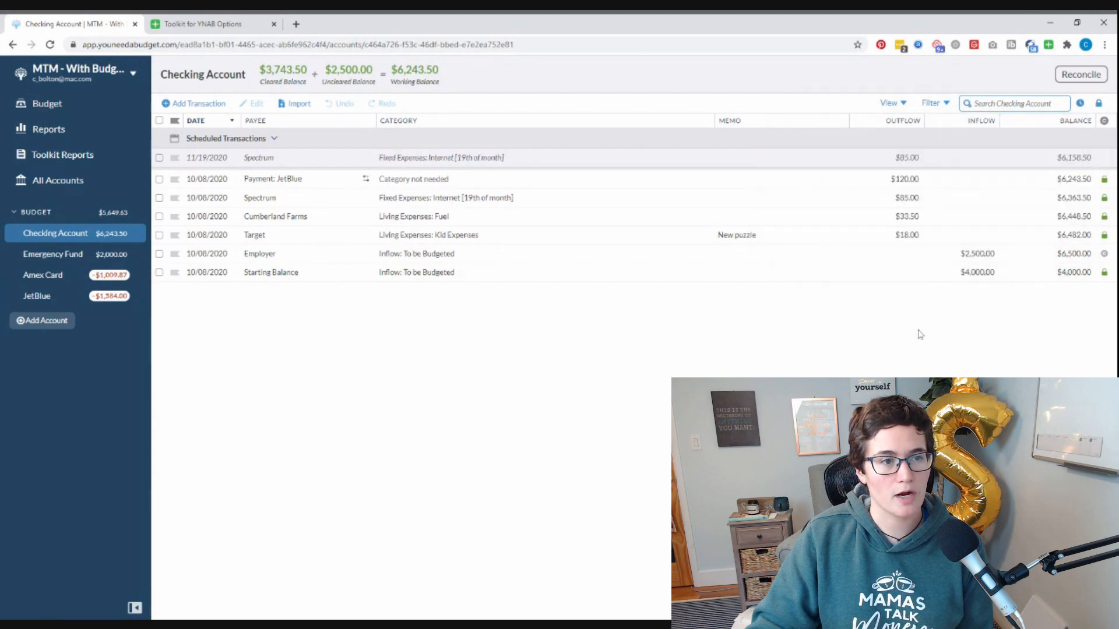
- Toggle the visibility of scheduled and reconciled transactions in the Checking Account off and back on
left_click(1080, 105)
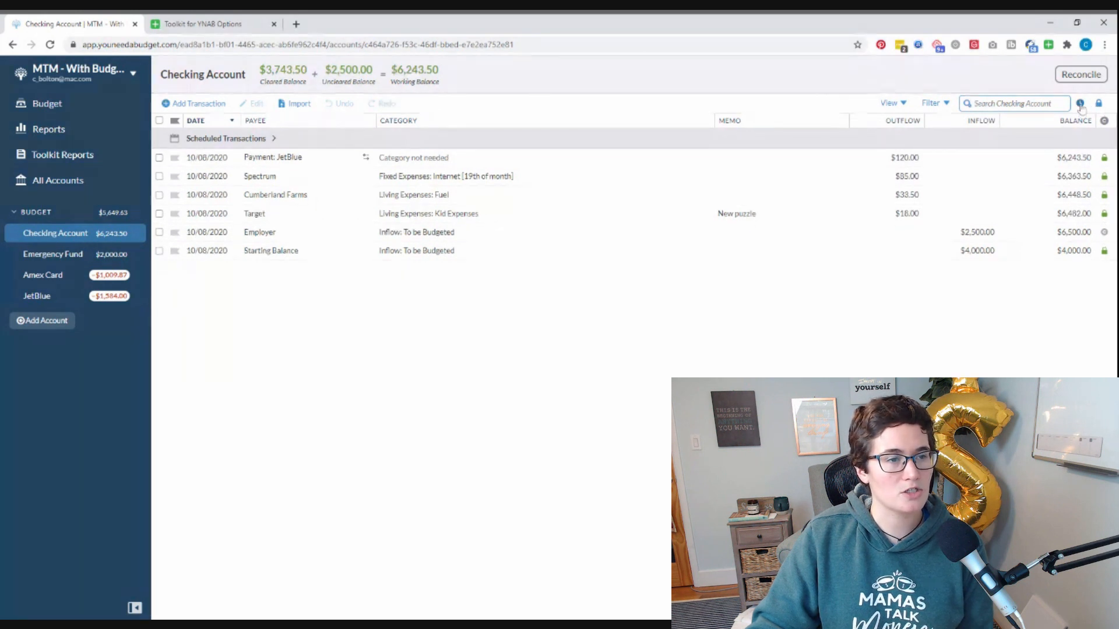
left_click(1079, 104)
left_click(1080, 106)
left_click(1080, 106)
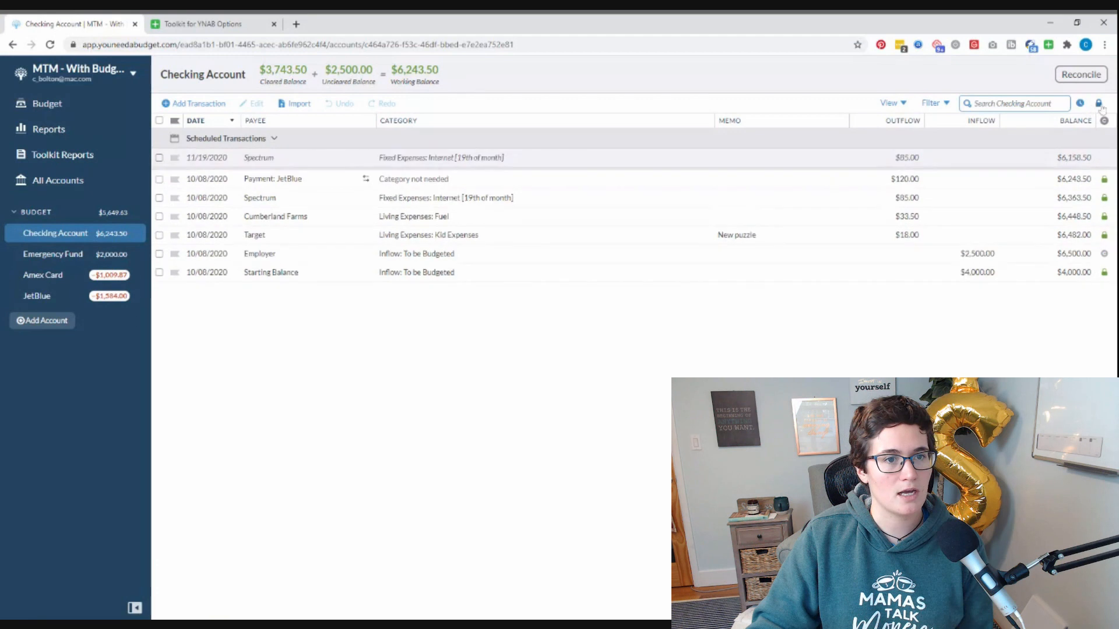
left_click(1098, 103)
left_click(1099, 105)
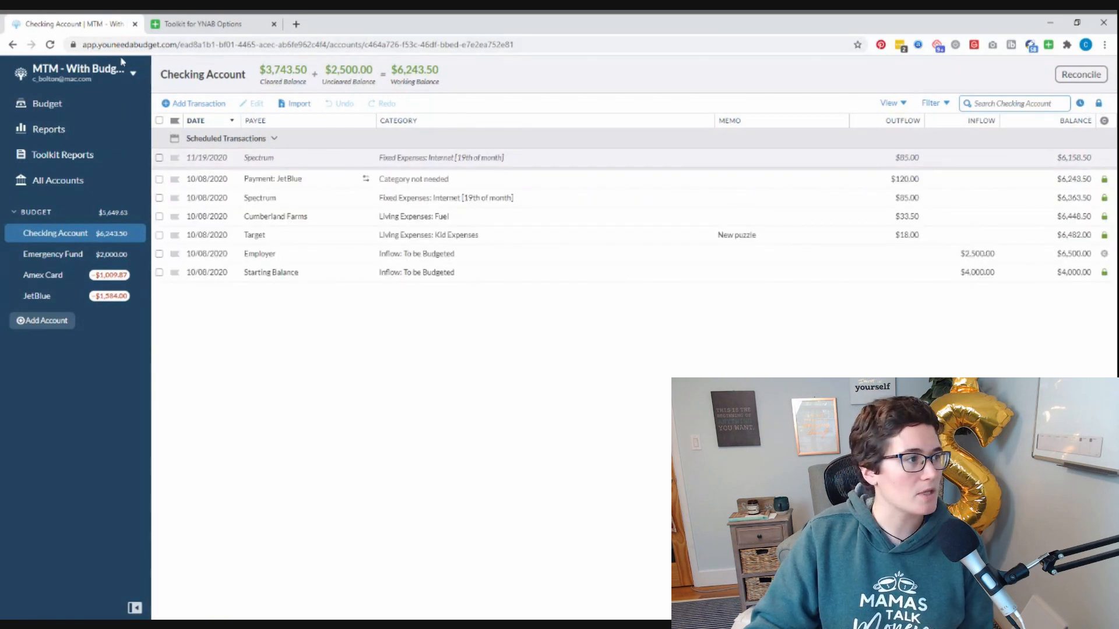
- Compare the current-month header color of the October 2020 budget with November and December 2020, and return to October
left_click(88, 105)
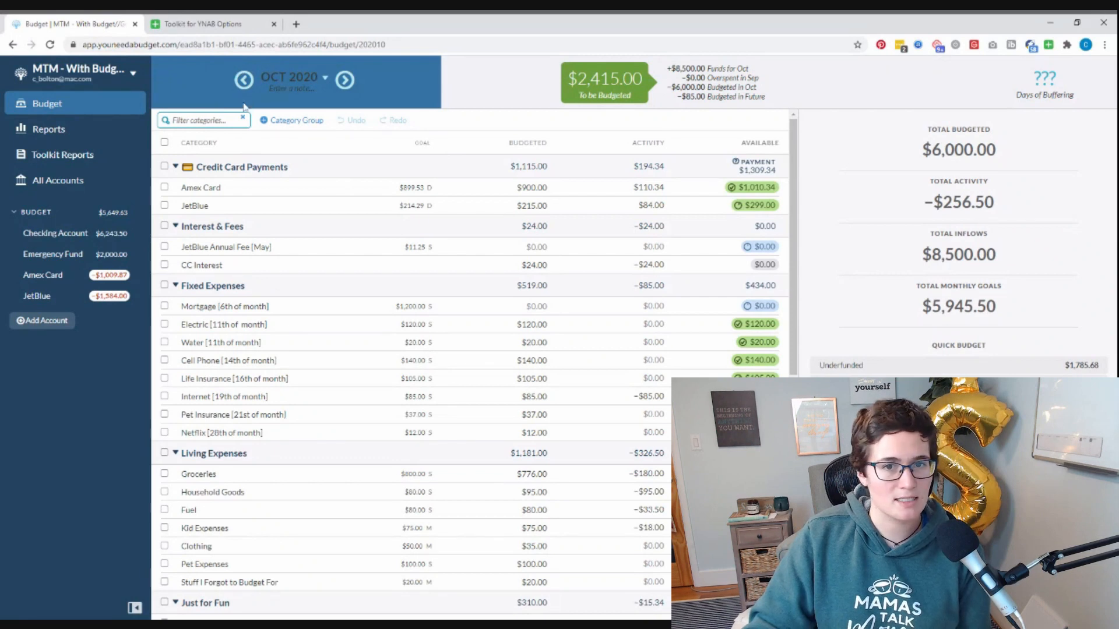
left_click(346, 81)
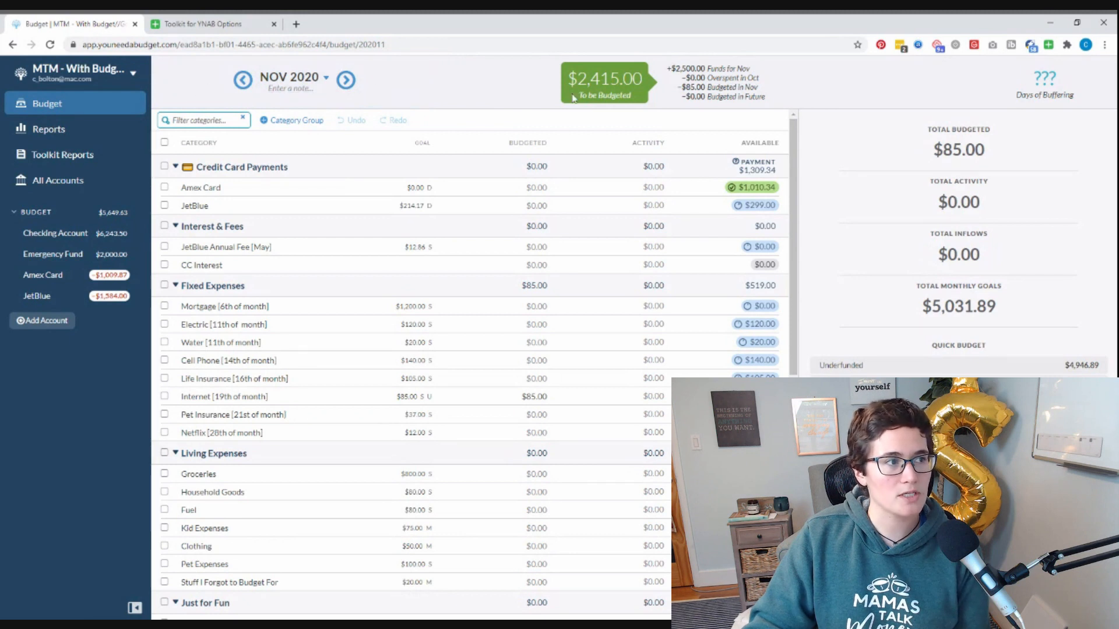
left_click(342, 89)
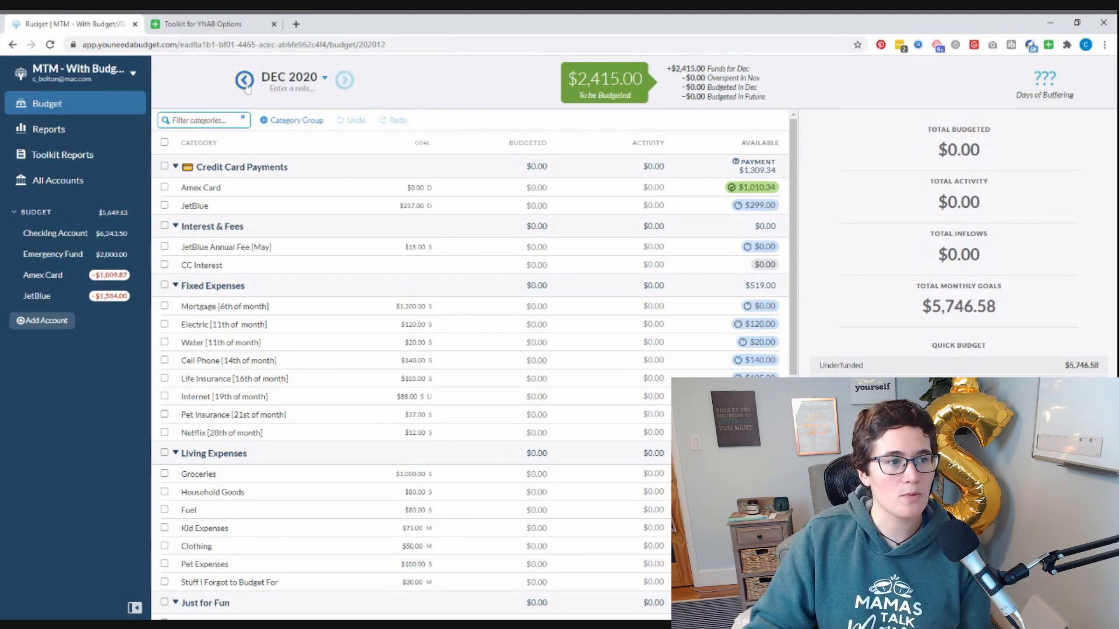
left_click(245, 82)
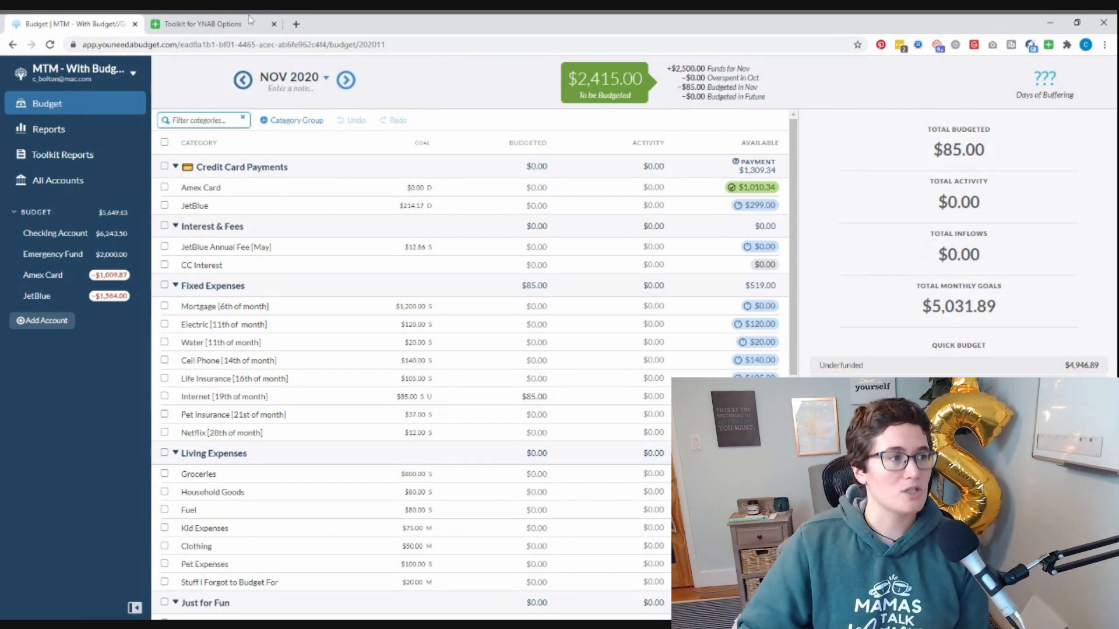
left_click(243, 81)
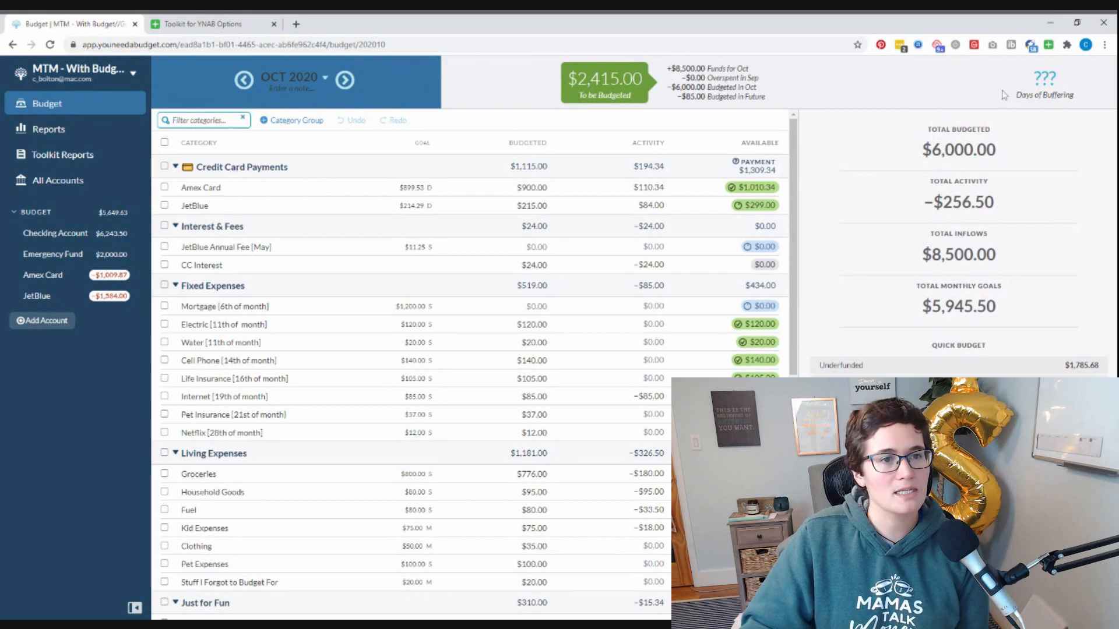
- Examine the Days of Buffering metric in the October 2020 budget, highlighting its value
double_click(1043, 79)
left_click(1044, 78)
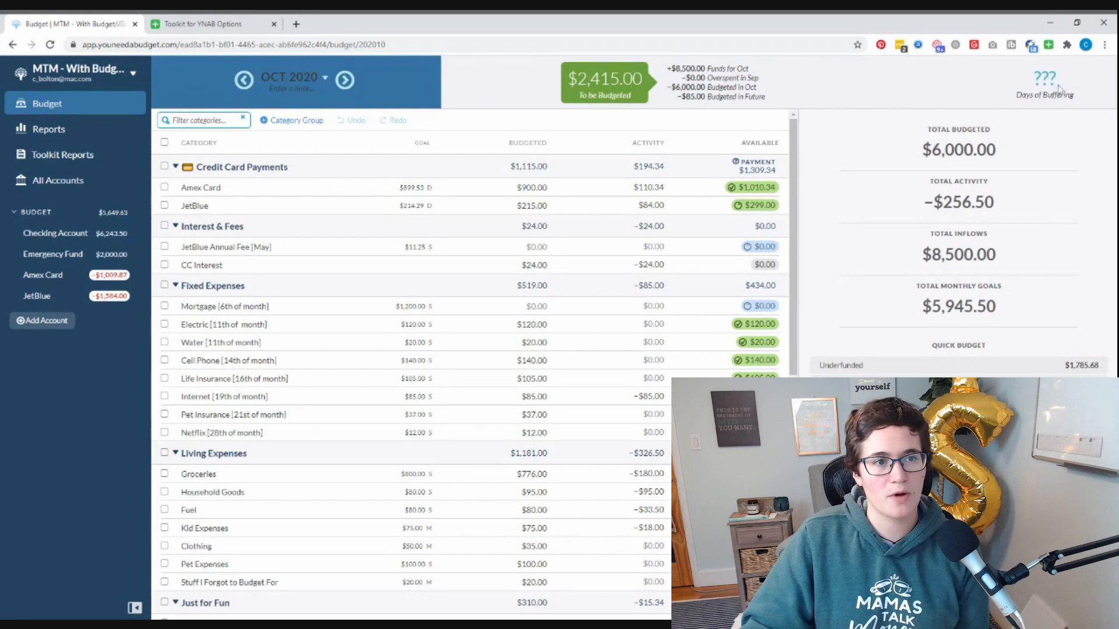
double_click(1043, 79)
left_click_drag(1021, 87, 1059, 83)
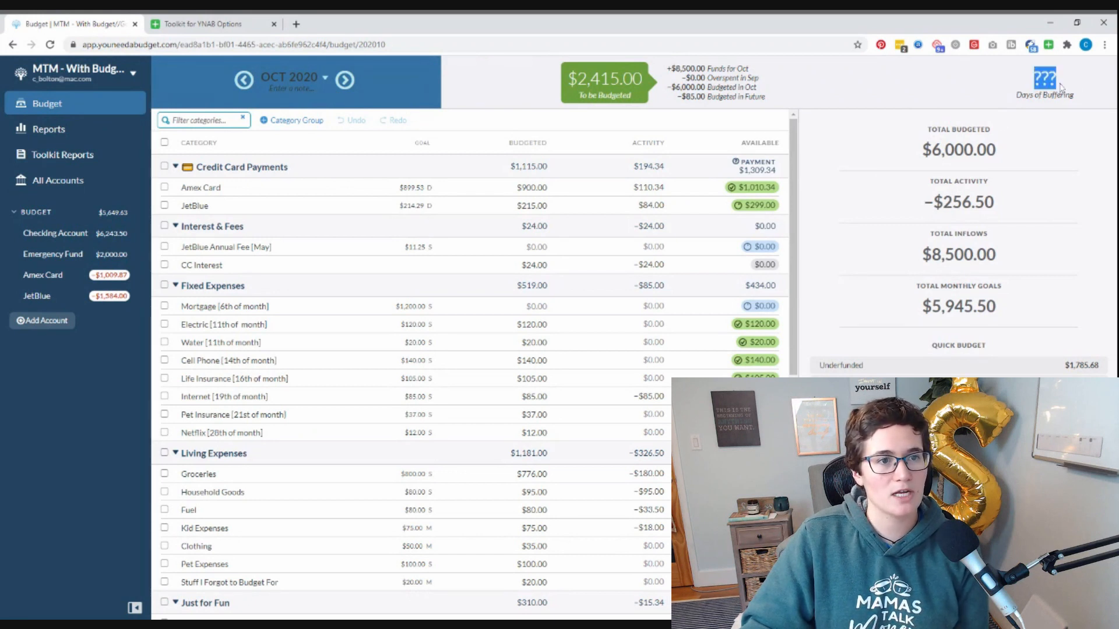
left_click(1055, 83)
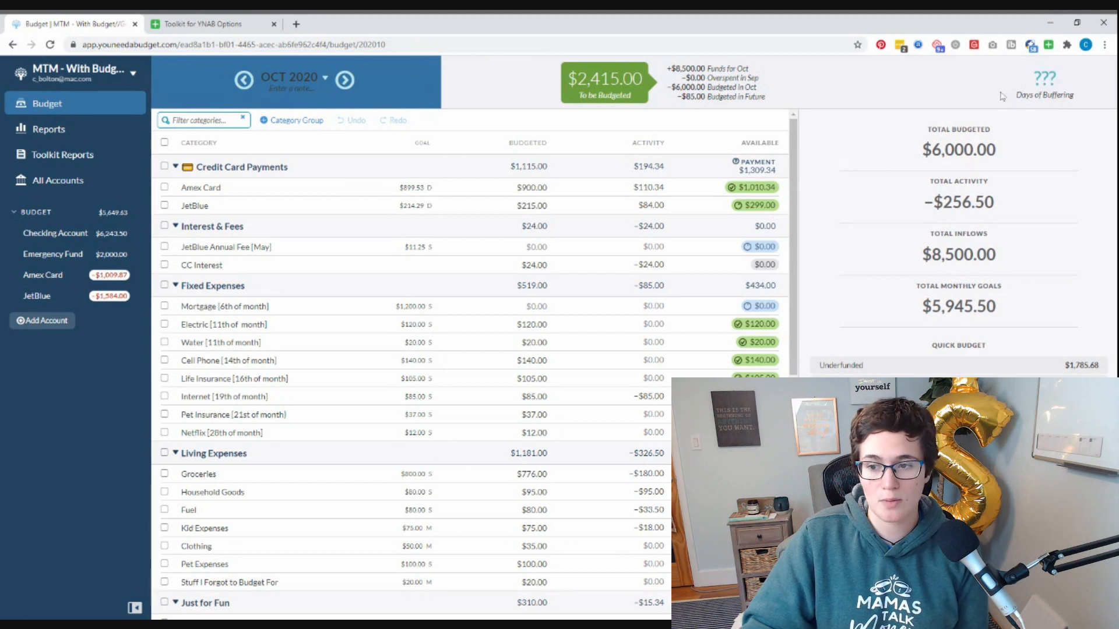
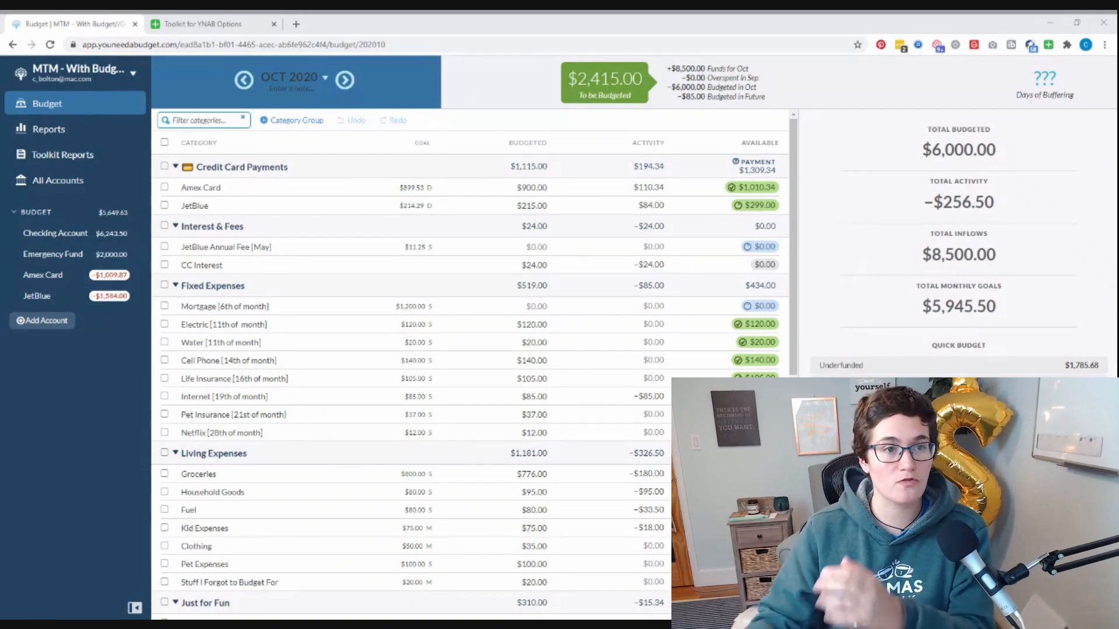
- Review the Toolkit's General Settings and Accounts Screen Settings for enabled features, and switch back to the budget
left_click(221, 25)
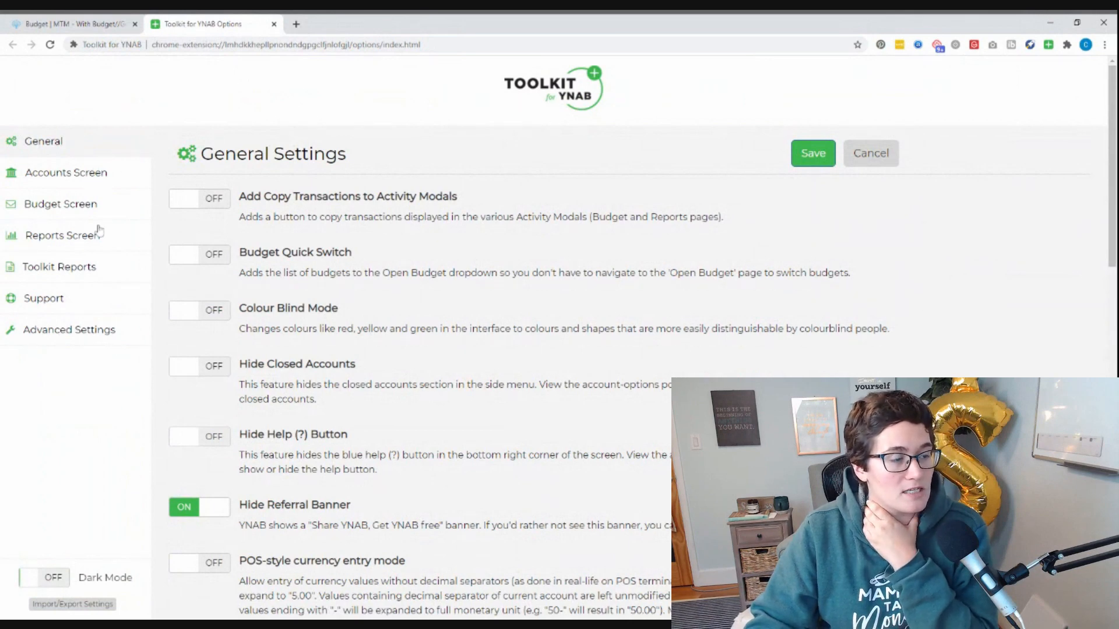
scroll(117, 426, "down", 5)
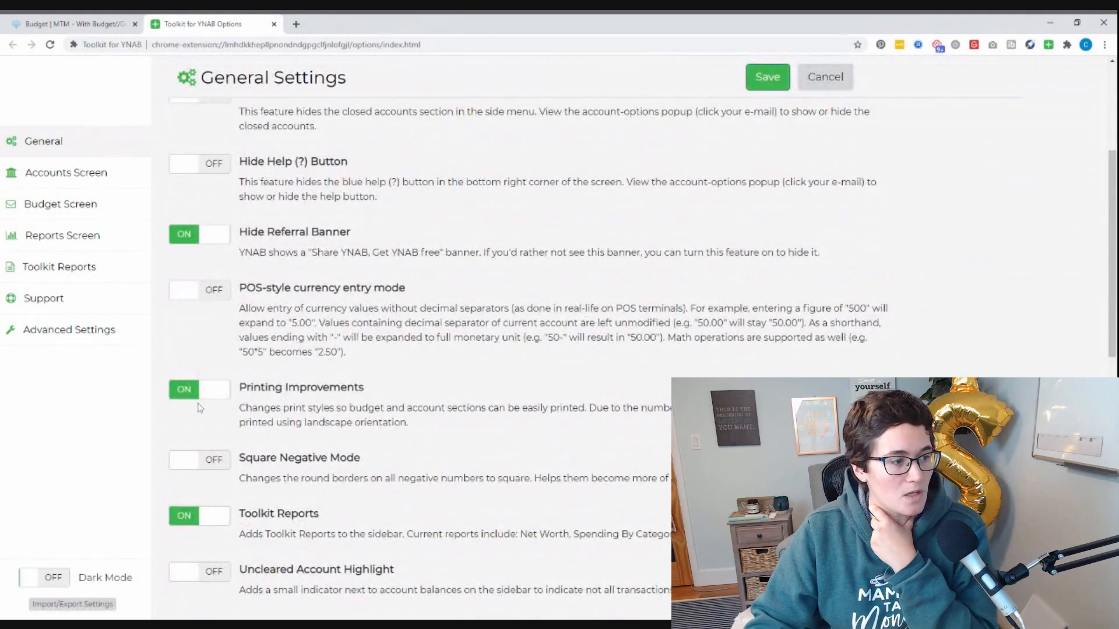
scroll(204, 466, "down", 2)
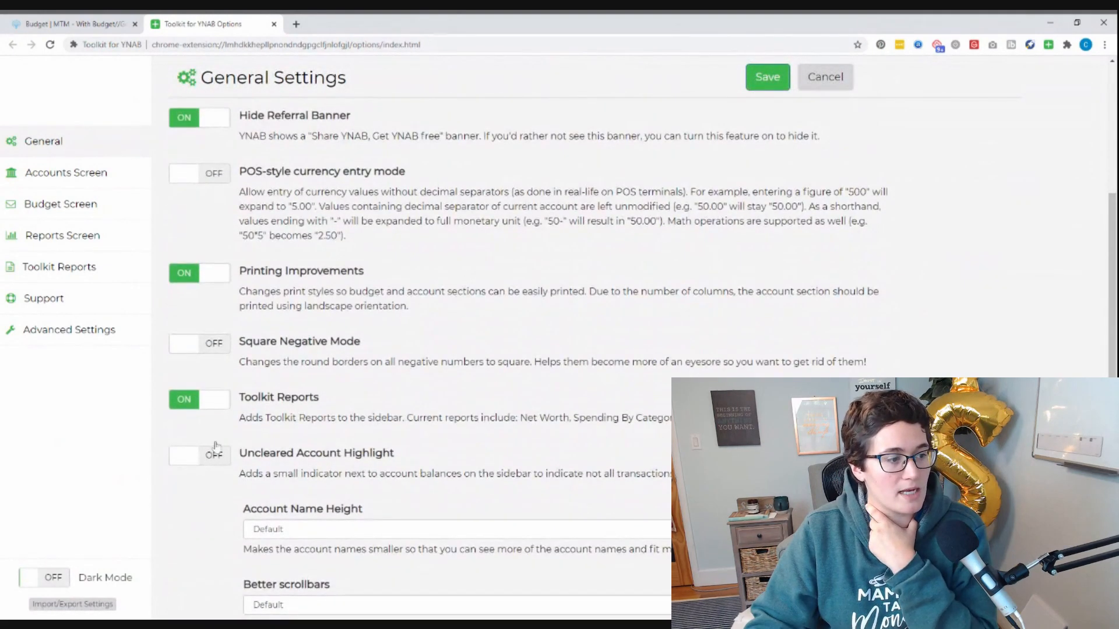
scroll(222, 400, "up", 7)
left_click(89, 181)
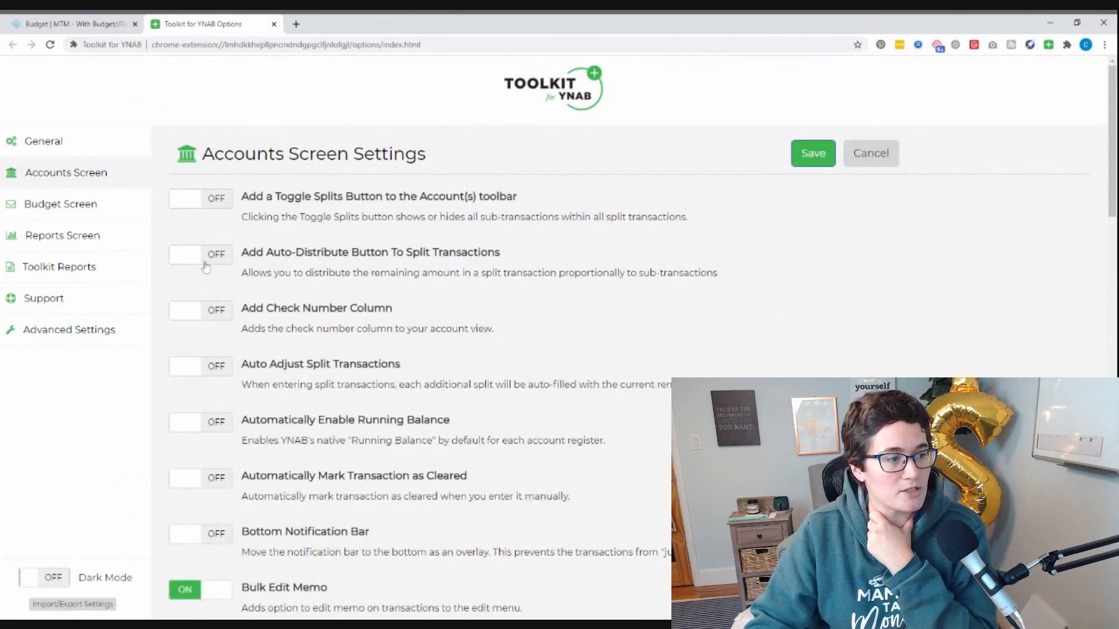
scroll(337, 292, "down", 5)
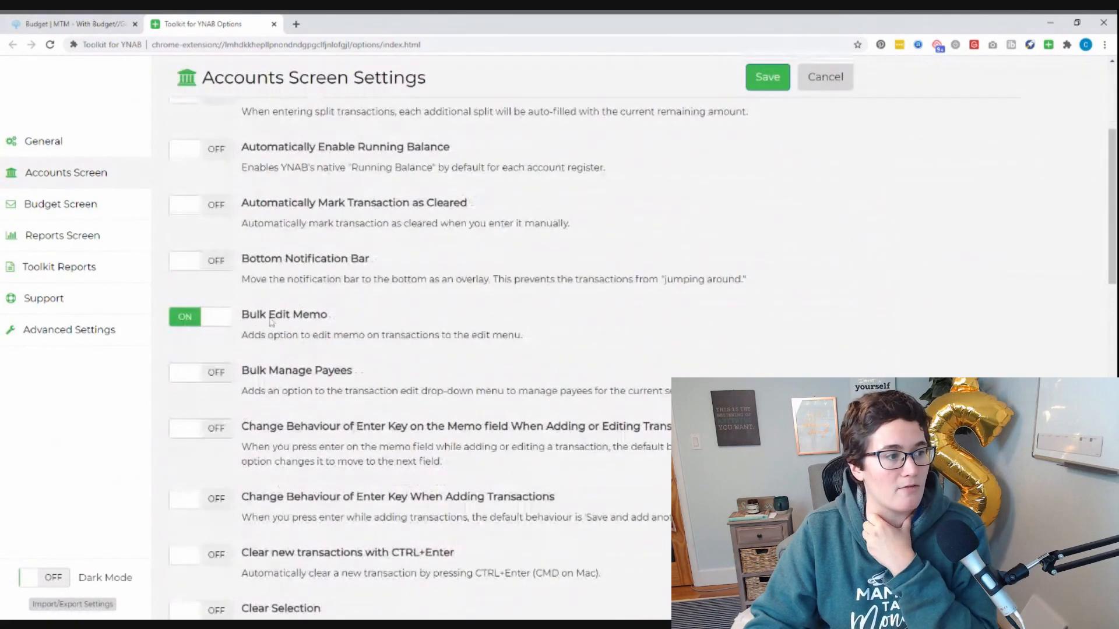
left_click(64, 25)
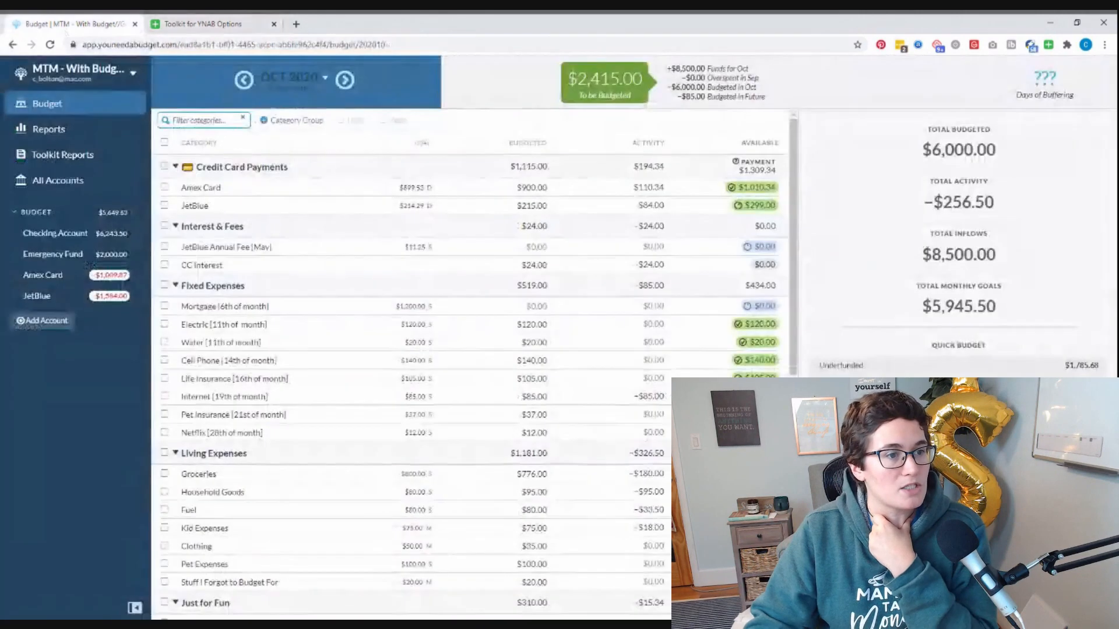
- Review the Toolkit's Budget Screen Settings and return to the October 2020 budget
left_click(196, 26)
left_click(96, 203)
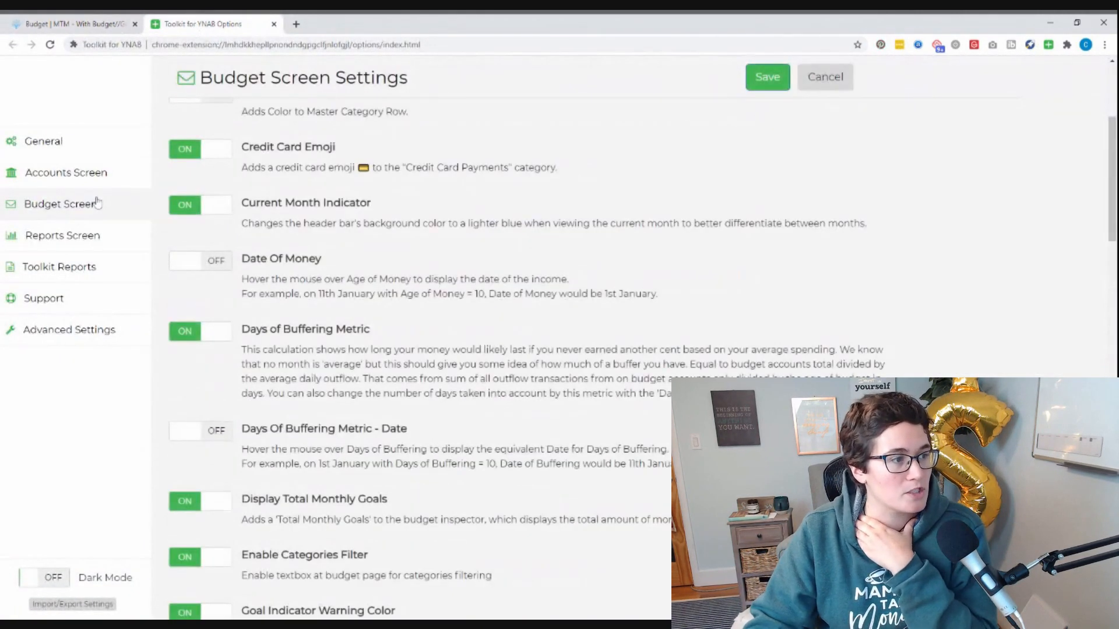
scroll(295, 136, "up", 4)
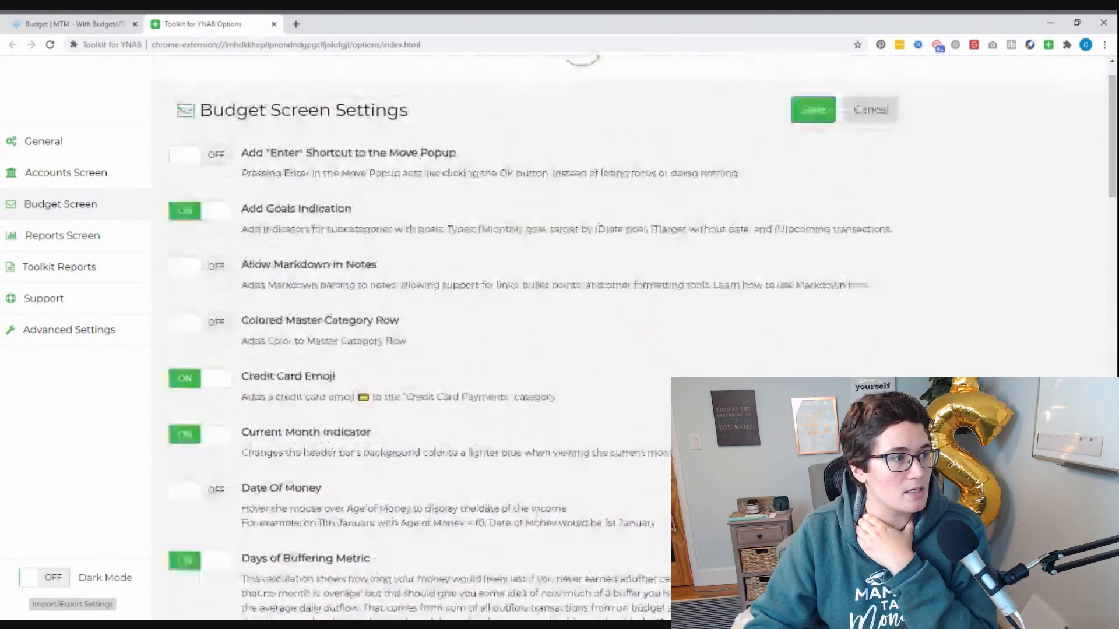
scroll(295, 136, "down", 2)
scroll(295, 136, "down", 4)
scroll(295, 136, "up", 7)
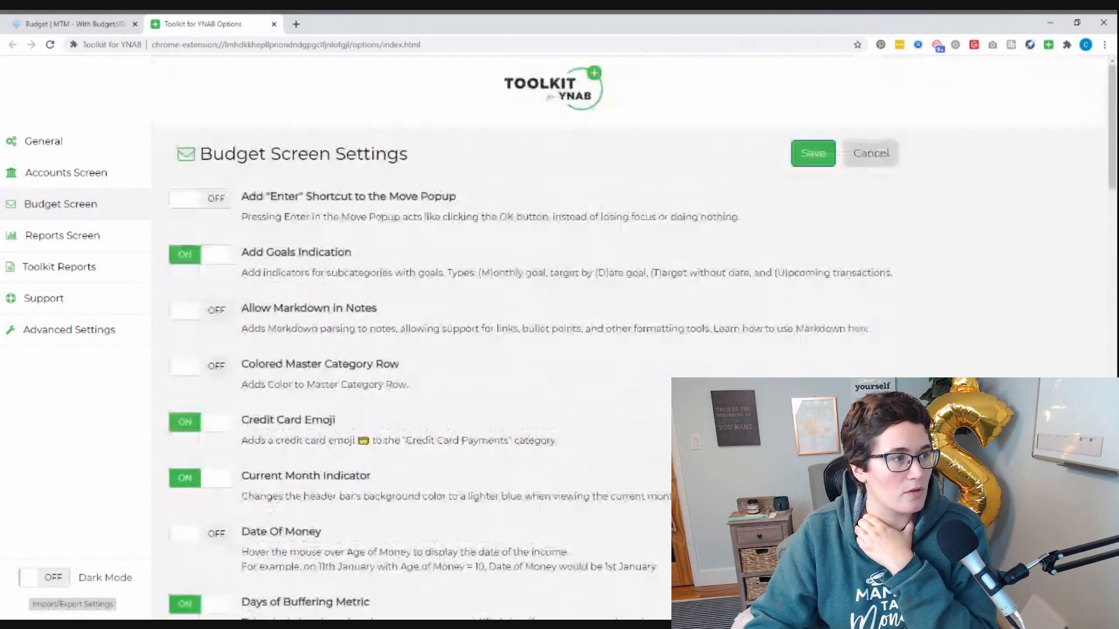
left_click(79, 20)
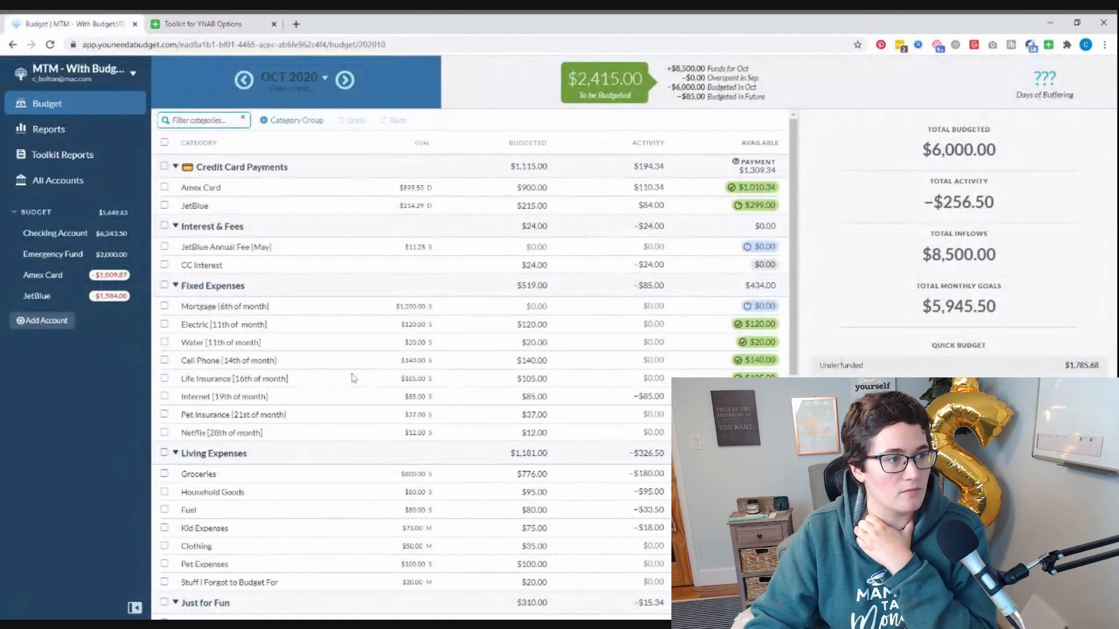
- Review the Toolkit's budget options from the Days of Buffering Metric down to Link to Inflows, and switch back to the October 2020 budget
left_click(192, 23)
scroll(299, 342, "down", 1)
scroll(299, 342, "down", 7)
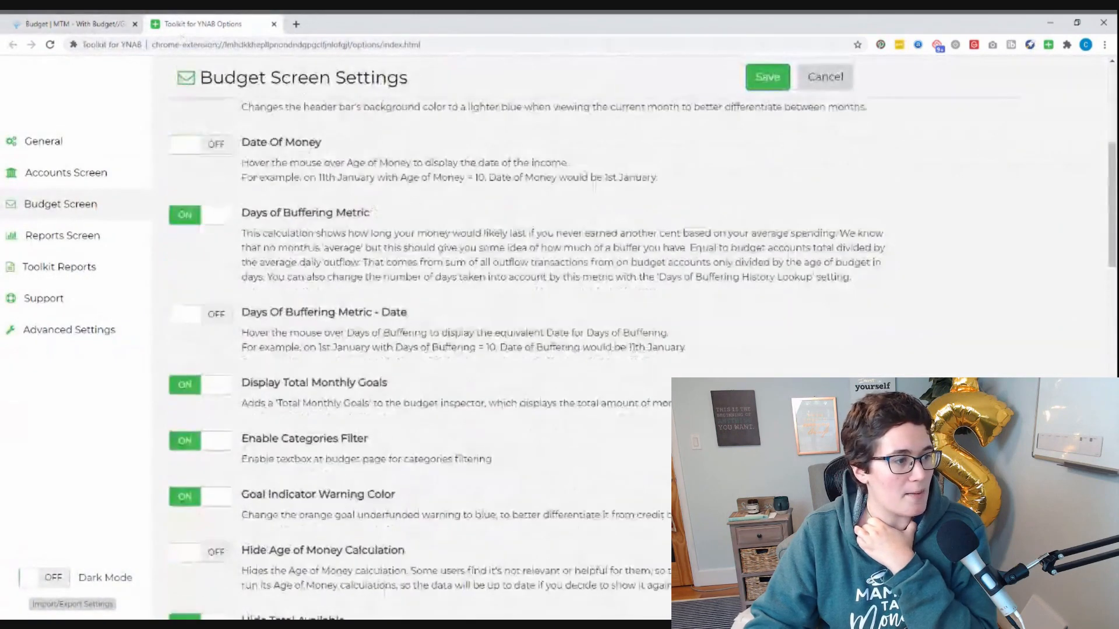
scroll(298, 341, "down", 1)
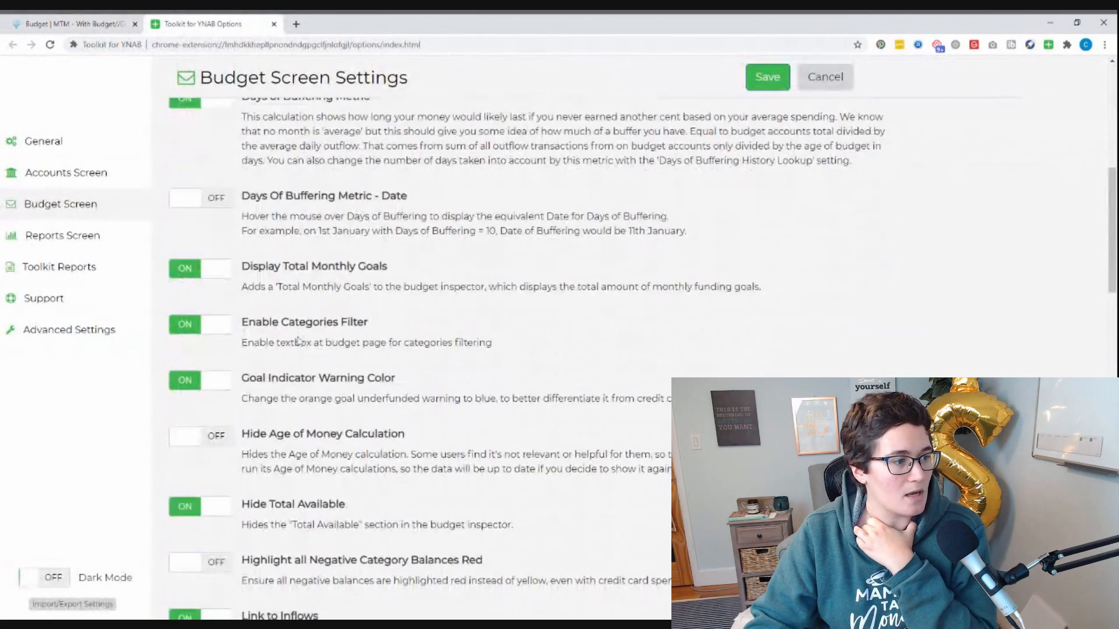
scroll(298, 342, "down", 1)
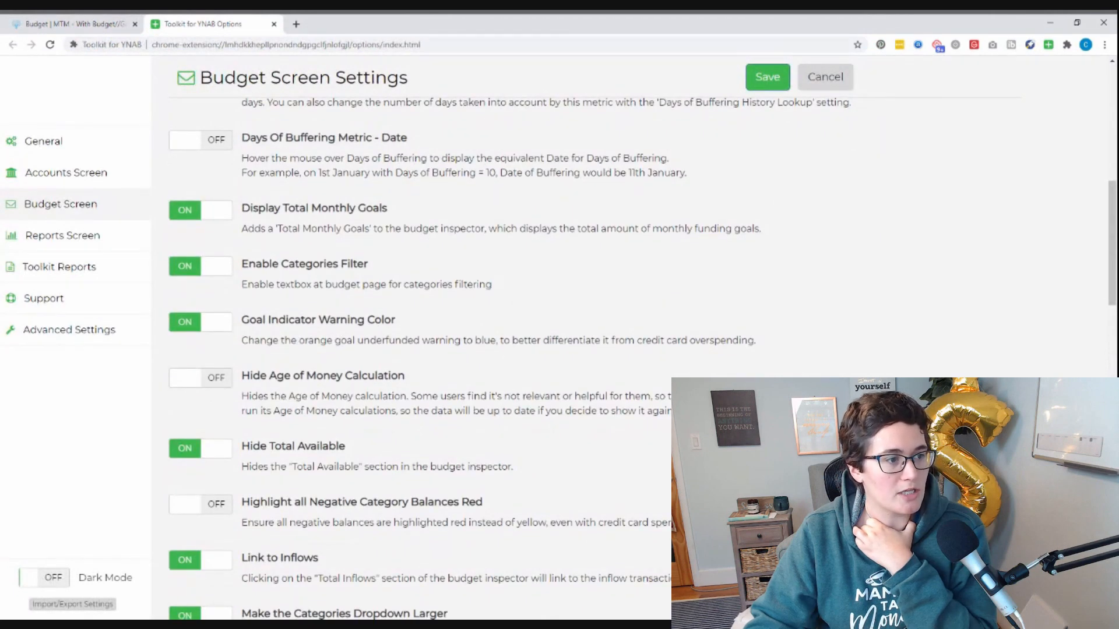
left_click(114, 28)
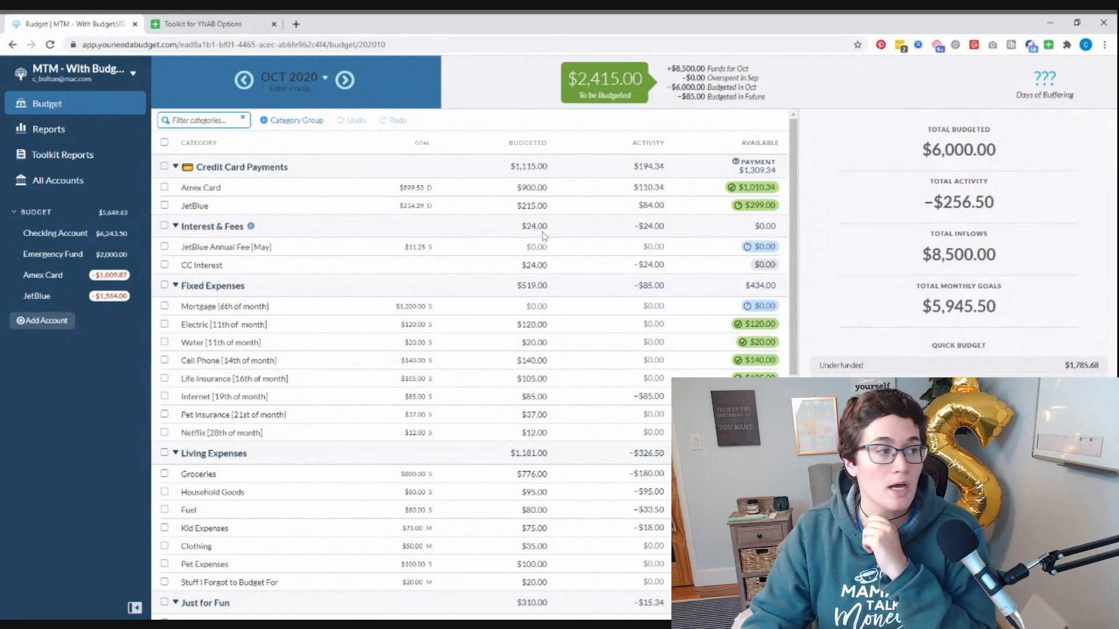
- Add a $450 inflow transaction to the Checking Account with payee IRS Tax Refund and category Inflow: To be Budgeted
left_click(70, 240)
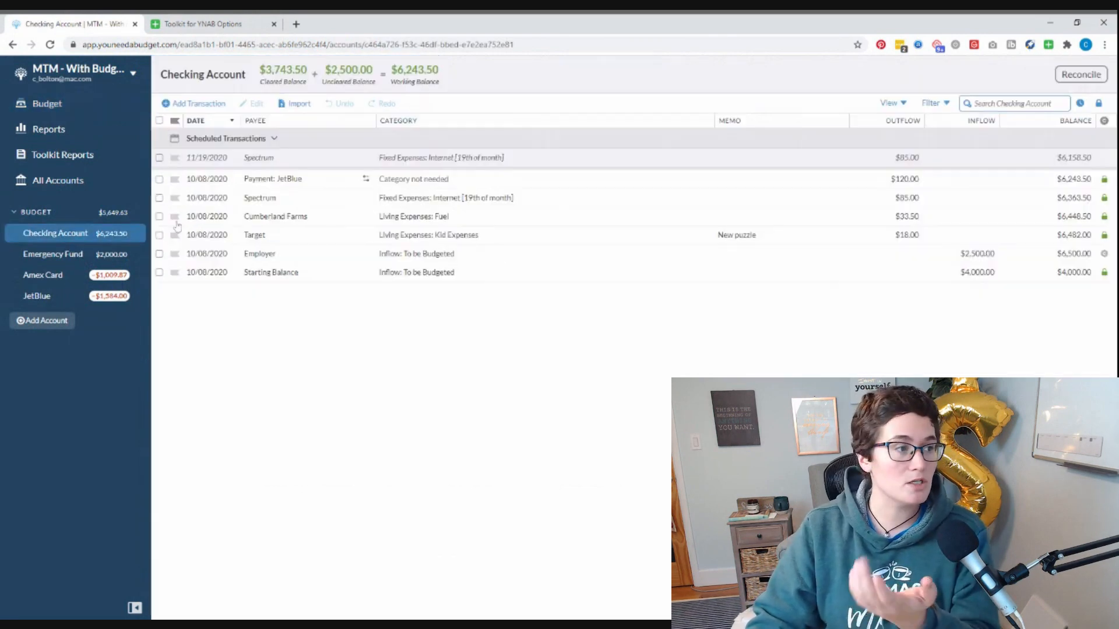
left_click(198, 105)
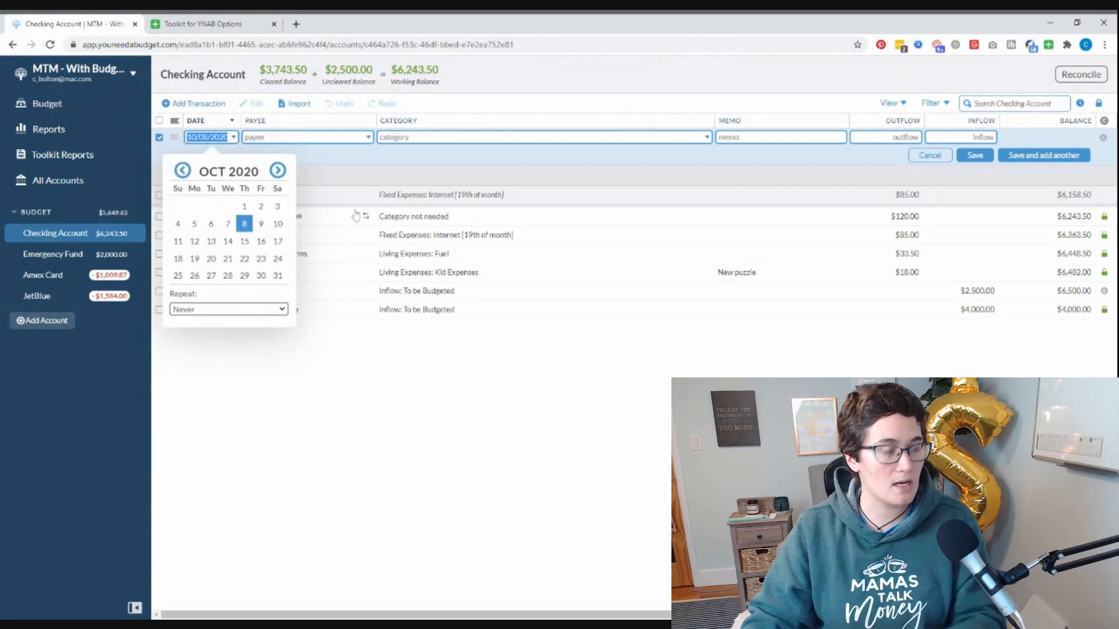
key("Tab")
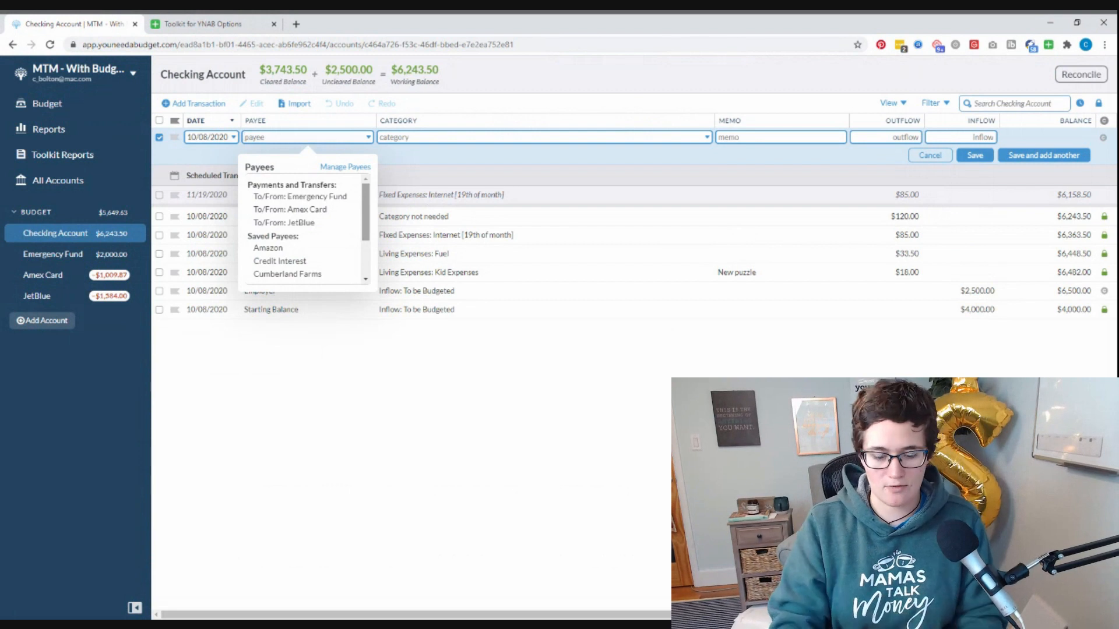
type("IR")
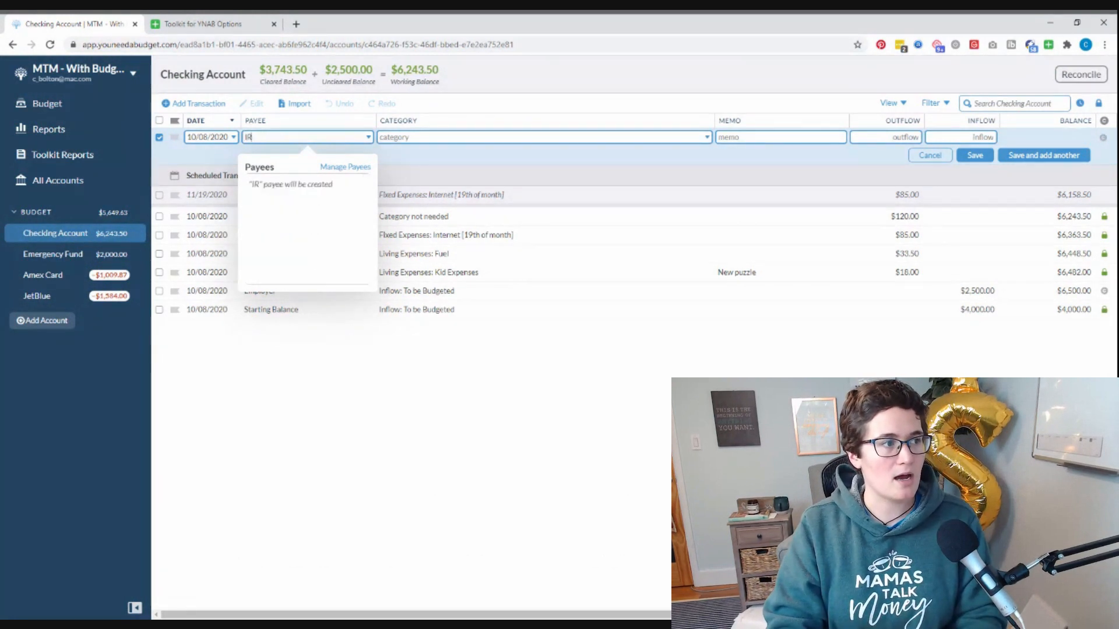
type("S Tax Refund")
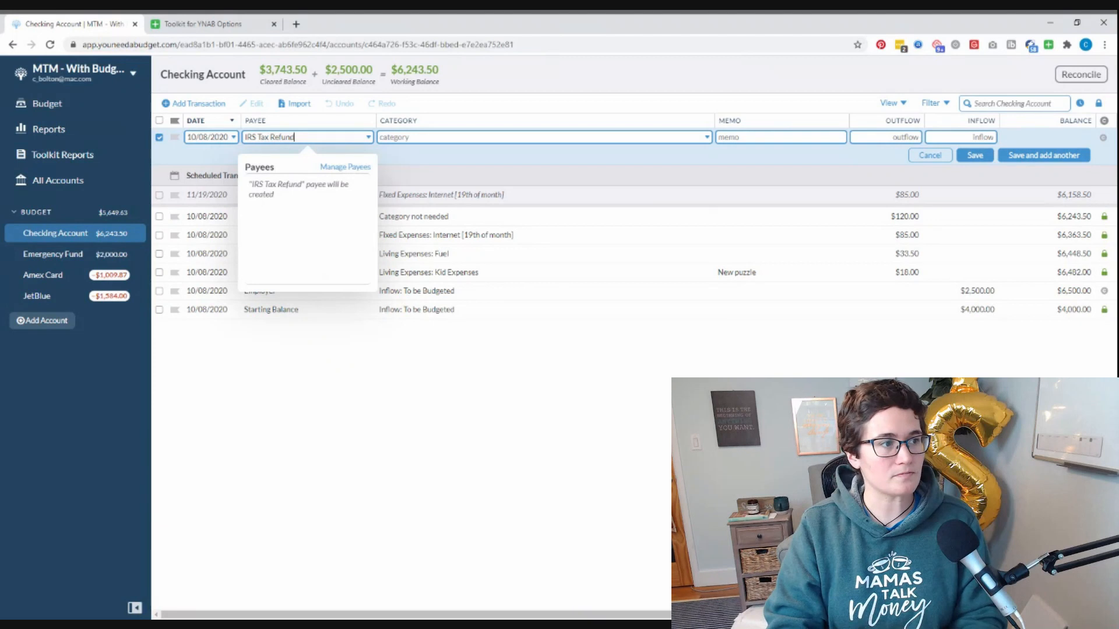
key("Tab")
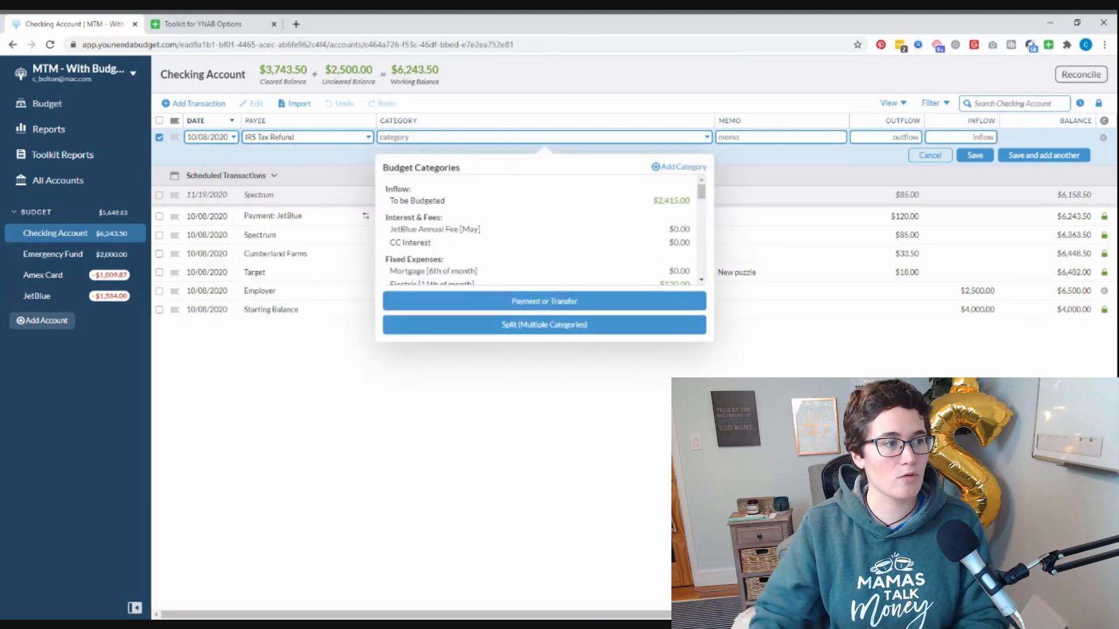
left_click(397, 202)
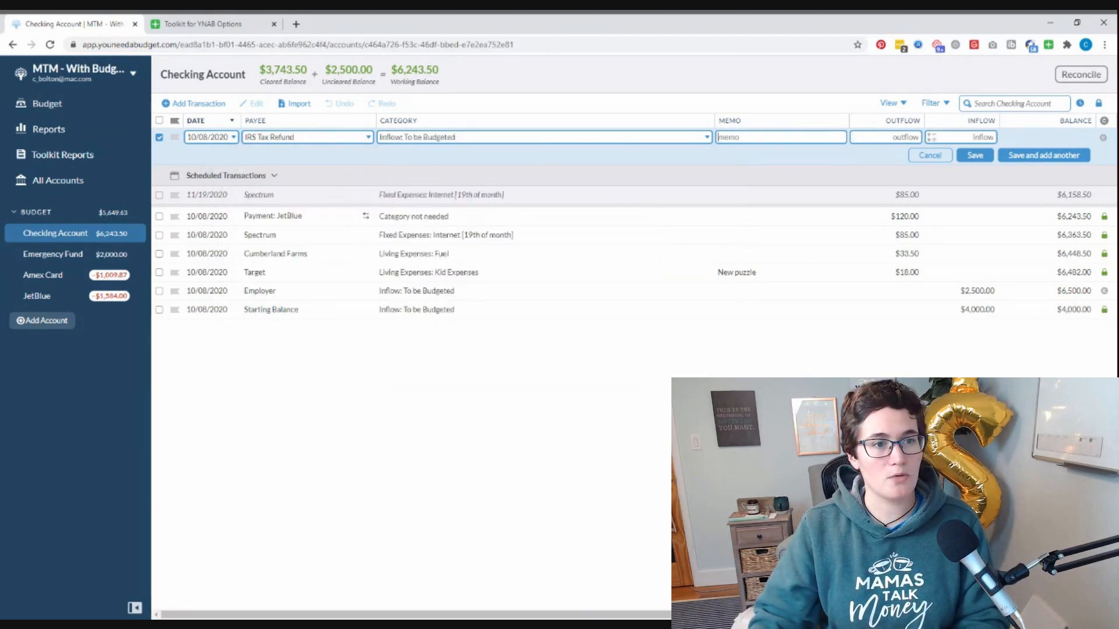
left_click(991, 137)
type("450")
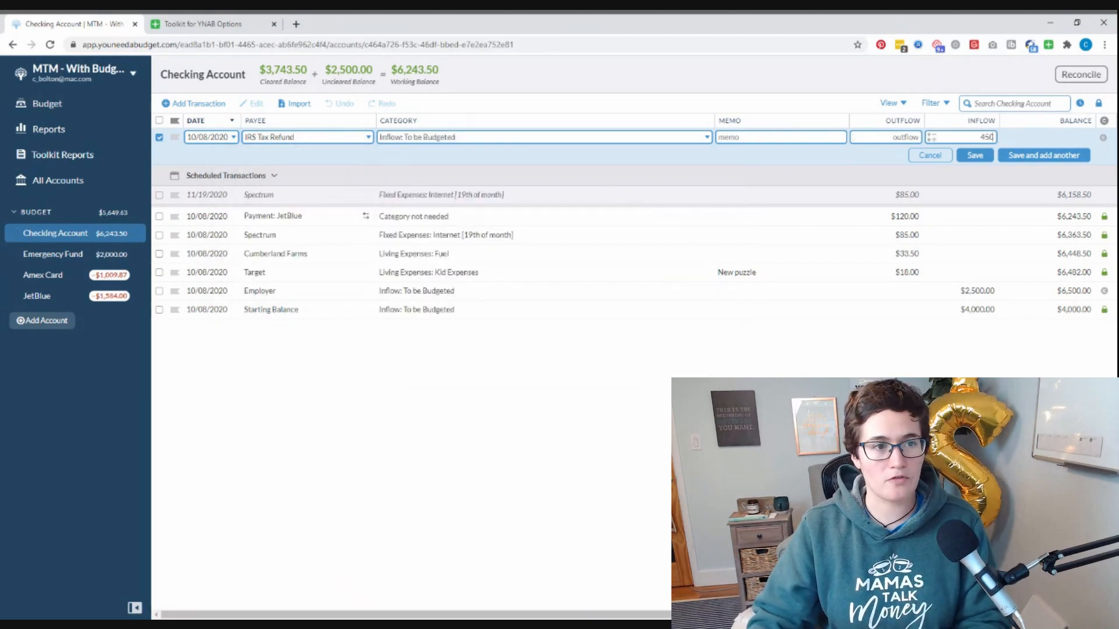
left_click(985, 159)
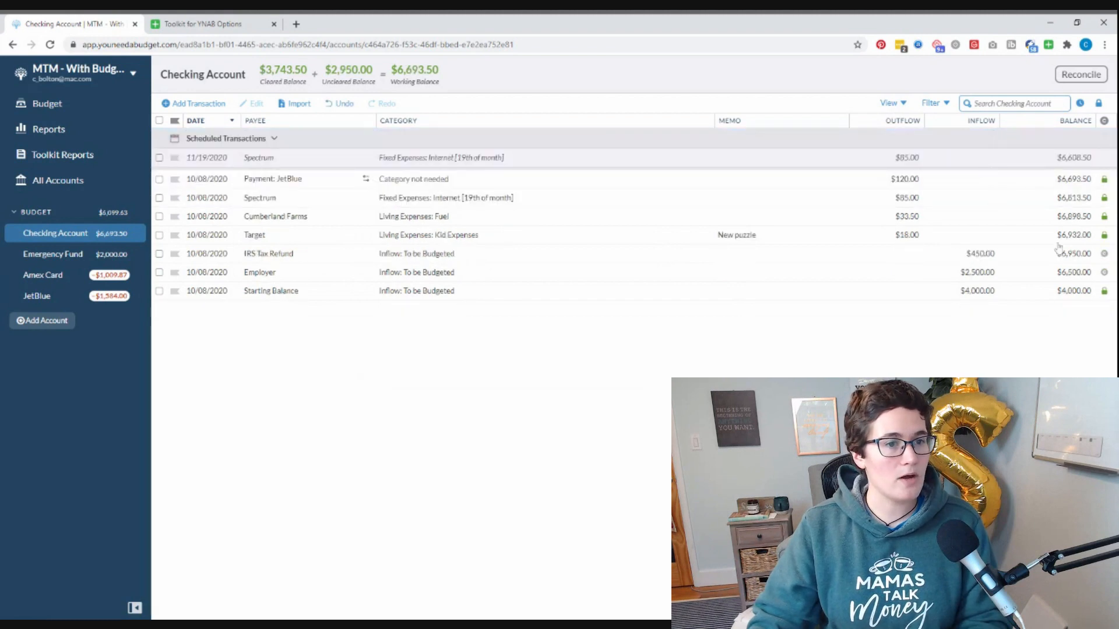
- Fund the Mortgage category in the November 2020 budget with its underfunded amount of $1,200.00
left_click(87, 113)
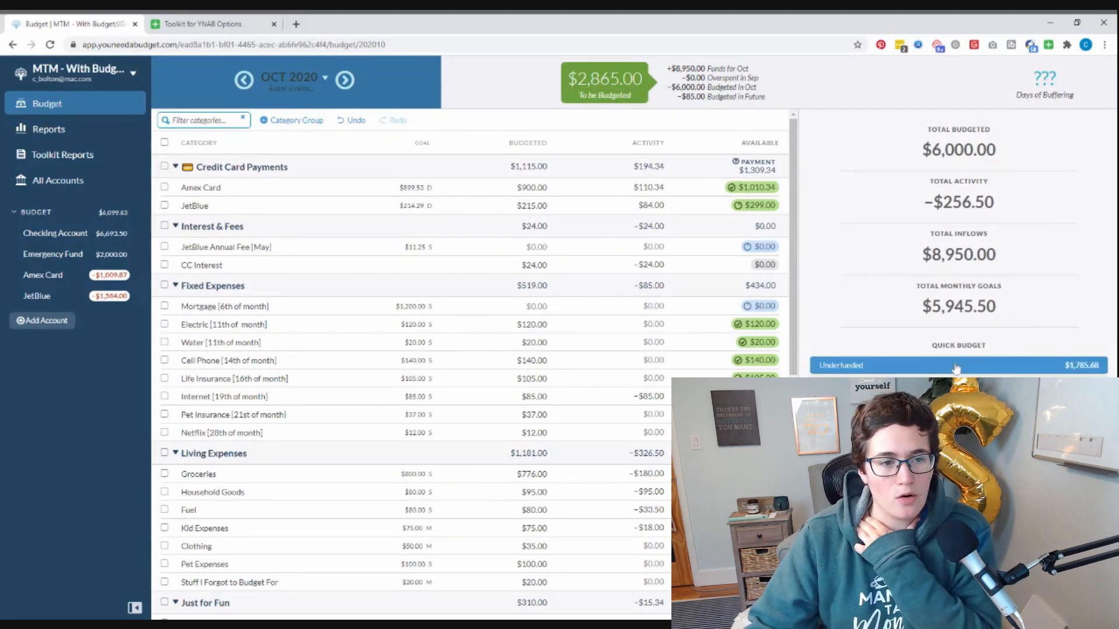
left_click(345, 89)
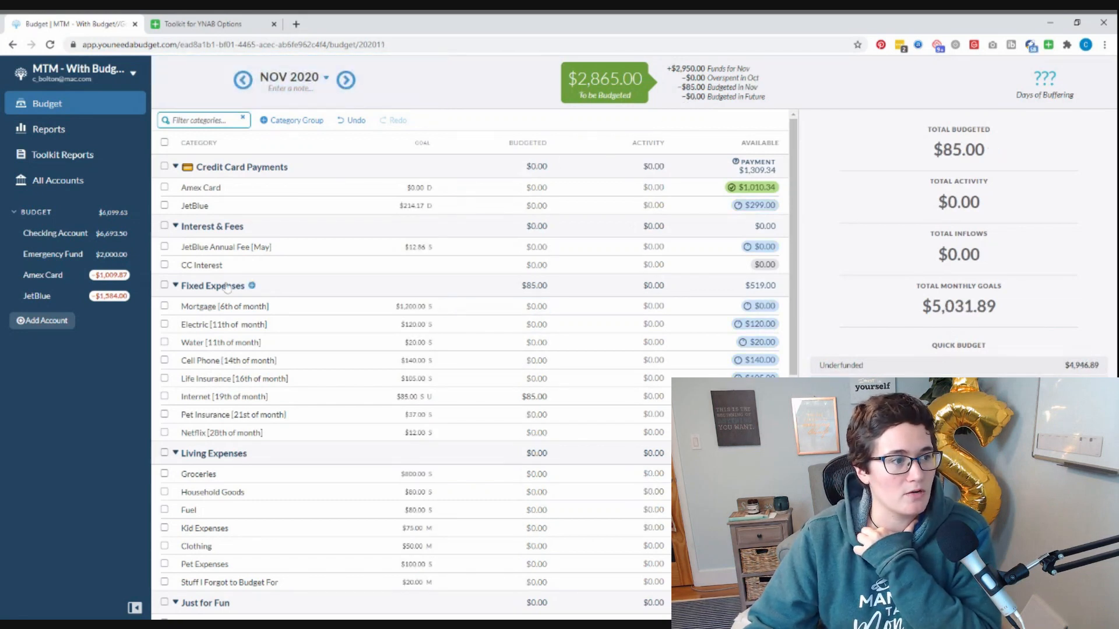
left_click(451, 306)
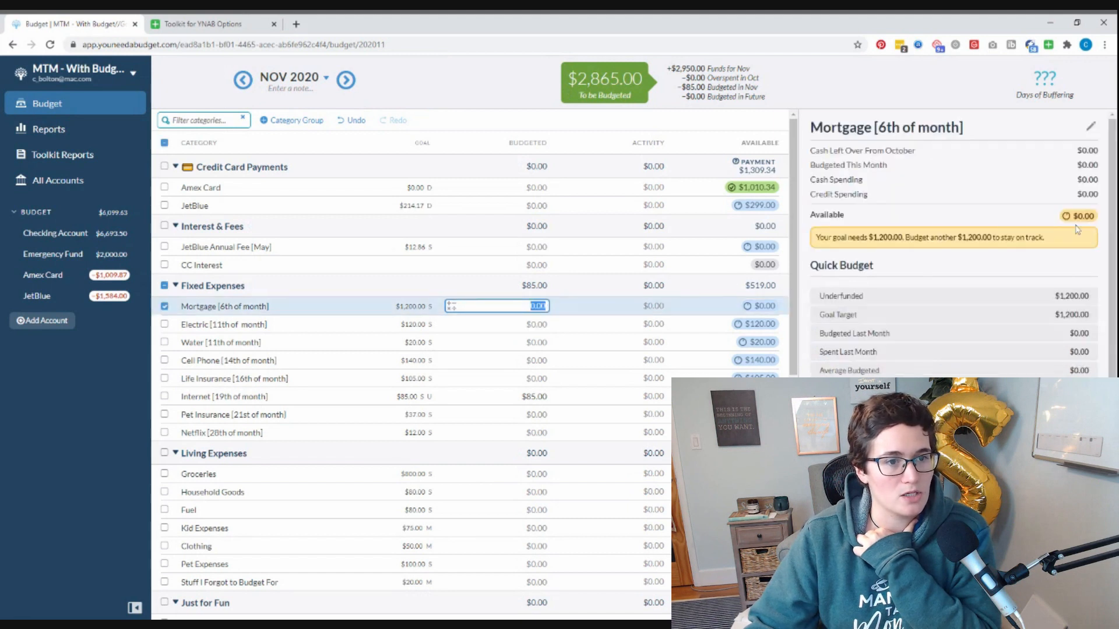
left_click(947, 296)
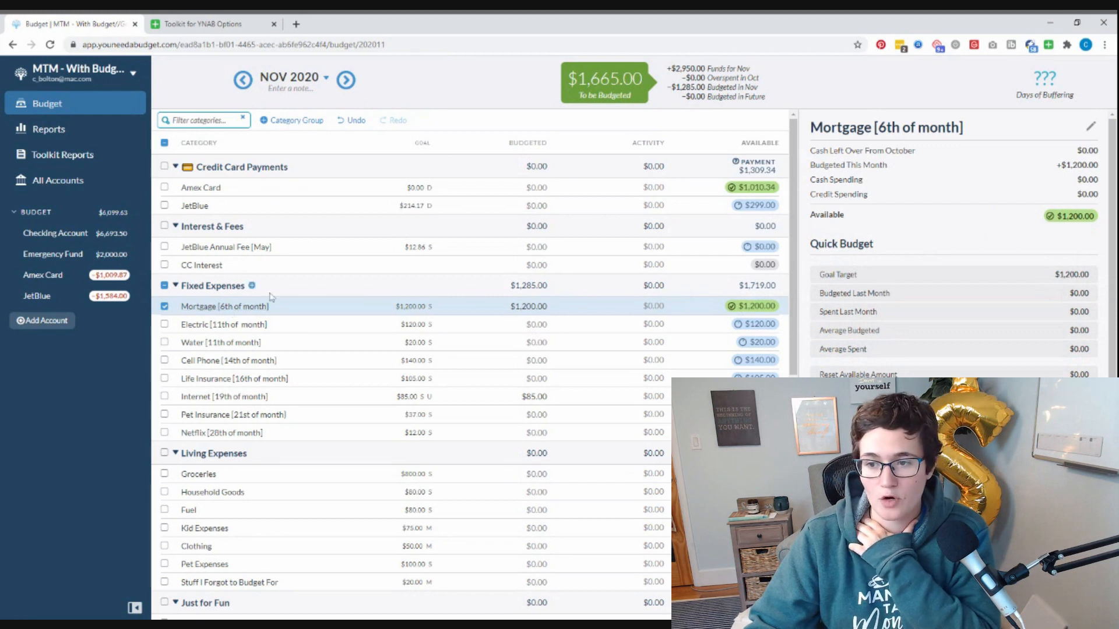
left_click(524, 325)
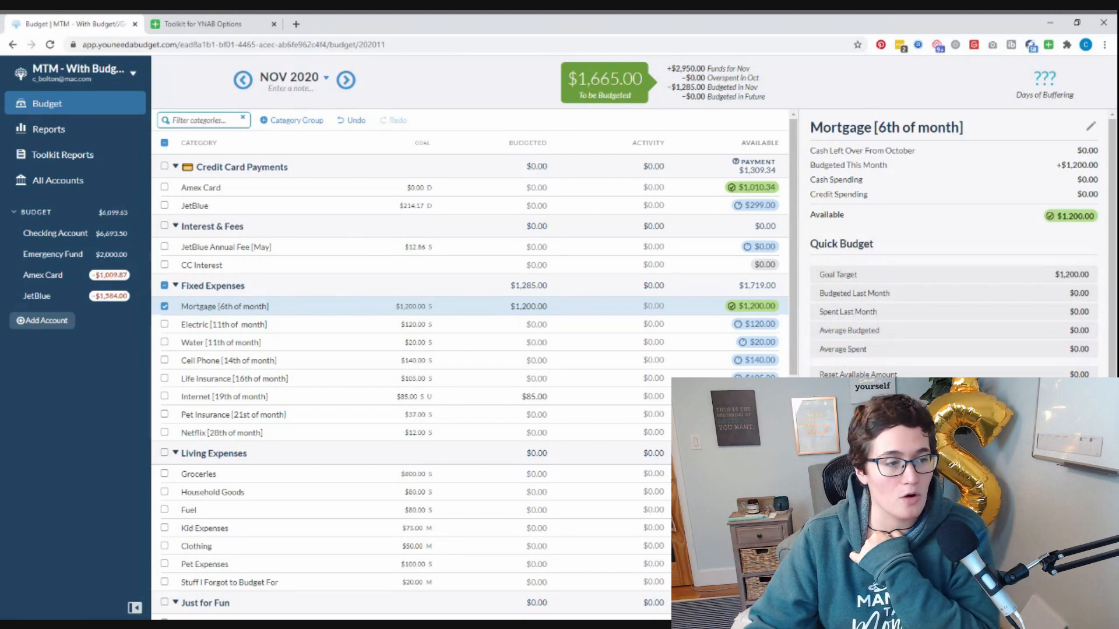
- Examine the goals and available amounts of the November 2020 categories down to Emergency Savings, including the Clothing category's details
scroll(494, 320, "down", 3)
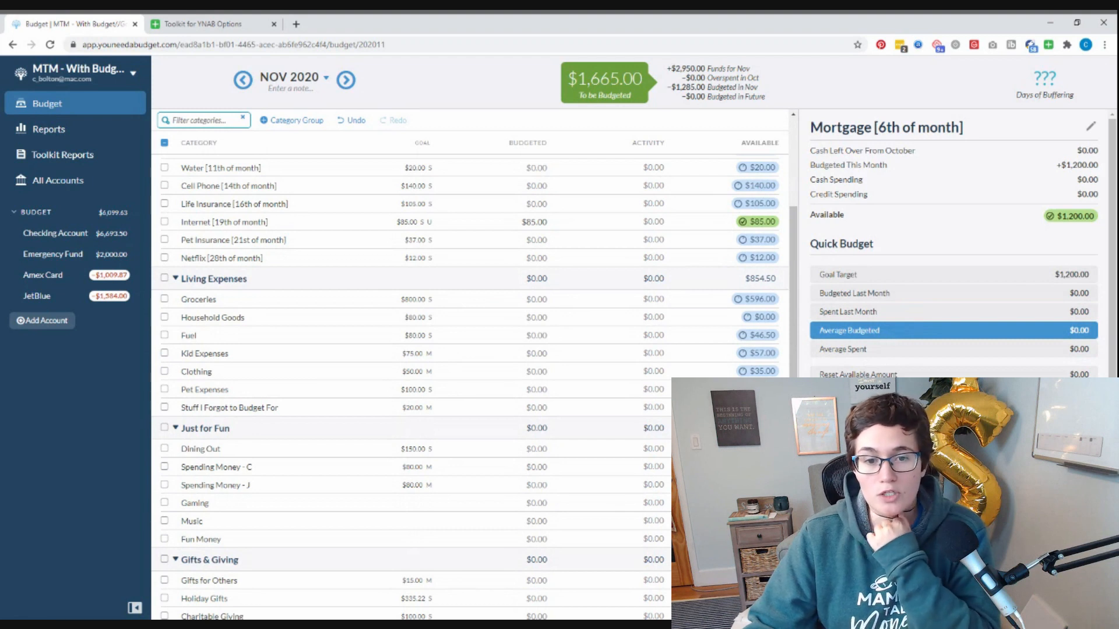
left_click(105, 75)
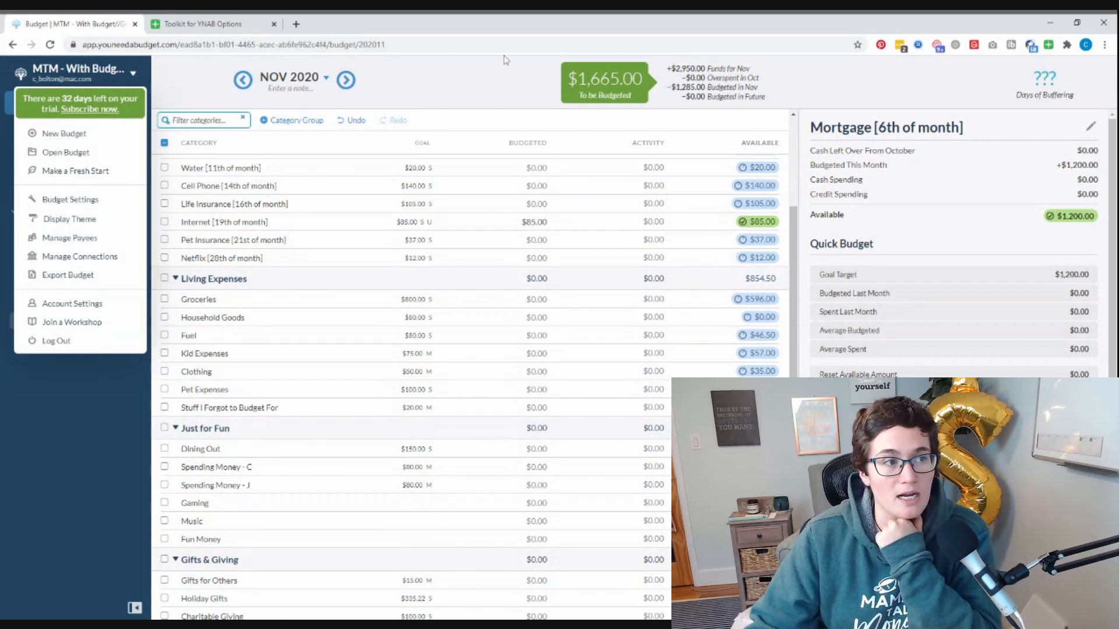
left_click(500, 82)
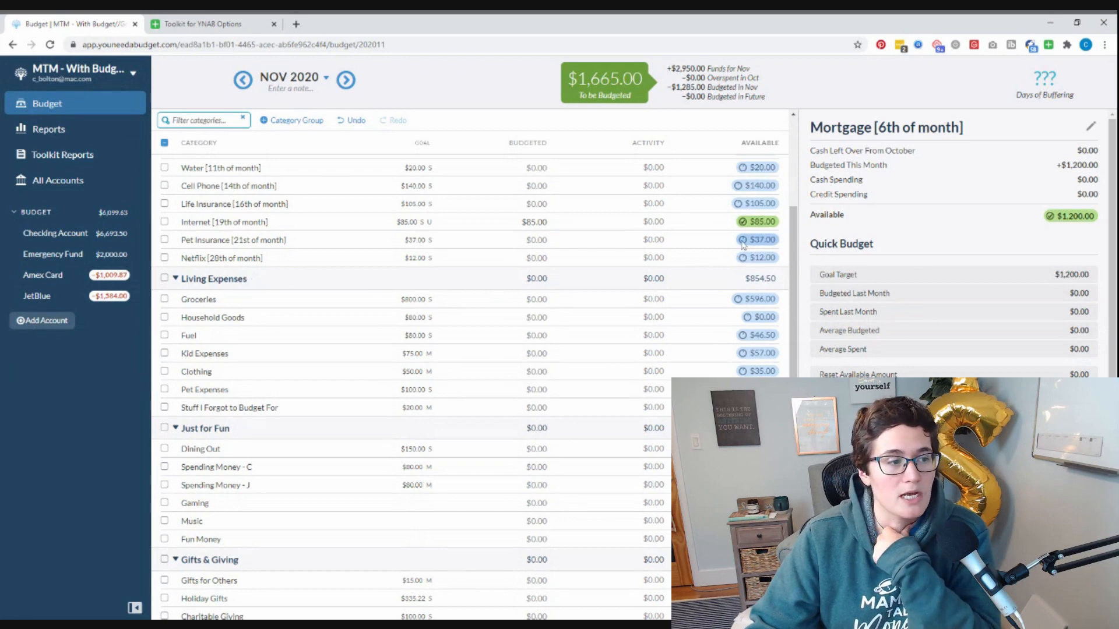
scroll(748, 297, "down", 2)
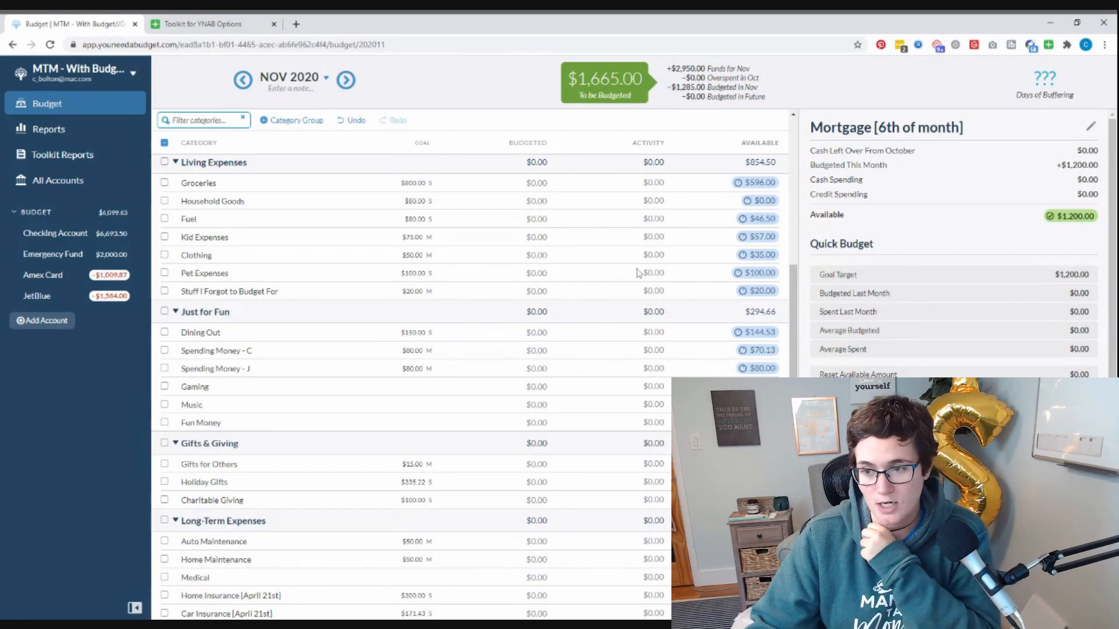
scroll(642, 268, "up", 1)
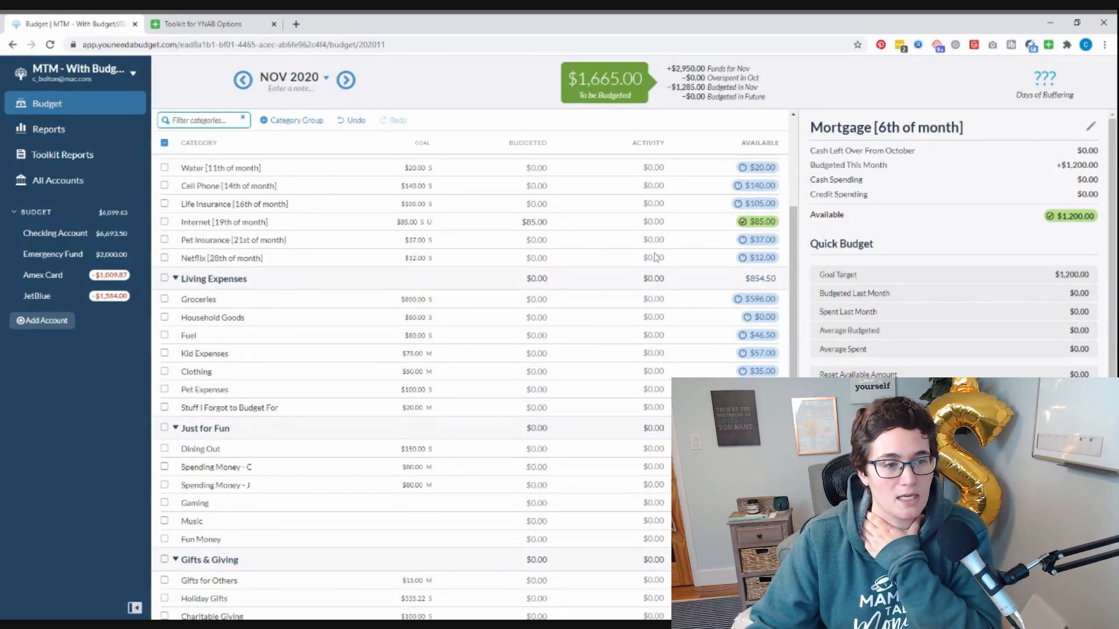
scroll(641, 294, "down", 1)
left_click(542, 313)
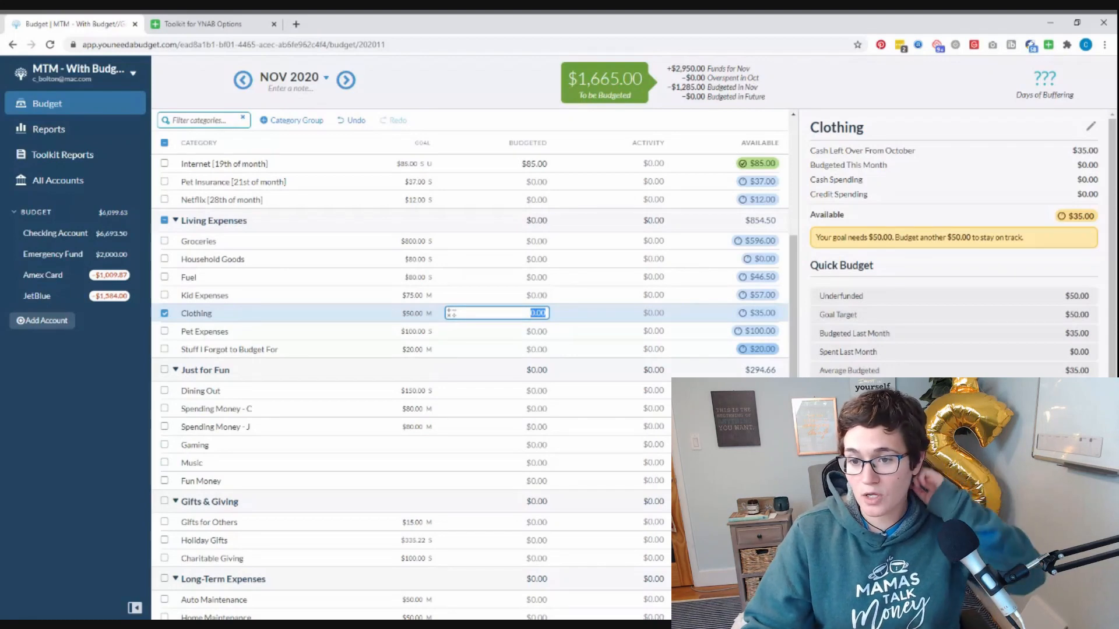
scroll(593, 276, "down", 4)
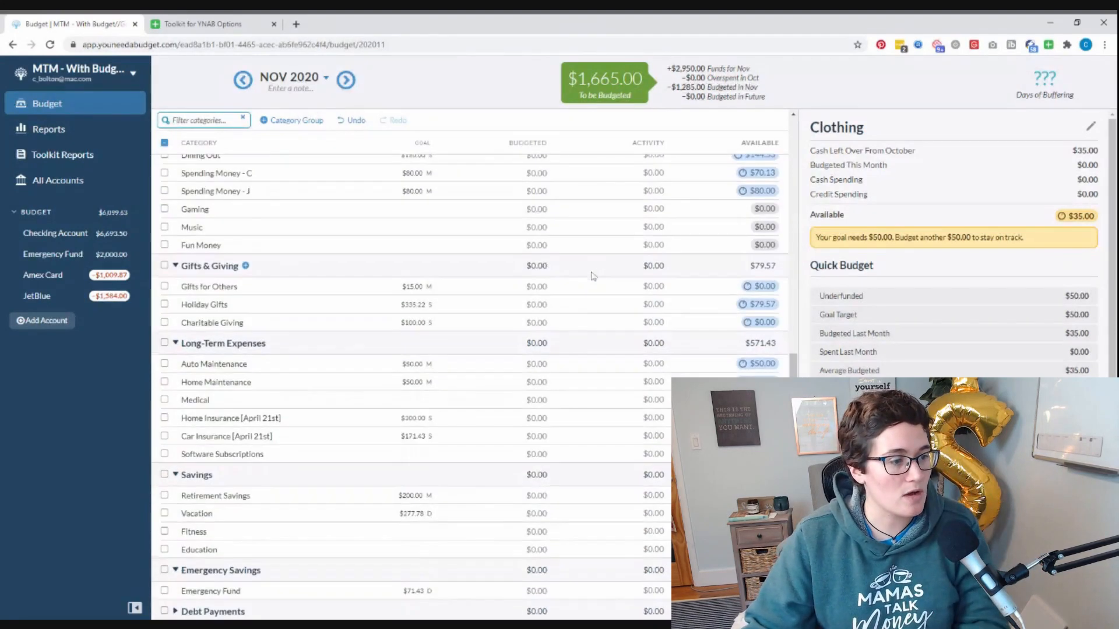
scroll(593, 276, "up", 3)
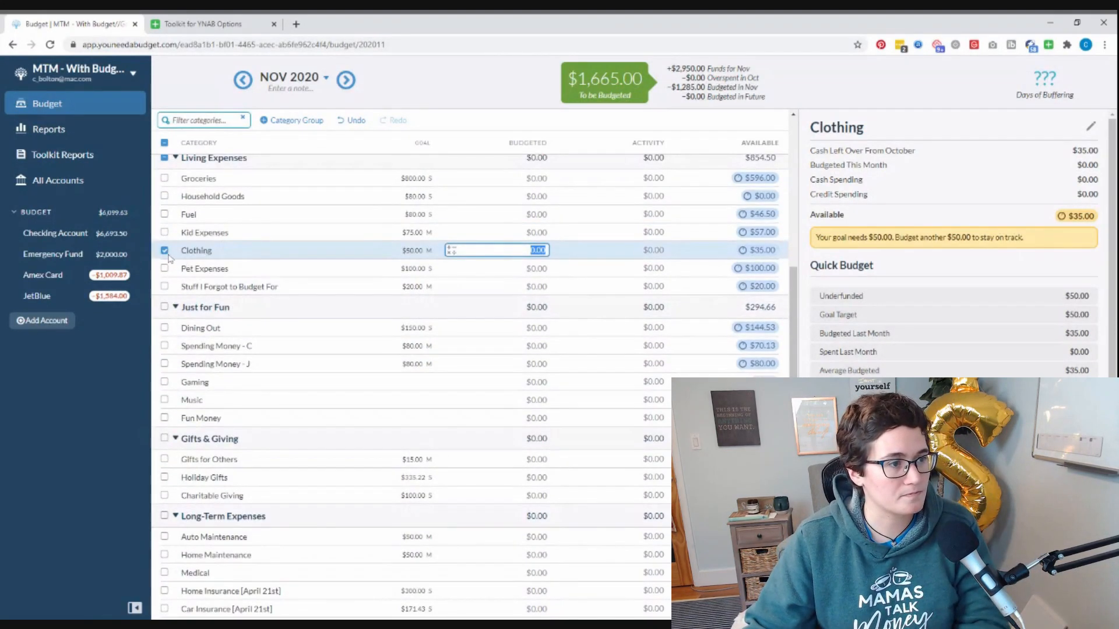
left_click(165, 251)
scroll(320, 297, "down", 3)
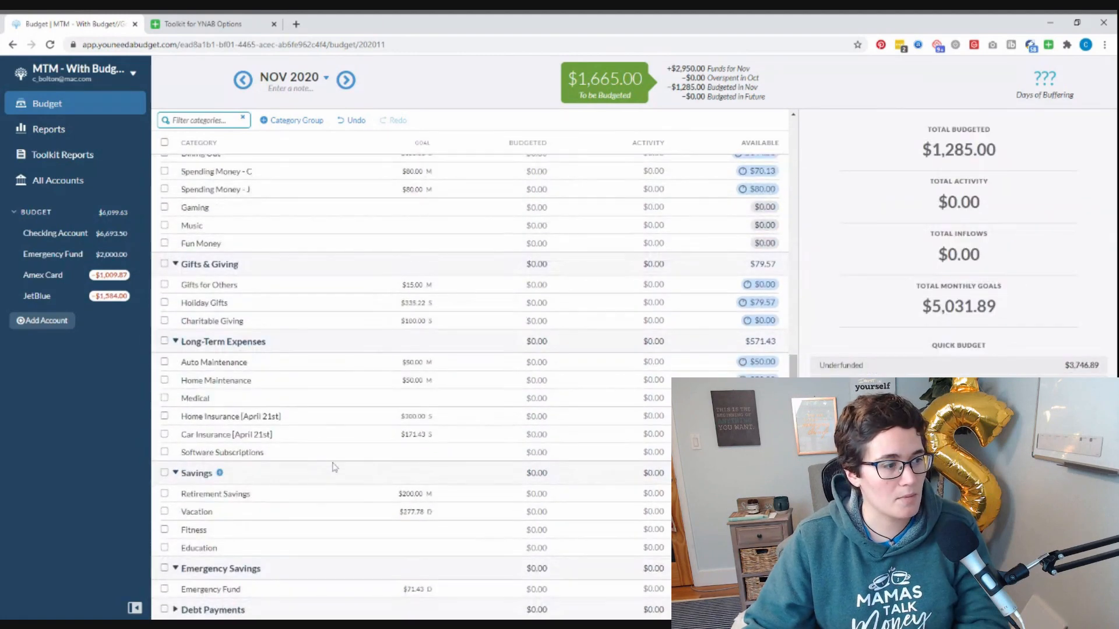
left_click(575, 590)
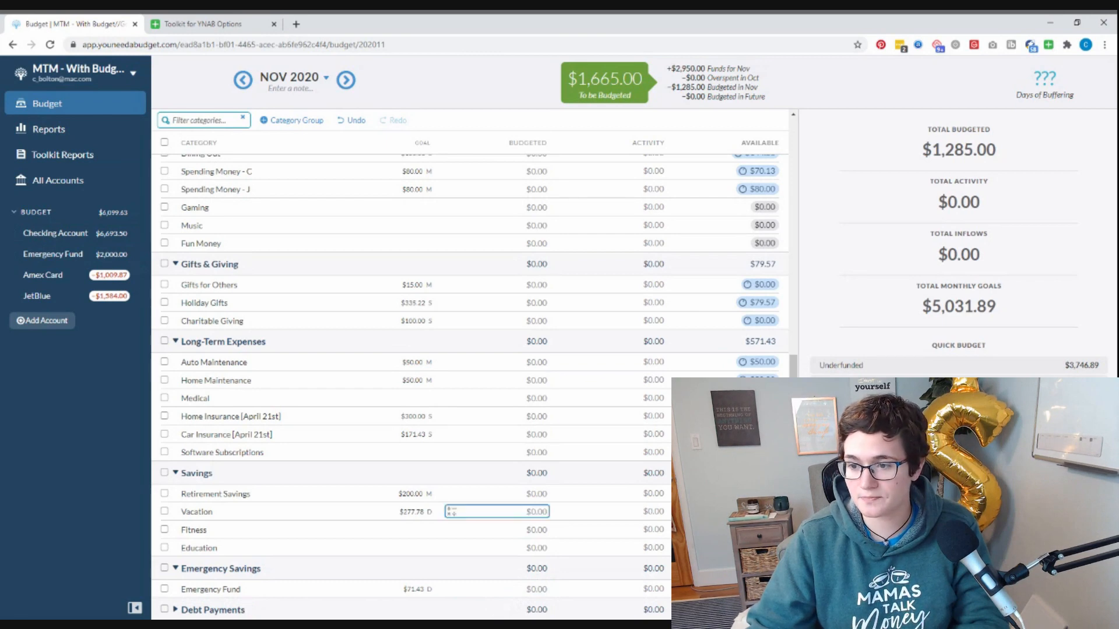
scroll(452, 510, "up", 10)
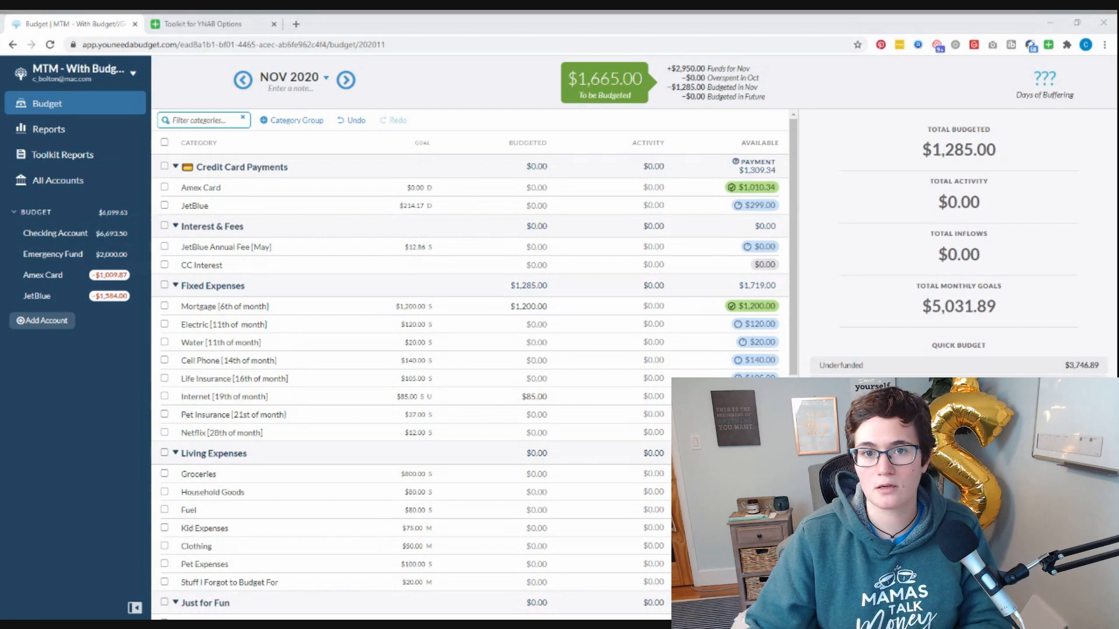
- Create a new US Dollar budget named with the owner's first name in possessive form followed by "Personal Goals"
left_click(101, 86)
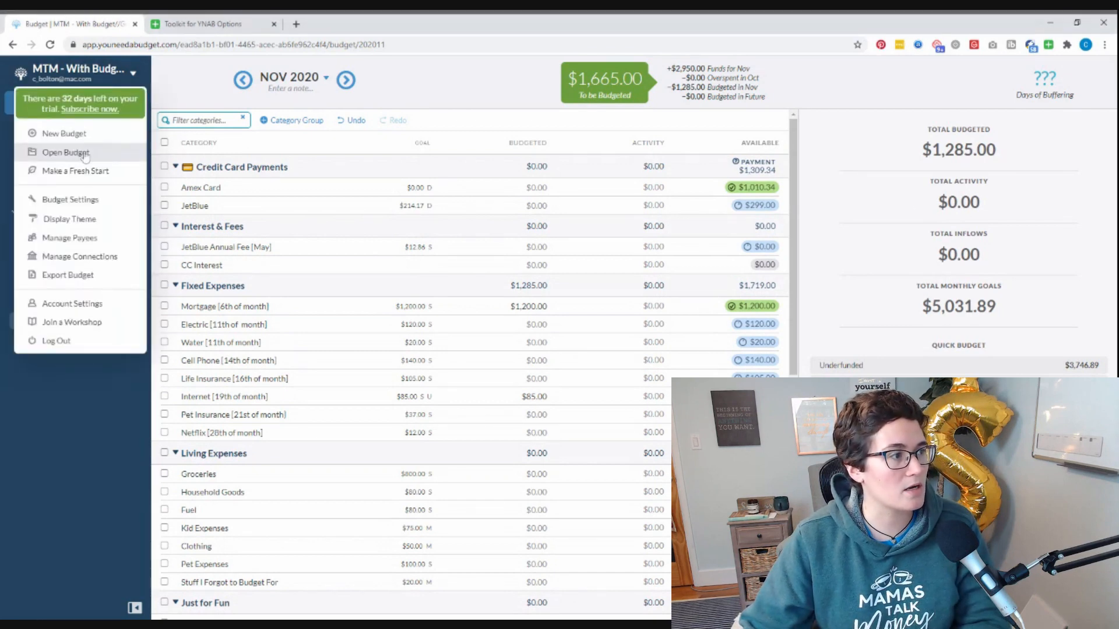
left_click(65, 152)
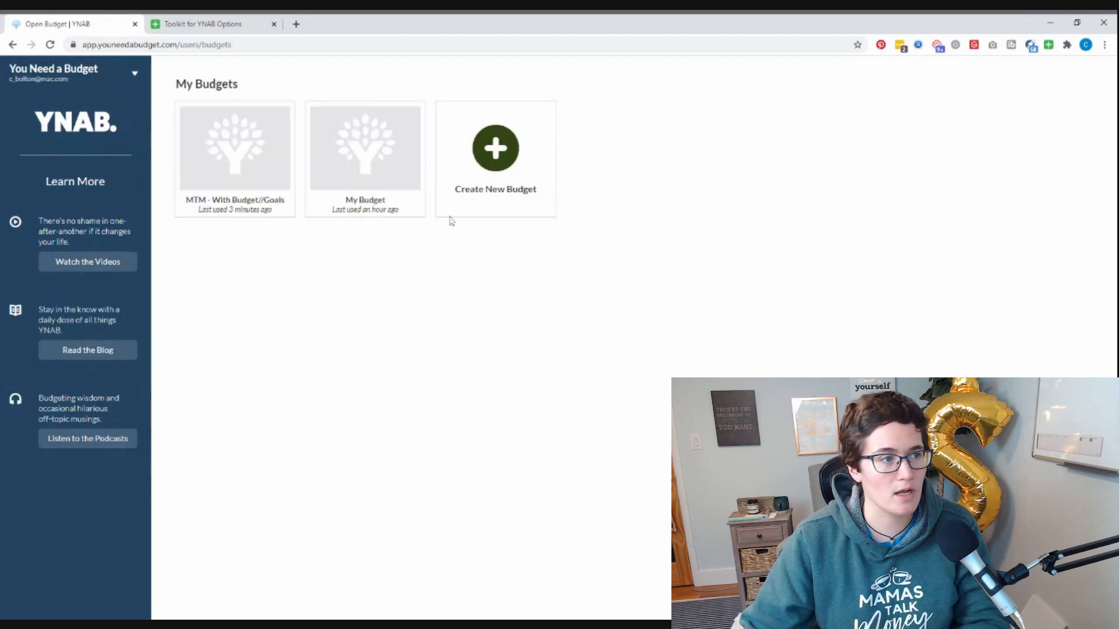
left_click(498, 191)
type("Ch")
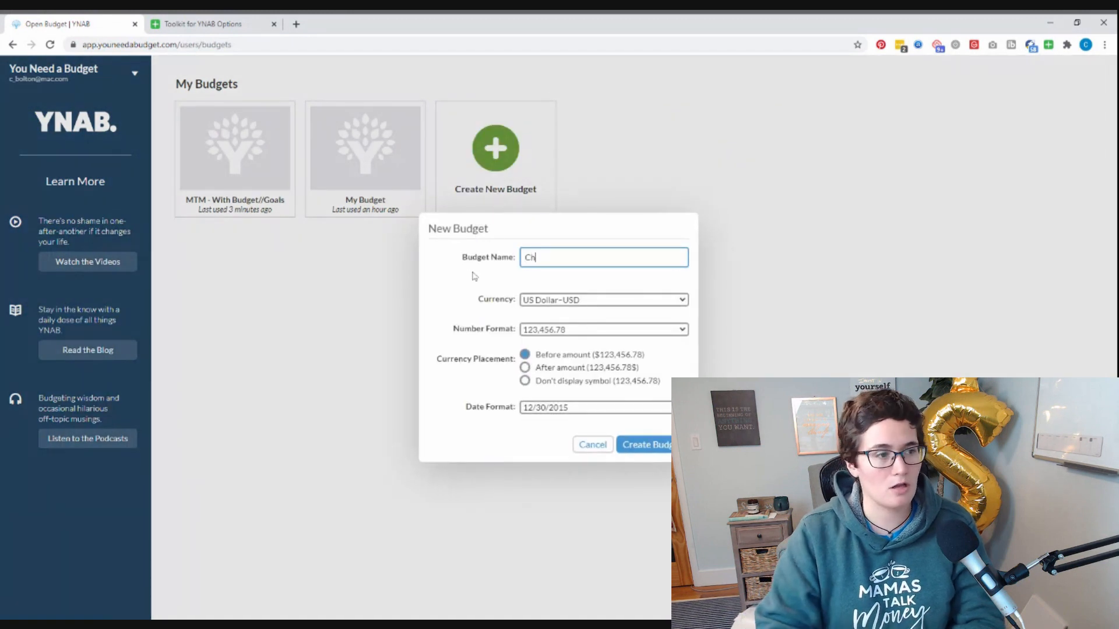
type("elsea's ")
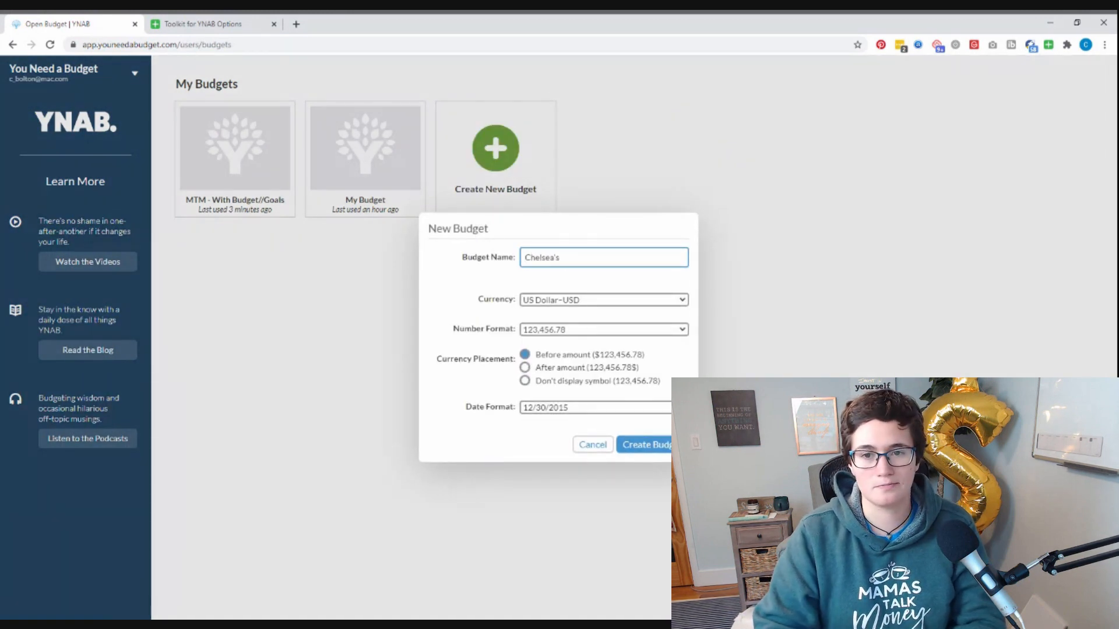
type("Personal Goals")
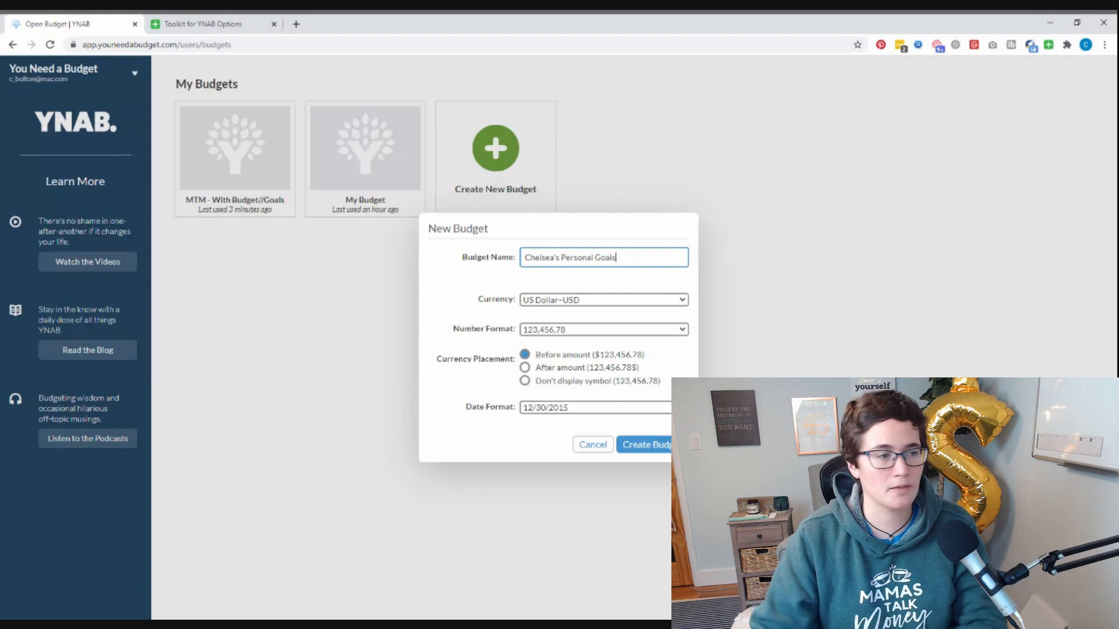
key("Return")
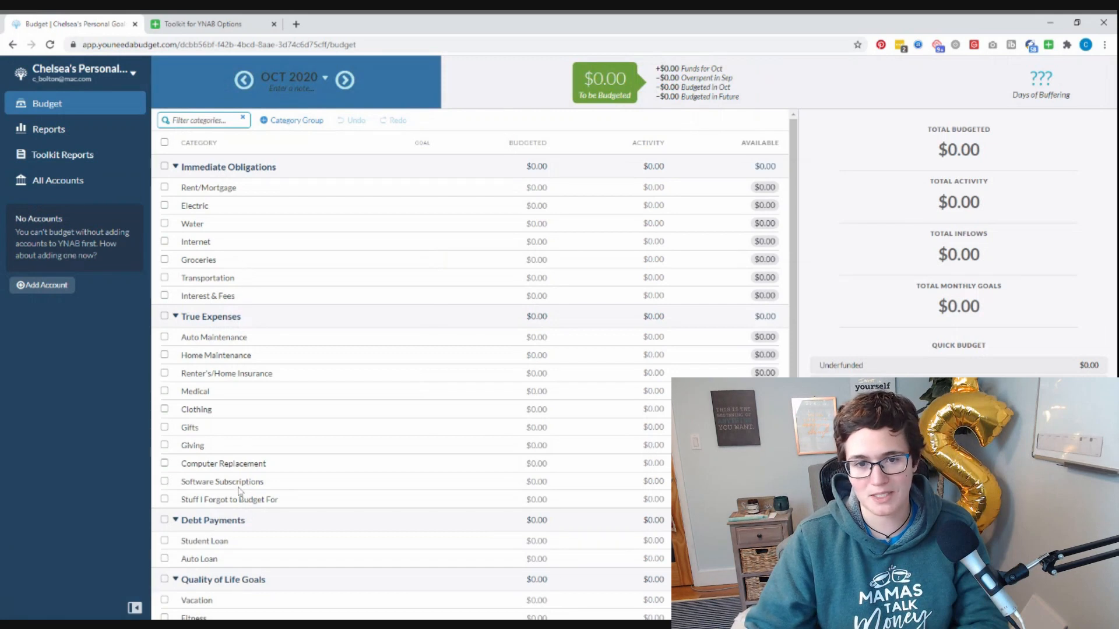
- Rename the Immediate Obligations category group as Sewing
left_click(247, 169)
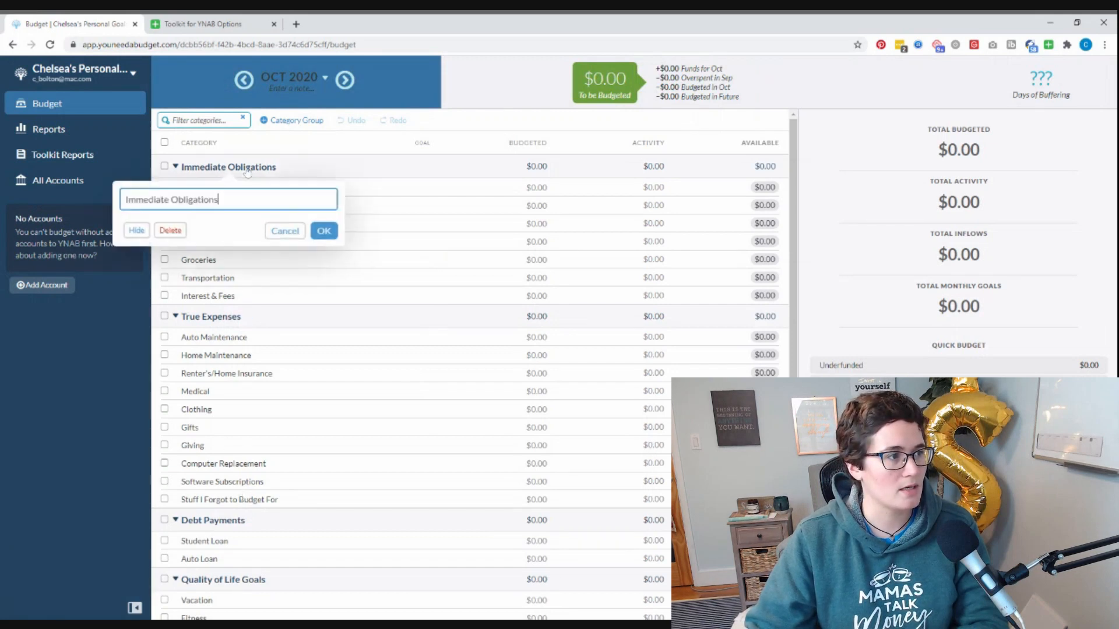
triple_click(194, 200)
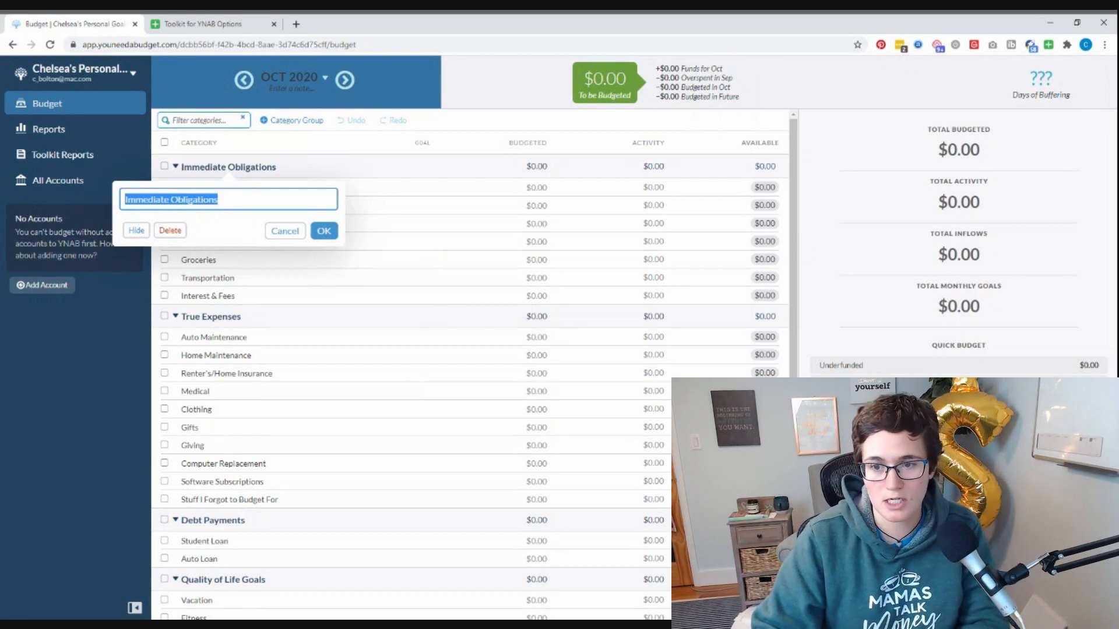
type("Sewing")
key("Return")
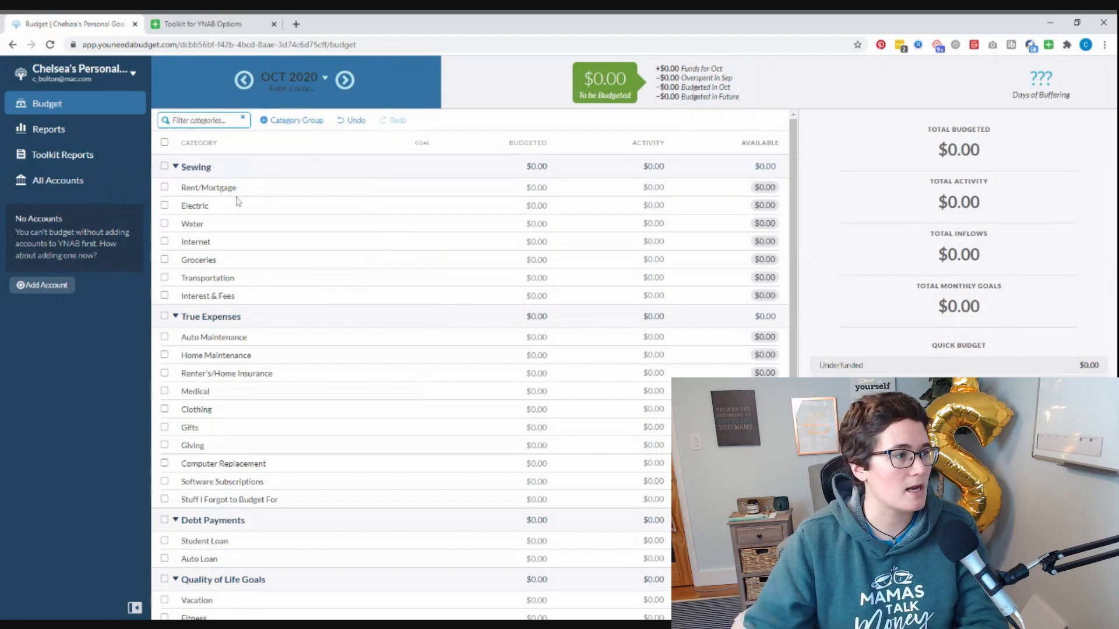
- Rename the Rent/Mortgage category in the Sewing group as Sewing Machine
left_click(210, 187)
left_click(210, 187)
triple_click(146, 220)
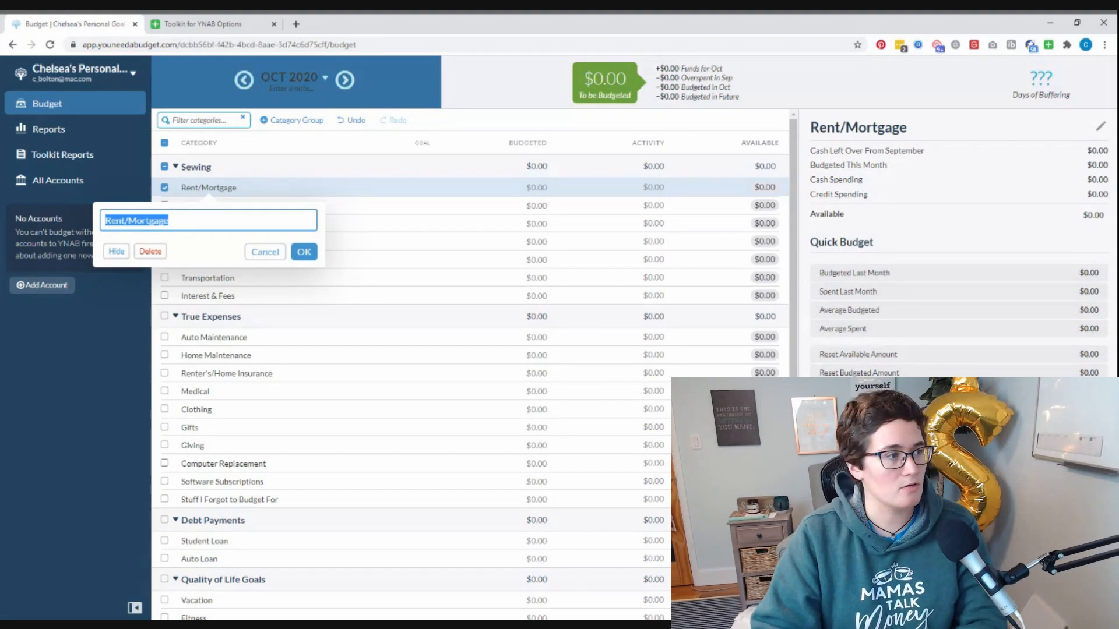
type("Sewing Machine")
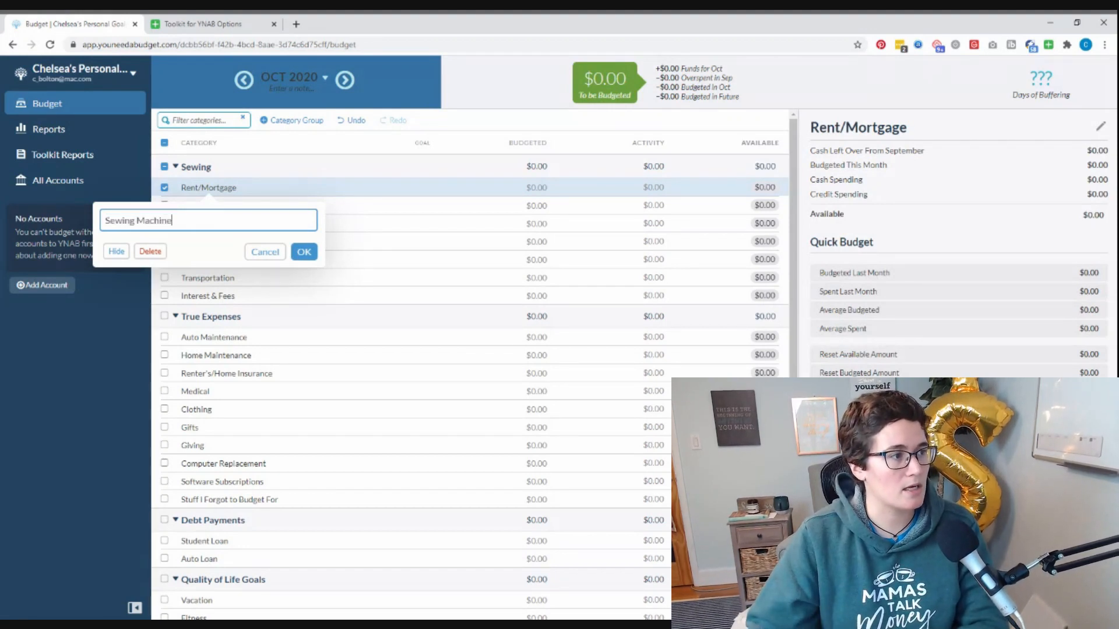
key("Return")
- Rename the Electric category in the Sewing group as Fabric
left_click(197, 206)
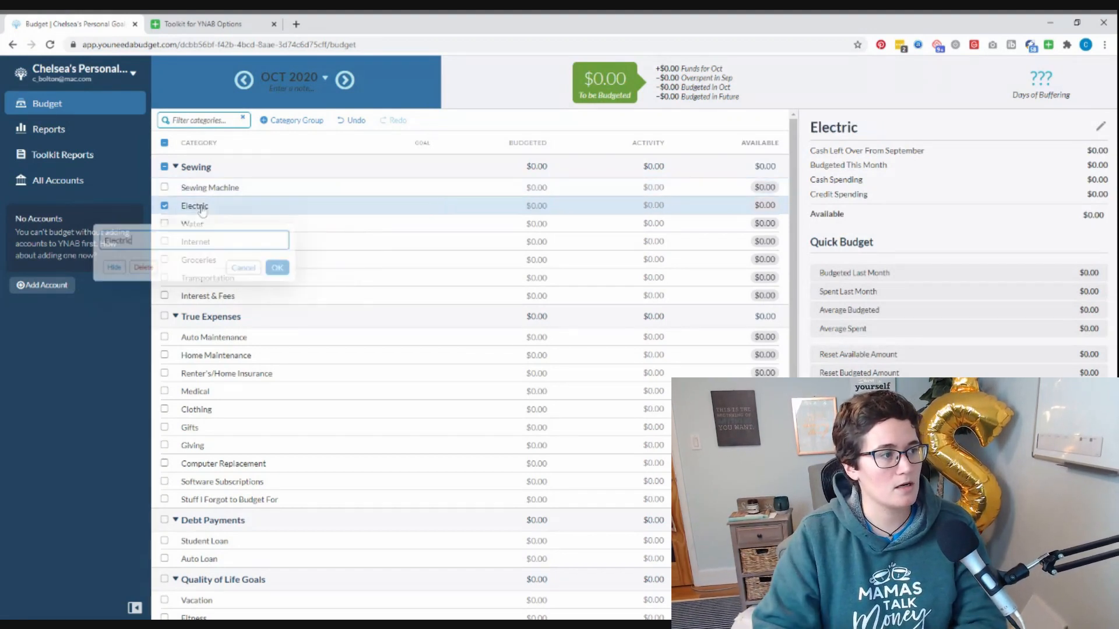
type("Gad")
key("BackSpace")
key("BackSpace")
key("BackSpace")
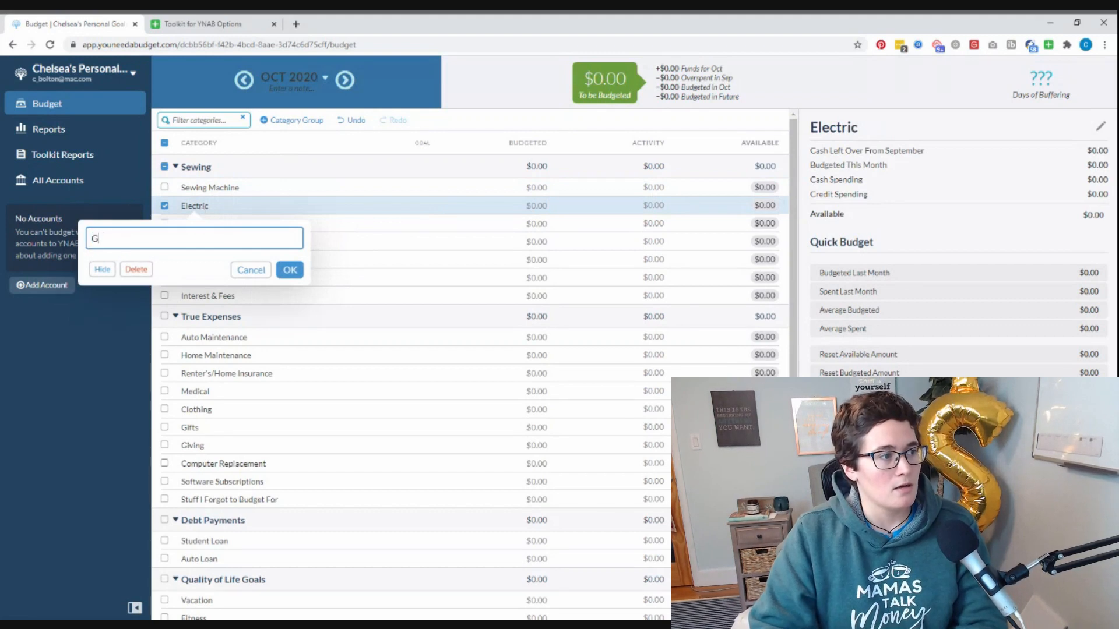
type("Faceb")
key("BackSpace")
key("BackSpace")
type("bri")
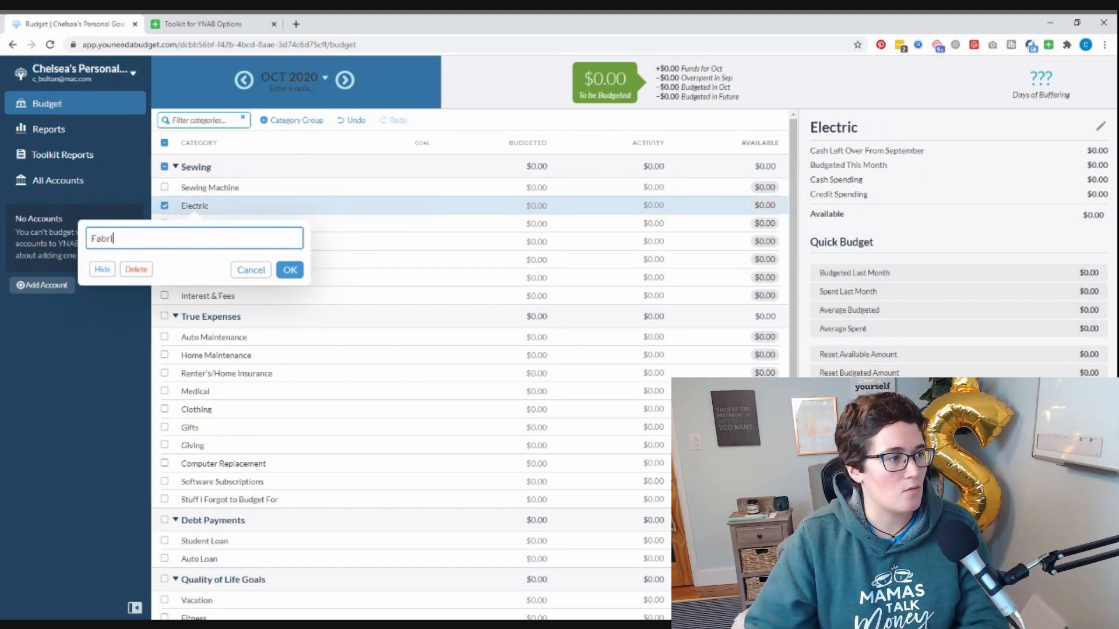
type("c")
key("Return")
- Rename the Water category in the Sewing group as Quilter
left_click(193, 224)
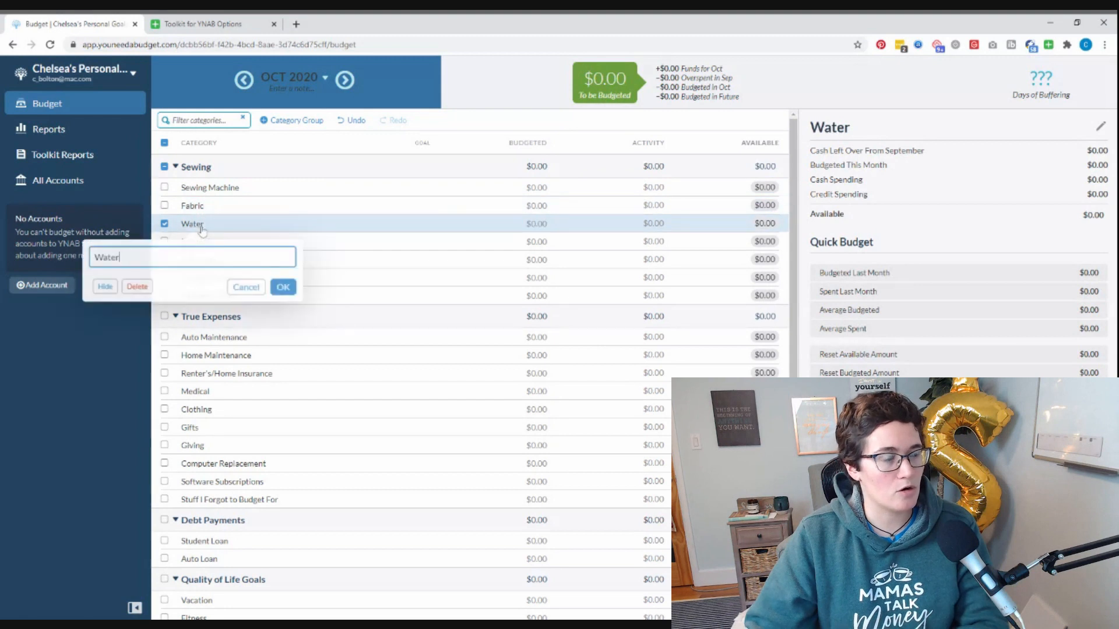
type("Quilt")
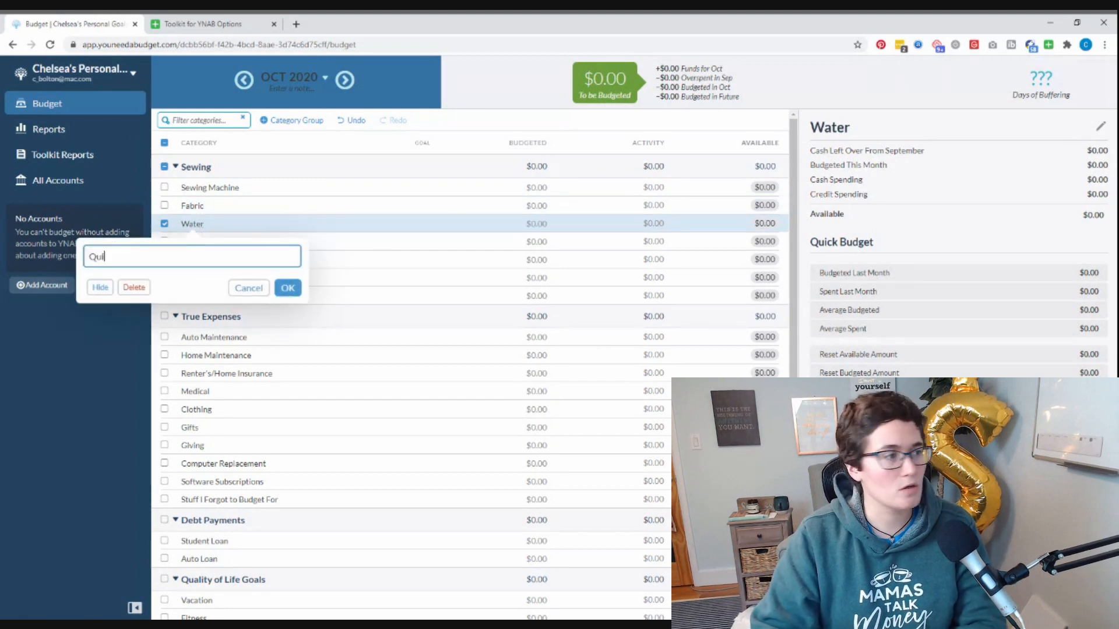
type("er")
key("Return")
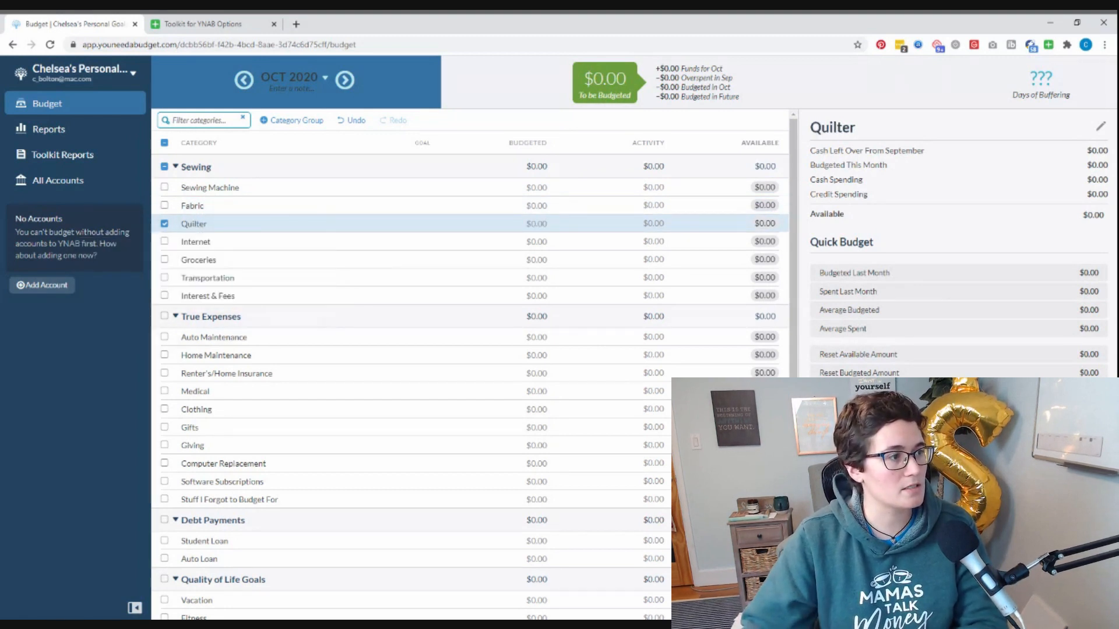
- Select the categories from Internet through Interest & Fees in the Sewing group and hide Interest & Fees
left_click(166, 244)
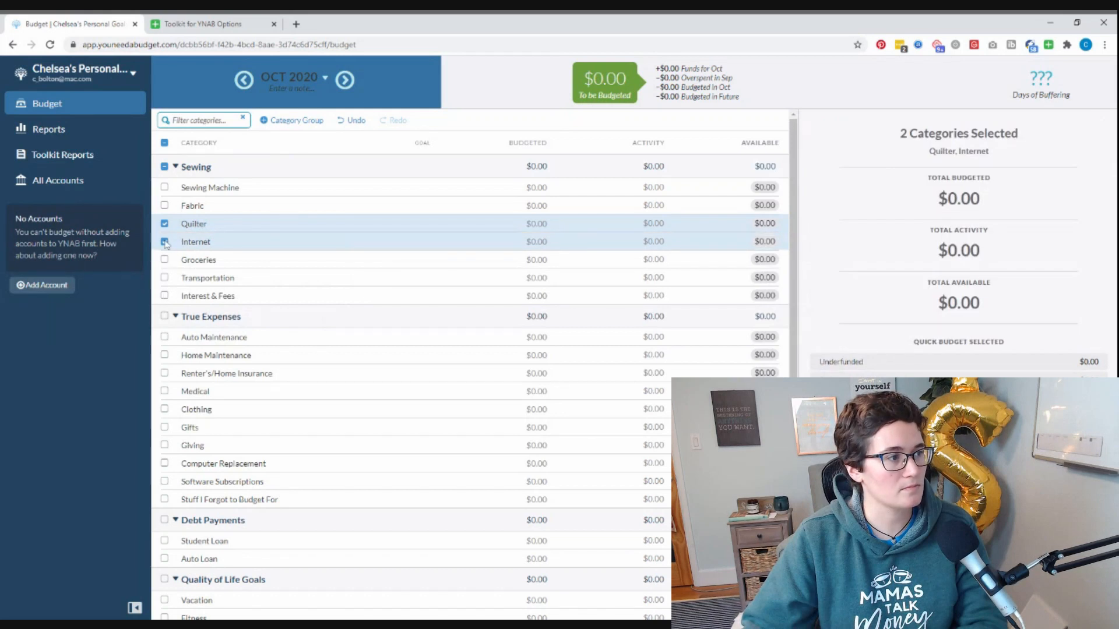
left_click(165, 243)
left_click(166, 225)
left_click(166, 243)
left_click(165, 297, "shift")
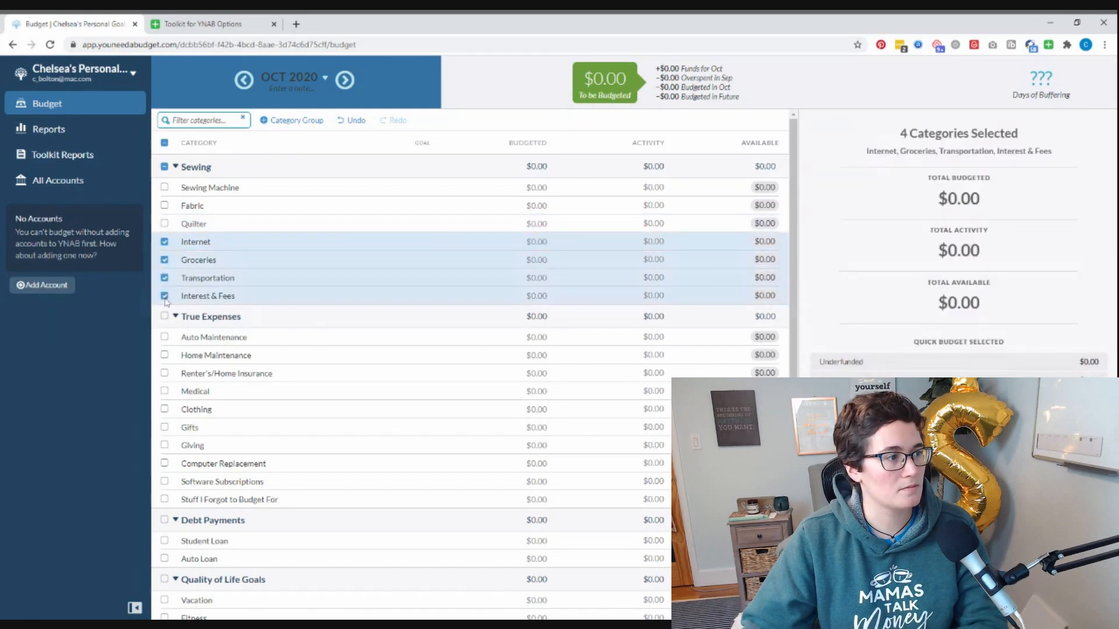
left_click(108, 358)
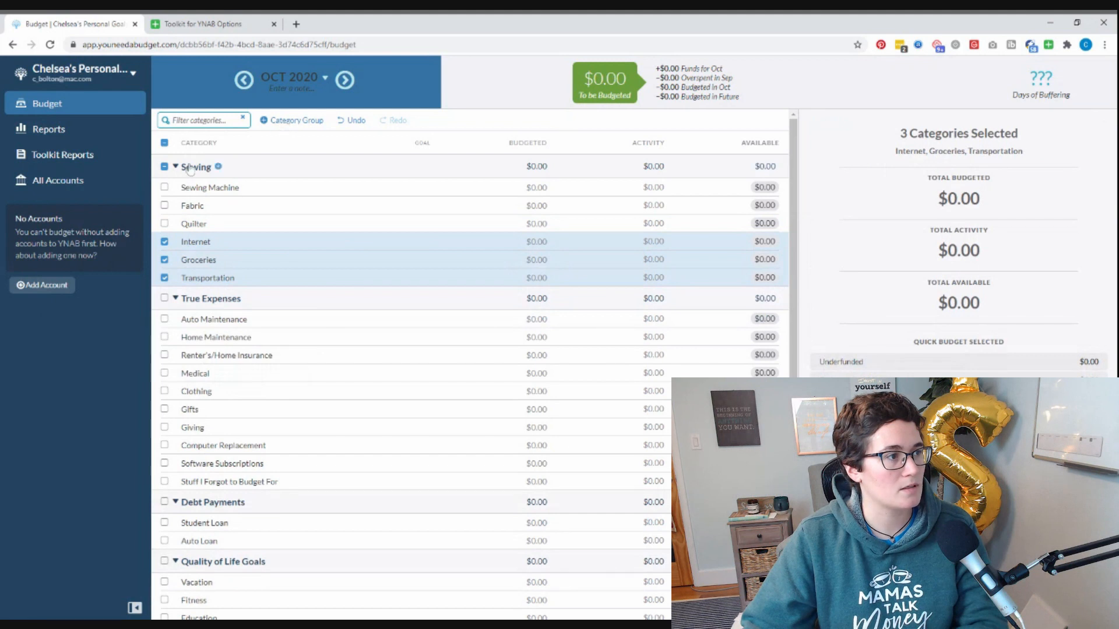
left_click(165, 261)
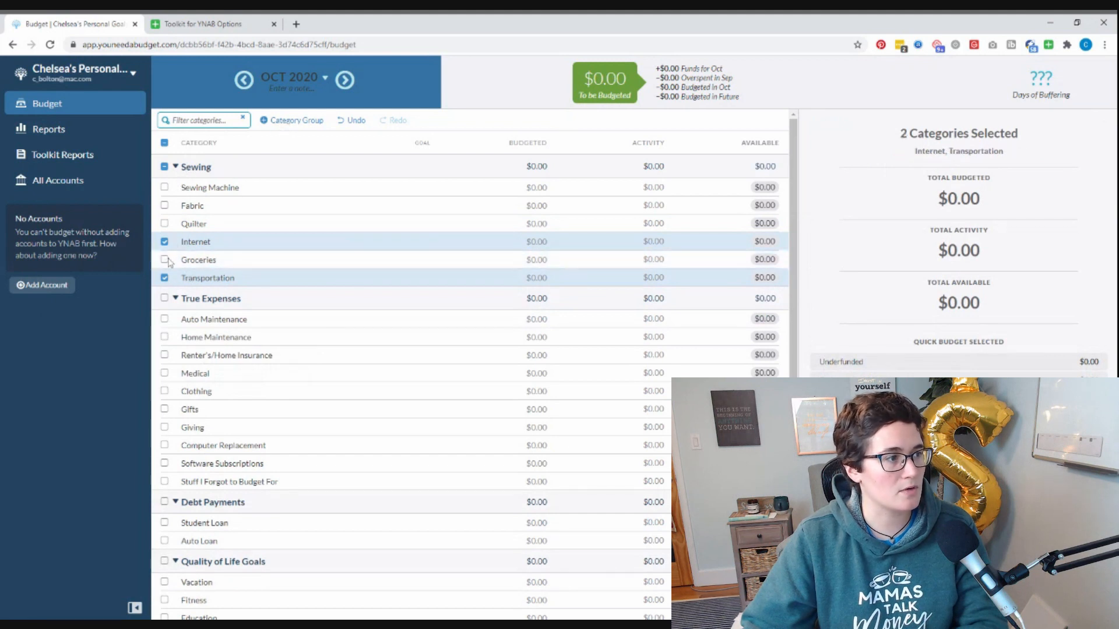
left_click(165, 260)
- Rename the True Expenses category group as Fun Money
left_click(201, 299)
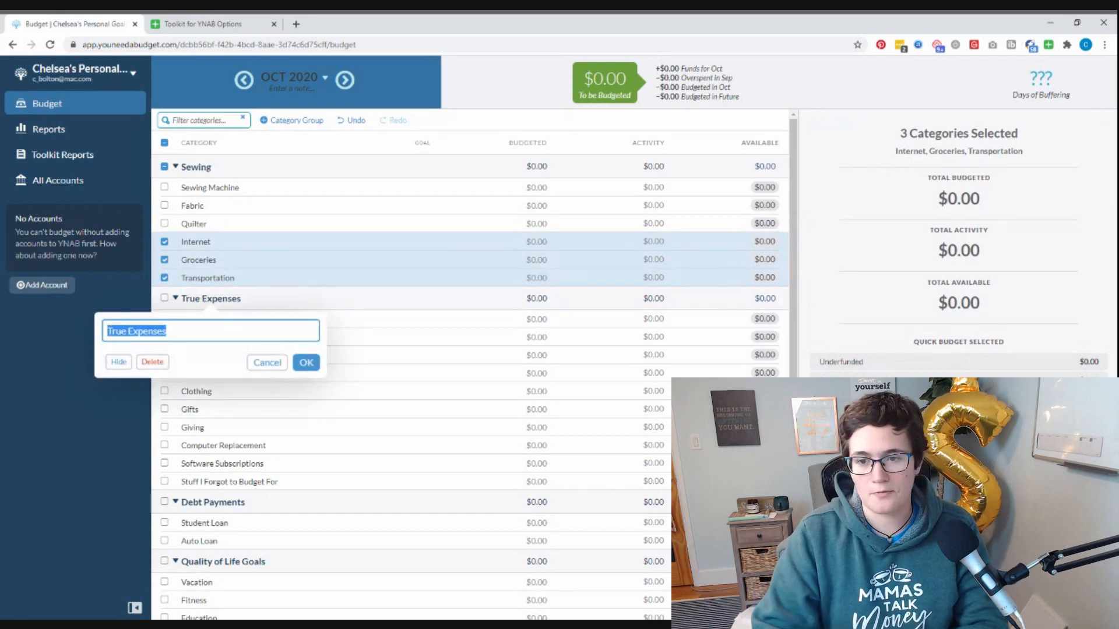
type("Fun Money")
key("Return")
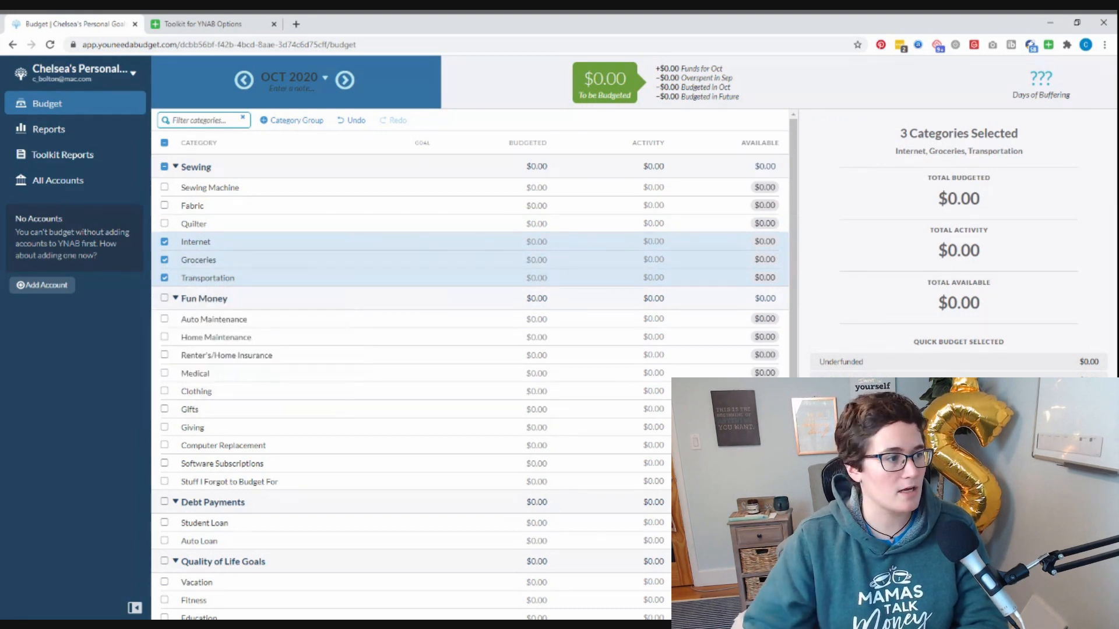
- Rename the Auto Maintenance category in the Fun Money group as Spark Hustle Grow Subscription Box
left_click(230, 321)
left_click(230, 320)
key("ctrl+shift+Left")
key("ctrl+shift+Left")
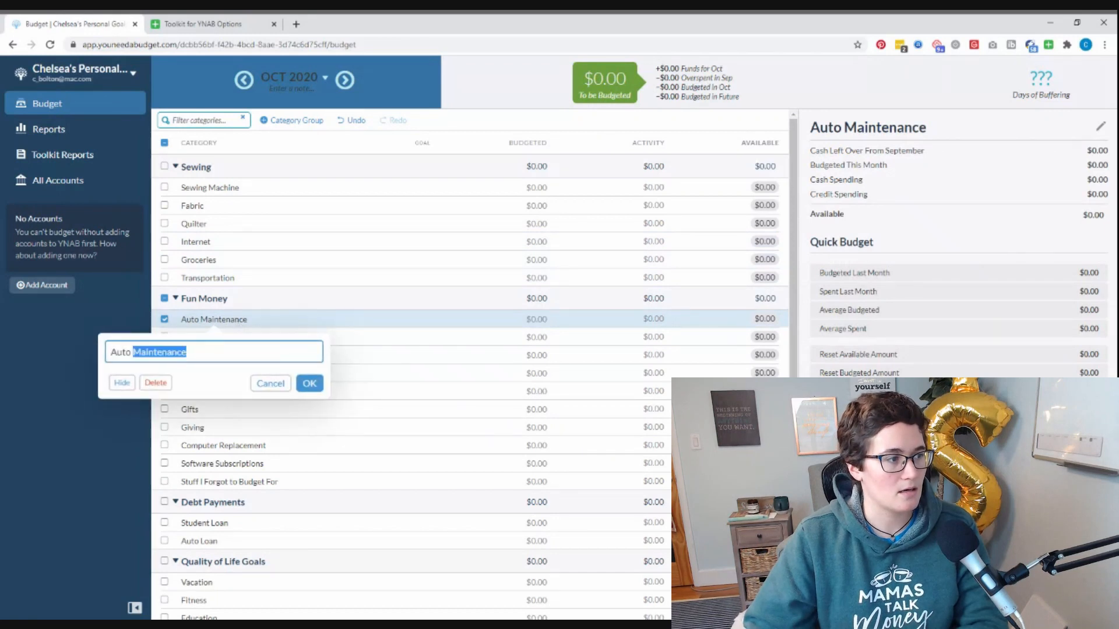
type("Spark H")
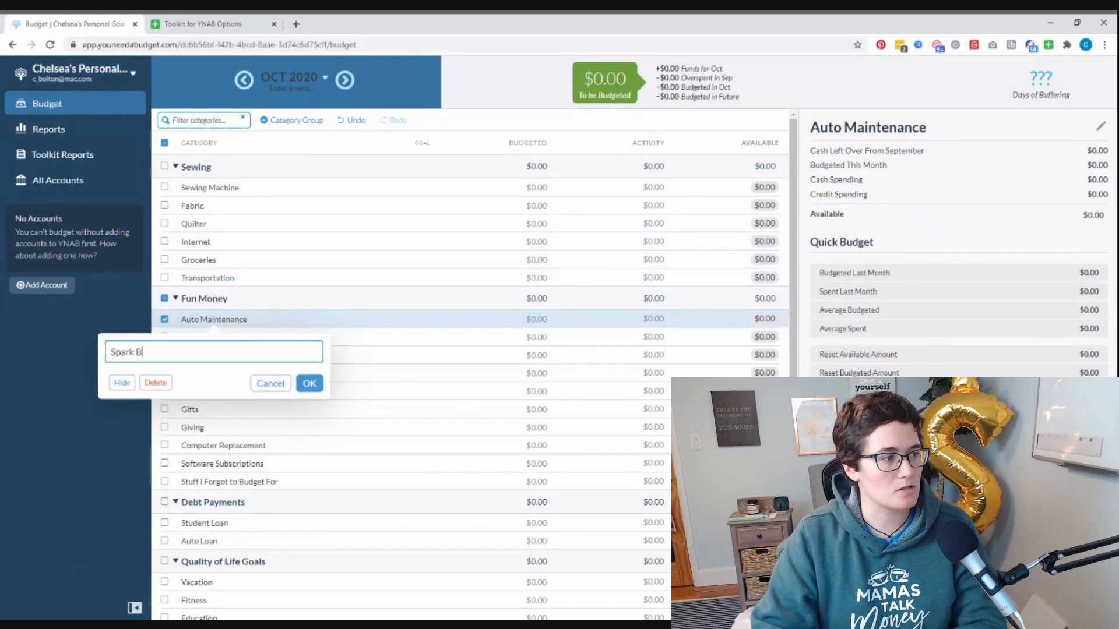
type("ustle")
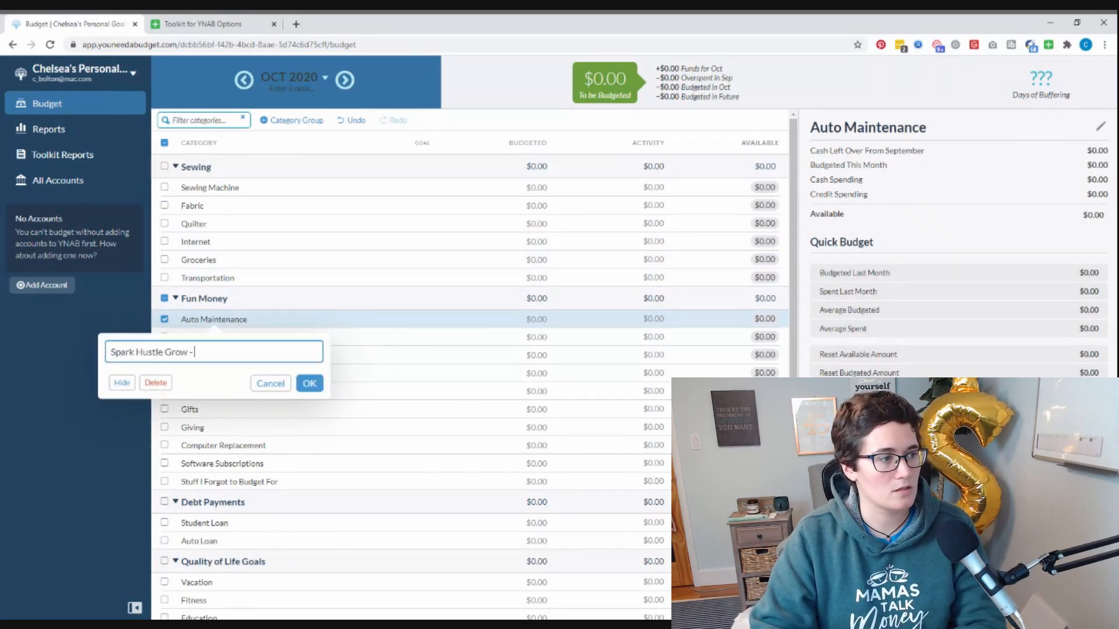
type(" Grow Subscription Box")
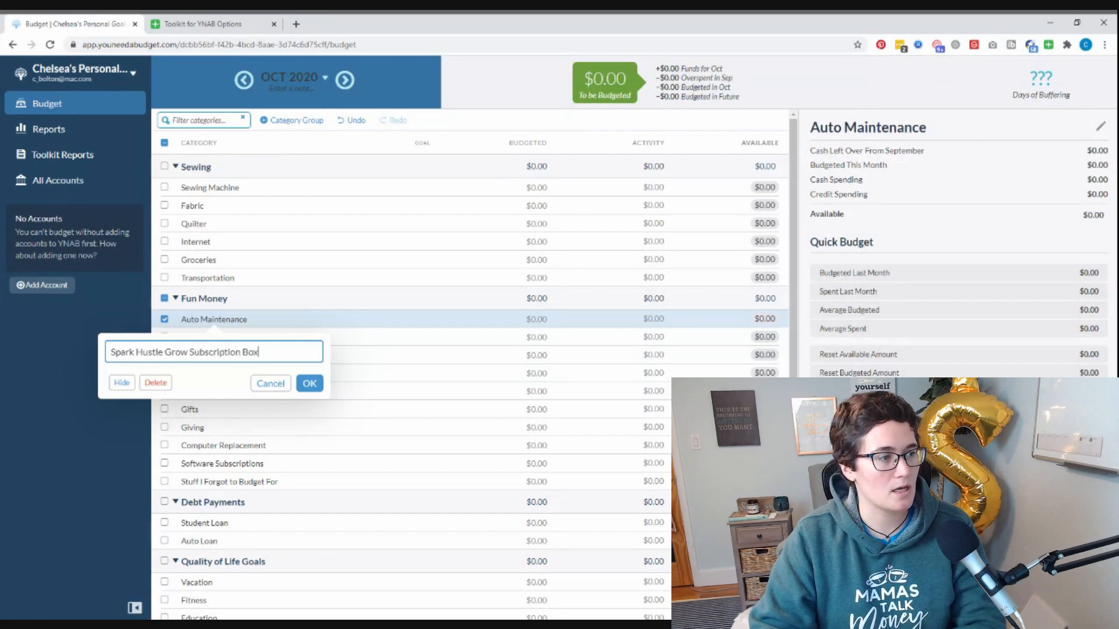
key("Return")
- Rename the Home Maintenance category in the Fun Money group as Book
left_click(232, 339)
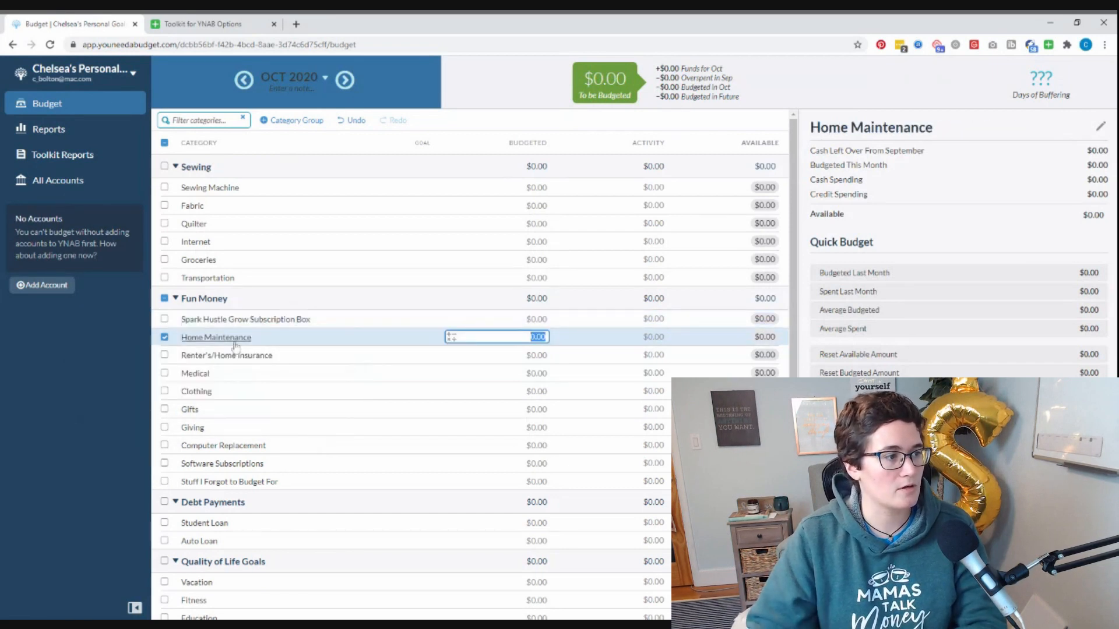
left_click_drag(196, 371, 110, 370)
type("Book")
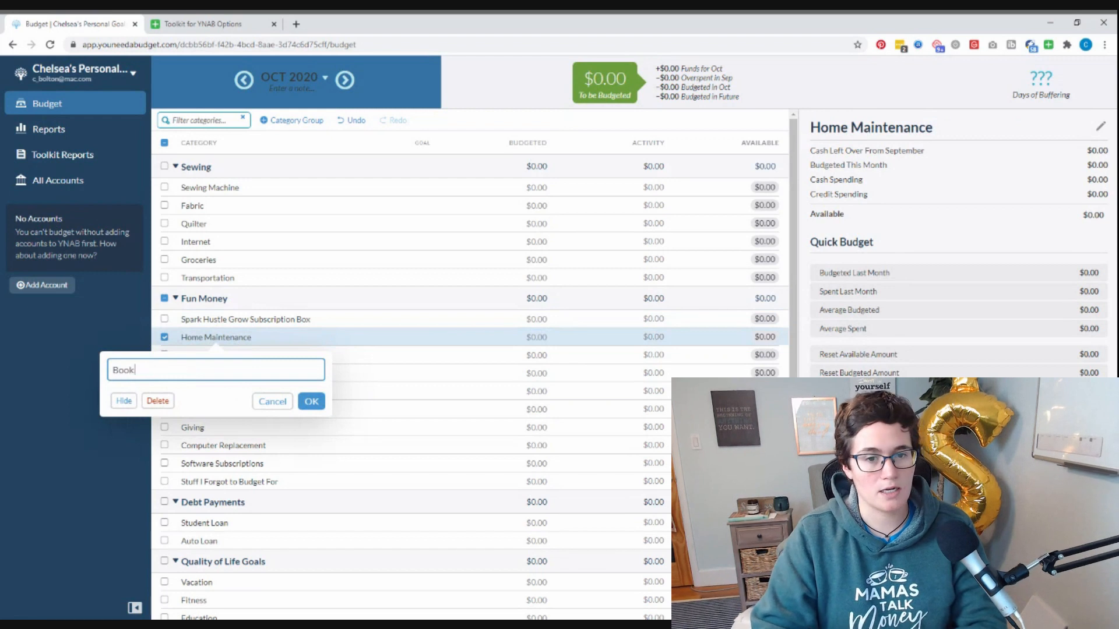
key("Return")
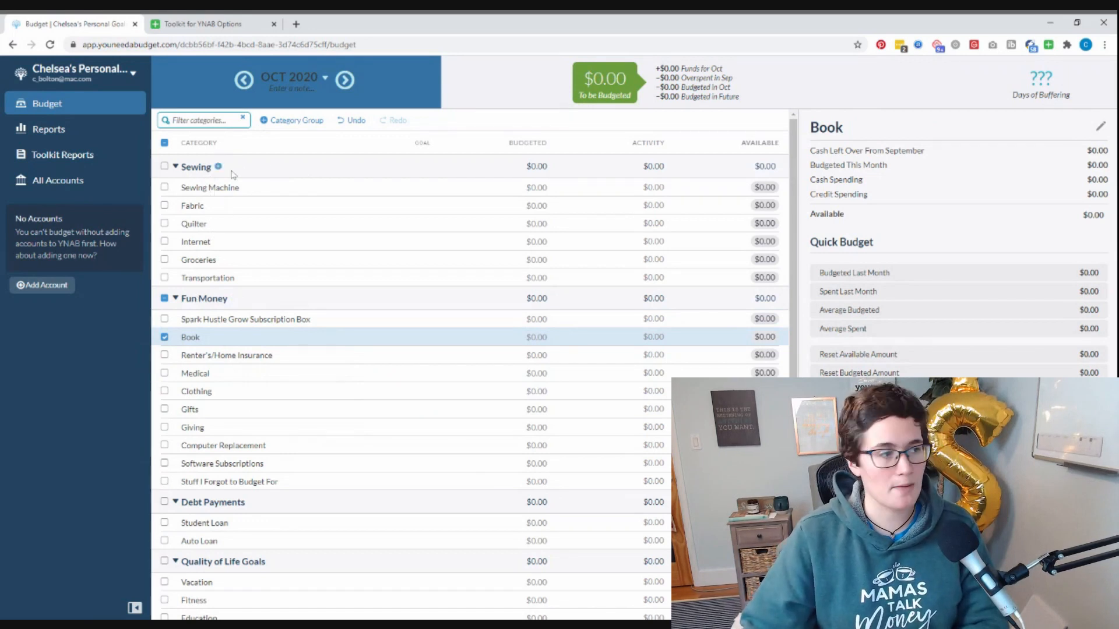
left_click(66, 103)
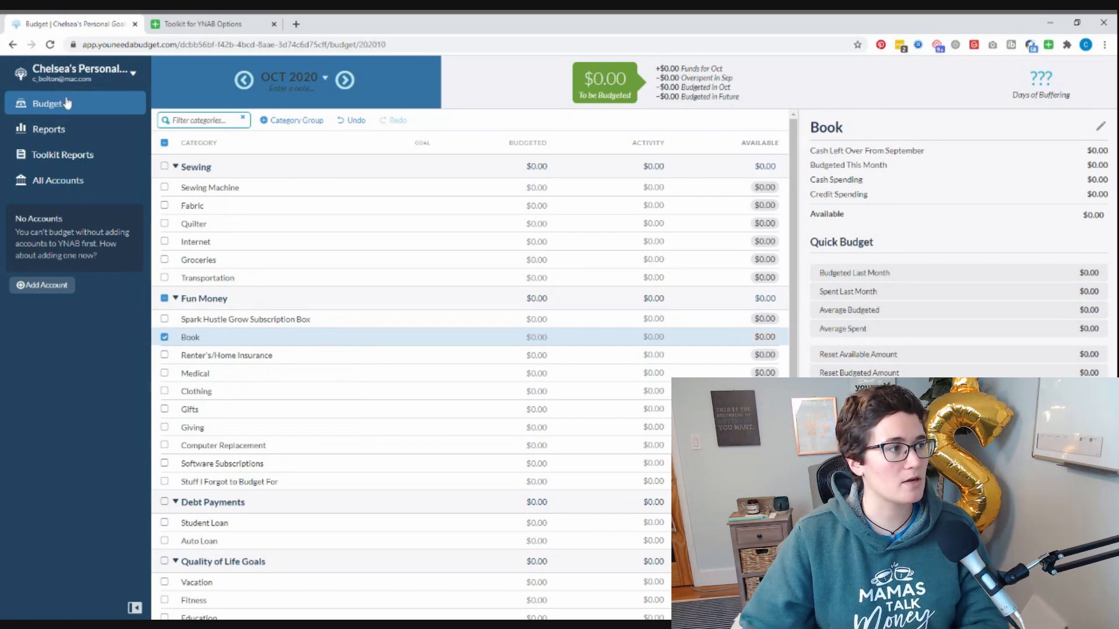
left_click(91, 78)
left_click(96, 142)
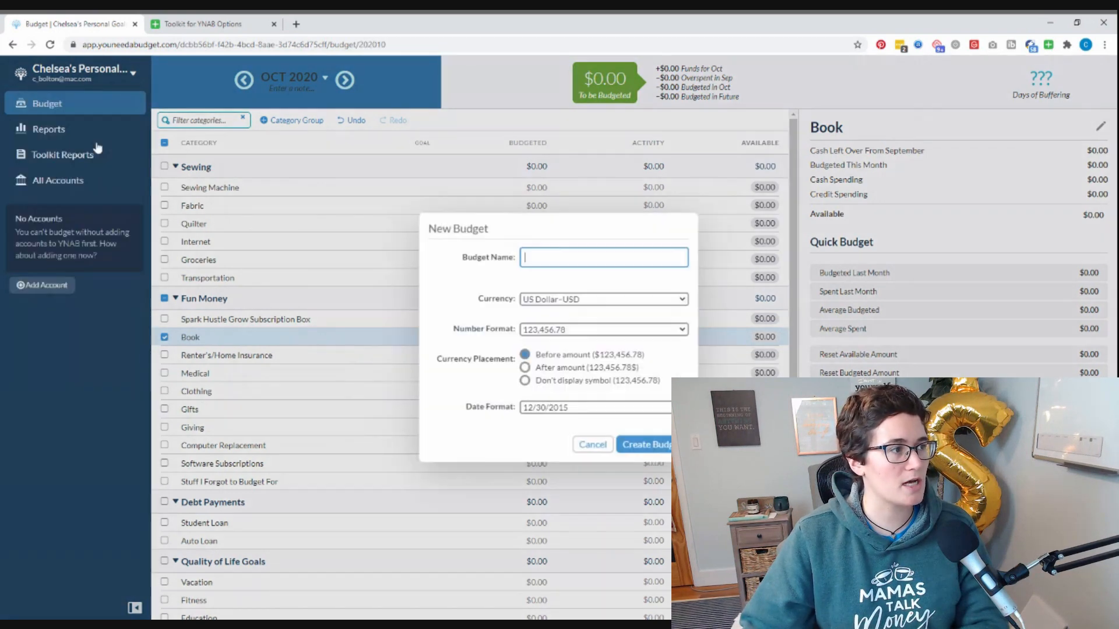
left_click(593, 445)
left_click(81, 75)
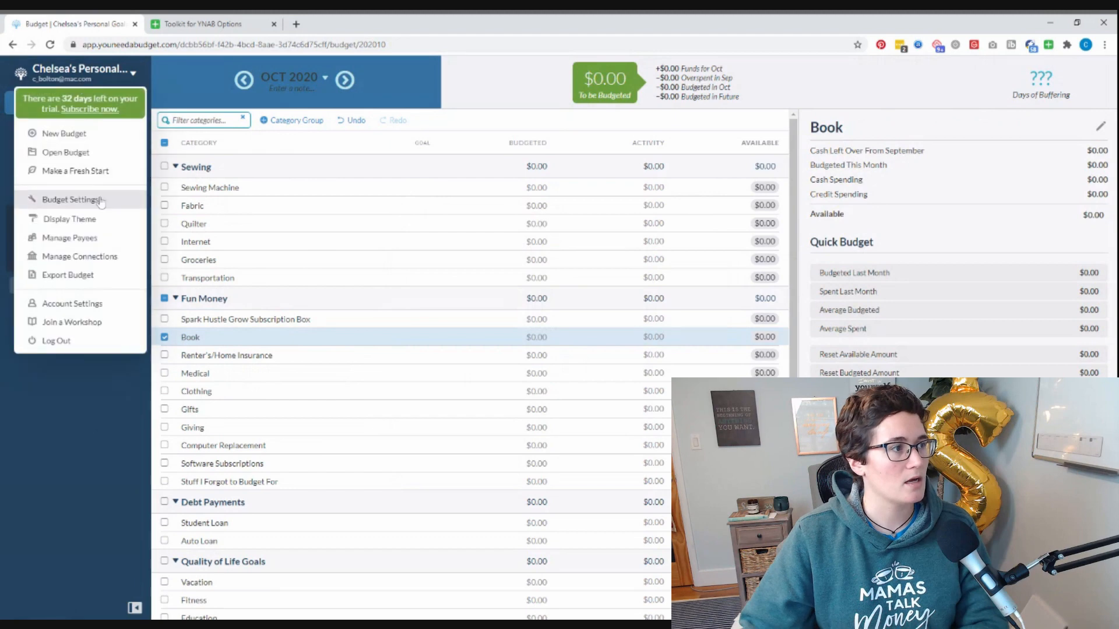
left_click(87, 152)
left_click(211, 164)
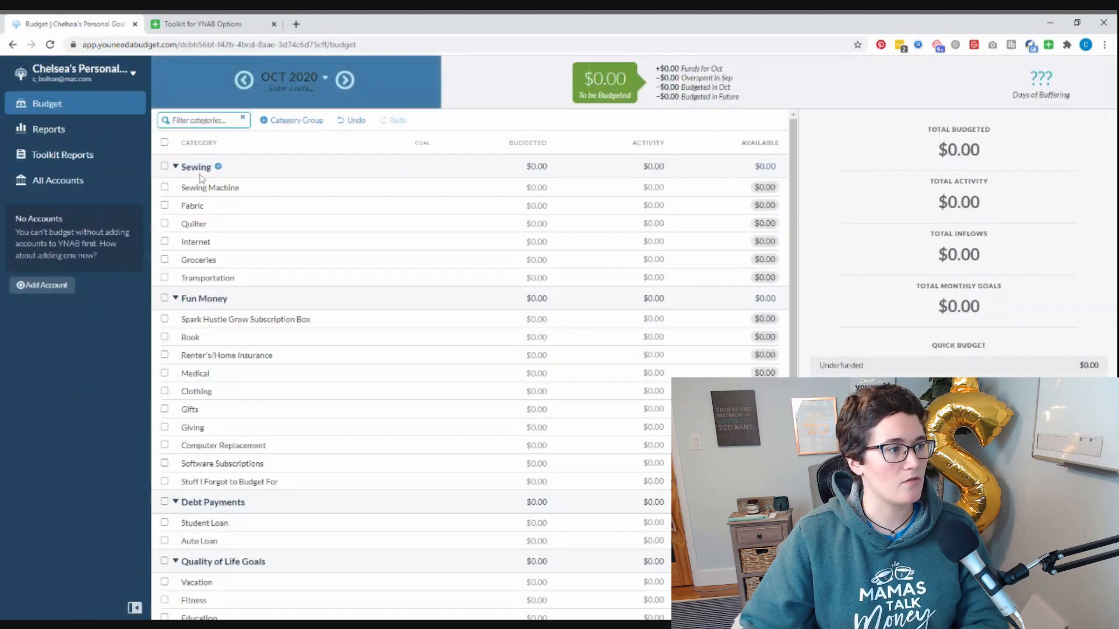
- Switch from the personal goals budget to the existing MTM - With Budget budget
left_click(82, 72)
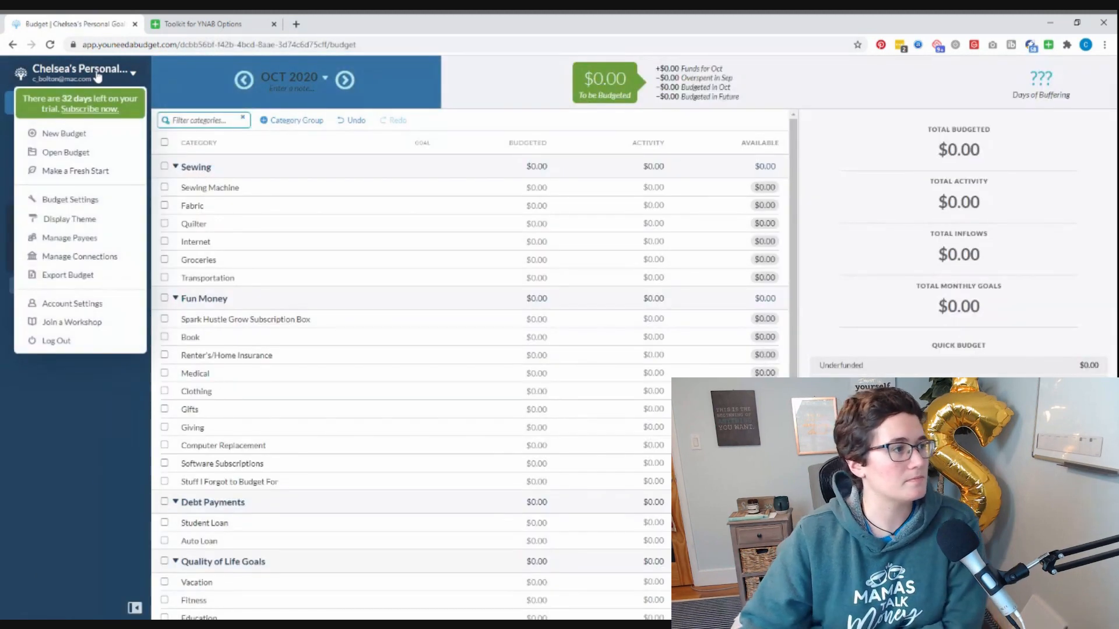
left_click(99, 153)
left_click(379, 166)
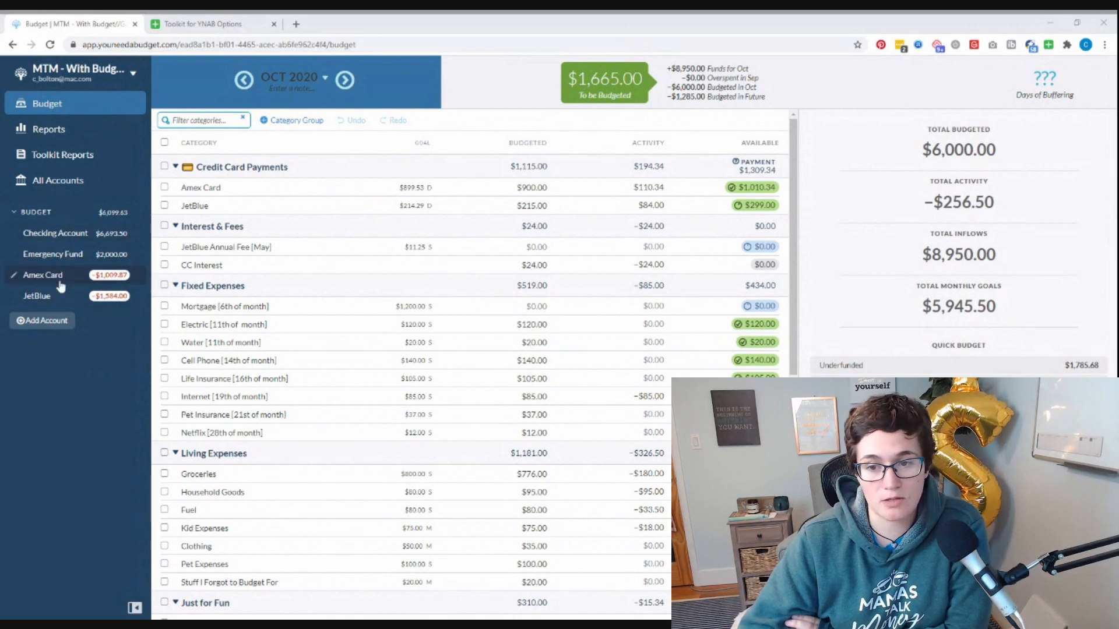
- Record an $80 outflow in the Checking Account dated 10/08/2020, with the spouse's first name as payee and category Spending Money - J
left_click(65, 239)
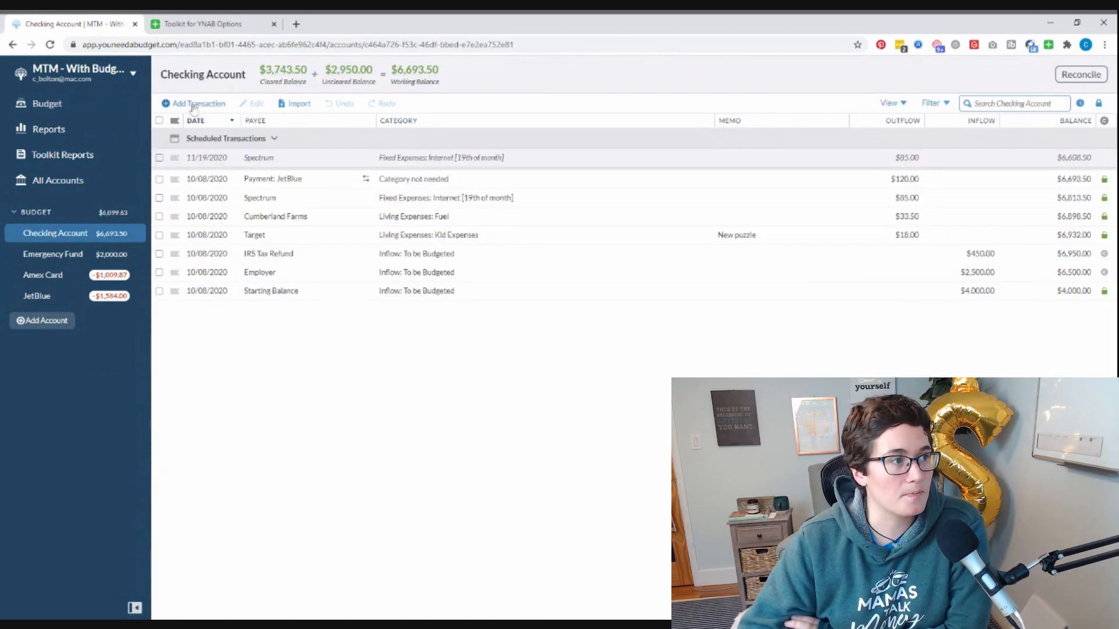
left_click(193, 105)
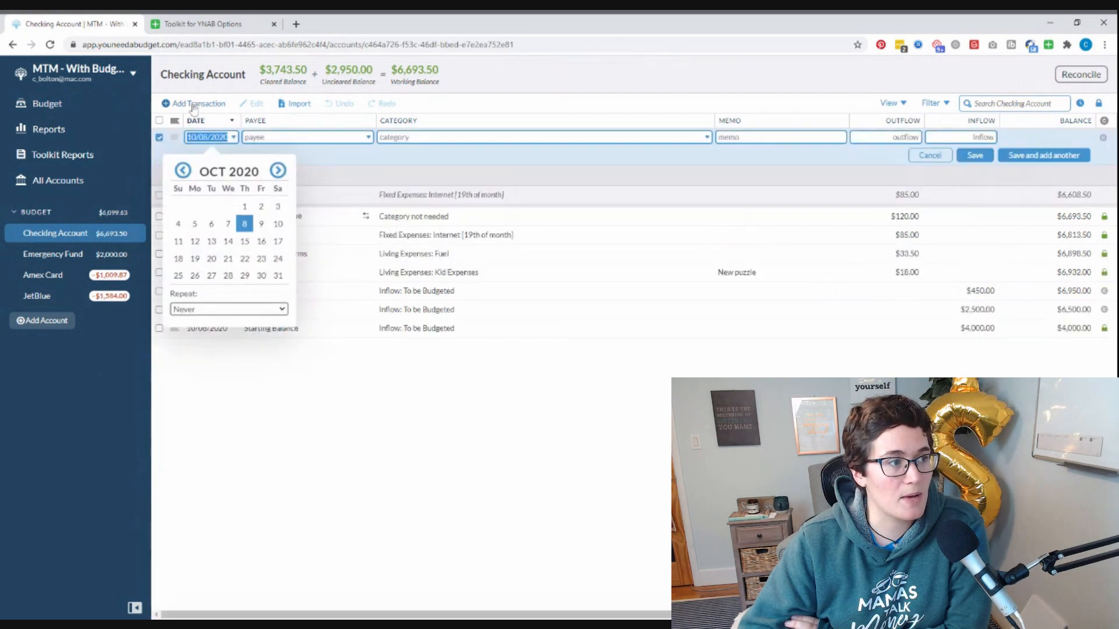
key("Tab")
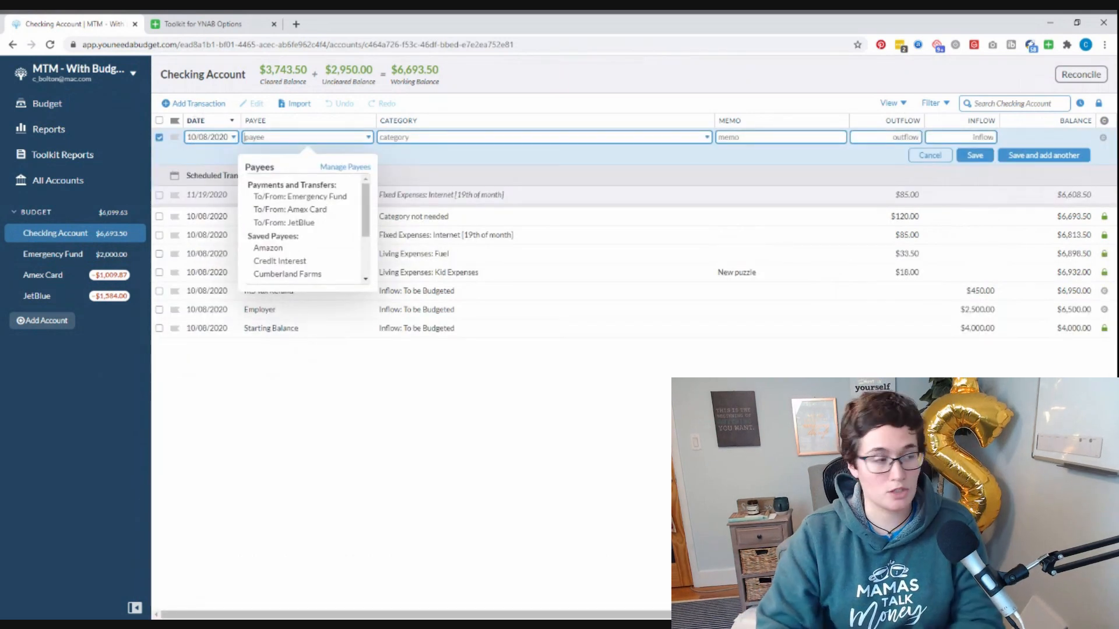
type("Jeremiah")
key("Tab")
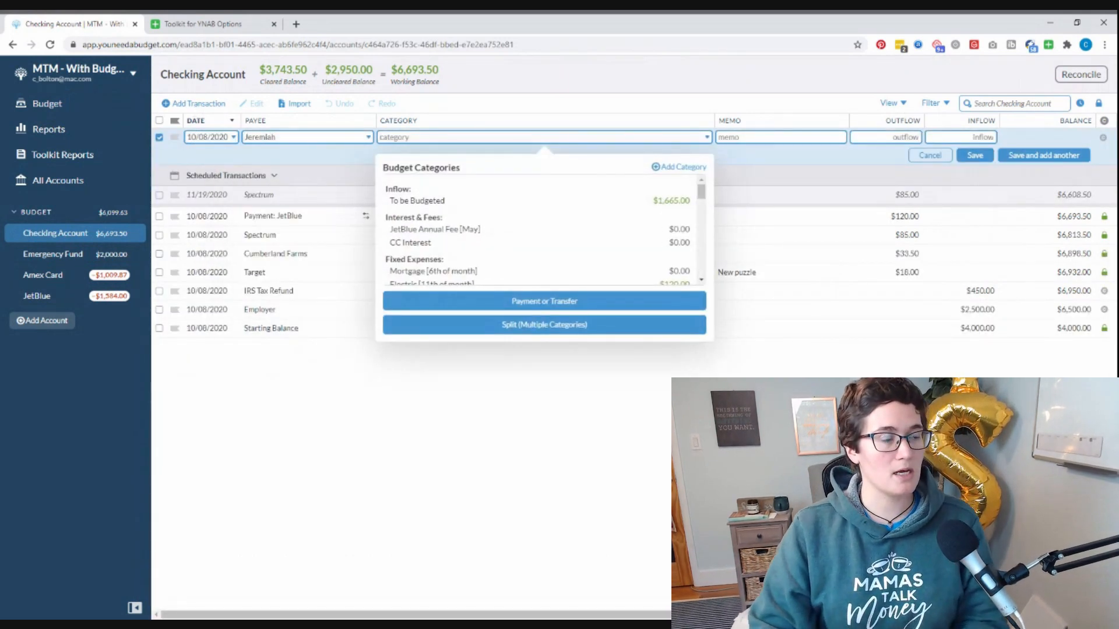
type("spend")
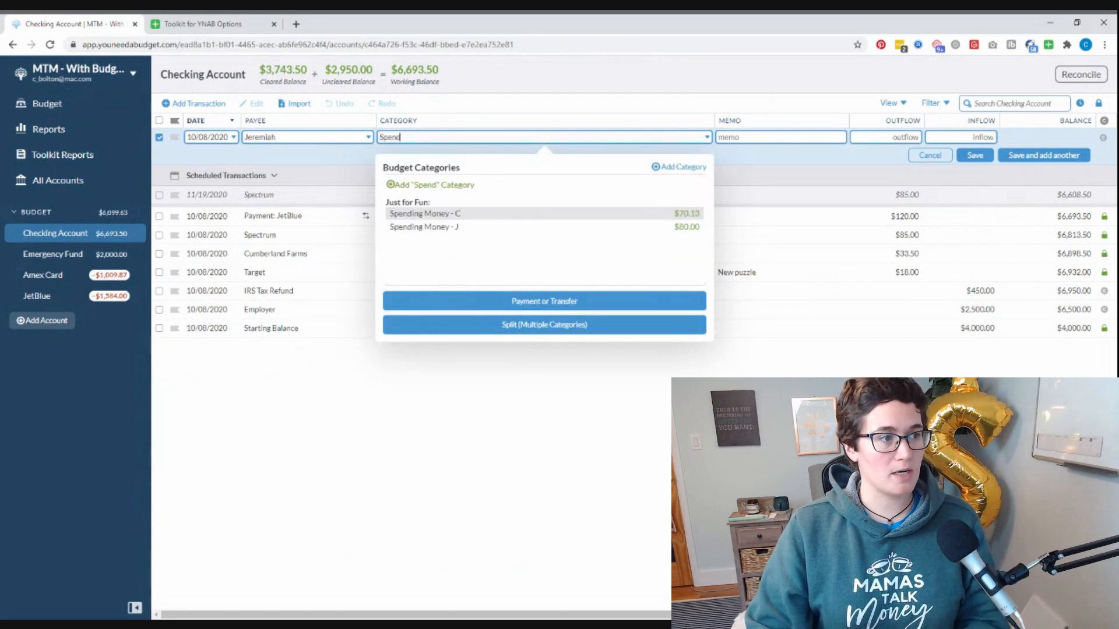
key("Down")
key("Tab")
key("Tab")
type("80")
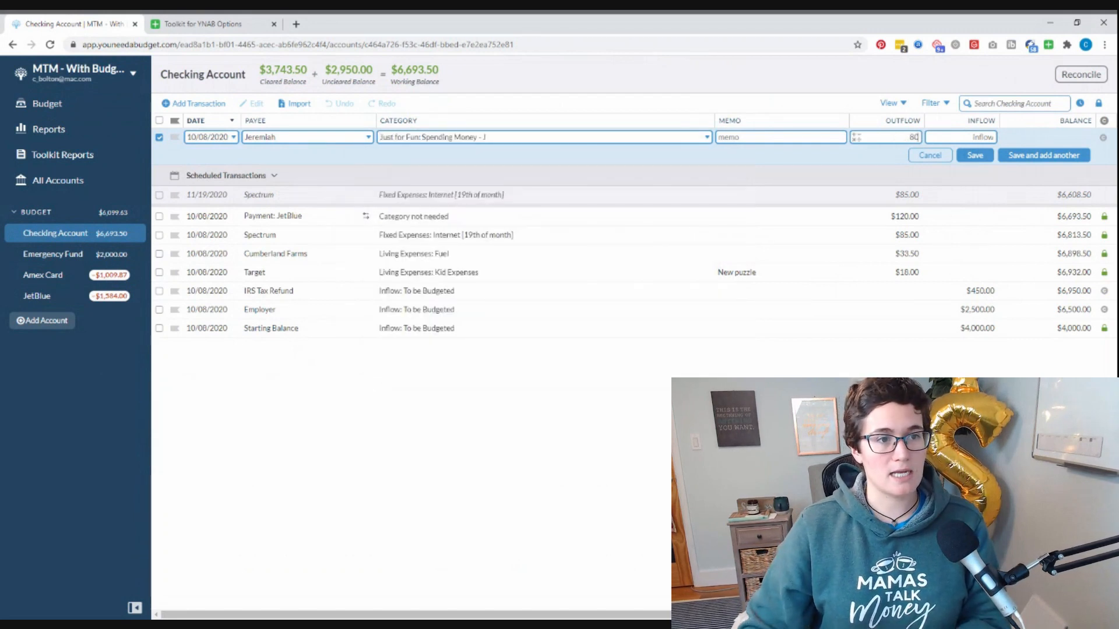
left_click(985, 157)
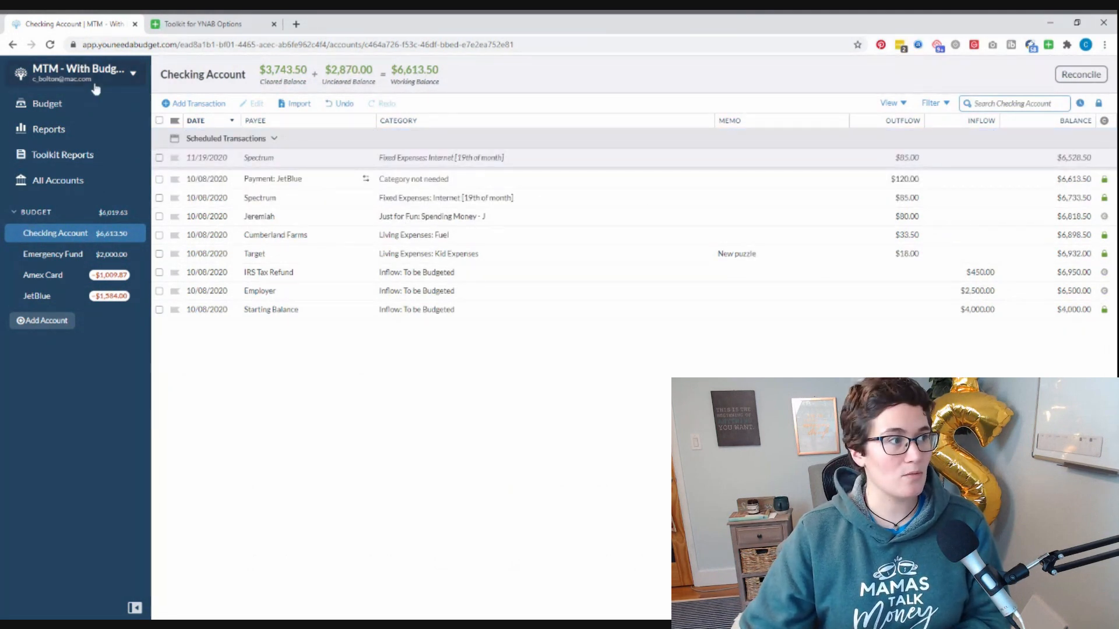
- Switch from the MTM - With Budget//Goals budget to the personal goals budget
left_click(96, 85)
left_click(46, 151)
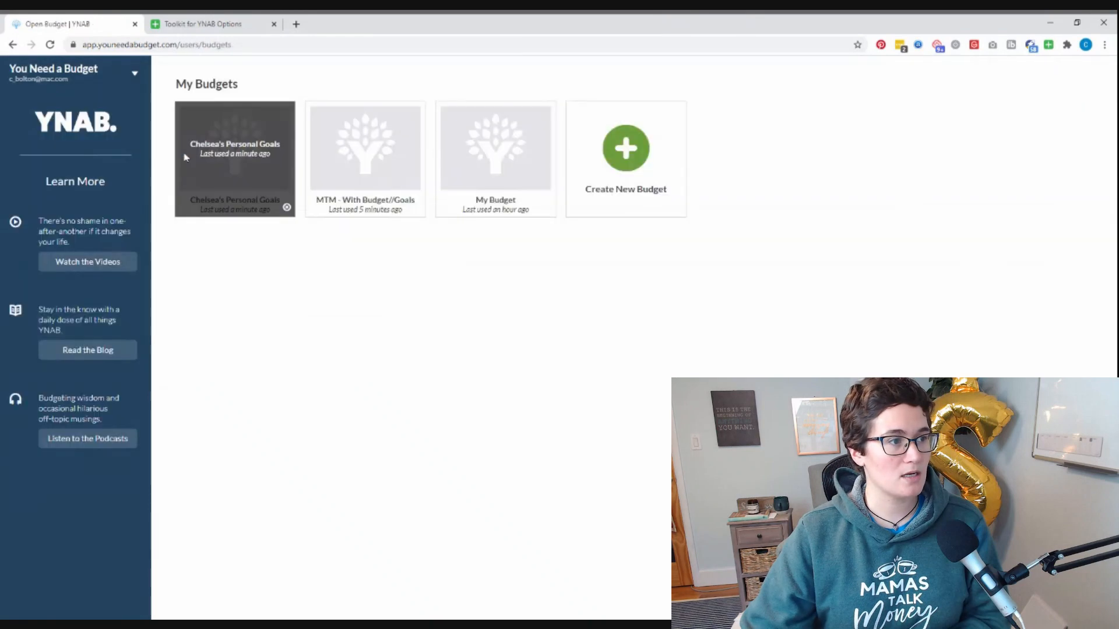
left_click(247, 204)
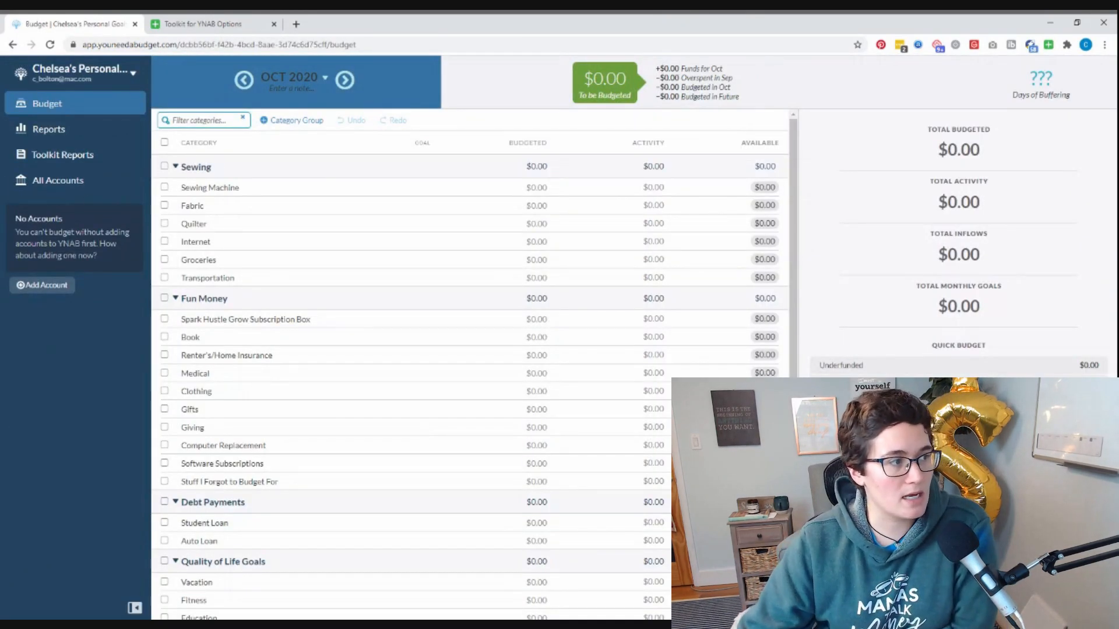
- Add an unlinked Checking account with a $240 balance, nicknamed with the owner's first name plus Spending, and return to the budget view
left_click(50, 285)
left_click(473, 334)
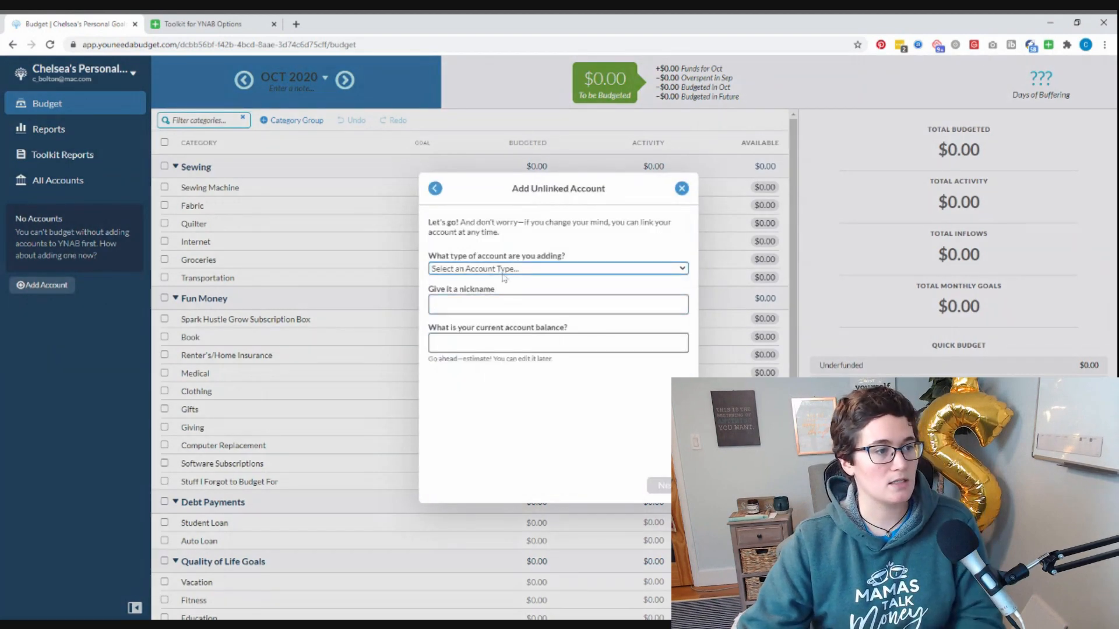
left_click(491, 307)
left_click(491, 307)
type("Chelsea ")
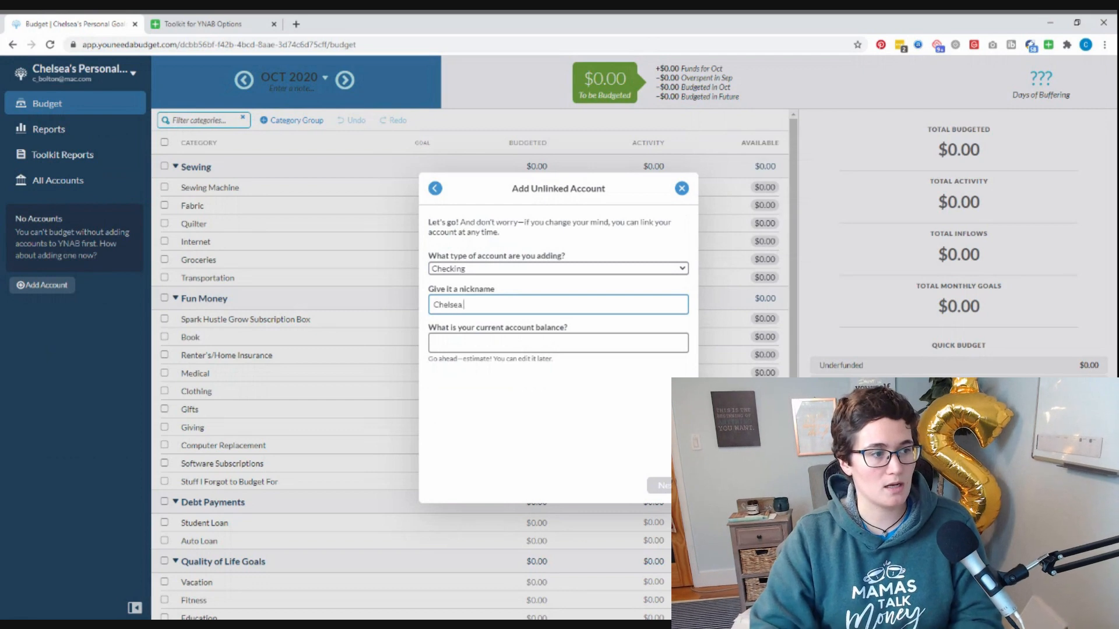
type("Spending")
key("Tab")
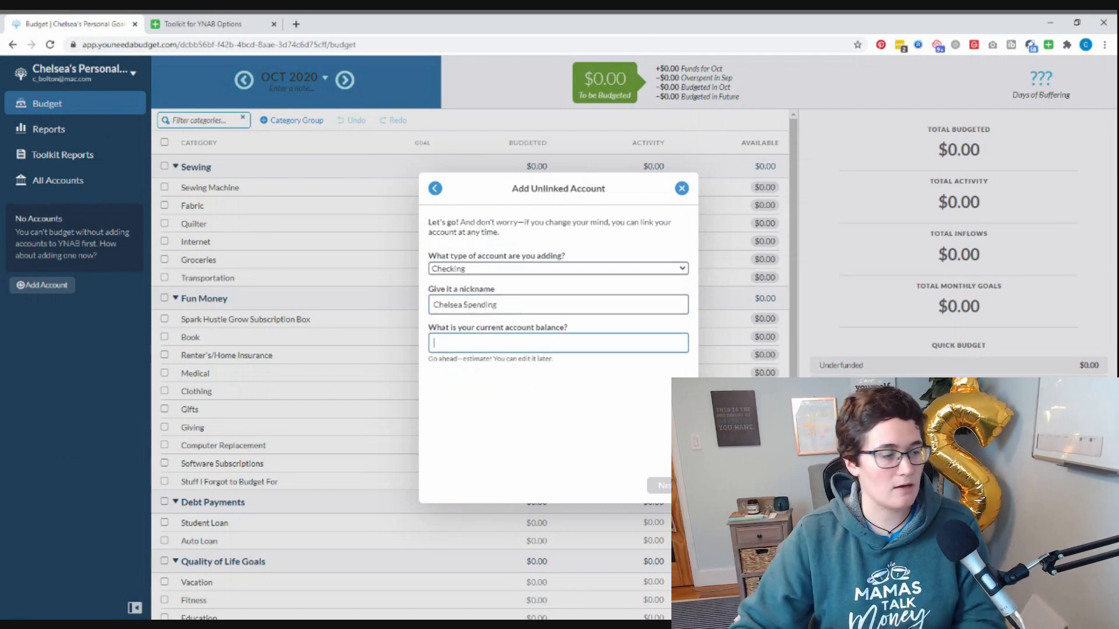
type("240")
left_click(659, 485)
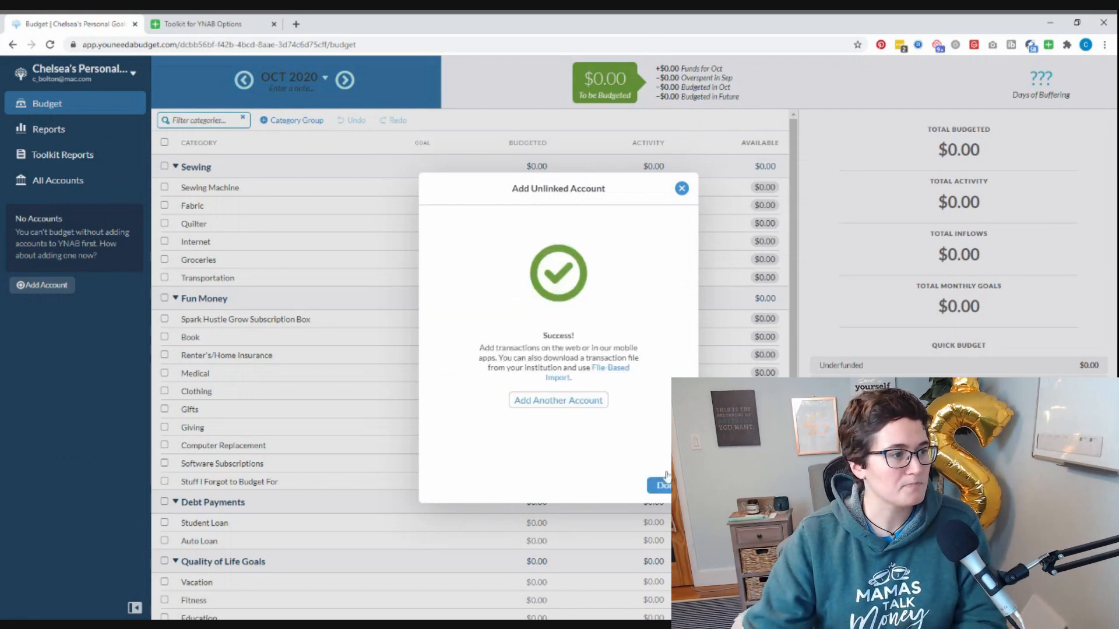
left_click(659, 485)
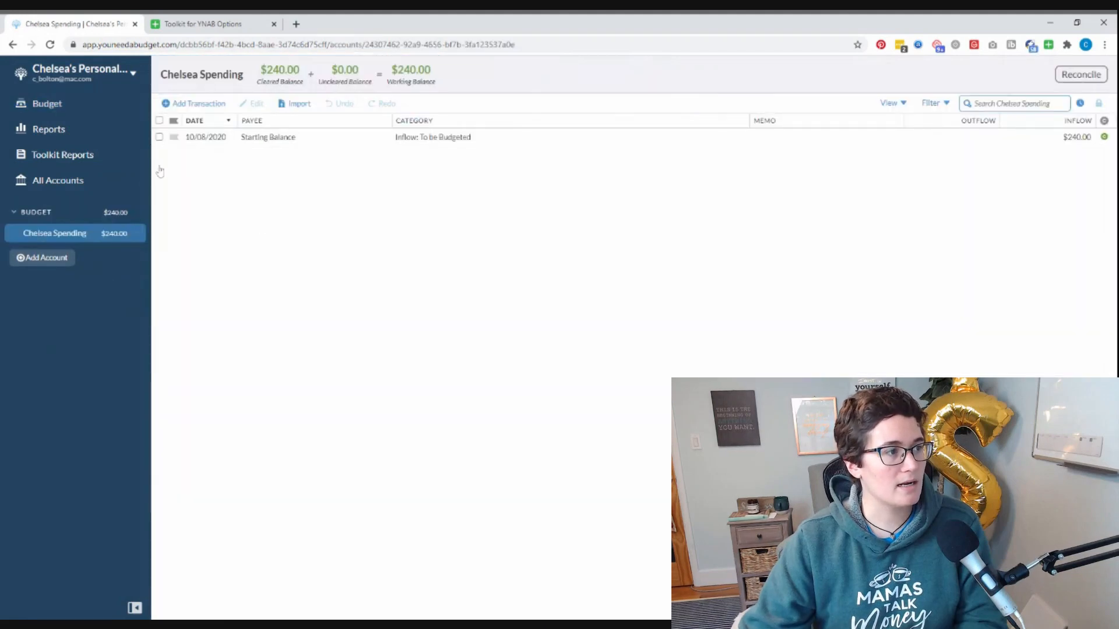
left_click(106, 109)
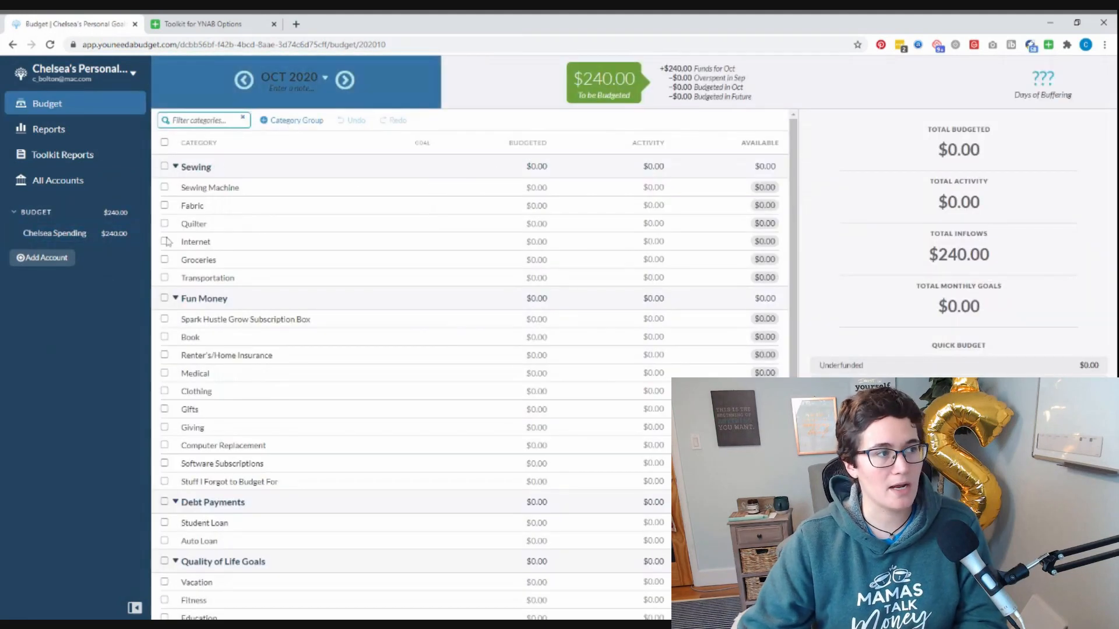
- Reopen the MTM - With Budget//Goals budget from the list of budgets
left_click(85, 80)
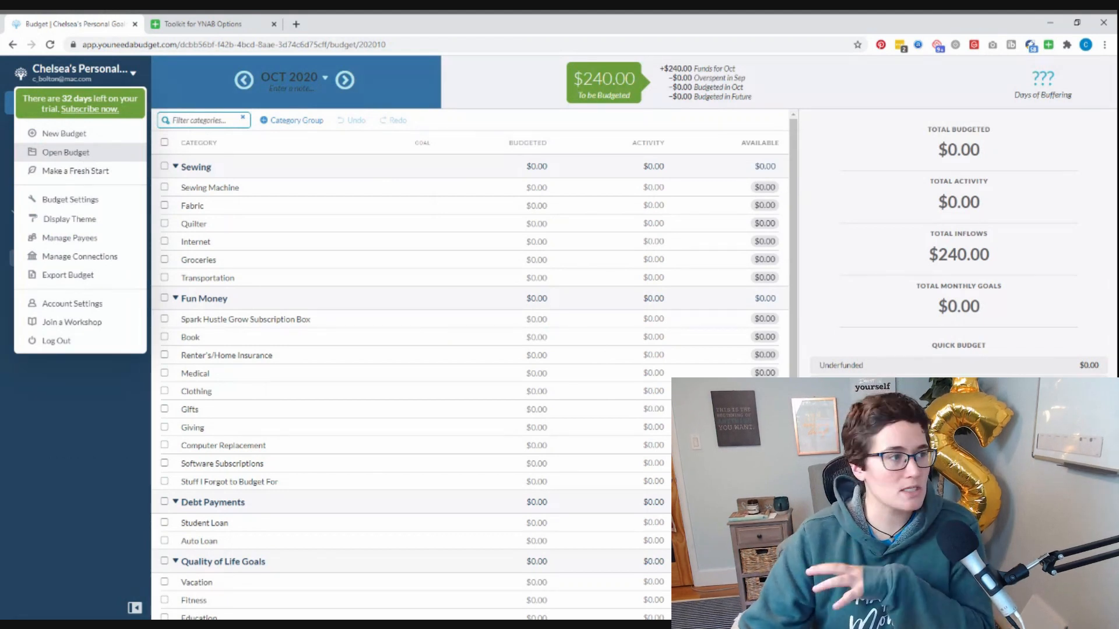
left_click(88, 155)
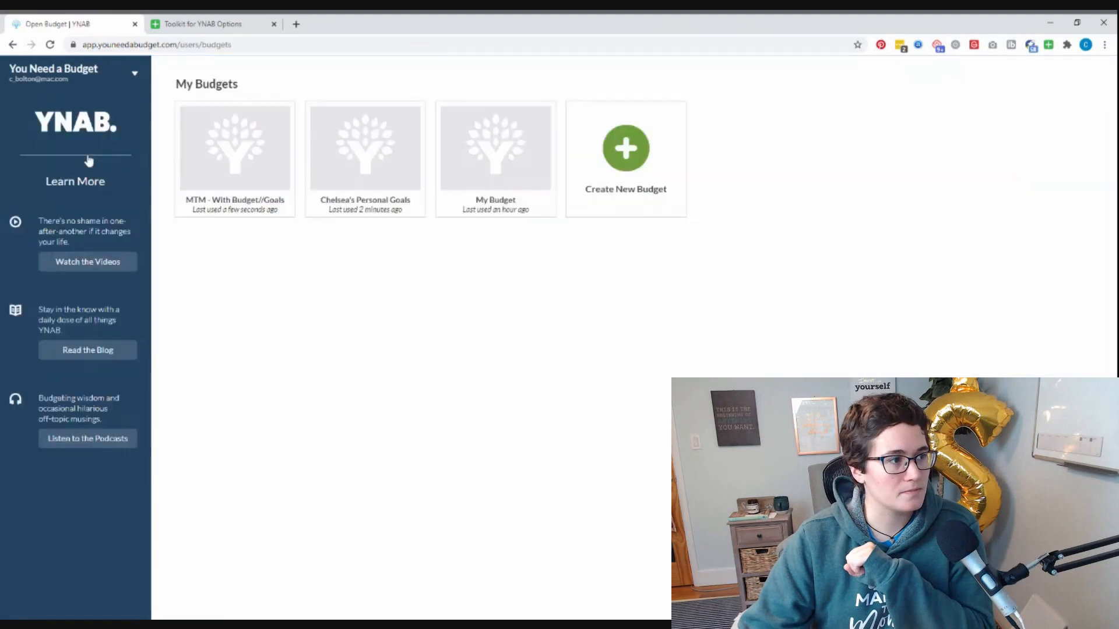
left_click(240, 178)
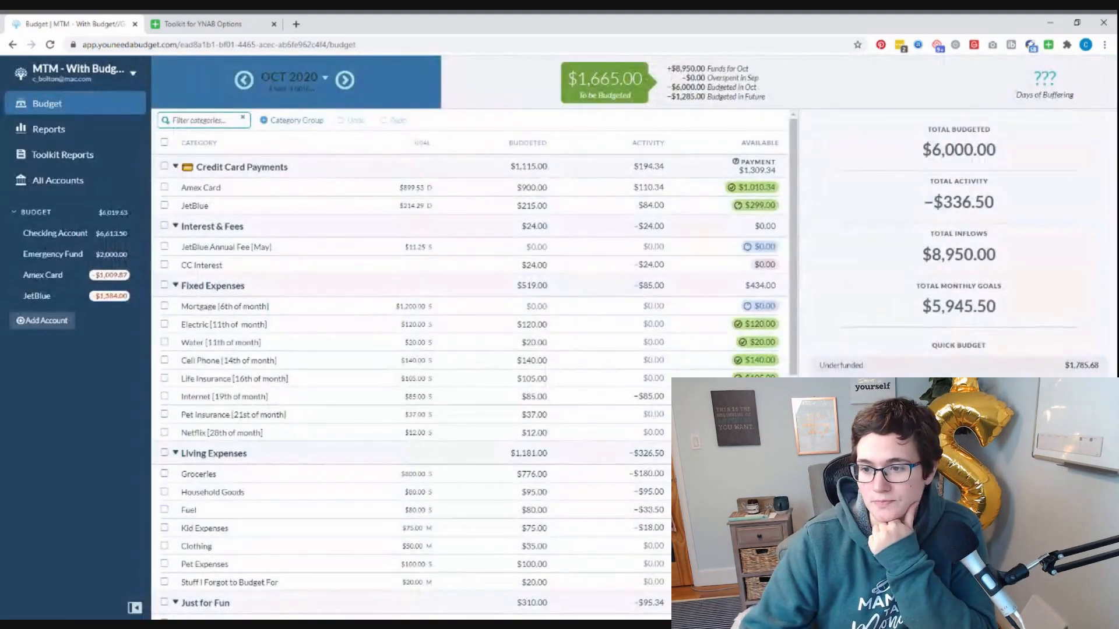